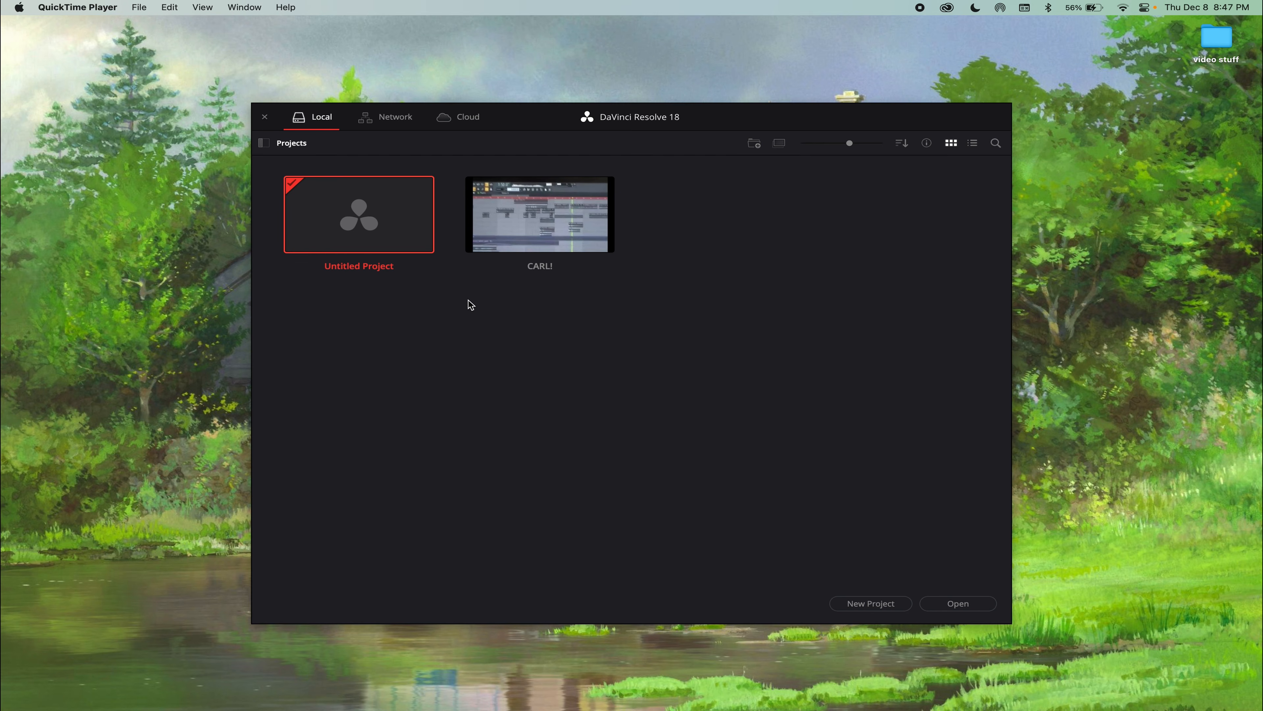
# Open Untitled Project, switch to Finder, and browse from the Desktop to the clips folder inside video stuff and val.
pyautogui.doubleClick(415, 219)
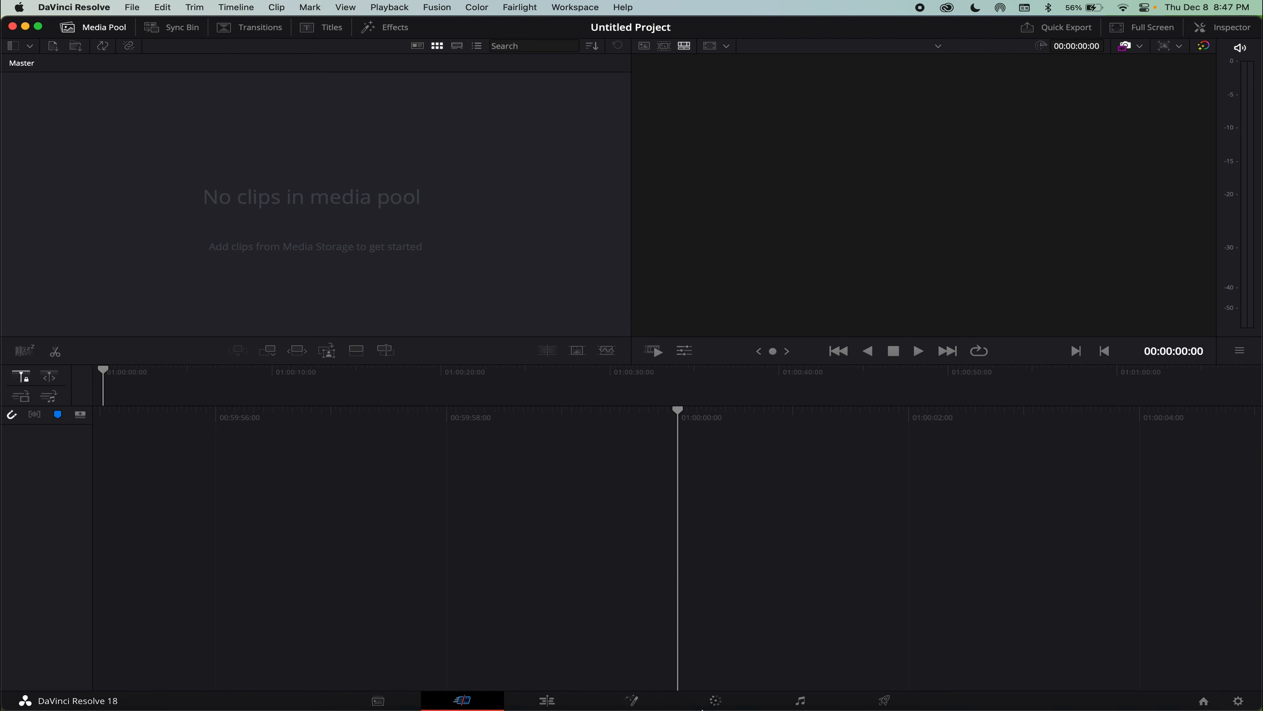
pyautogui.moveTo(702, 709)
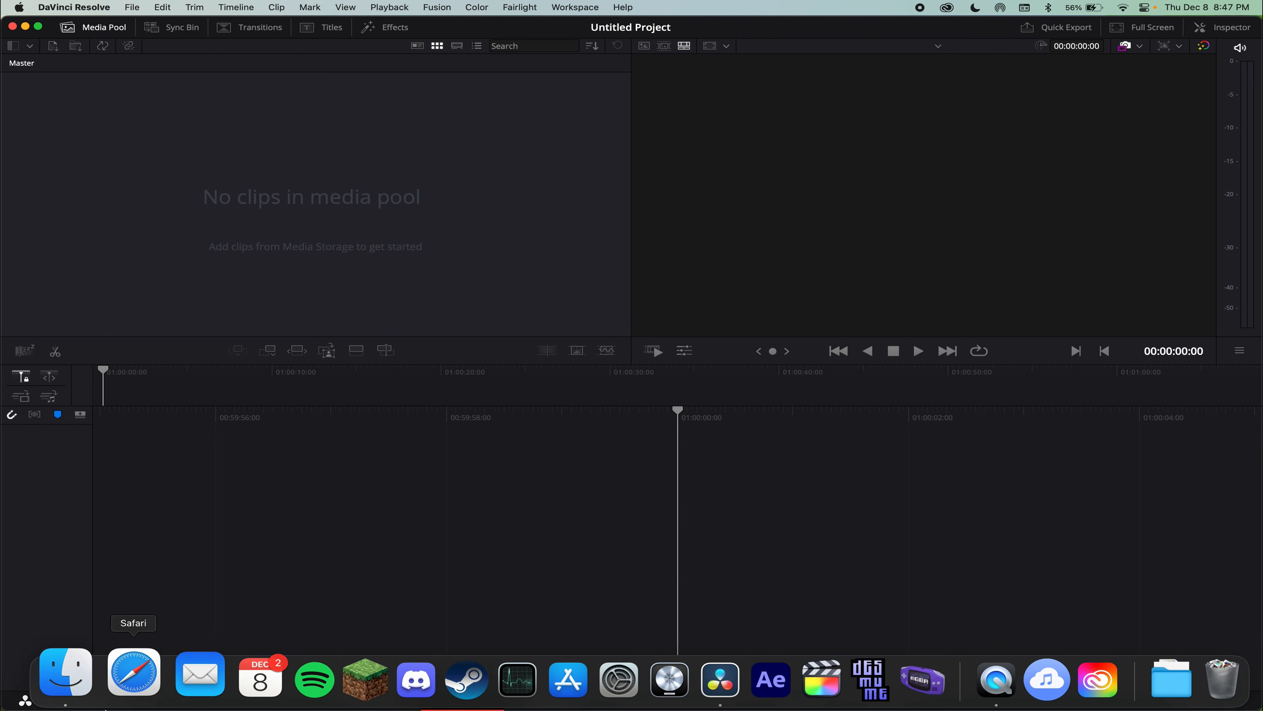
pyautogui.click(66, 674)
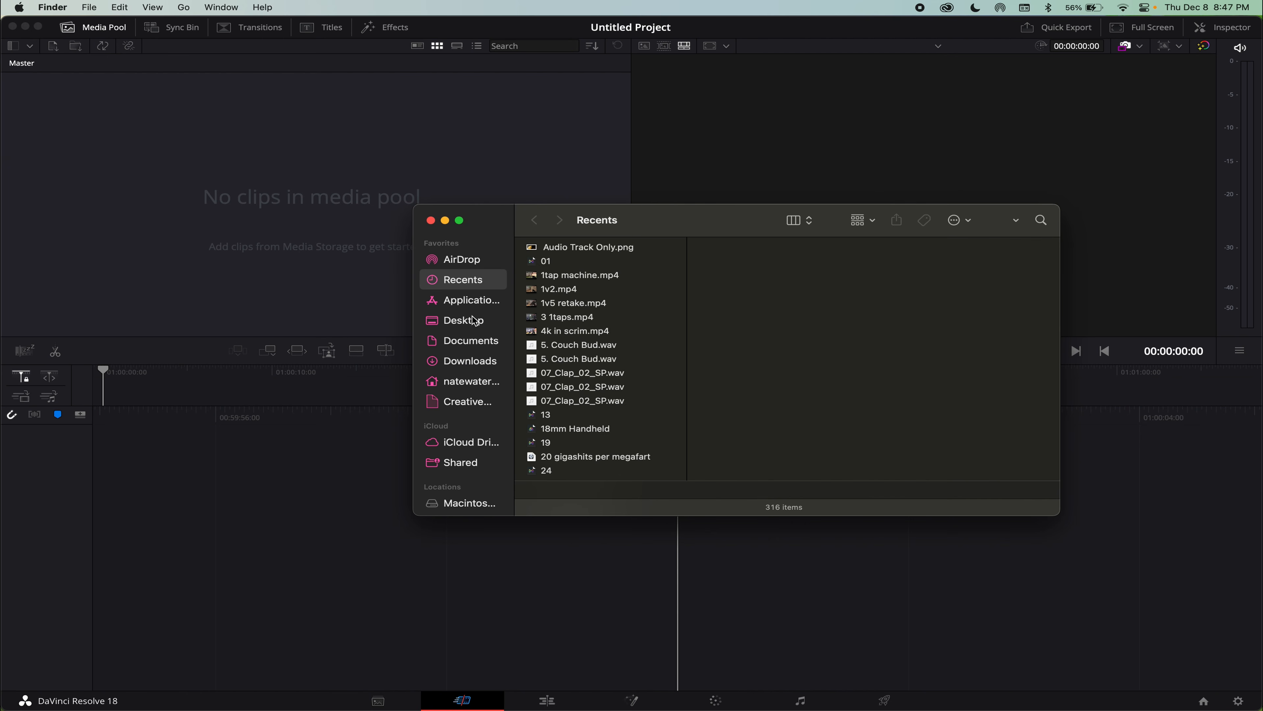
pyautogui.click(475, 320)
pyautogui.click(570, 248)
pyautogui.click(803, 304)
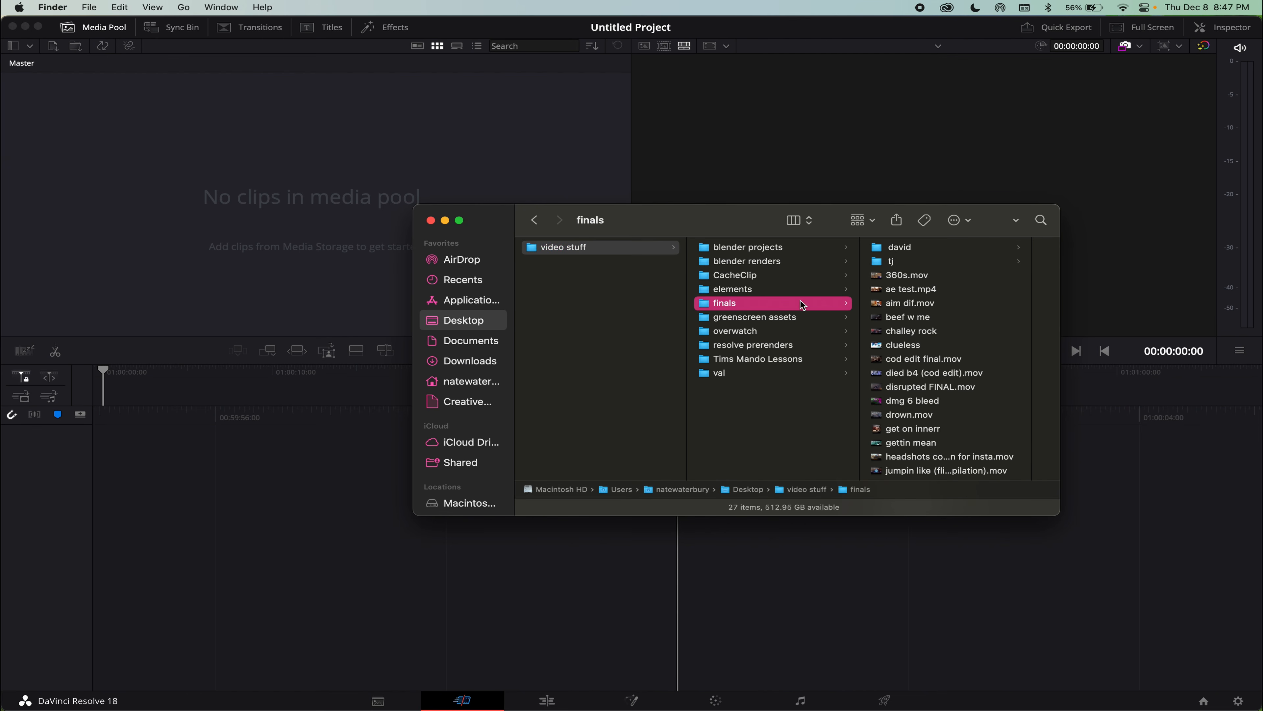
pyautogui.click(773, 372)
pyautogui.click(897, 248)
pyautogui.click(870, 260)
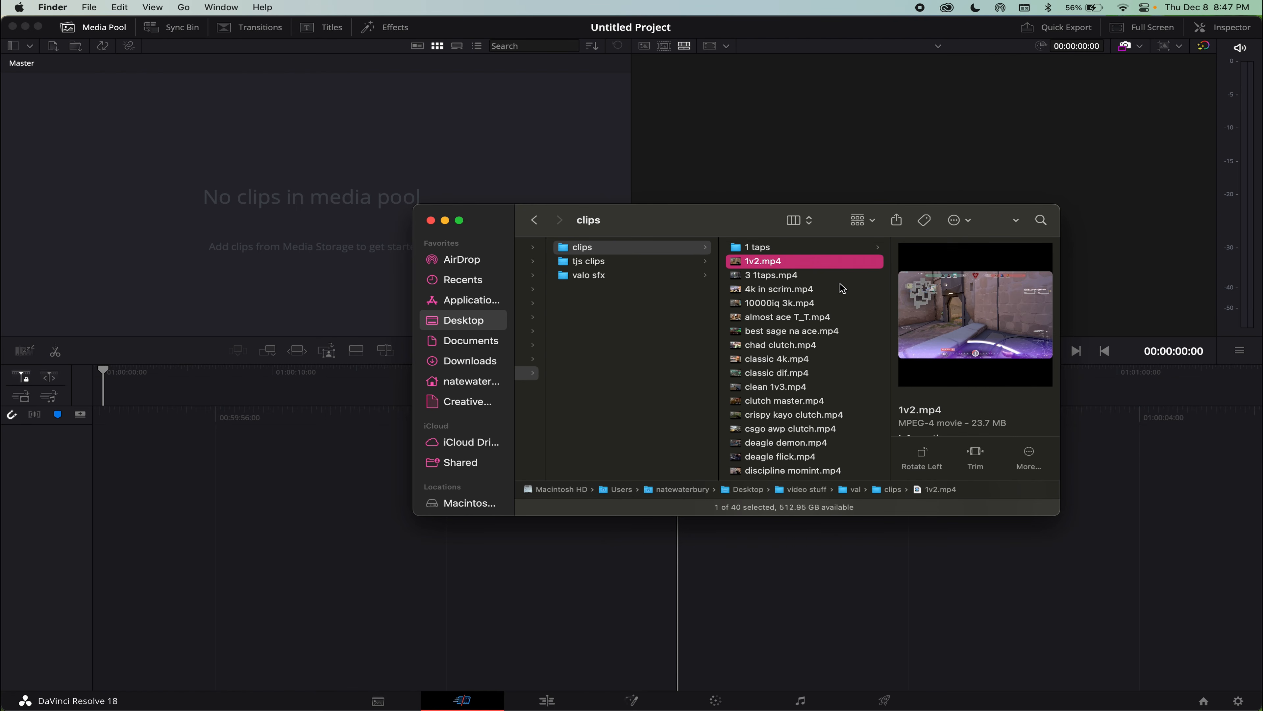
# Look through the gameplay clips, open the save forever folder and select raze bind ace.mp4.
pyautogui.click(812, 280)
pyautogui.click(814, 291)
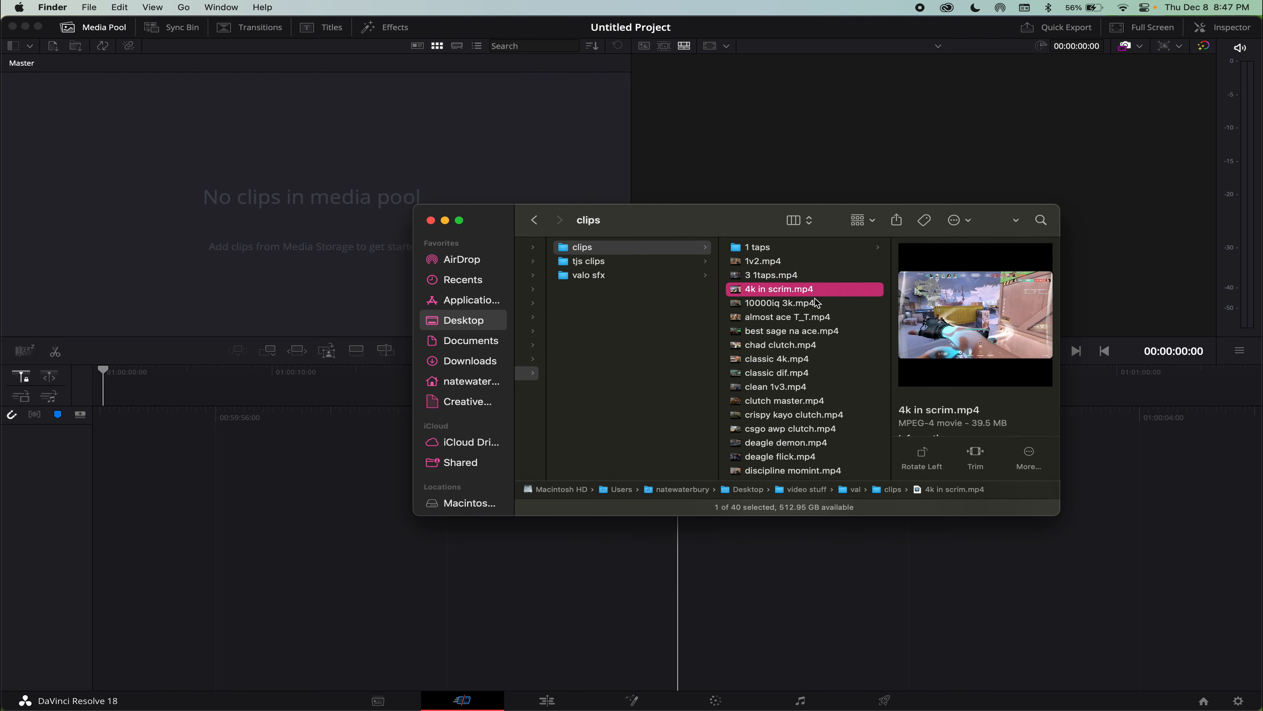
pyautogui.click(817, 303)
pyautogui.scroll(-5, 795, 425)
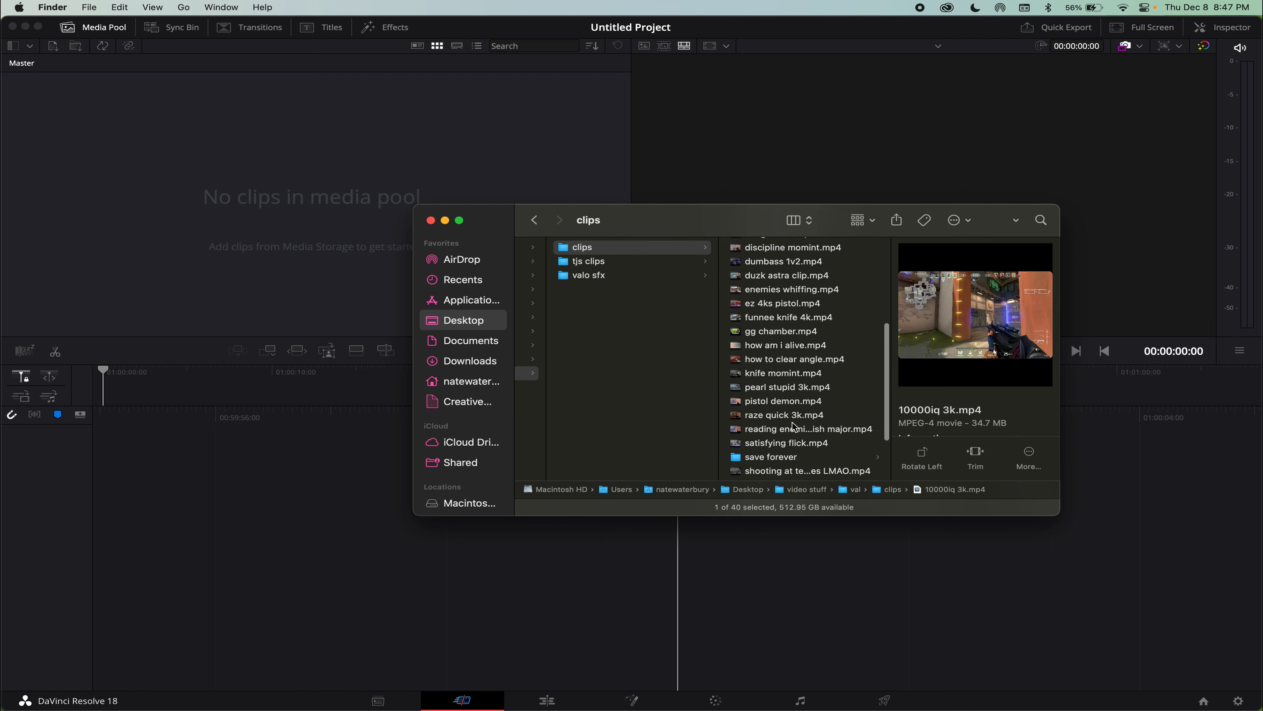
pyautogui.scroll(-3, 794, 426)
pyautogui.click(796, 379)
pyautogui.click(918, 318)
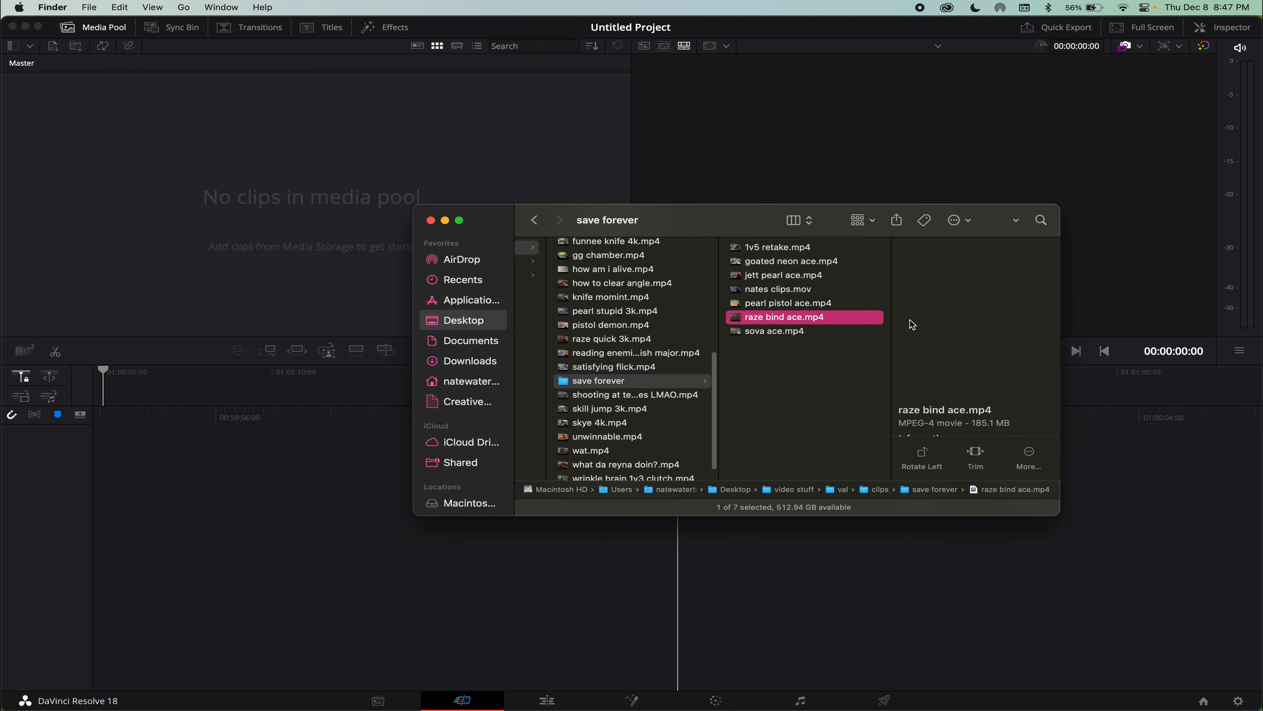
# Preview raze bind ace.mp4 and sova ace.mp4 in QuickTime Player, closing each video after viewing.
pyautogui.doubleClick(831, 324)
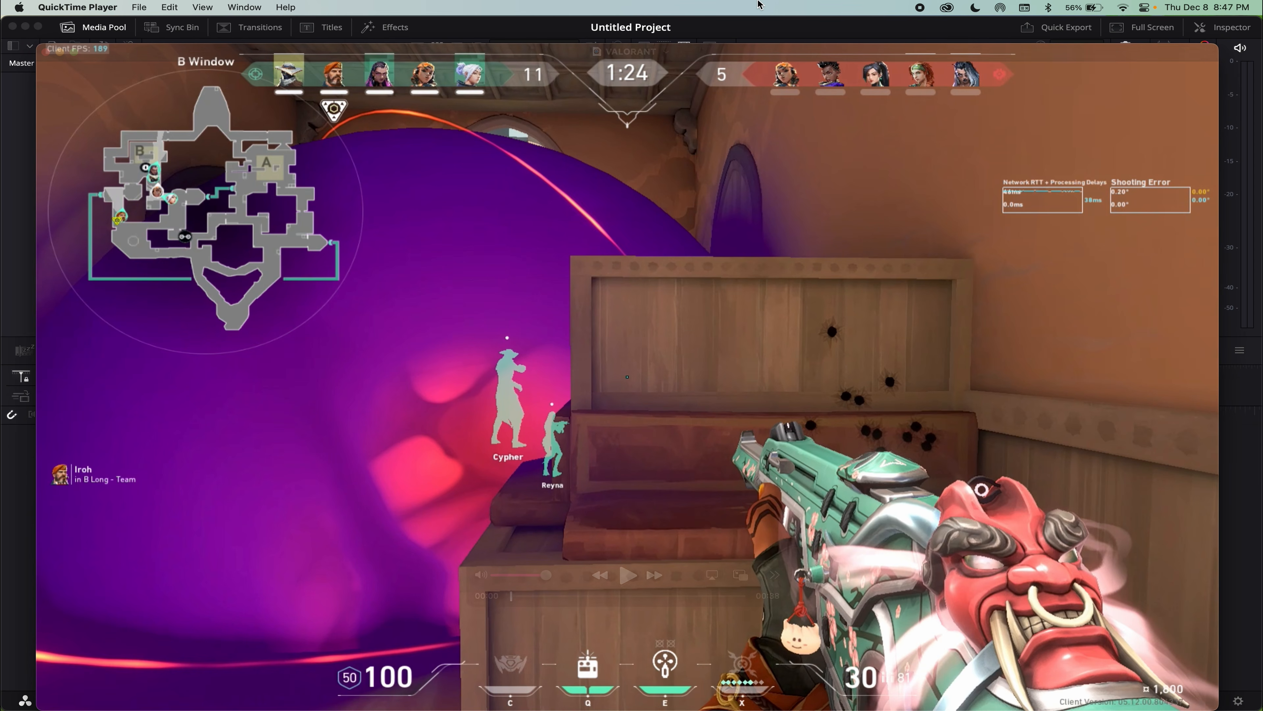
pyautogui.press('space')
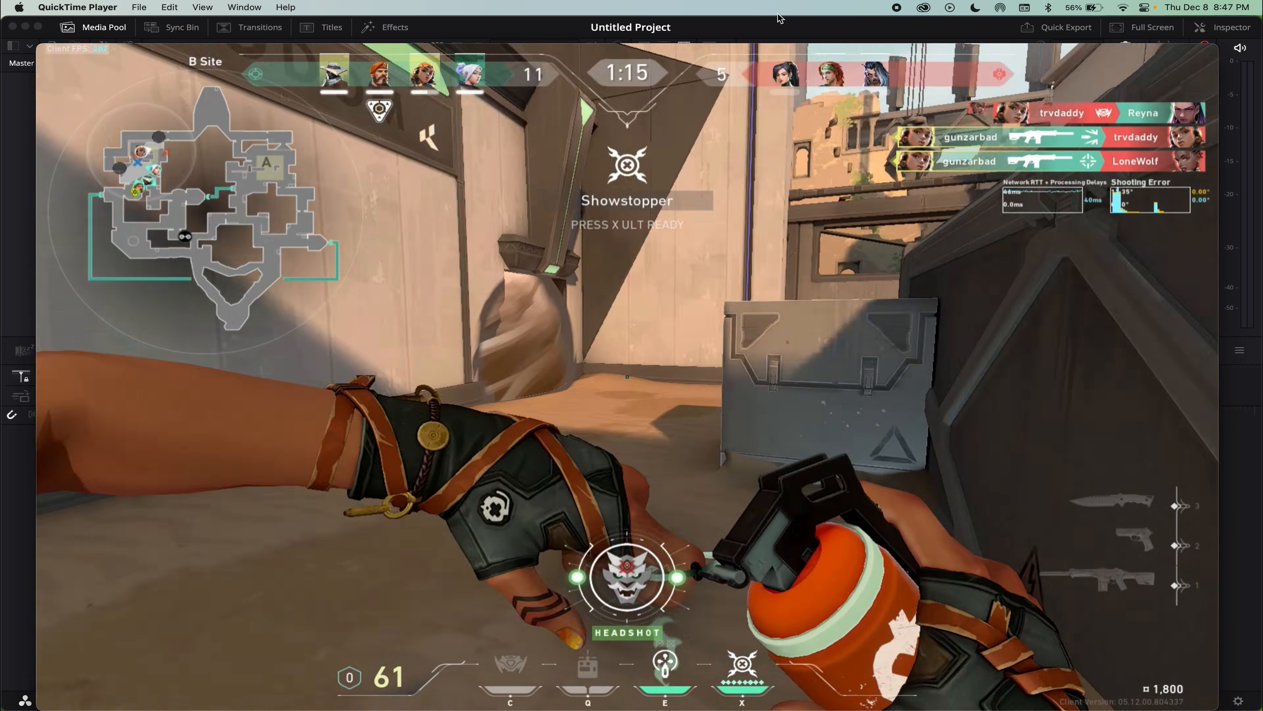
pyautogui.moveTo(601, 528)
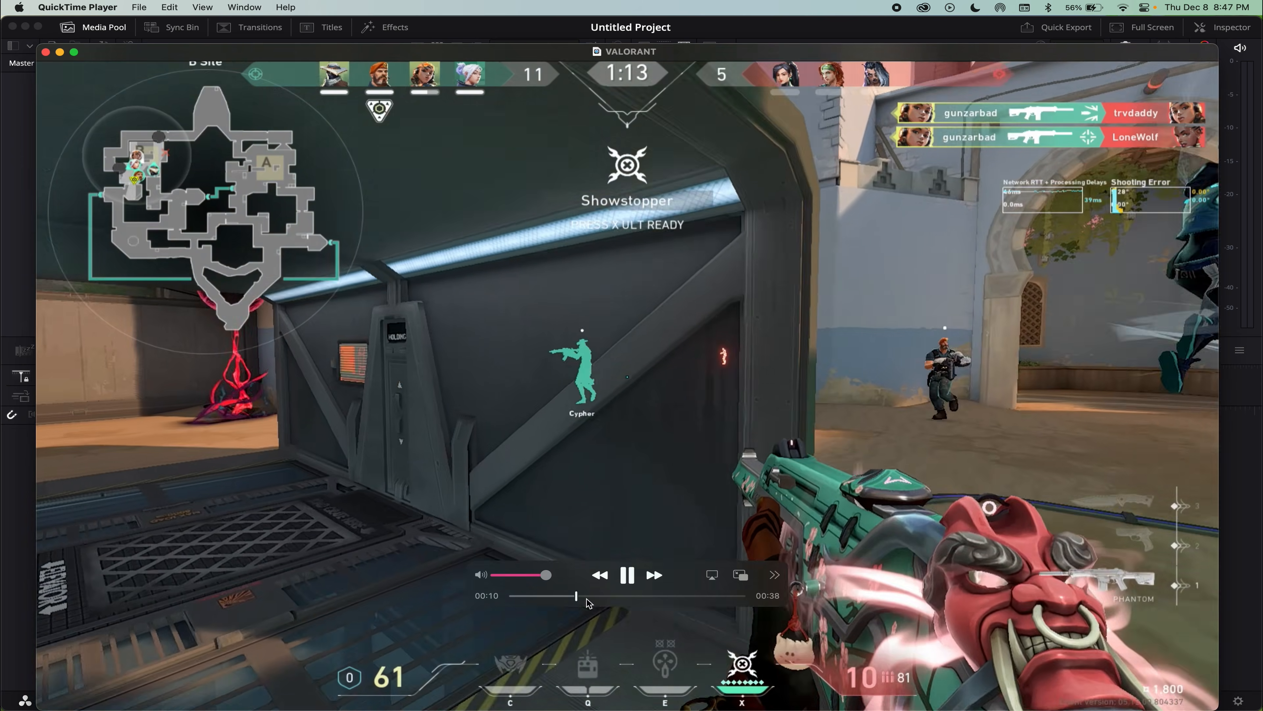
pyautogui.moveTo(580, 596); pyautogui.dragTo(635, 601)
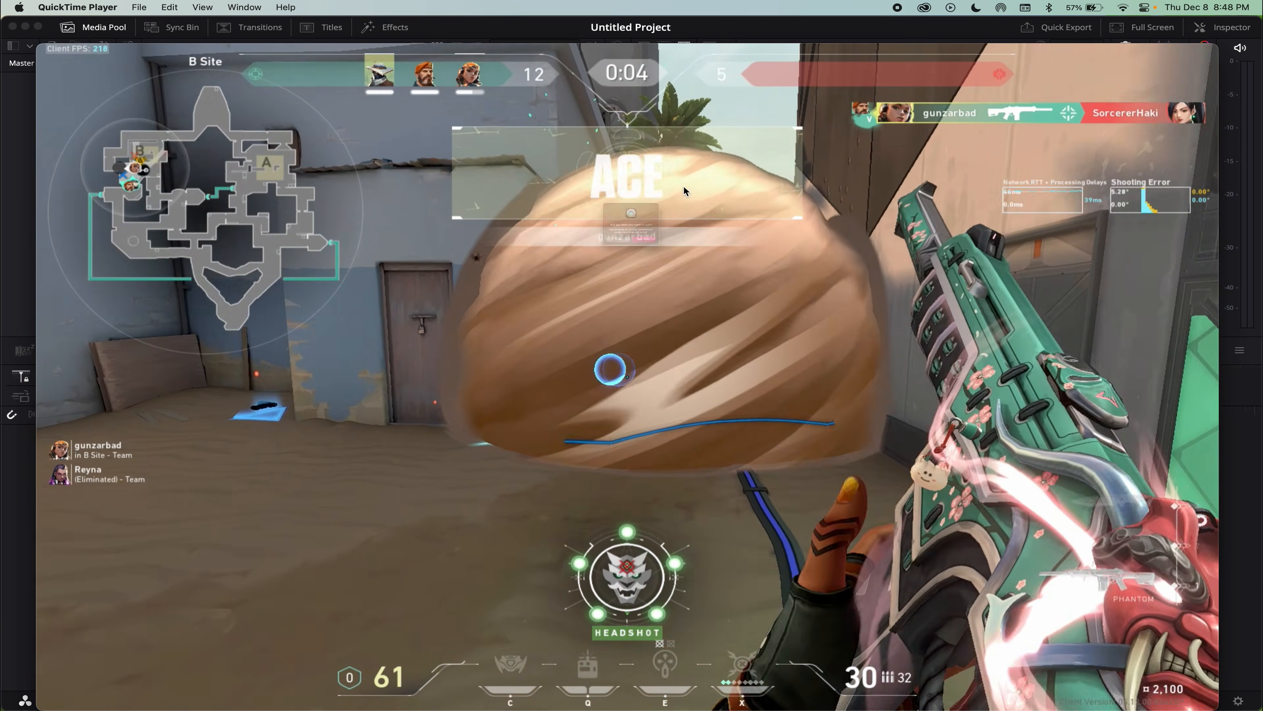
pyautogui.press('super+q')
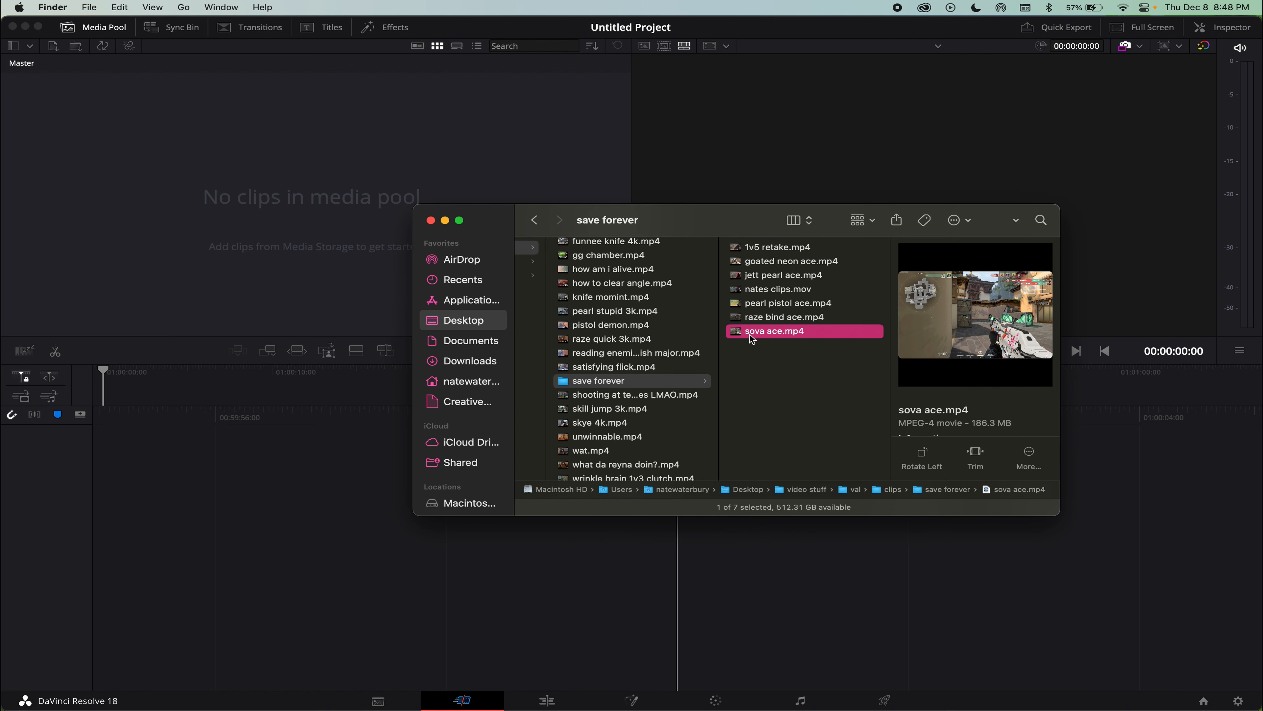
pyautogui.doubleClick(765, 331)
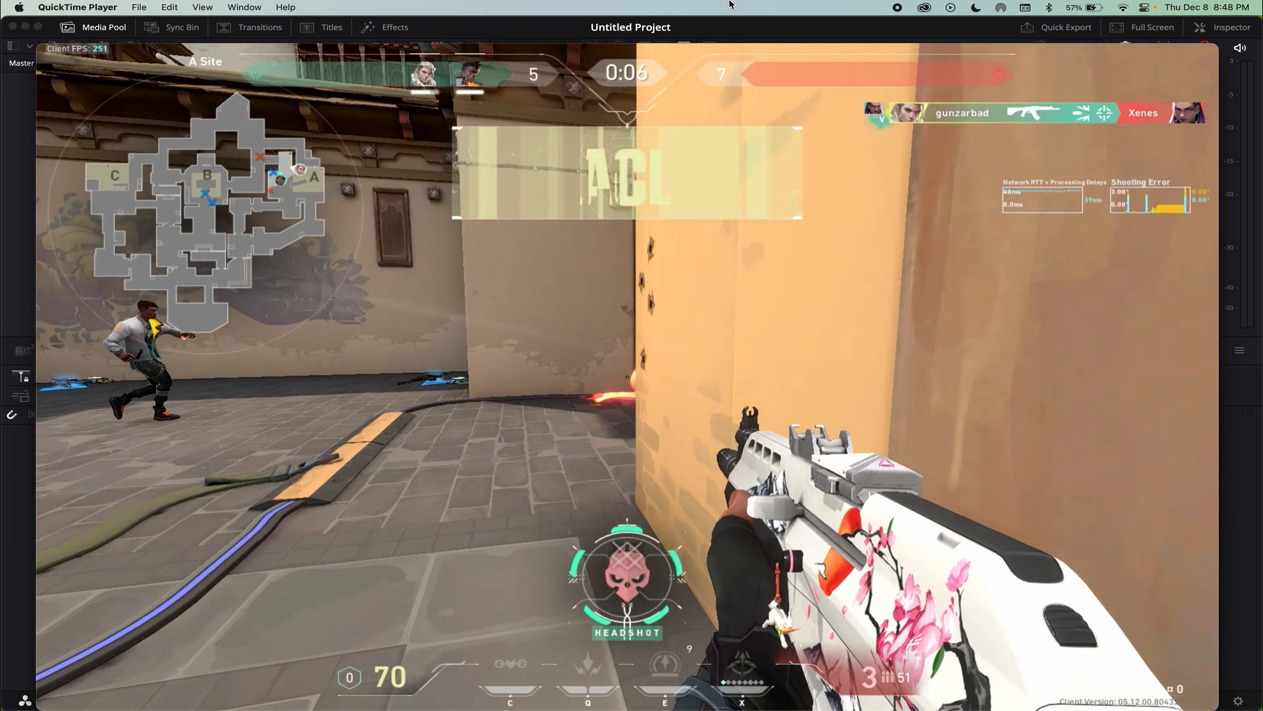
pyautogui.press('super+w')
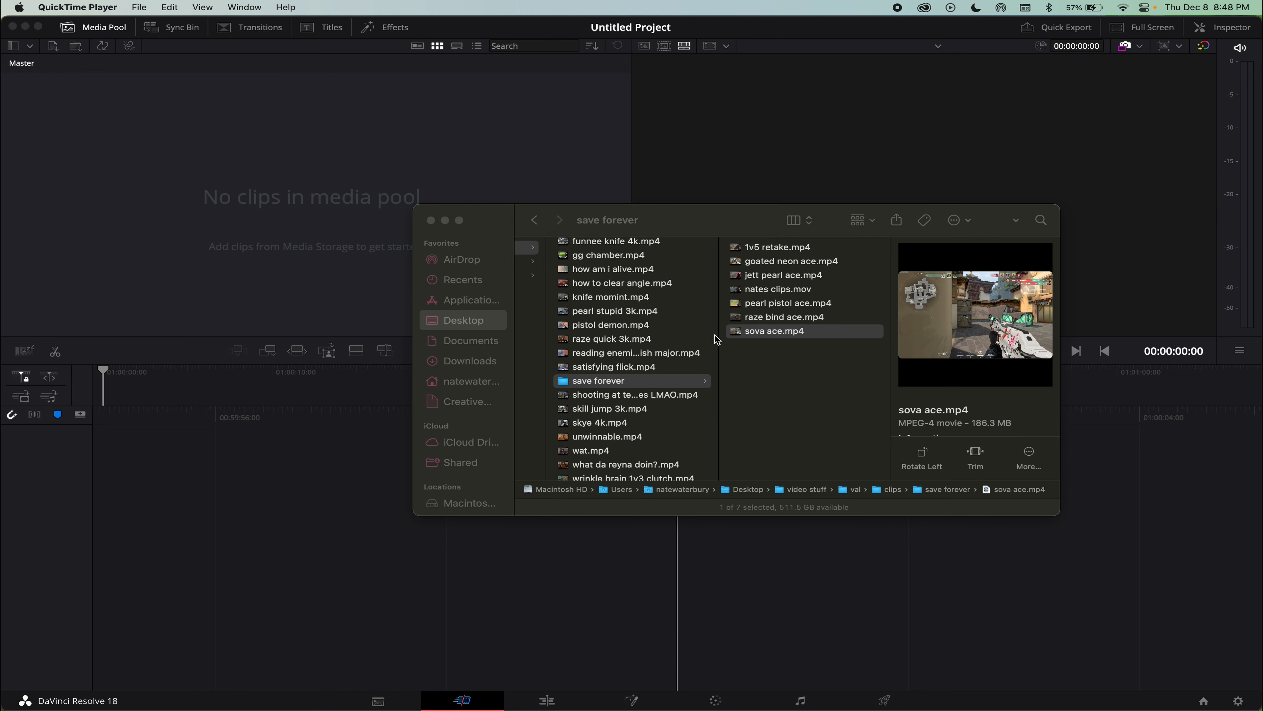
# Import raze bind ace.mp4 and sova ace.mp4 together from Finder into the DaVinci Resolve media pool.
pyautogui.click(777, 319)
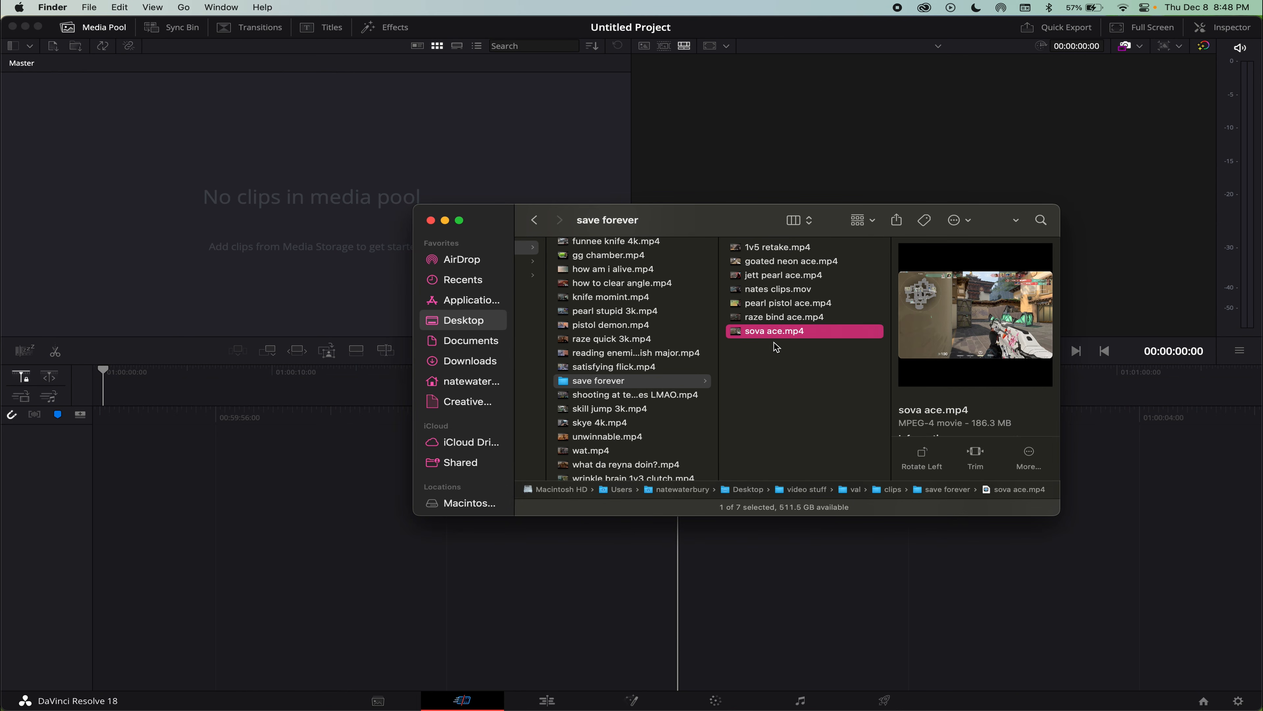
pyautogui.keyDown('shift'); pyautogui.click(778, 318); pyautogui.keyUp('shift')
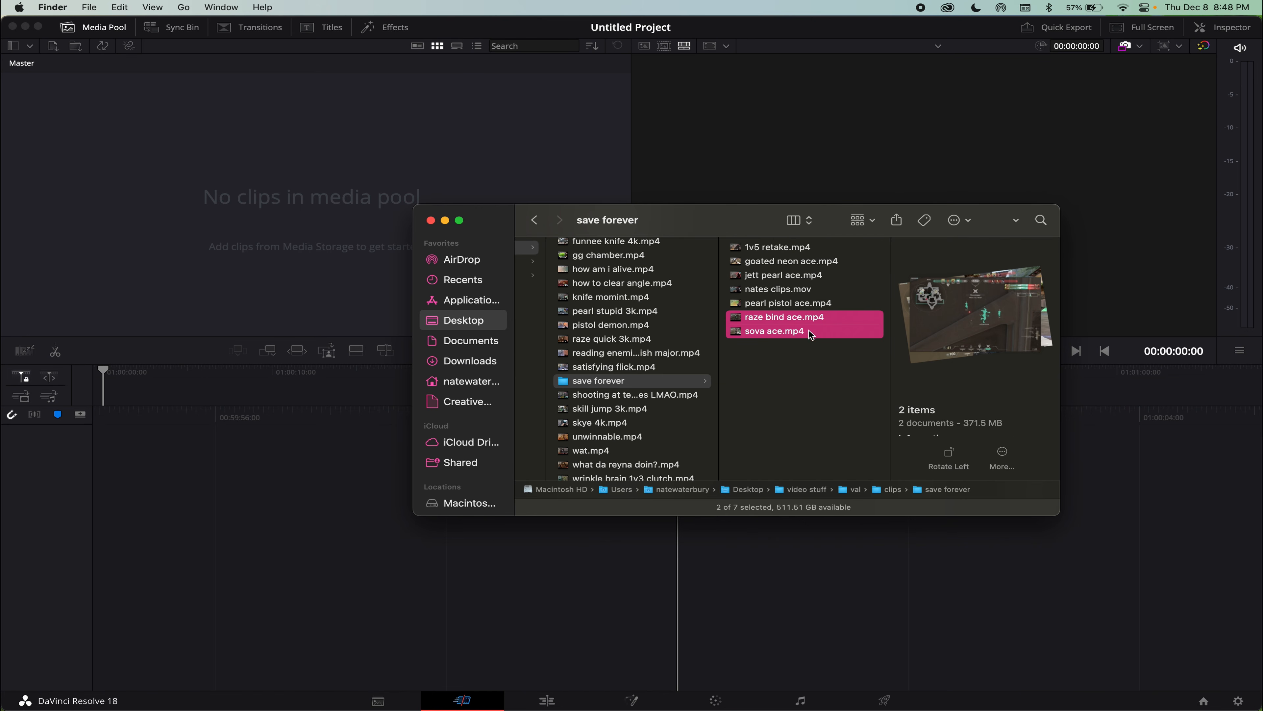
pyautogui.moveTo(777, 338); pyautogui.dragTo(367, 220)
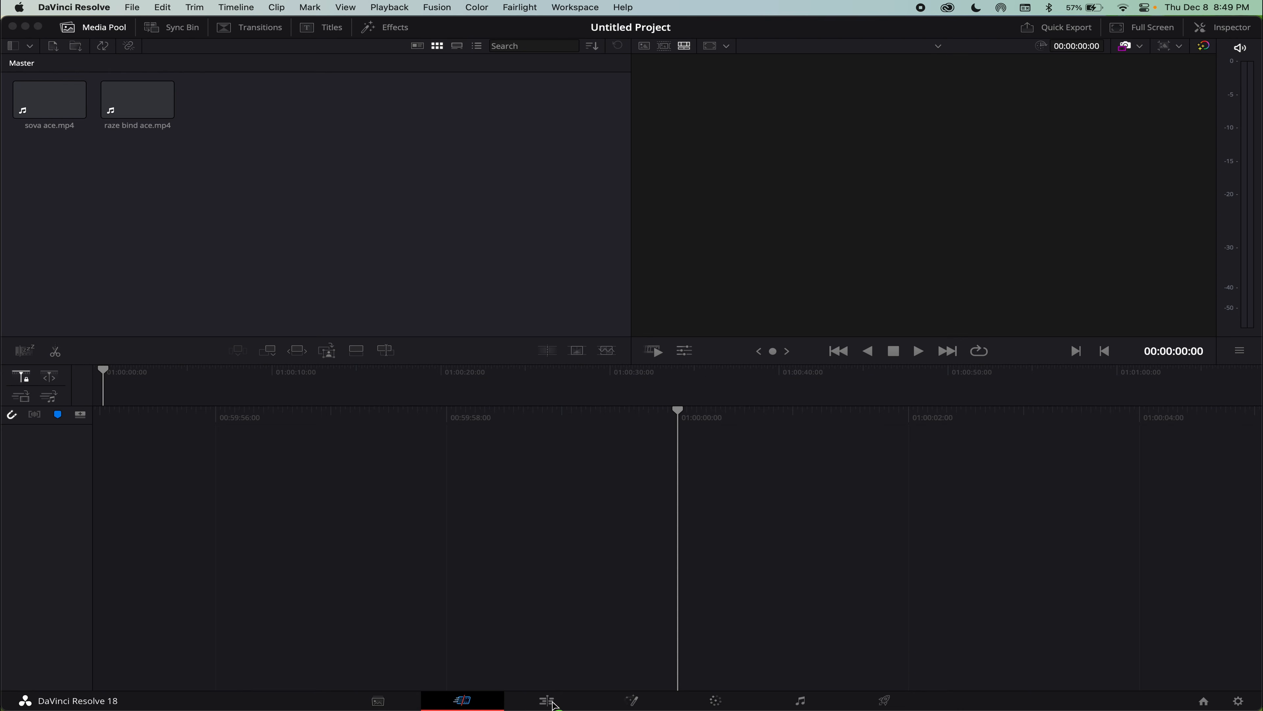
# Switch to the Edit page and create an empty timeline named velo+mb.
pyautogui.click(567, 704)
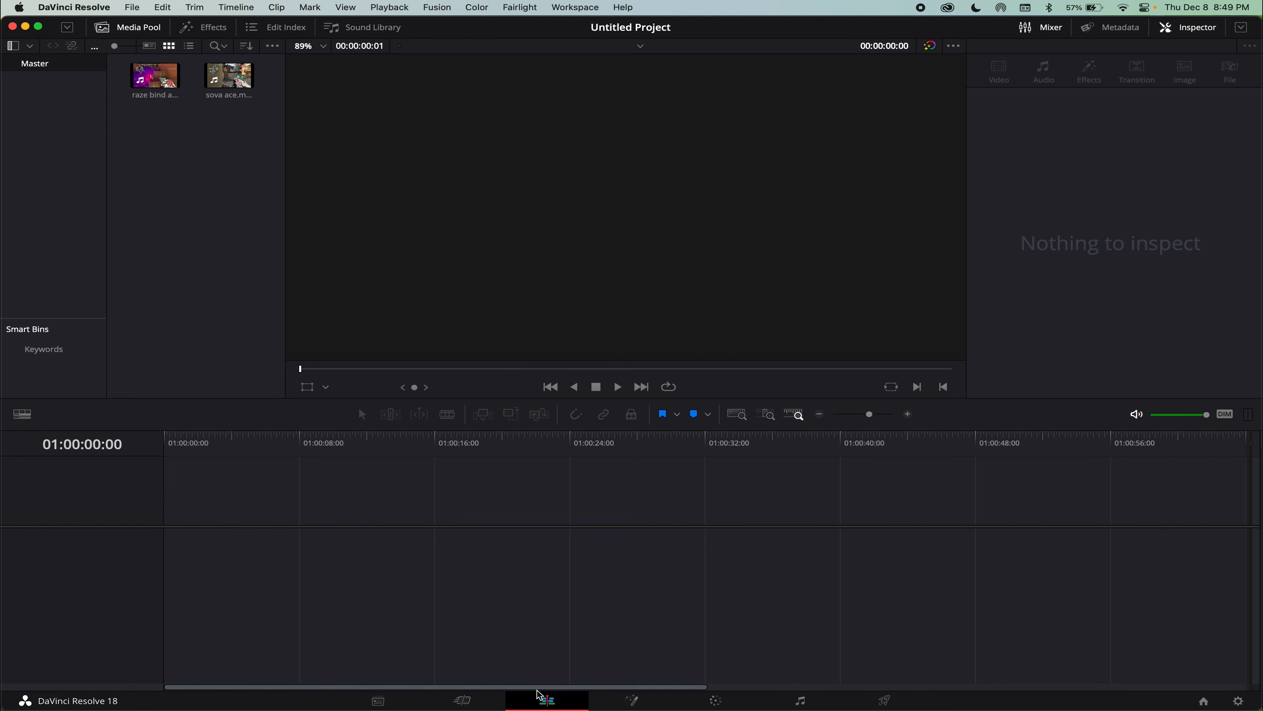
pyautogui.click(402, 700)
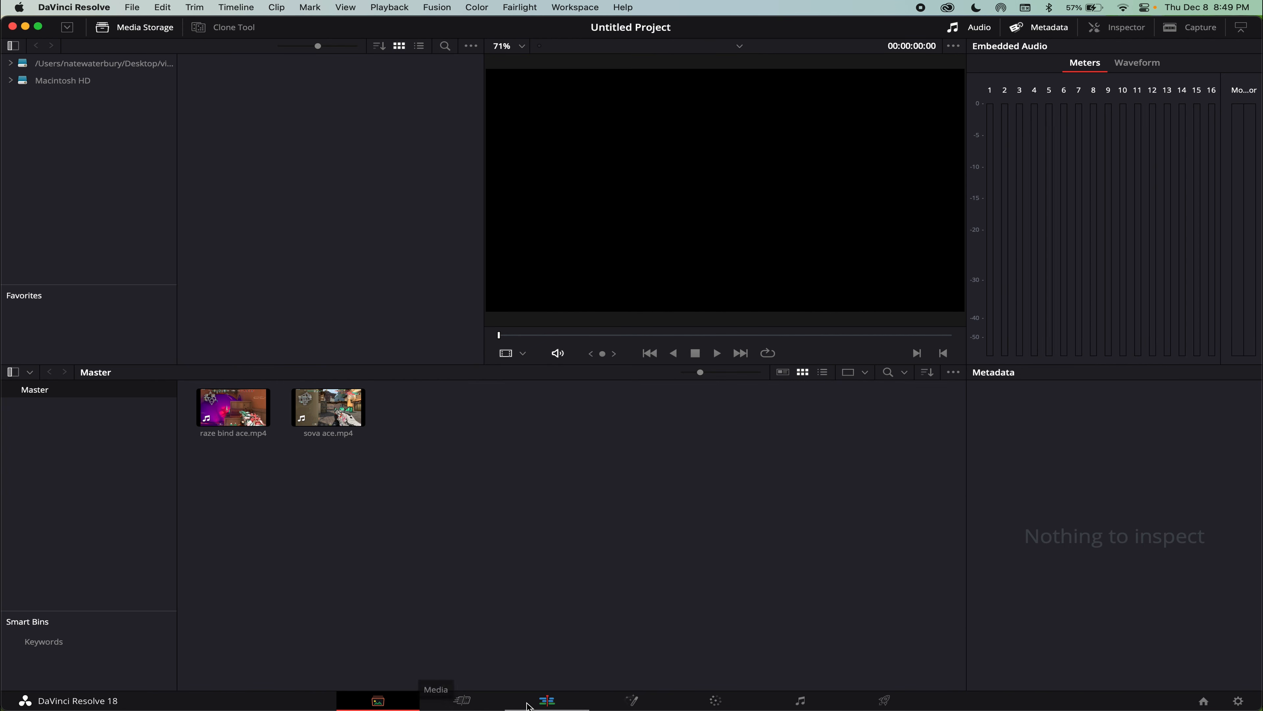
pyautogui.click(546, 701)
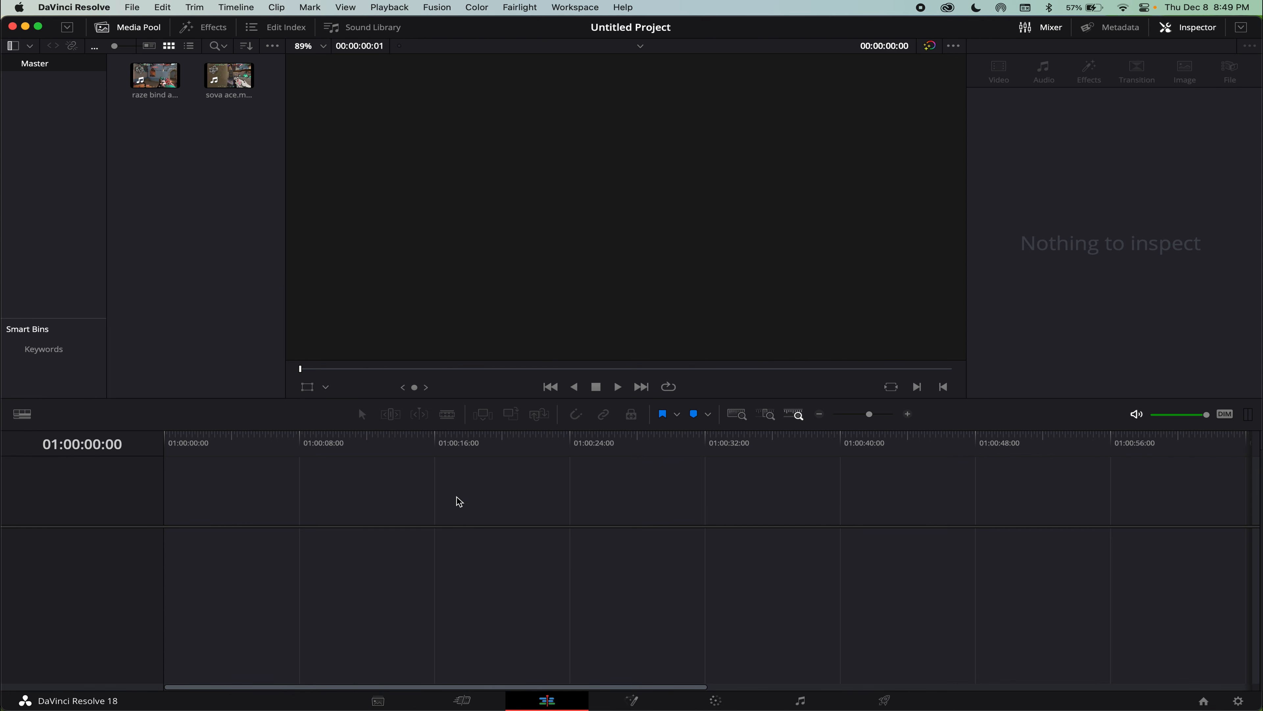
pyautogui.rightClick(155, 125)
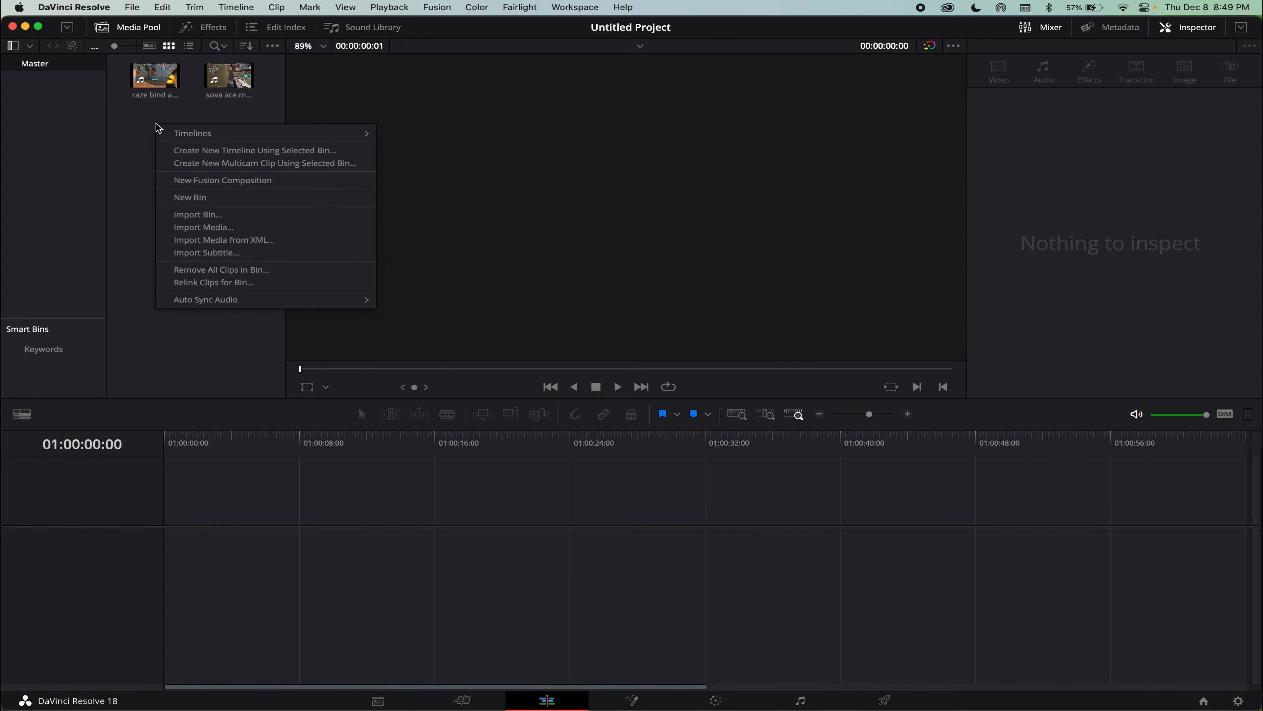
pyautogui.click(146, 122)
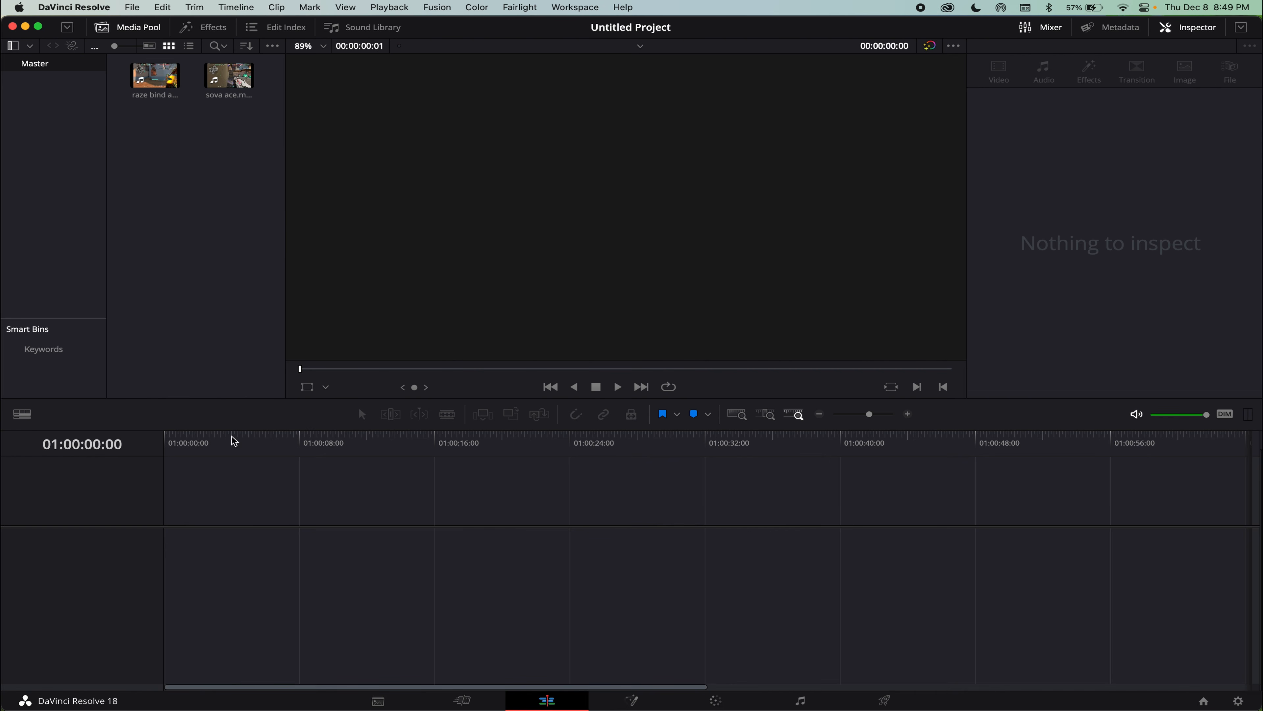
pyautogui.rightClick(194, 215)
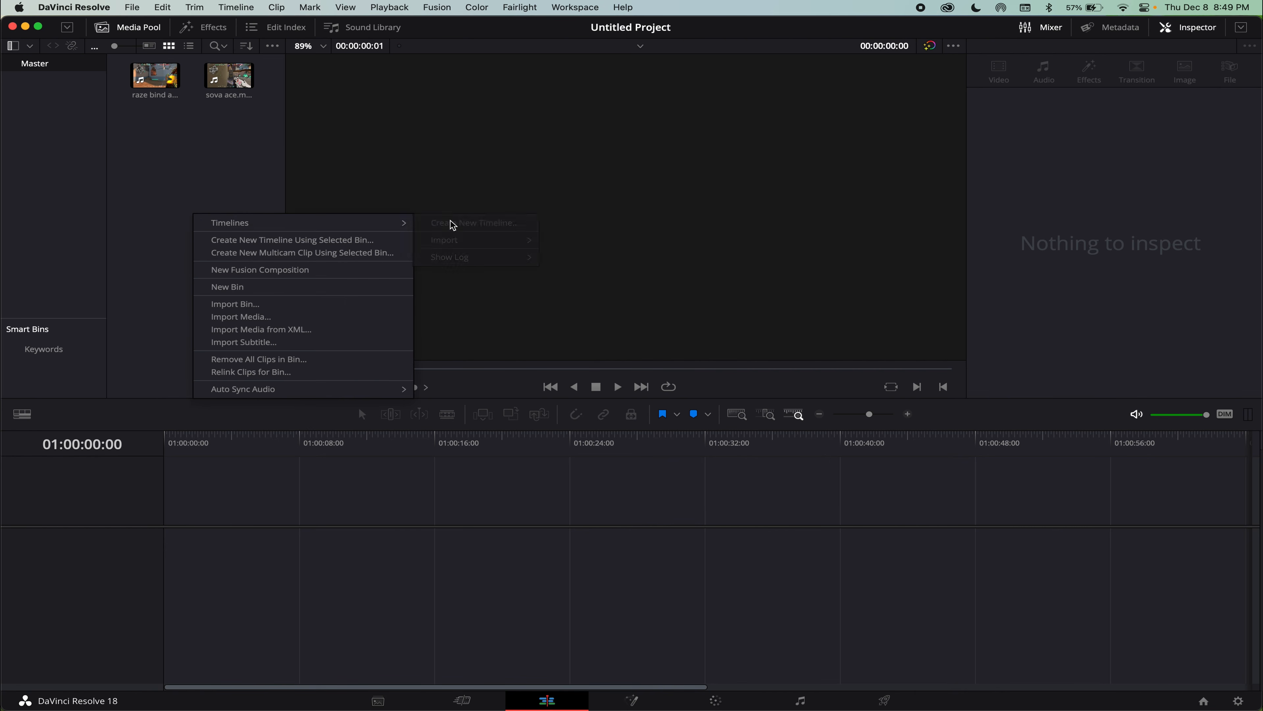
pyautogui.click(437, 222)
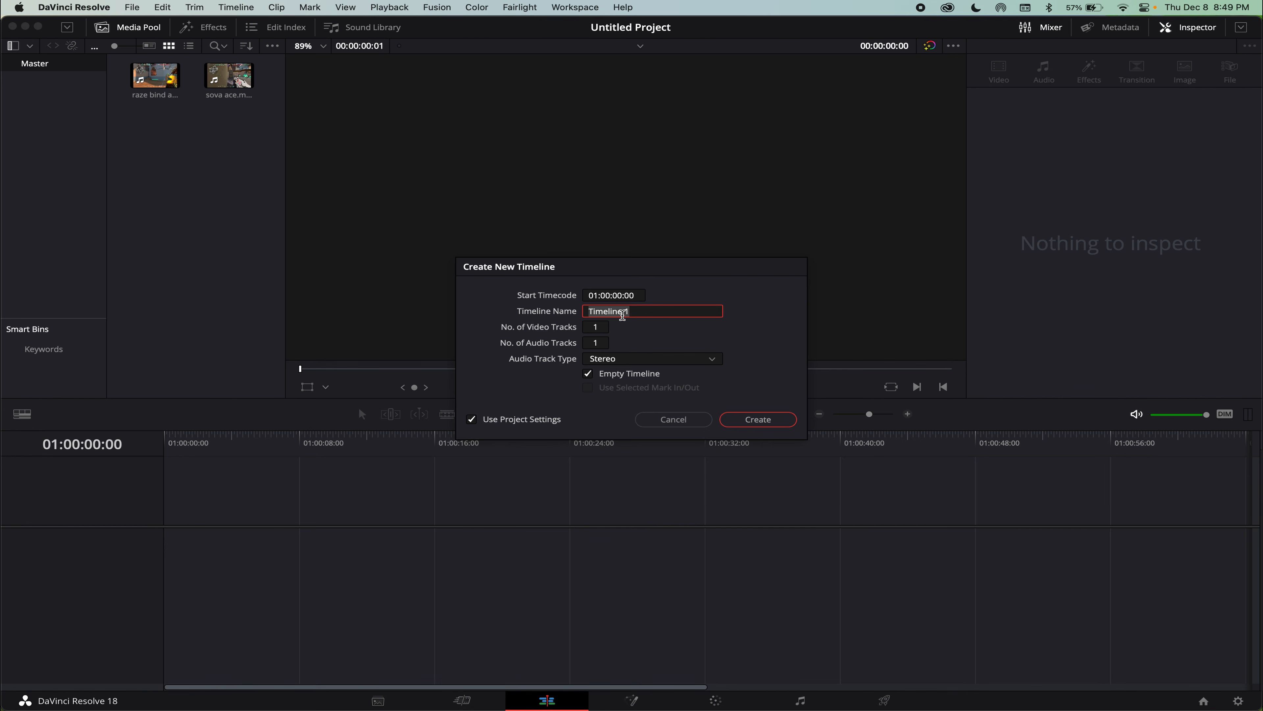
pyautogui.write('velo+mb')
pyautogui.press('Return')
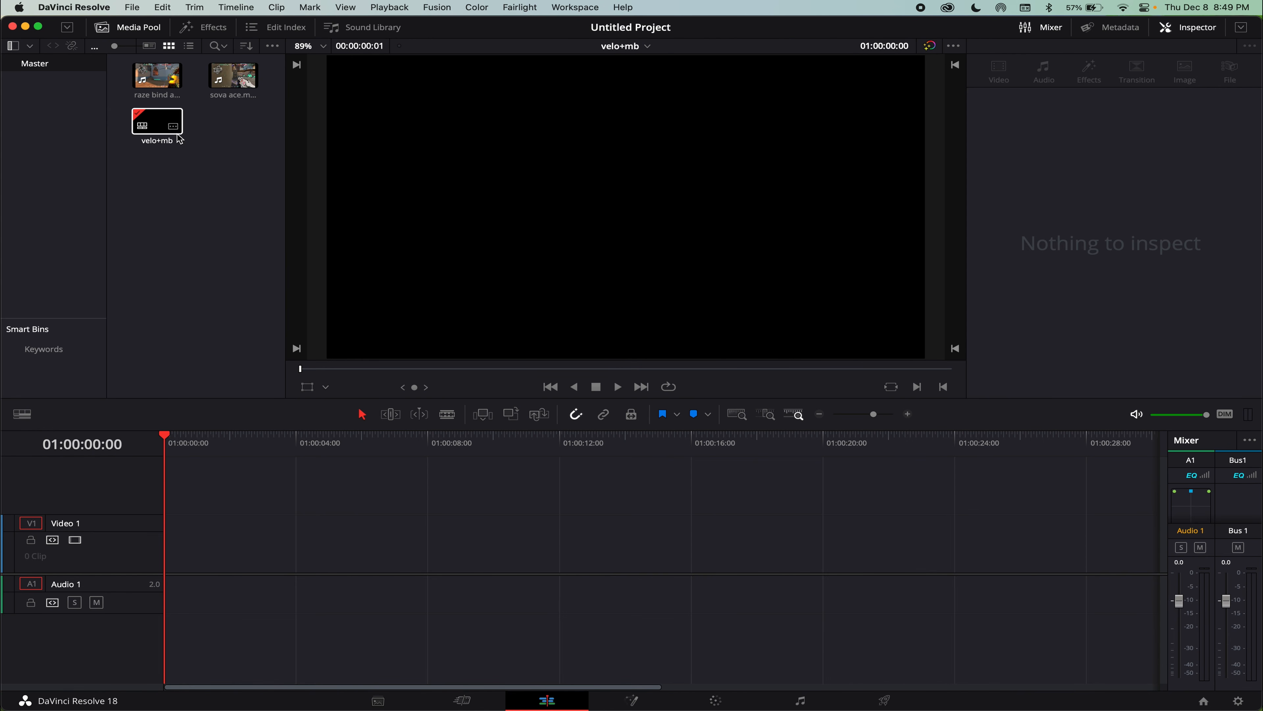
# Stop the velo+mb timeline from using project settings and set its mismatched resolution to Stretch frame to all corners.
pyautogui.rightClick(165, 124)
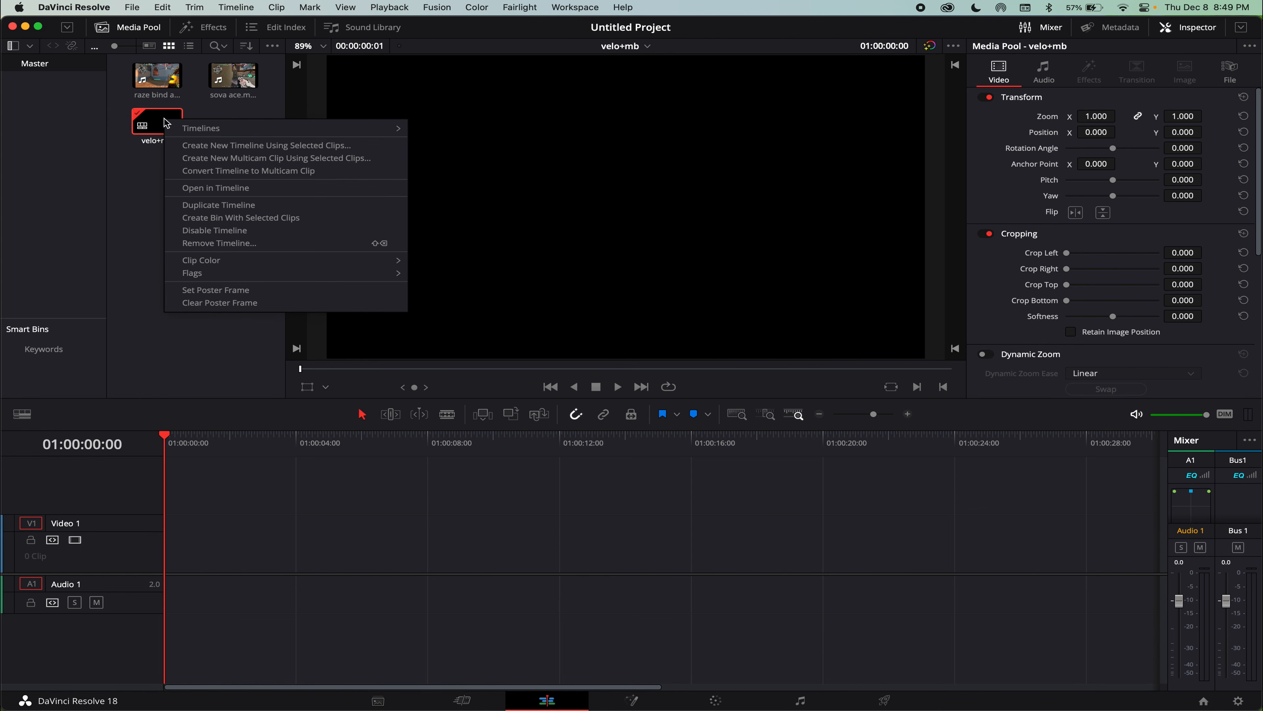
pyautogui.moveTo(241, 128)
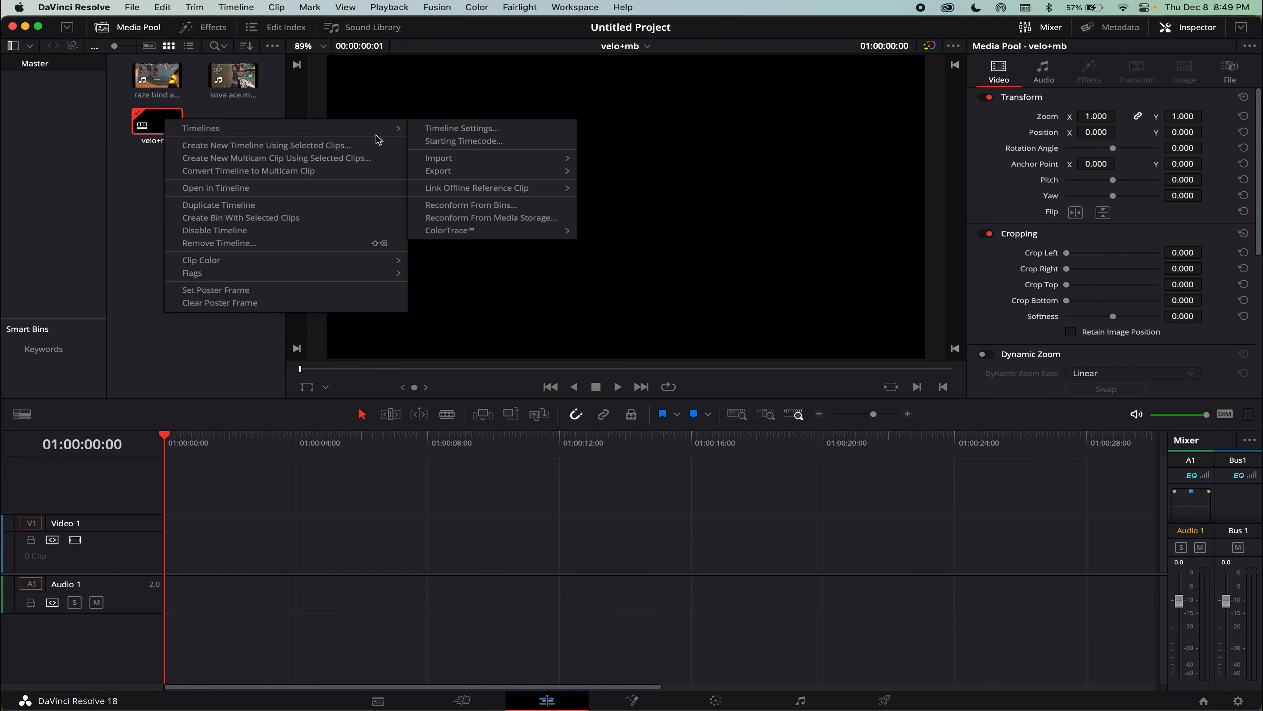
pyautogui.click(448, 128)
pyautogui.click(471, 458)
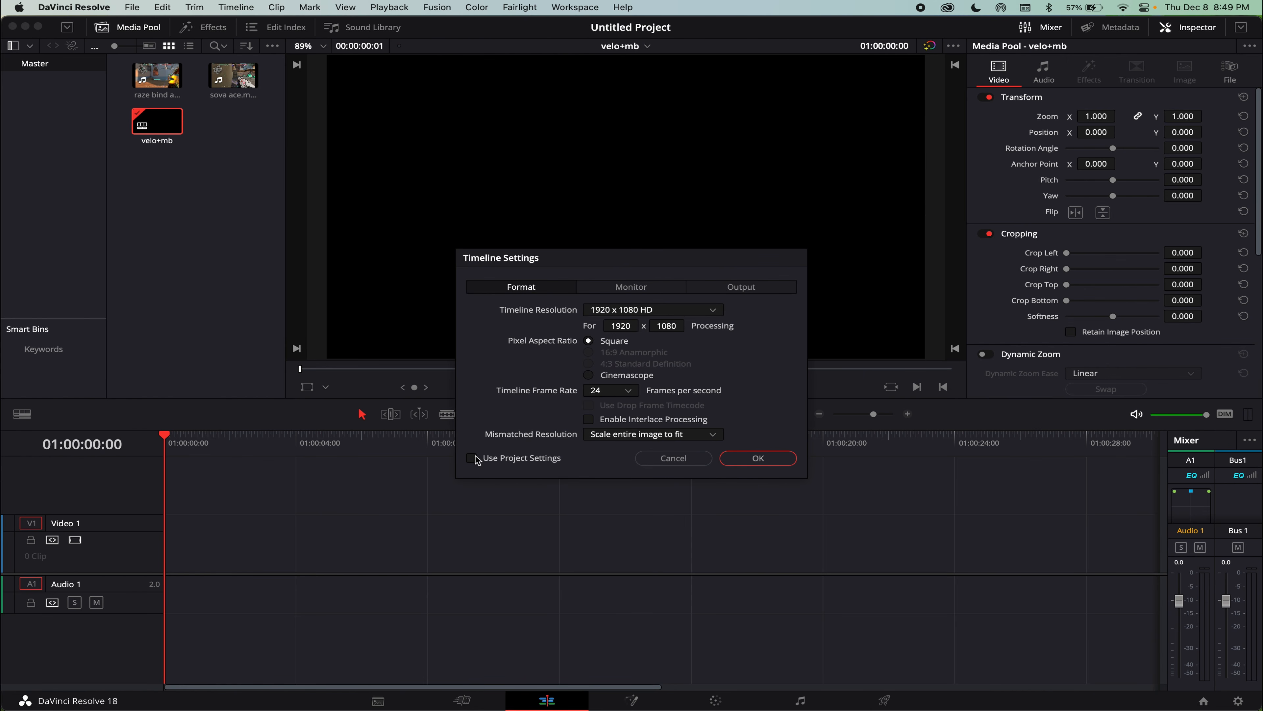
pyautogui.click(598, 434)
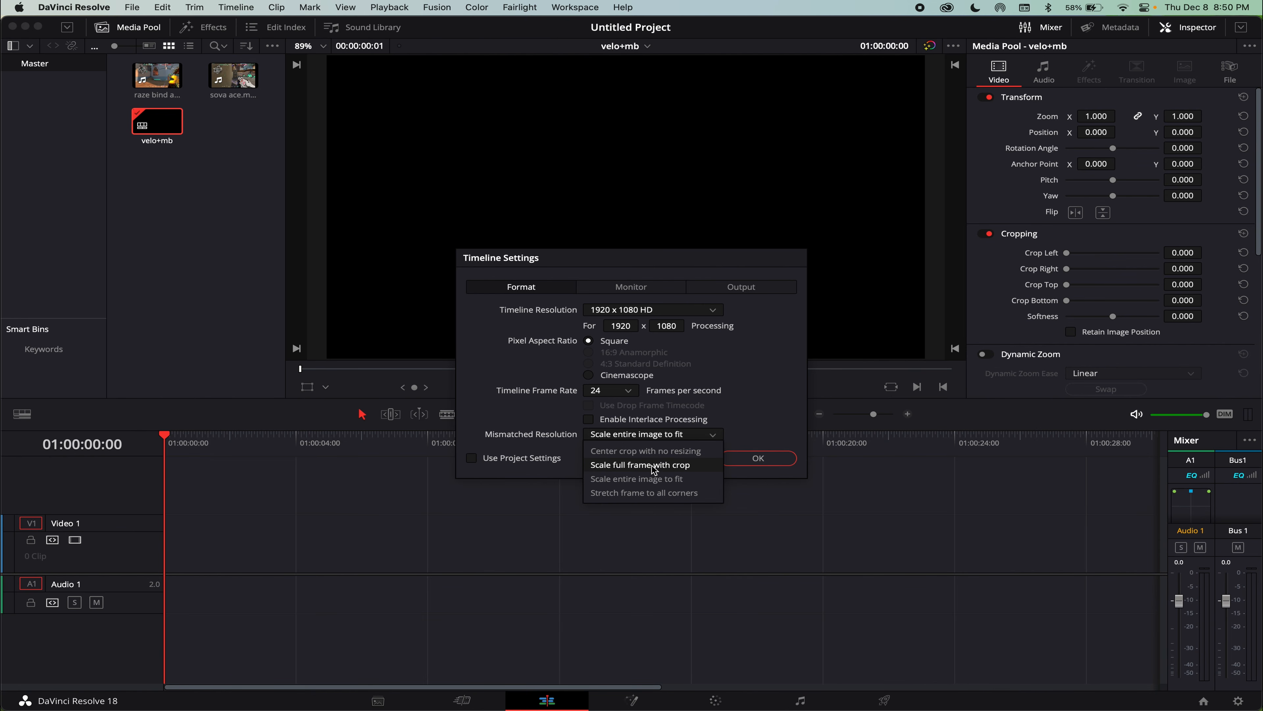
pyautogui.click(684, 494)
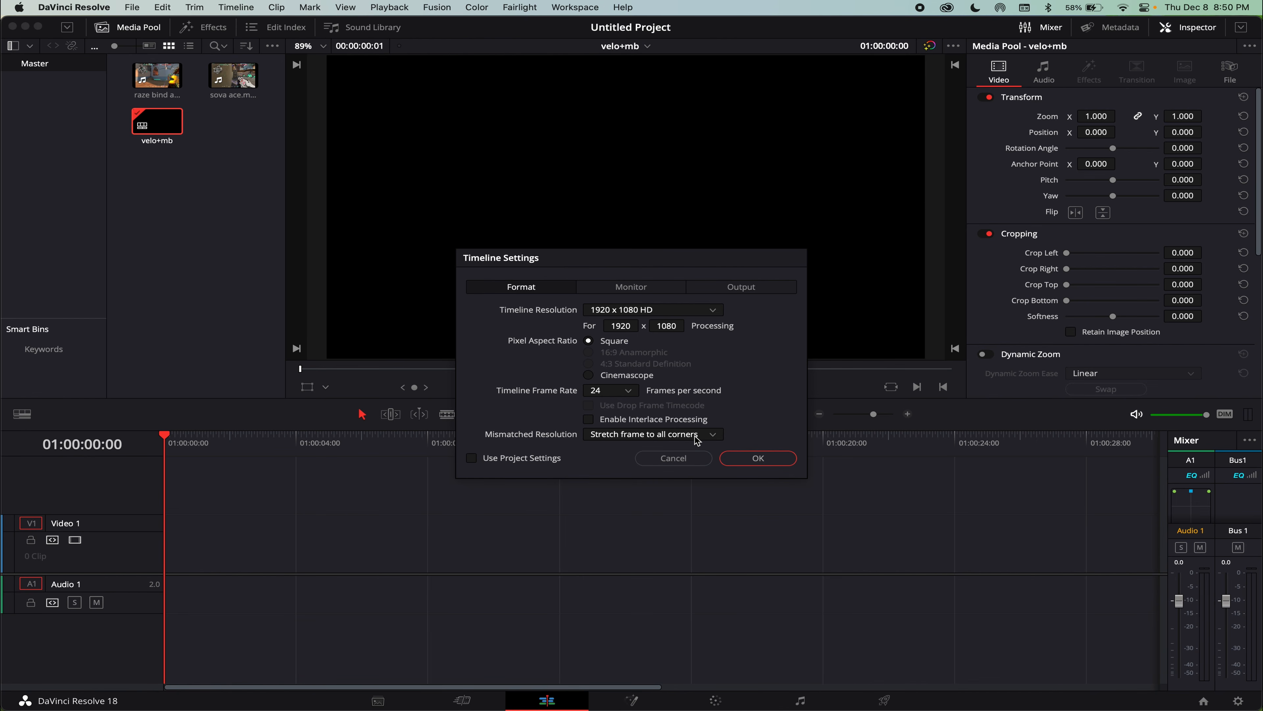
pyautogui.press('Return')
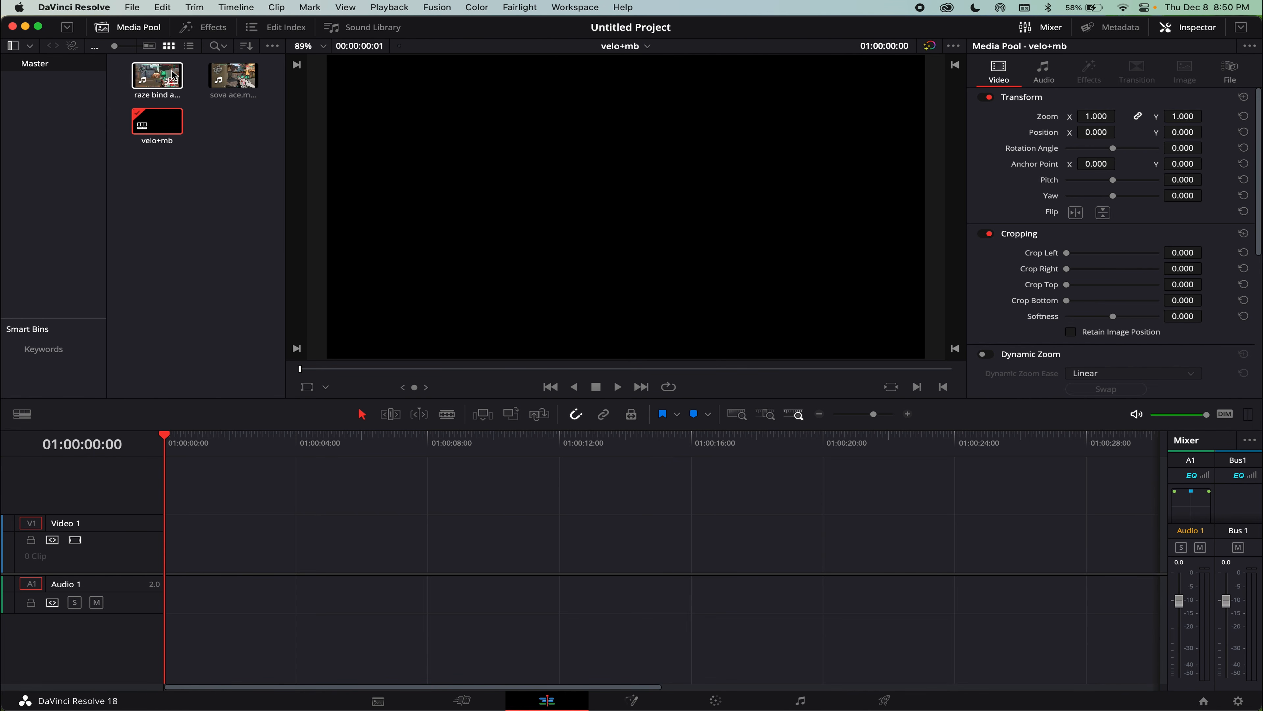
# Try to place the raze bind ace.mp4 clip at the start of the Video 1 track.
pyautogui.click(160, 78)
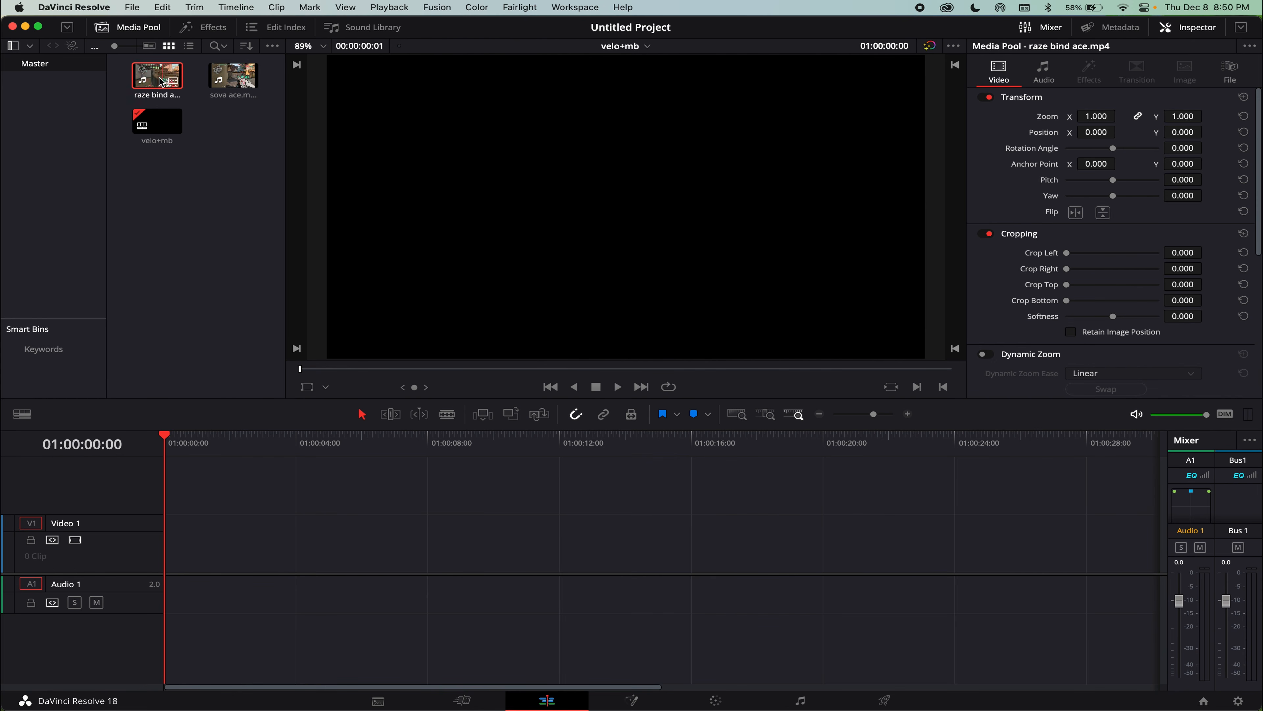
pyautogui.moveTo(162, 86); pyautogui.dragTo(174, 554)
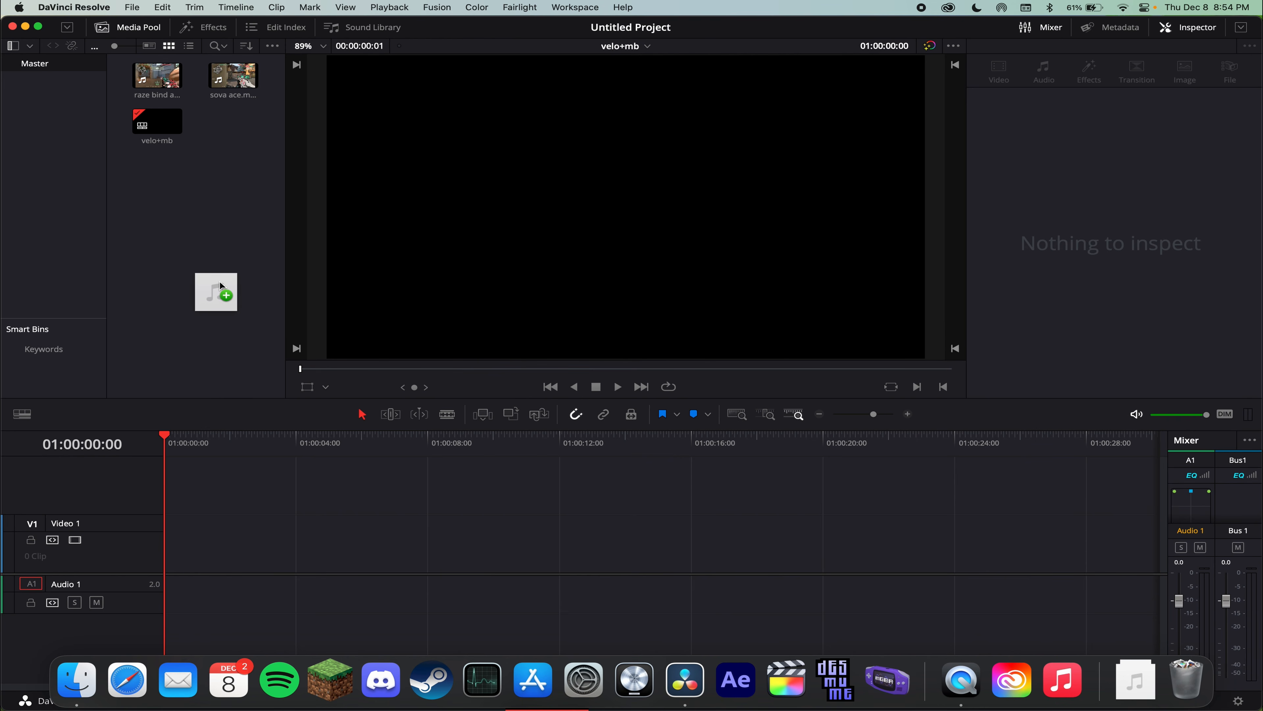
# Import the bandz-in-m… music file into the media pool.
pyautogui.moveTo(211, 291); pyautogui.dragTo(200, 249)
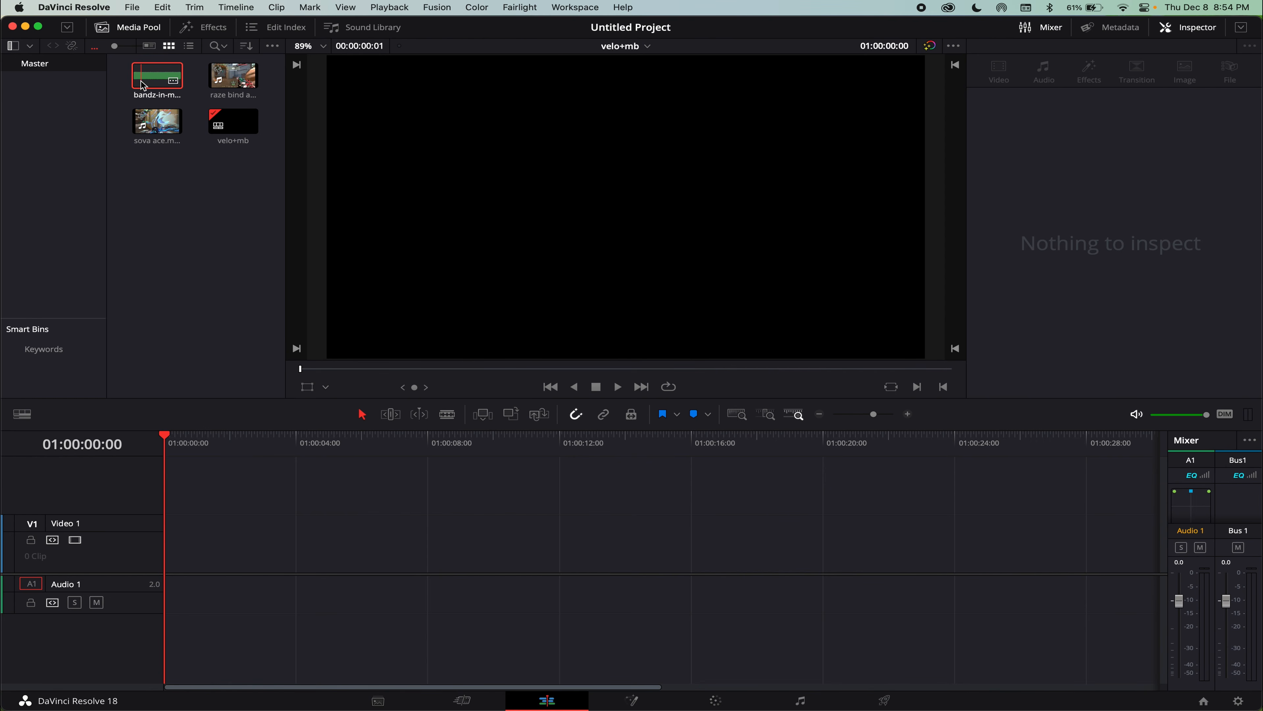
# Place bandz-in-my-poccket.mp3 at the start of the timeline on a new Audio 2 track and preview it.
pyautogui.moveTo(143, 85); pyautogui.dragTo(174, 628)
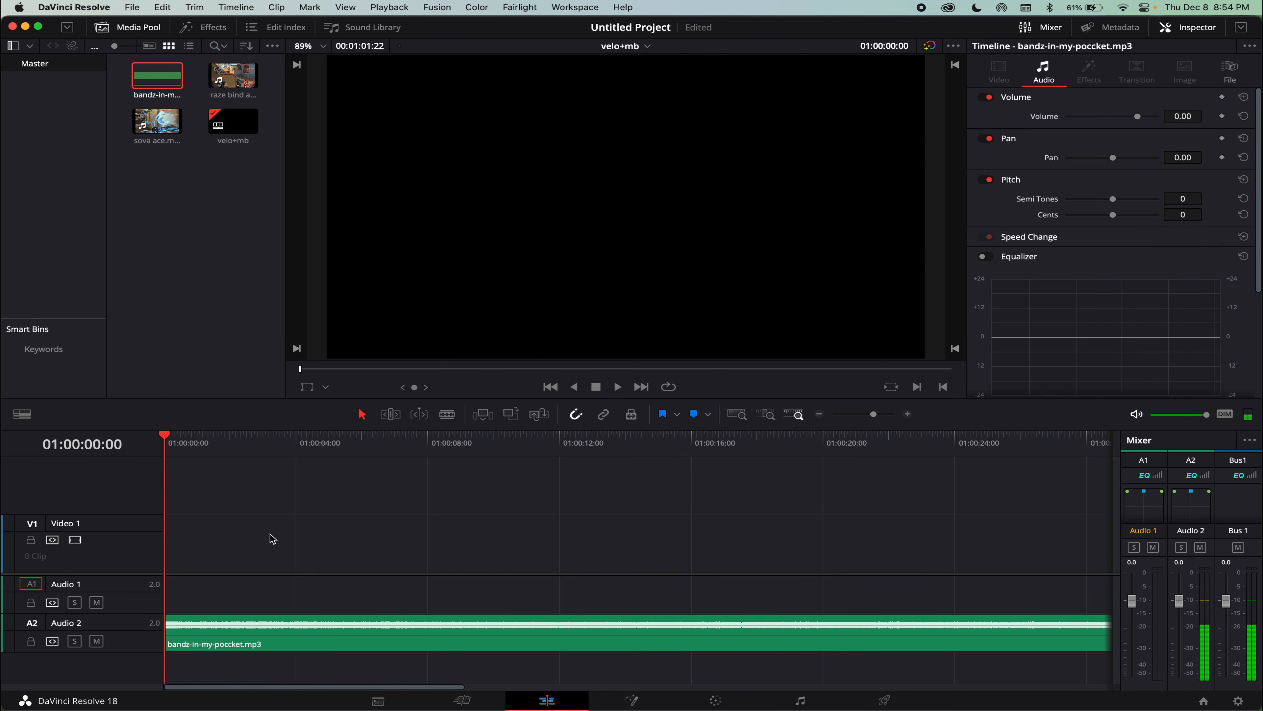
pyautogui.press('space')
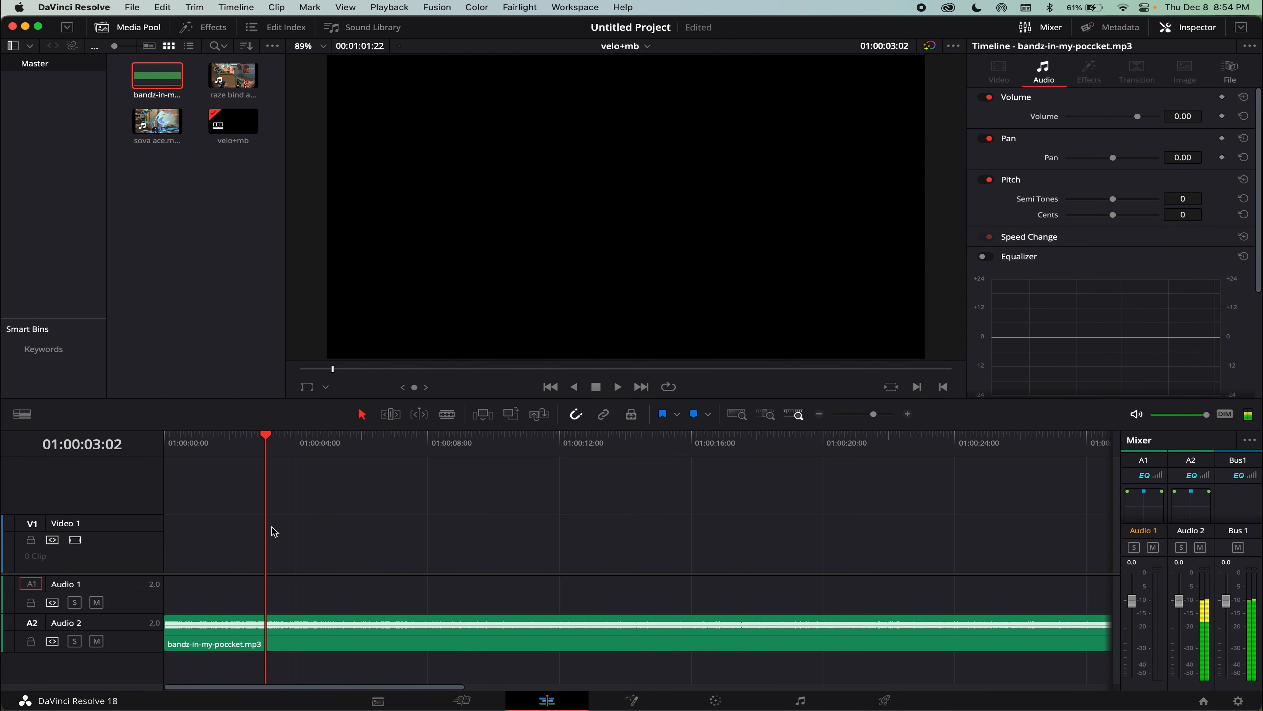
pyautogui.press('space')
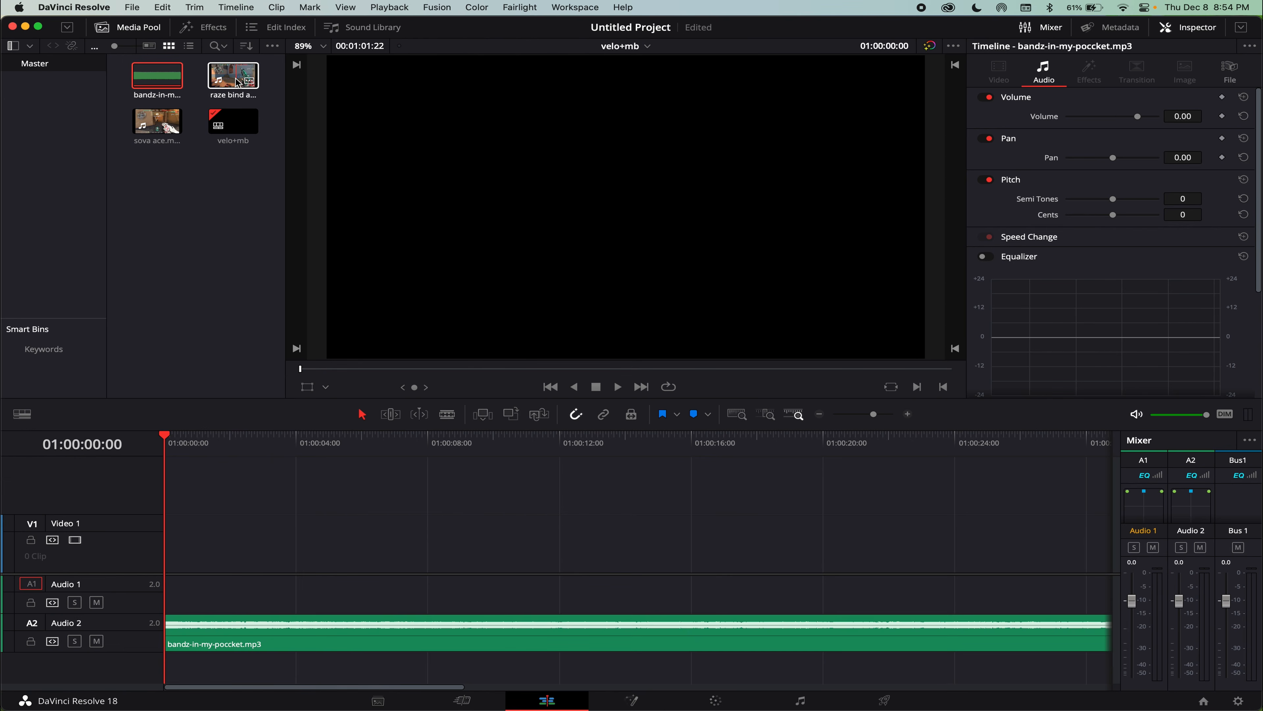
# Place raze bind ace.mp4 with its audio at the start of Video 1 and Audio 1, and preview its opening.
pyautogui.moveTo(236, 82); pyautogui.dragTo(171, 540)
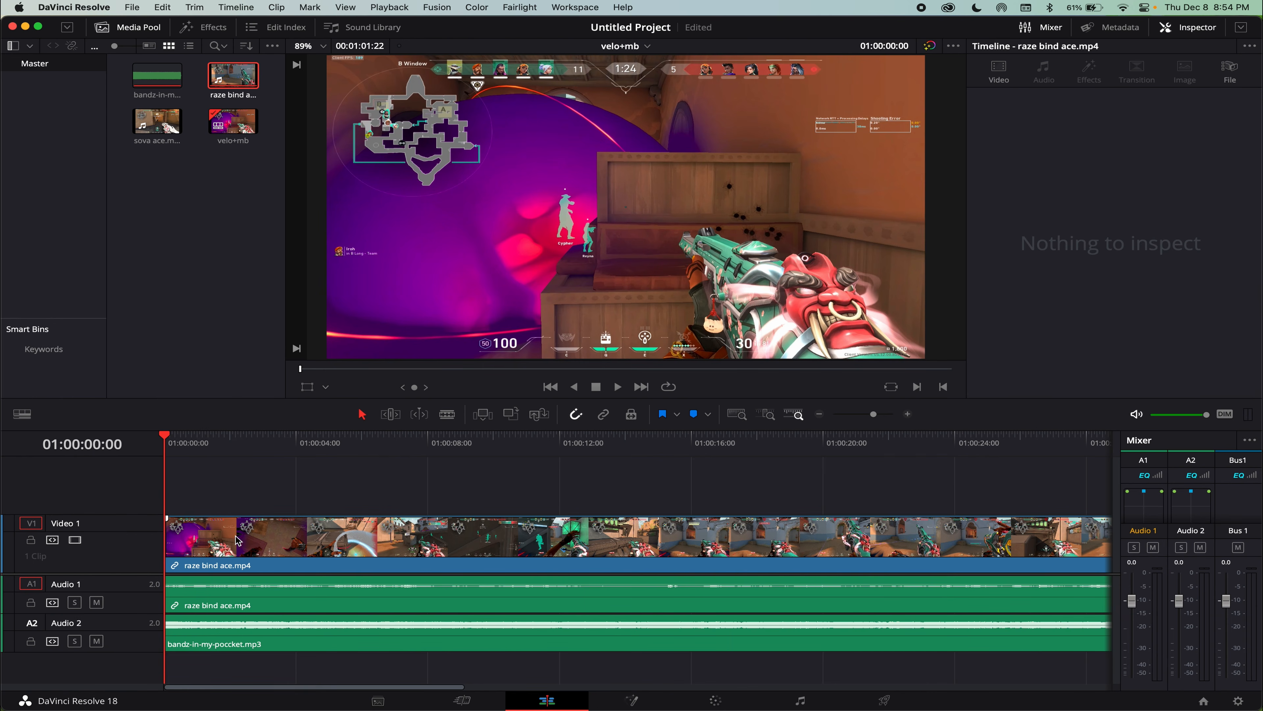
pyautogui.moveTo(208, 439); pyautogui.dragTo(222, 440)
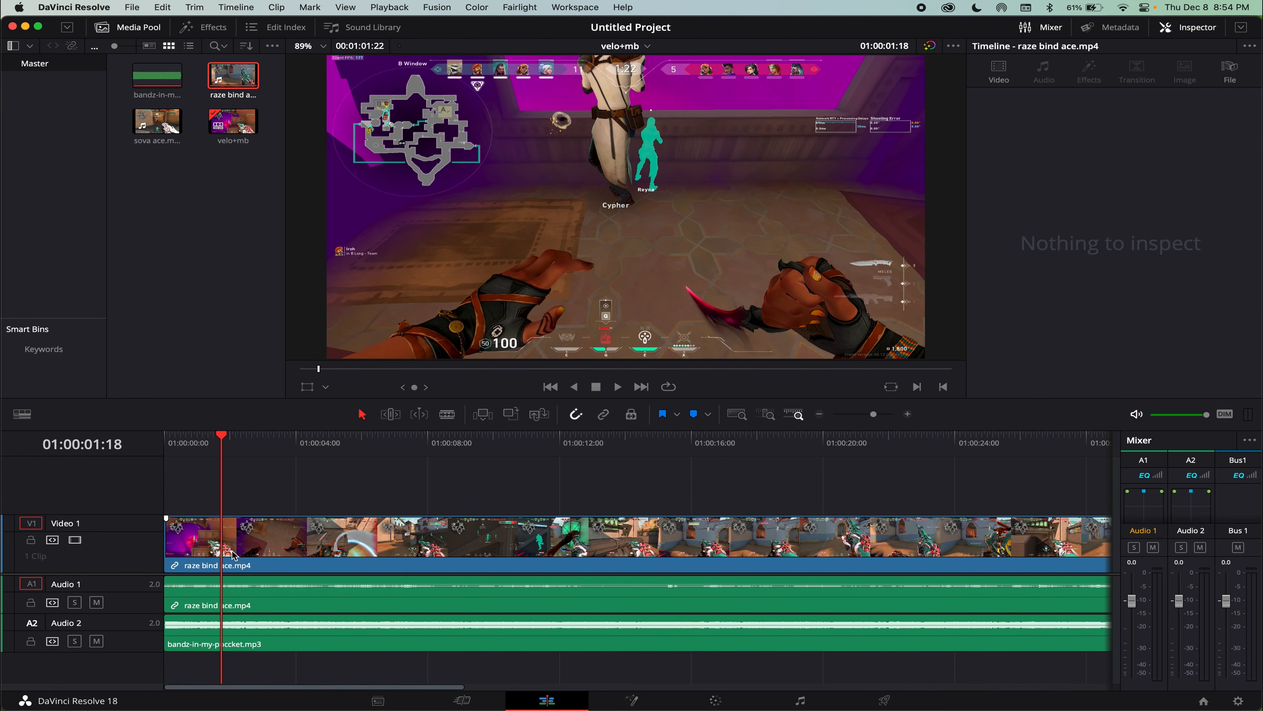
pyautogui.press('Home')
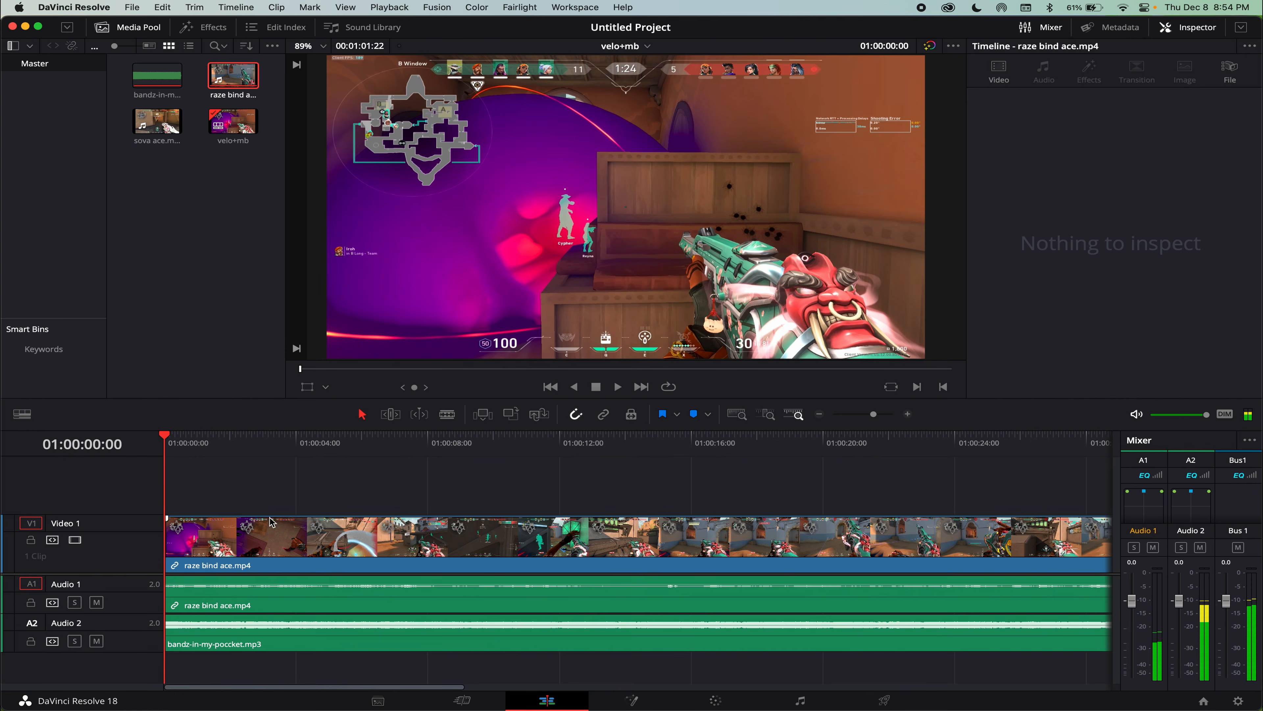
# Mark a beat on the bandz-in-my-poccket.mp3 clip with a marker at 01:00:00:16.
pyautogui.click(217, 631)
pyautogui.moveTo(209, 441); pyautogui.dragTo(188, 445)
pyautogui.press('m')
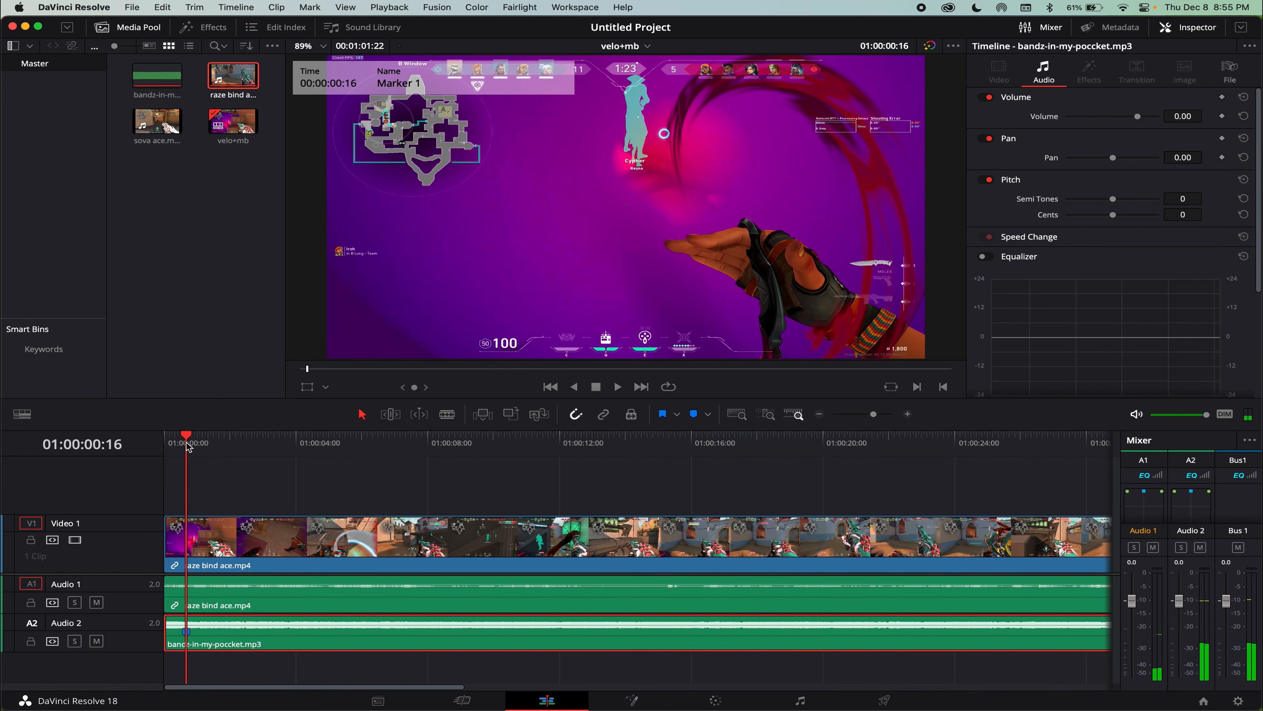
pyautogui.press('m')
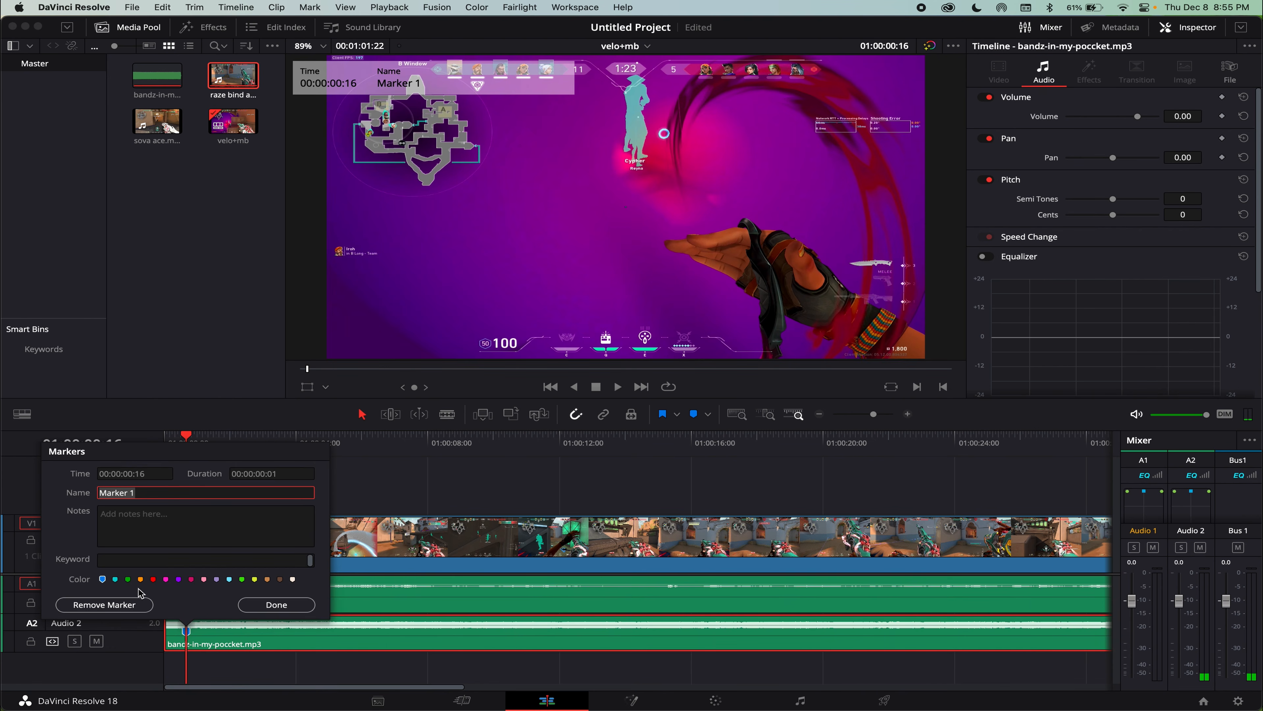
pyautogui.press('Return')
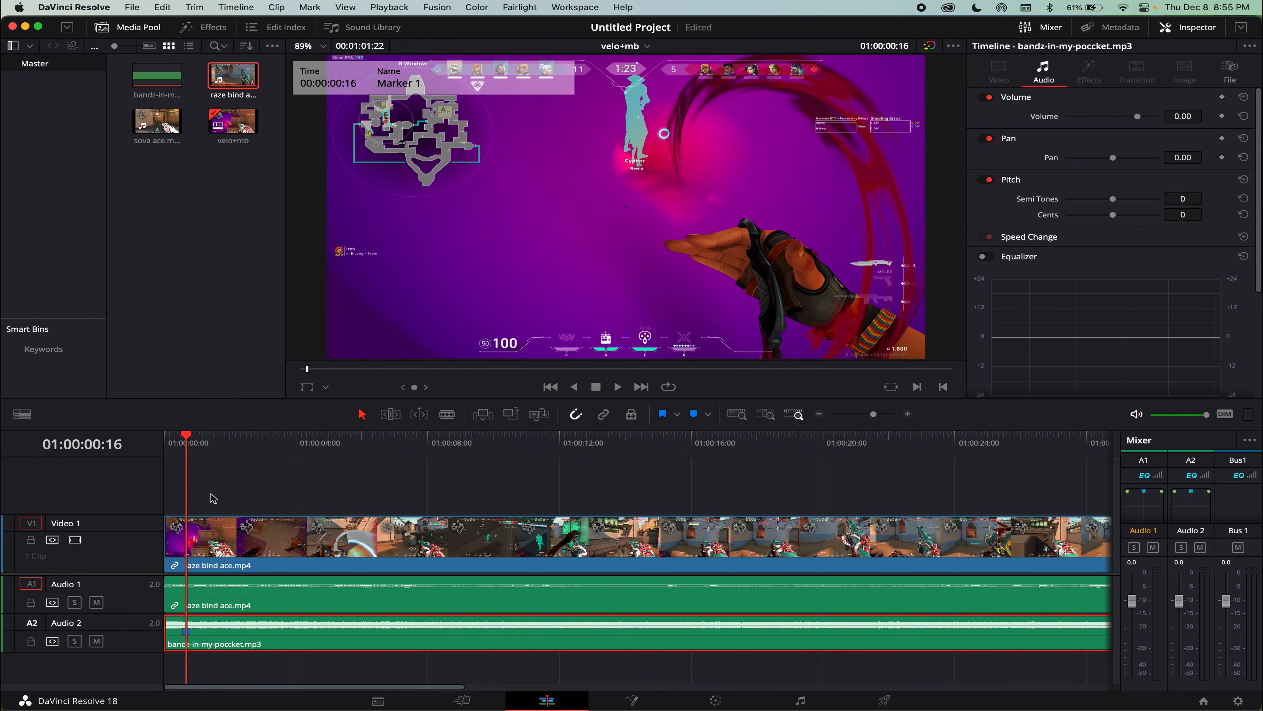
pyautogui.press('m')
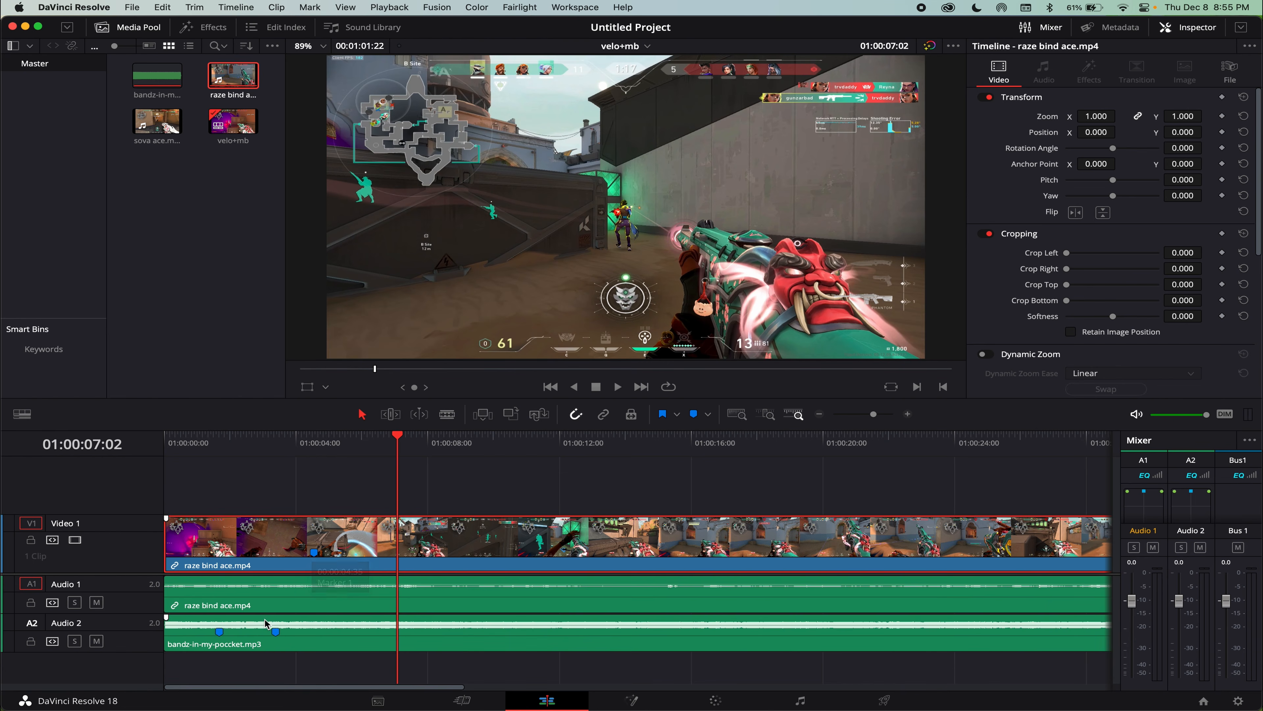
# Examine the opening second of the raze bind ace.mp4 clip frame by frame for a suitable starting point.
pyautogui.click(208, 442)
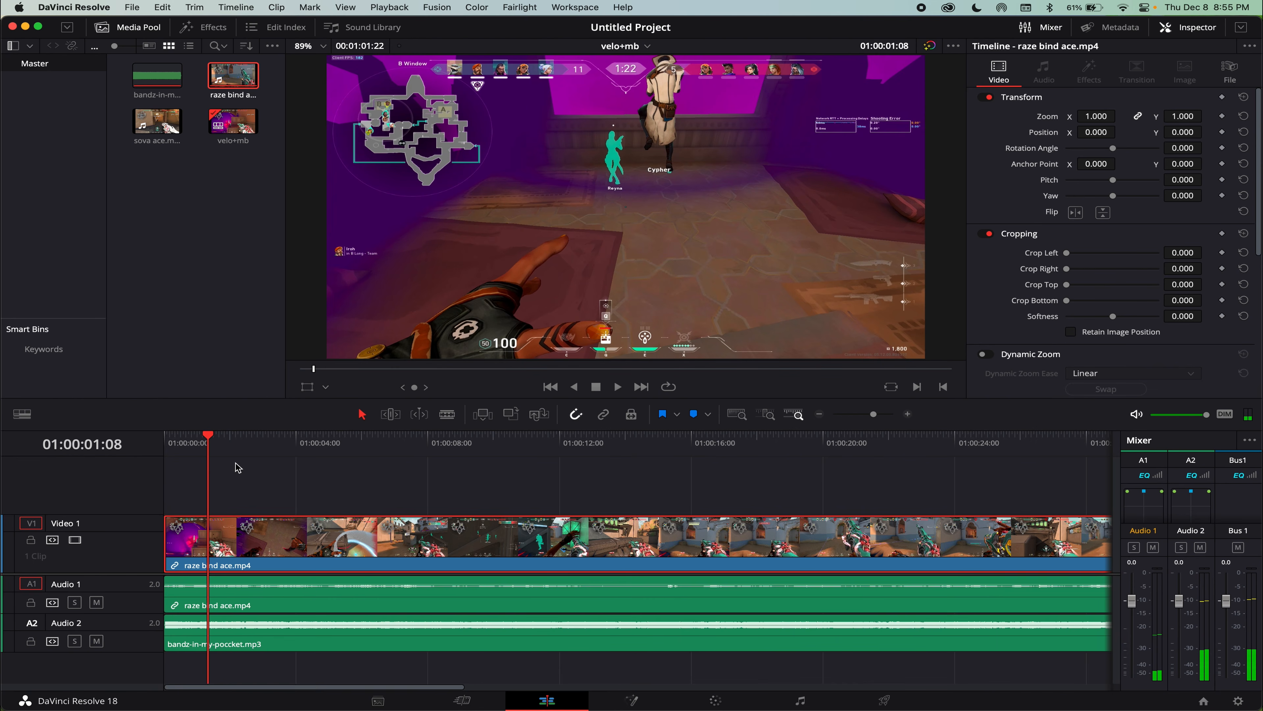
pyautogui.press('super+equal')
pyautogui.press('super+equal')
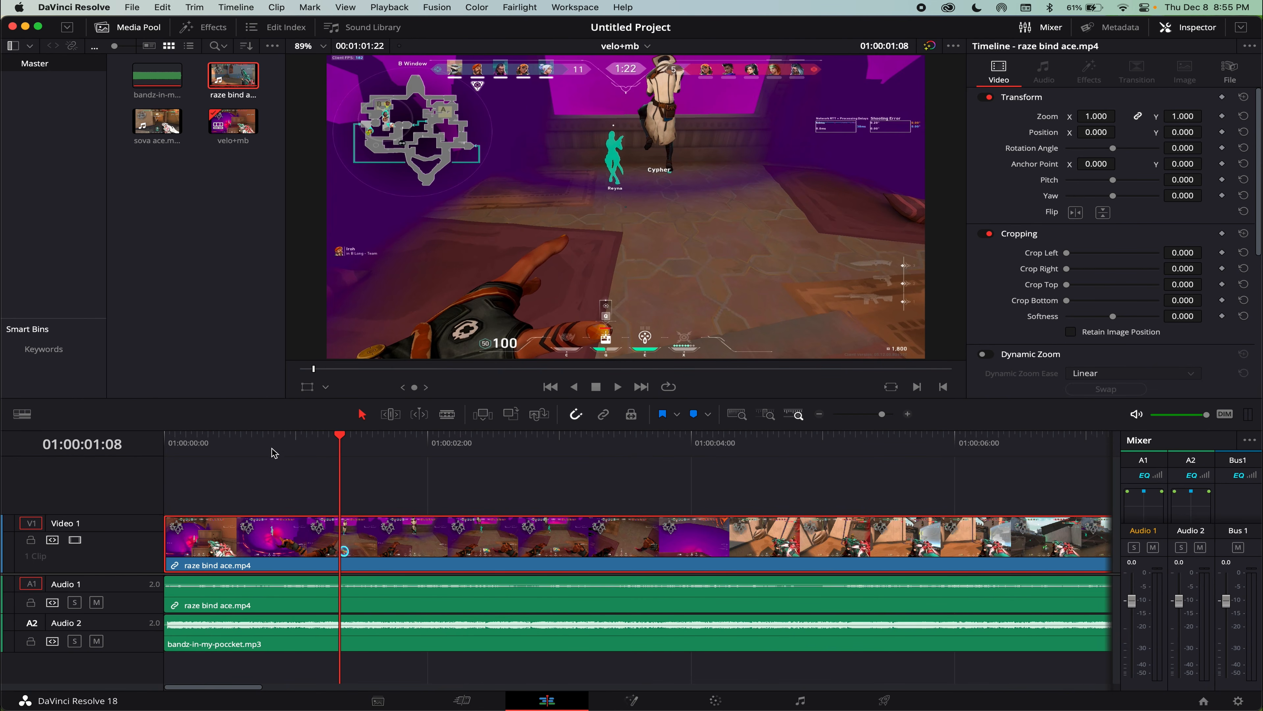
pyautogui.moveTo(323, 445); pyautogui.dragTo(302, 446)
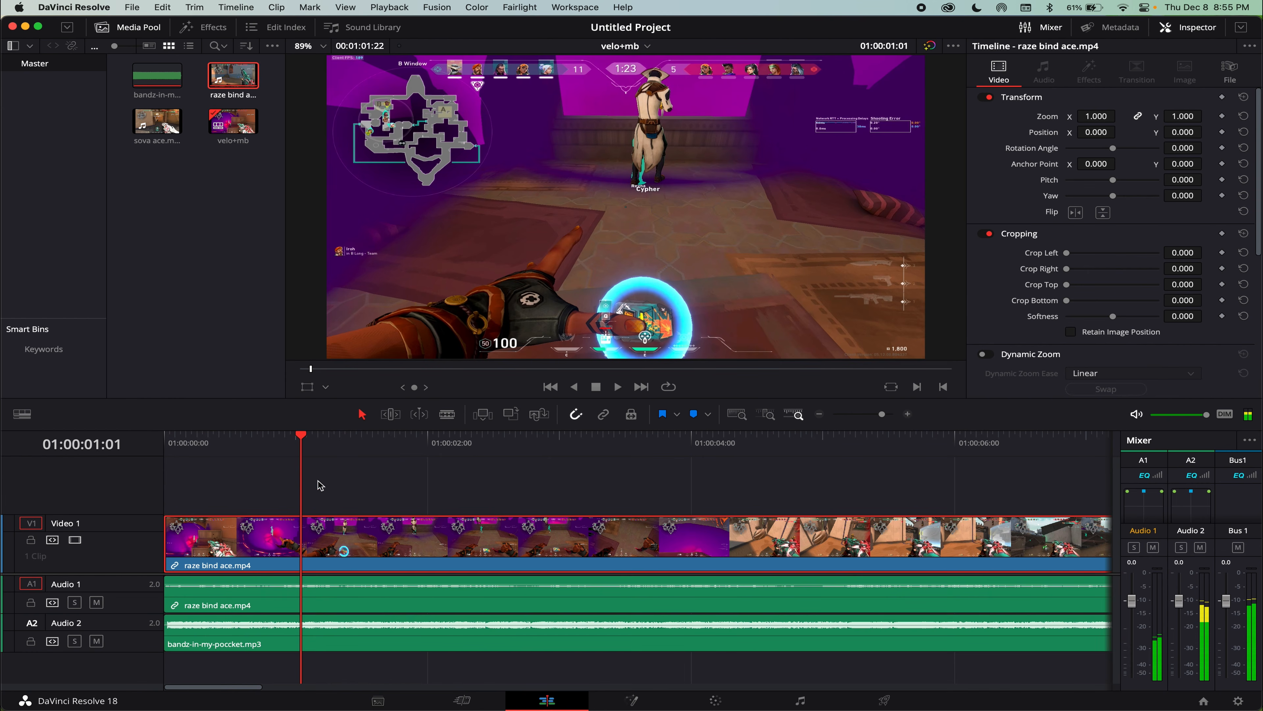
pyautogui.click(270, 447)
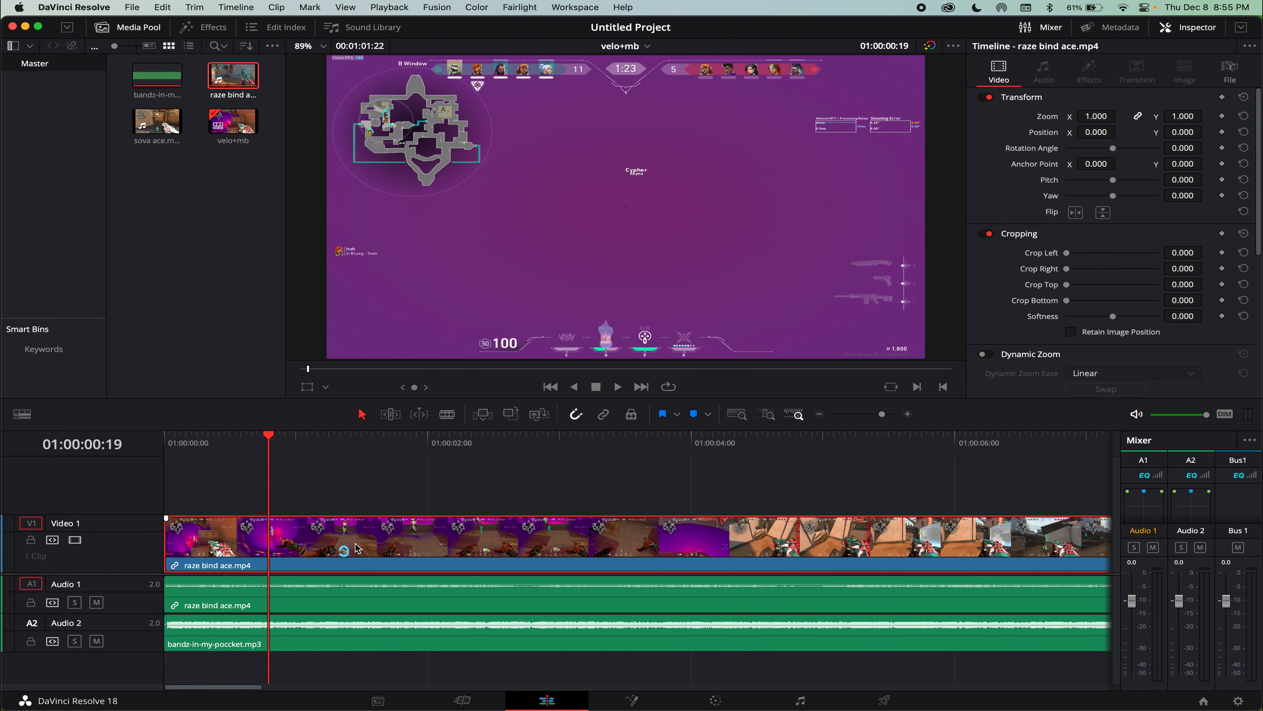
pyautogui.click(250, 454)
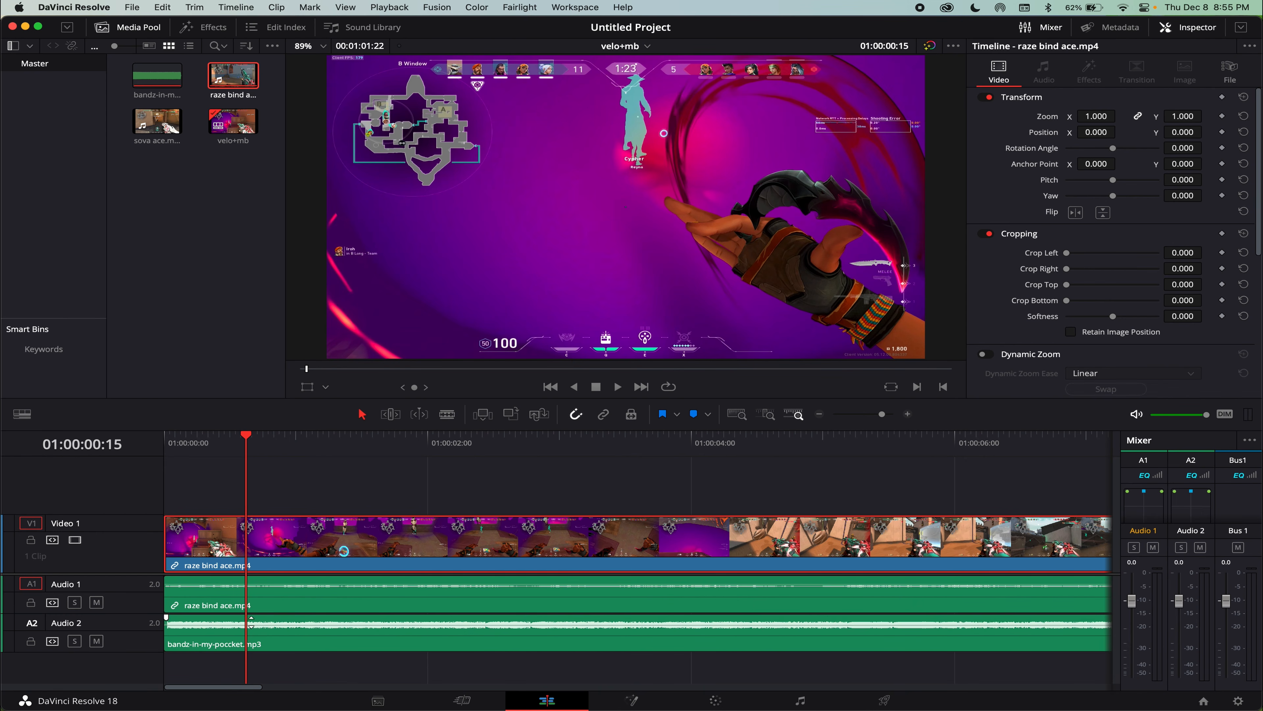
pyautogui.click(221, 446)
pyautogui.click(212, 445)
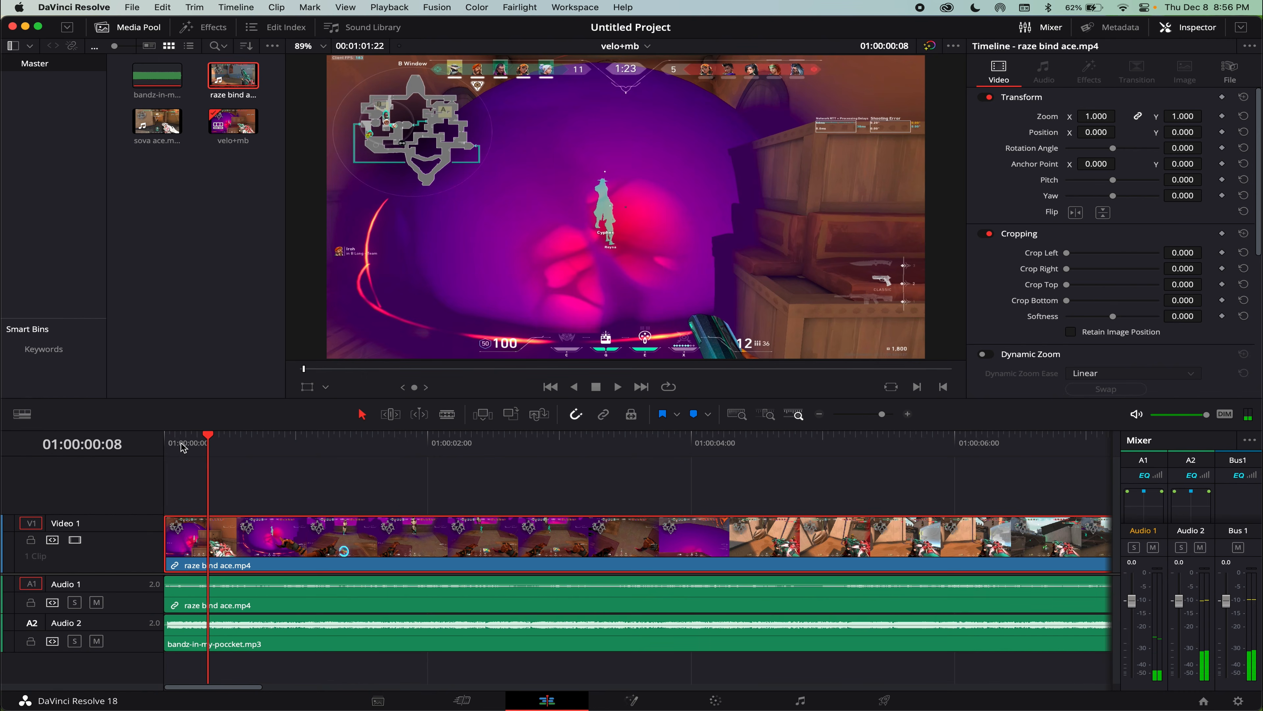
pyautogui.moveTo(182, 448); pyautogui.dragTo(279, 460)
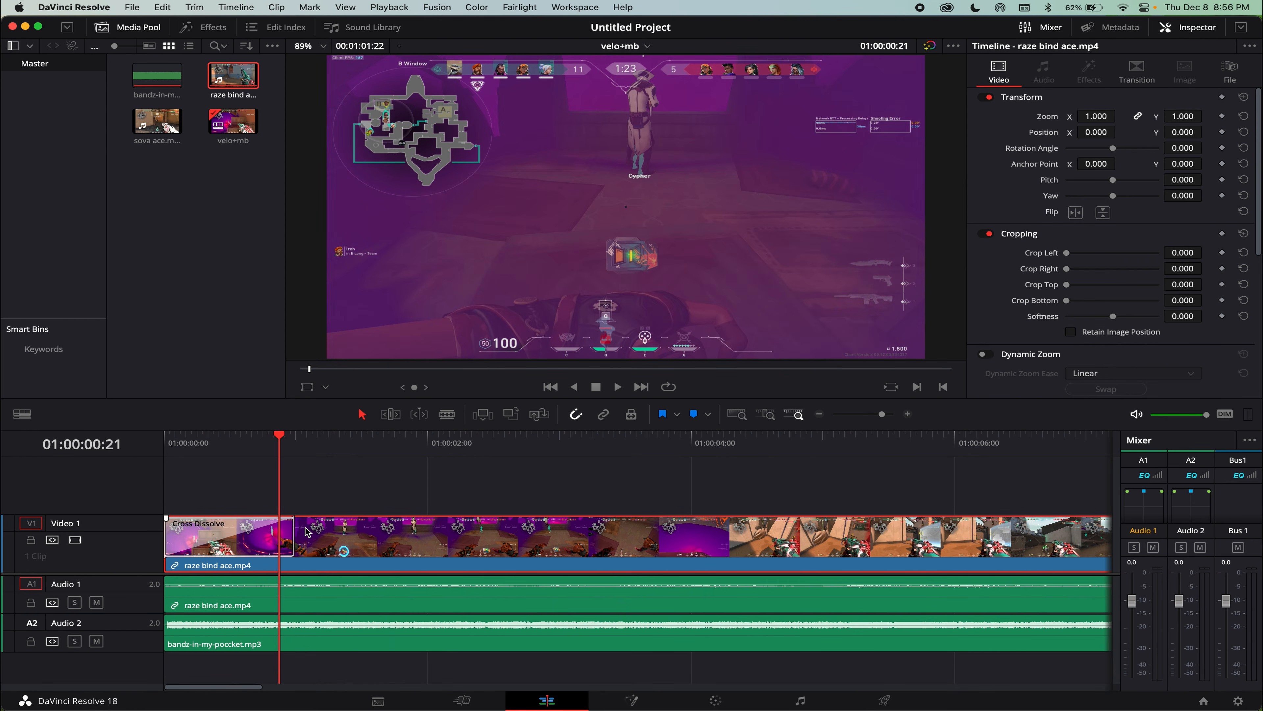
# Split the raze bind ace.mp4 video and audio together at 01:00:00:21 and ripple delete the opening piece.
pyautogui.press('super+b')
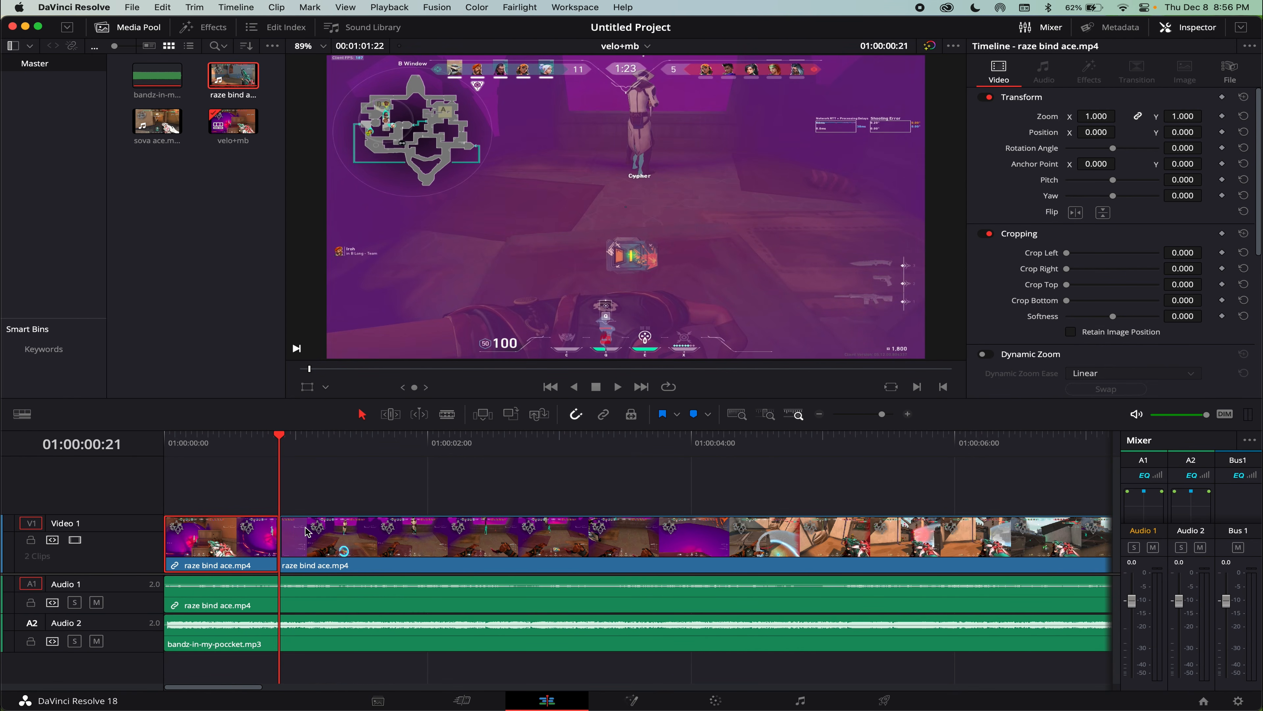
pyautogui.press('super+z')
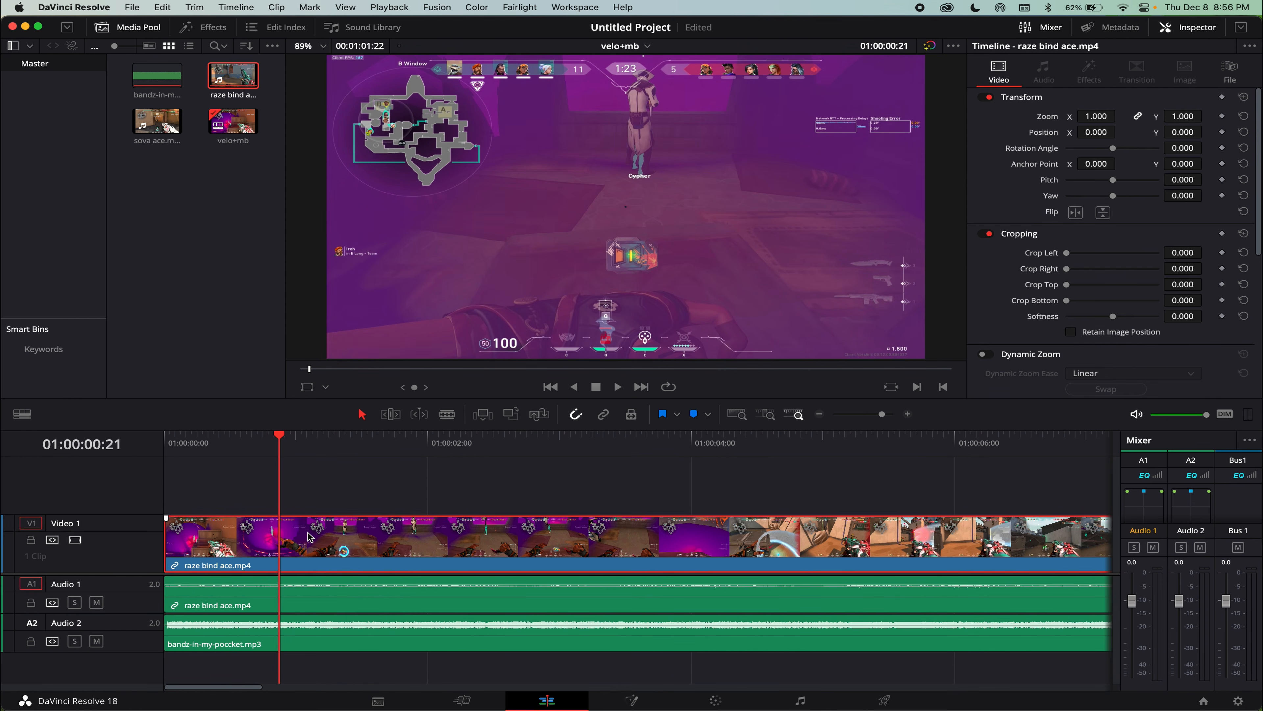
pyautogui.click(304, 601)
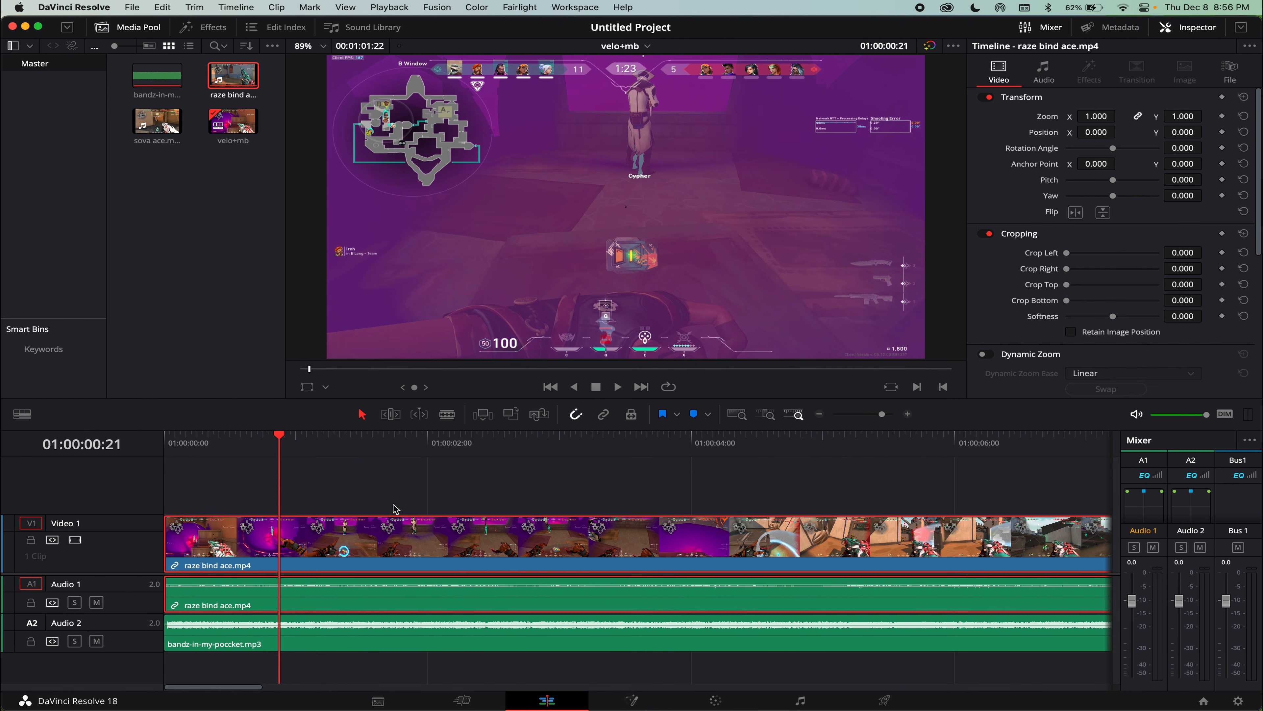
pyautogui.press('super+b')
pyautogui.press('BackSpace')
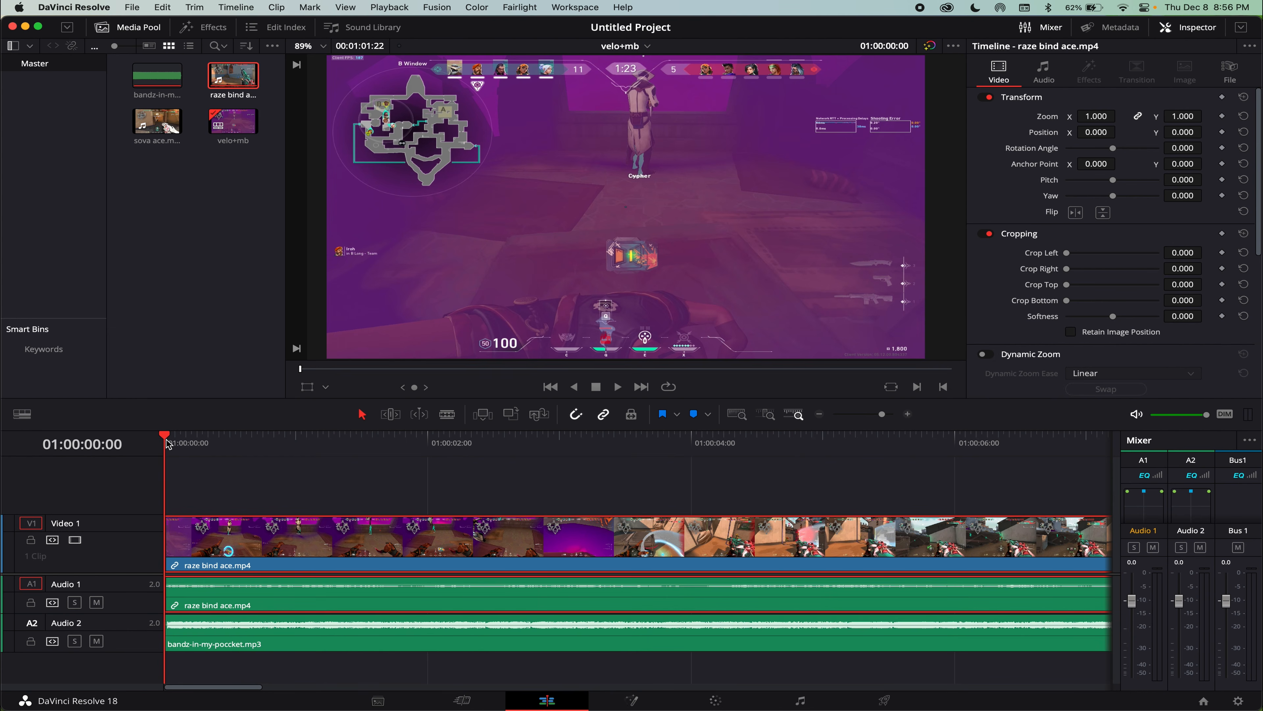
# Play the trimmed clip against the music and split its video and audio on the beat at 01:00:00:16.
pyautogui.moveTo(177, 442); pyautogui.dragTo(164, 442)
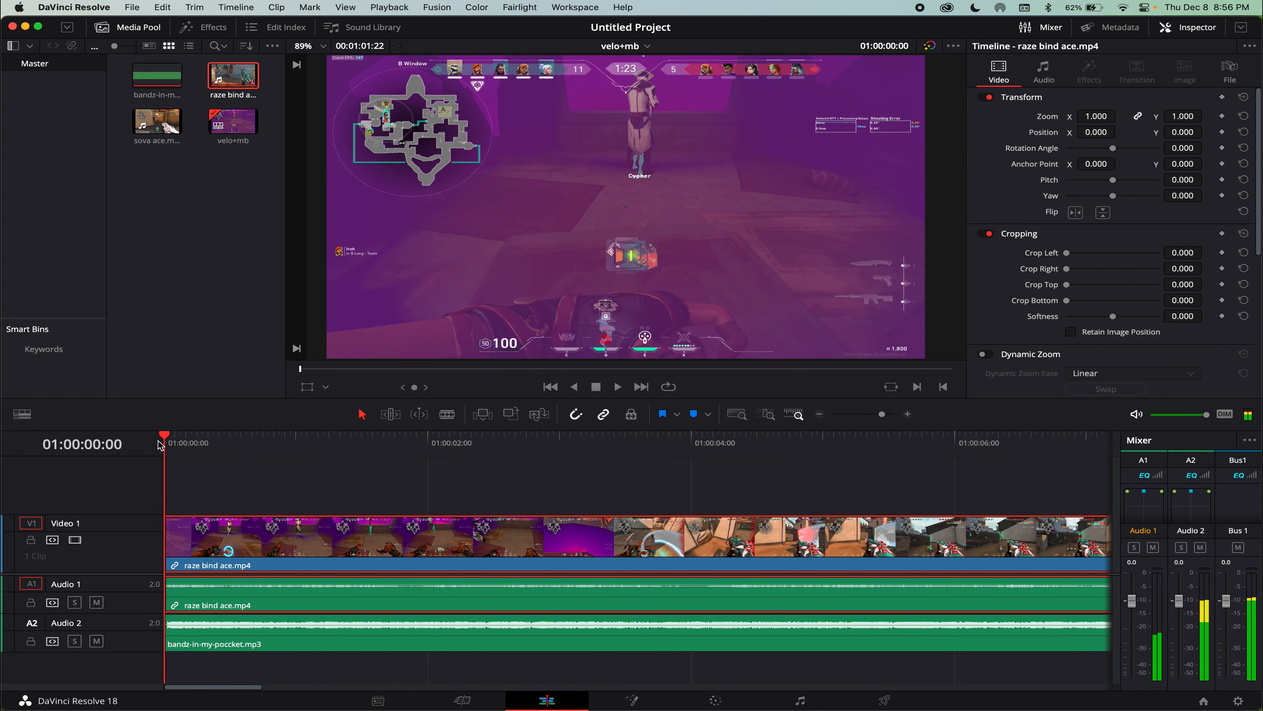
pyautogui.press('space')
pyautogui.press('space')
pyautogui.click(236, 441)
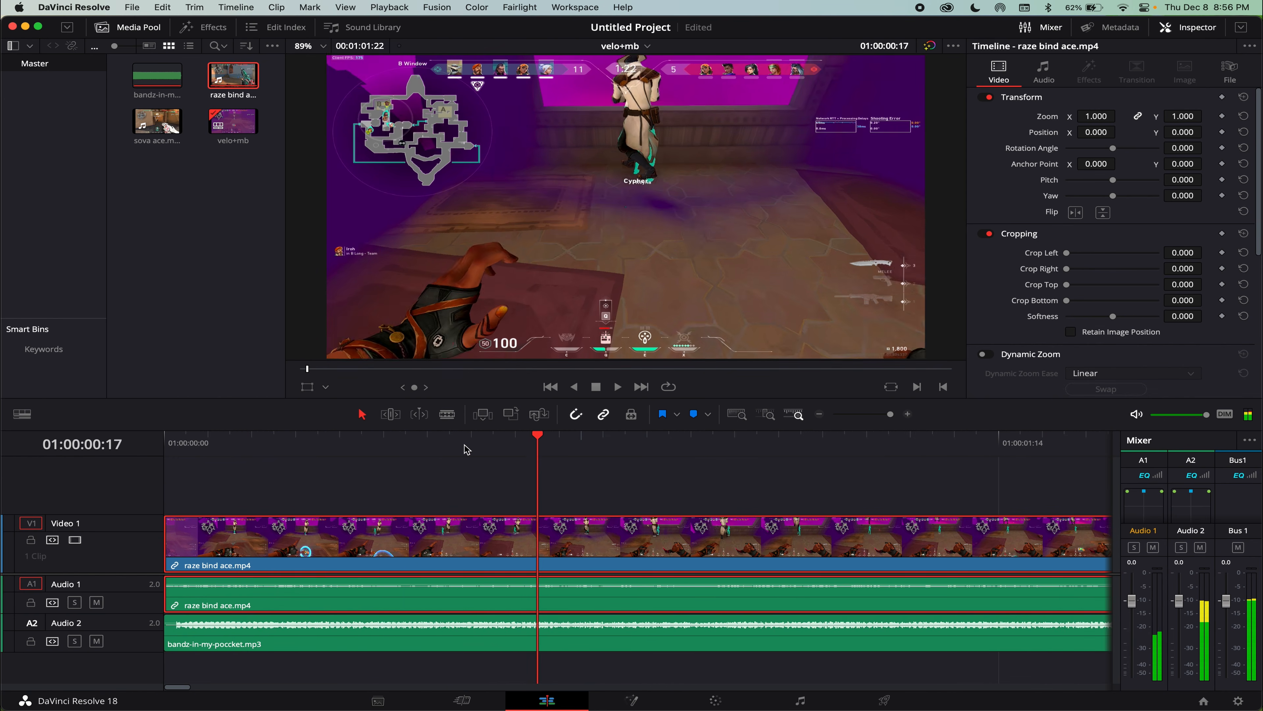
pyautogui.moveTo(465, 447); pyautogui.dragTo(523, 450)
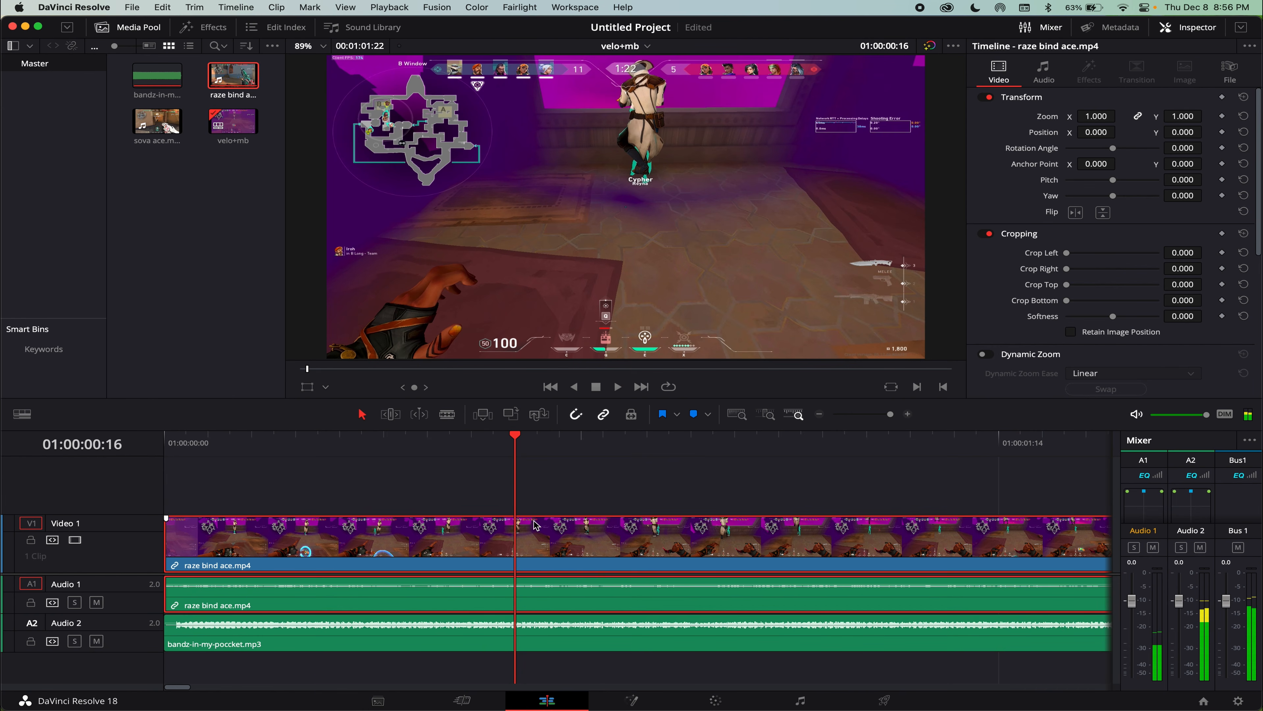
pyautogui.press('super+b')
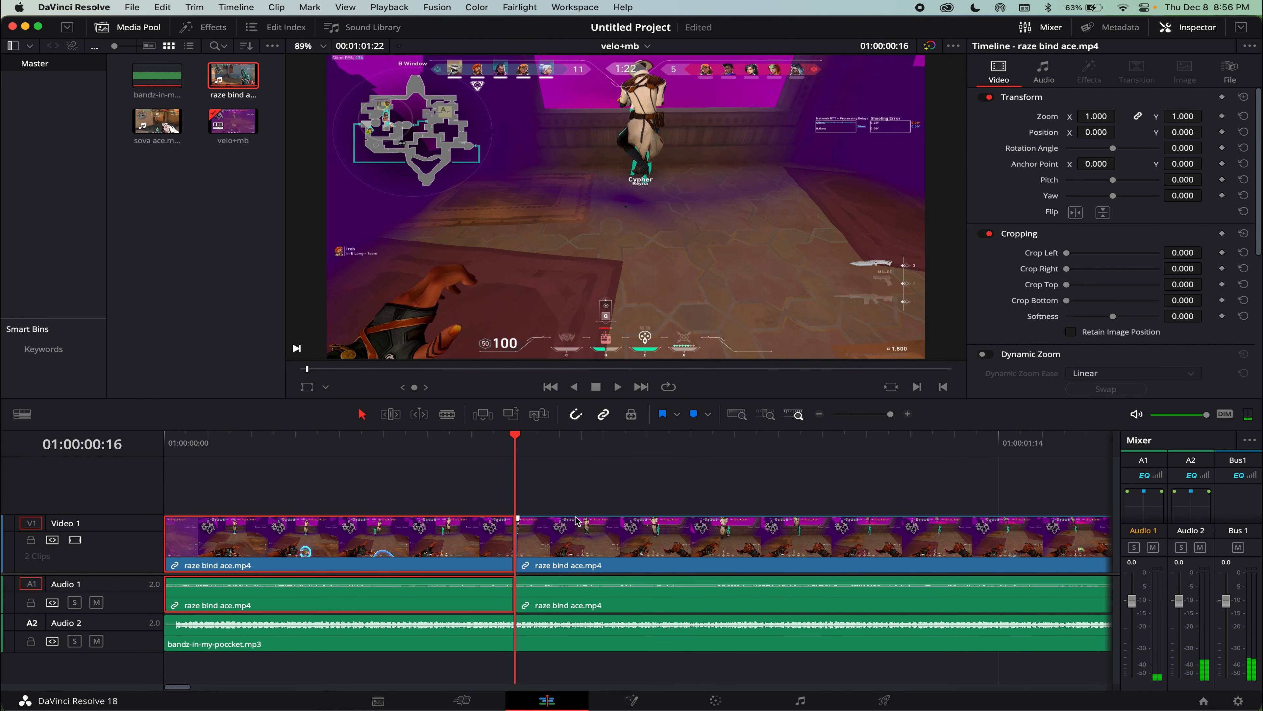
# Split the second raze bind ace.mp4 piece at 01:00:02:15 and ripple delete the section between 01:00:00:16 and that cut.
pyautogui.press('super+minus')
pyautogui.moveTo(463, 522)
pyautogui.mouseDown()
pyautogui.moveTo(595, 522)
pyautogui.moveTo(466, 525)
pyautogui.moveTo(443, 508)
pyautogui.mouseUp()
pyautogui.press('super+minus')
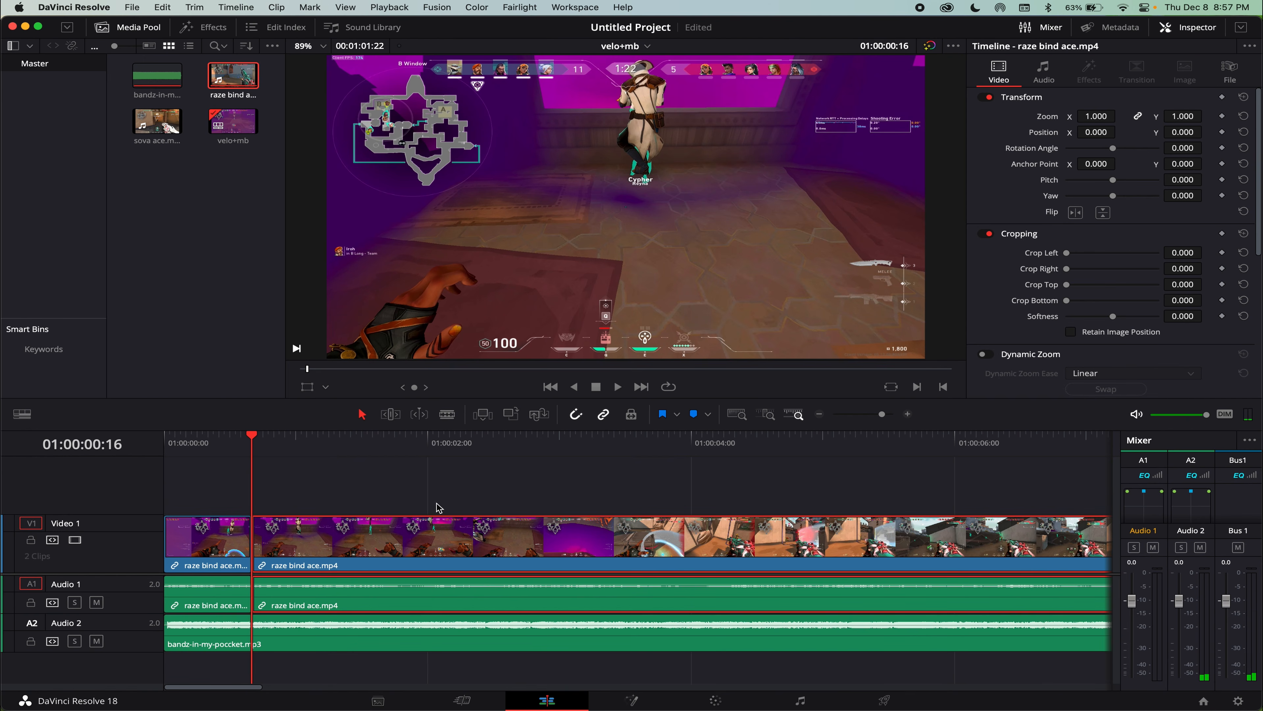
pyautogui.moveTo(264, 440)
pyautogui.mouseDown()
pyautogui.moveTo(279, 444)
pyautogui.moveTo(266, 440)
pyautogui.mouseUp()
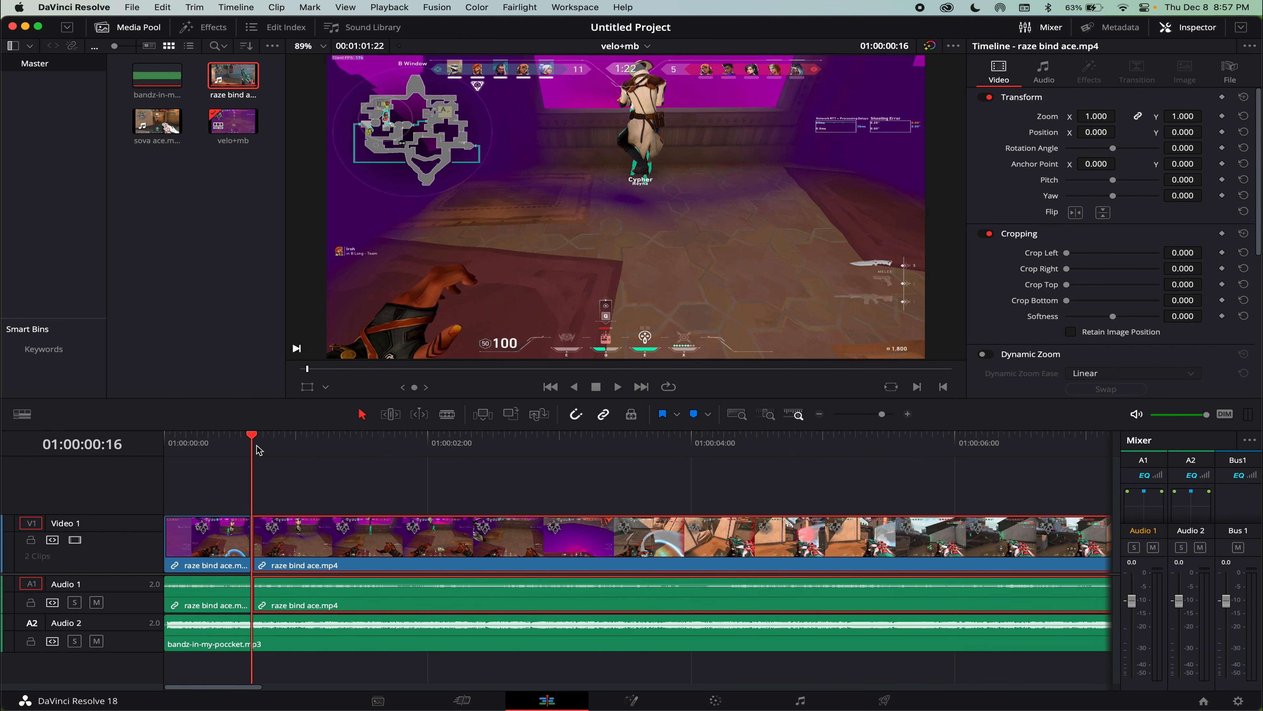
pyautogui.moveTo(257, 450); pyautogui.dragTo(509, 461)
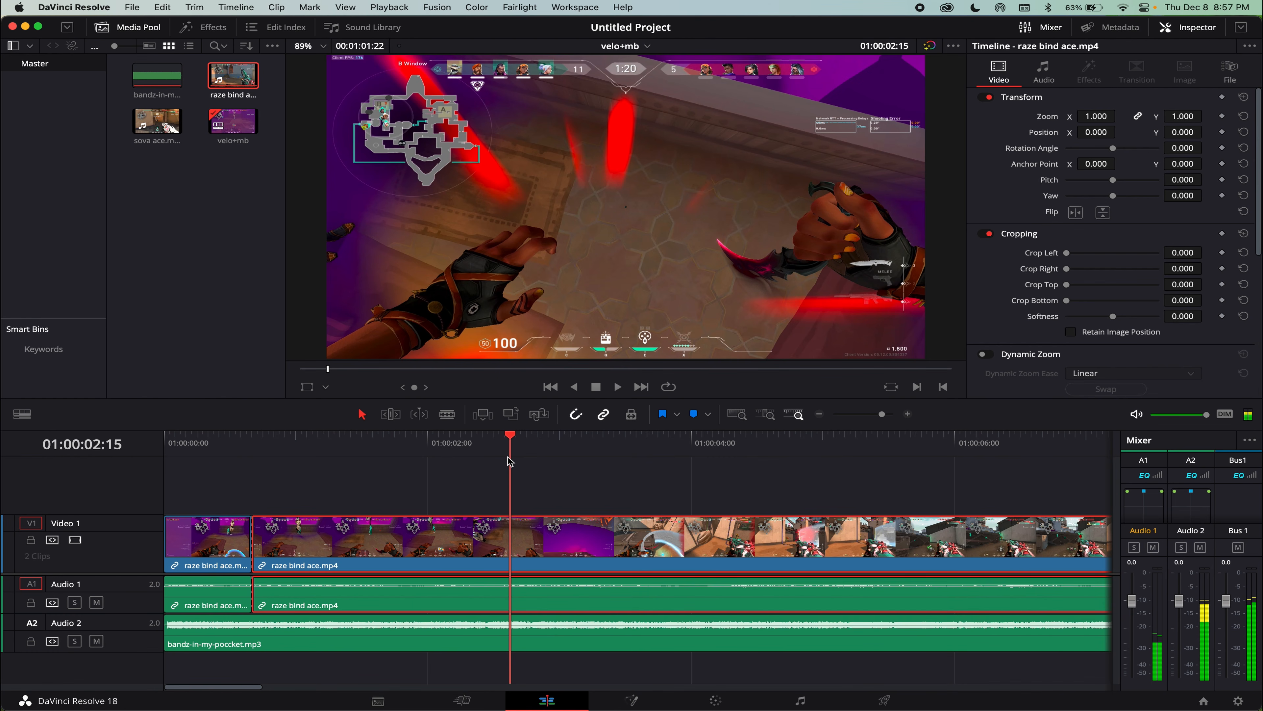
pyautogui.press('super+backslash')
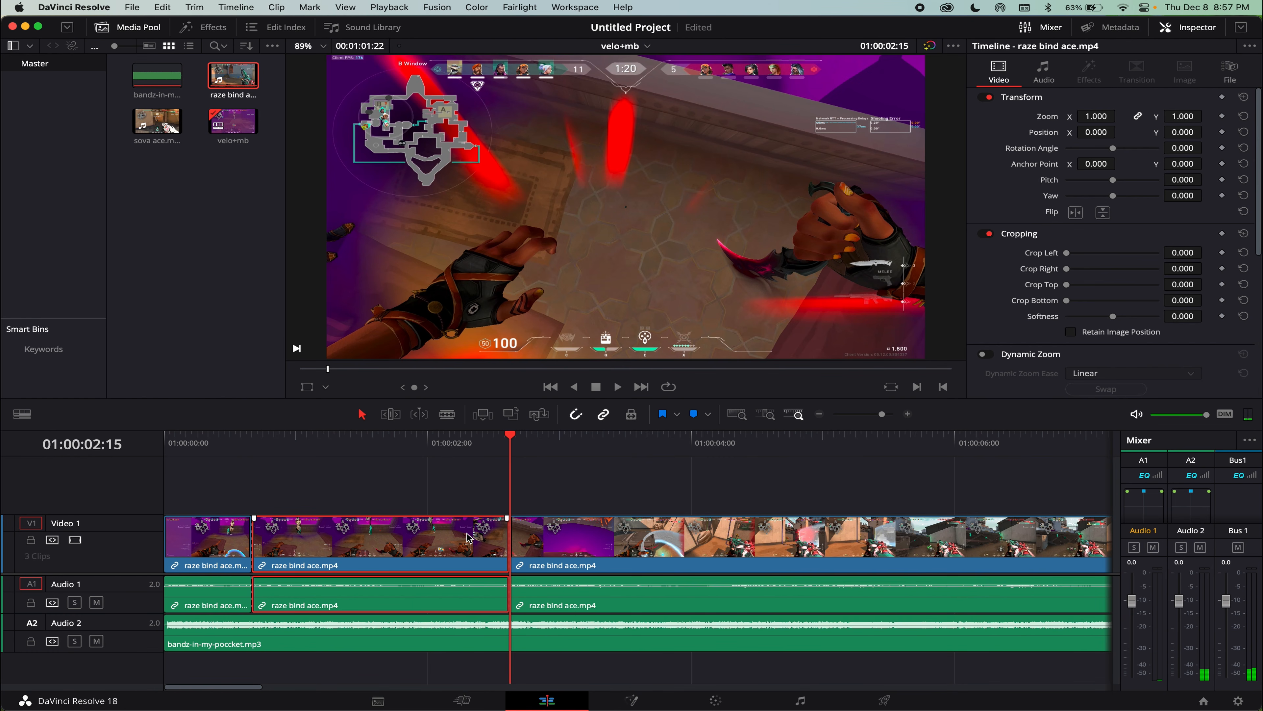
pyautogui.hotkey('shift', 'BackSpace')
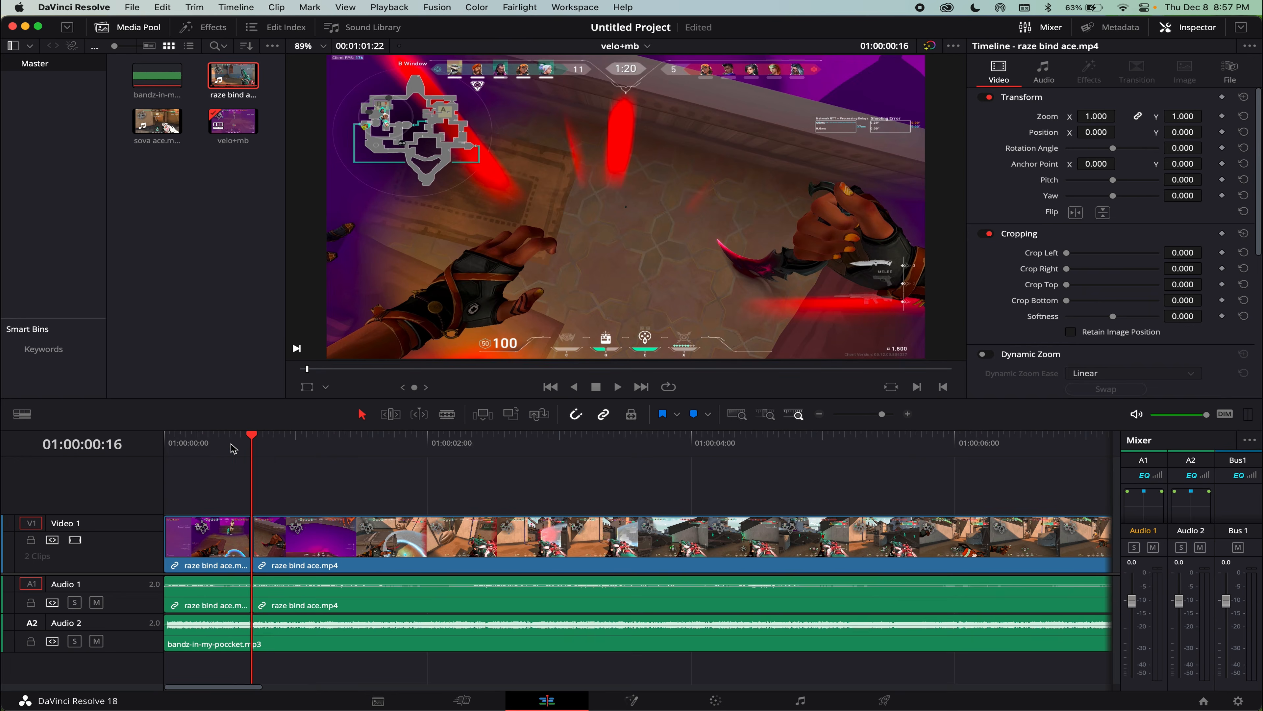
# Play the edit against the music and split the second raze bind ace.mp4 piece at 01:00:01:09.
pyautogui.moveTo(231, 443); pyautogui.dragTo(115, 451)
pyautogui.press('space')
pyautogui.press('space')
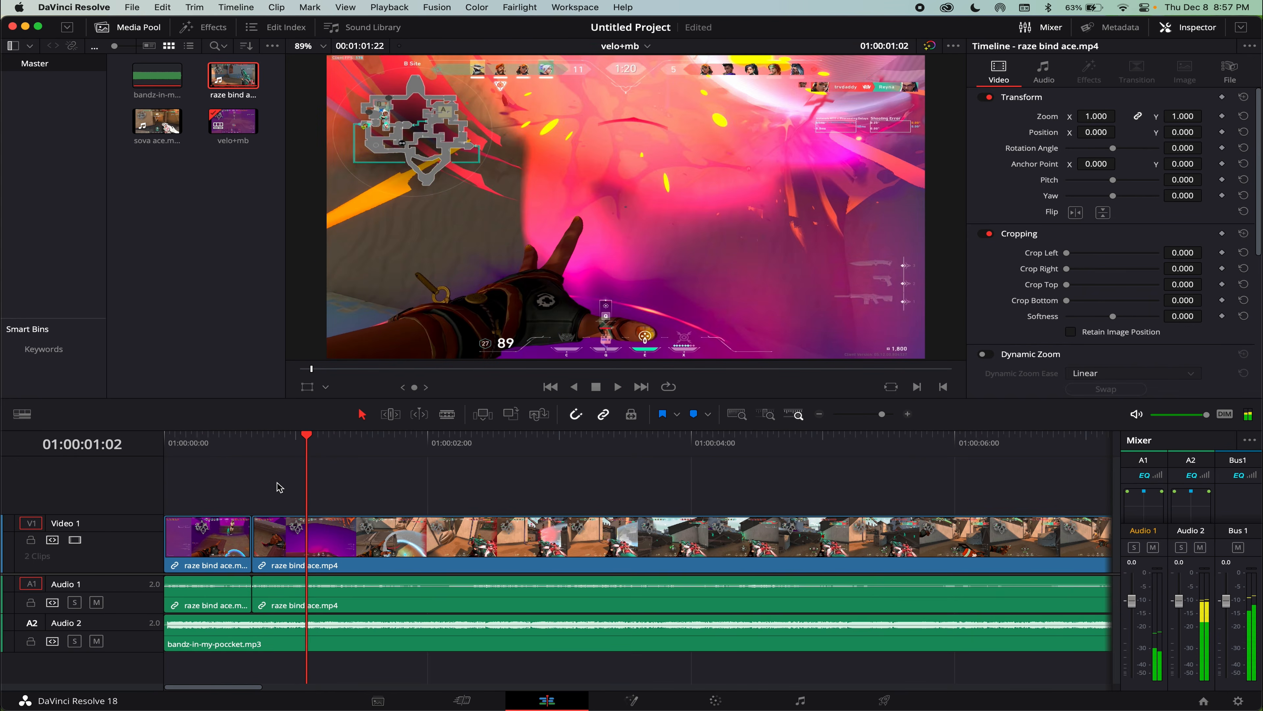
pyautogui.moveTo(272, 452); pyautogui.dragTo(348, 452)
pyautogui.press('space')
pyautogui.press('space')
pyautogui.press('space')
pyautogui.press('space')
pyautogui.click(374, 550)
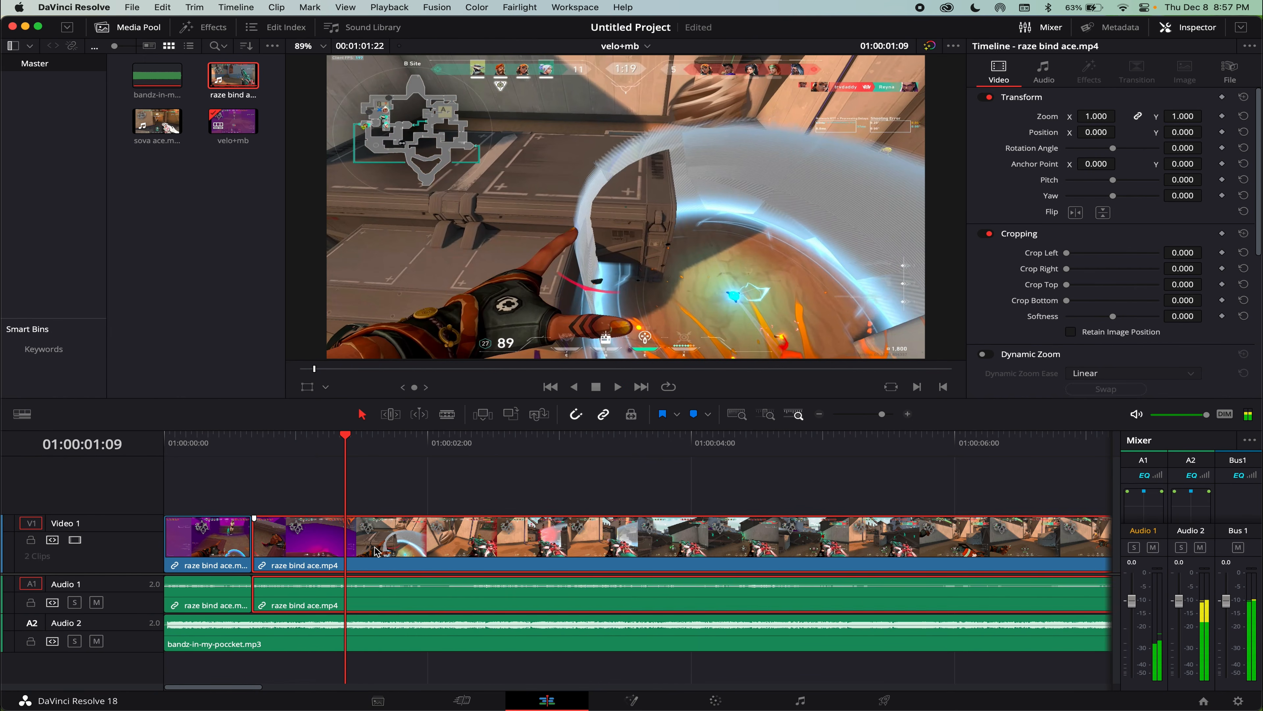
pyautogui.press('super+b')
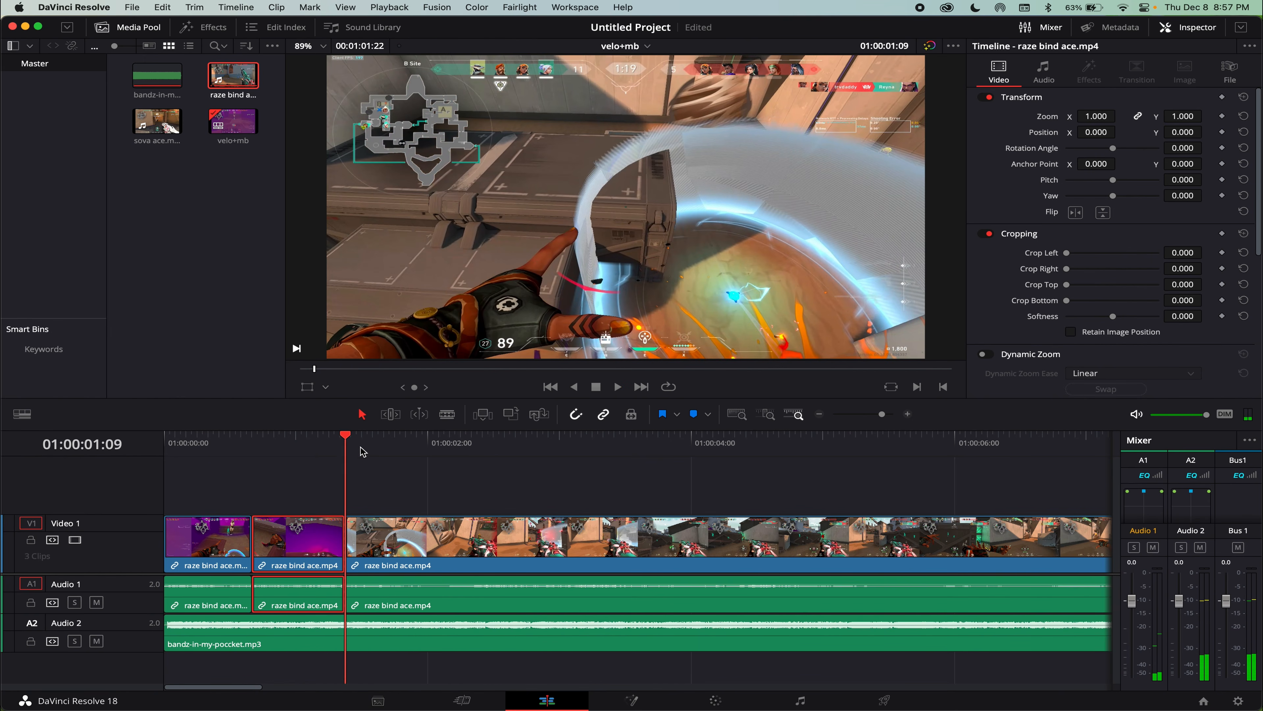
# Split the remaining raze bind ace.mp4 footage at 01:00:01:20 and try deleting the short piece before the cut.
pyautogui.click(413, 523)
pyautogui.press('super+b')
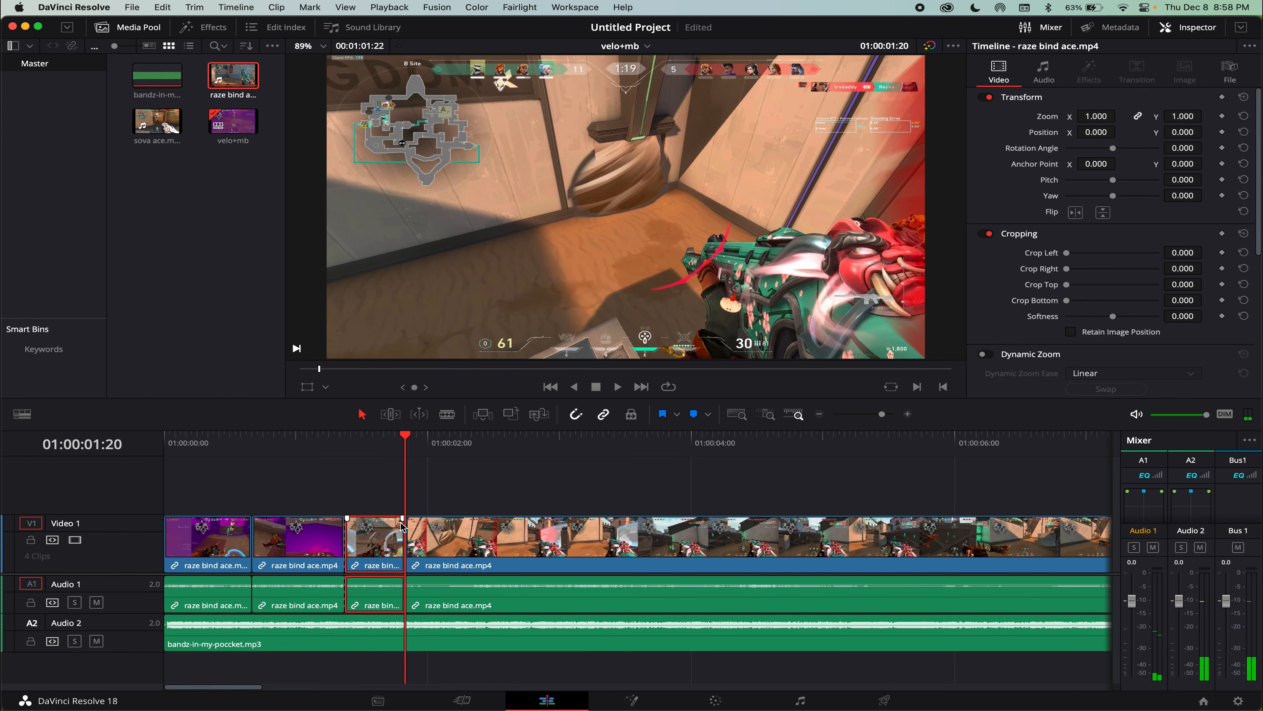
pyautogui.press('BackSpace')
pyautogui.press('super+z')
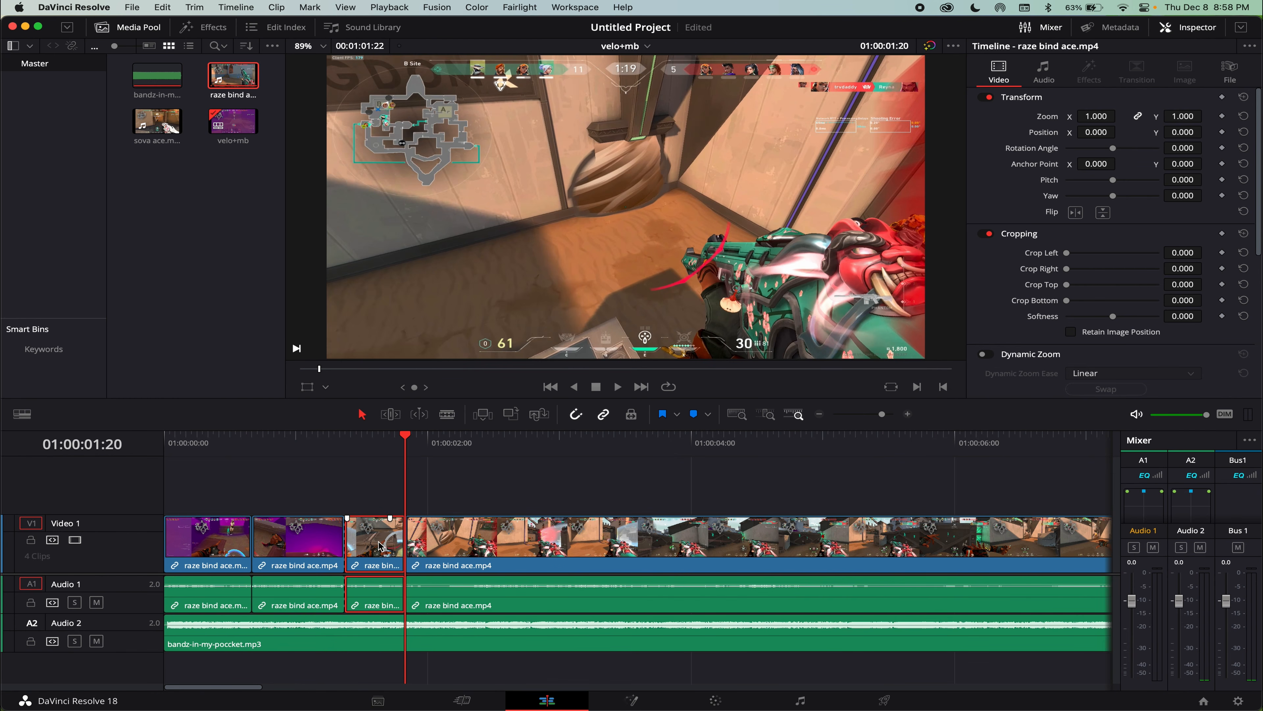
# Ripple delete the short raze bind ace.mp4 piece before 01:00:01:20 and split the following footage on the beat at 01:00:02:00.
pyautogui.press('Delete')
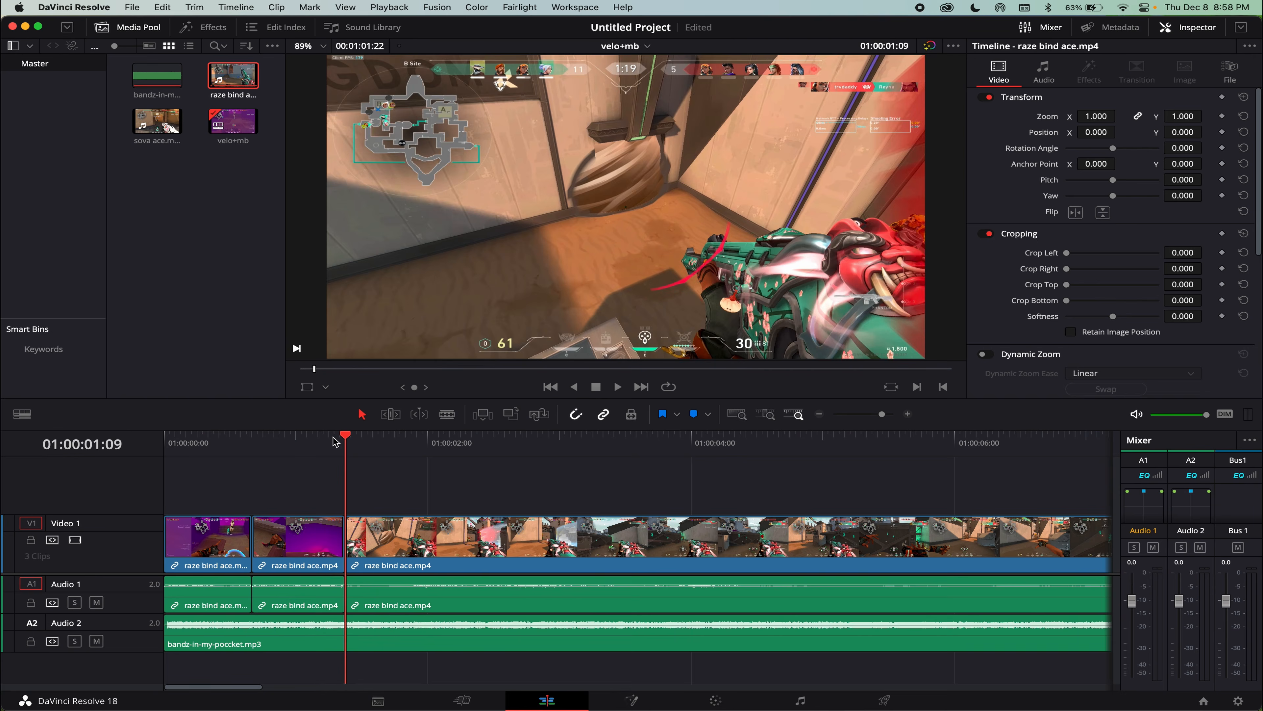
pyautogui.click(311, 437)
pyautogui.press('space')
pyautogui.press('space')
pyautogui.click(461, 536)
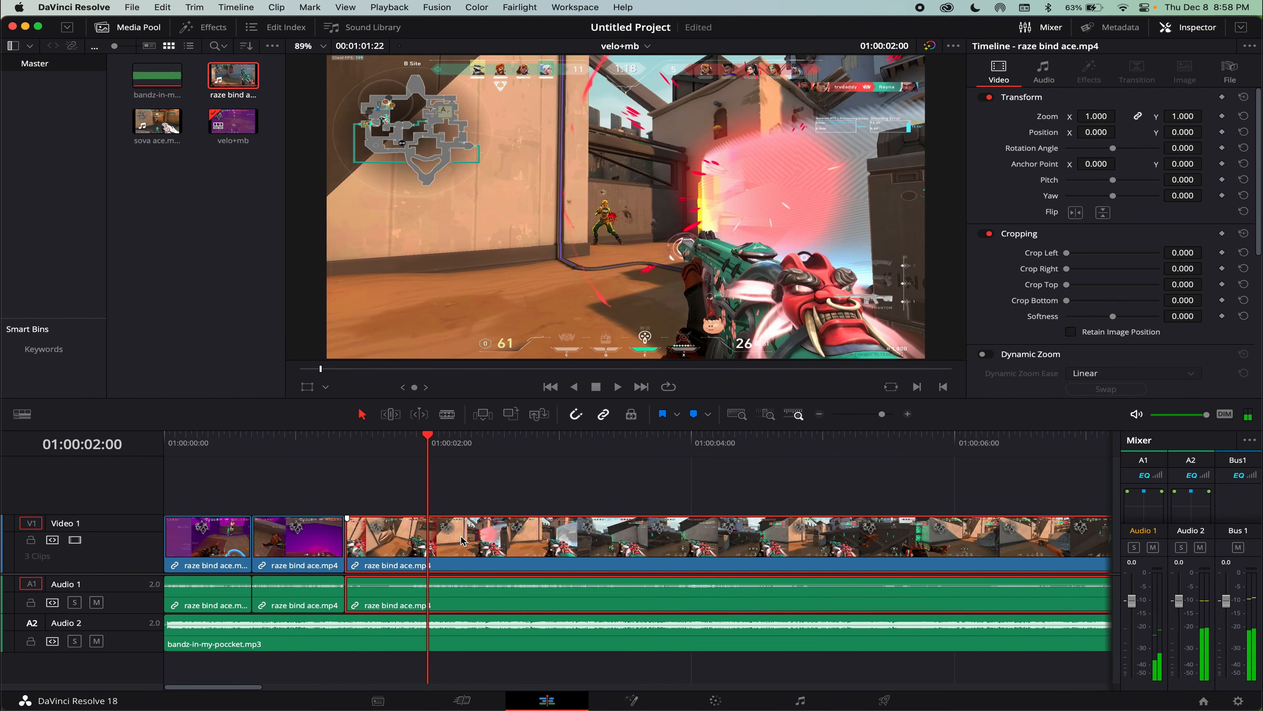
pyautogui.press('super+b')
# Play the piece up to 01:00:02:00 and remove the unwanted stretch of footage right after that cut.
pyautogui.click(347, 440)
pyautogui.press('space')
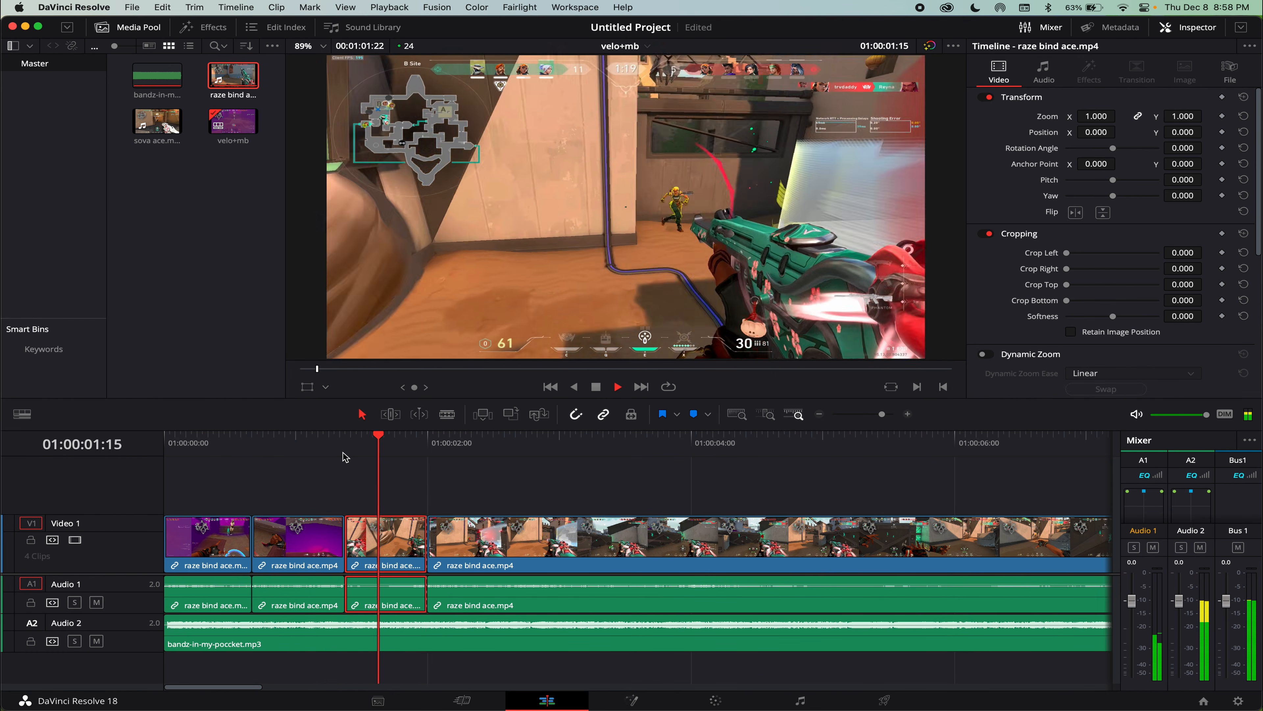
pyautogui.press('space')
pyautogui.moveTo(450, 449); pyautogui.dragTo(506, 445)
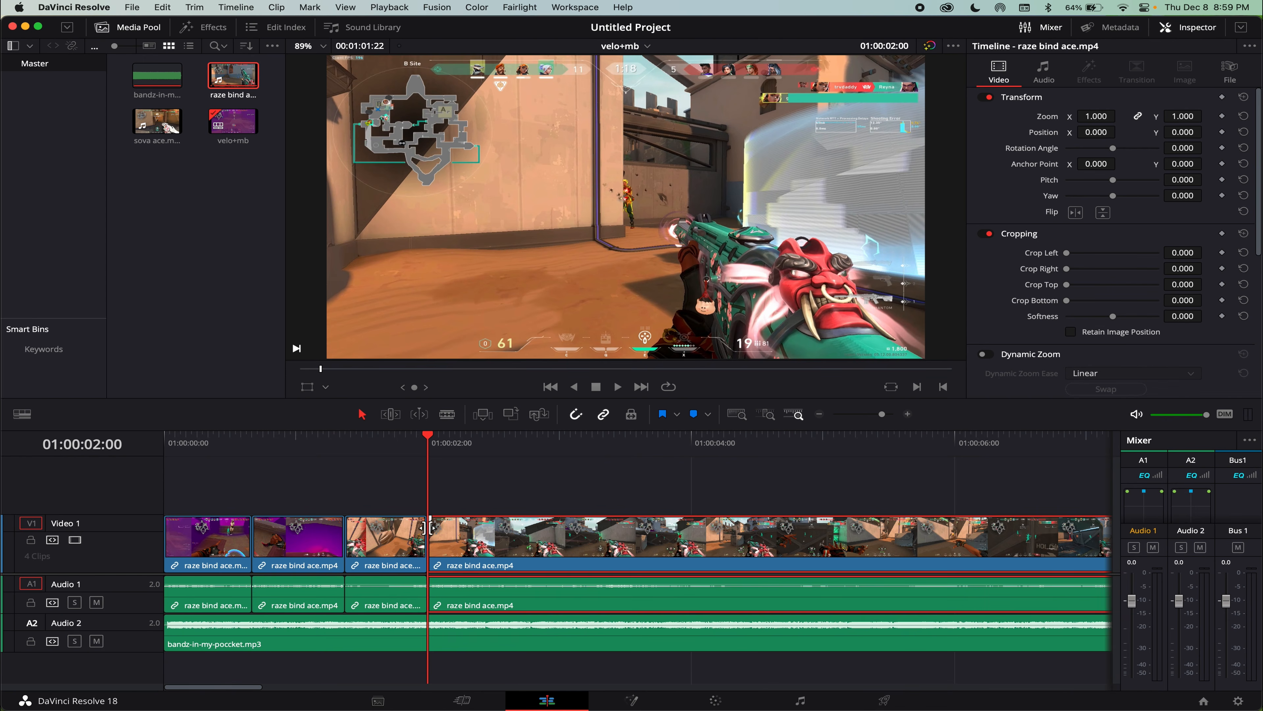
# Play the edit from the start against the music and return the playhead to the cut at 01:00:02:00.
pyautogui.press('Home')
pyautogui.press('space')
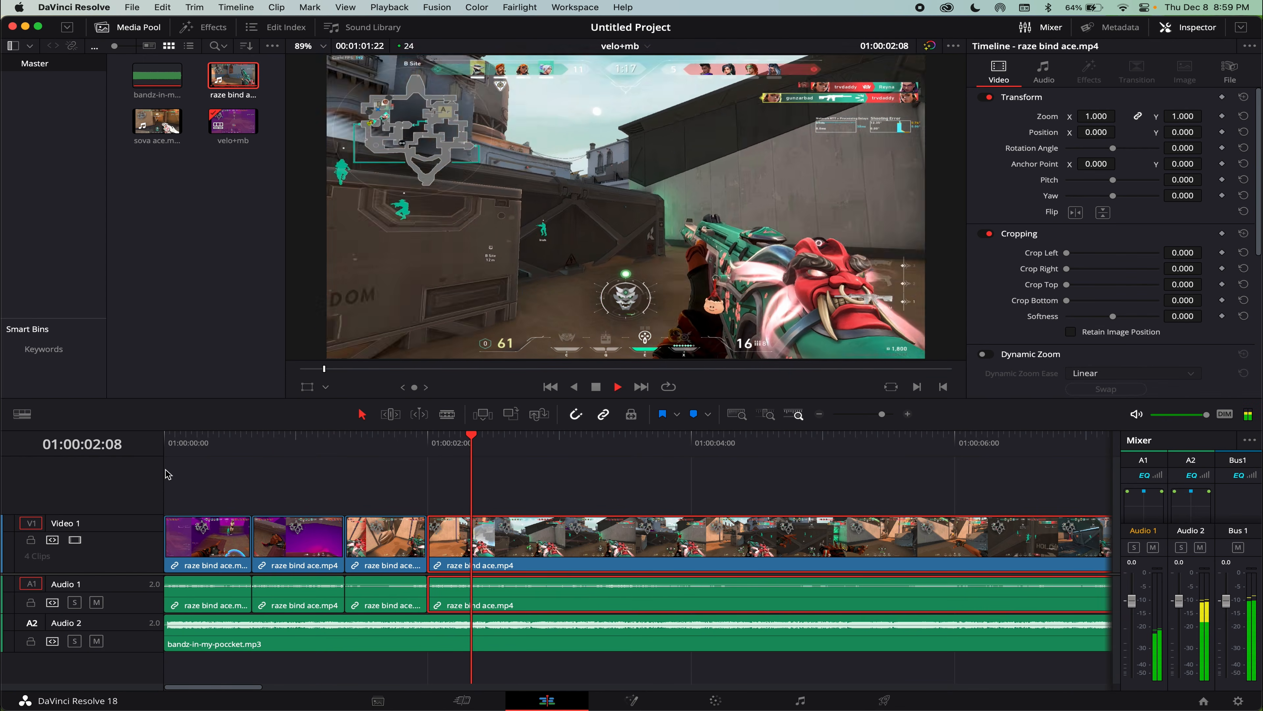
pyautogui.click(429, 449)
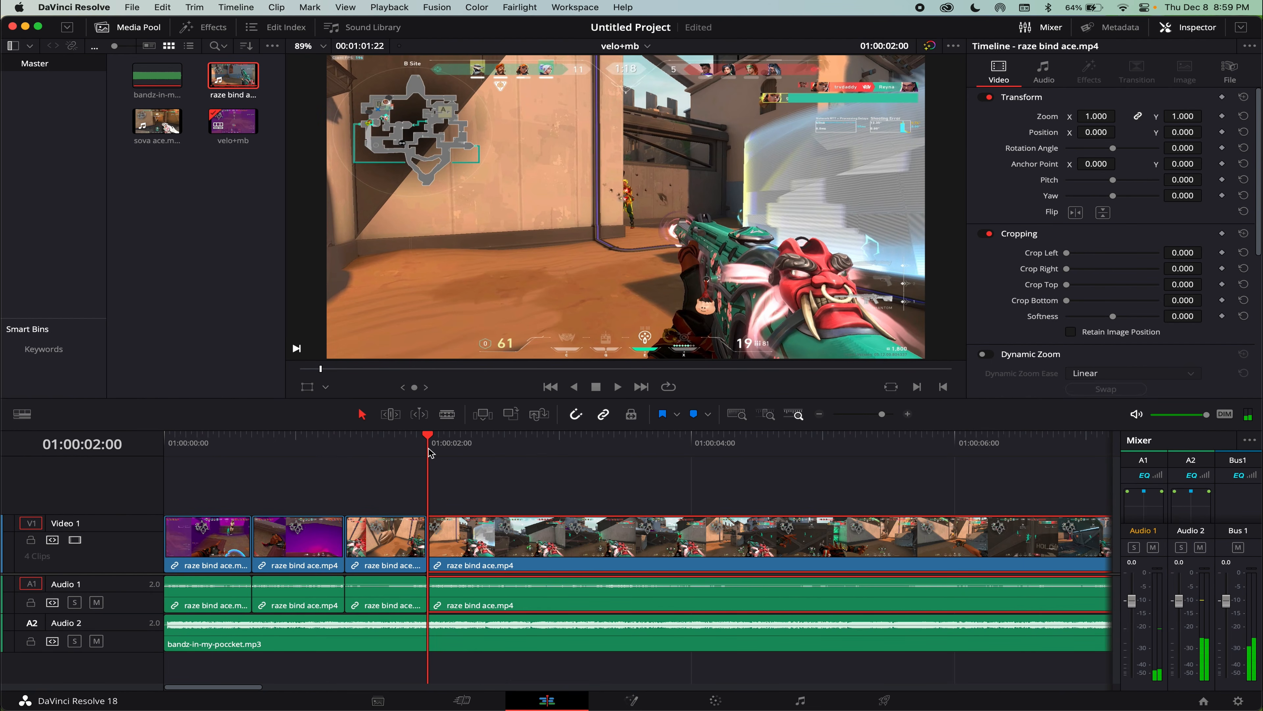
pyautogui.moveTo(436, 444)
pyautogui.mouseDown()
pyautogui.moveTo(460, 444)
pyautogui.moveTo(429, 445)
pyautogui.mouseUp()
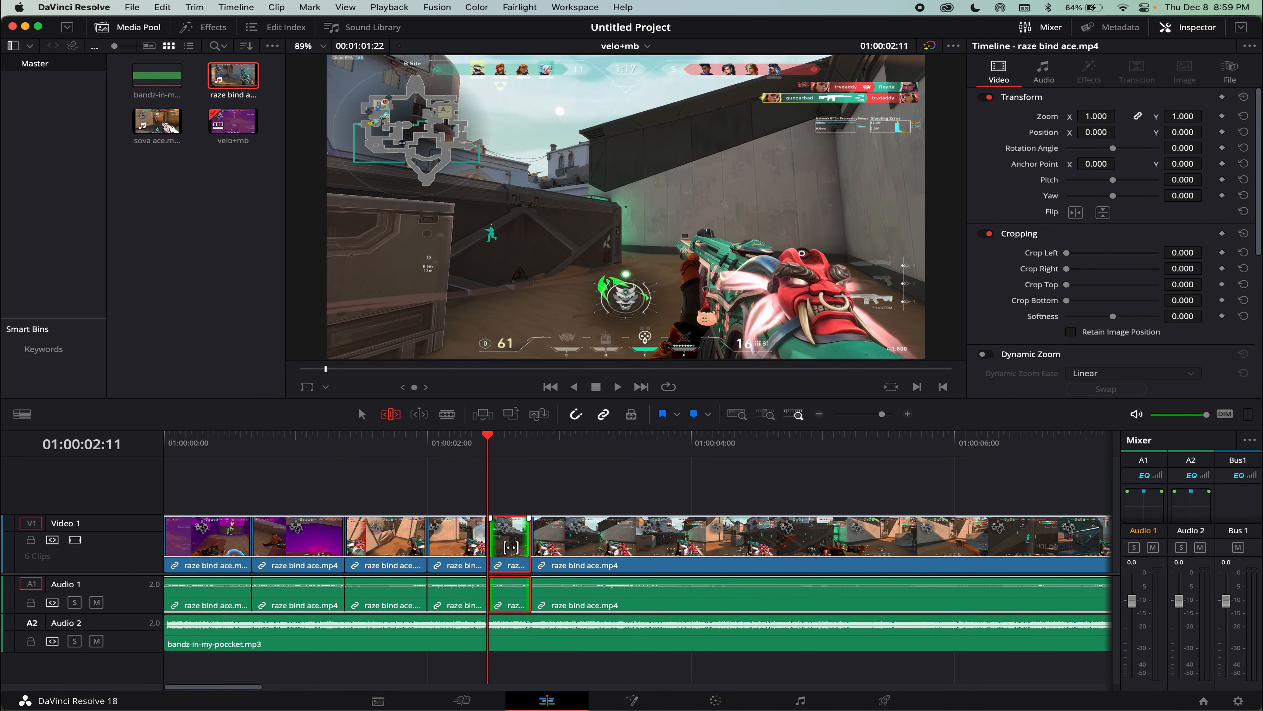
# Slip the footage inside the short raze bind ace.mp4 piece between 01:00:02:11 and 01:00:02:19 without moving its cuts.
pyautogui.moveTo(511, 546); pyautogui.dragTo(249, 546)
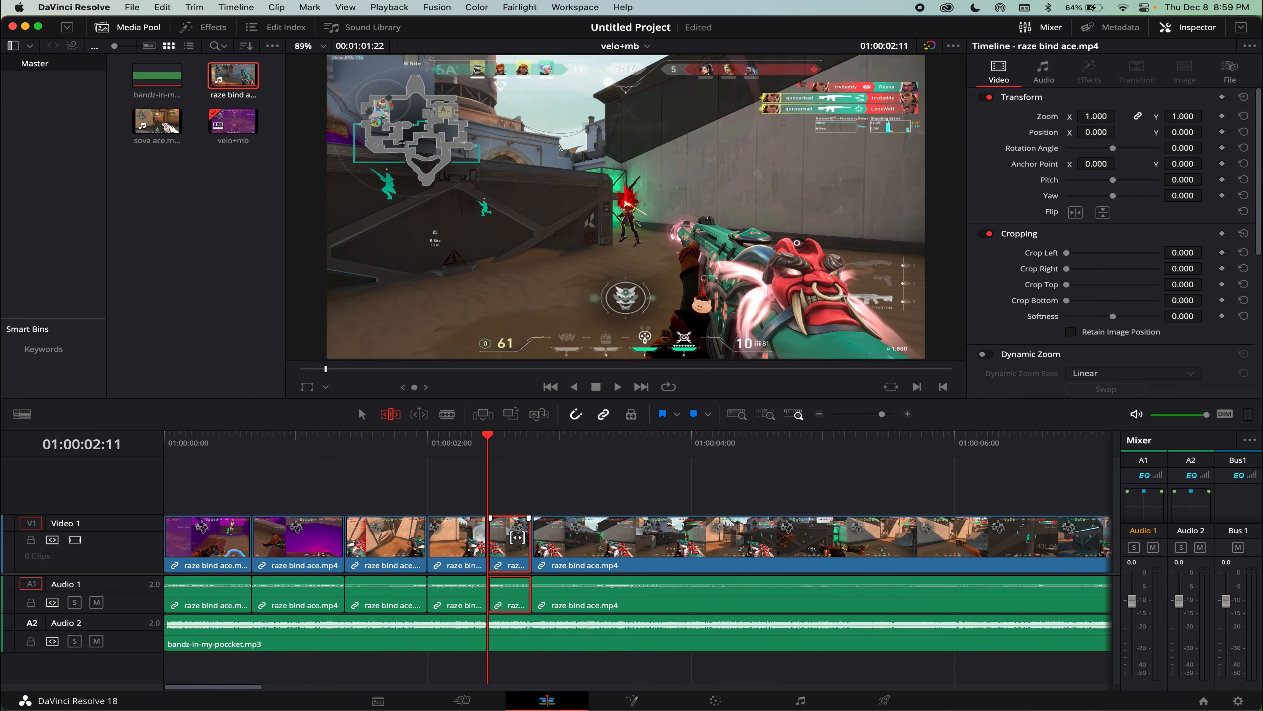
pyautogui.moveTo(506, 542); pyautogui.dragTo(597, 536)
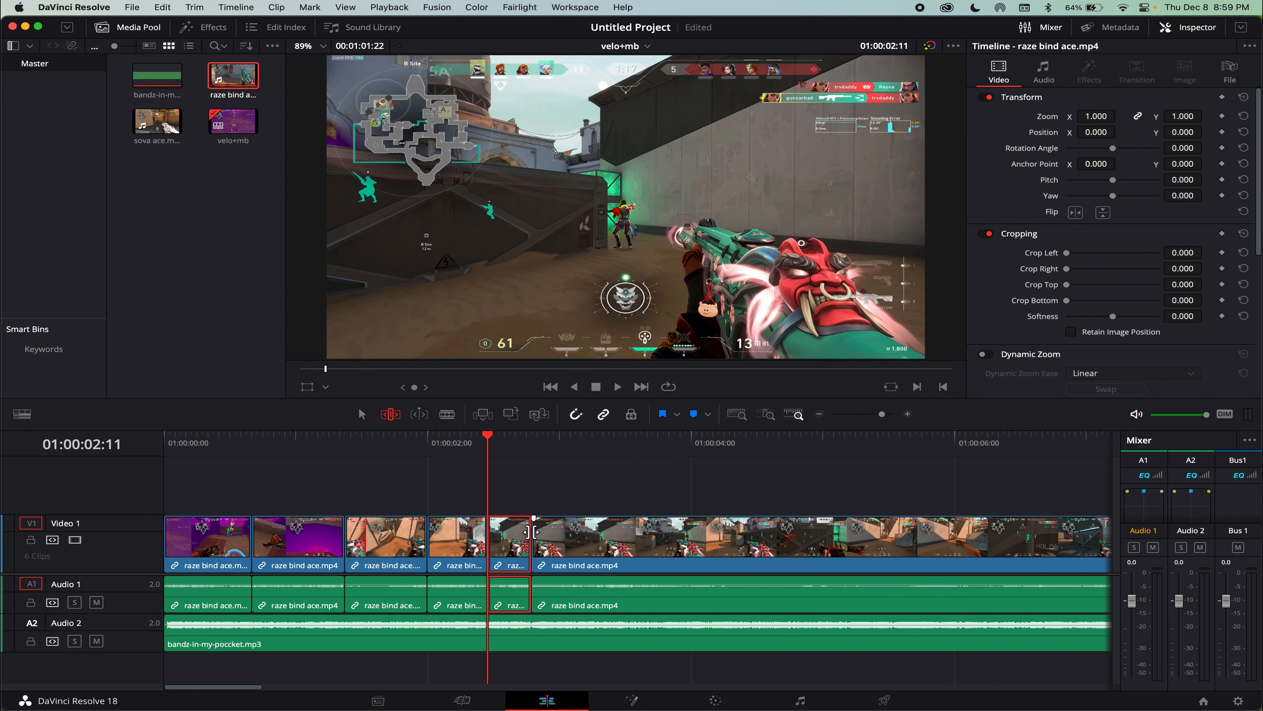
pyautogui.moveTo(497, 541); pyautogui.dragTo(537, 539)
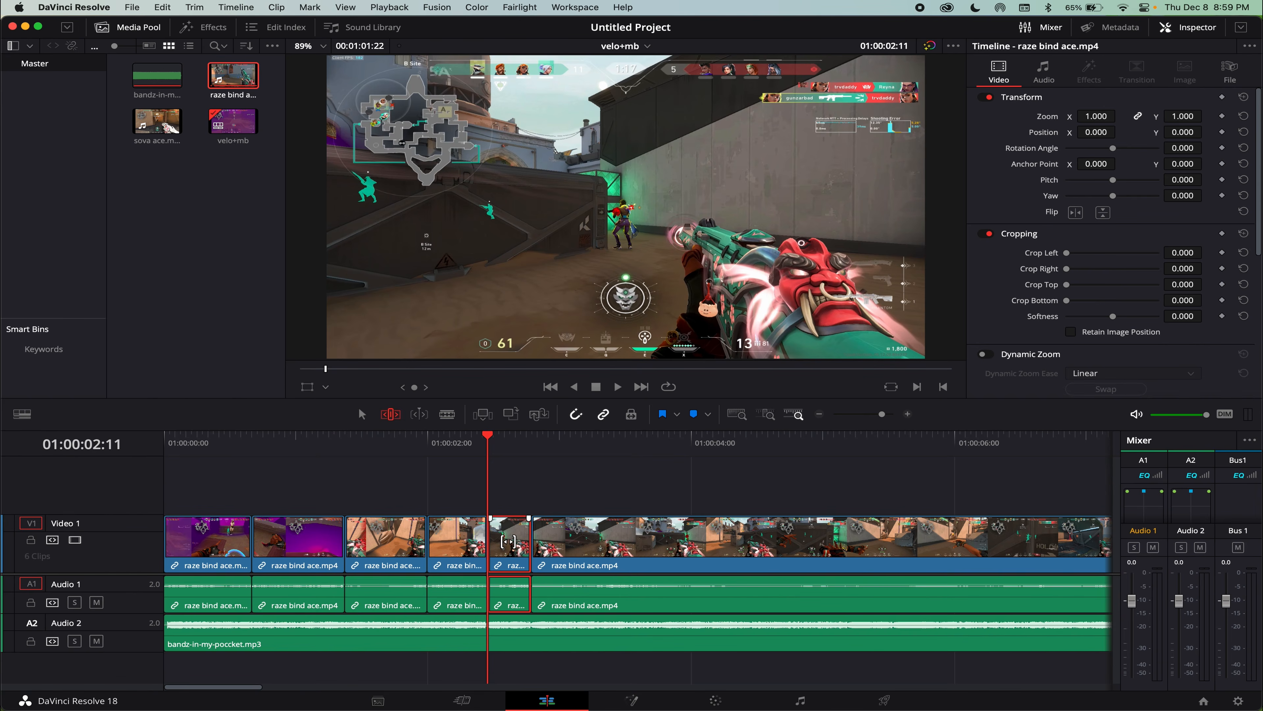
pyautogui.press('a')
pyautogui.press('t')
pyautogui.moveTo(512, 545); pyautogui.dragTo(697, 540)
pyautogui.press('a')
# Move the remaining raze bind ace.mp4 footage later in the timeline, leaving a gap after 01:00:02:19.
pyautogui.click(525, 441)
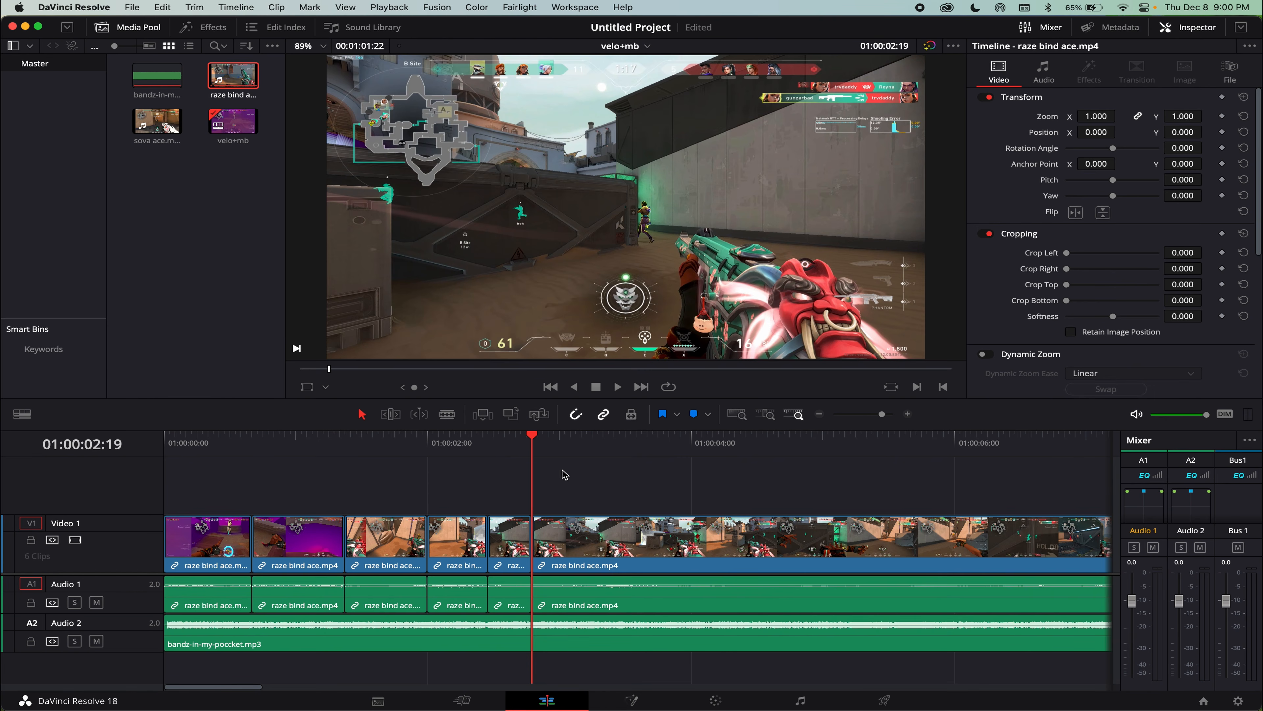
pyautogui.moveTo(567, 532); pyautogui.dragTo(678, 532)
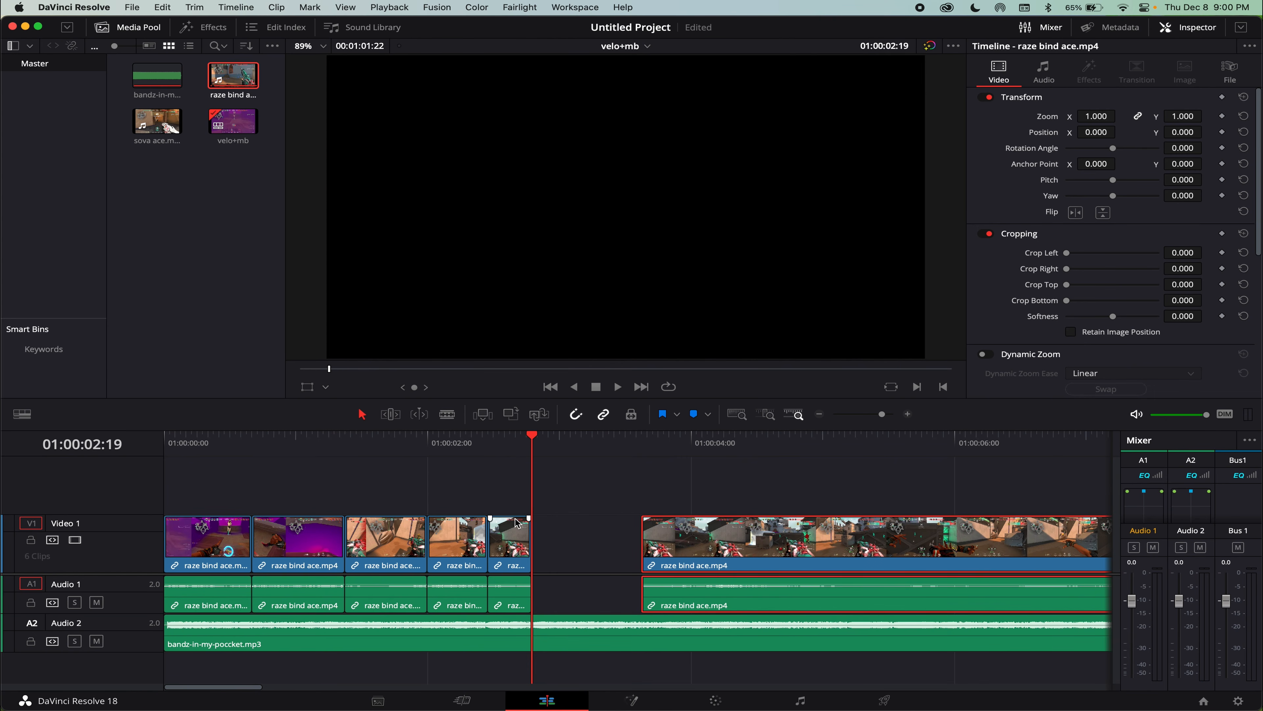
pyautogui.moveTo(495, 455); pyautogui.dragTo(505, 458)
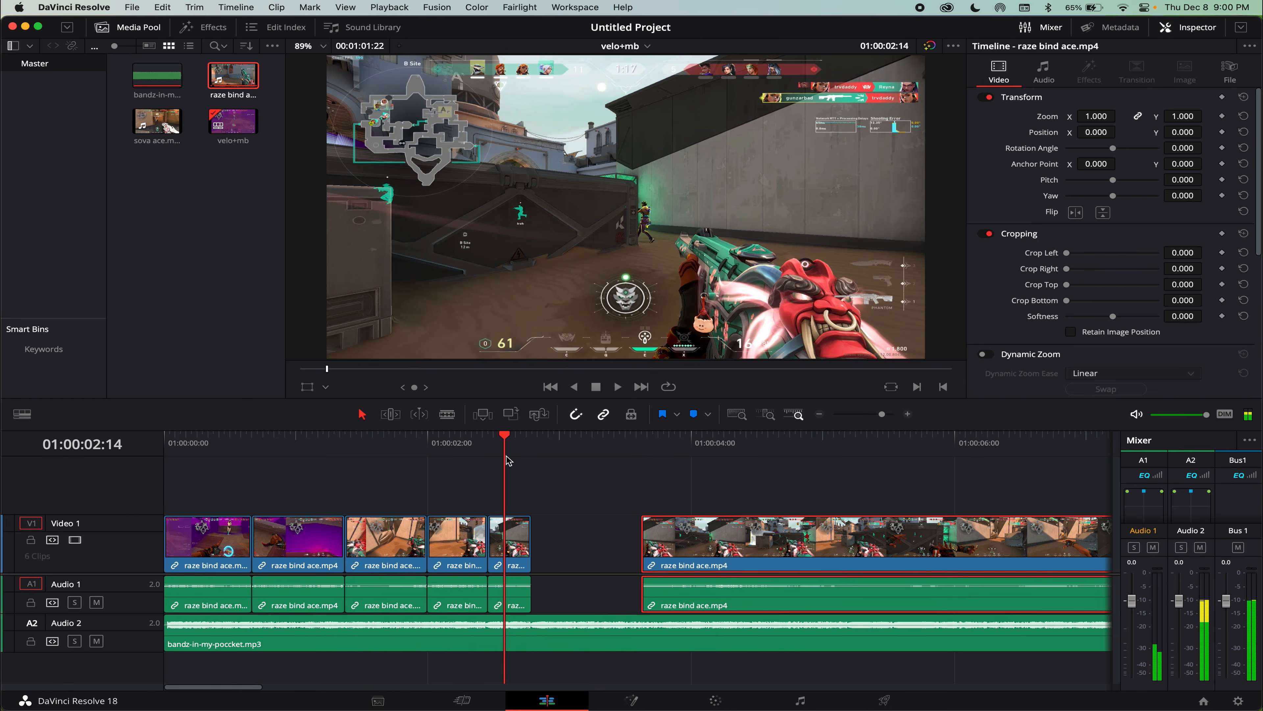
# Duplicate the short piece ending at 01:00:02:19 directly after itself and extend the copy to 01:00:03:10.
pyautogui.press('super+z')
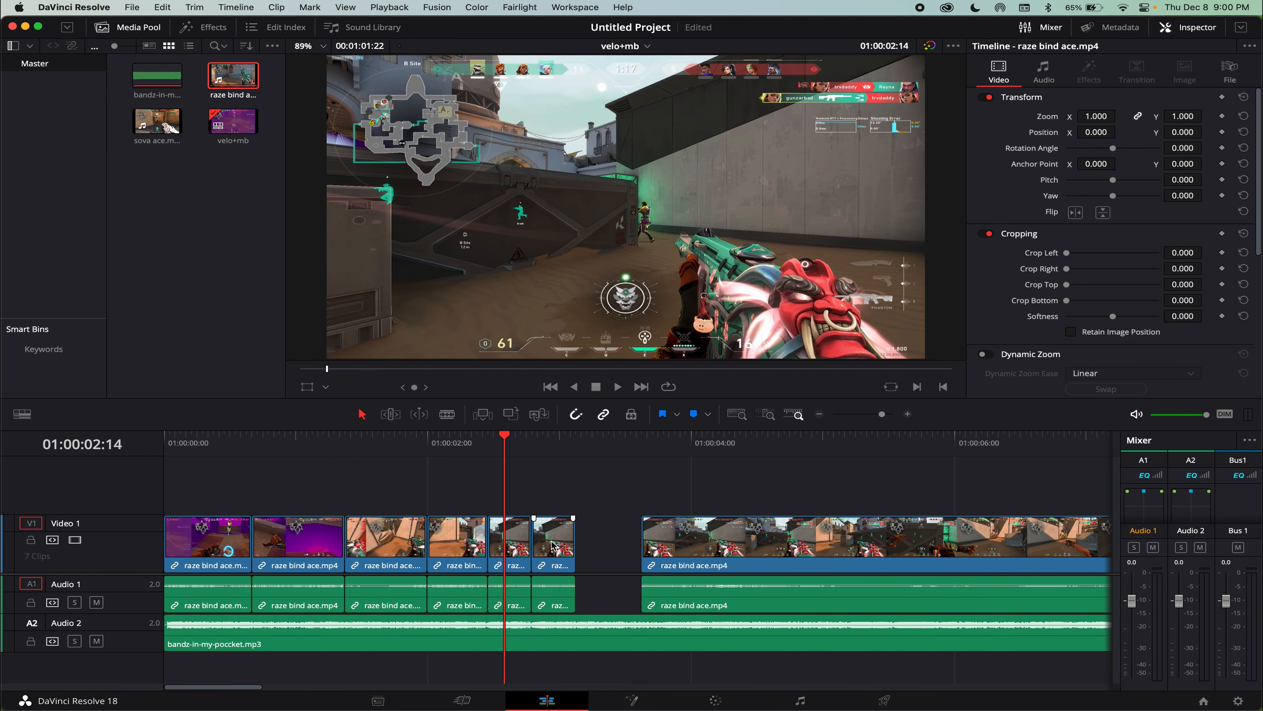
pyautogui.press('super+shift+z')
pyautogui.click(512, 543)
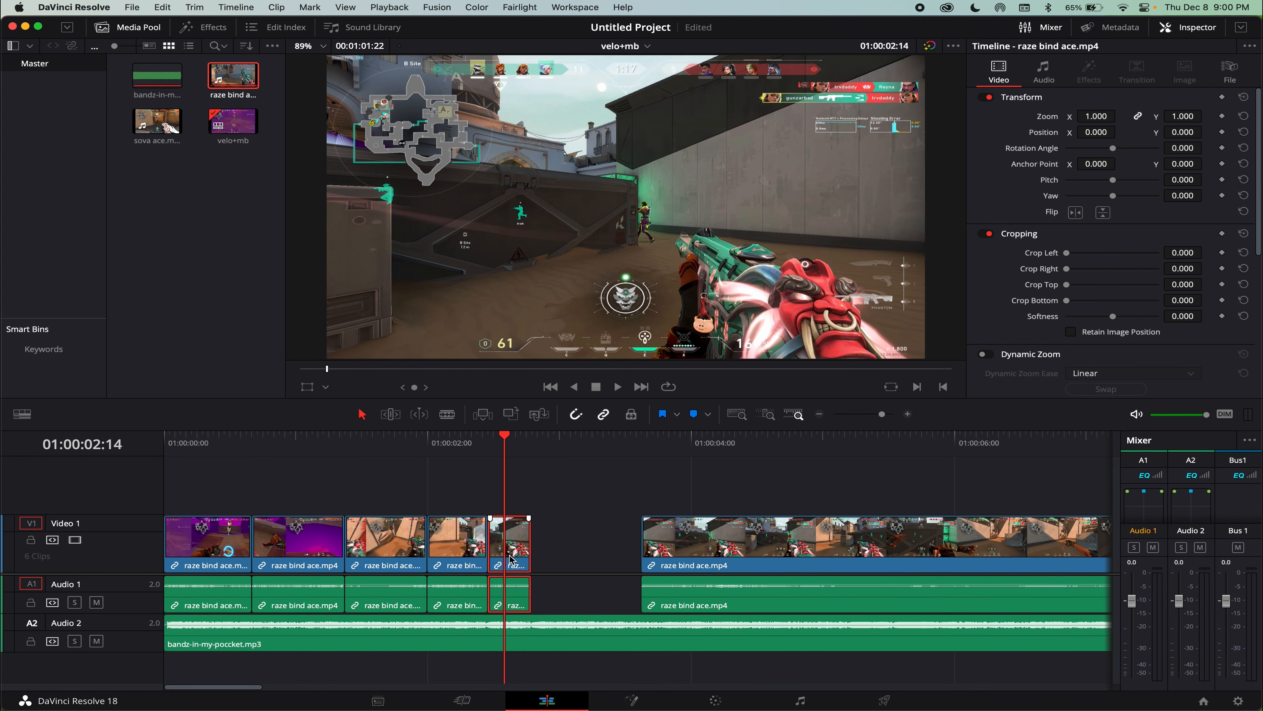
pyautogui.moveTo(507, 543); pyautogui.dragTo(565, 539)
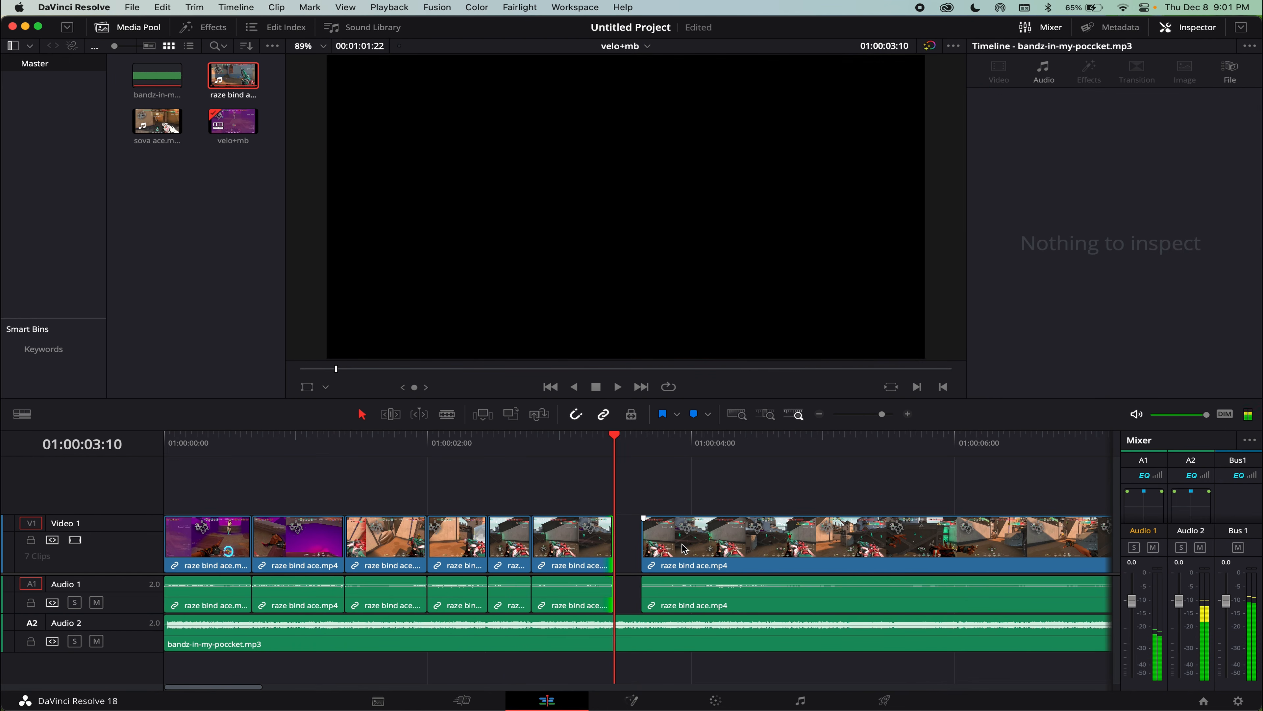
# Cut off the remaining footage before 01:00:04:03 and move the rest against the piece ending at 01:00:03:10.
pyautogui.hscroll(8, 695, 501)
pyautogui.hscroll(-5, 697, 506)
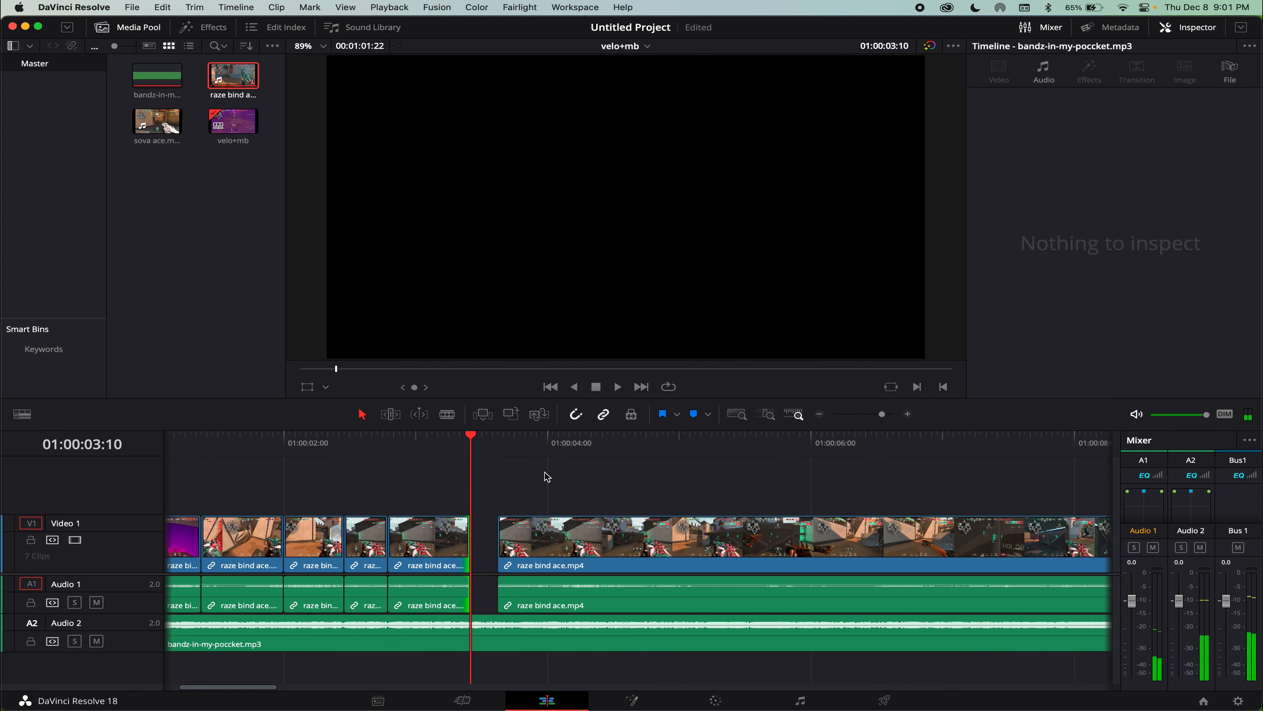
pyautogui.moveTo(525, 442); pyautogui.dragTo(570, 453)
pyautogui.click(583, 564)
pyautogui.press('super+b')
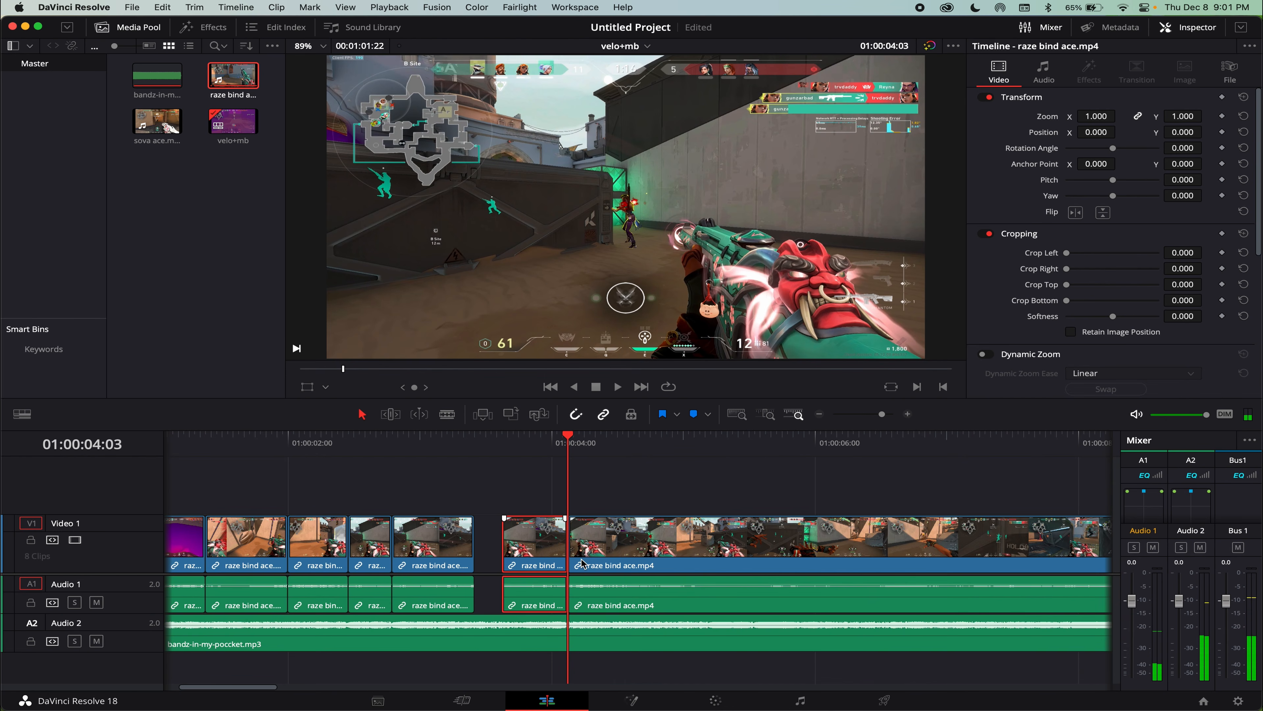
pyautogui.press('BackSpace')
pyautogui.moveTo(588, 552); pyautogui.dragTo(496, 550)
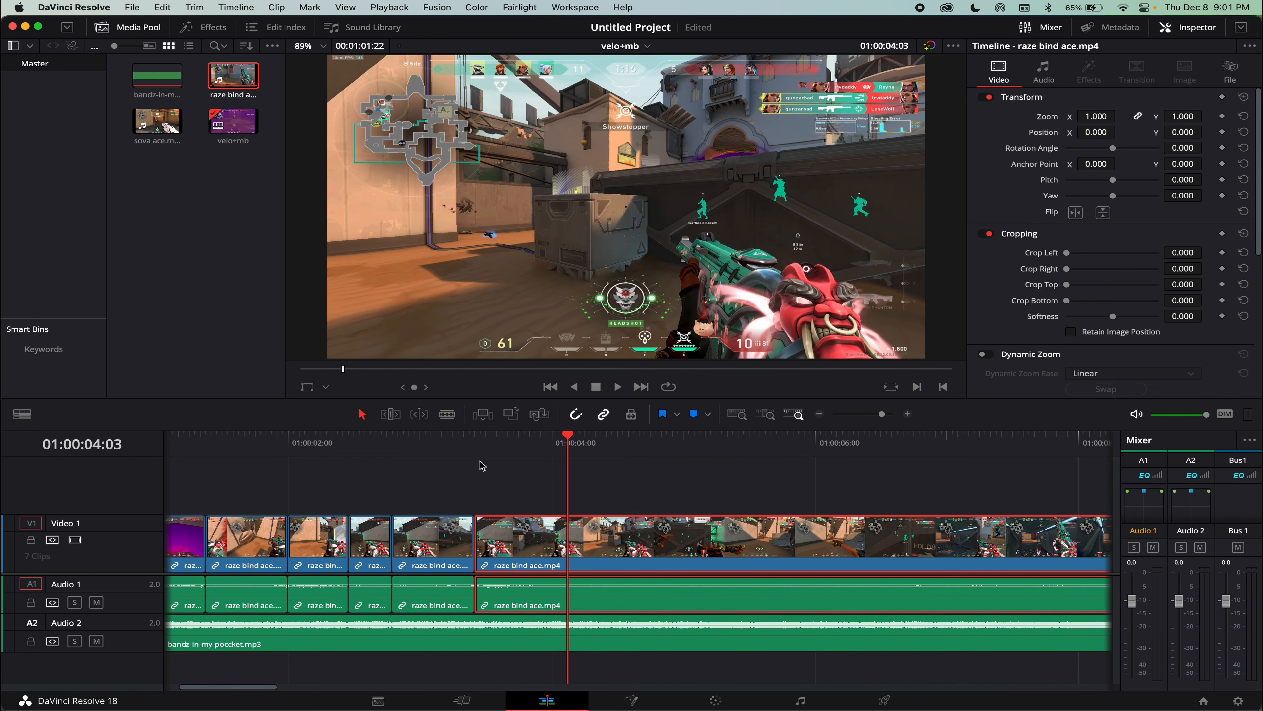
# Try trimming the end of the raze bind ace.mp4 piece that stops at the playhead at 01:00:04:03.
pyautogui.moveTo(475, 438); pyautogui.dragTo(340, 438)
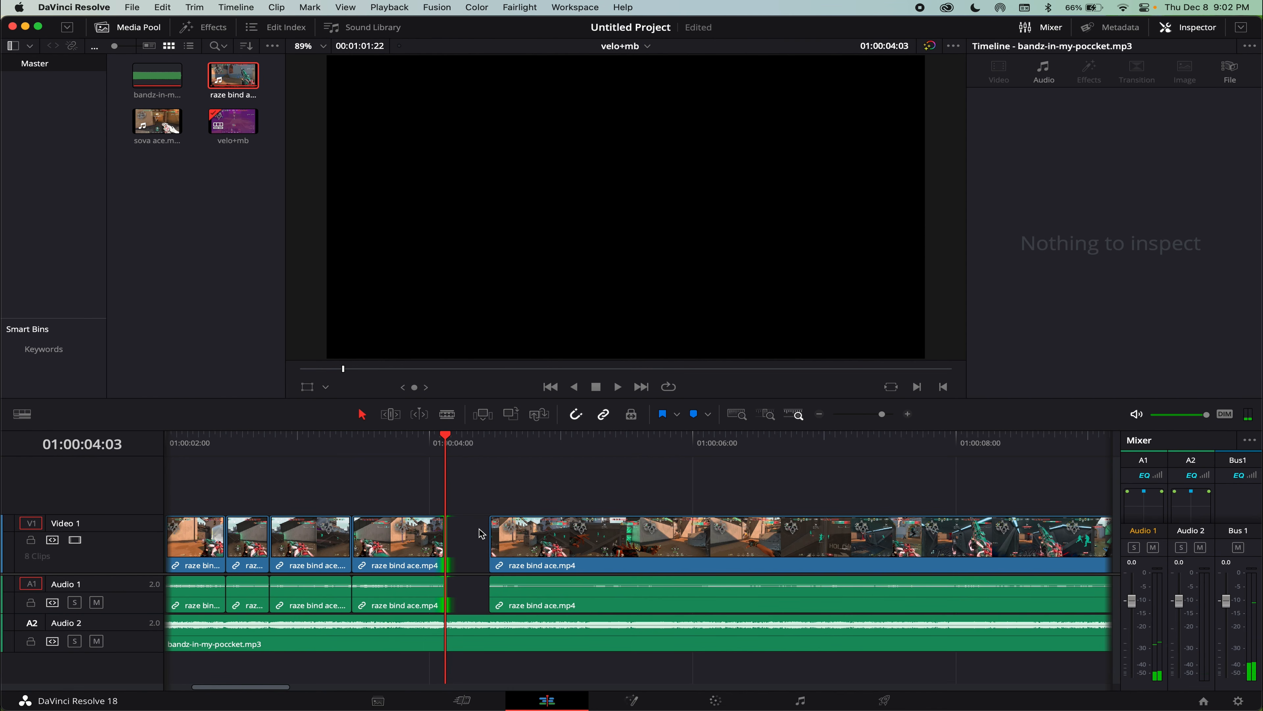
pyautogui.click(471, 507)
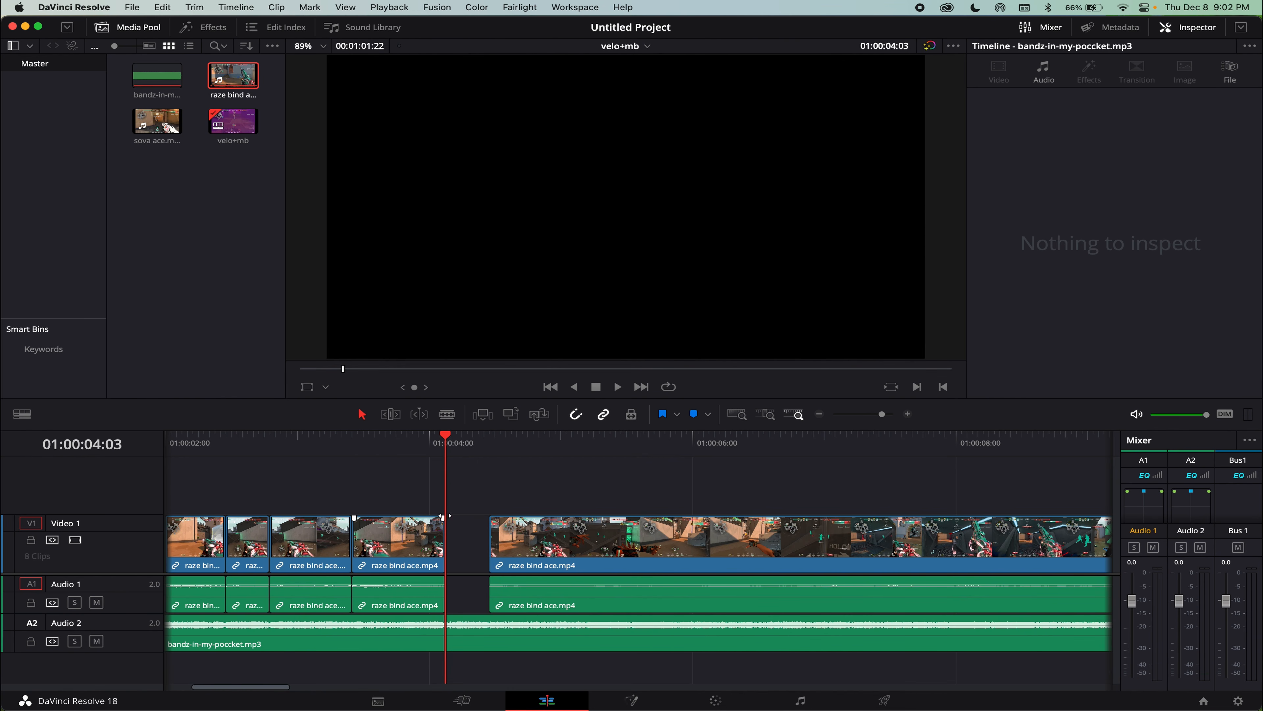
pyautogui.press('super+=')
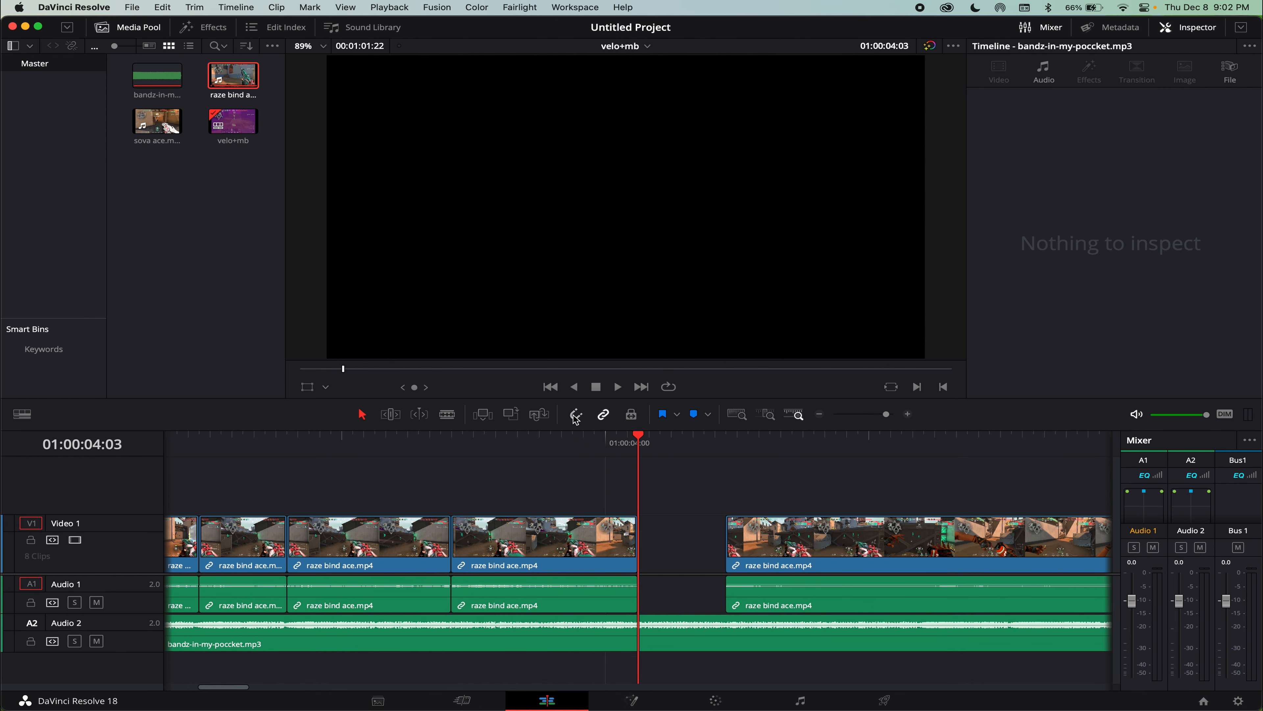
pyautogui.moveTo(628, 443)
pyautogui.mouseDown()
pyautogui.moveTo(617, 444)
pyautogui.moveTo(639, 443)
pyautogui.mouseUp()
pyautogui.moveTo(636, 550)
pyautogui.mouseDown()
pyautogui.moveTo(606, 549)
pyautogui.moveTo(636, 549)
pyautogui.mouseUp()
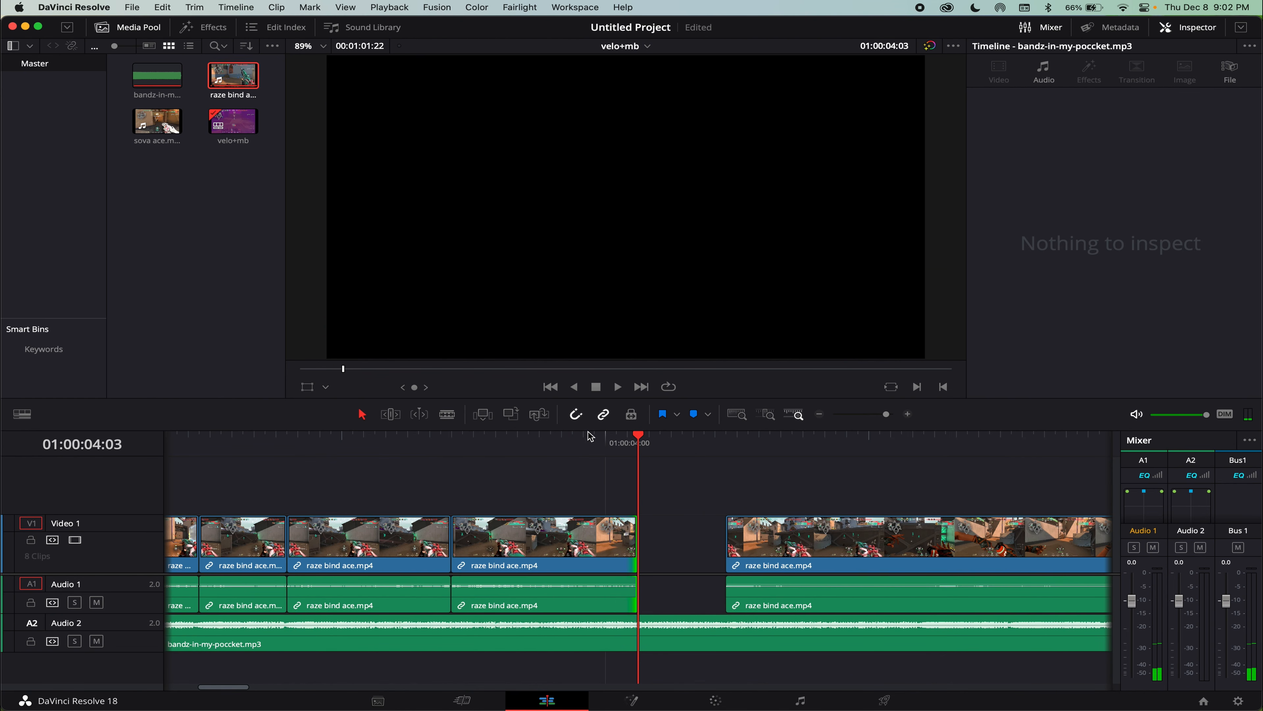
pyautogui.press('super+s')
pyautogui.moveTo(628, 540); pyautogui.dragTo(551, 543)
pyautogui.click(600, 548)
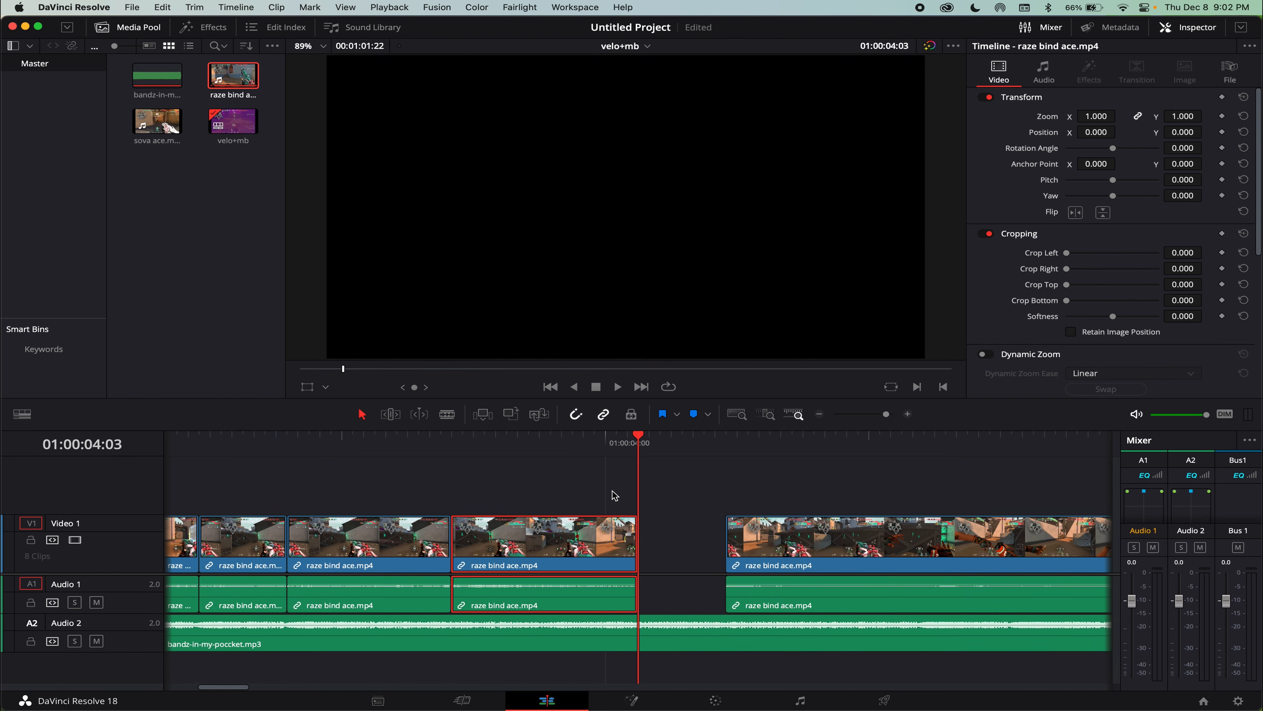
pyautogui.hscroll(5, 621, 490)
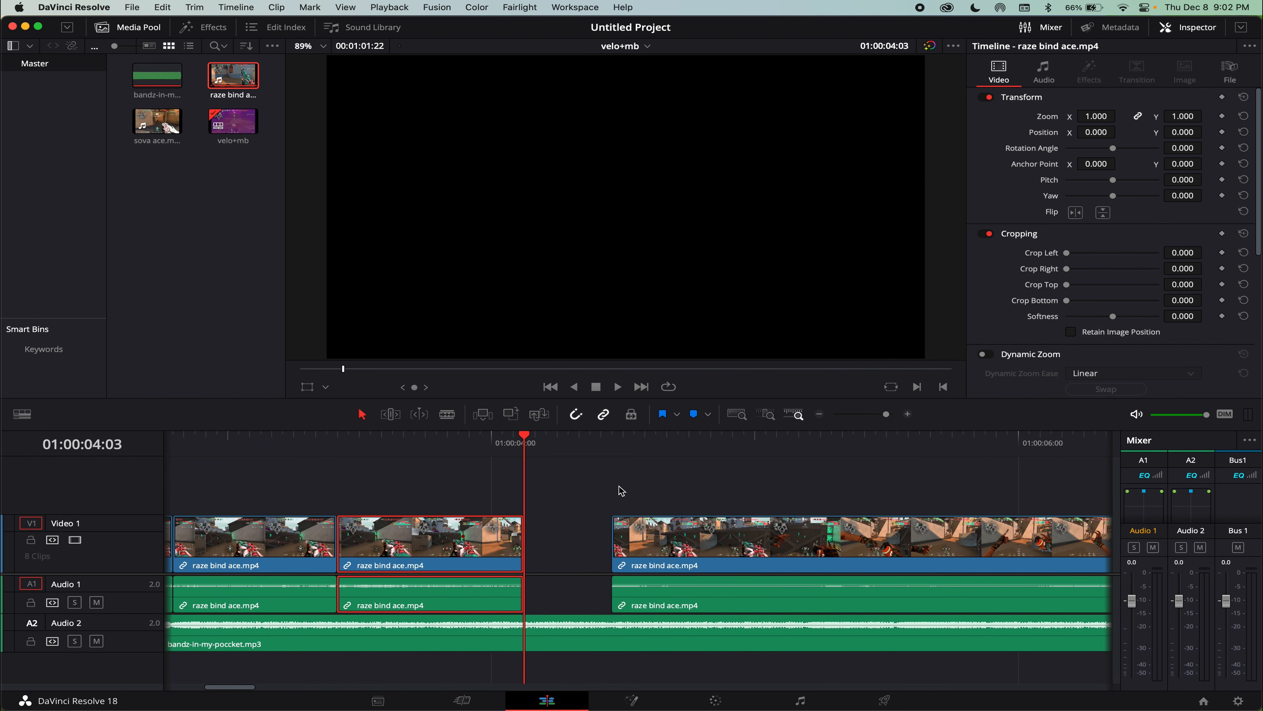
pyautogui.press('super+minus')
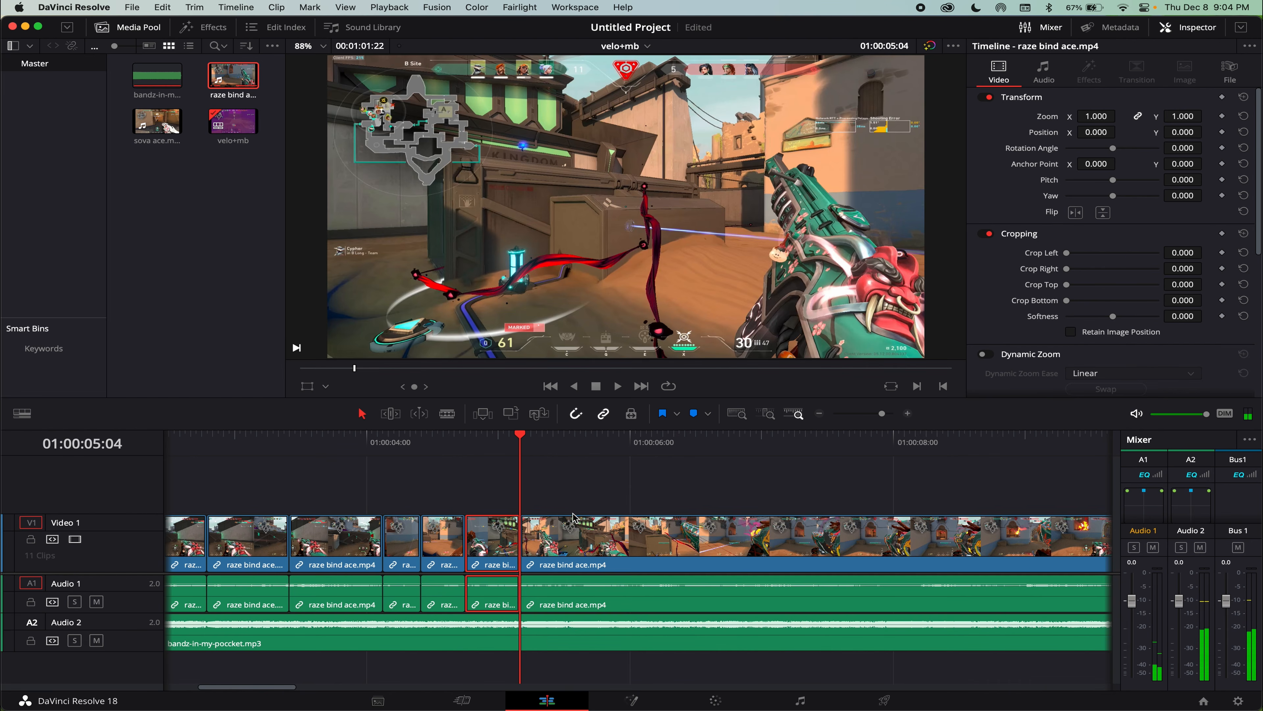
pyautogui.press('super+equal')
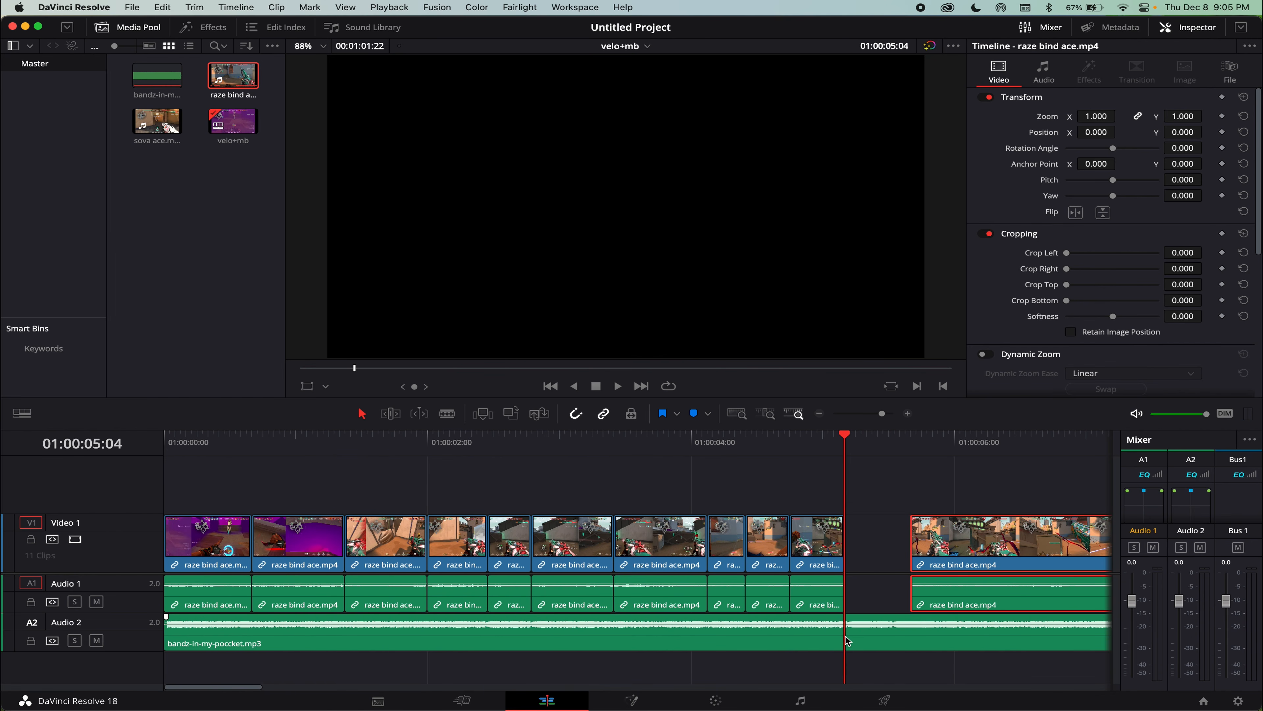
# Try adding beat markers to the bandz-in-my-poccket.mp3 clip at the cuts at 01:00:04:03 and 01:00:04:10.
pyautogui.press('Up')
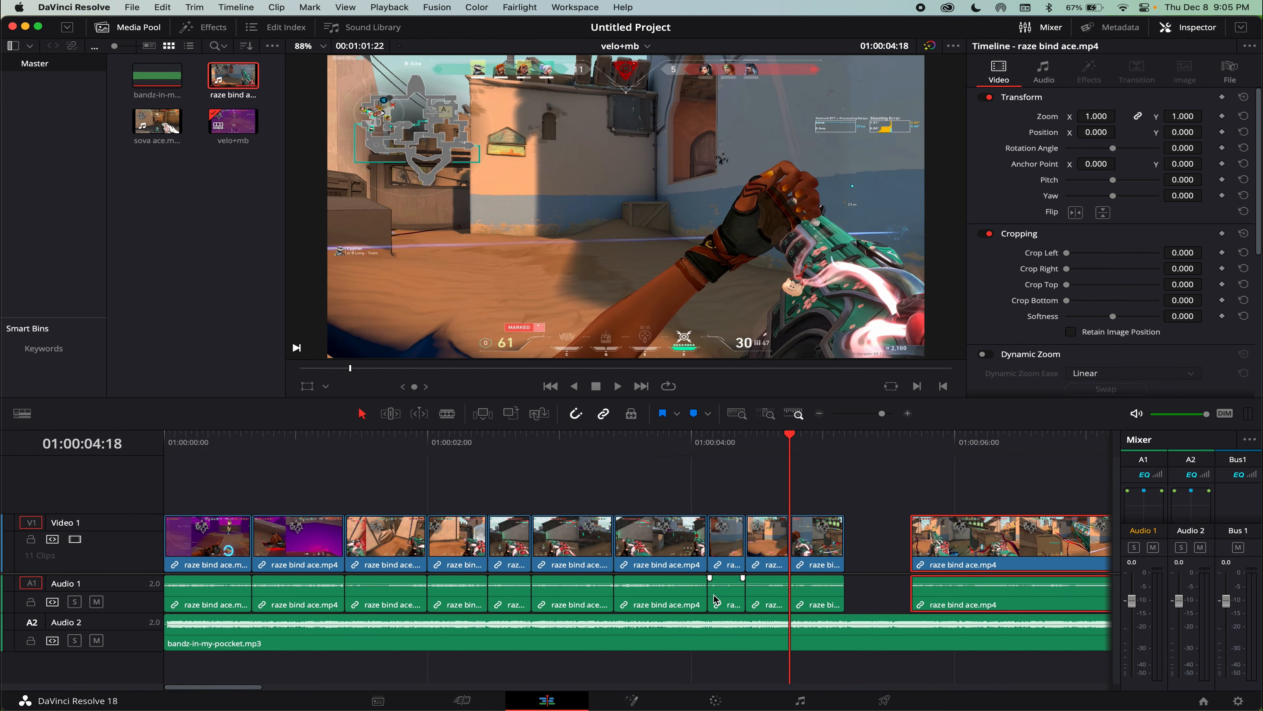
pyautogui.press('Up')
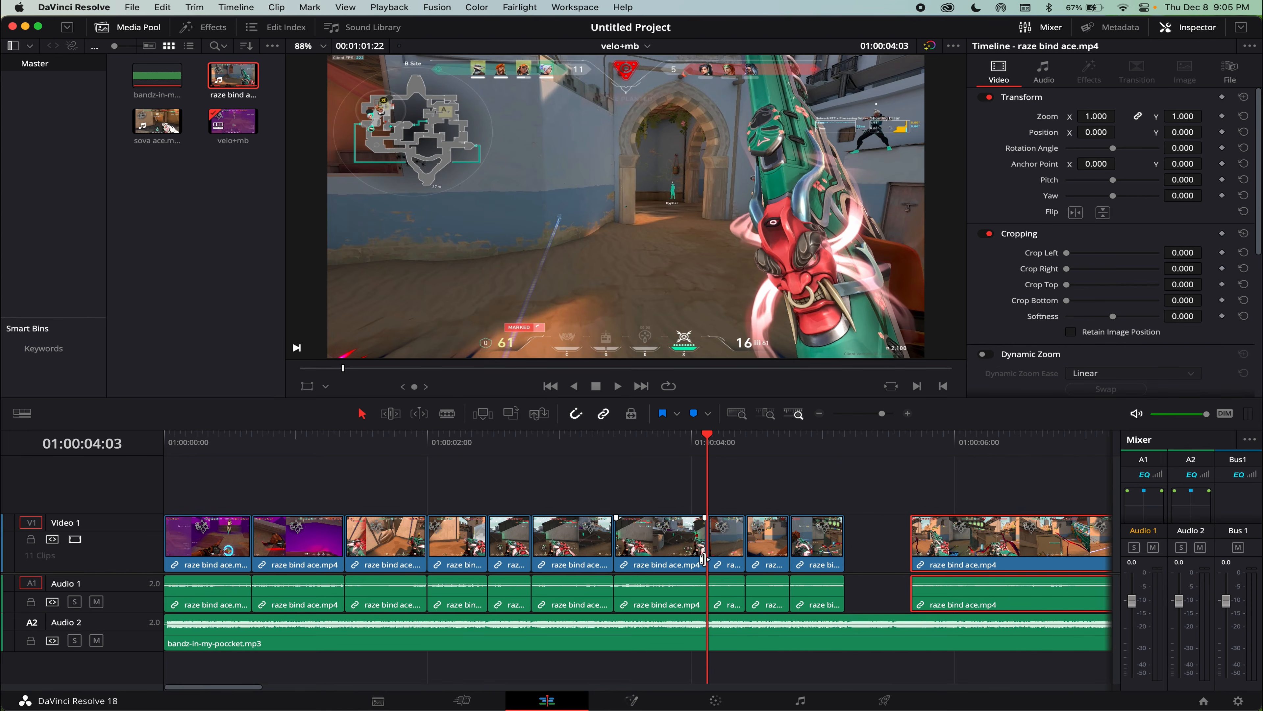
pyautogui.click(709, 631)
pyautogui.press('m')
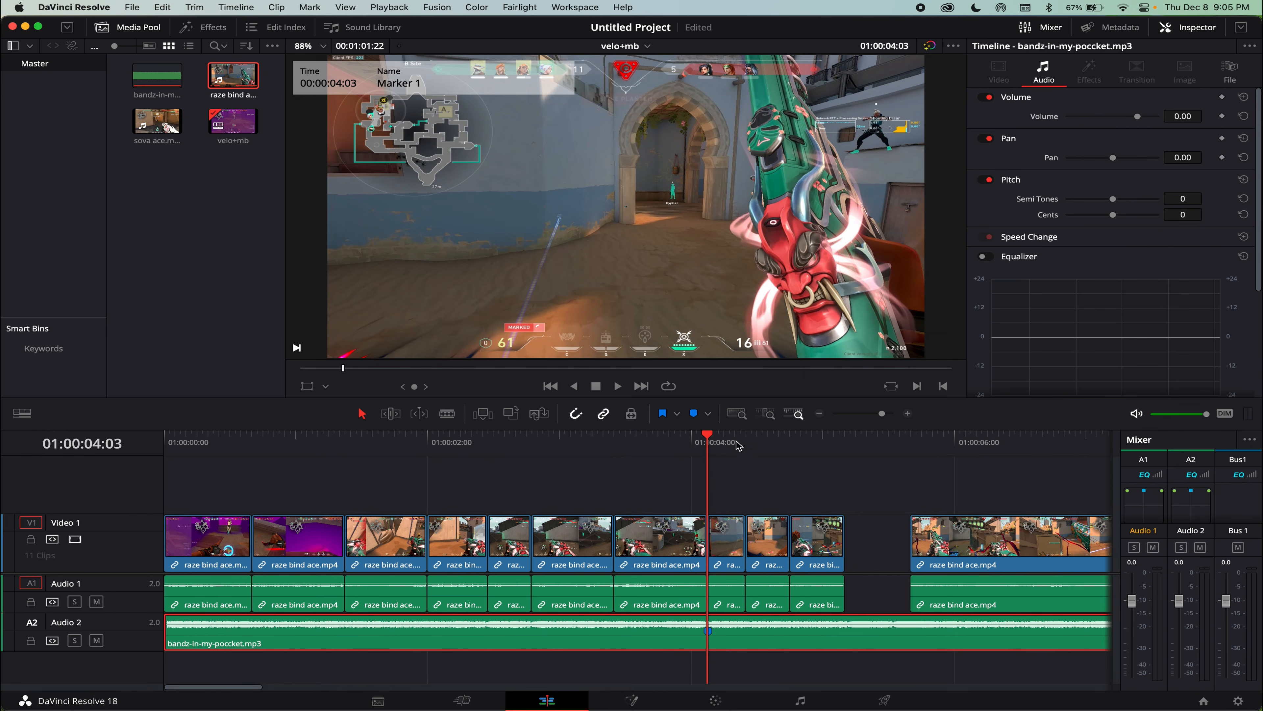
pyautogui.press('Down')
pyautogui.press('m')
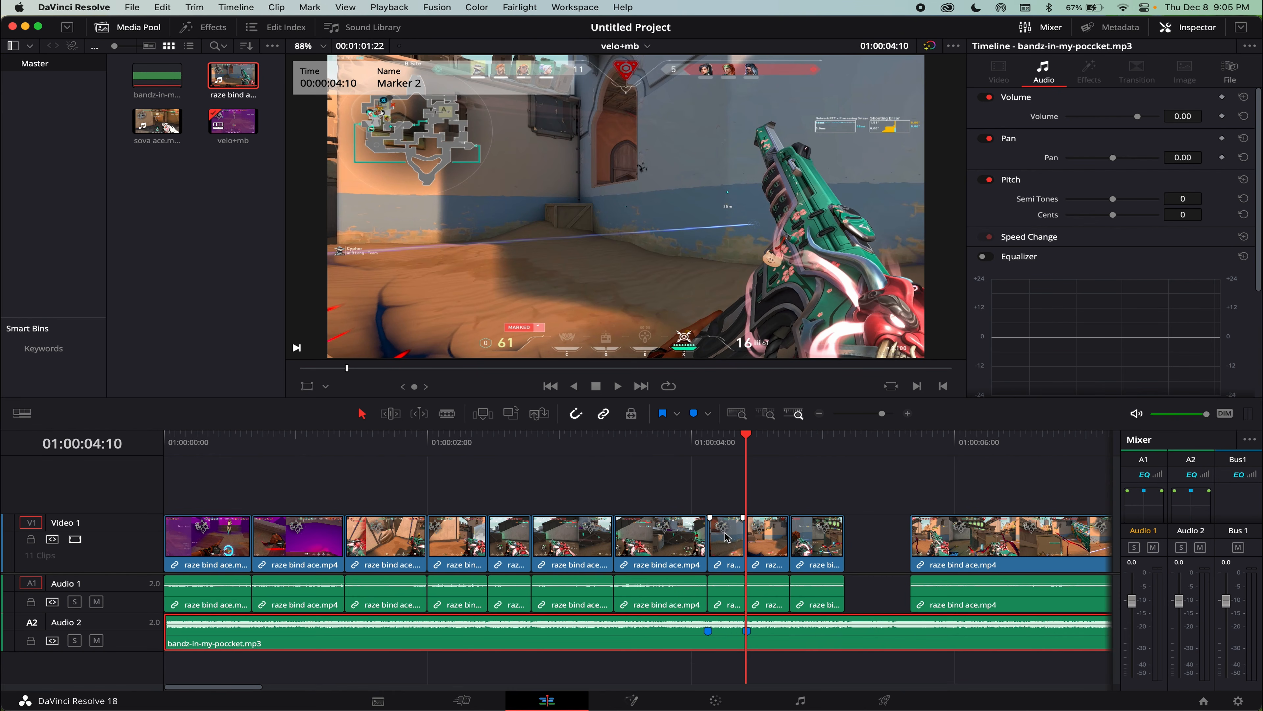
pyautogui.press('super+z')
pyautogui.press('super+z')
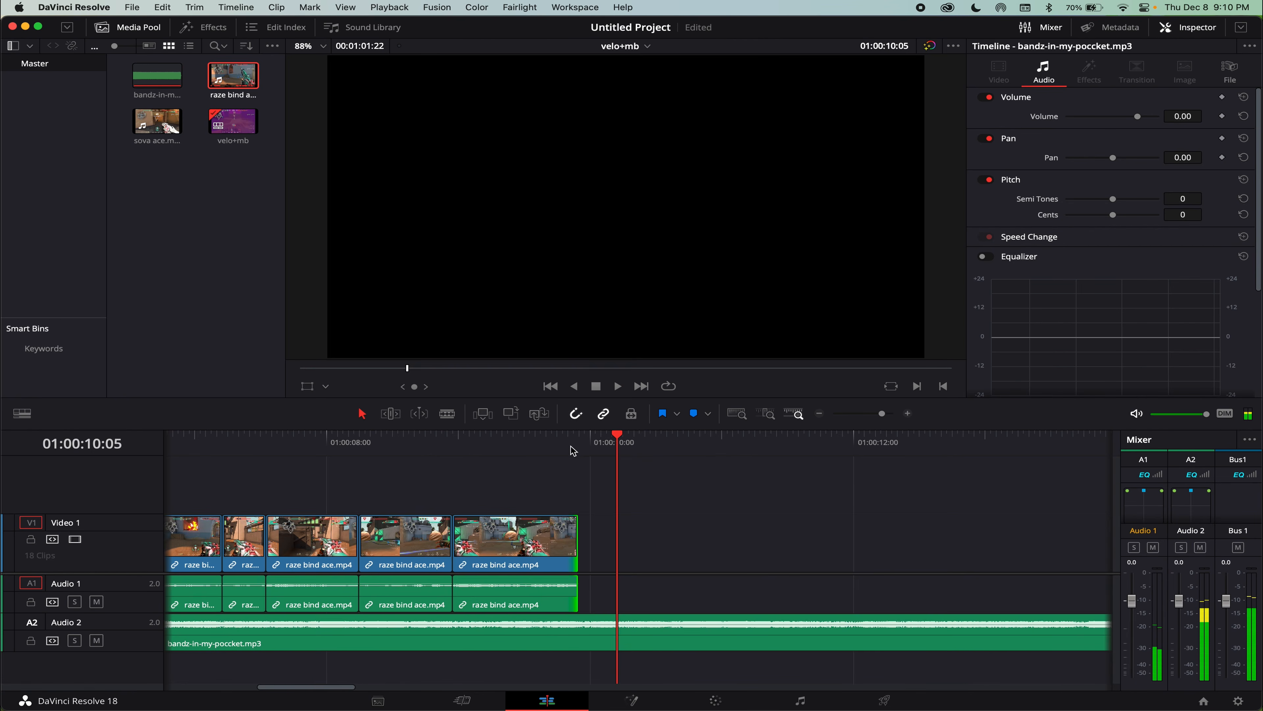
# Place the playhead at the end of the last piece at 01:00:09:22 and look over the whole cut timeline.
pyautogui.click(580, 447)
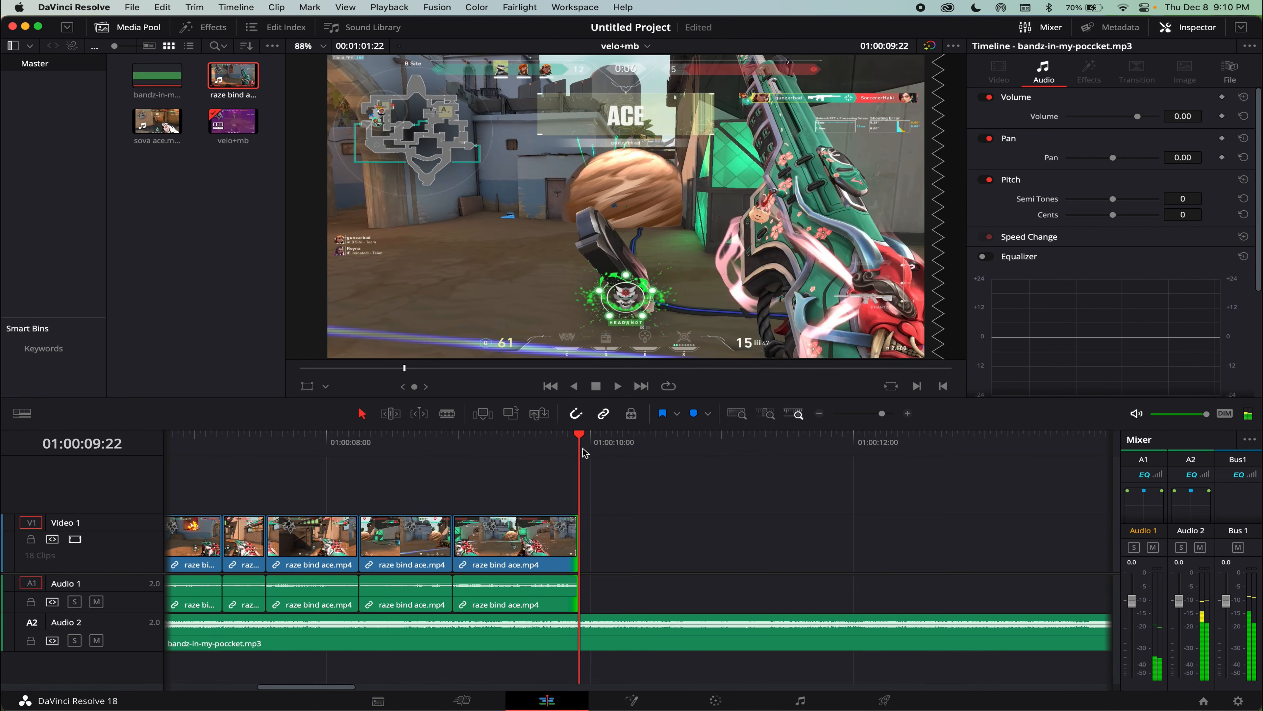
pyautogui.hscroll(-8, 571, 486)
pyautogui.press('super+minus')
pyautogui.hscroll(-5, 573, 490)
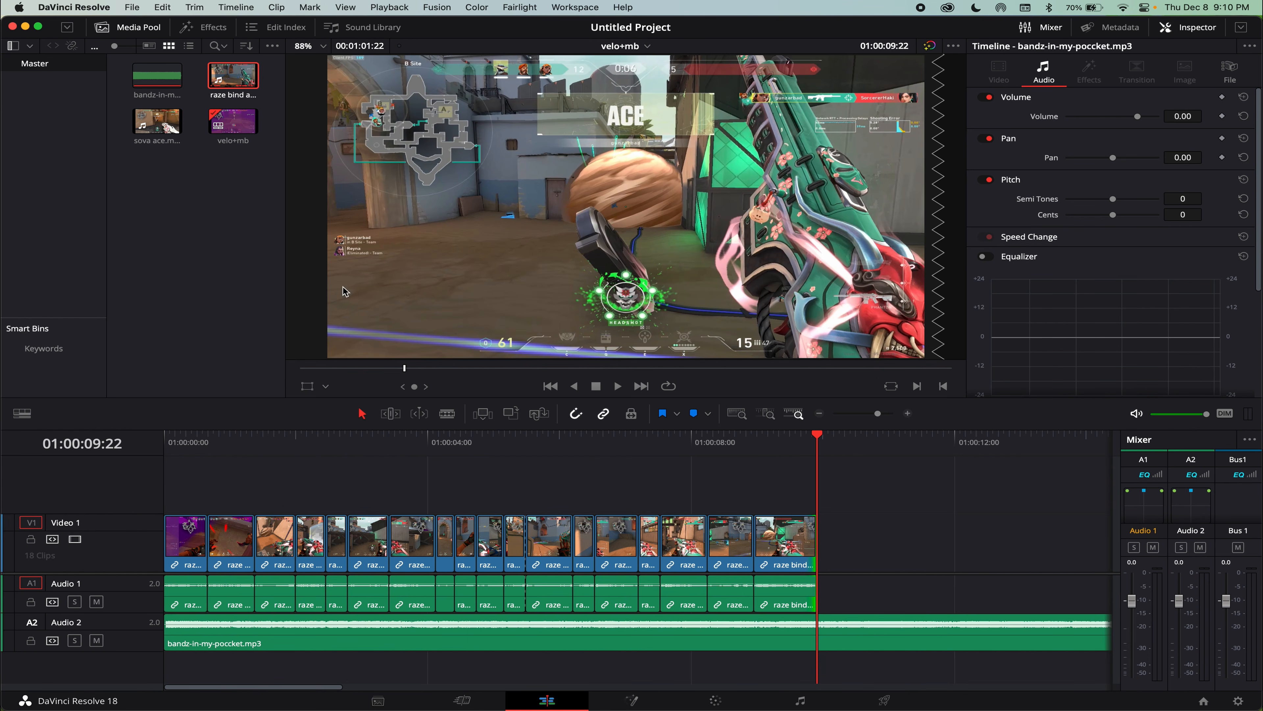
pyautogui.hscroll(10, 468, 545)
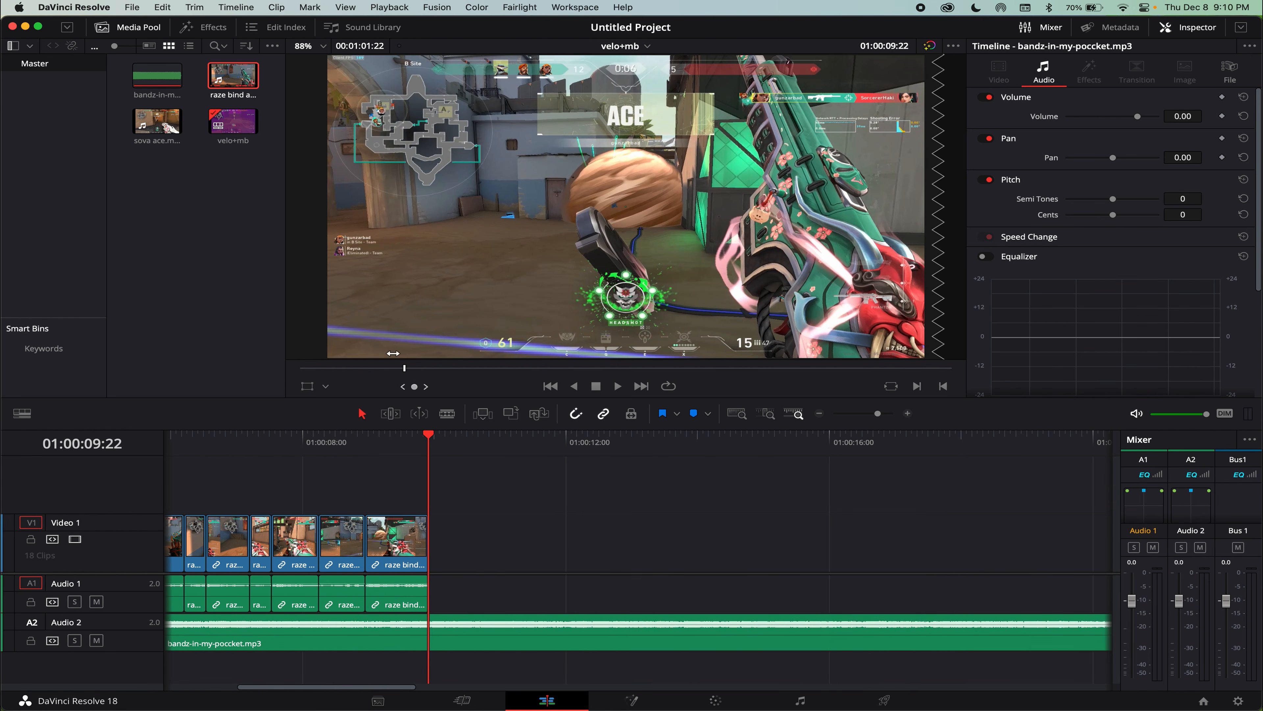
# Add the sova ace.mp4 clip to the timeline directly after the last raze bind ace.mp4 piece at 01:00:09:22.
pyautogui.moveTo(169, 130); pyautogui.dragTo(462, 556)
pyautogui.hscroll(2, 482, 473)
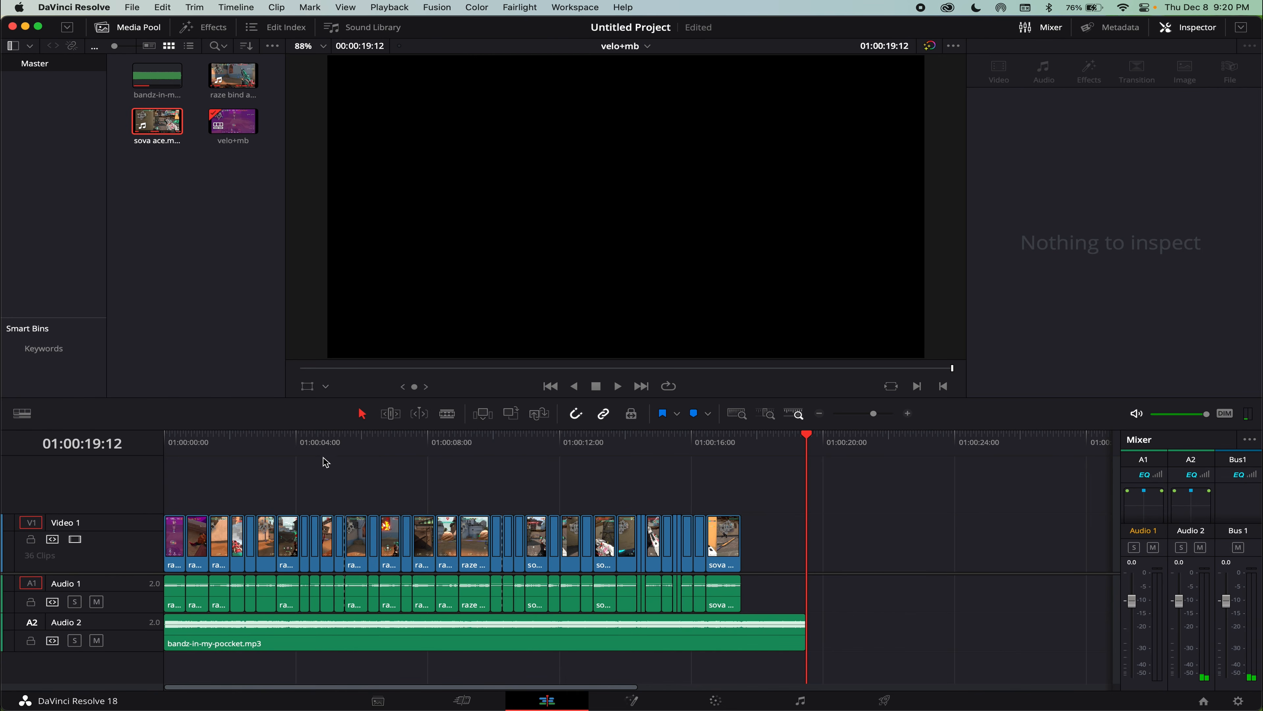
# Play the cut timeline from around 01:00:08:00 to review the pieces of both gameplay clips against the music.
pyautogui.moveTo(420, 438); pyautogui.dragTo(431, 438)
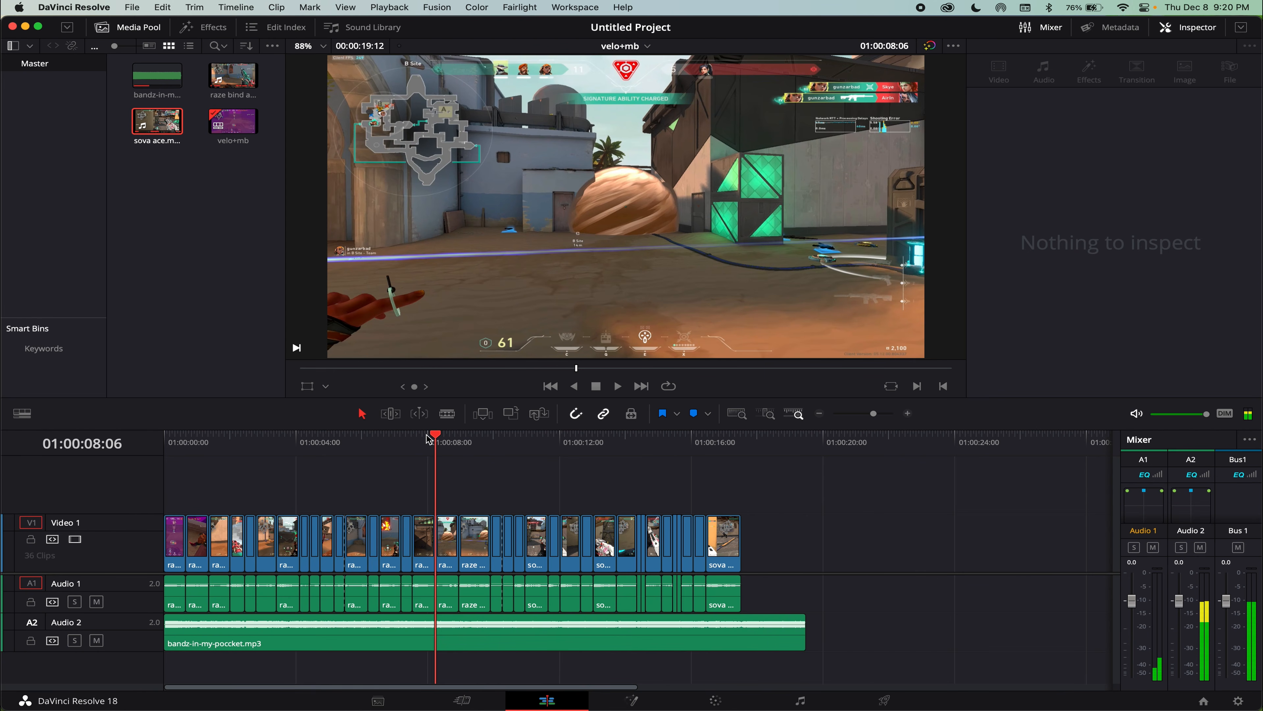
pyautogui.press('space')
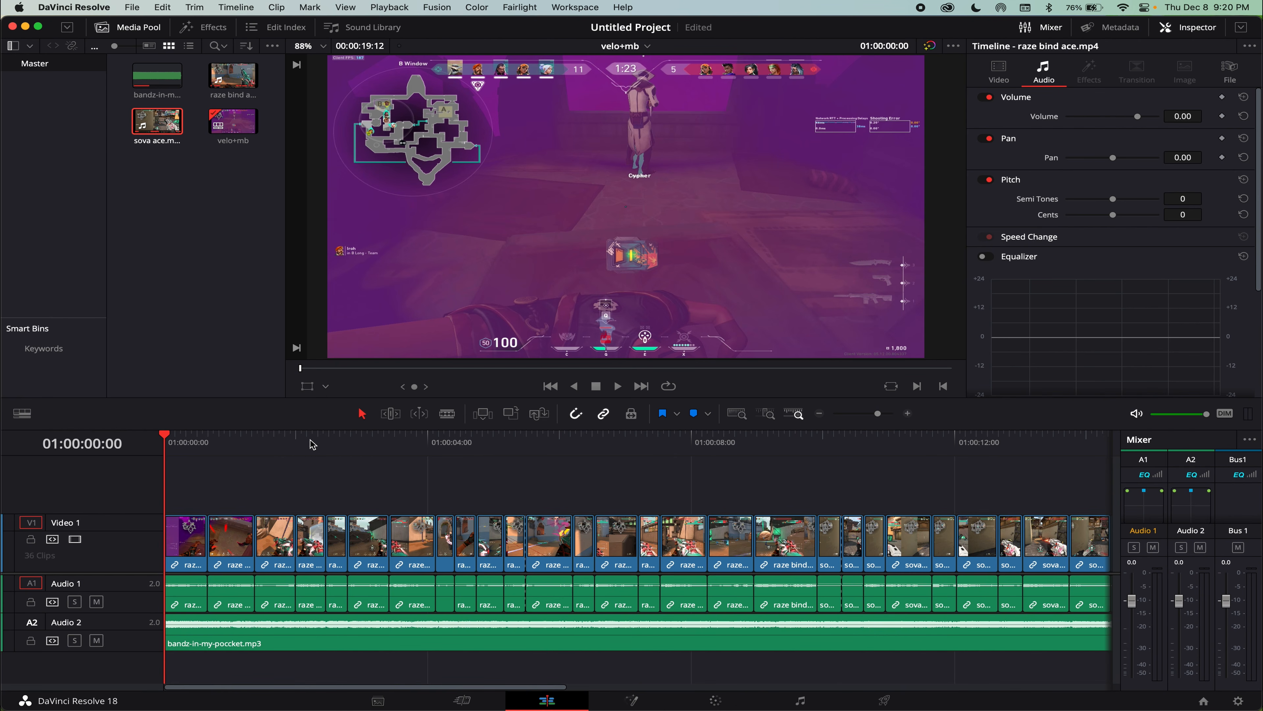
# Open the first raze bind ace.mp4 piece of the timeline on the Fusion page.
pyautogui.press('super+=')
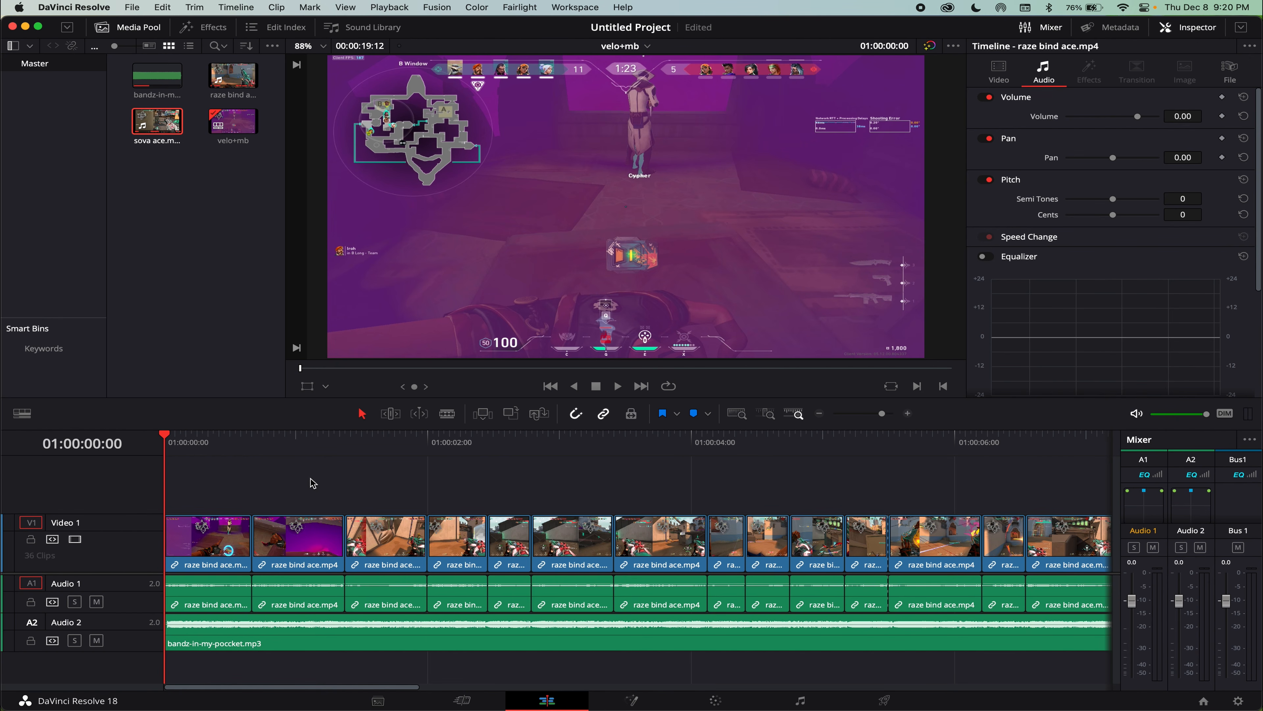
pyautogui.click(223, 551)
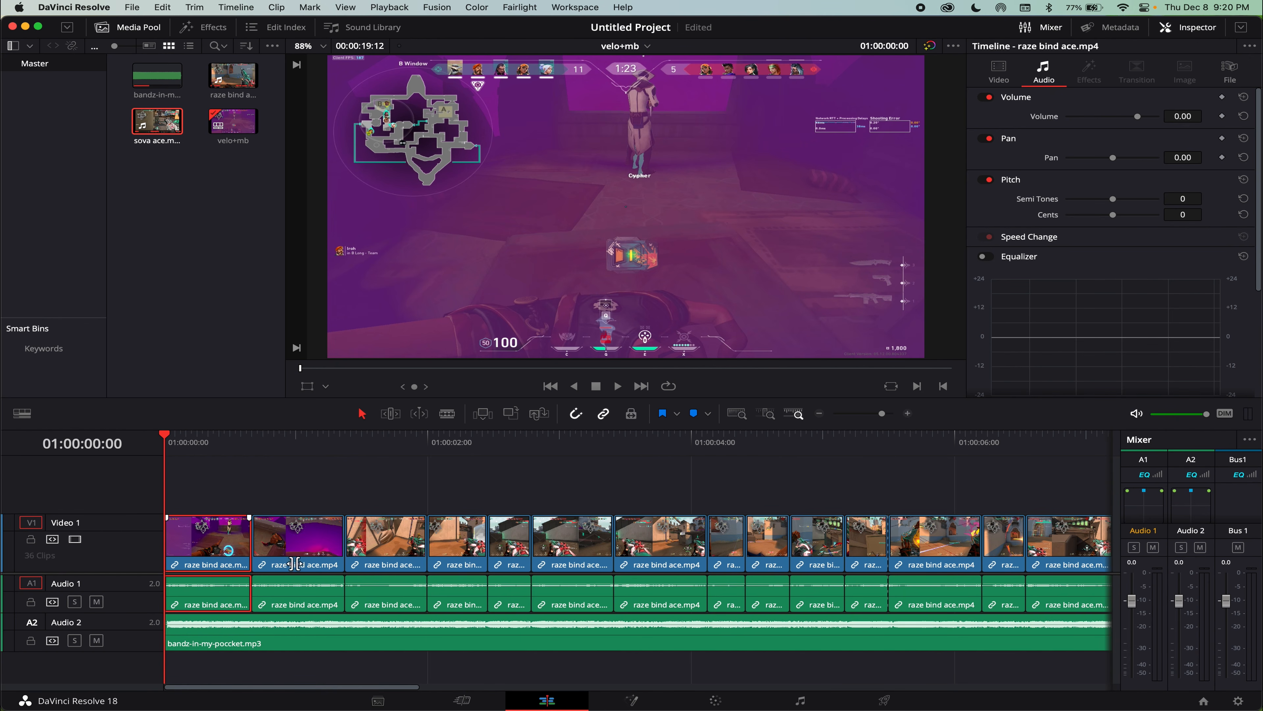
pyautogui.click(631, 699)
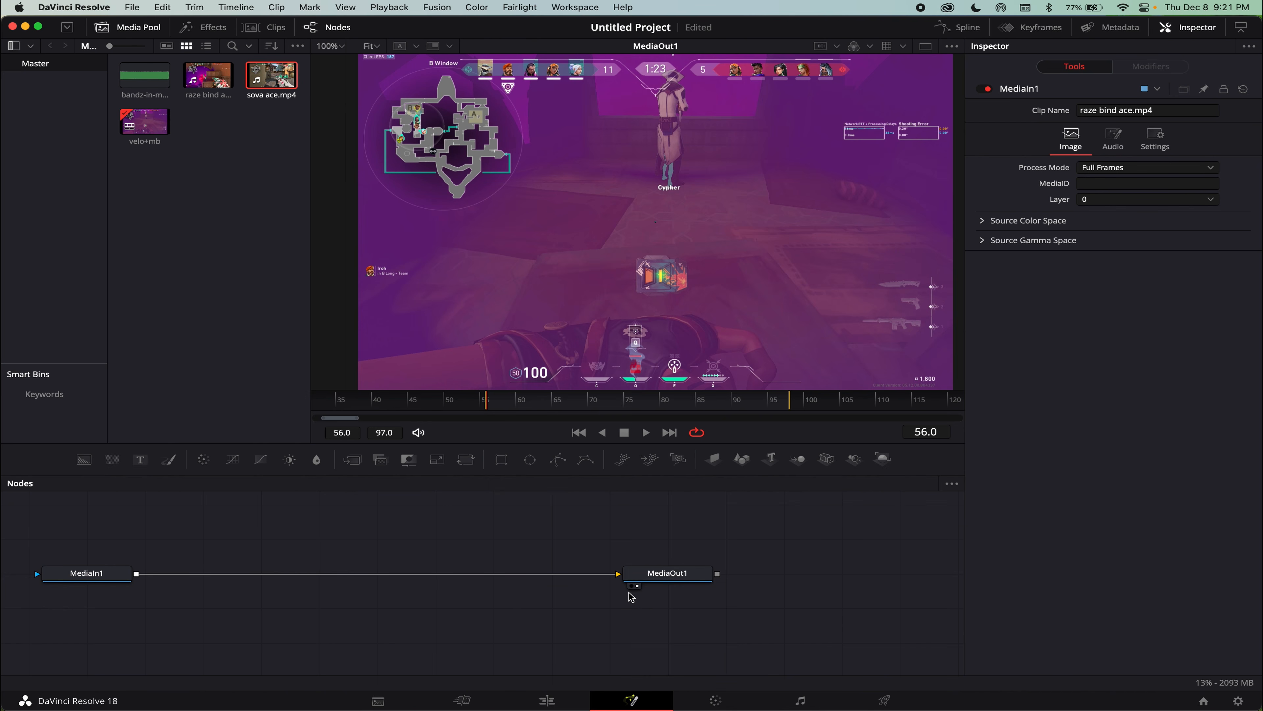
pyautogui.click(566, 701)
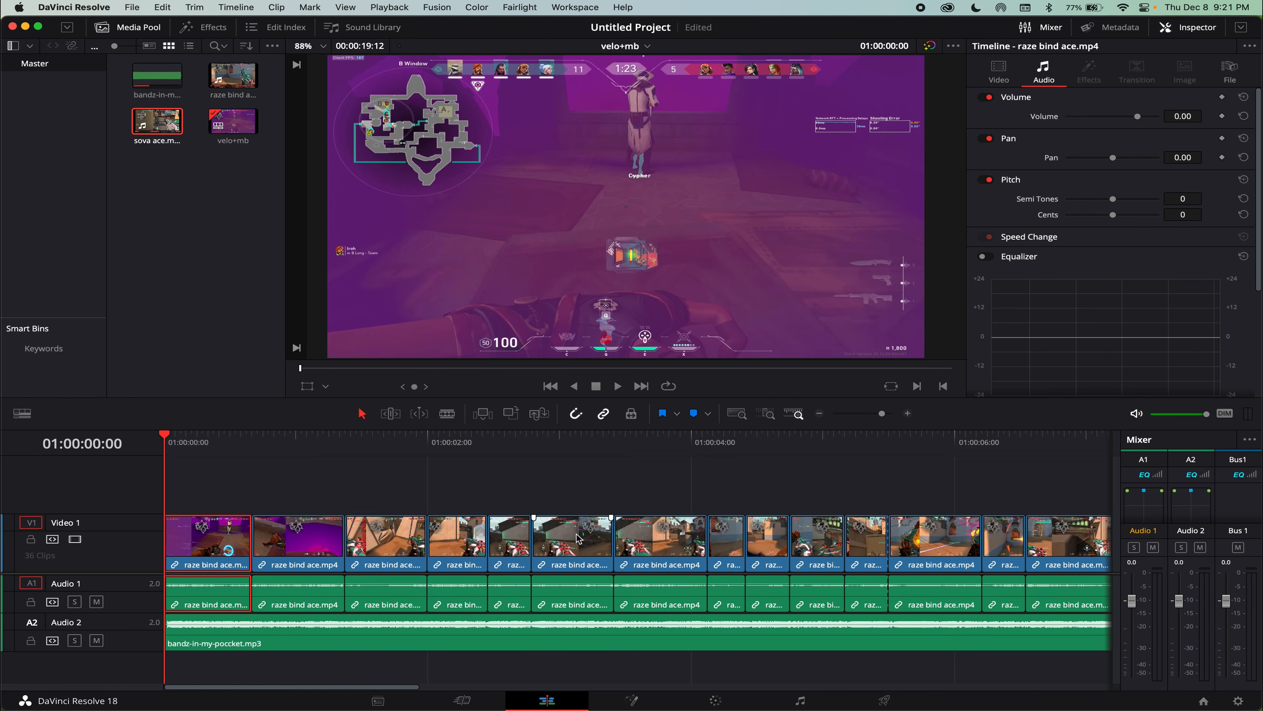
pyautogui.click(632, 700)
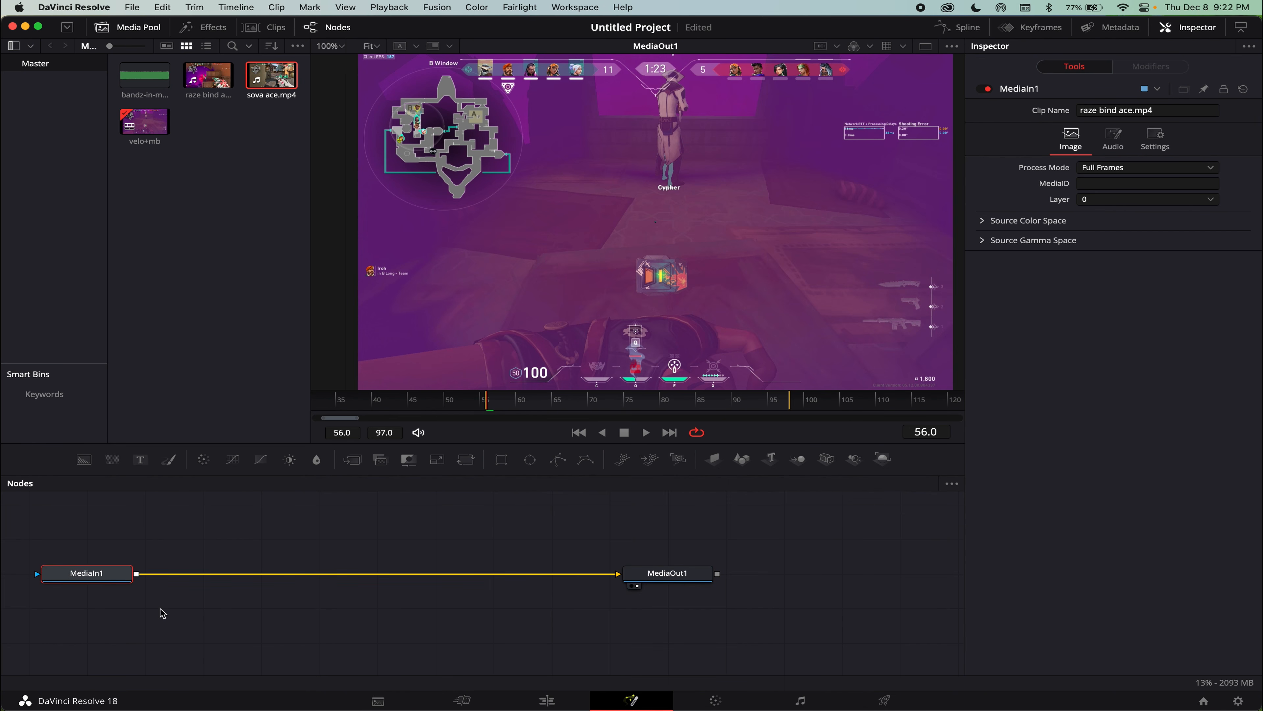
# Add a Time Stretcher node to the first piece's Fusion composition.
pyautogui.hotkey('shift', 'space')
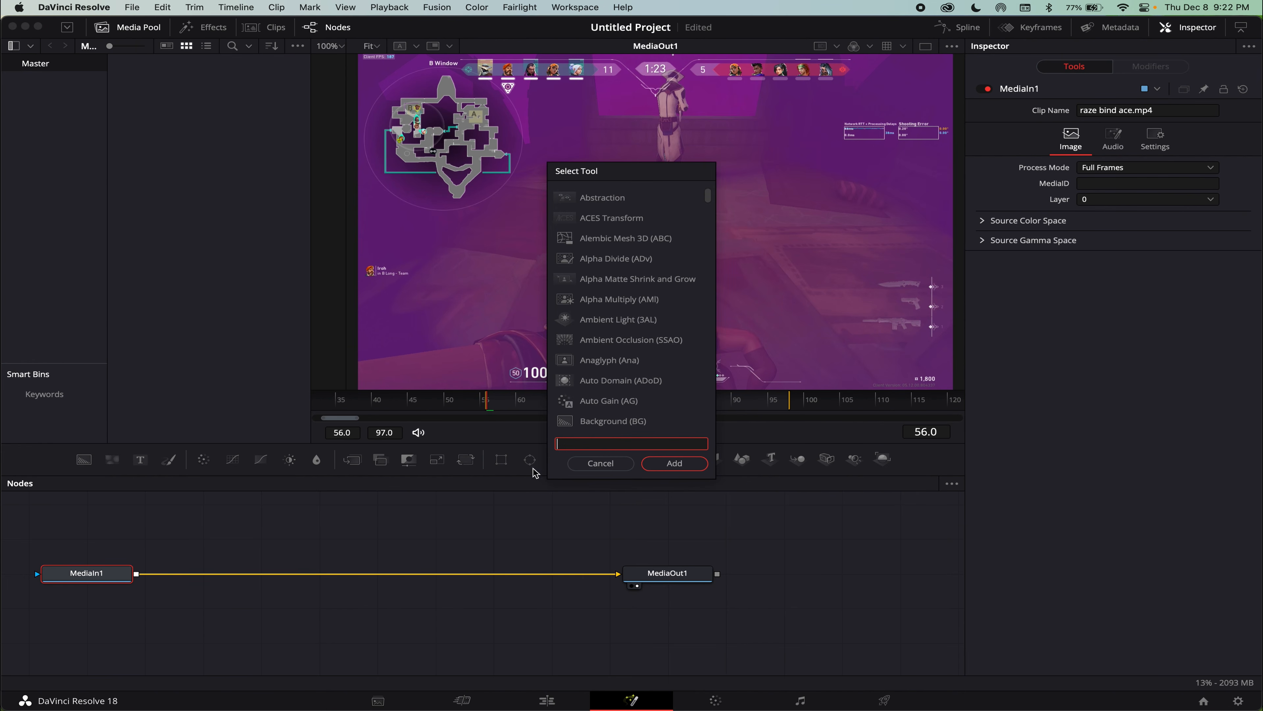
pyautogui.click(600, 463)
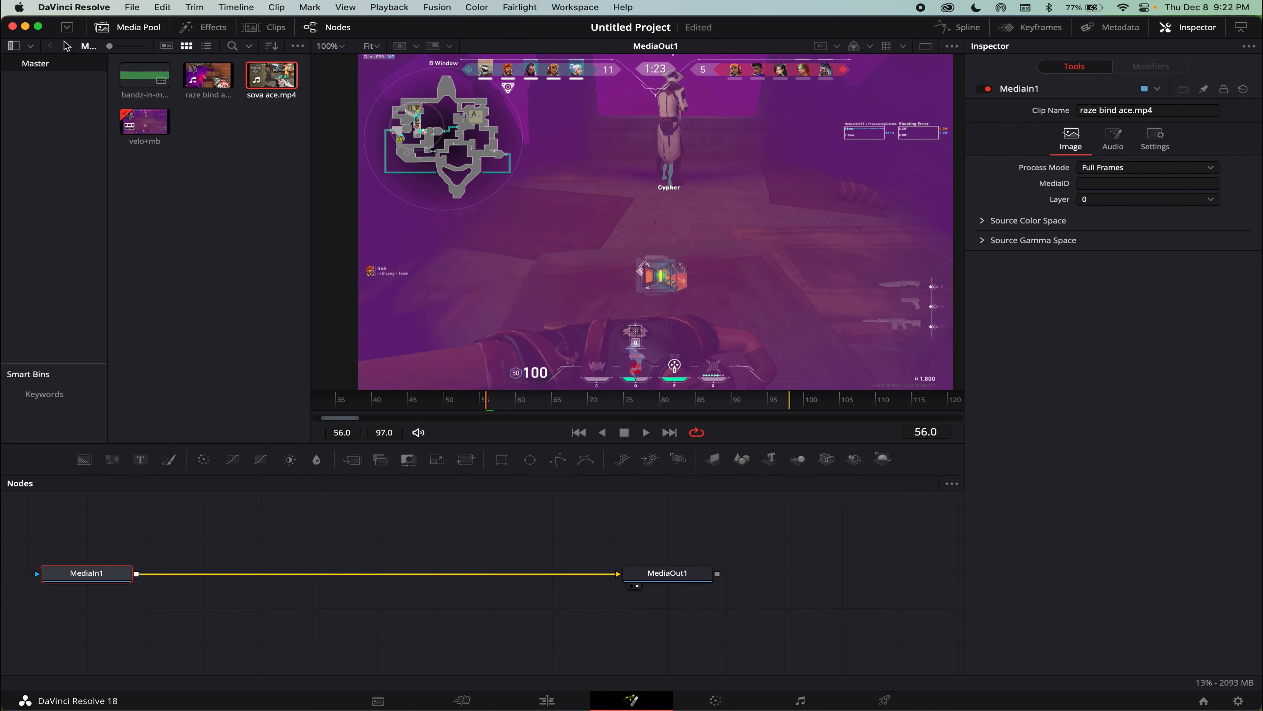
pyautogui.click(201, 28)
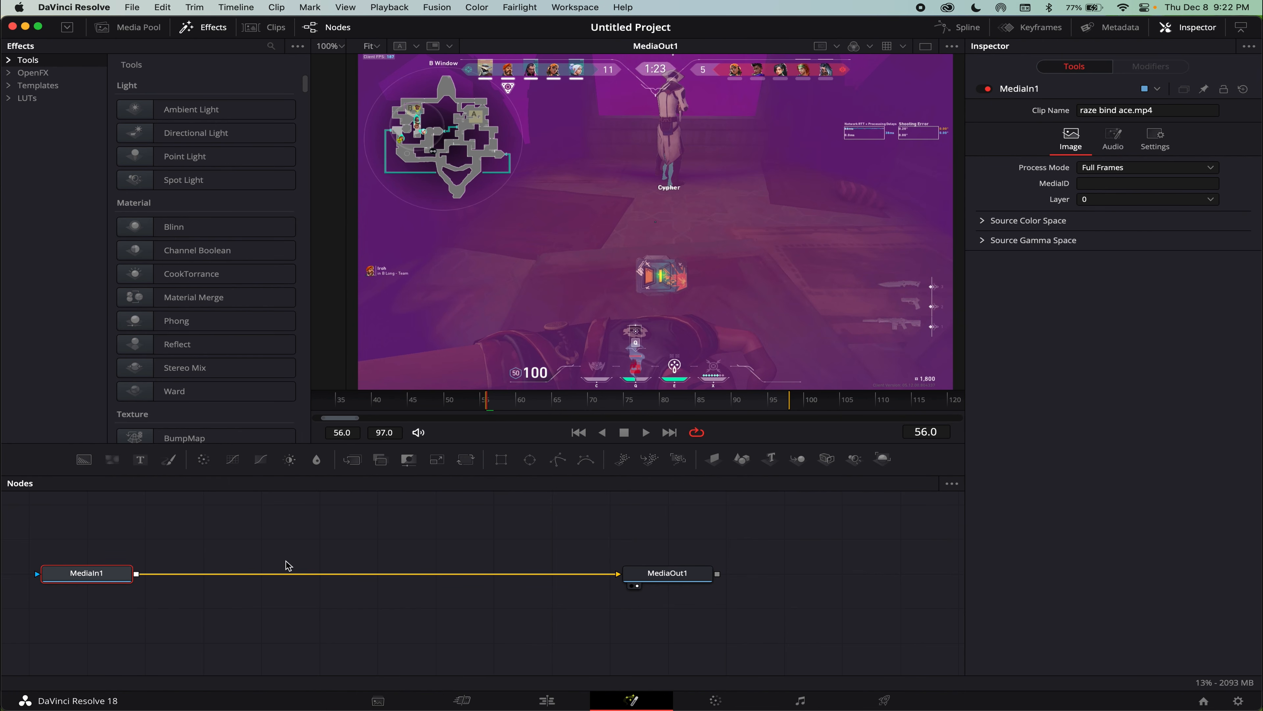
pyautogui.hotkey('shift', 'space')
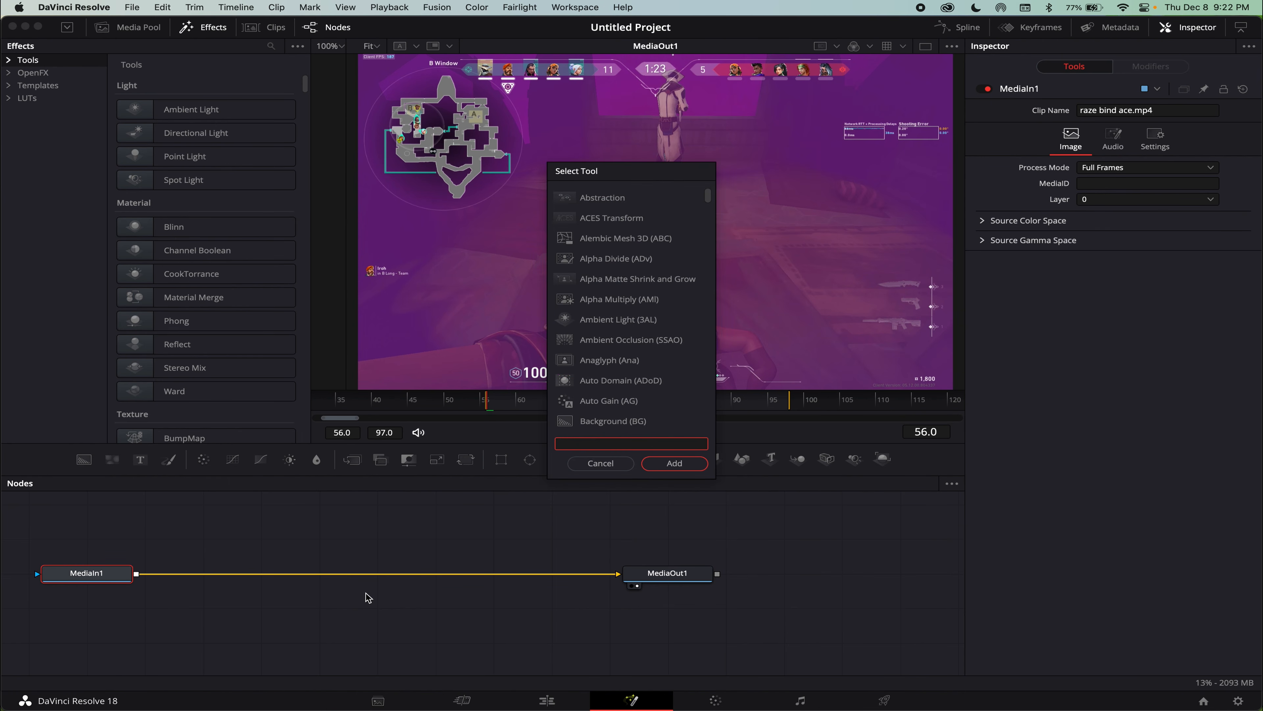
pyautogui.write('time ste')
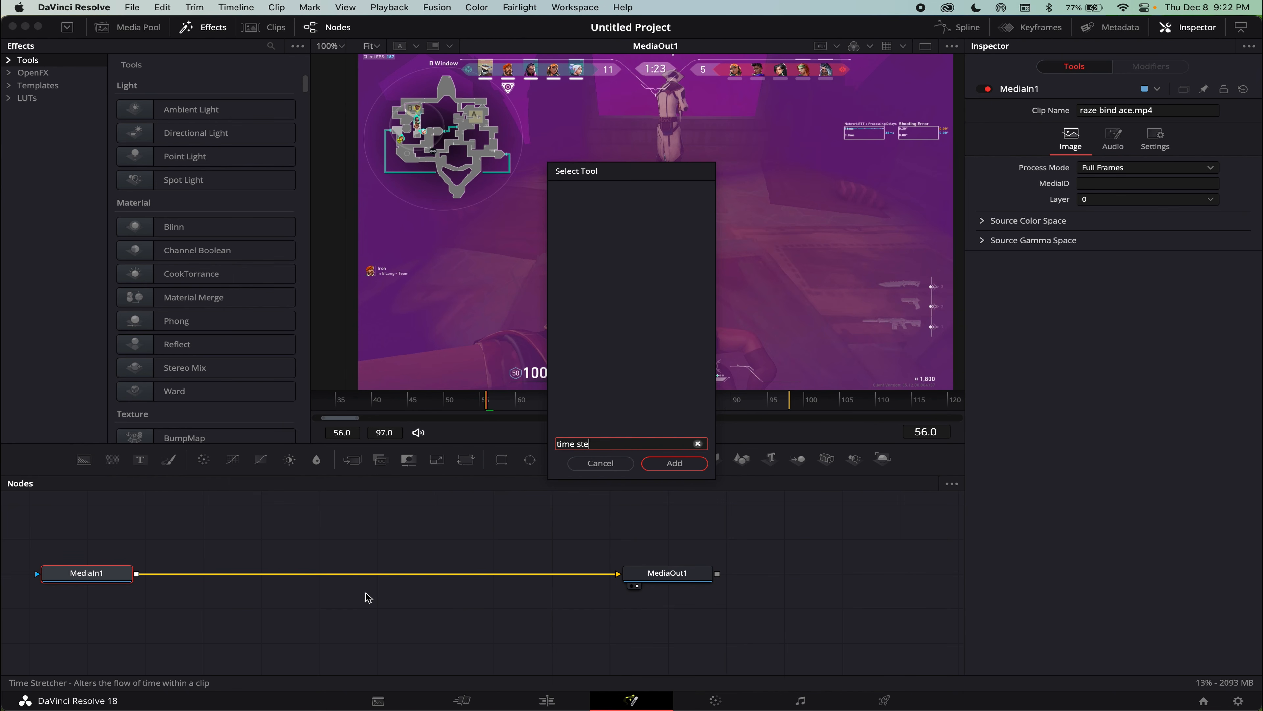
pyautogui.press('BackSpace')
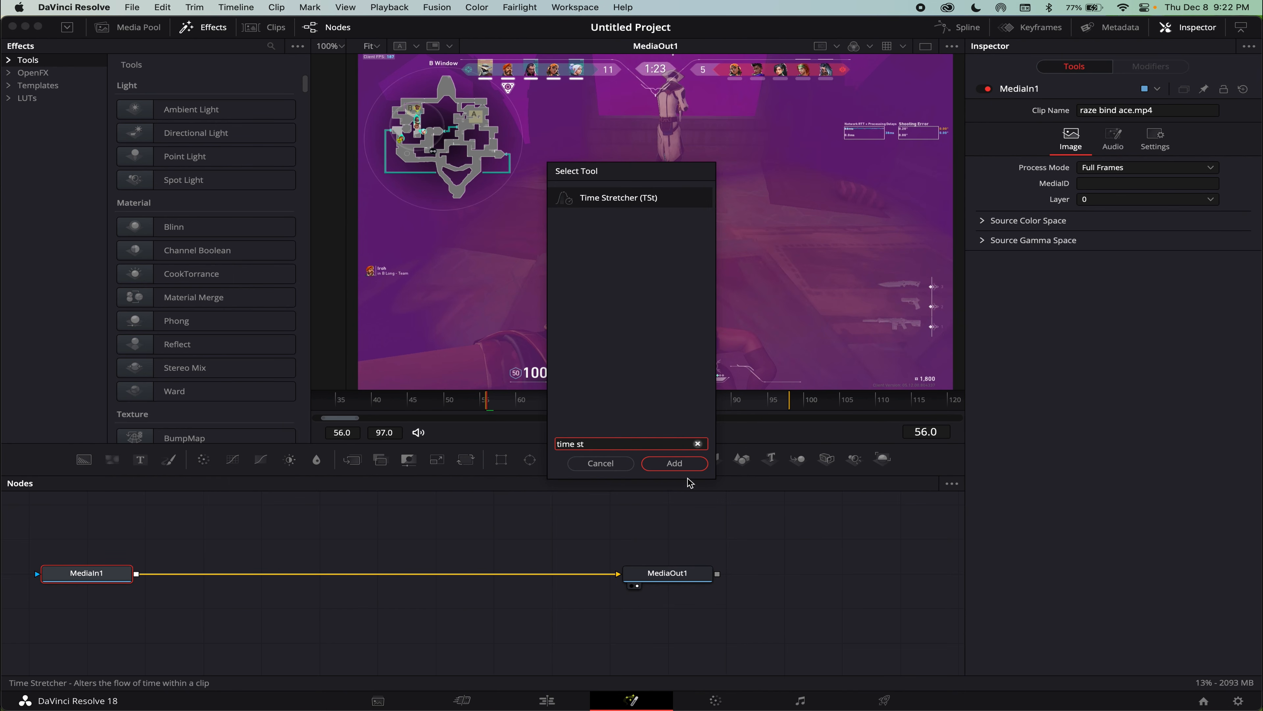
pyautogui.press('Return')
# Wire the Time Stretcher node between MediaIn1 and MediaOut1 and line it up beside MediaIn1.
pyautogui.moveTo(246, 574); pyautogui.dragTo(244, 547)
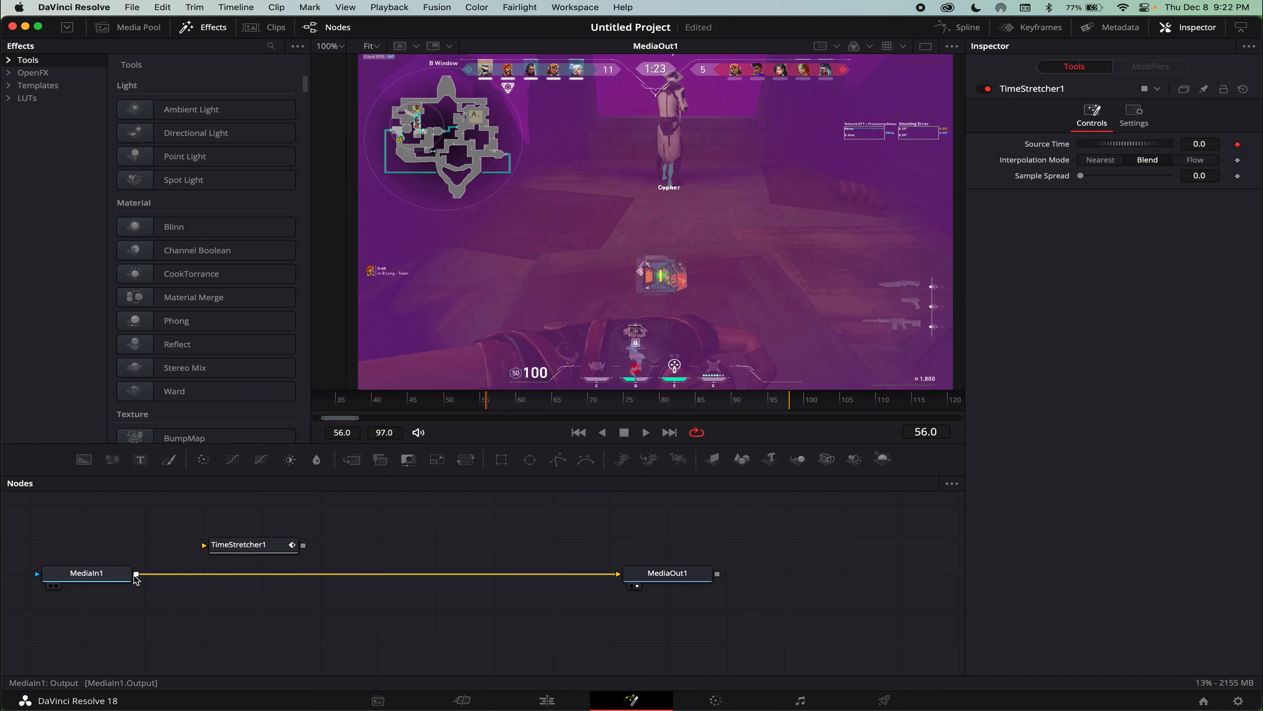
pyautogui.moveTo(136, 575); pyautogui.dragTo(204, 545)
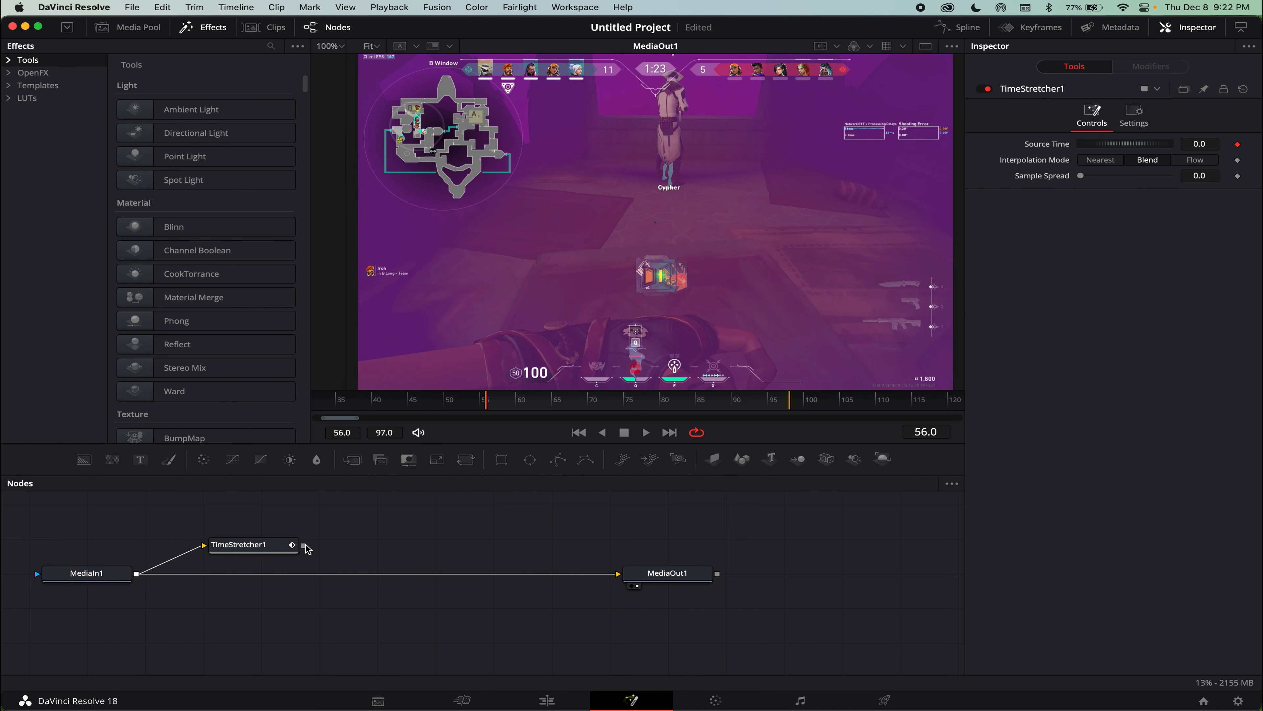
pyautogui.moveTo(304, 545); pyautogui.dragTo(618, 573)
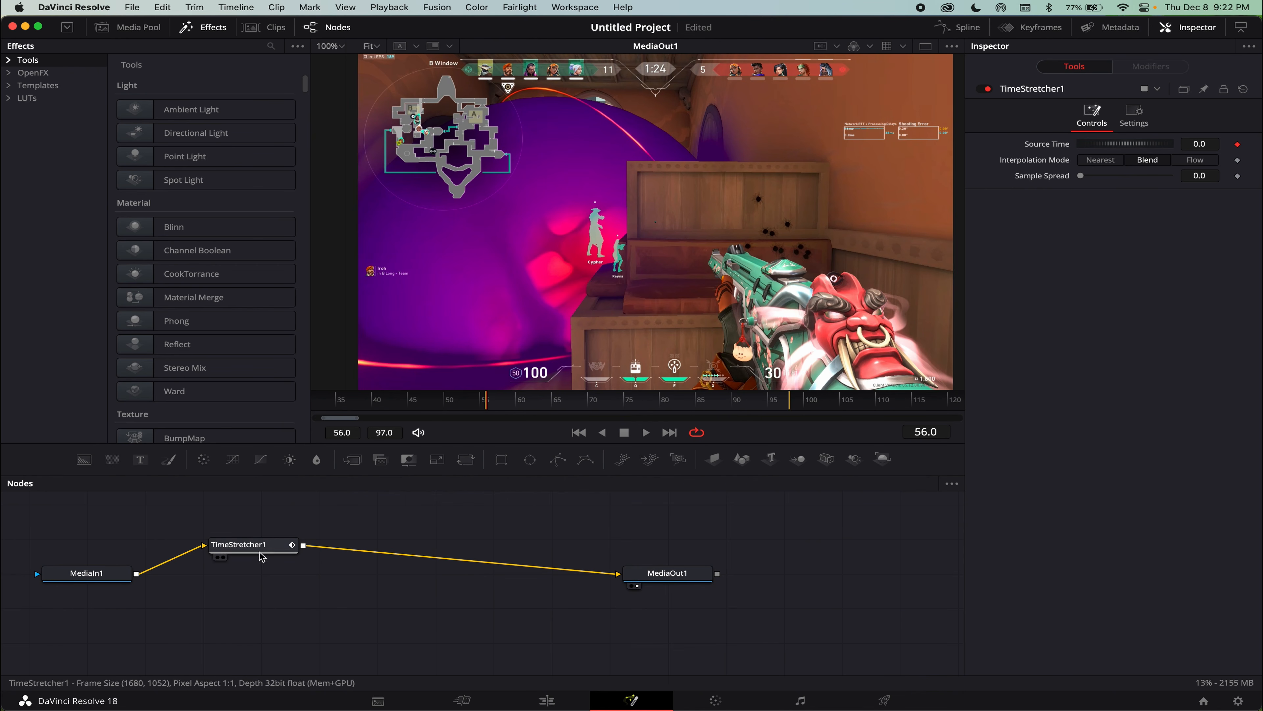
pyautogui.moveTo(262, 557); pyautogui.dragTo(219, 585)
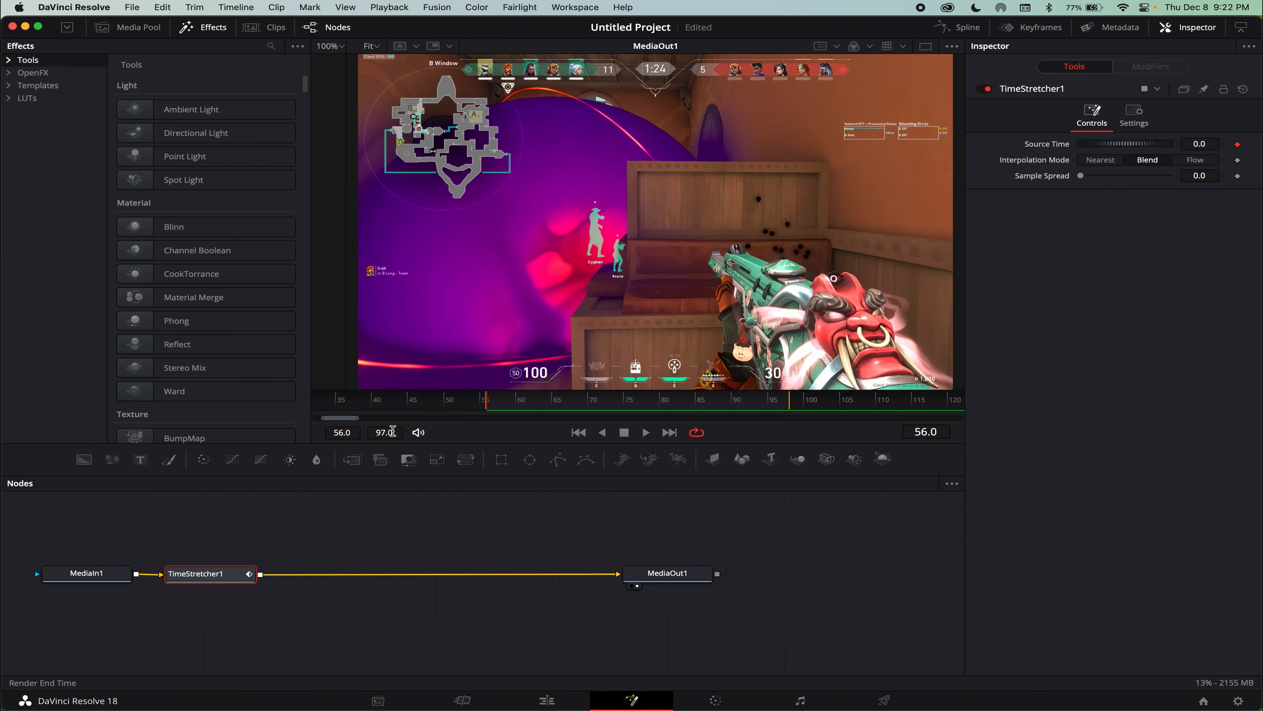
# Set the Time Stretcher's Source Time to 56 at the piece's first frame, 56.
pyautogui.click(341, 432)
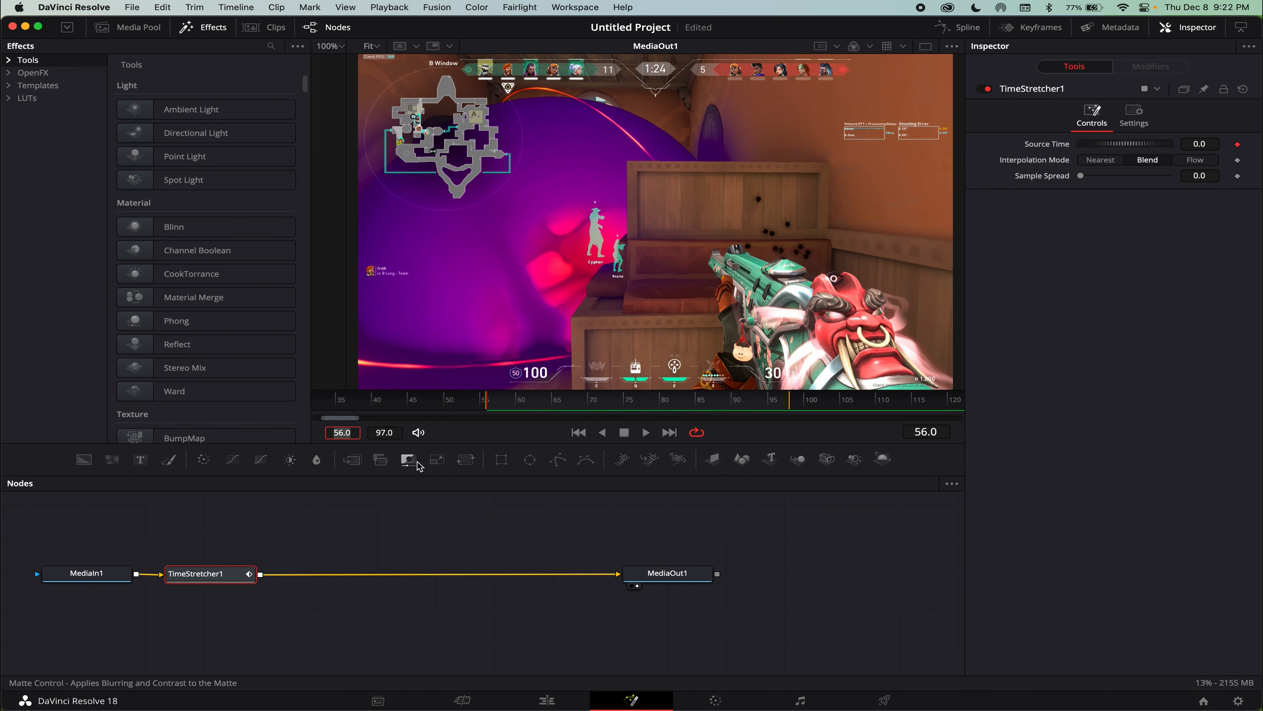
pyautogui.click(1195, 144)
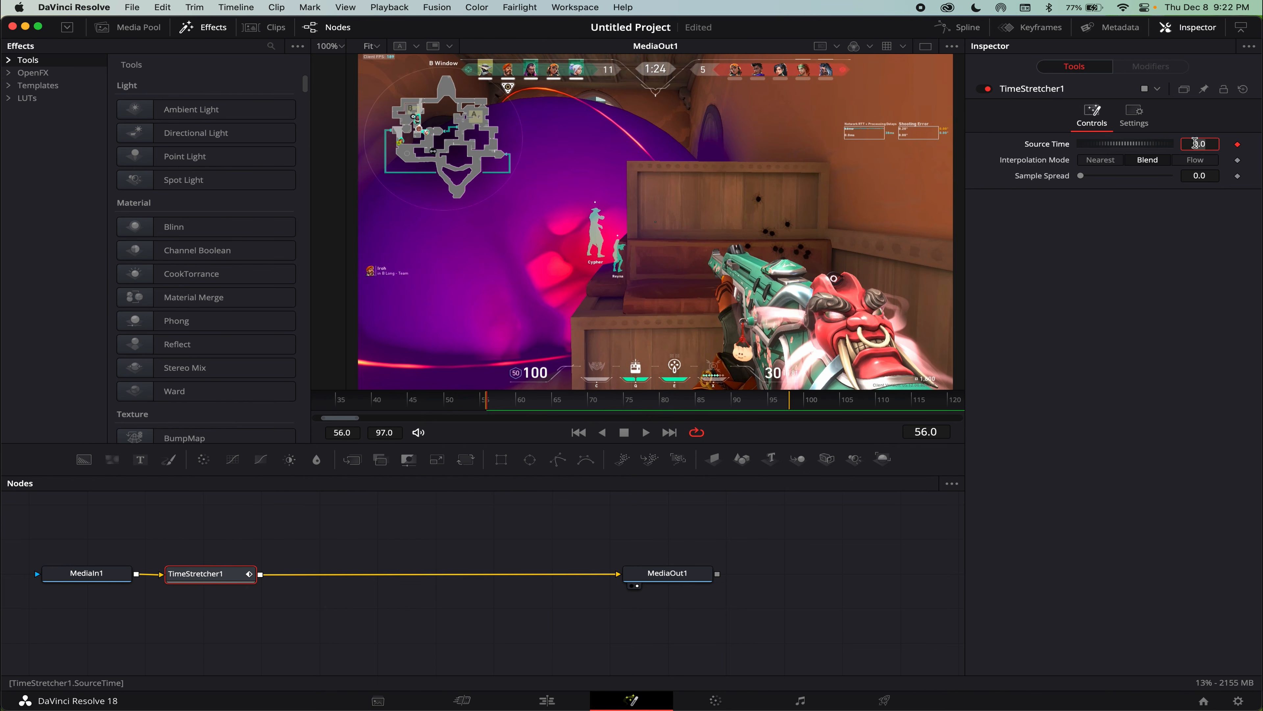
pyautogui.press('Tab')
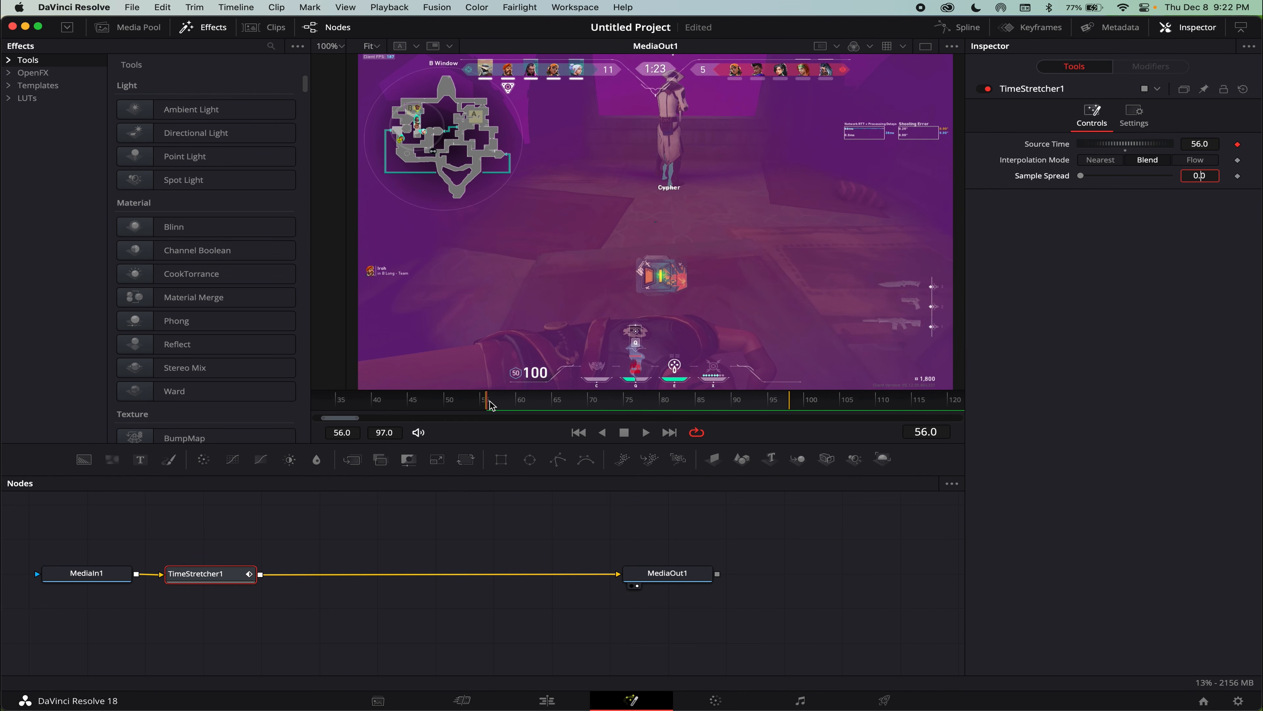
# Keyframe the Time Stretcher's Source Time at 97 on the last frame, 97, undoing any stray change to it.
pyautogui.moveTo(490, 404); pyautogui.dragTo(481, 403)
pyautogui.moveTo(784, 405); pyautogui.dragTo(797, 406)
pyautogui.click(377, 432)
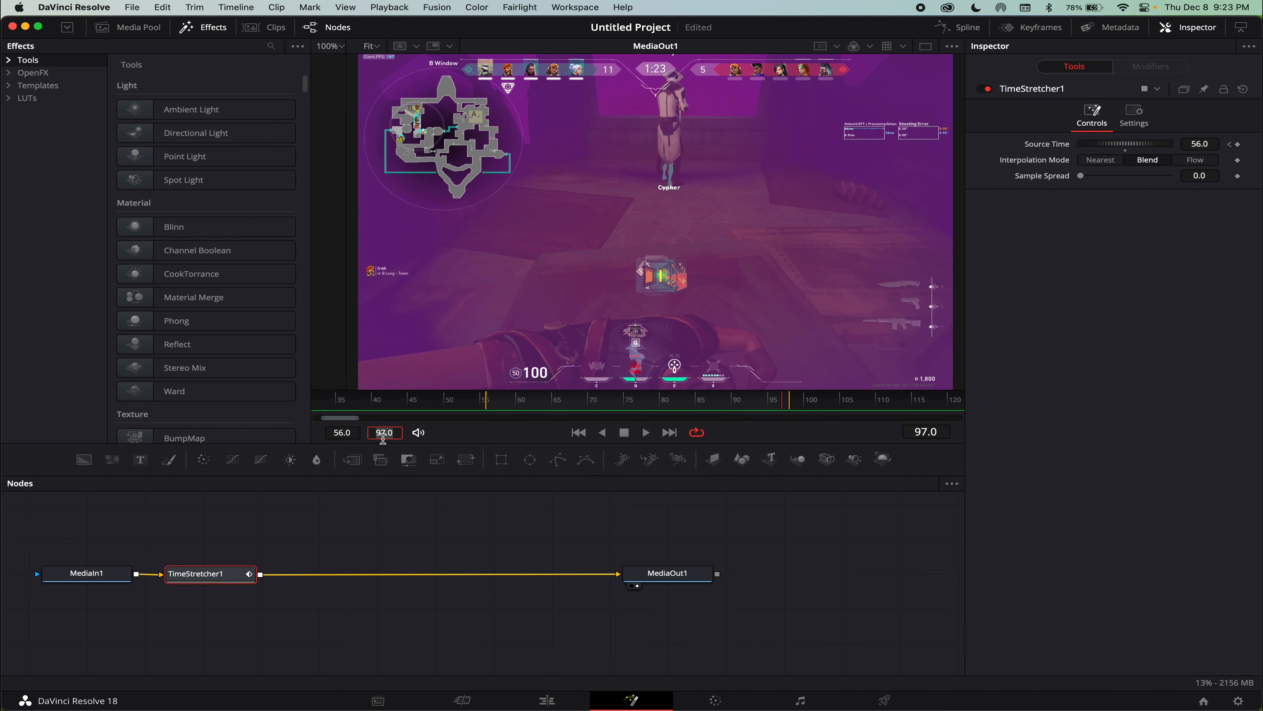
pyautogui.click(1204, 144)
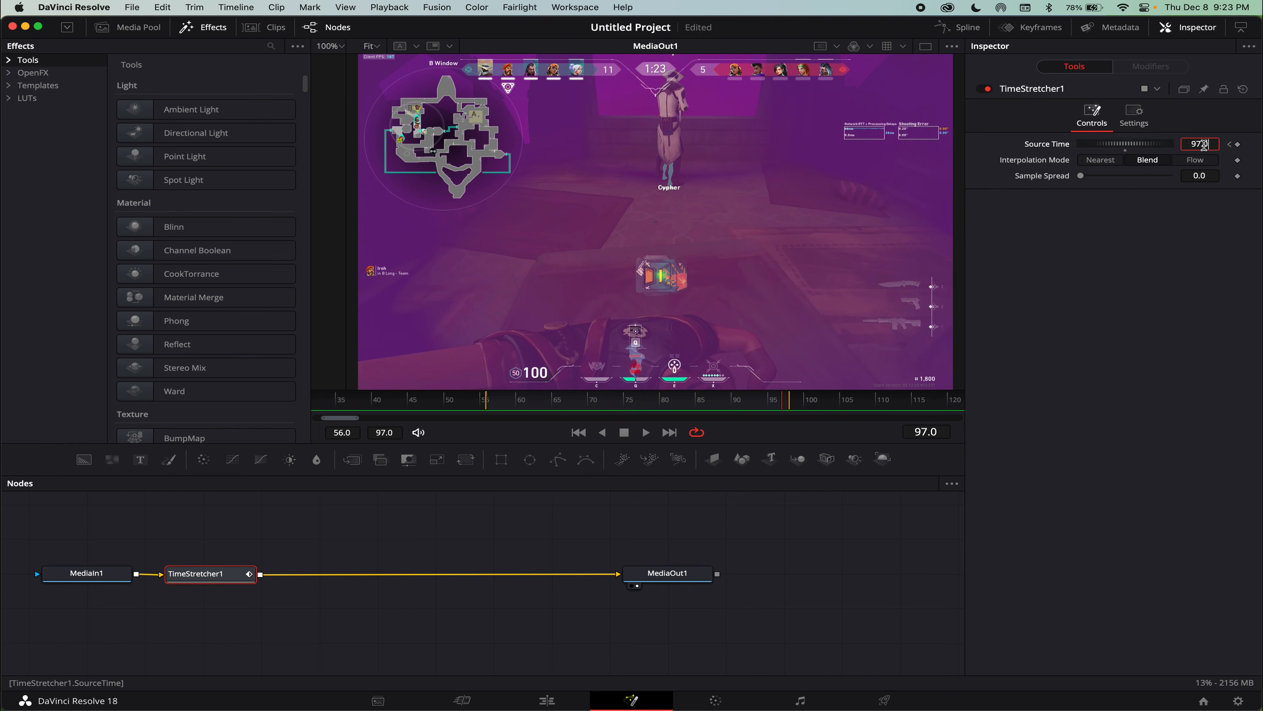
pyautogui.write('97')
pyautogui.press('Return')
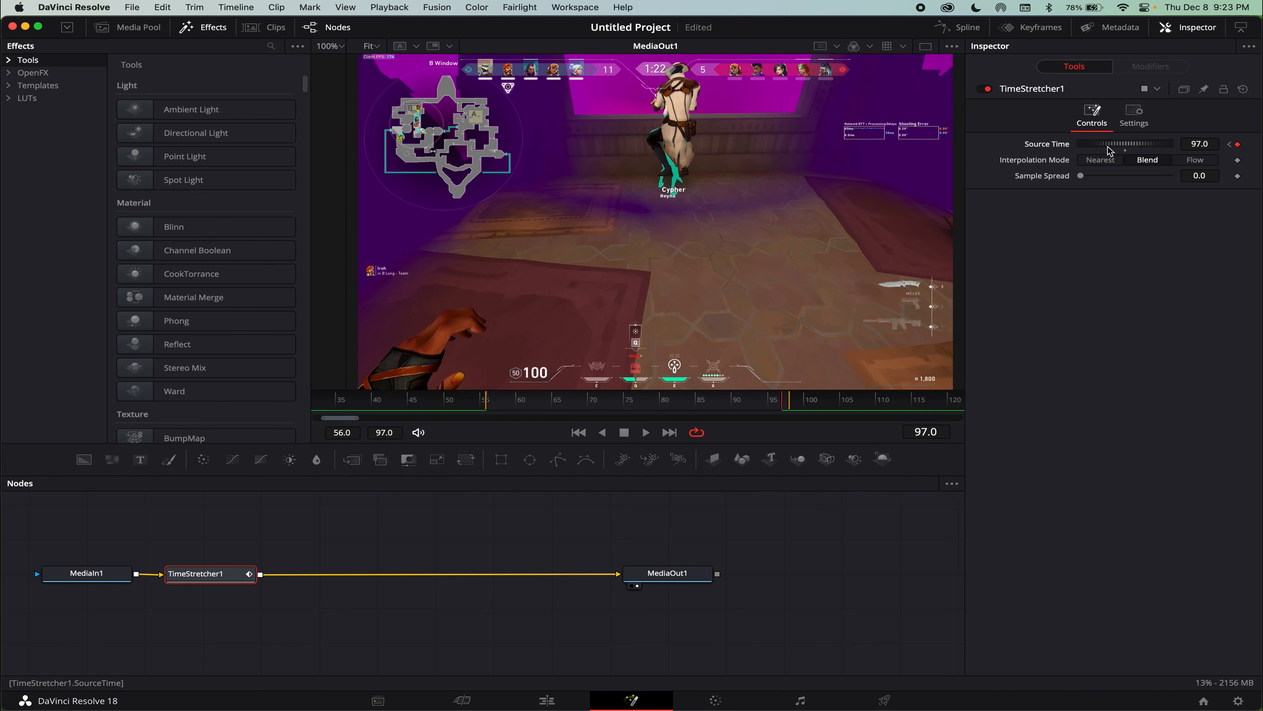
pyautogui.moveTo(1110, 149)
pyautogui.mouseDown()
pyautogui.moveTo(1183, 149)
pyautogui.moveTo(1054, 145)
pyautogui.moveTo(1112, 149)
pyautogui.mouseUp()
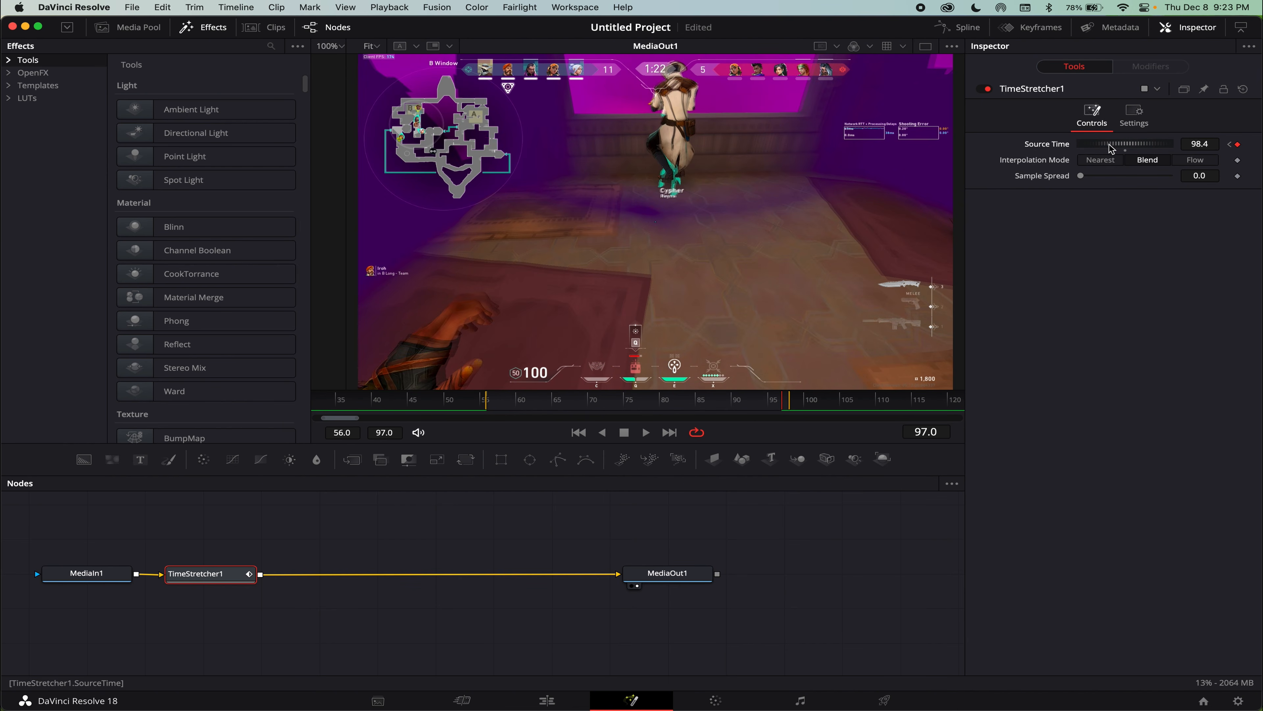
pyautogui.press('super+z')
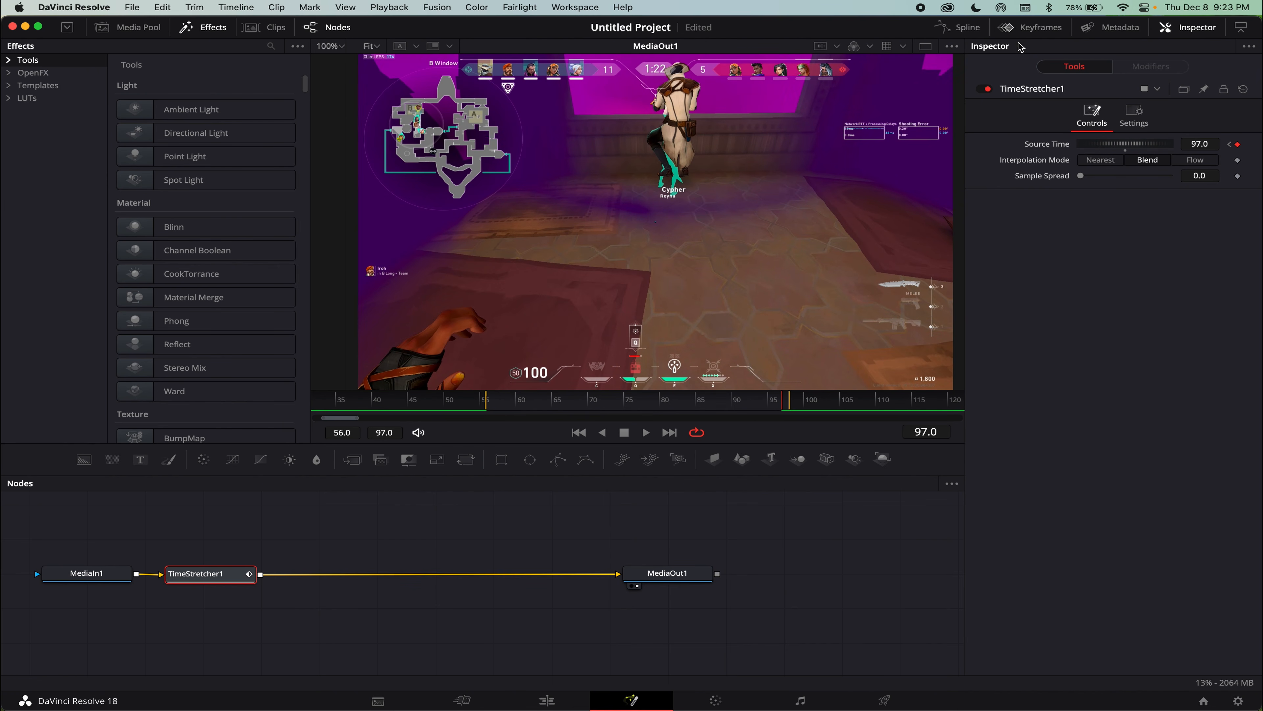
# Show the whole Source Time curve of TimeStretcher1 in the Spline editor.
pyautogui.click(965, 30)
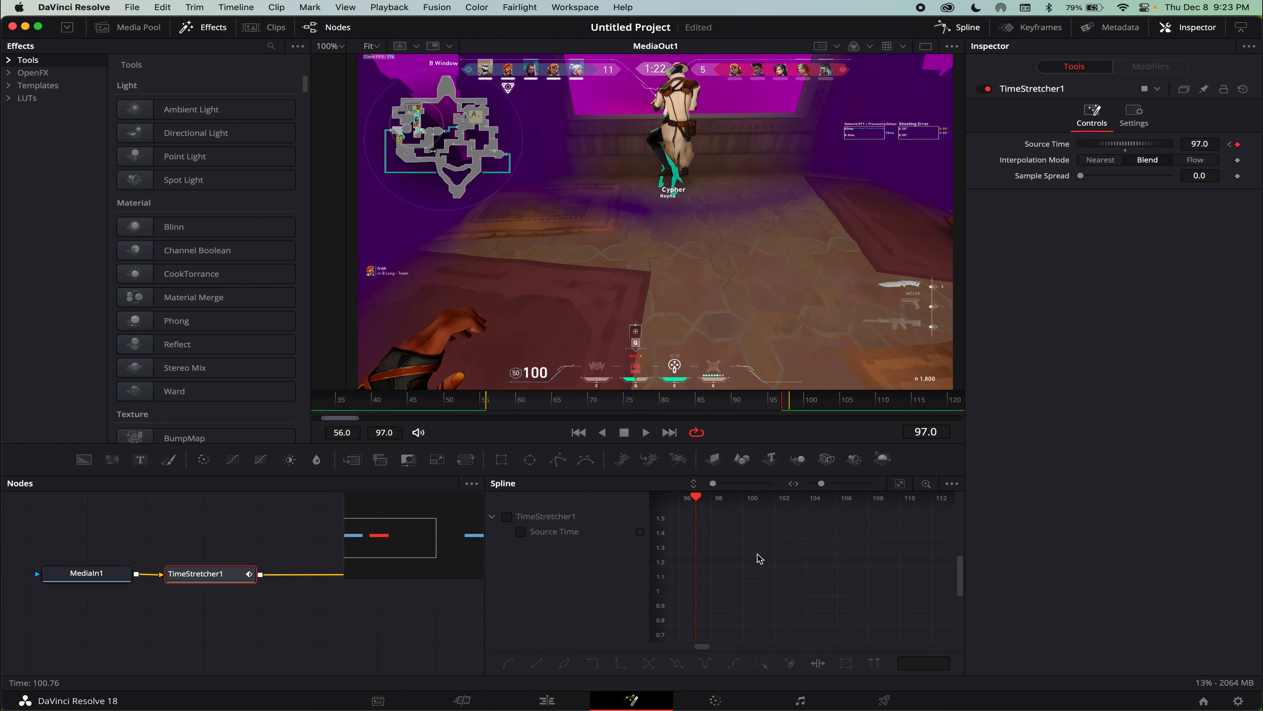
pyautogui.click(536, 534)
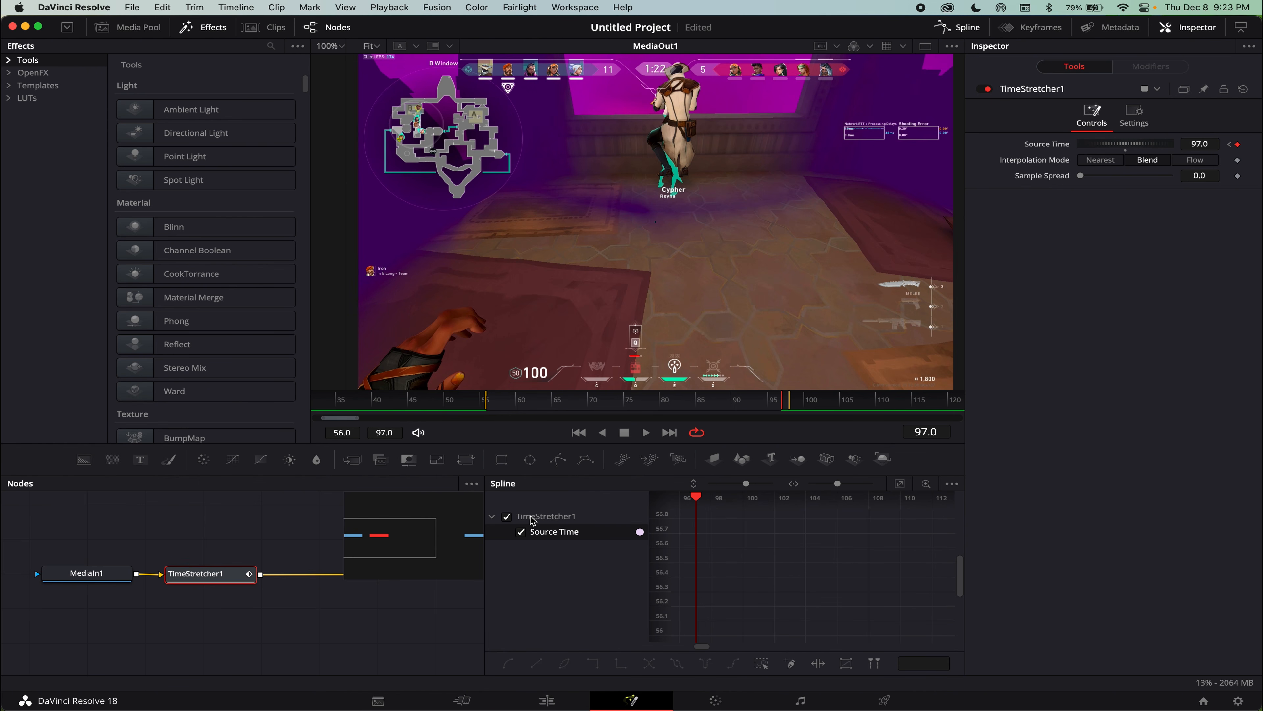
pyautogui.click(900, 483)
# Bend the Source Time curve with its end keyframe handles, steep near frames 56 and 97 and flatter in between.
pyautogui.click(695, 631)
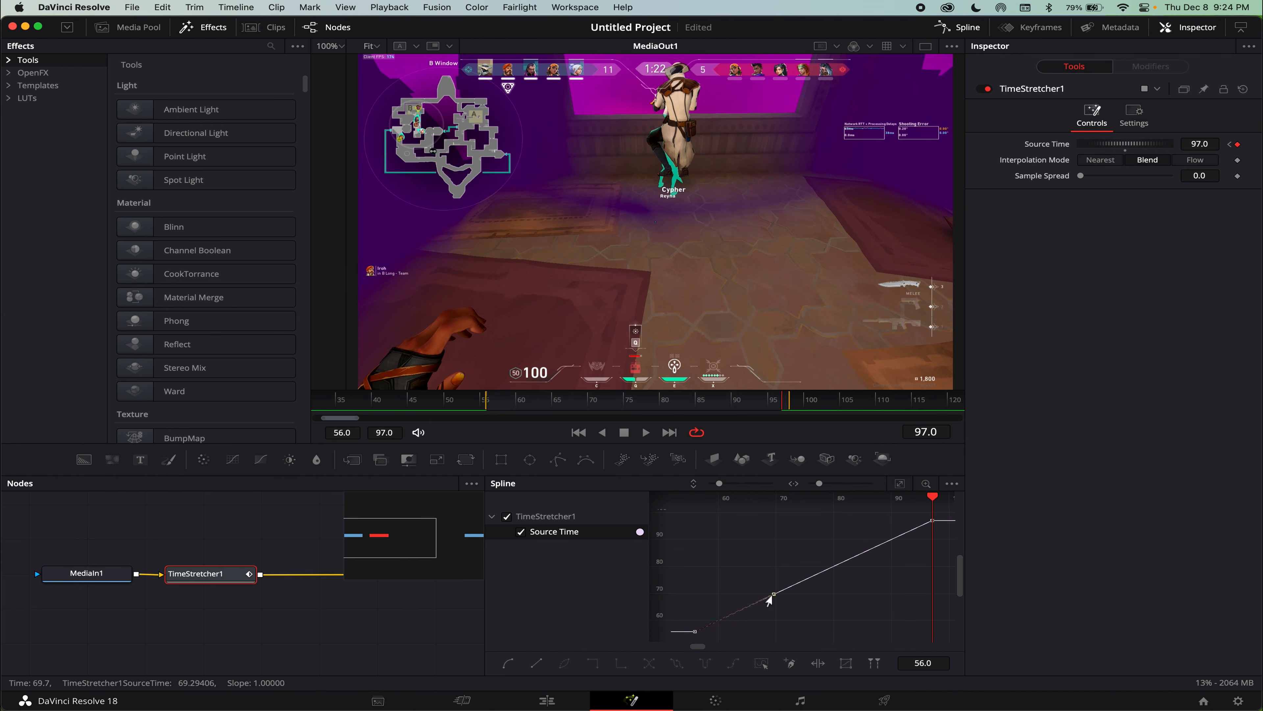
pyautogui.moveTo(770, 601); pyautogui.dragTo(692, 550)
pyautogui.click(931, 520)
pyautogui.moveTo(853, 557); pyautogui.dragTo(925, 574)
# Add a Source Time keyframe at frame 82 with value 81.92412, flatten the curve around it and steepen the end at frame 97.
pyautogui.click(680, 404)
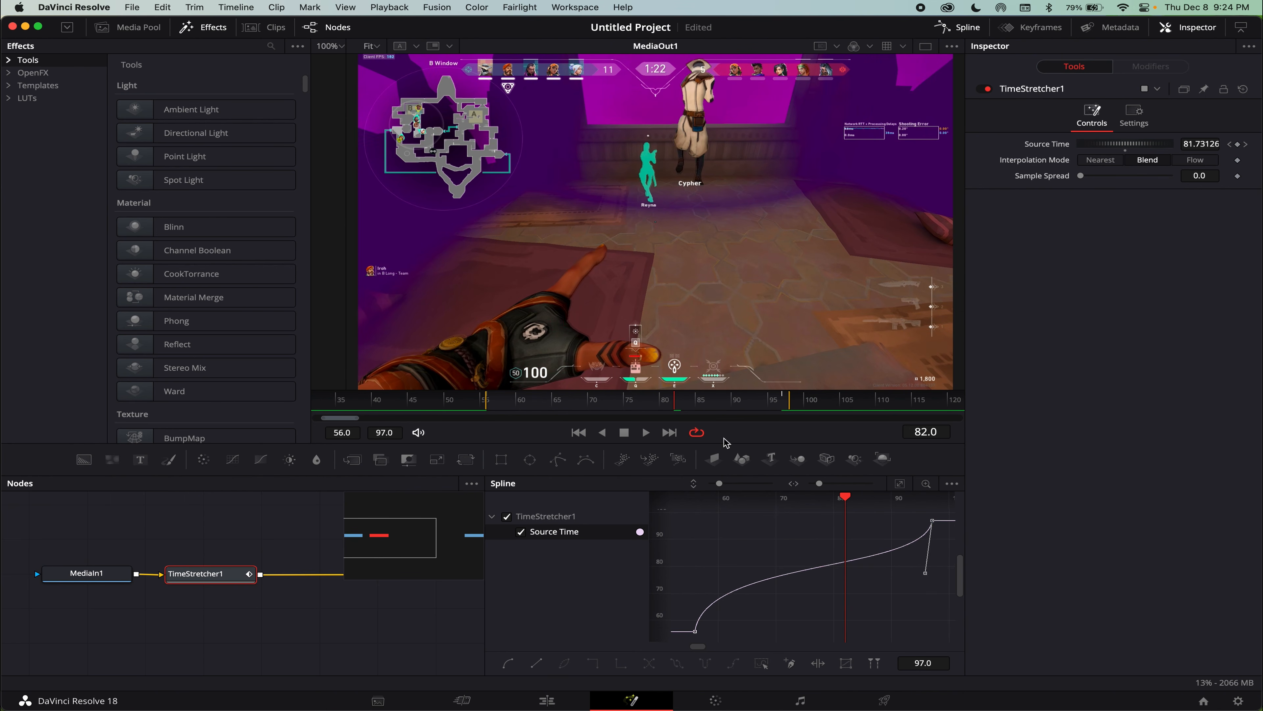
pyautogui.click(844, 562)
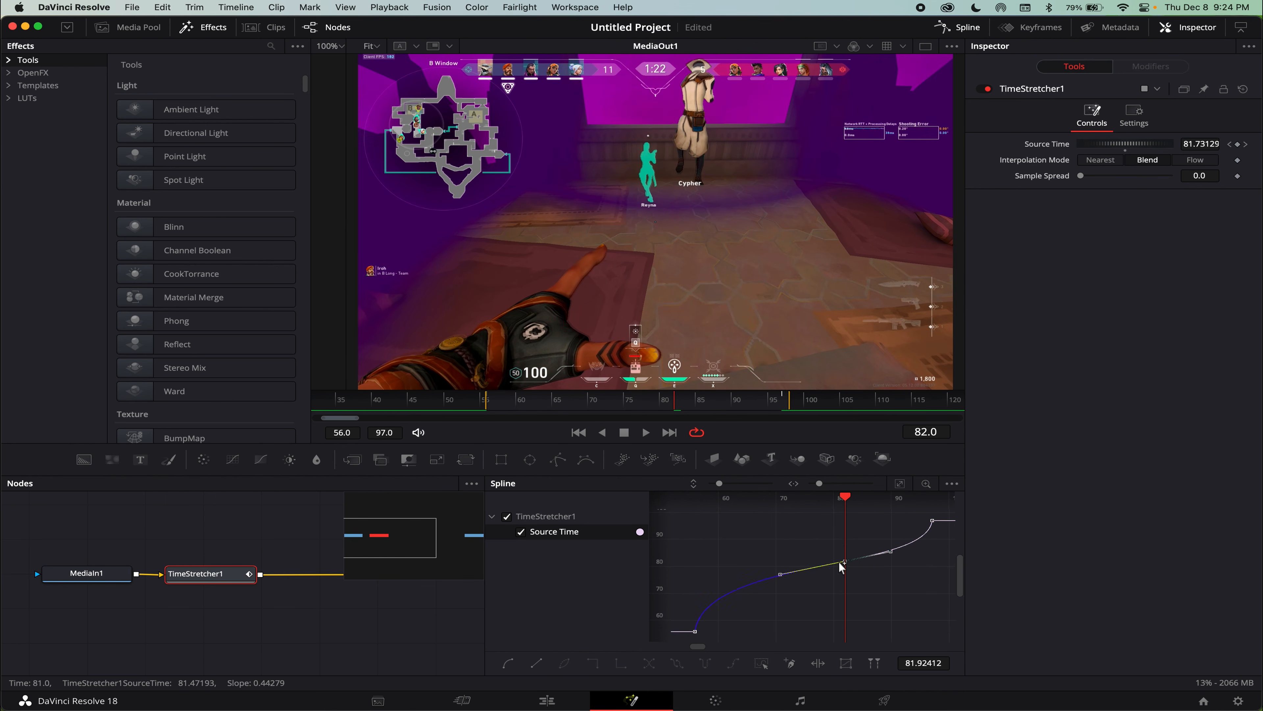
pyautogui.moveTo(887, 555); pyautogui.dragTo(893, 561)
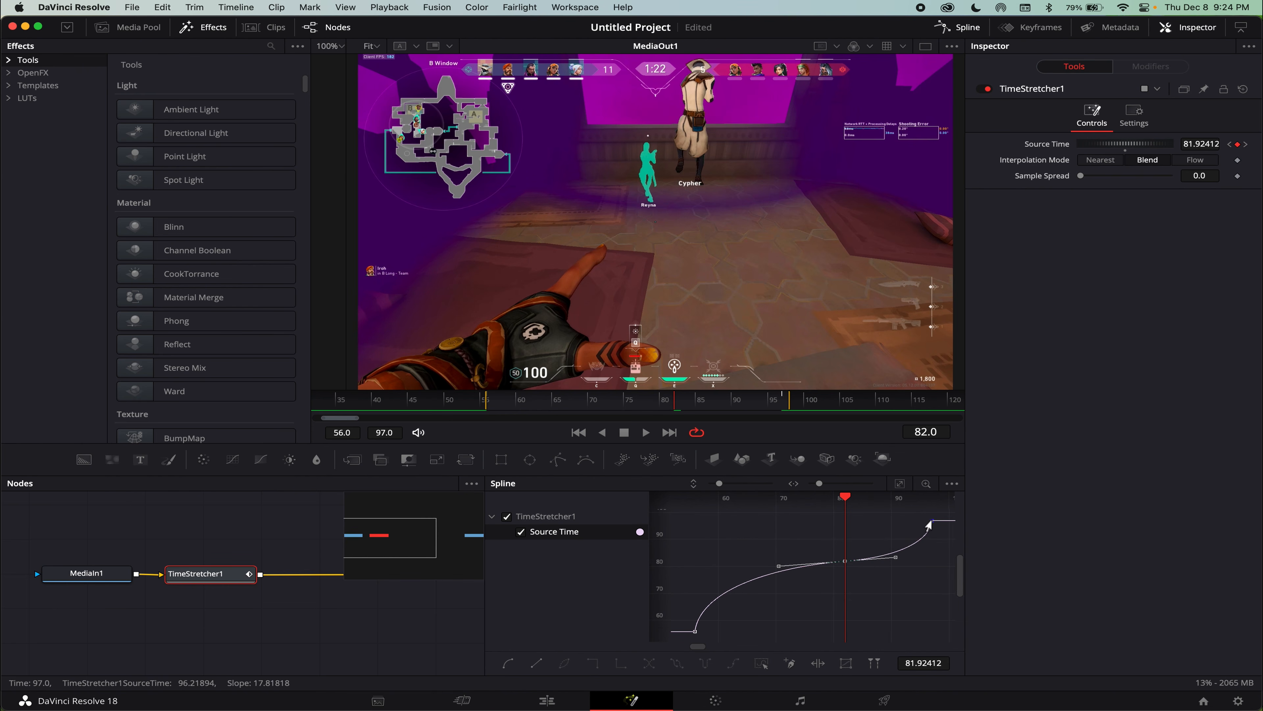
pyautogui.moveTo(928, 524); pyautogui.dragTo(932, 546)
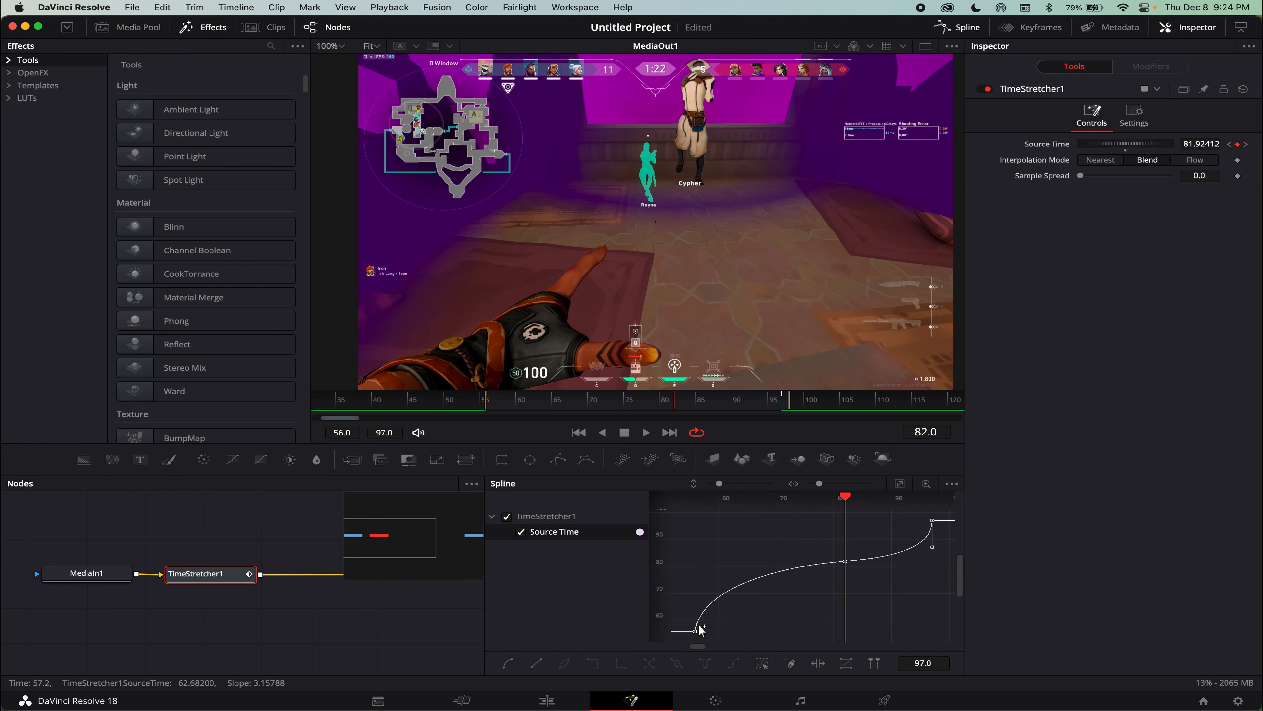
# Play back the retimed piece in Fusion to check the speed ramp.
pyautogui.press('space')
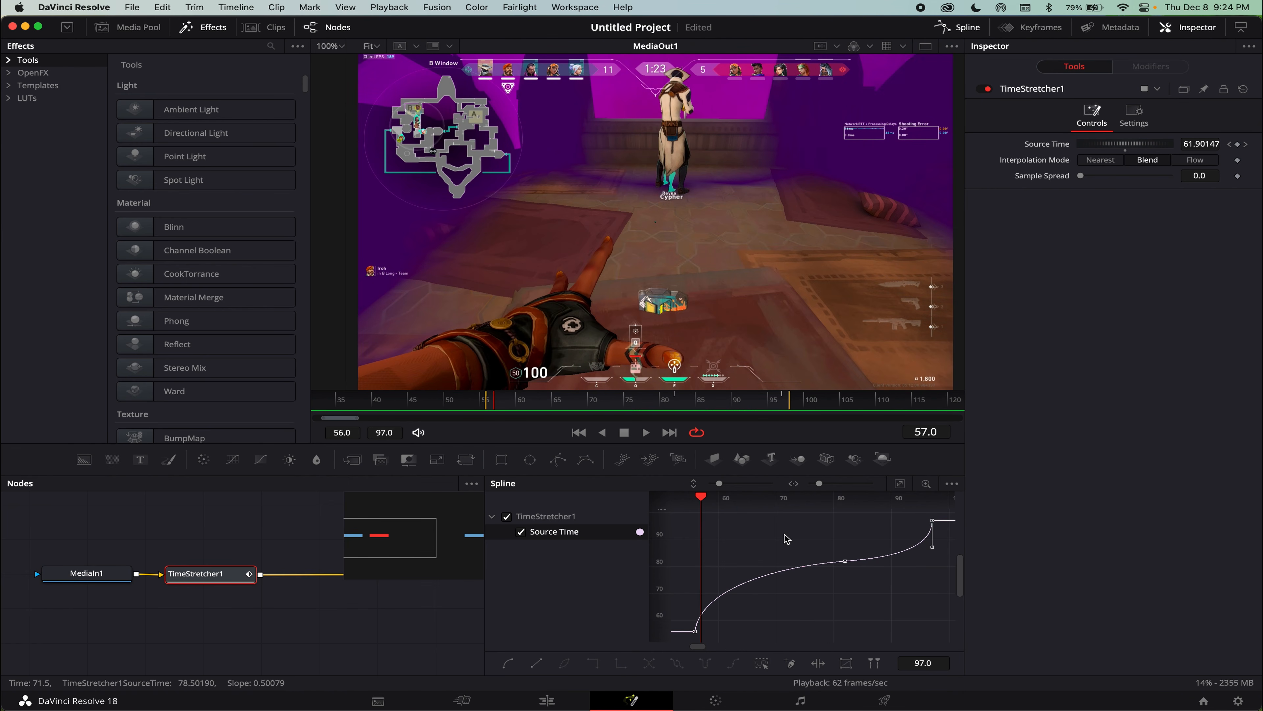
pyautogui.press('space')
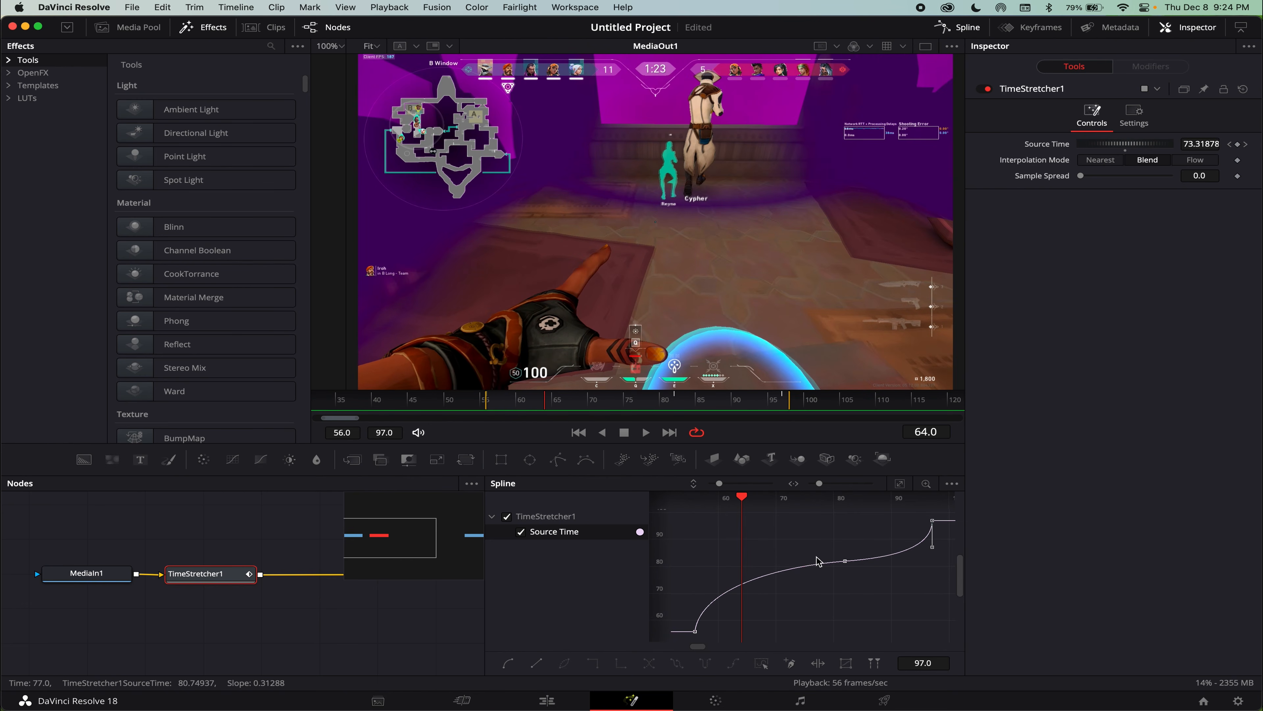
# Lower the Source Time keyframe at frame 82 to about 70 and move the TimeStretcher1 node farther from MediaIn1.
pyautogui.moveTo(840, 564); pyautogui.dragTo(845, 588)
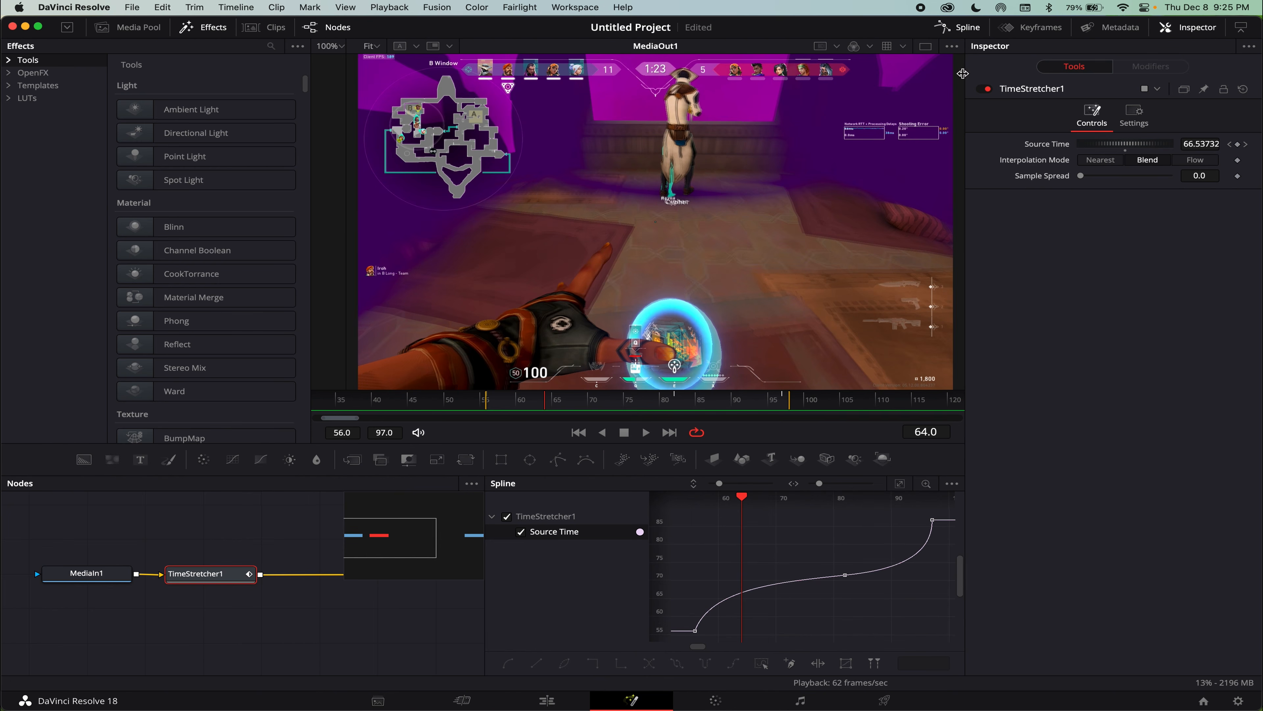
pyautogui.click(953, 34)
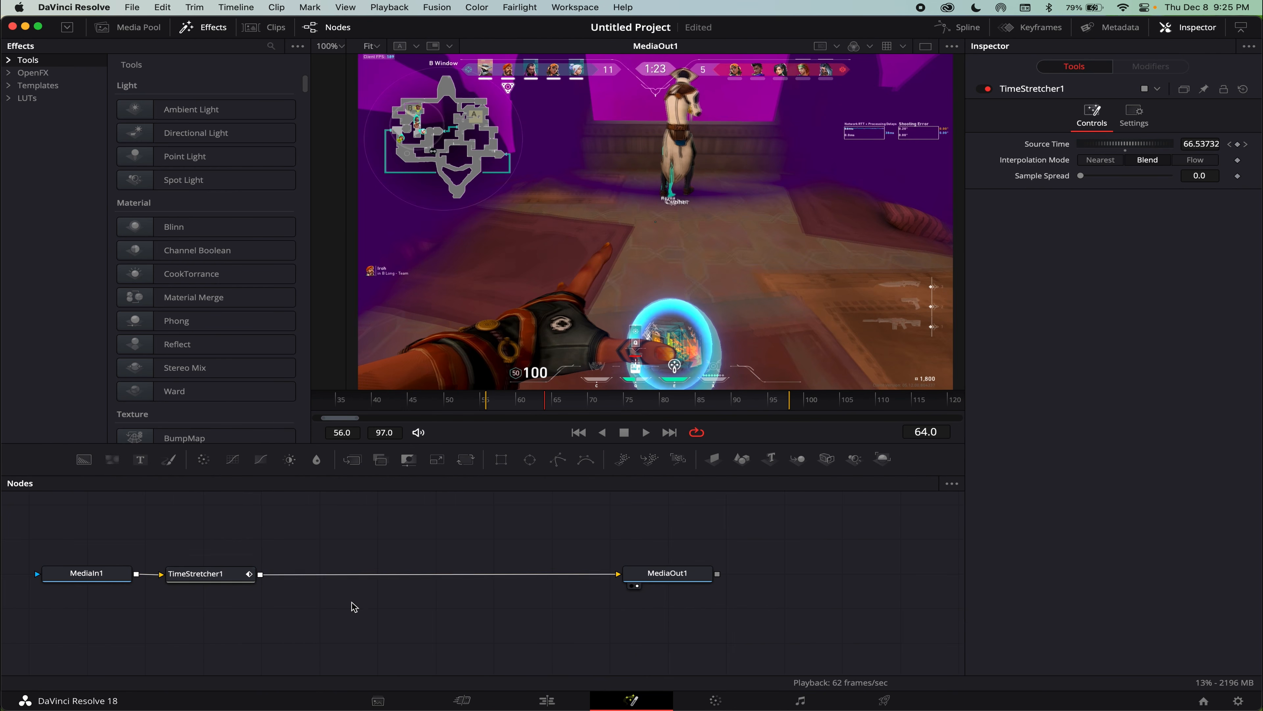
pyautogui.moveTo(220, 585); pyautogui.dragTo(249, 585)
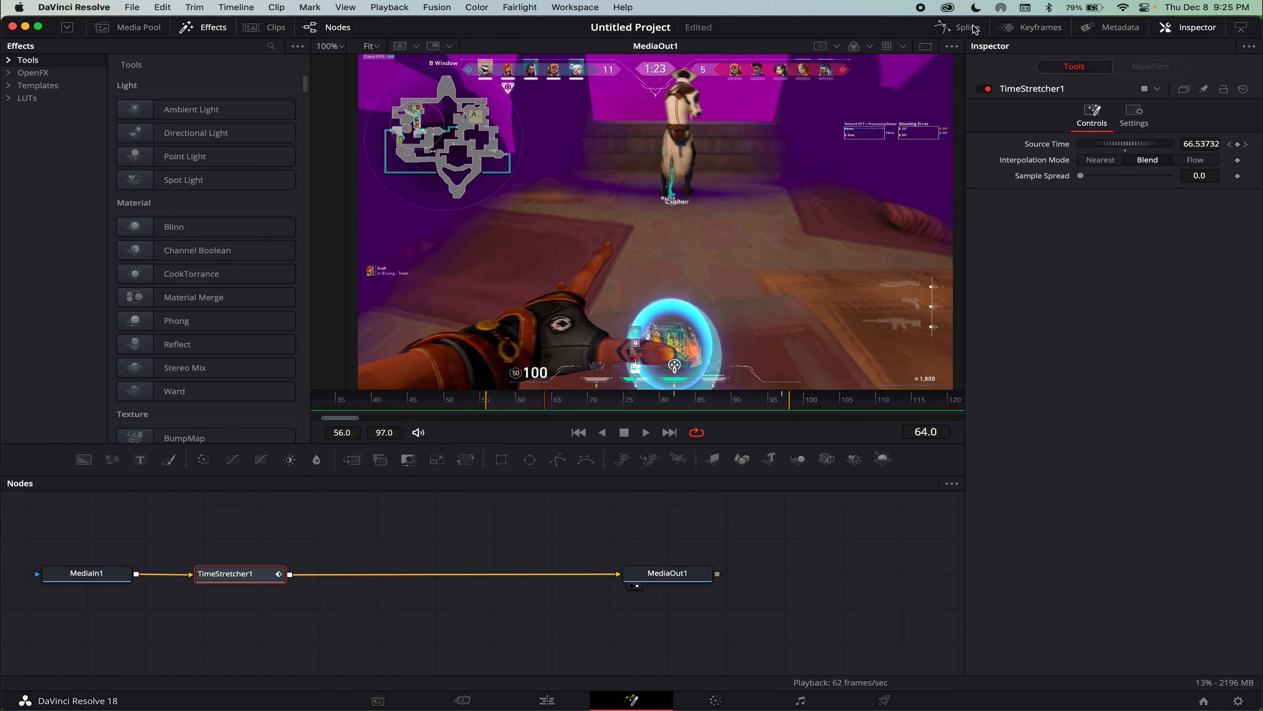
# Raise the extra Source Time keyframe just past frame 97 to about 94 so the curve ends steeply.
pyautogui.click(957, 27)
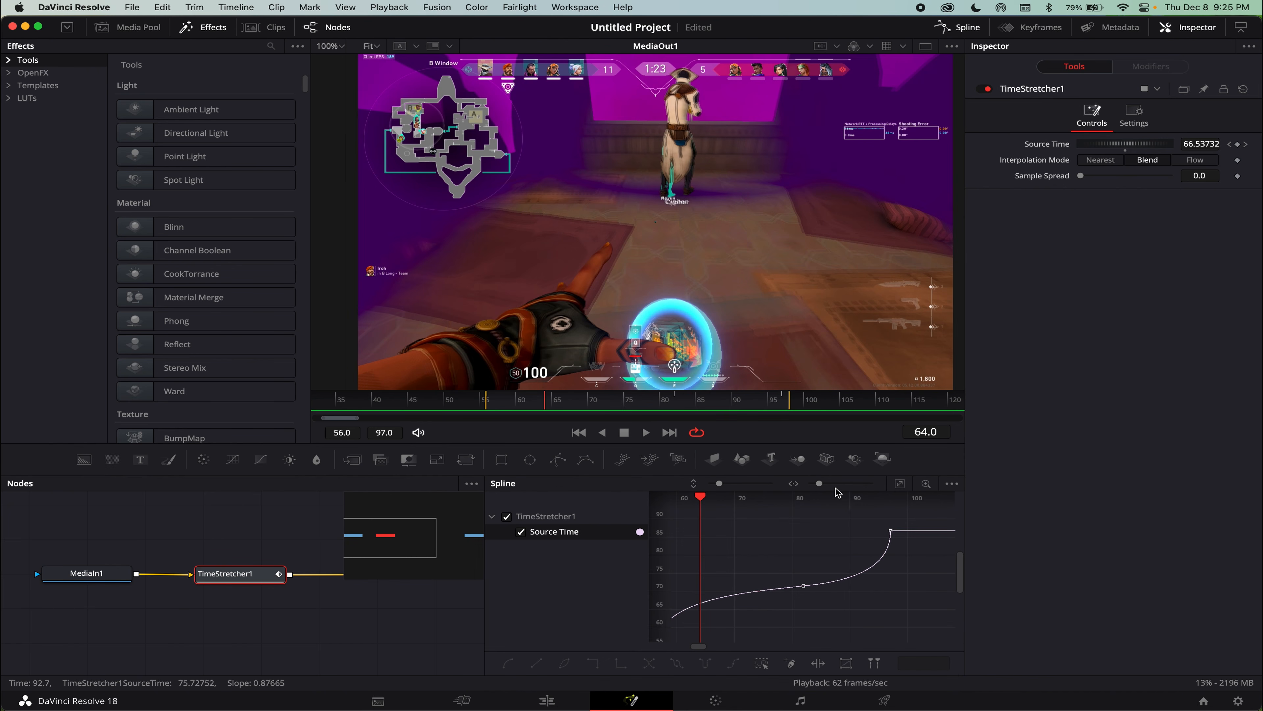
pyautogui.click(886, 537)
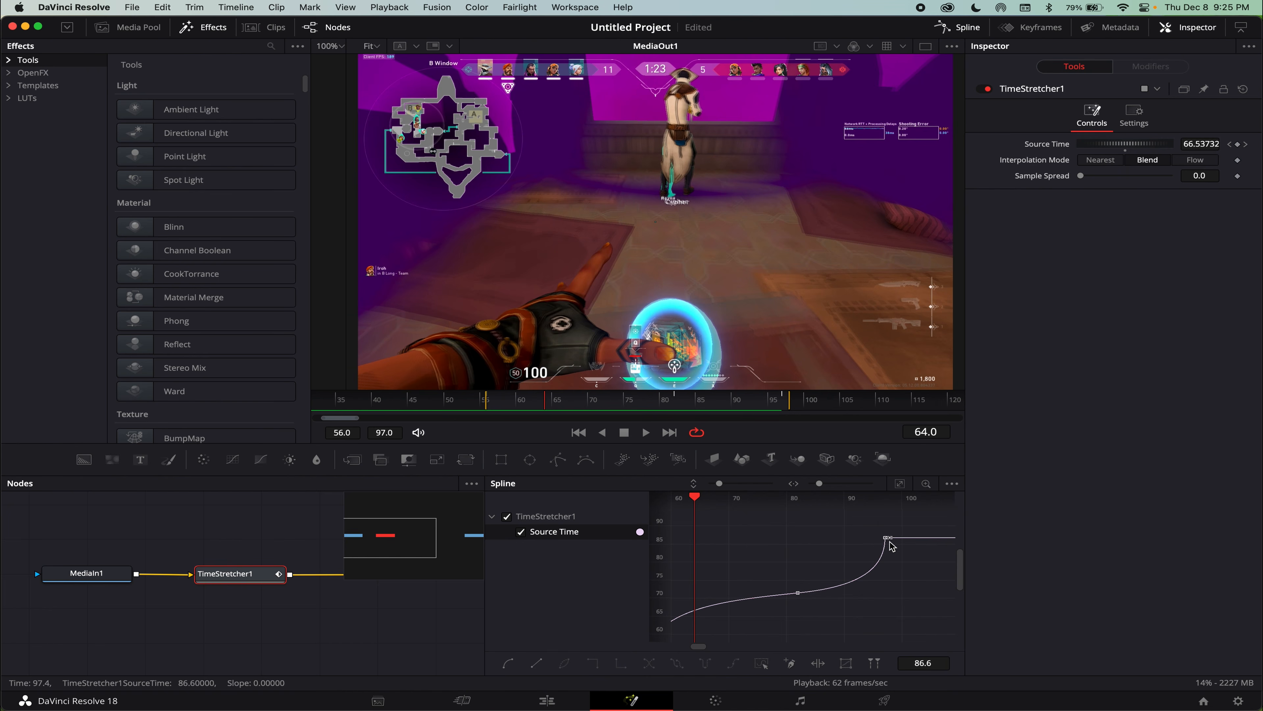
pyautogui.moveTo(886, 538); pyautogui.dragTo(887, 513)
pyautogui.hscroll(-1, 897, 535)
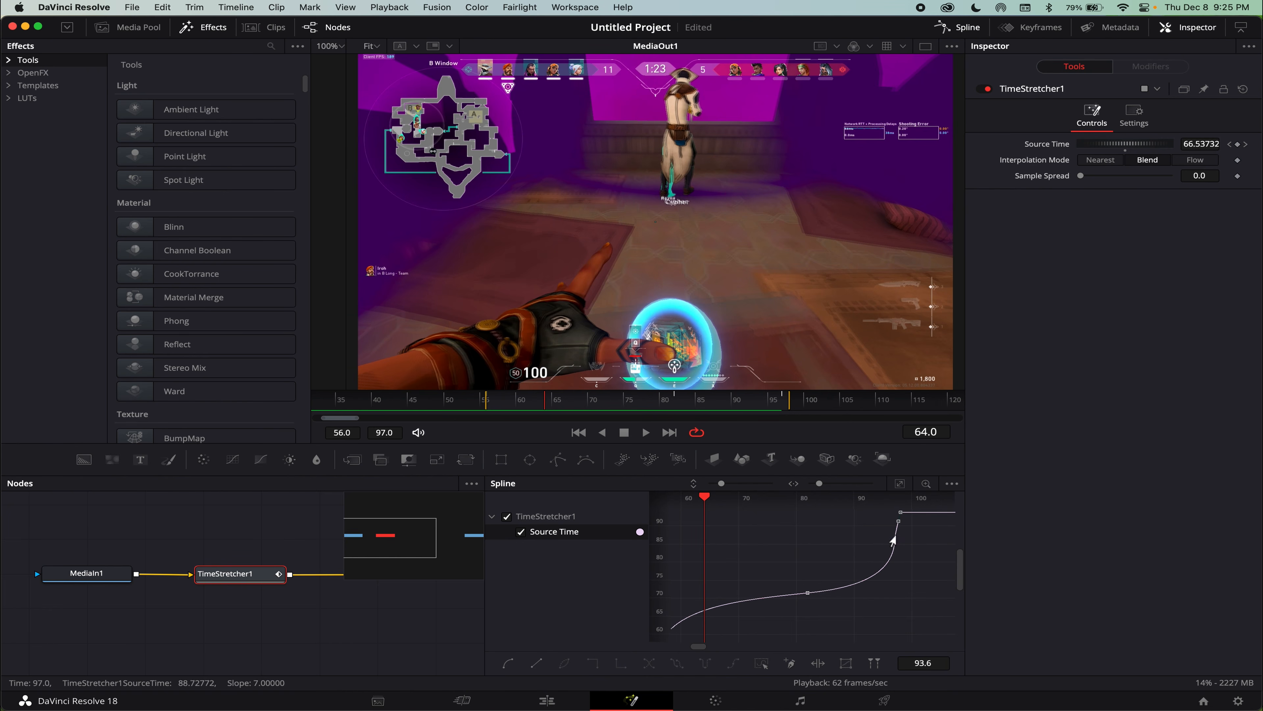
pyautogui.moveTo(896, 518); pyautogui.dragTo(895, 539)
pyautogui.click(787, 401)
pyautogui.press('Right')
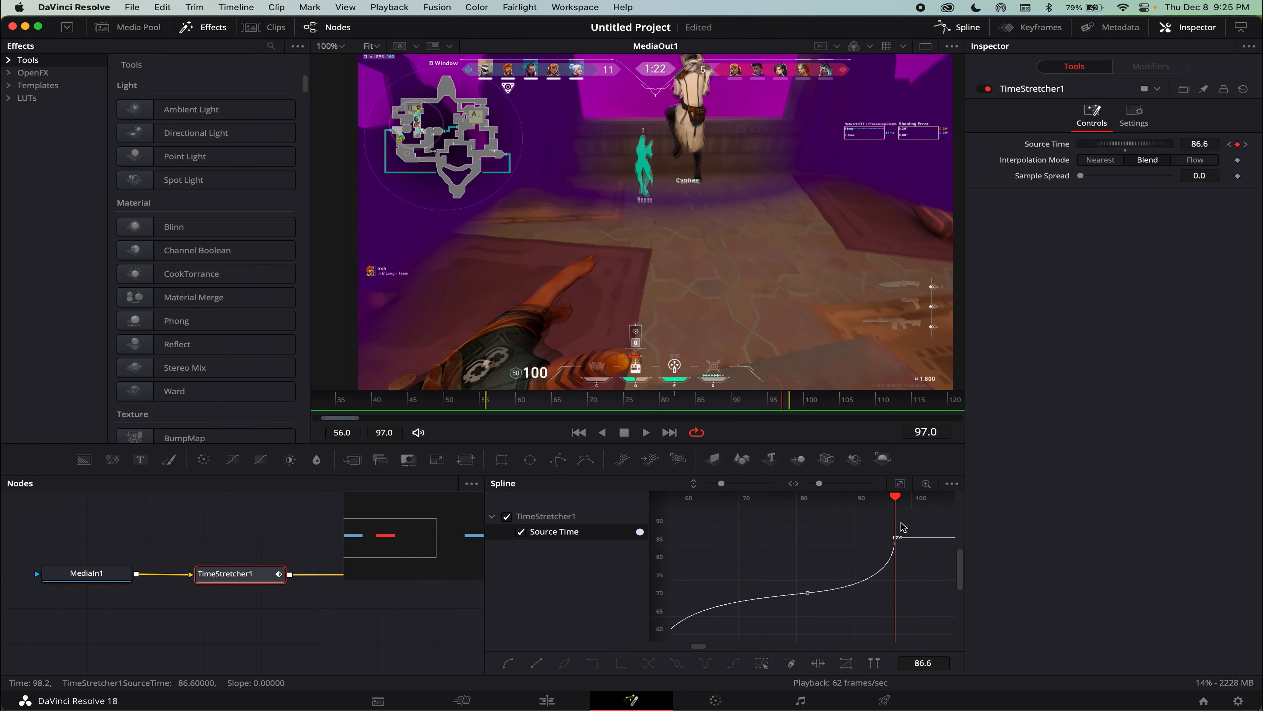
pyautogui.moveTo(898, 539); pyautogui.dragTo(899, 511)
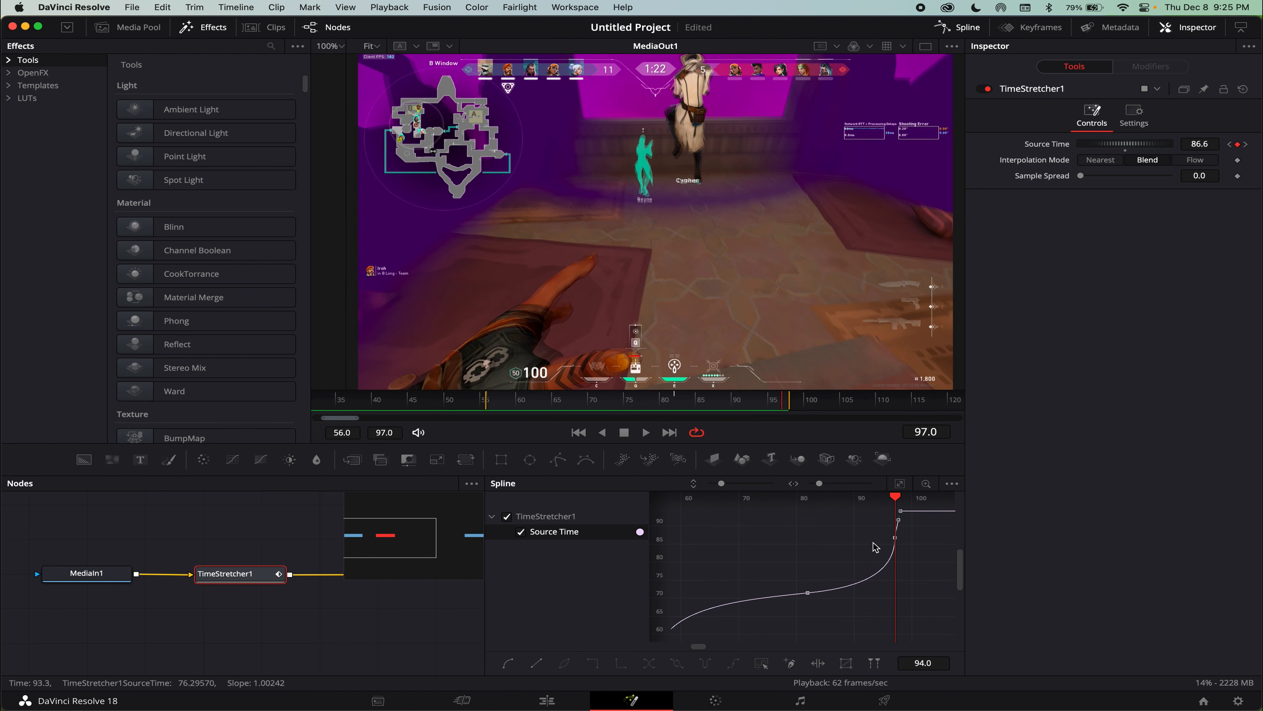
# Add a Transform node directly after TimeStretcher1.
pyautogui.press('Left')
pyautogui.press('Left')
pyautogui.press('Left')
pyautogui.press('Left')
pyautogui.press('Left')
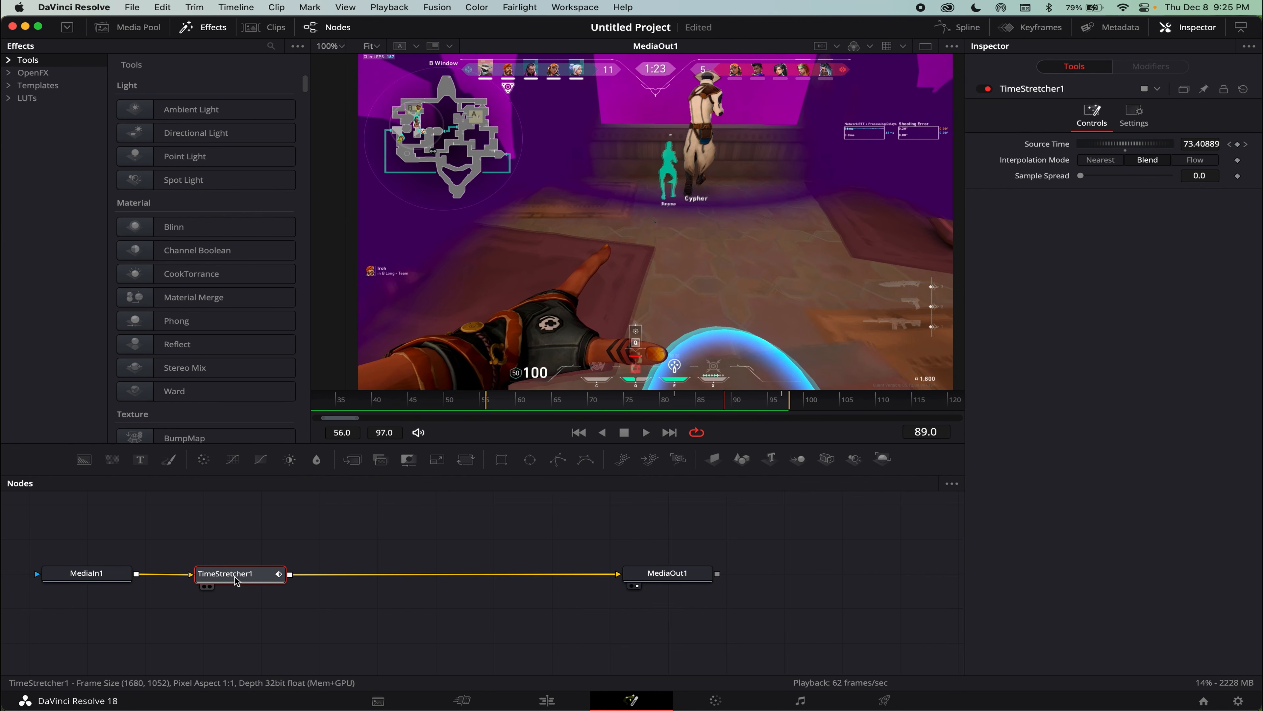
pyautogui.press('super+v')
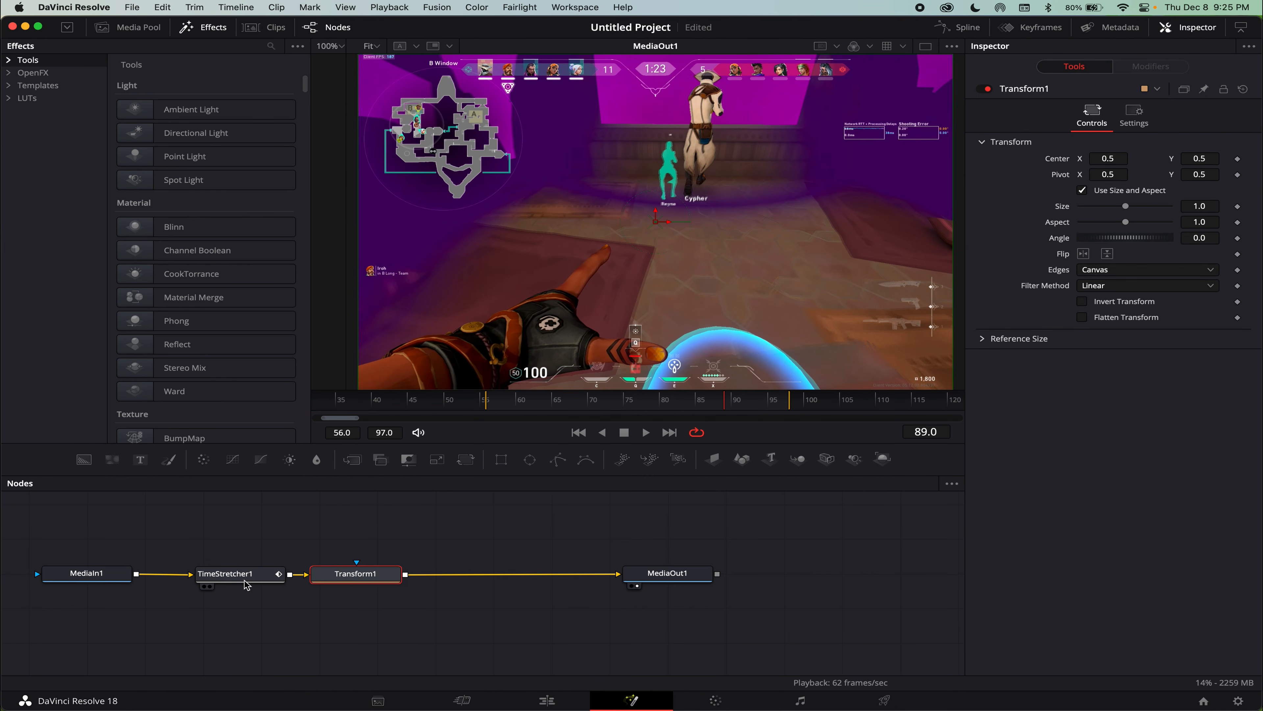
# Keyframe the Transform1 Size at 1.32 on frame 56 and 1.0 on frame 97.
pyautogui.click(579, 435)
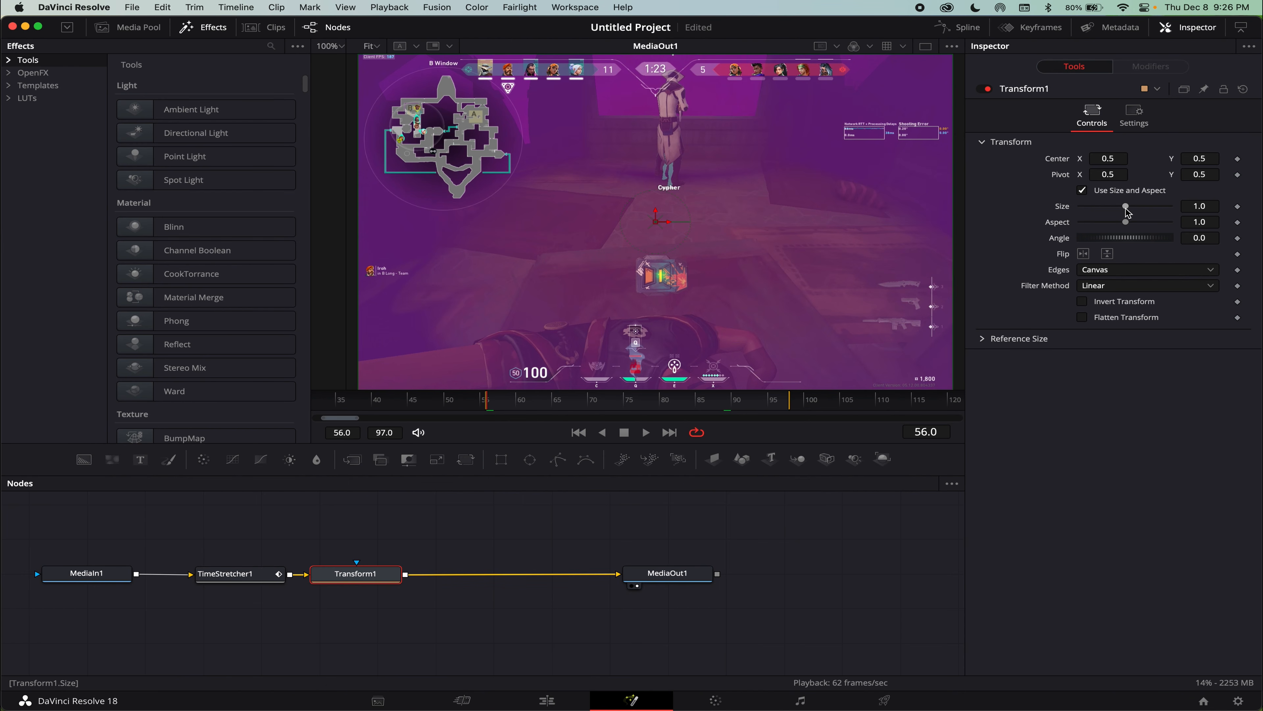
pyautogui.moveTo(1126, 209); pyautogui.dragTo(1129, 209)
pyautogui.click(1237, 207)
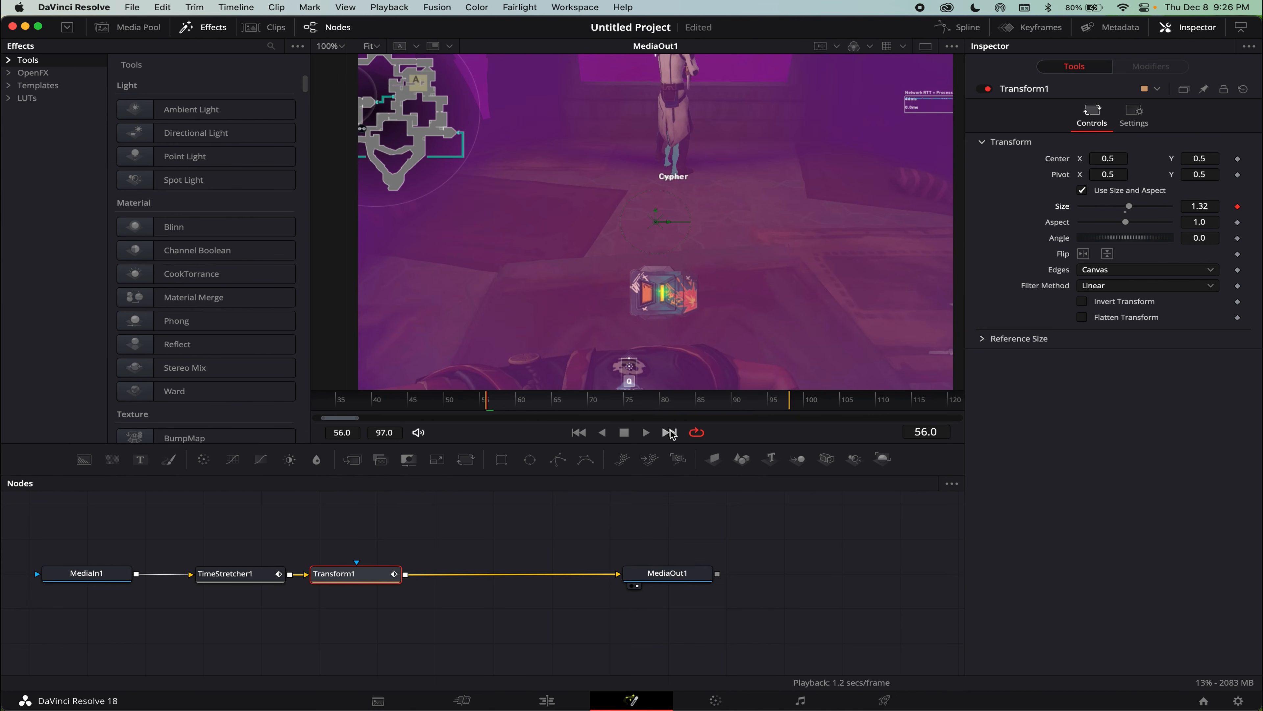
pyautogui.press('space')
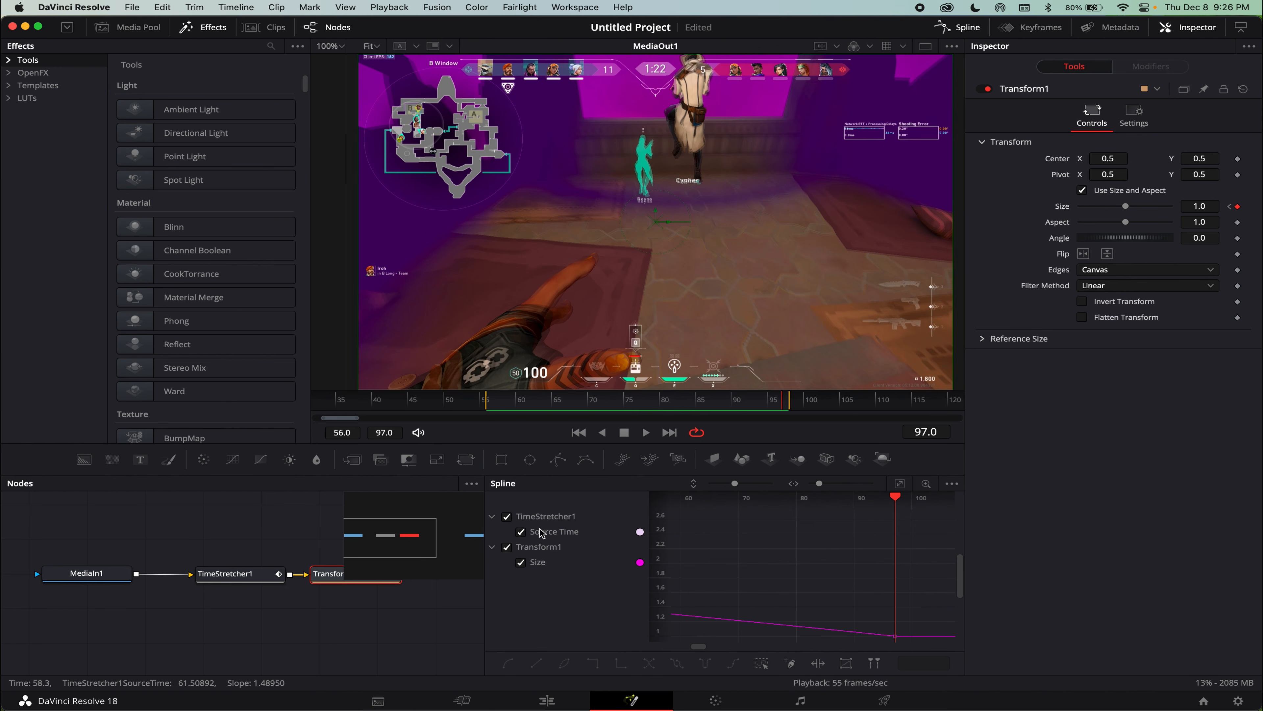
# Show only the Size curve, start it at 1.102 and bend it to drop steeply after frame 56 and flatten toward frame 97.
pyautogui.click(521, 531)
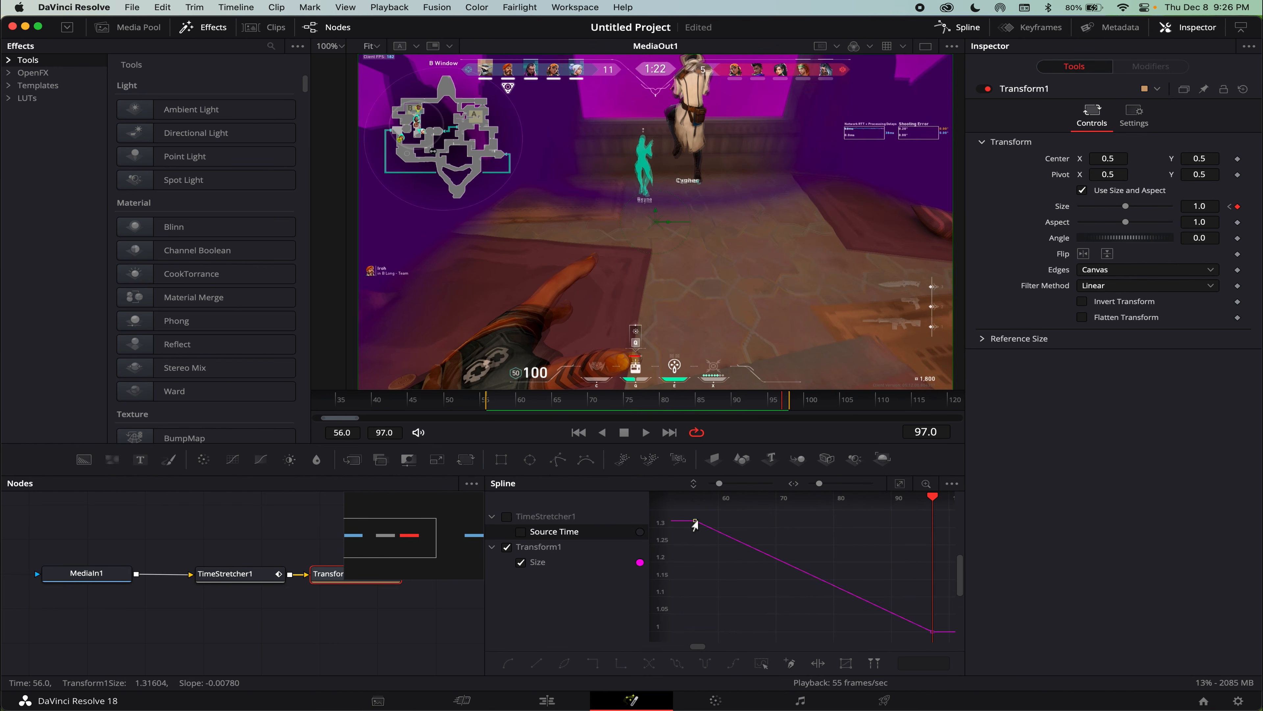
pyautogui.click(695, 521)
pyautogui.moveTo(774, 558); pyautogui.dragTo(705, 596)
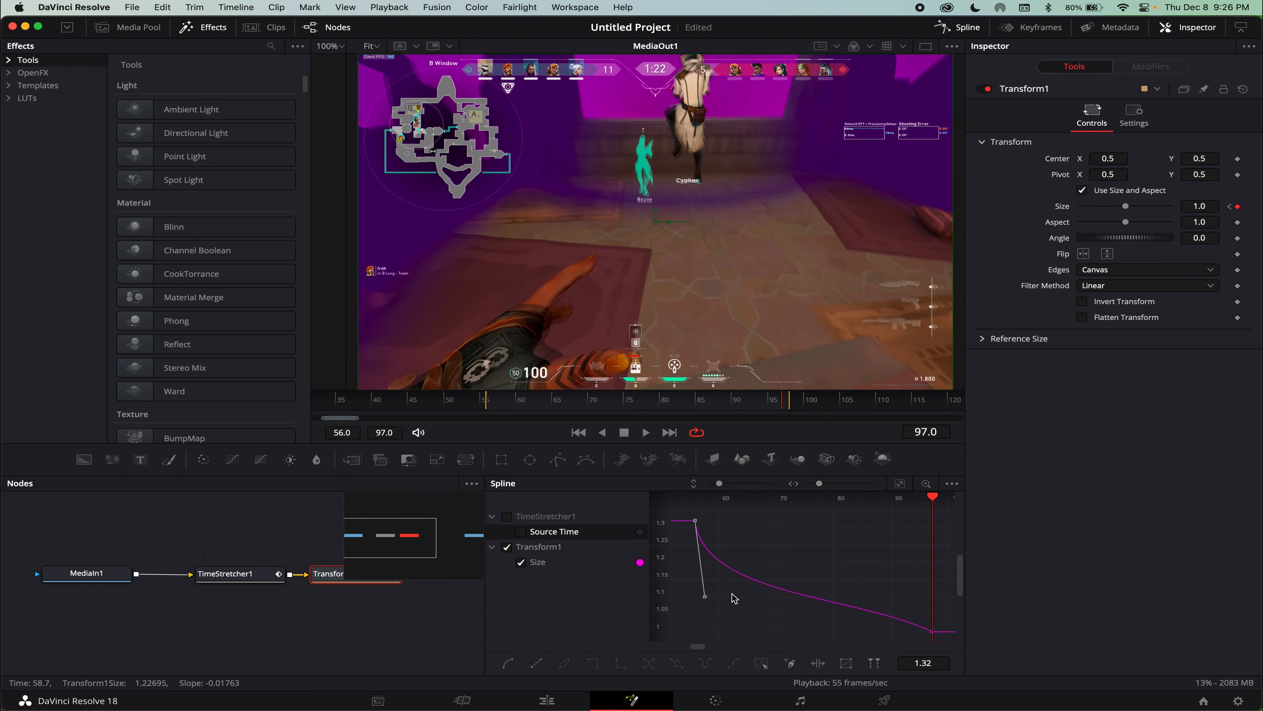
pyautogui.click(933, 632)
pyautogui.press('space')
pyautogui.moveTo(932, 637); pyautogui.dragTo(712, 598)
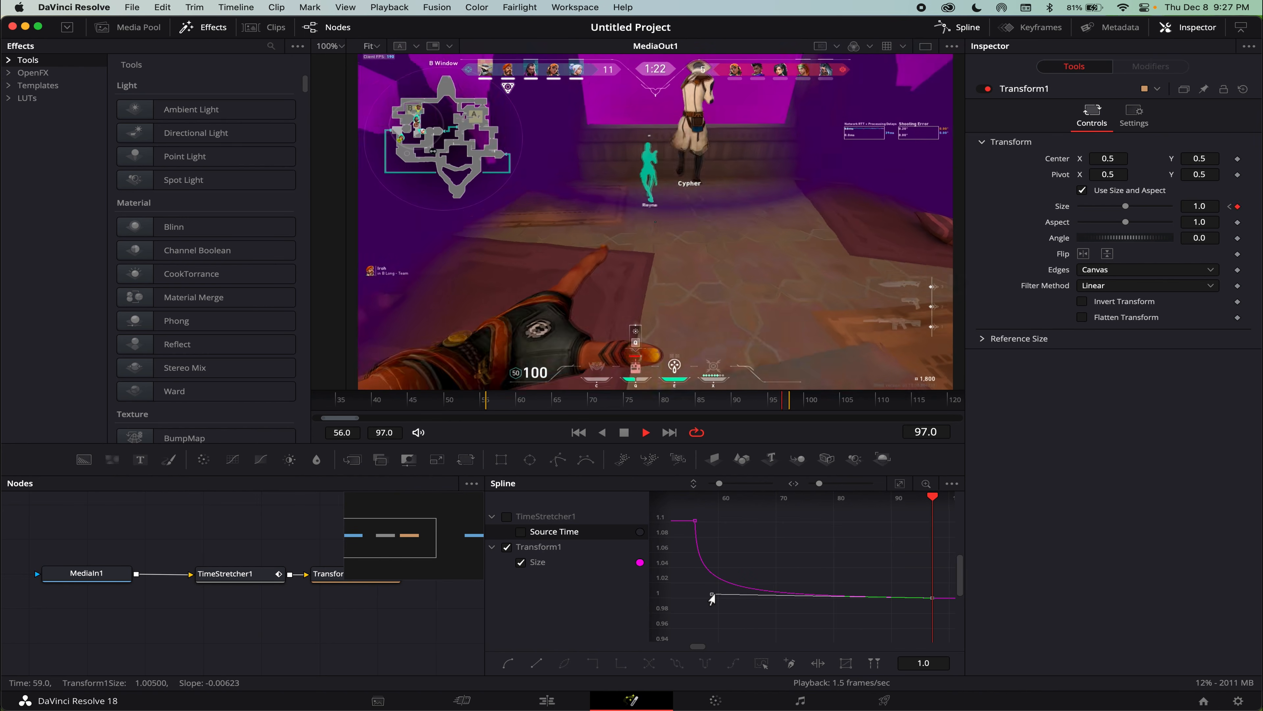
pyautogui.press('space')
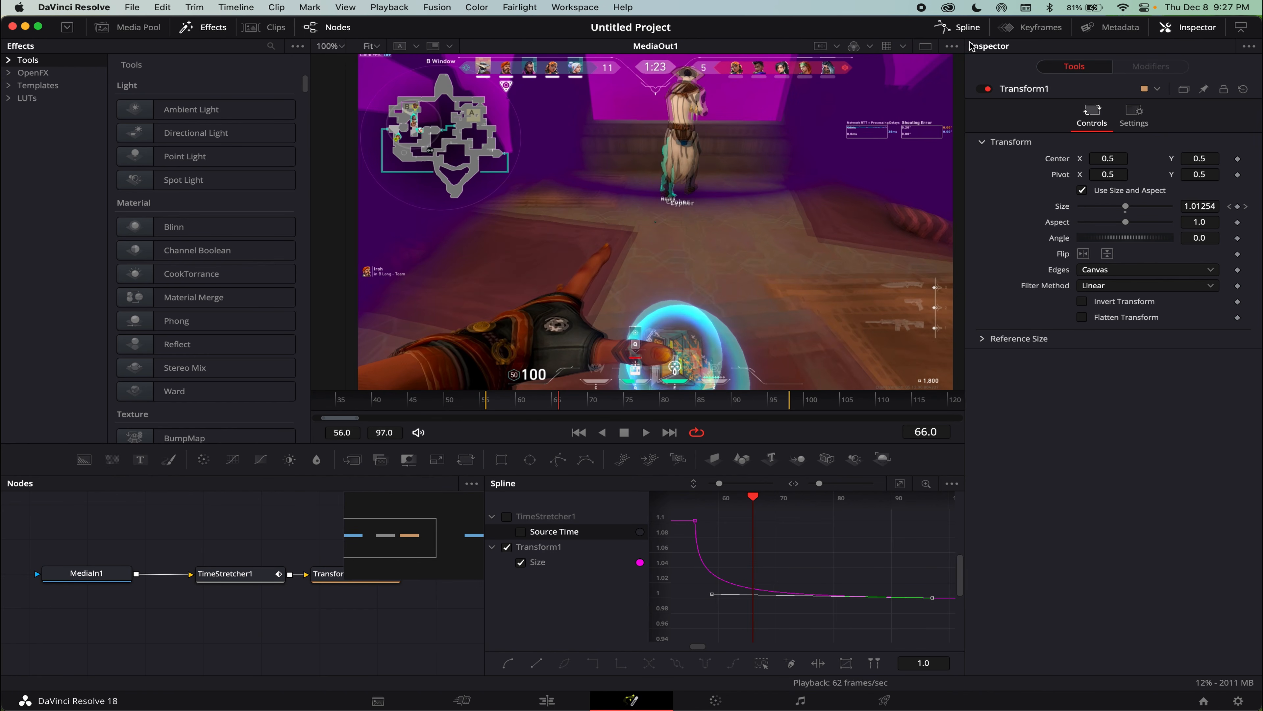
# Keyframe the Transform1 Angle from -1.0 at frame 56 to 0.0 at frame 97 and set Edges to Mirror.
pyautogui.click(957, 27)
pyautogui.click(580, 433)
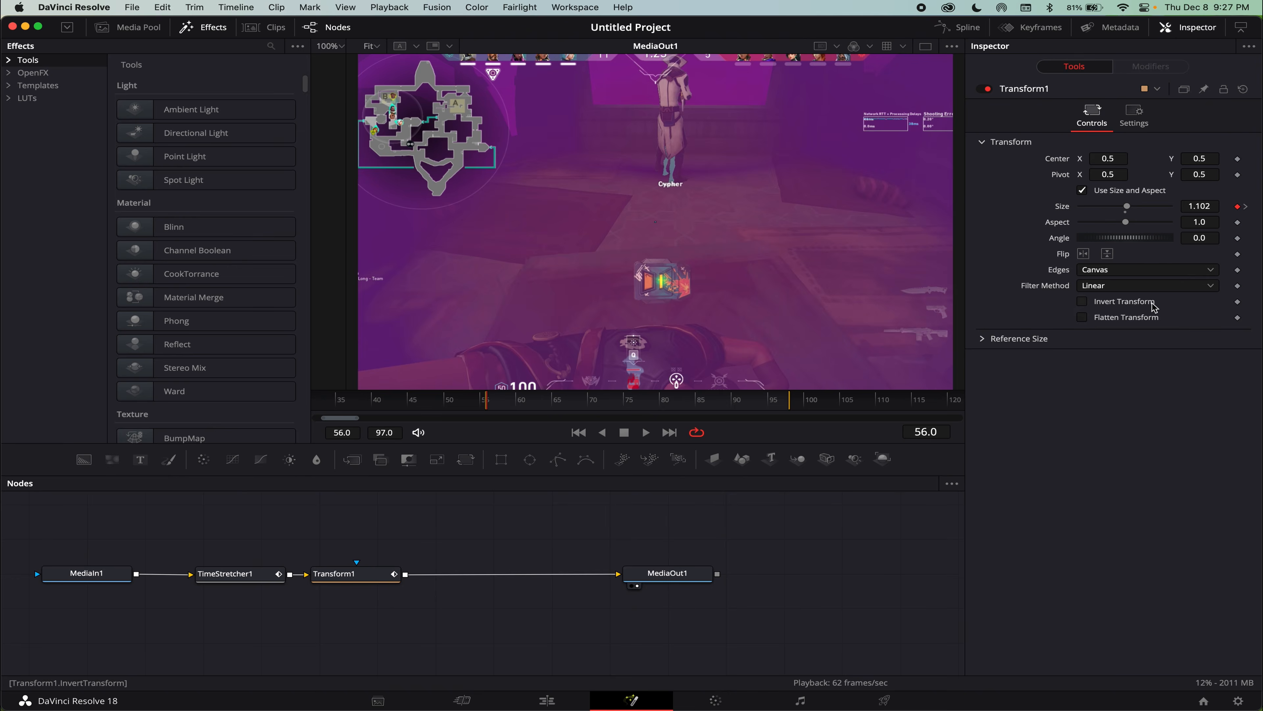
pyautogui.moveTo(1160, 240); pyautogui.dragTo(1162, 241)
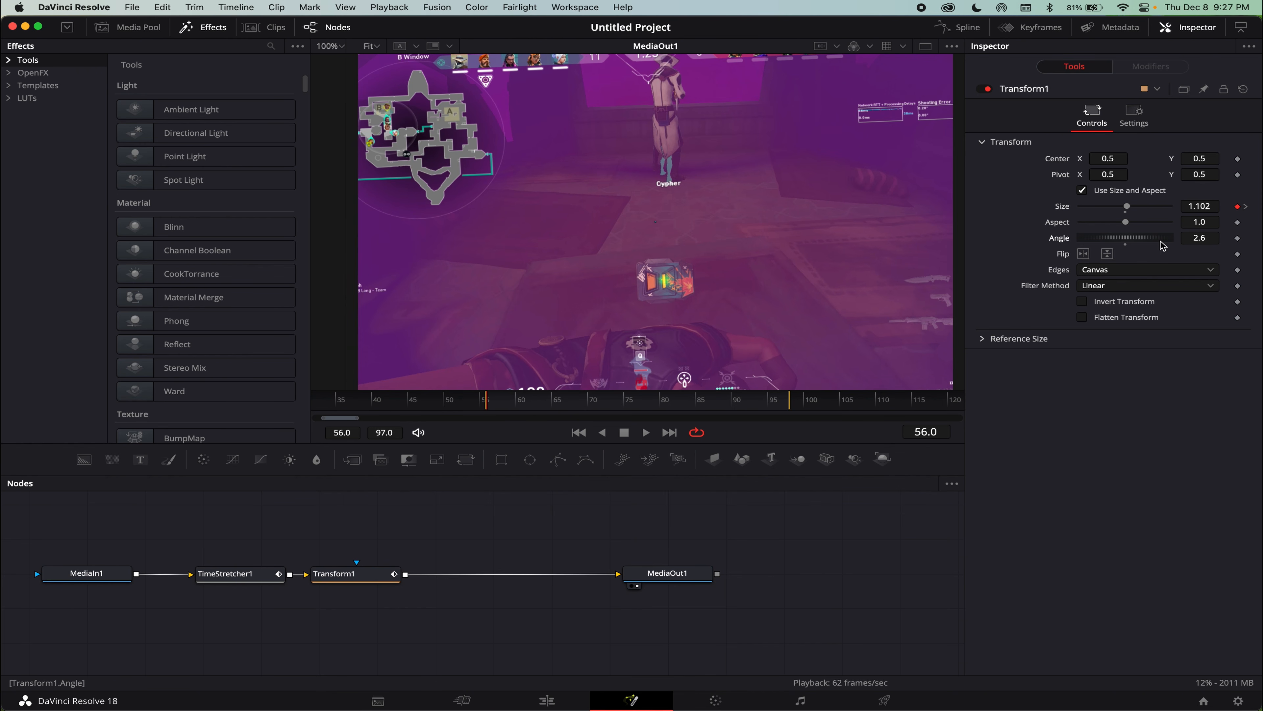
pyautogui.click(1114, 272)
pyautogui.click(1099, 326)
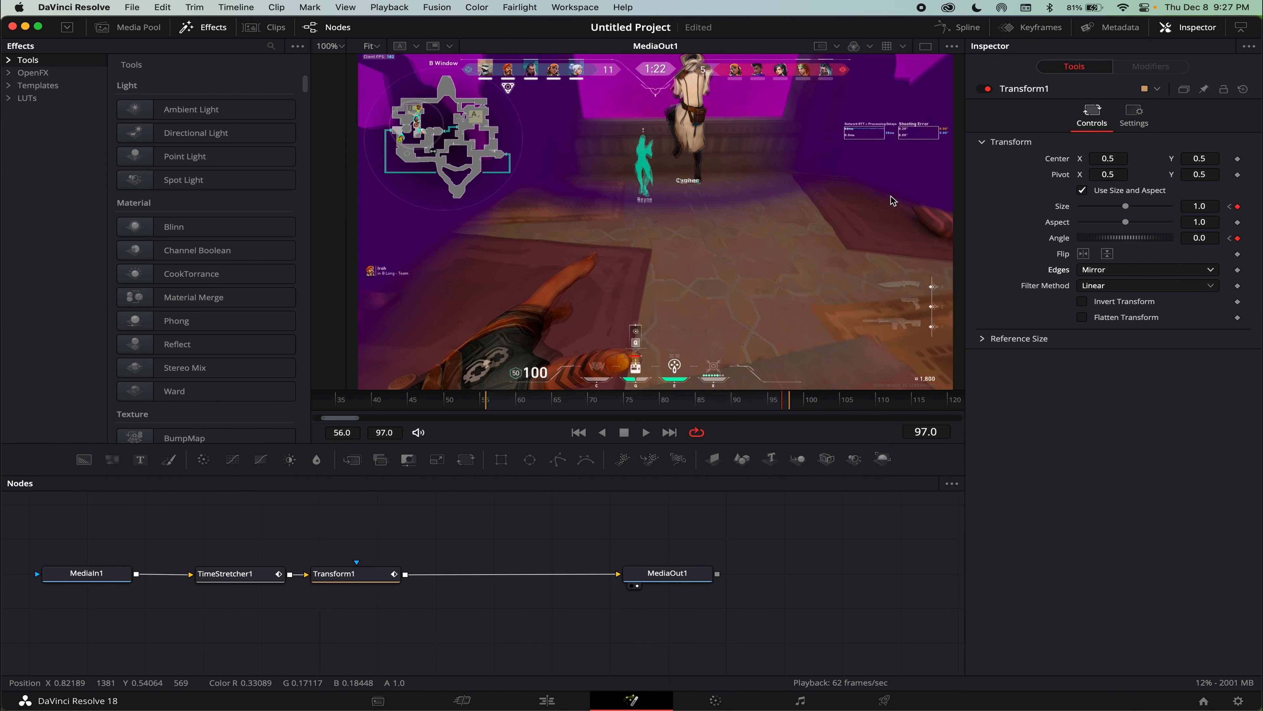
# Bend the Angle curve to rise steeply after frame 56 and flatten out toward frame 97.
pyautogui.click(951, 27)
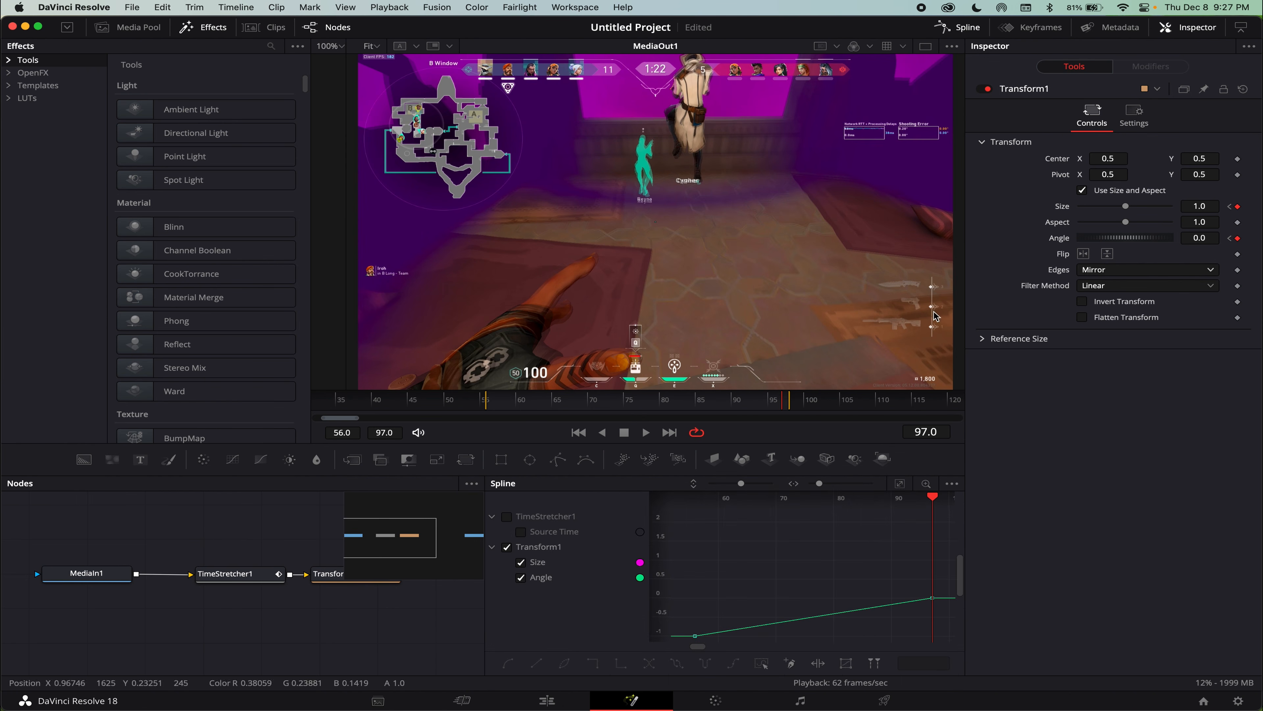
pyautogui.moveTo(774, 593); pyautogui.dragTo(696, 521)
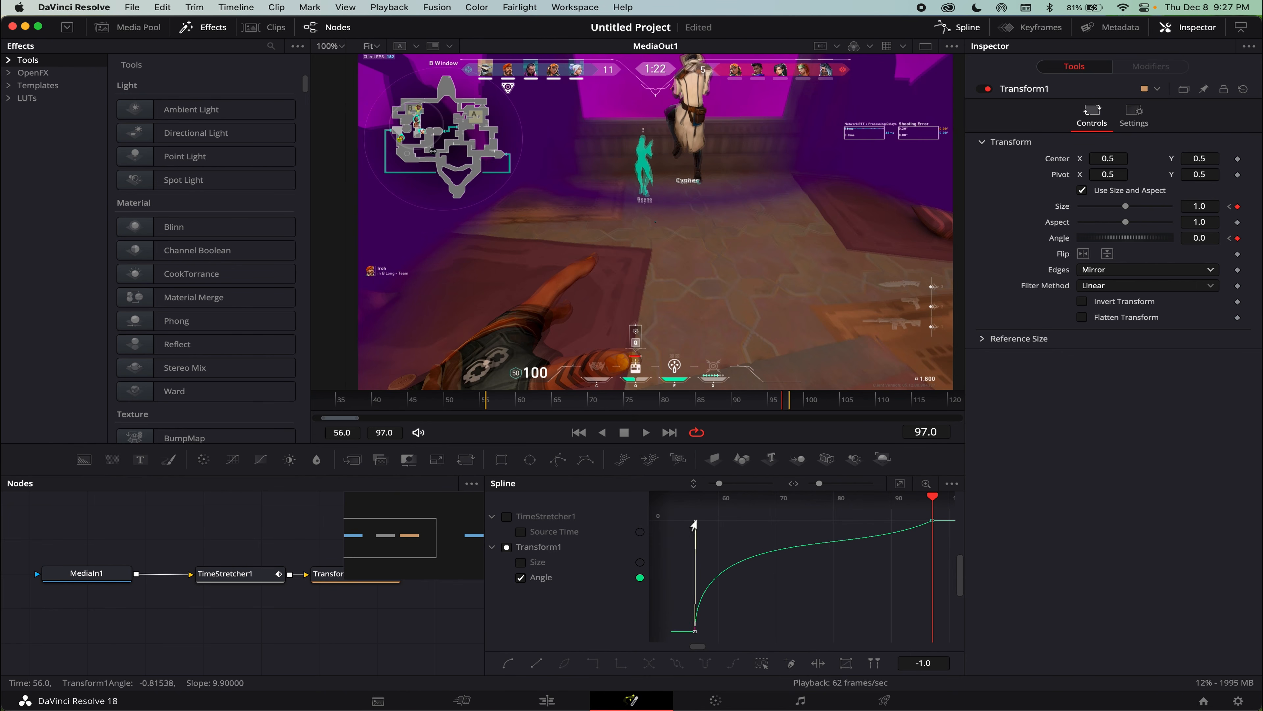
pyautogui.click(932, 522)
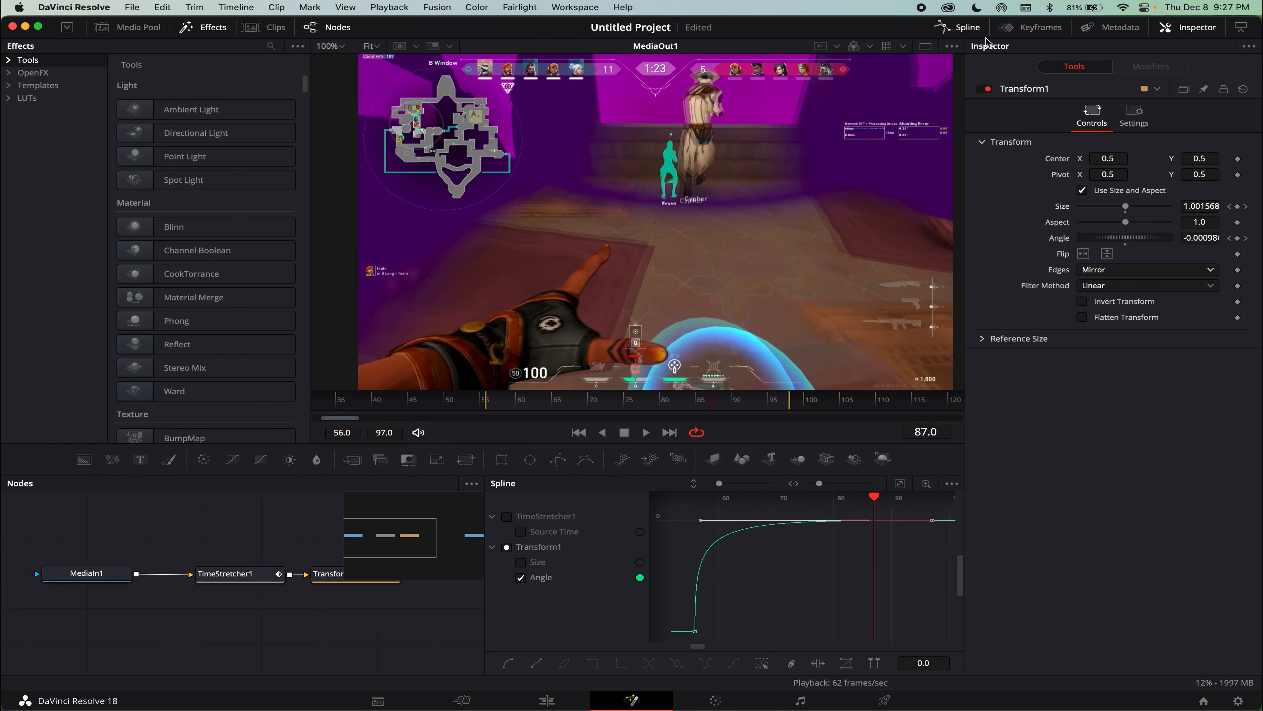
pyautogui.click(968, 29)
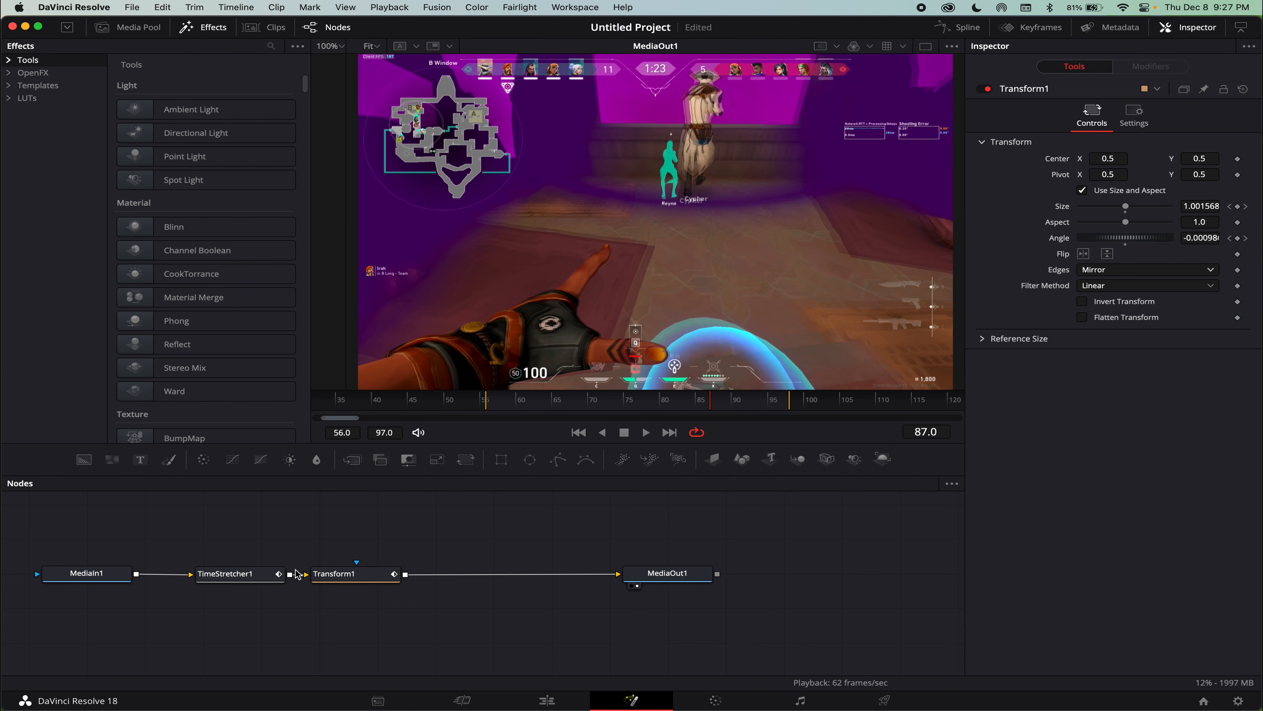
# Add an Optical Flow node after MediaIn1 and a second one after Transform1.
pyautogui.click(87, 573)
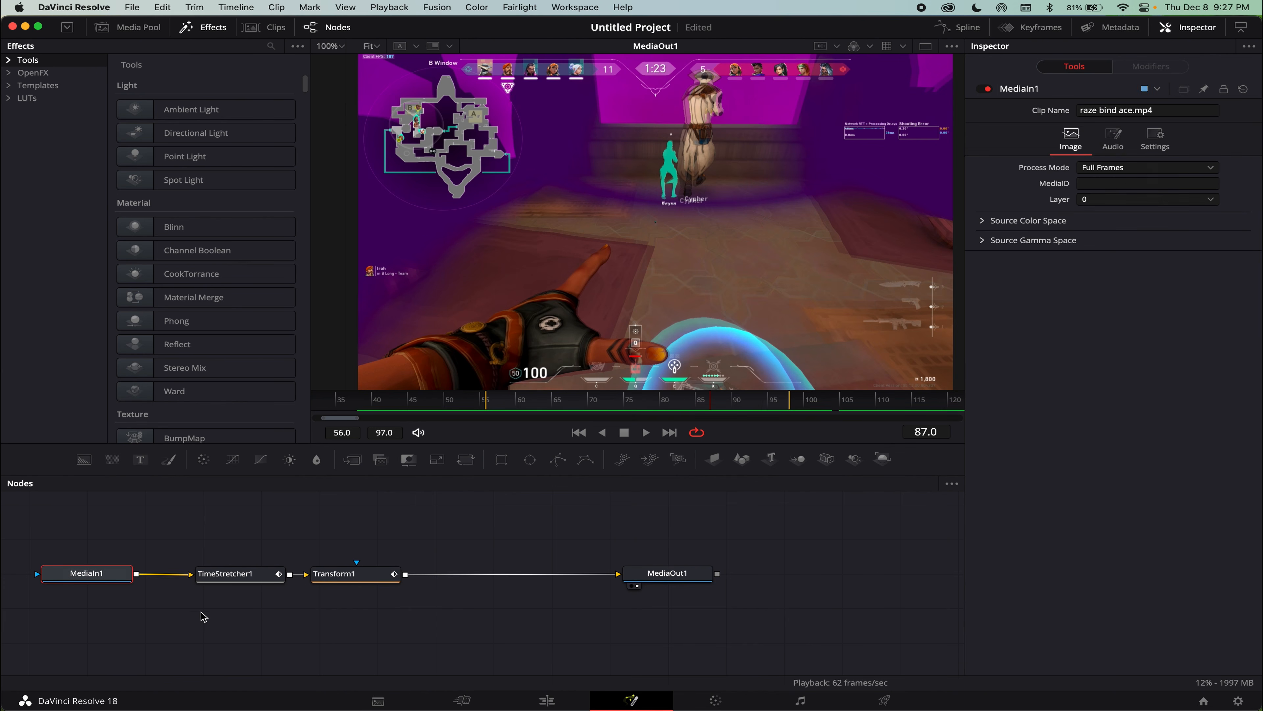
pyautogui.hotkey('shift', 'space')
pyautogui.write('op')
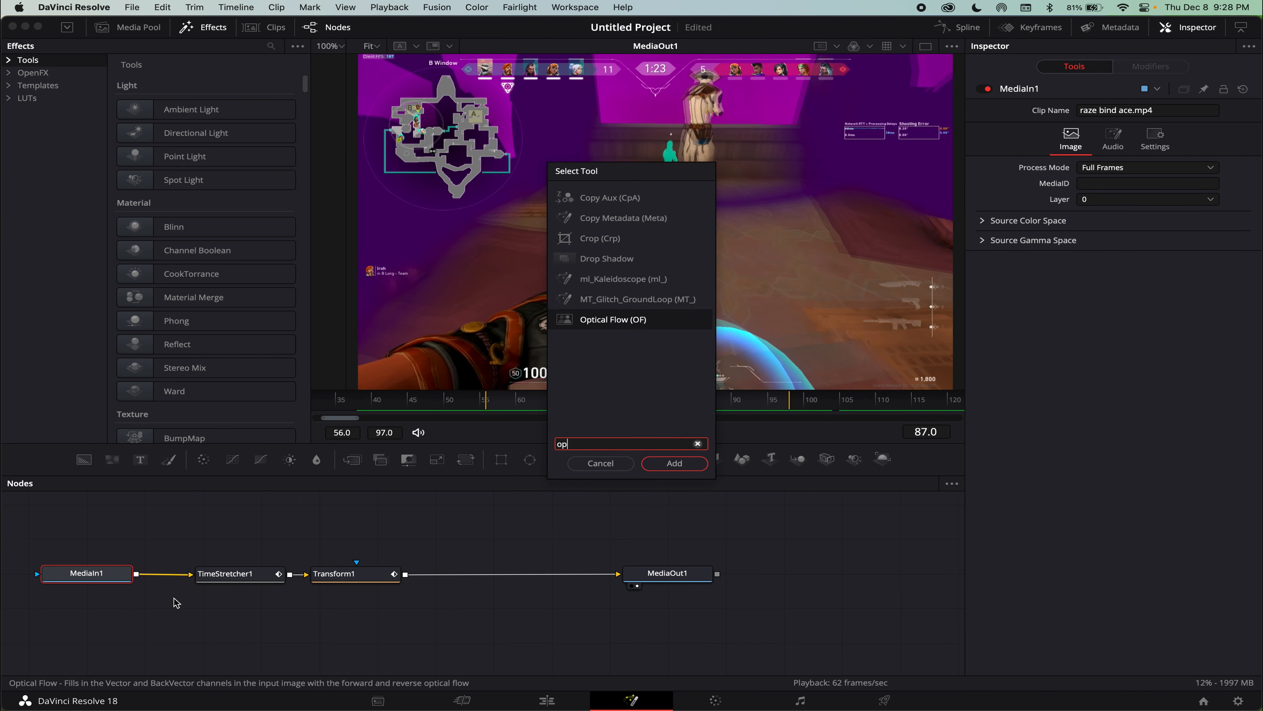
pyautogui.press('Return')
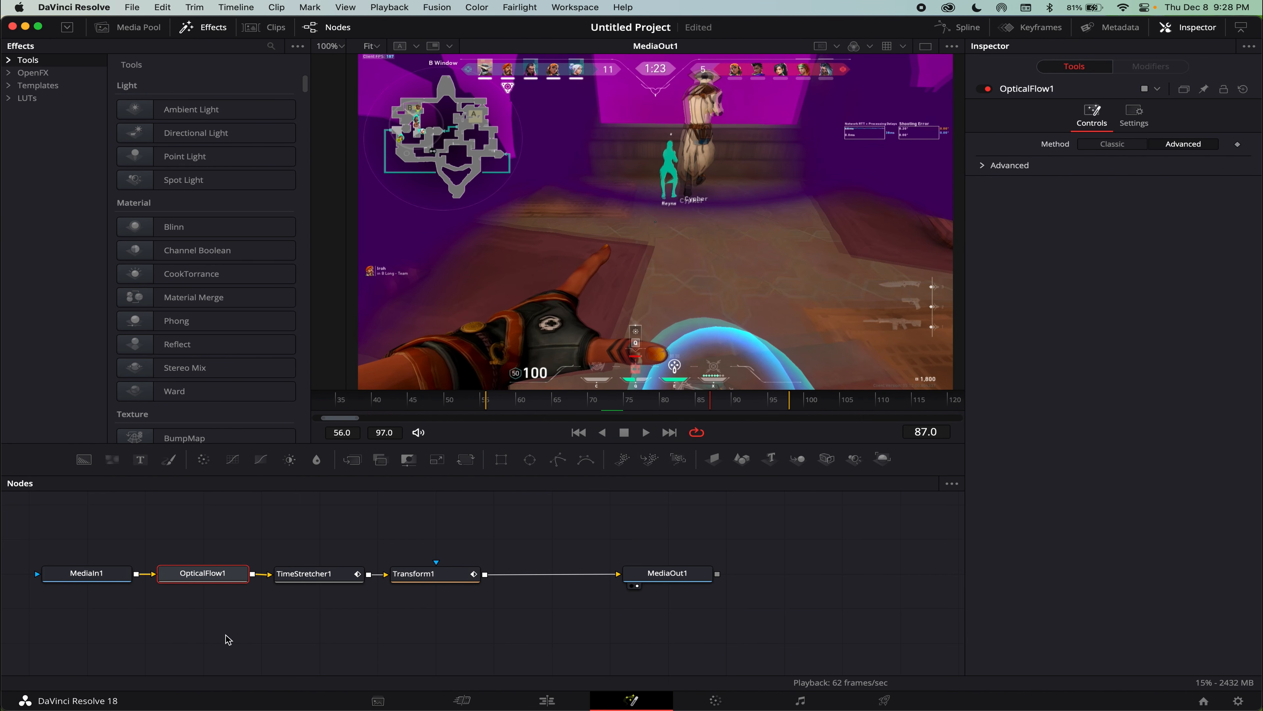
pyautogui.click(419, 577)
pyautogui.hotkey('shift', 'space')
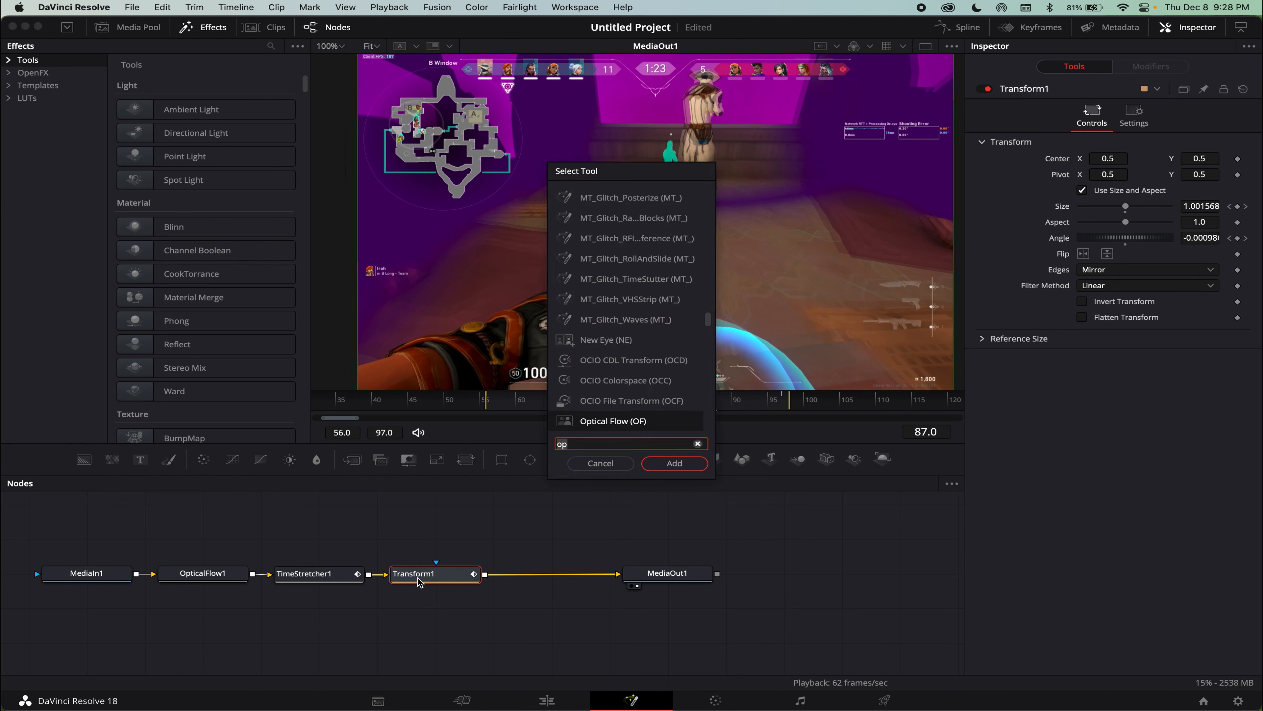
pyautogui.press('Return')
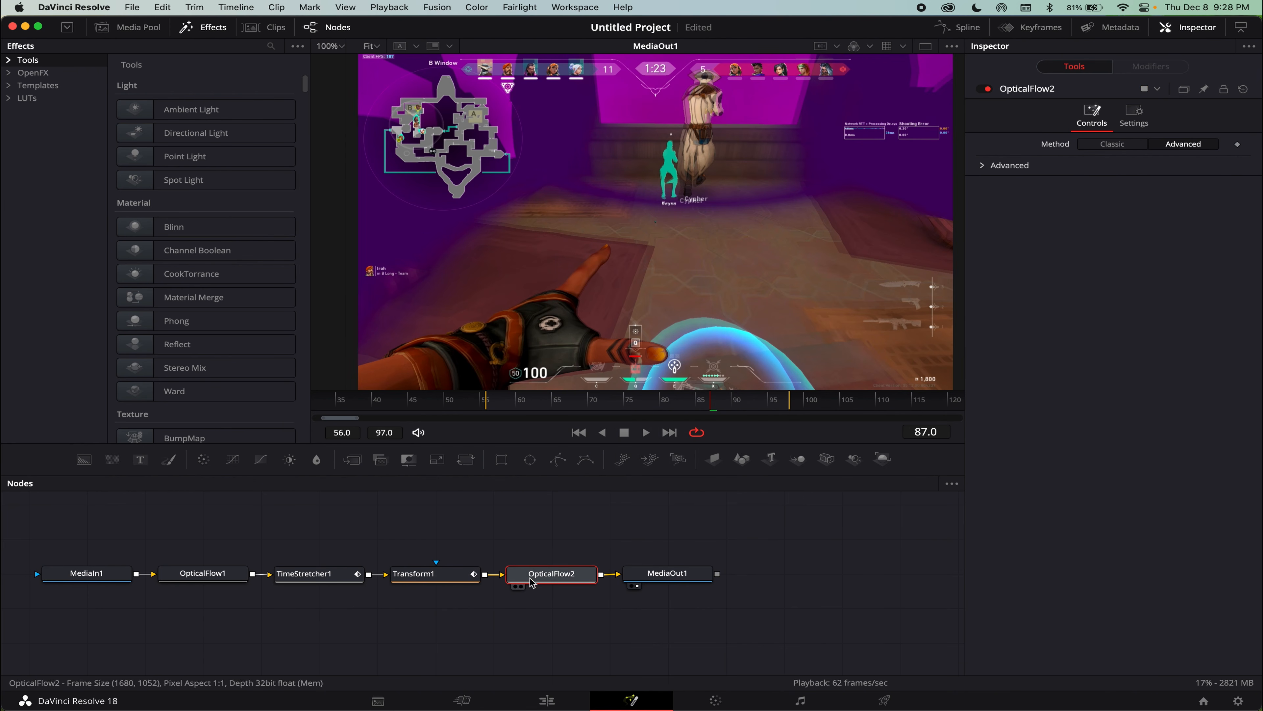
# Add a Vector Motion Blur node between OpticalFlow2 and MediaOut1.
pyautogui.click(205, 579)
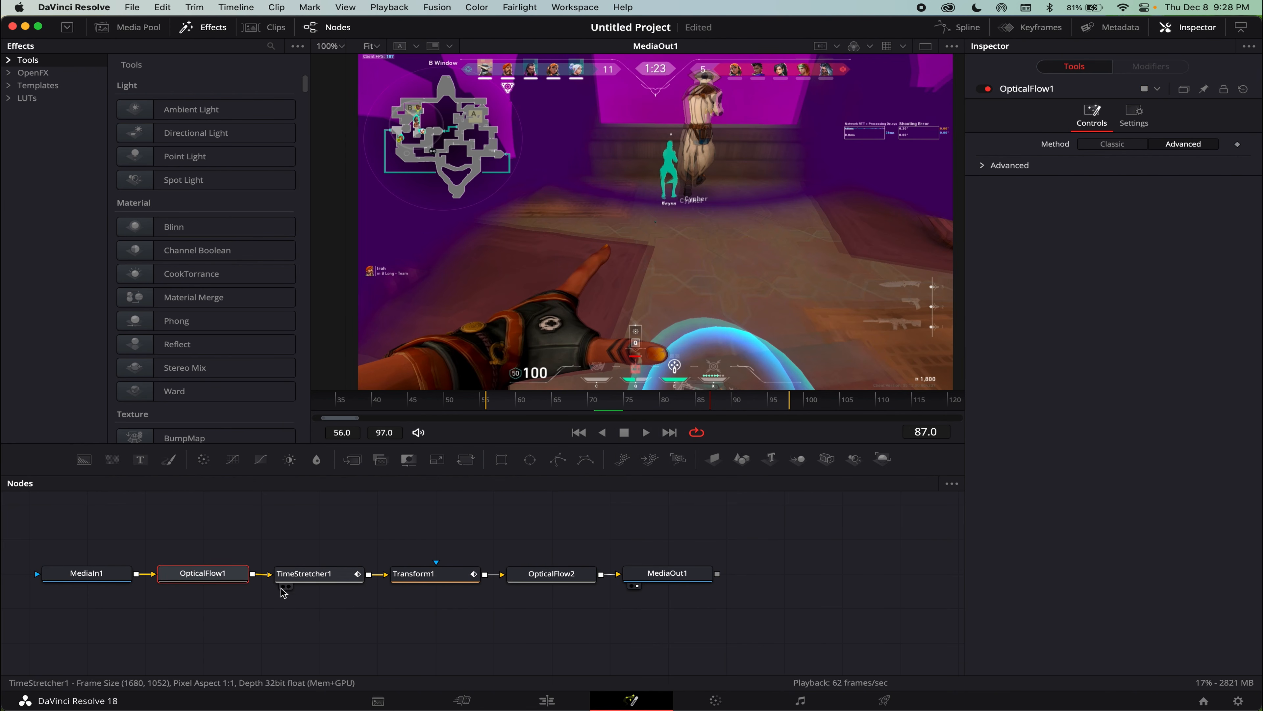
pyautogui.click(320, 580)
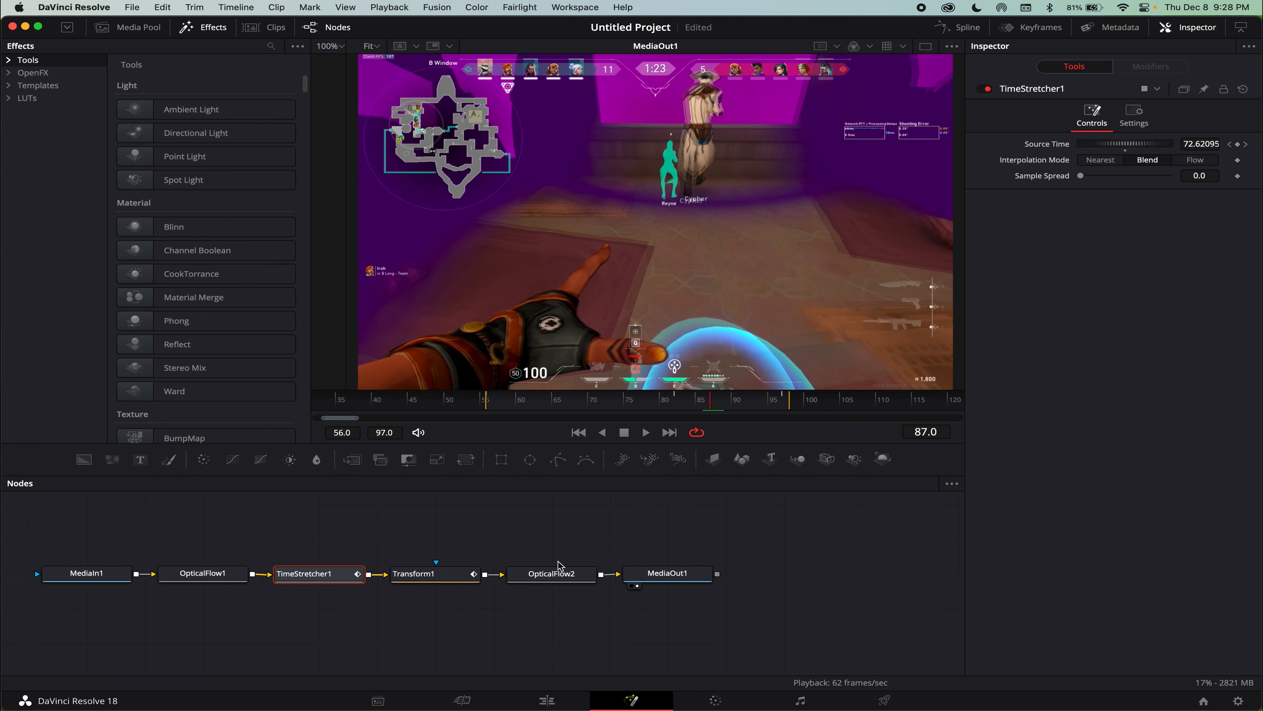
pyautogui.click(556, 573)
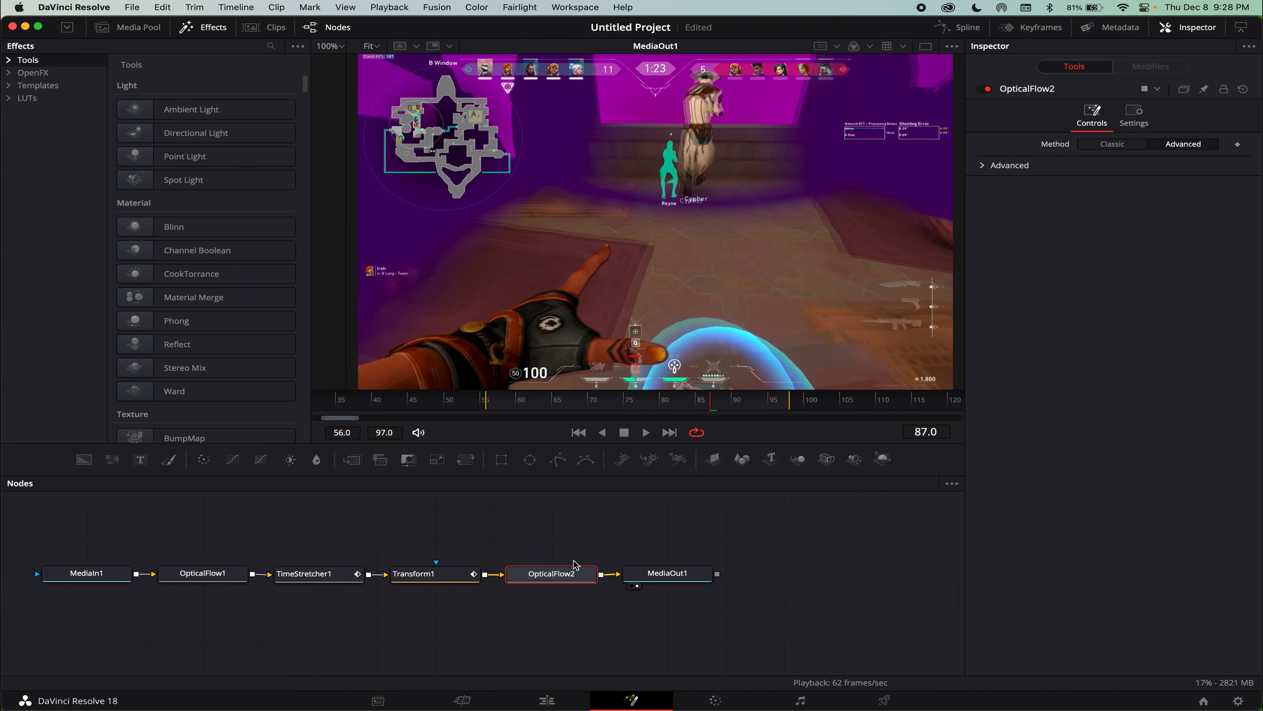
pyautogui.hotkey('shift', 'space')
pyautogui.write('op')
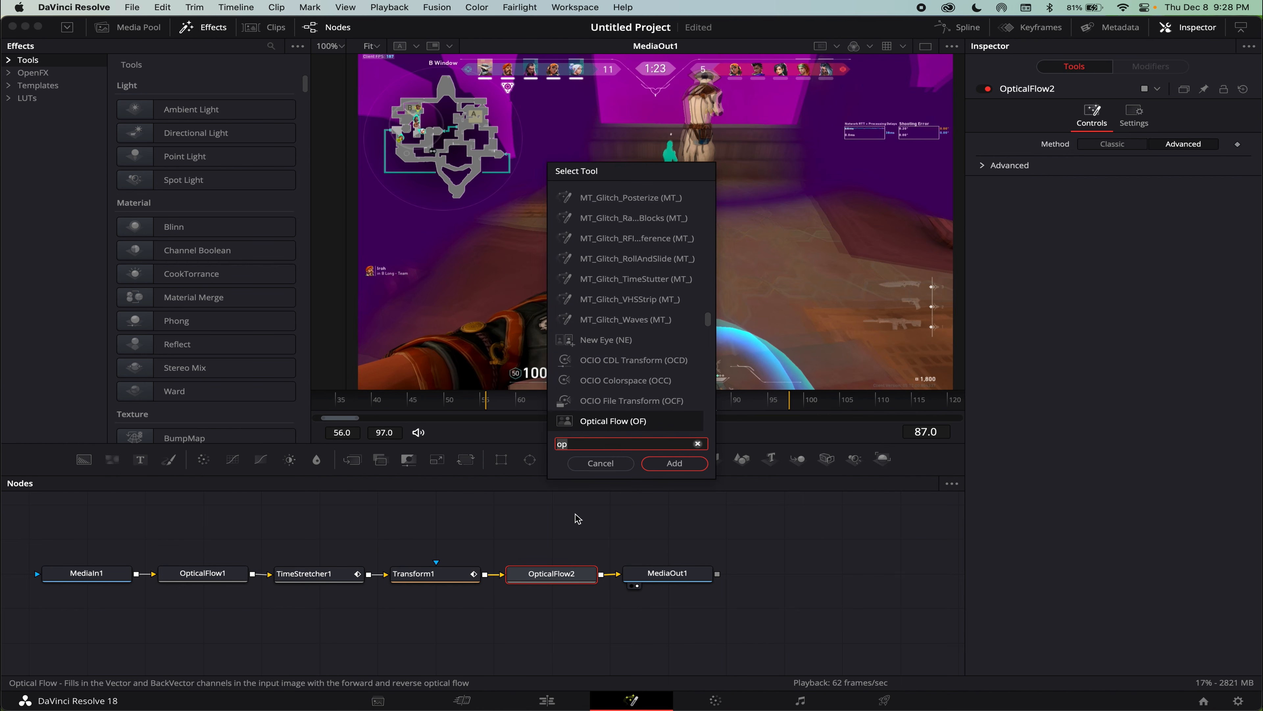
pyautogui.write('motion b')
pyautogui.press('Return')
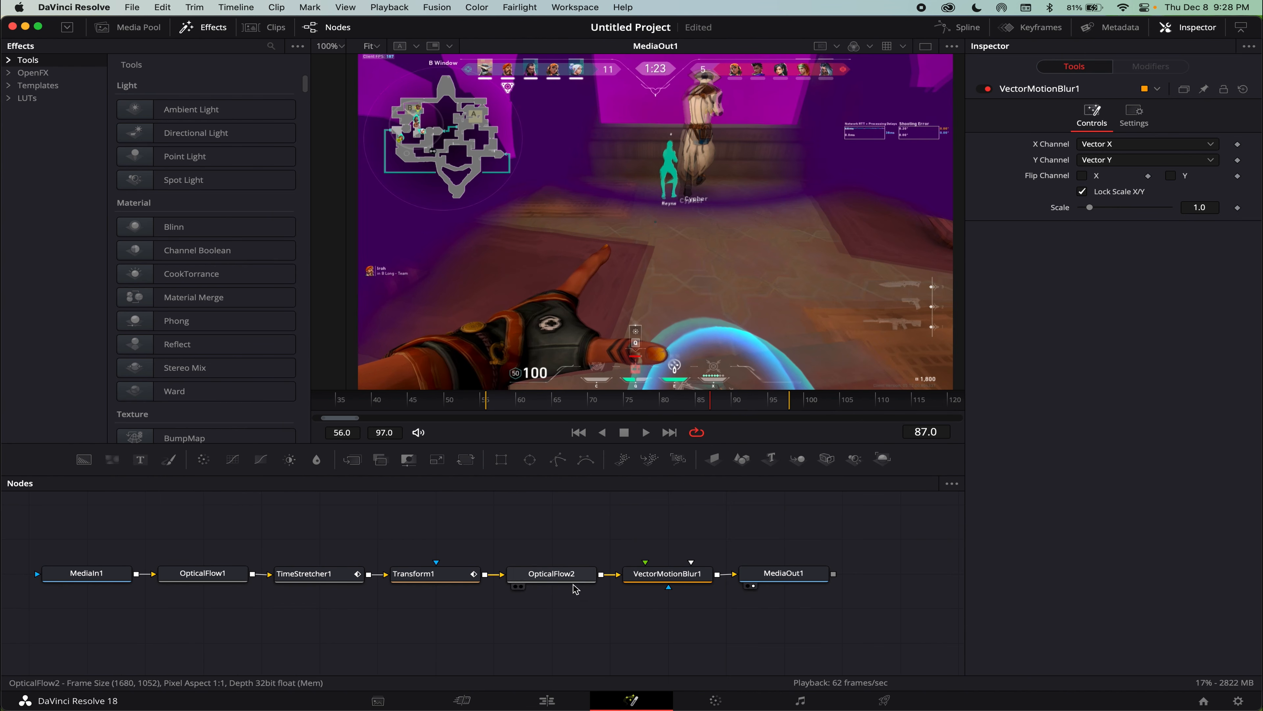
pyautogui.click(505, 608)
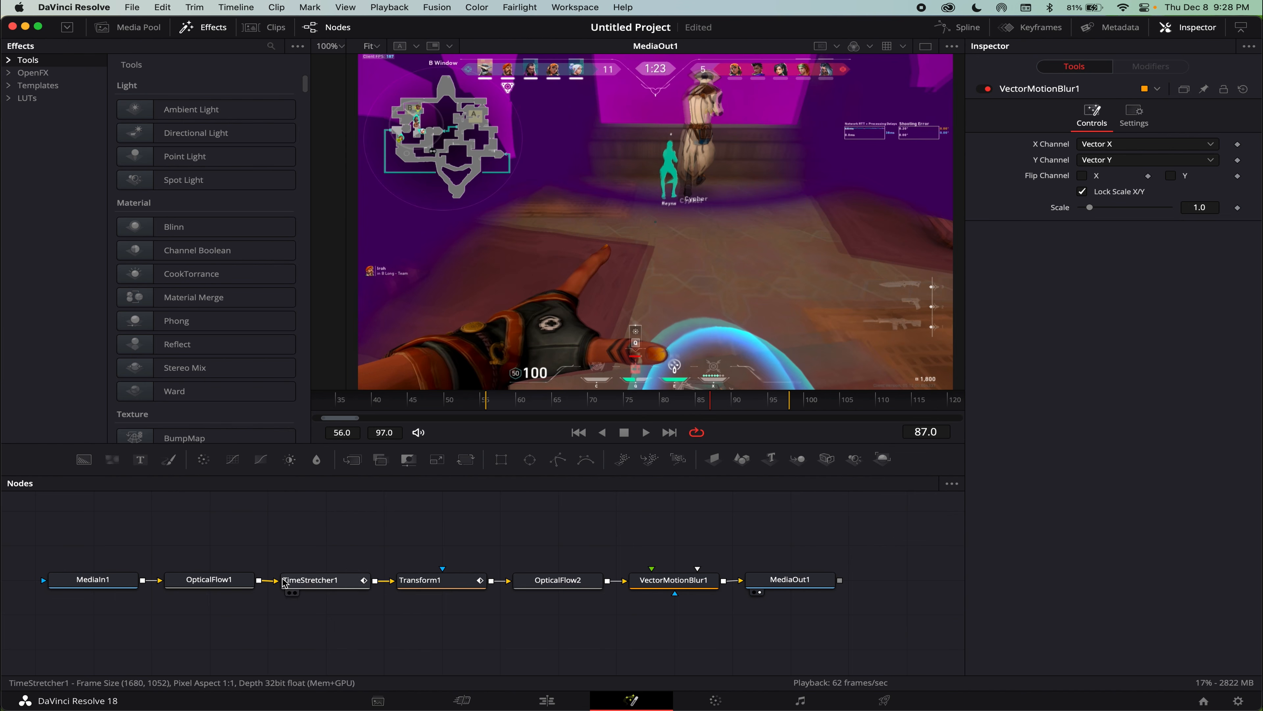
# Set TimeStretcher1's Interpolation Mode to Flow, turn on Clamp Edges, and enable both Prev and Next for the Backward warp direction.
pyautogui.click(238, 580)
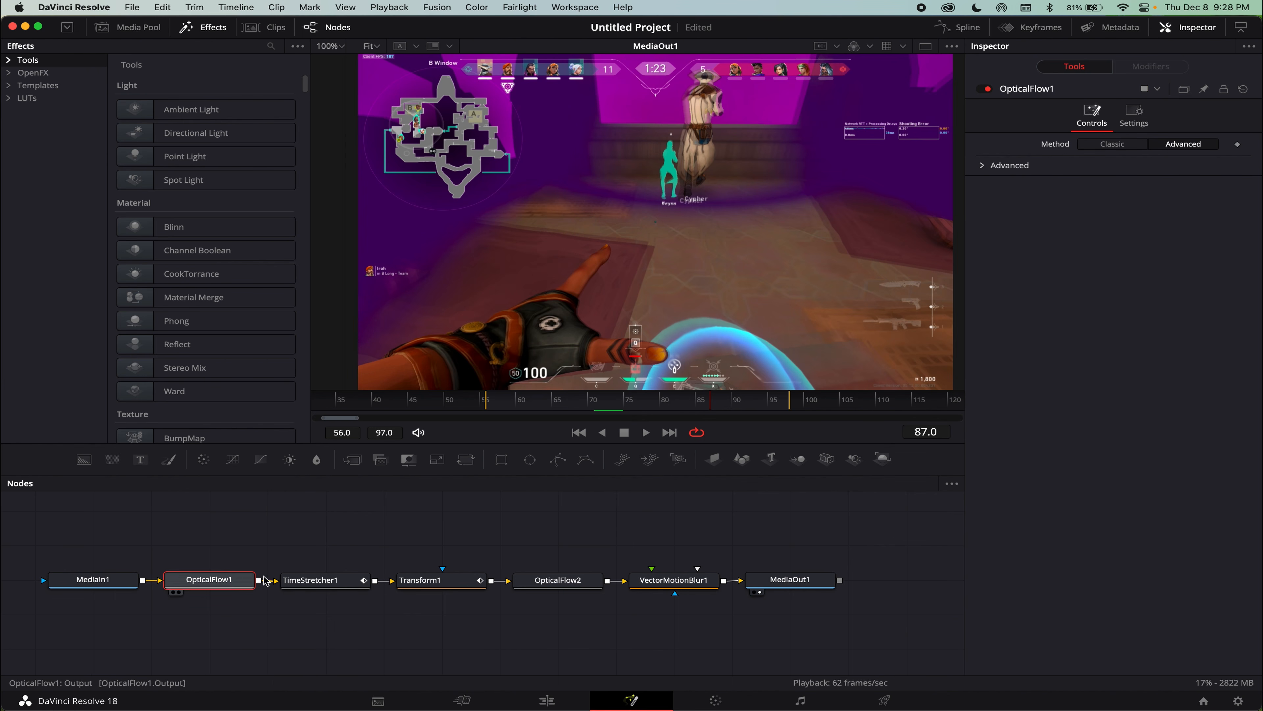
pyautogui.click(307, 583)
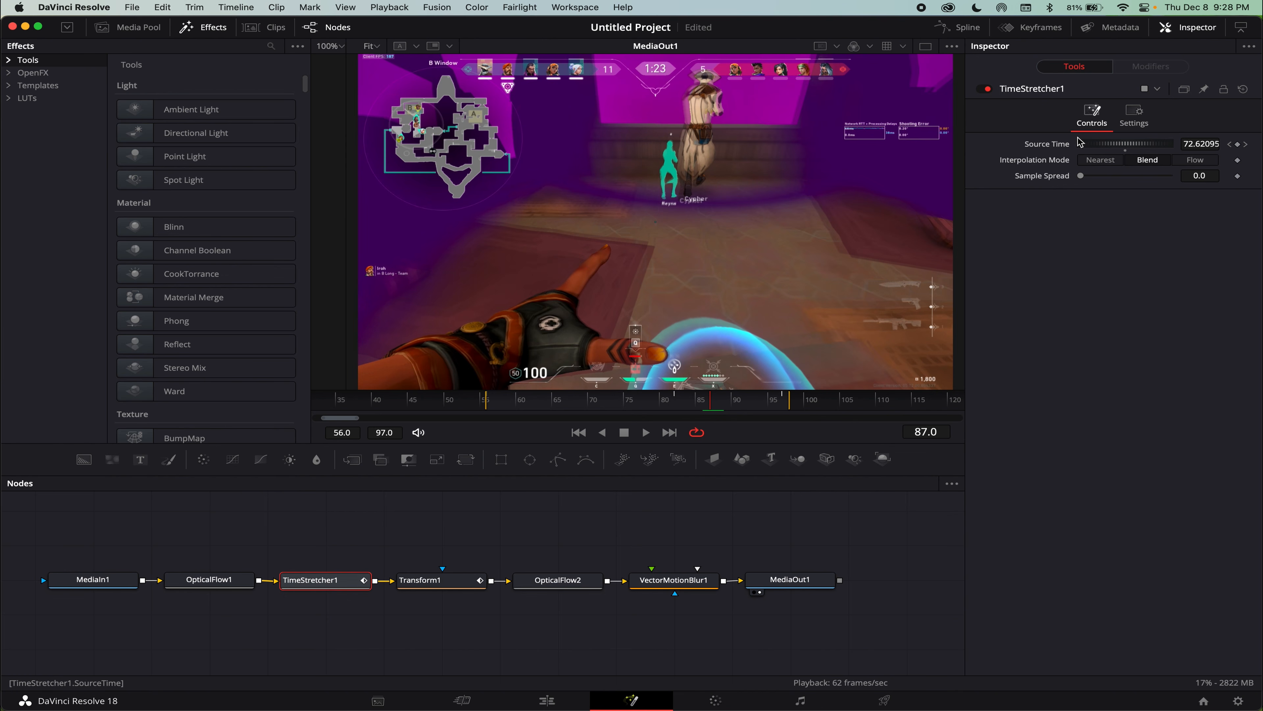
pyautogui.click(1194, 160)
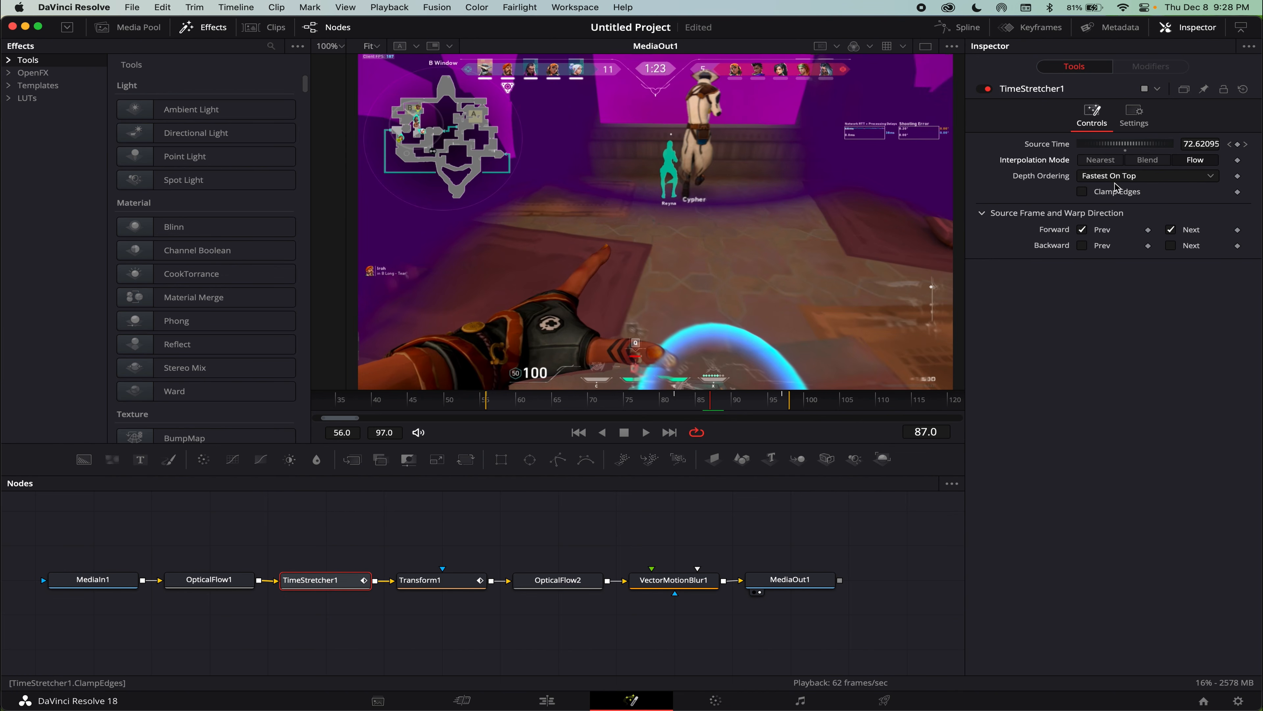
pyautogui.click(1131, 179)
pyautogui.click(1102, 182)
pyautogui.click(1084, 193)
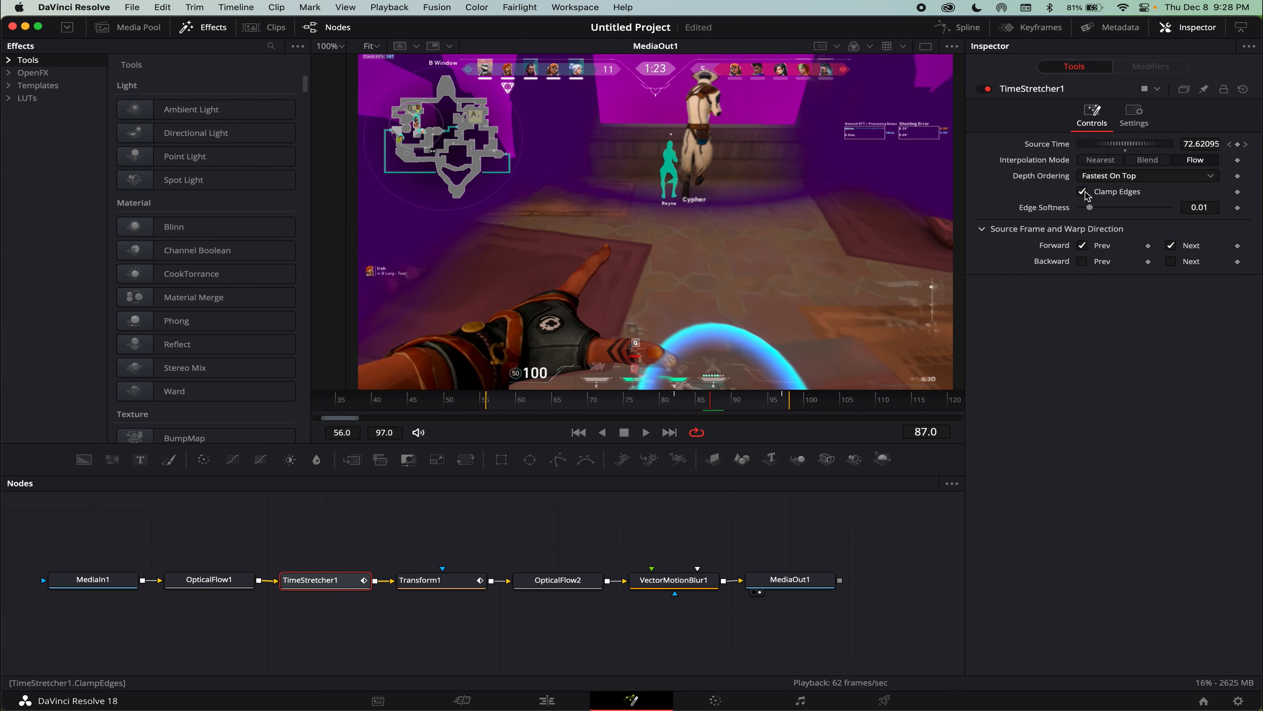
pyautogui.click(1082, 261)
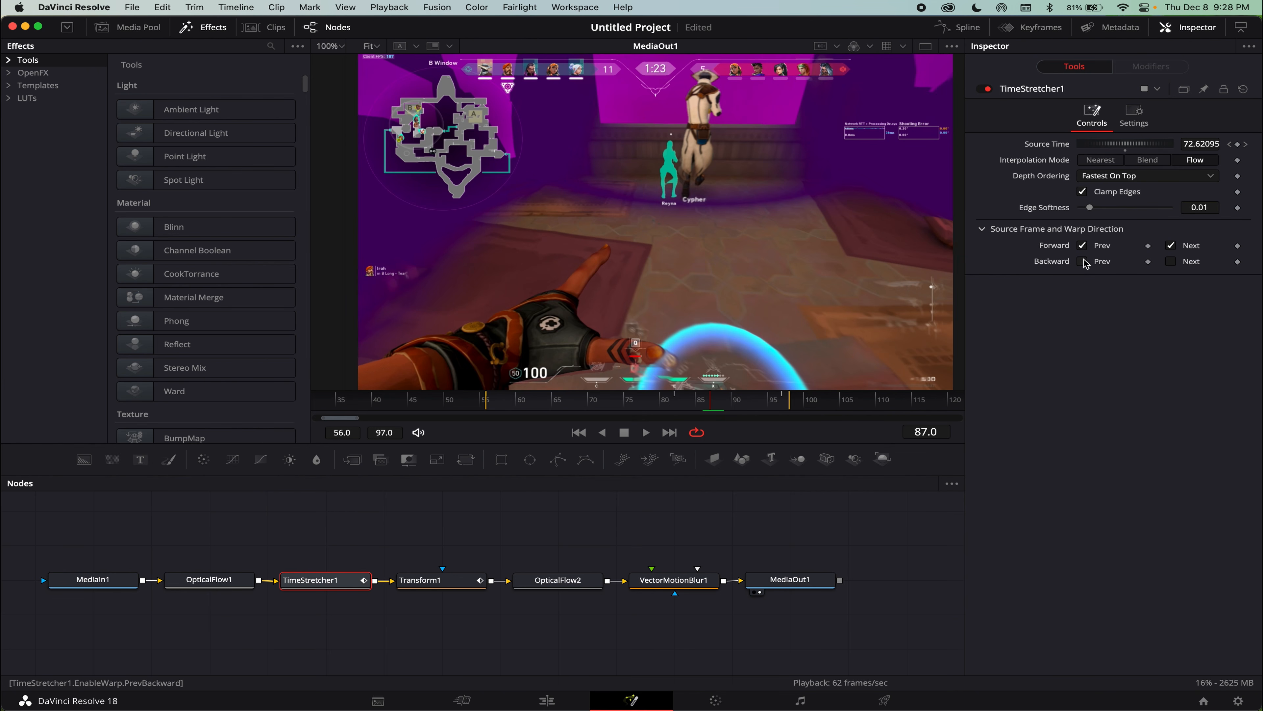
pyautogui.click(1192, 263)
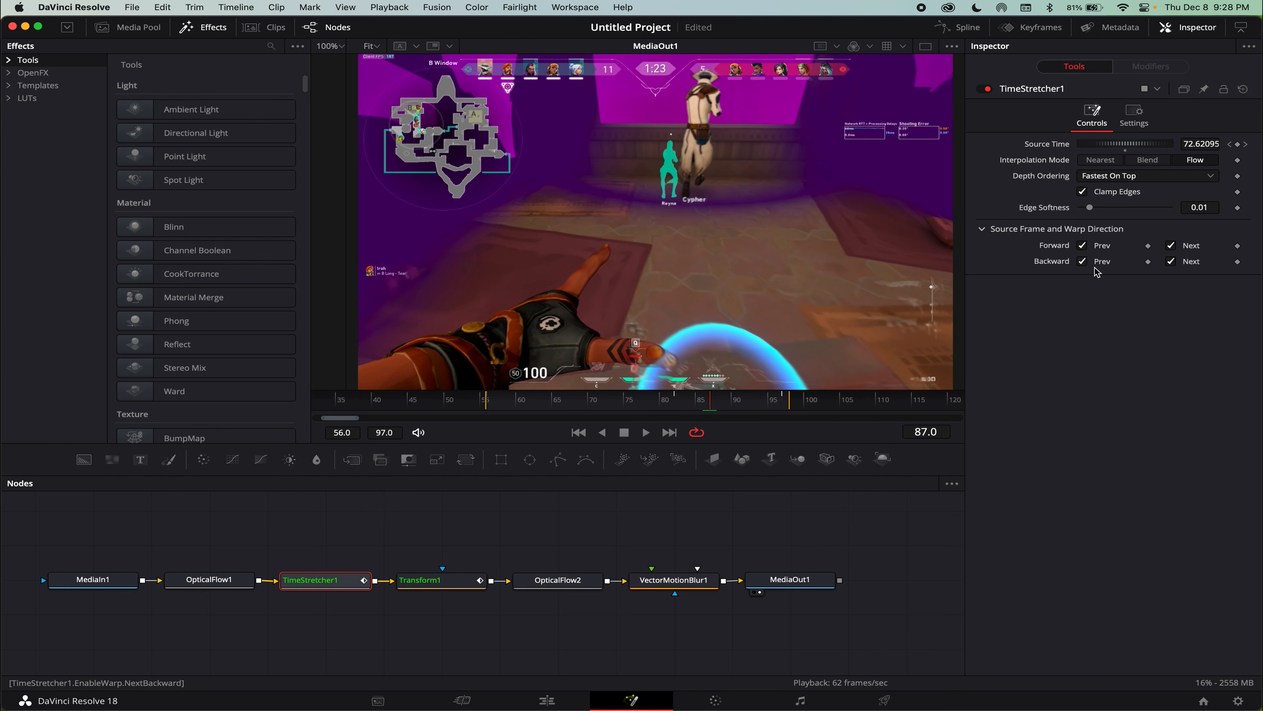
# Set the Scale of VectorMotionBlur1 to 0.5.
pyautogui.click(670, 579)
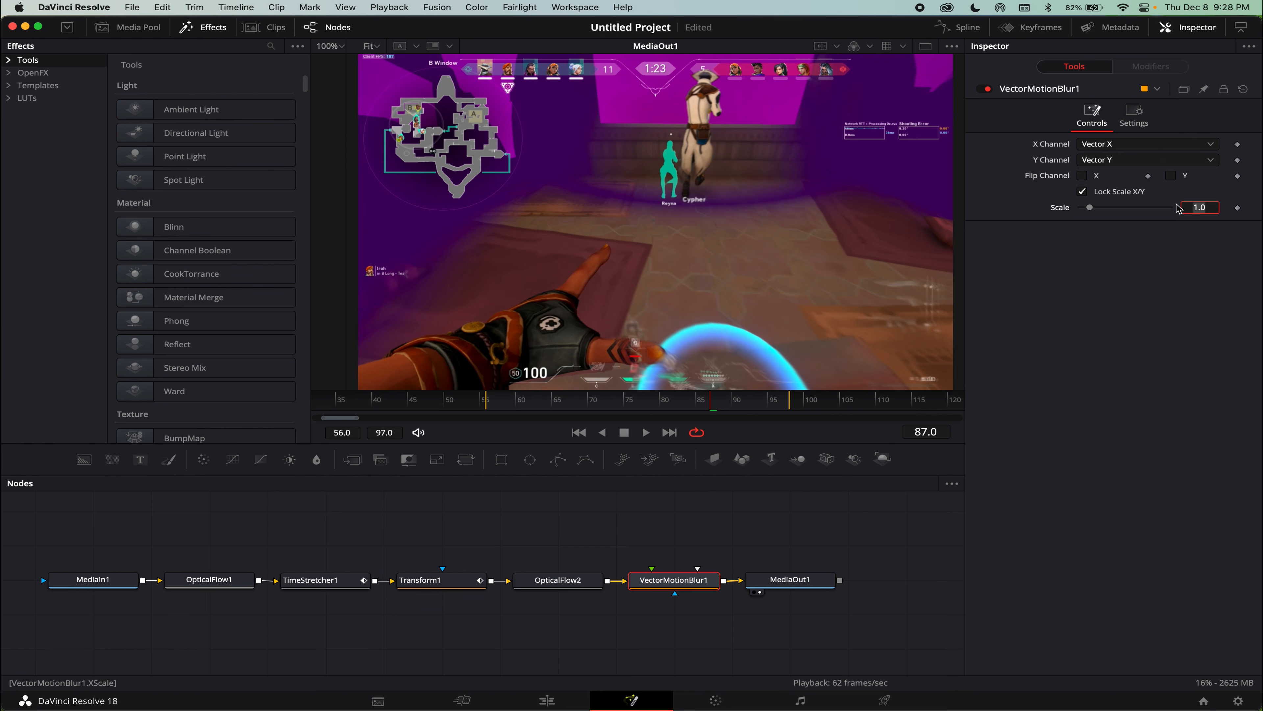
pyautogui.write('0.5')
pyautogui.press('Return')
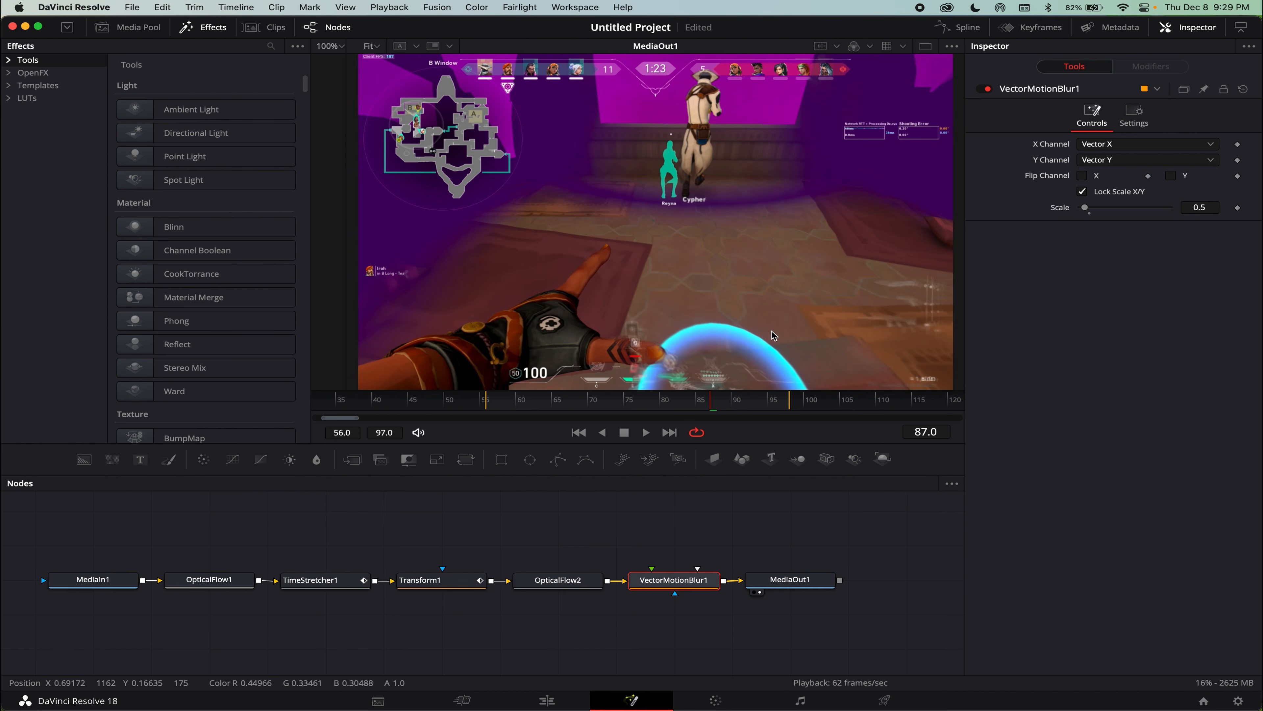
# Return to the edit timeline and set the playback Render Cache to Smart.
pyautogui.click(550, 699)
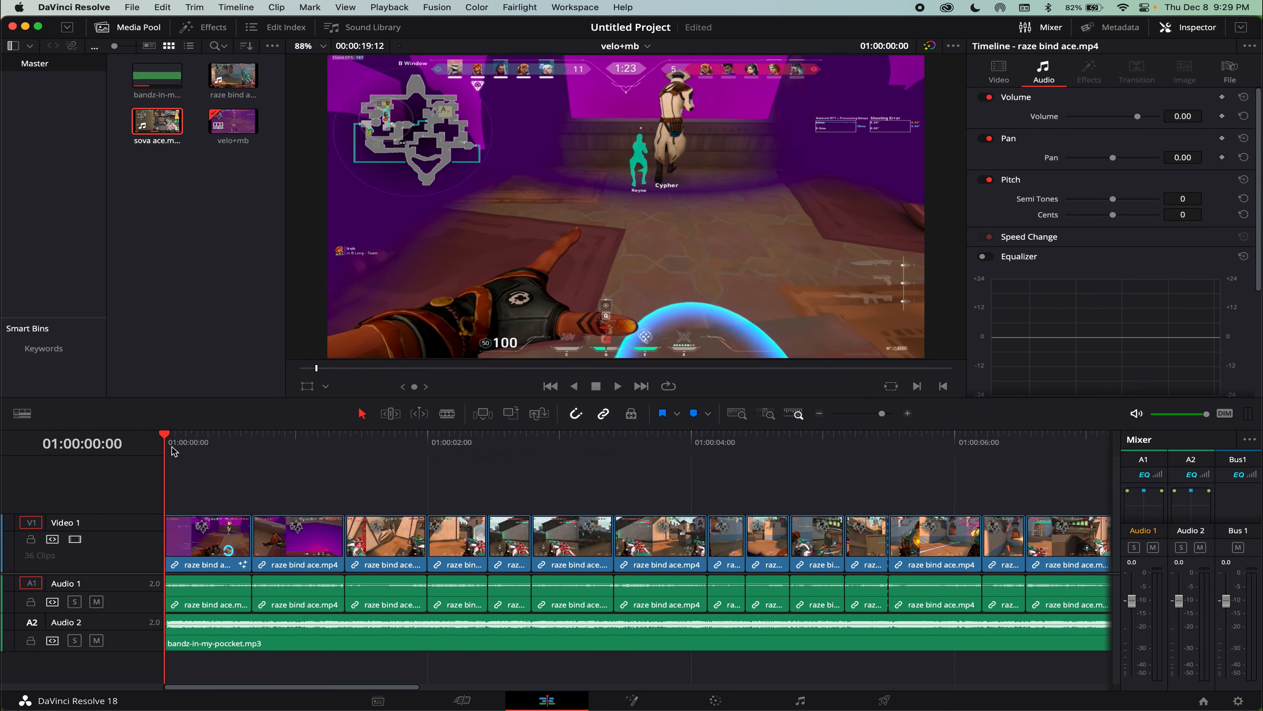
pyautogui.moveTo(179, 451)
pyautogui.mouseDown()
pyautogui.moveTo(204, 444)
pyautogui.moveTo(172, 445)
pyautogui.mouseUp()
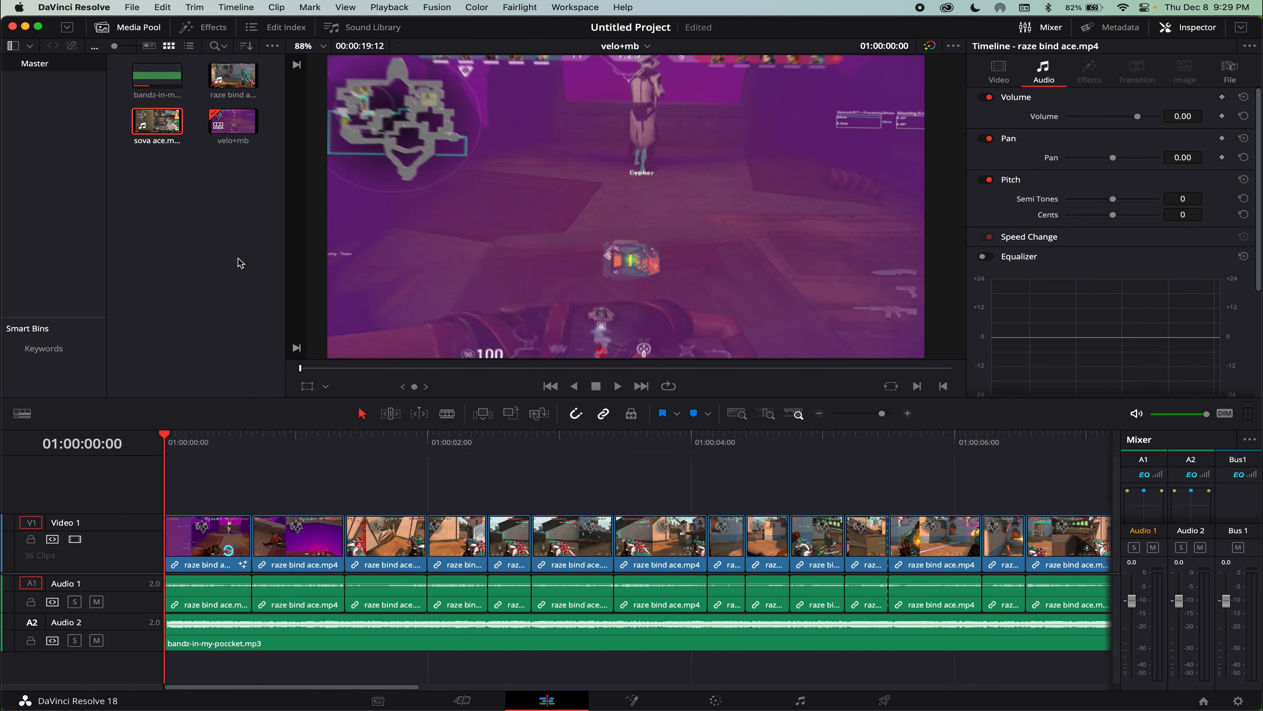
pyautogui.click(278, 7)
pyautogui.click(281, 10)
pyautogui.click(382, 7)
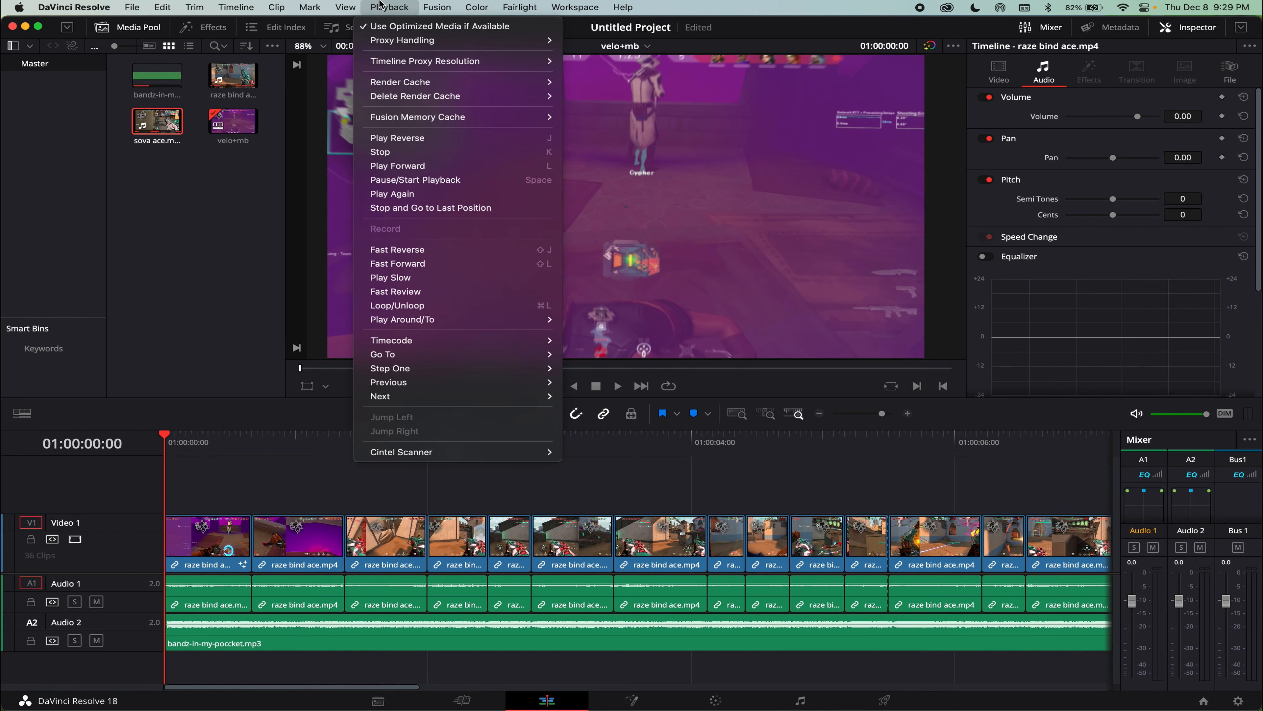
pyautogui.click(382, 4)
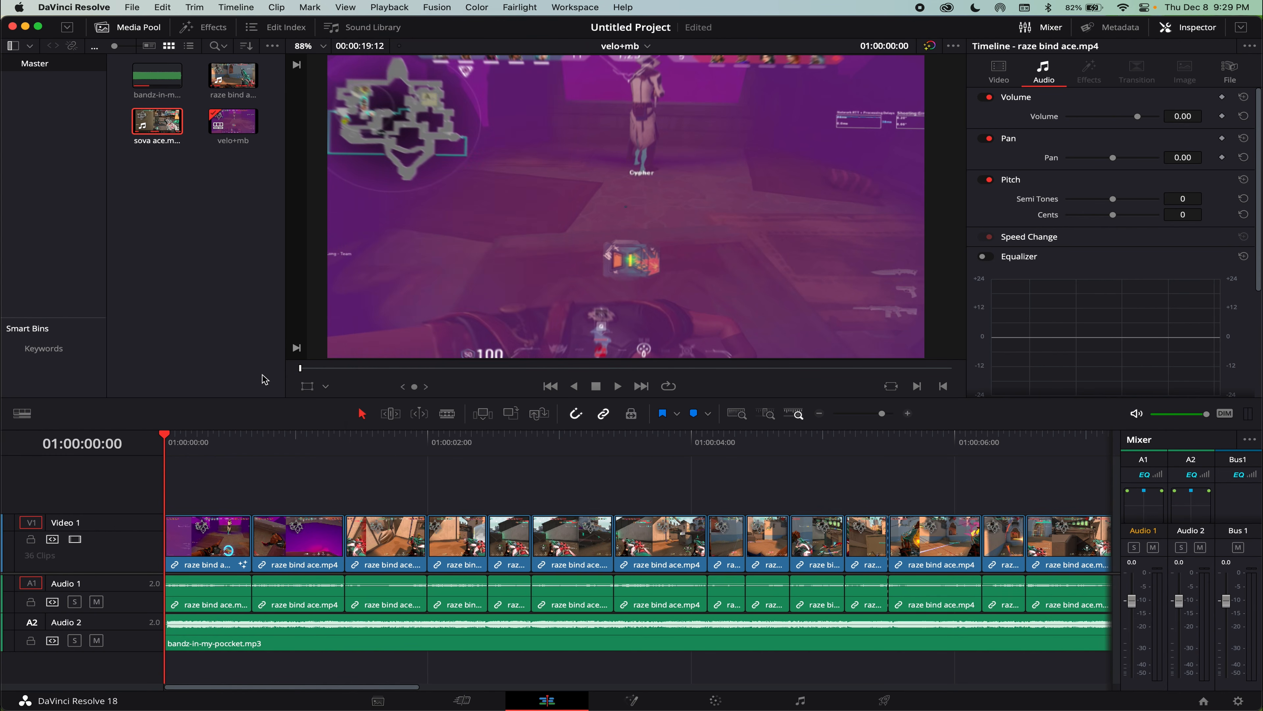
pyautogui.moveTo(193, 442); pyautogui.dragTo(161, 443)
pyautogui.click(454, 5)
pyautogui.moveTo(393, 7)
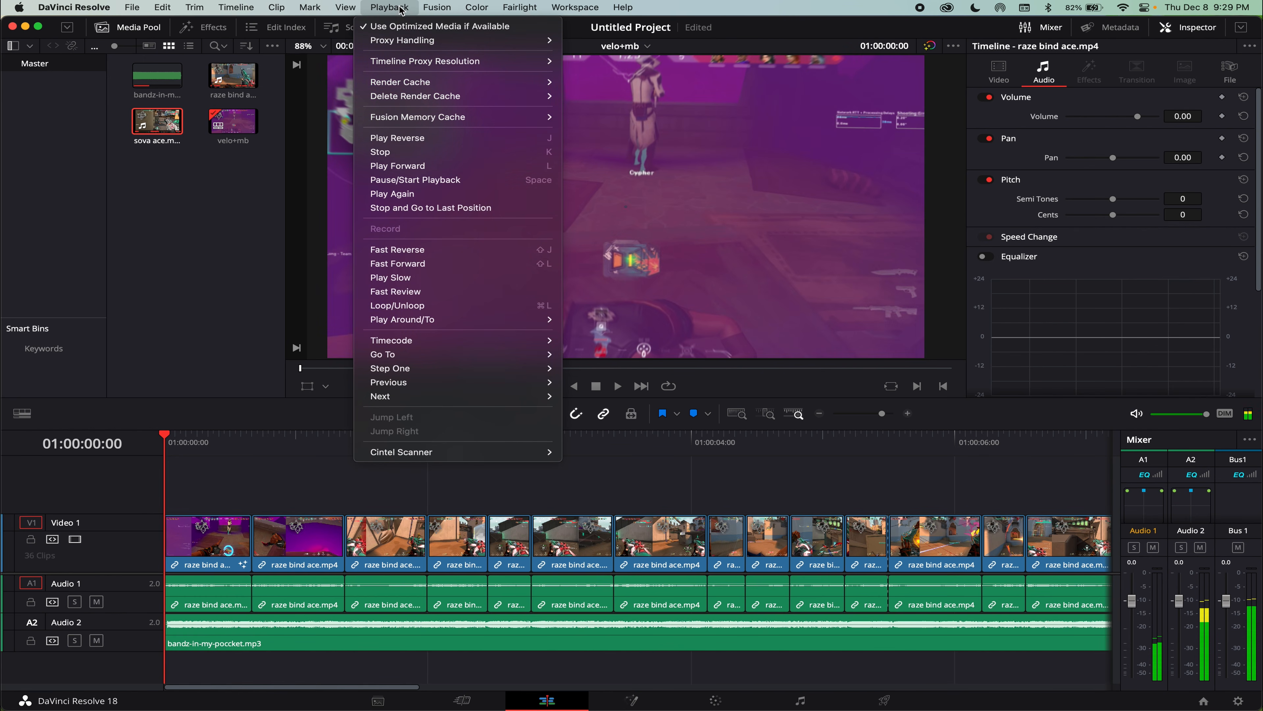
pyautogui.moveTo(418, 46)
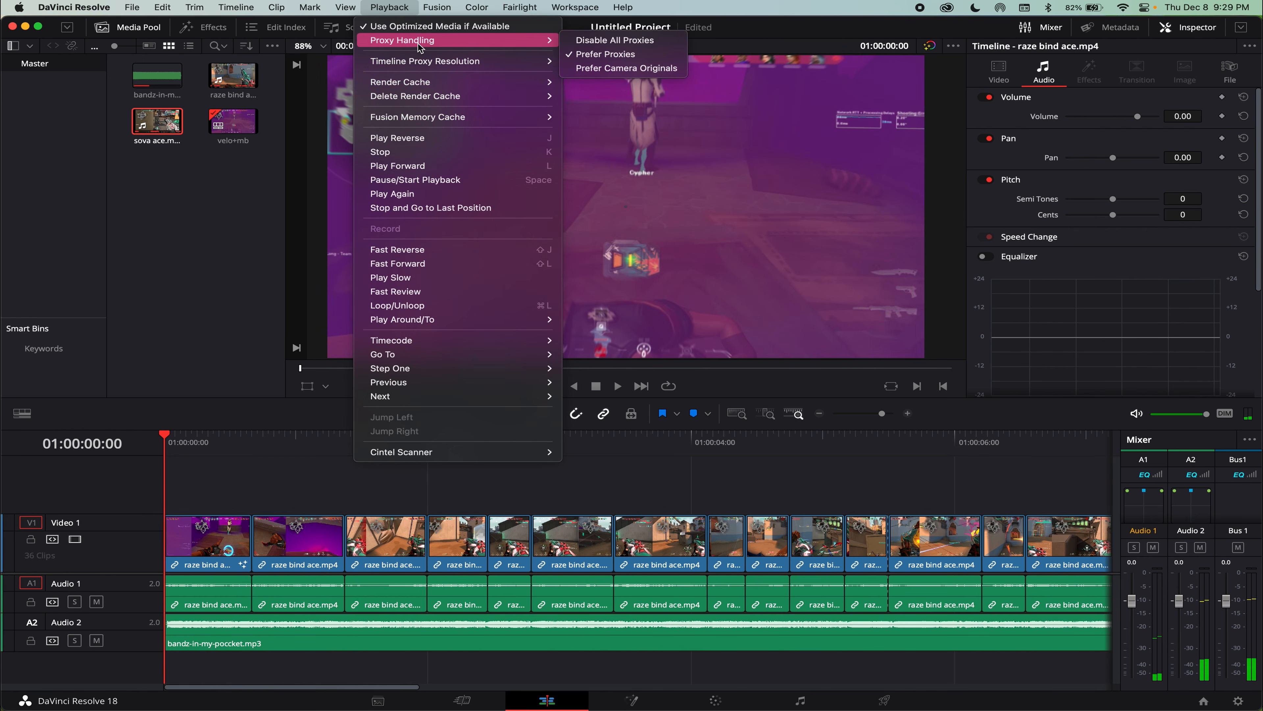
pyautogui.moveTo(436, 85)
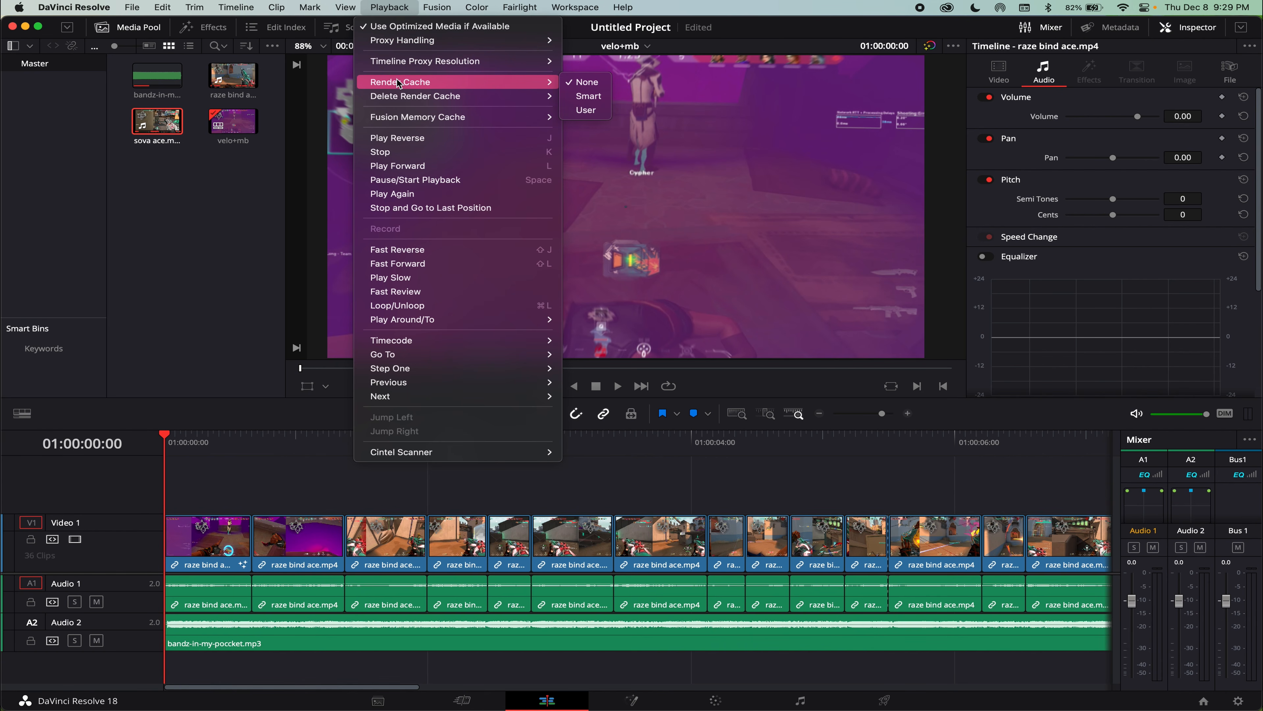
pyautogui.click(588, 97)
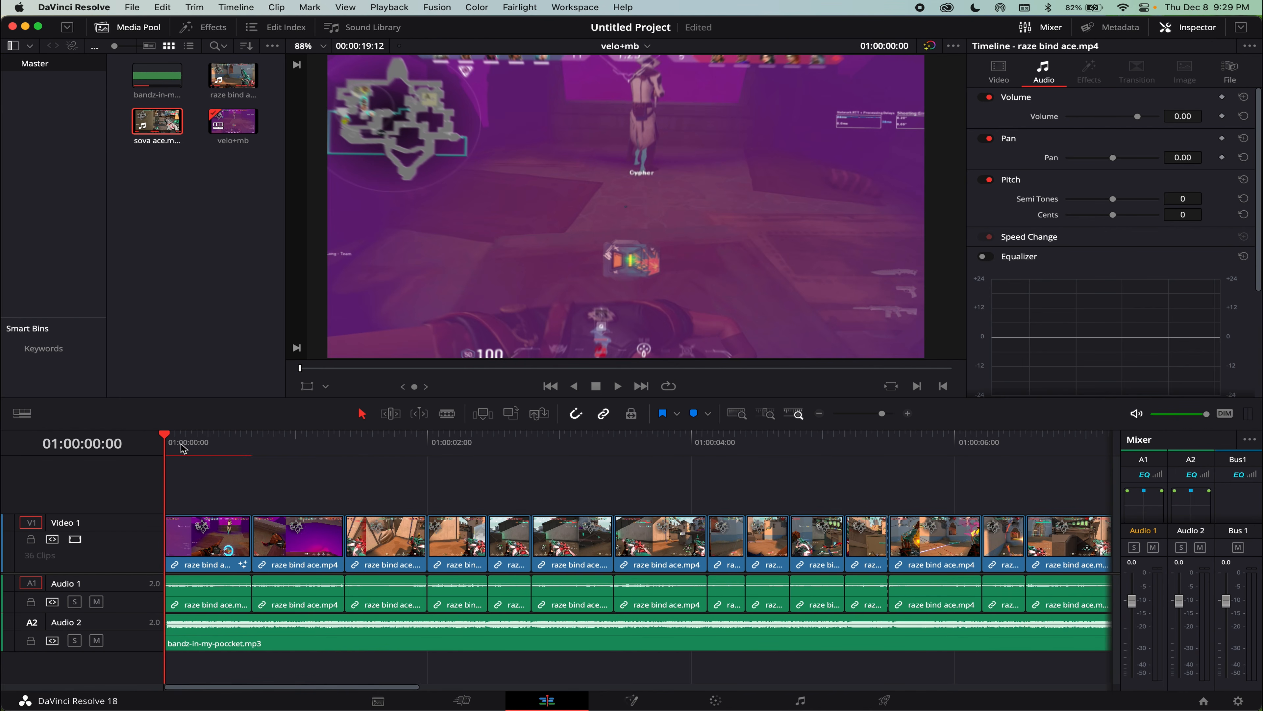
# Play the opening of the timeline from its start to review the first clip's velocity and motion blur.
pyautogui.click(172, 448)
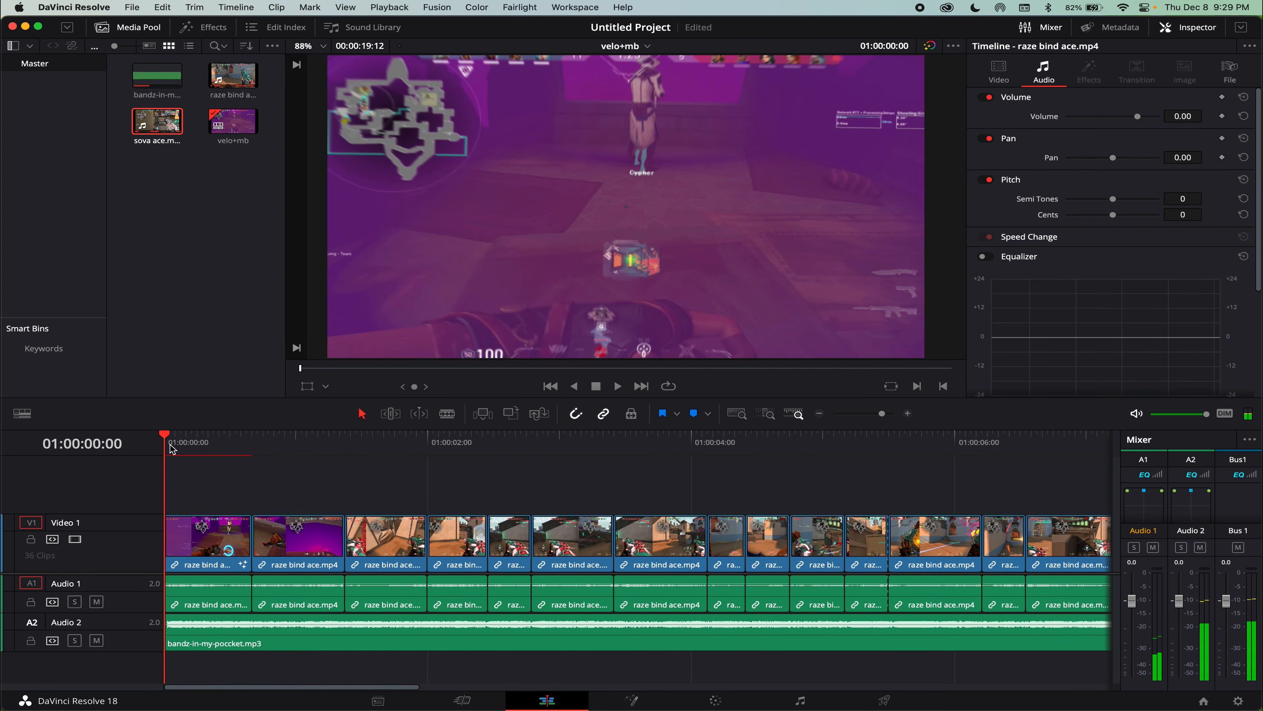
pyautogui.press('space')
pyautogui.press('space')
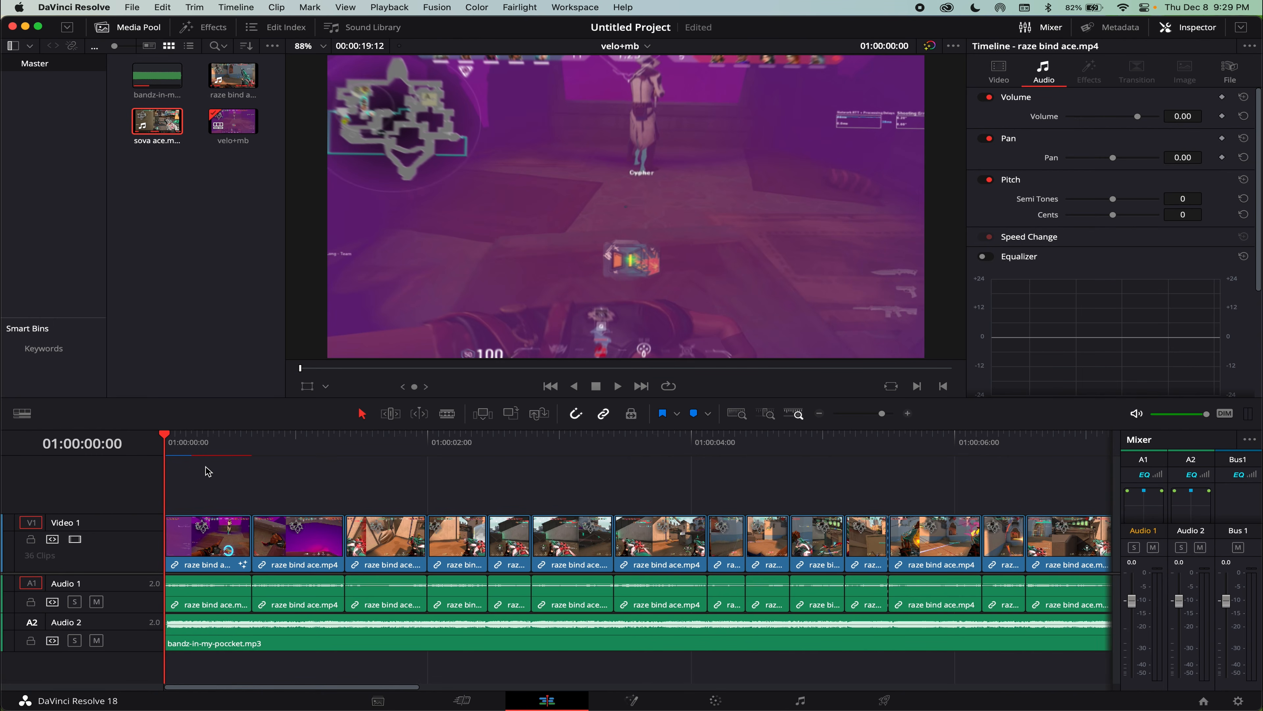
pyautogui.press('space')
pyautogui.press('space')
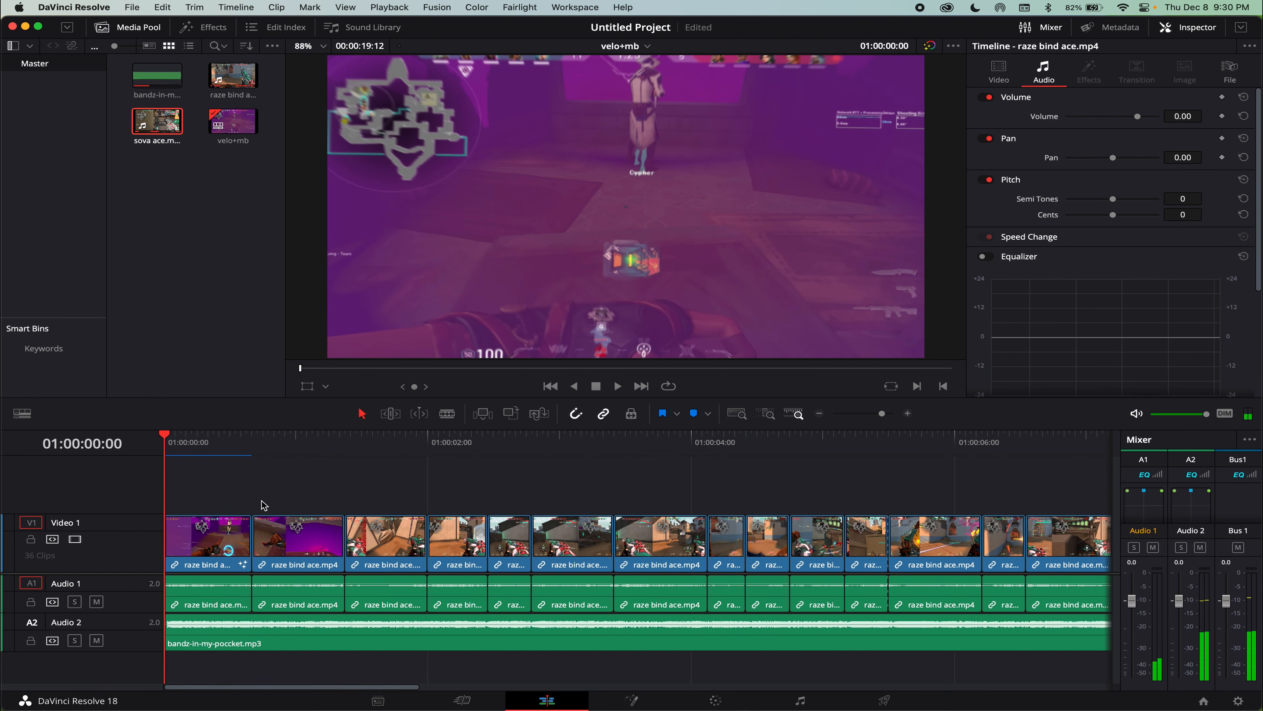
pyautogui.press('space')
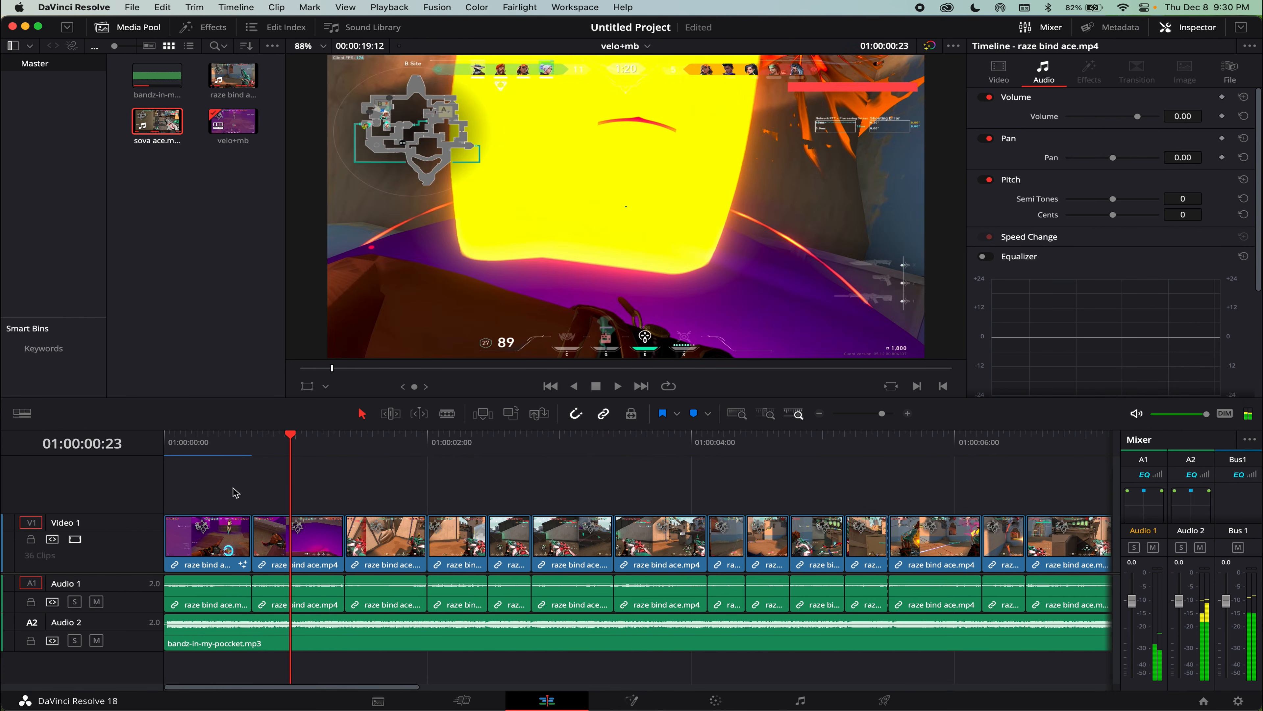
pyautogui.press('space')
pyautogui.press('space')
pyautogui.press('space')
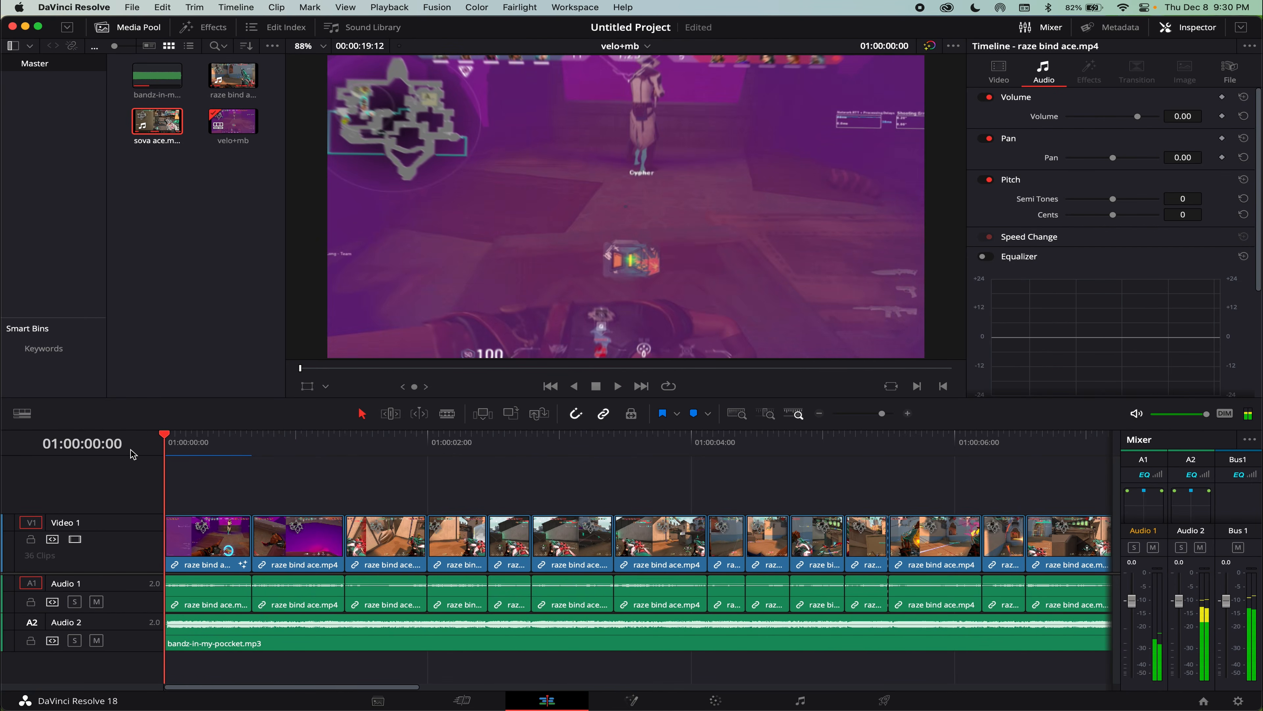
pyautogui.press('space')
pyautogui.press('space')
pyautogui.press('space')
pyautogui.press('space')
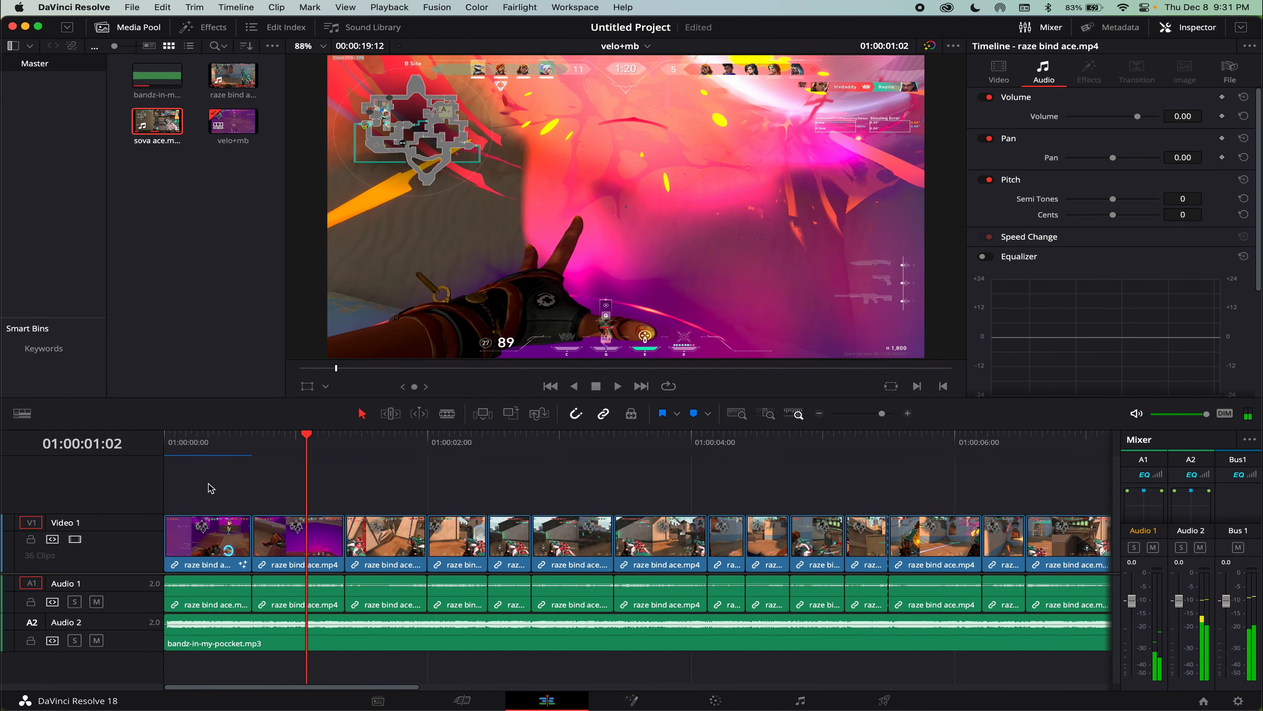
# Look over the whole row of cut clips on the timeline, from the first piece to the last.
pyautogui.scroll(-2, 257, 495)
pyautogui.scroll(2, 295, 485)
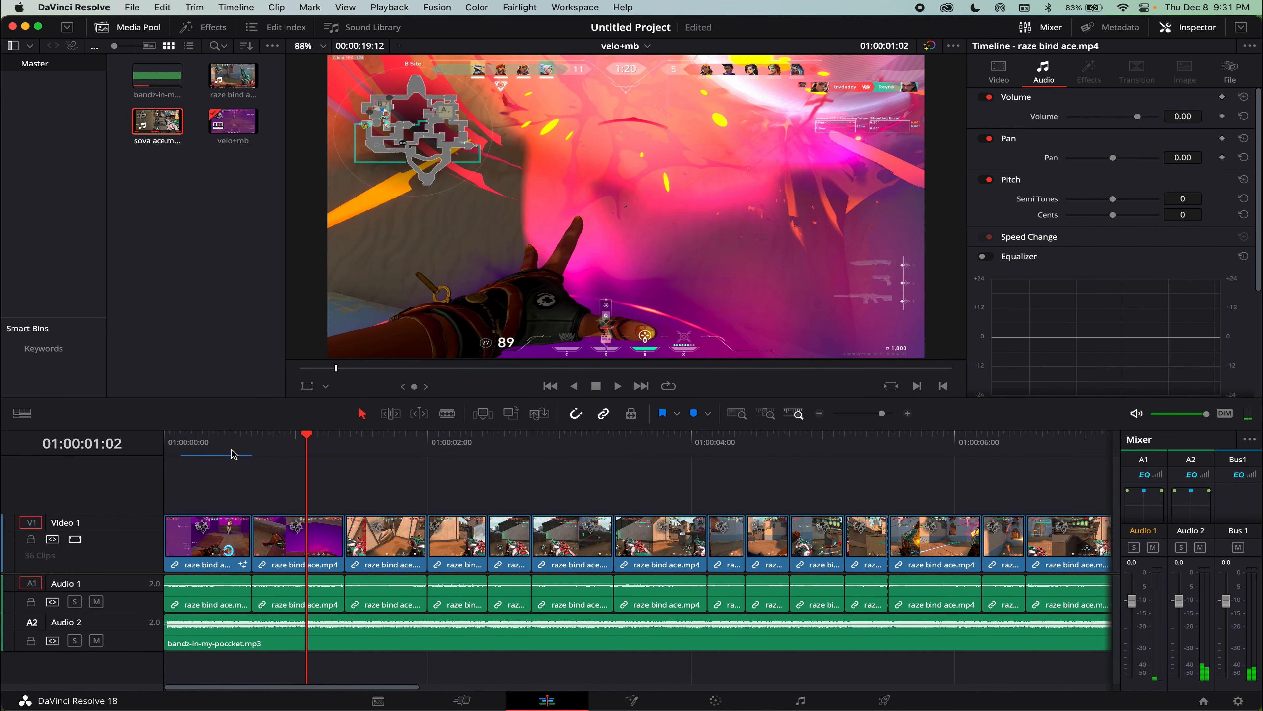
pyautogui.hscroll(5, 529, 460)
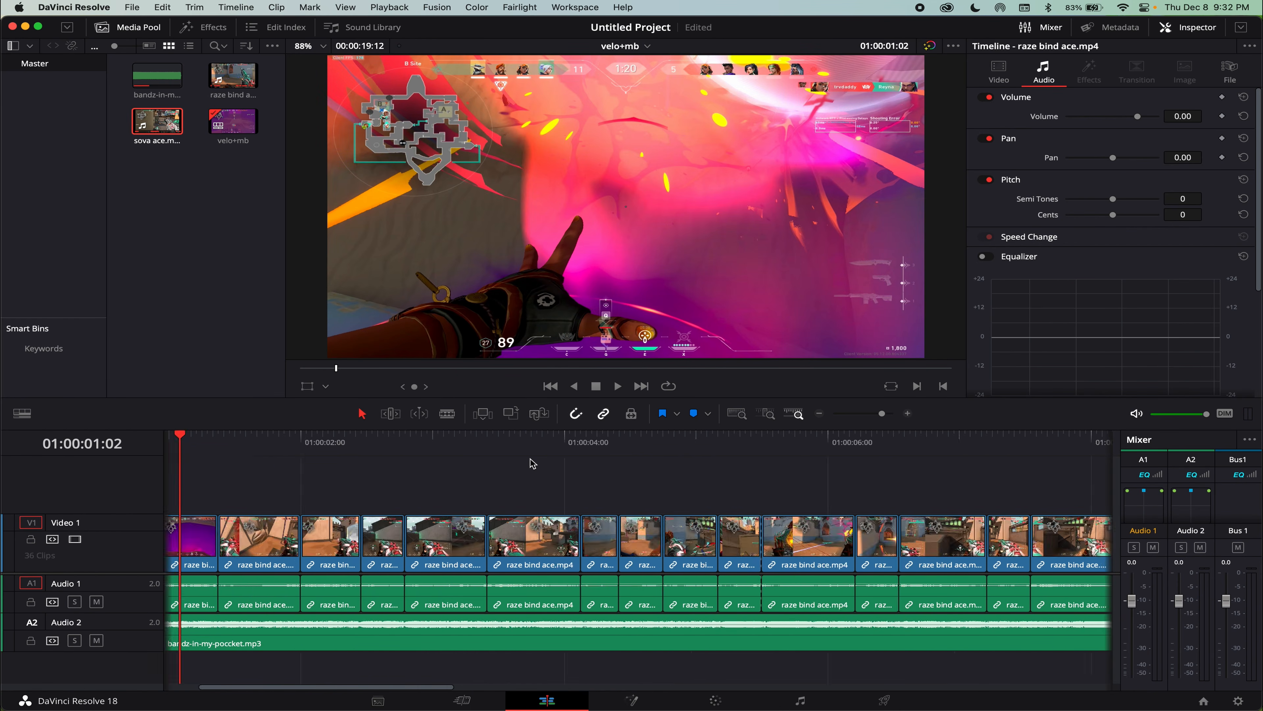
pyautogui.scroll(-3, 532, 463)
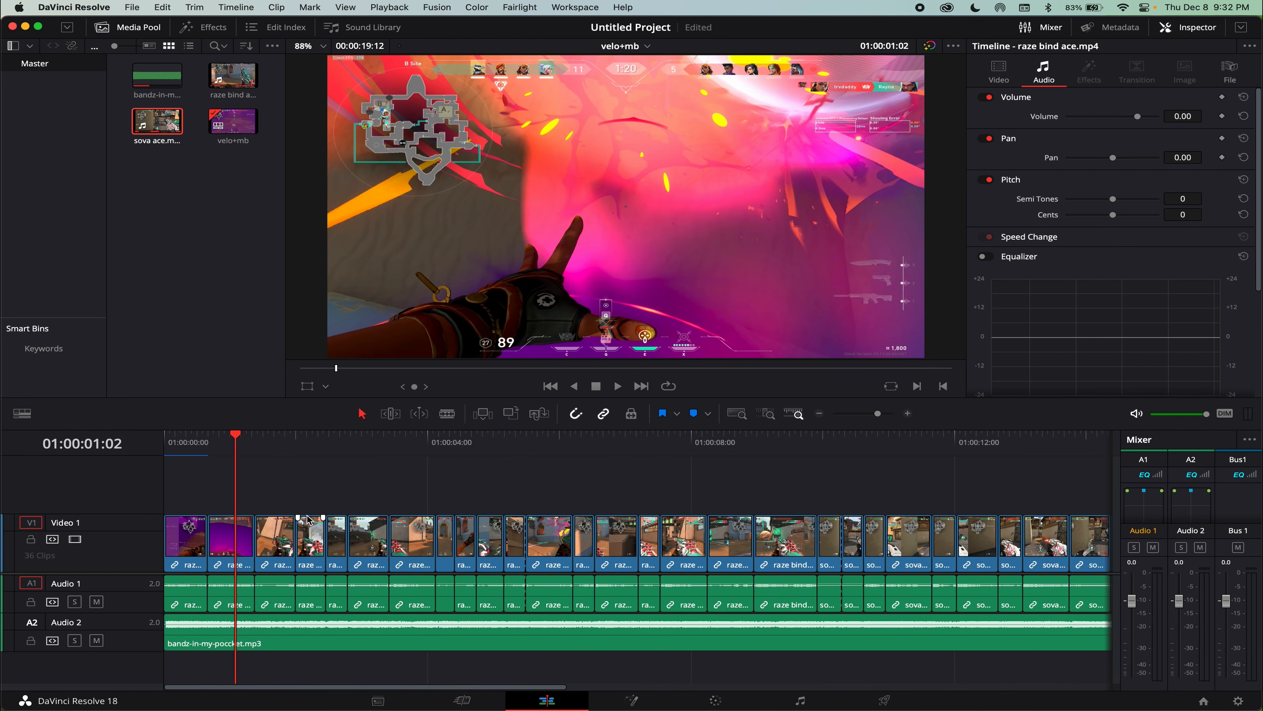
pyautogui.hscroll(4, 310, 520)
pyautogui.hscroll(15, 544, 551)
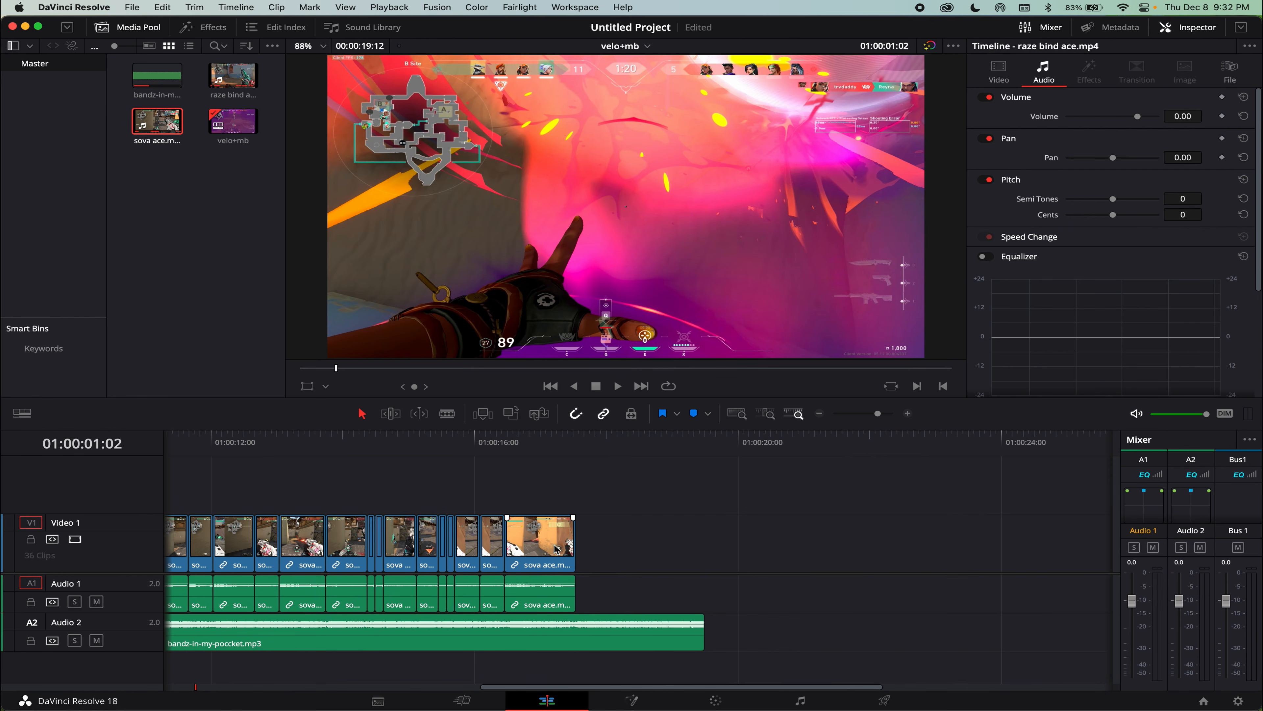
pyautogui.hscroll(-20, 449, 518)
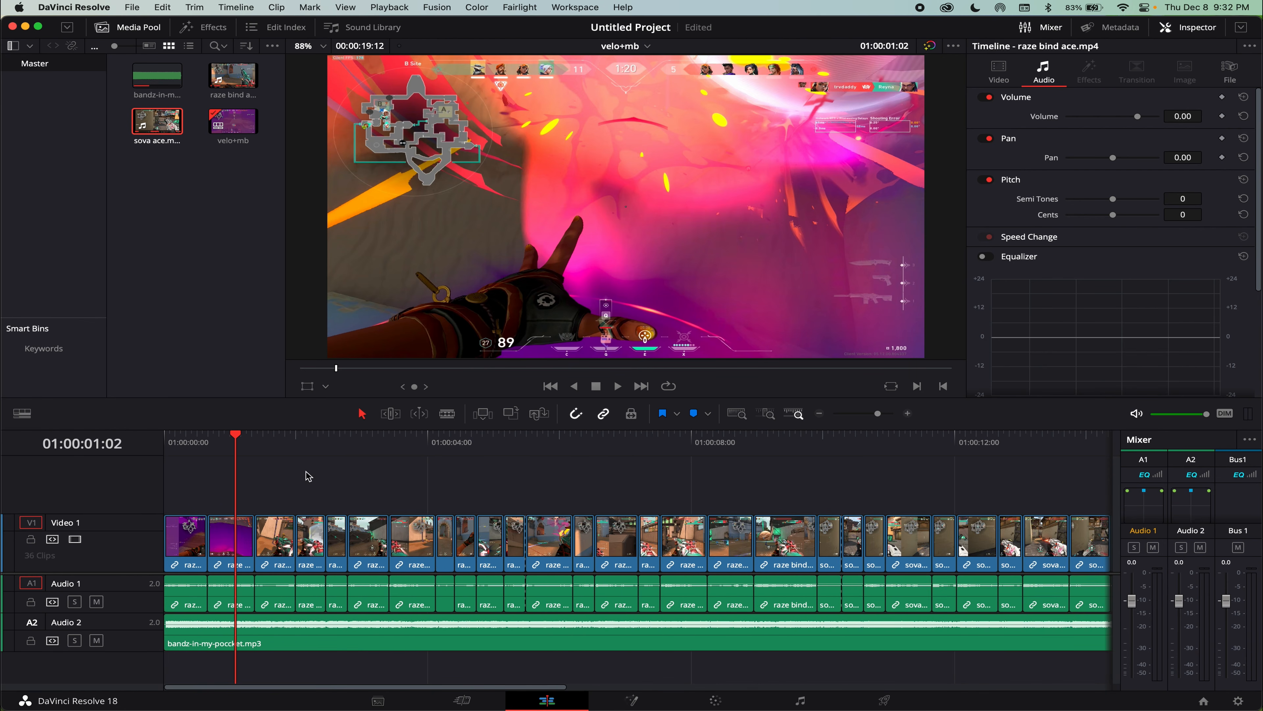
pyautogui.moveTo(224, 450); pyautogui.dragTo(224, 450)
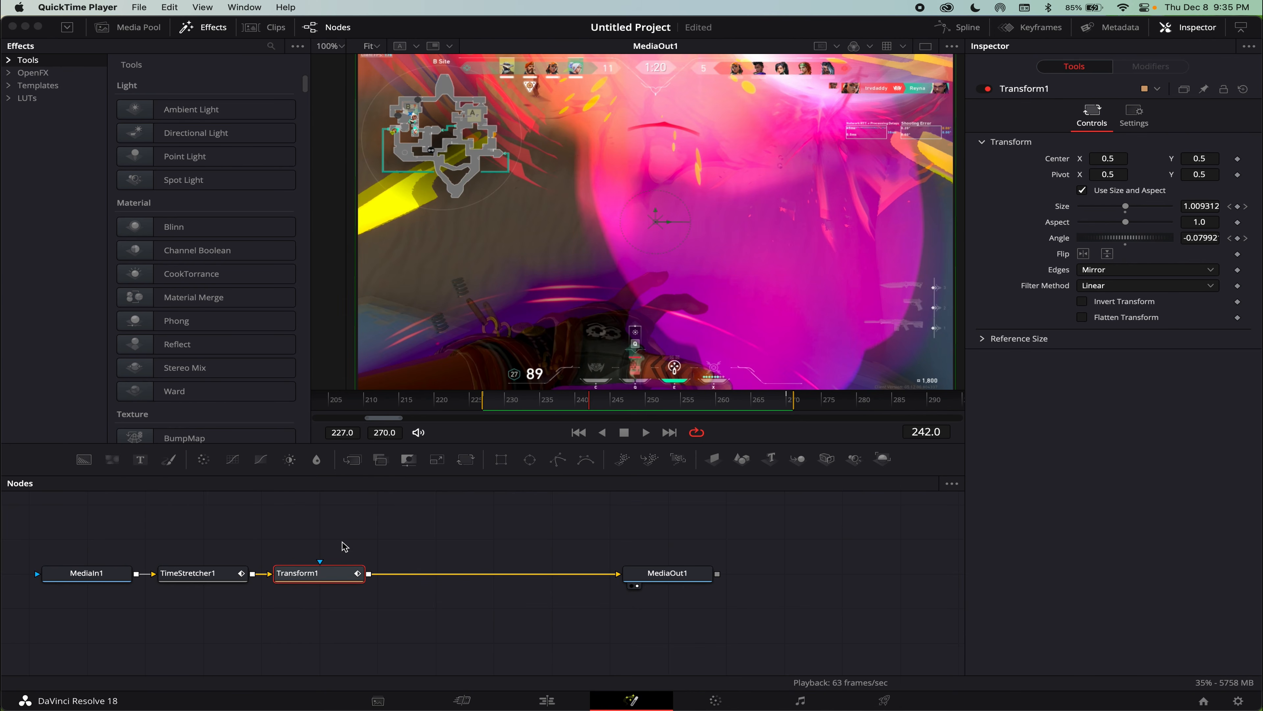
# In the second clip's Fusion composition, add a Camera Shake node between TimeStretcher1 and Transform1.
pyautogui.click(342, 547)
pyautogui.click(214, 577)
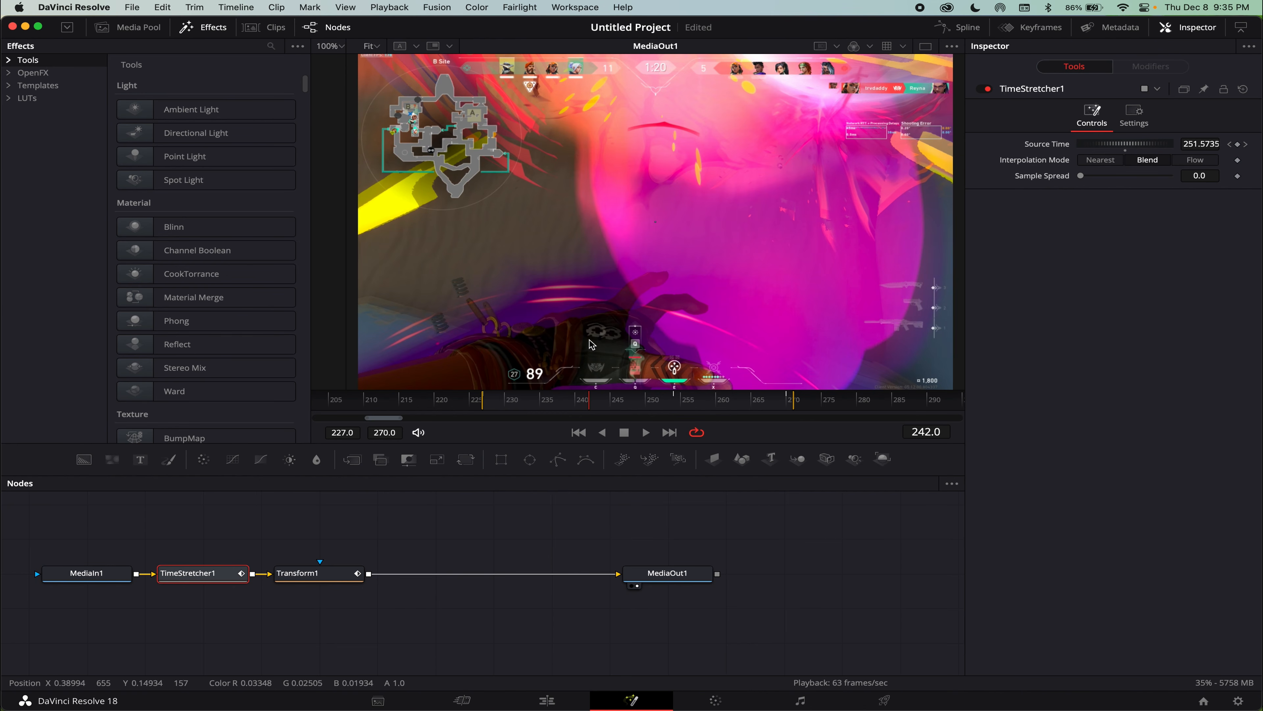
pyautogui.hotkey('shift', 'space')
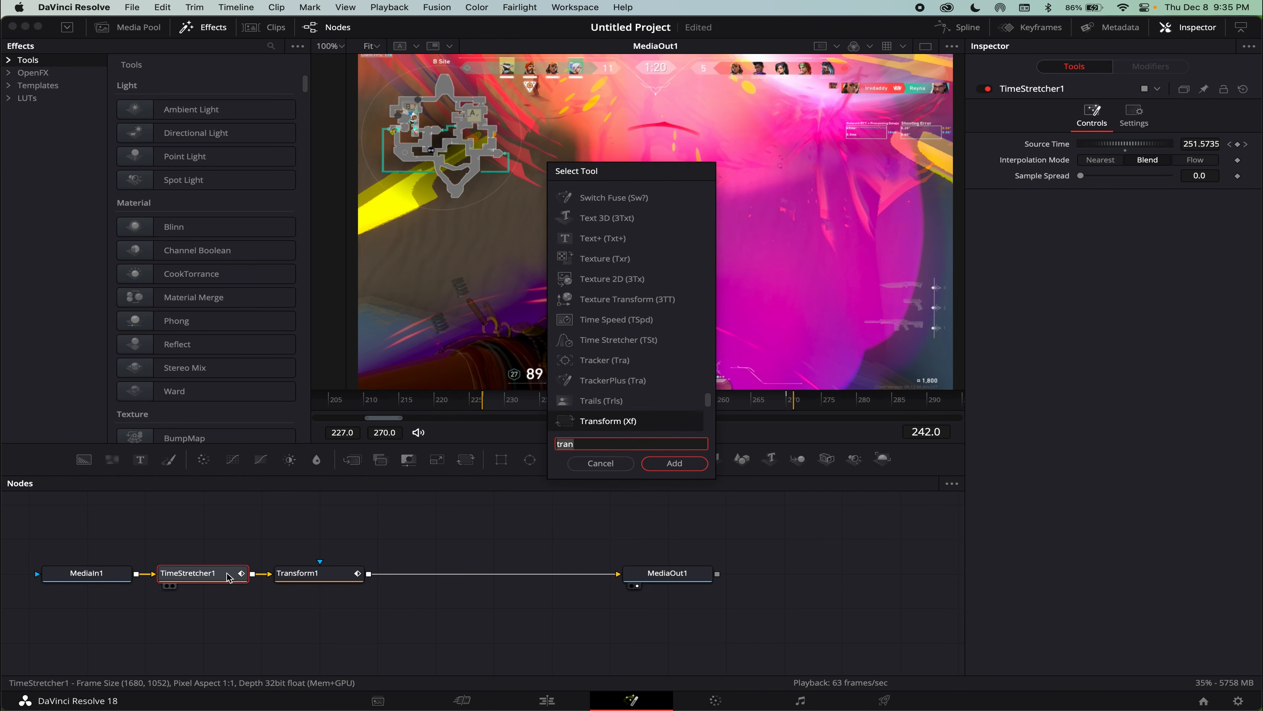
pyautogui.write('camer')
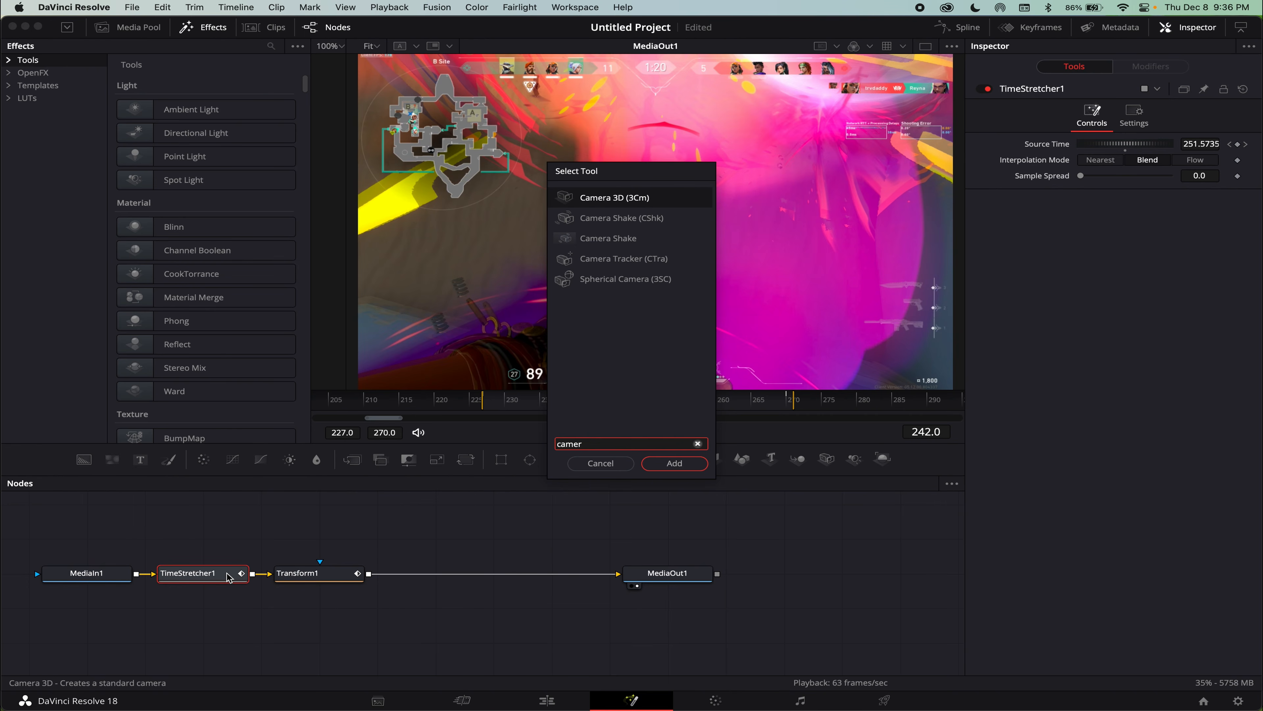
pyautogui.write('a s')
pyautogui.press('Return')
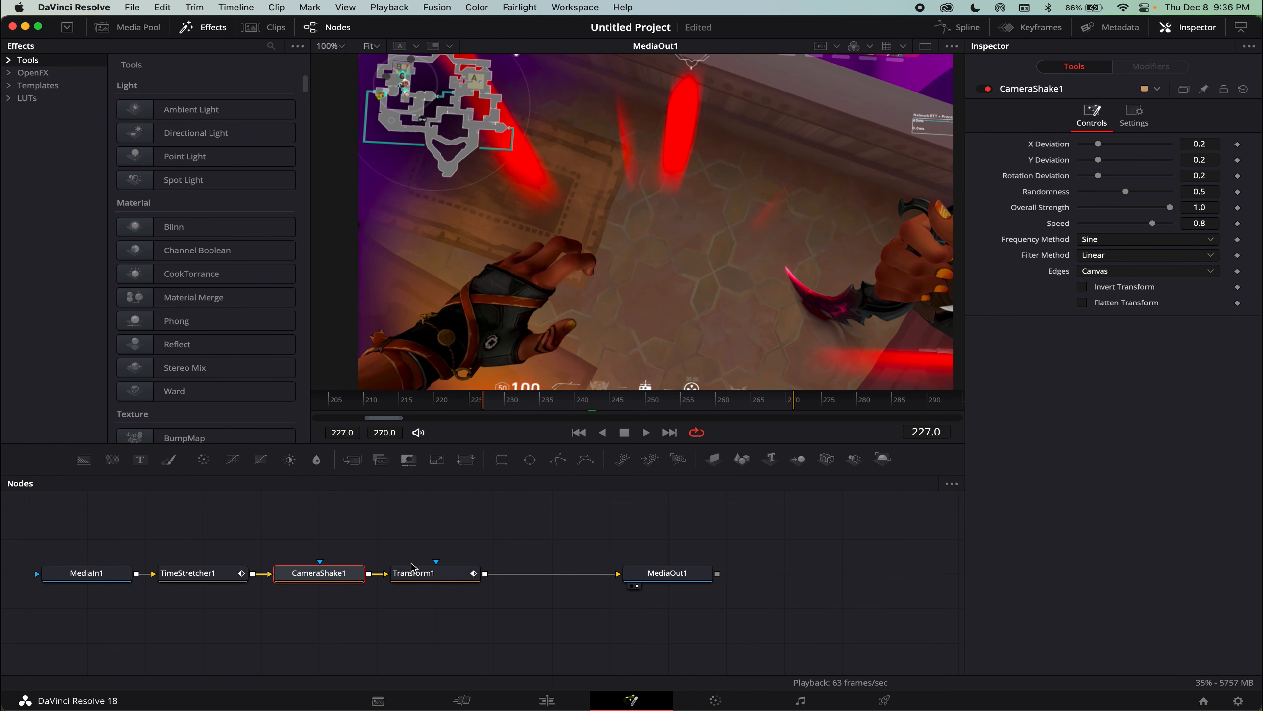
# Set CameraShake1's X Deviation to 0.024, Rotation Deviation to 0.039 and Speed to 0.646, and keyframe Overall Strength at 1.0 on frame 227.
pyautogui.moveTo(1098, 144); pyautogui.dragTo(1082, 144)
pyautogui.moveTo(1098, 176); pyautogui.dragTo(1085, 177)
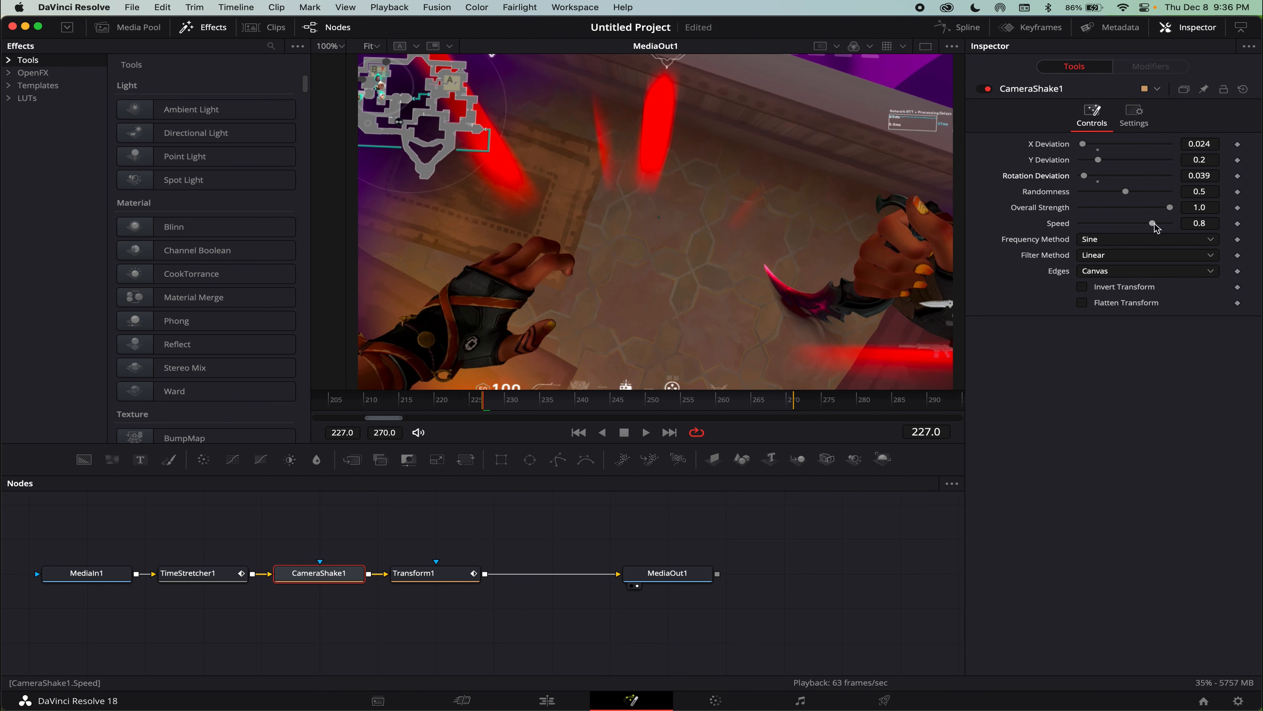
pyautogui.moveTo(1154, 224); pyautogui.dragTo(1257, 208)
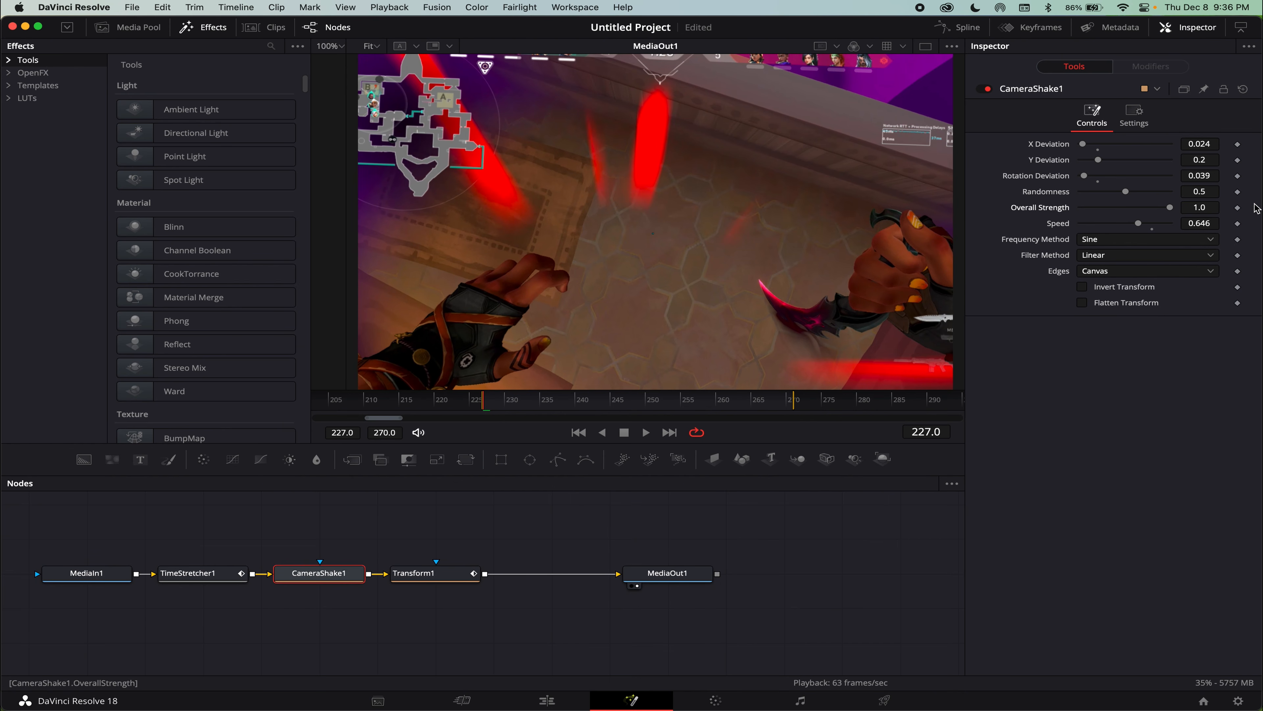
pyautogui.click(1237, 208)
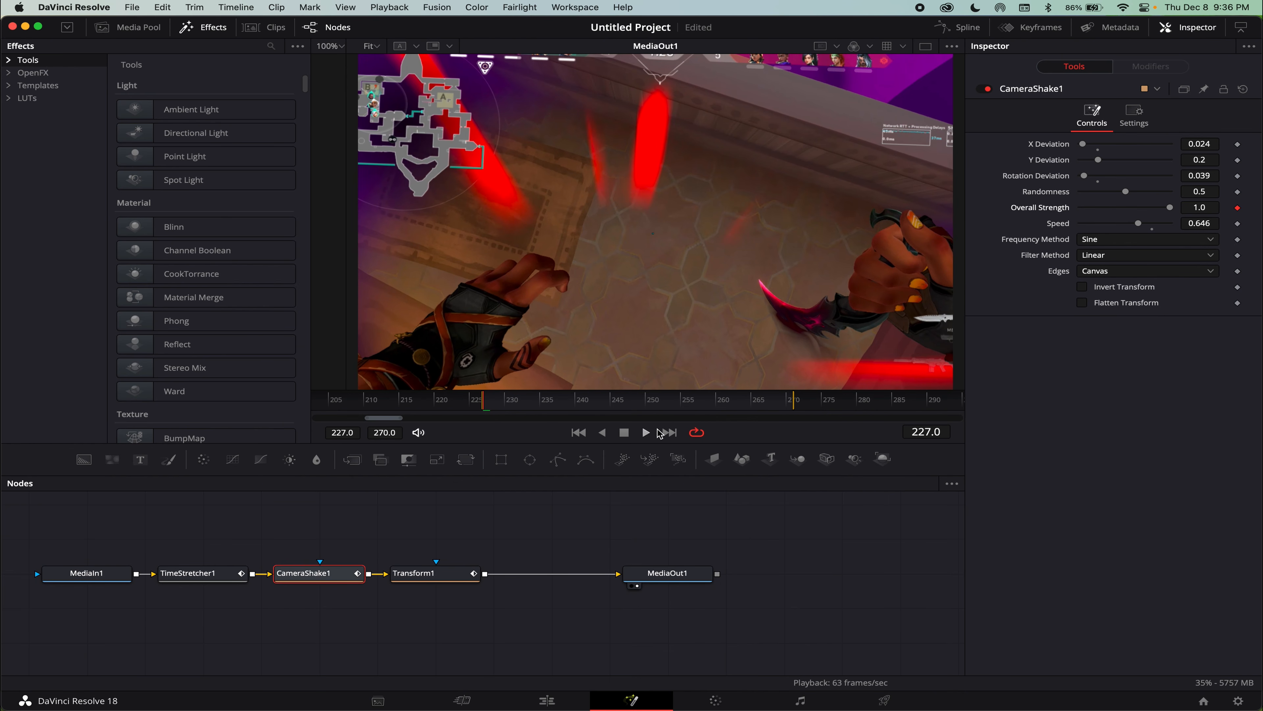
# Keyframe CameraShake1's Overall Strength at 0.0 on frame 270 and ease the curve into it with a long, nearly flat handle.
pyautogui.click(667, 432)
pyautogui.moveTo(1171, 209); pyautogui.dragTo(1080, 207)
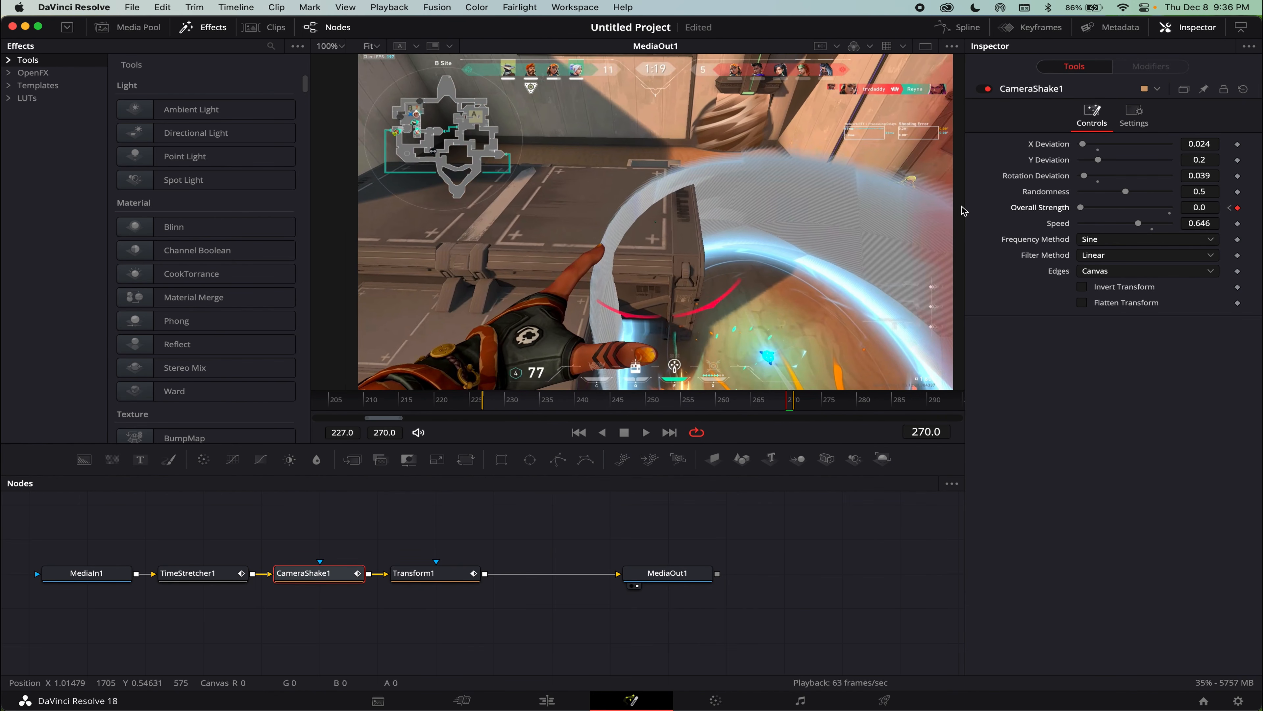
pyautogui.click(957, 27)
pyautogui.moveTo(797, 628); pyautogui.dragTo(786, 627)
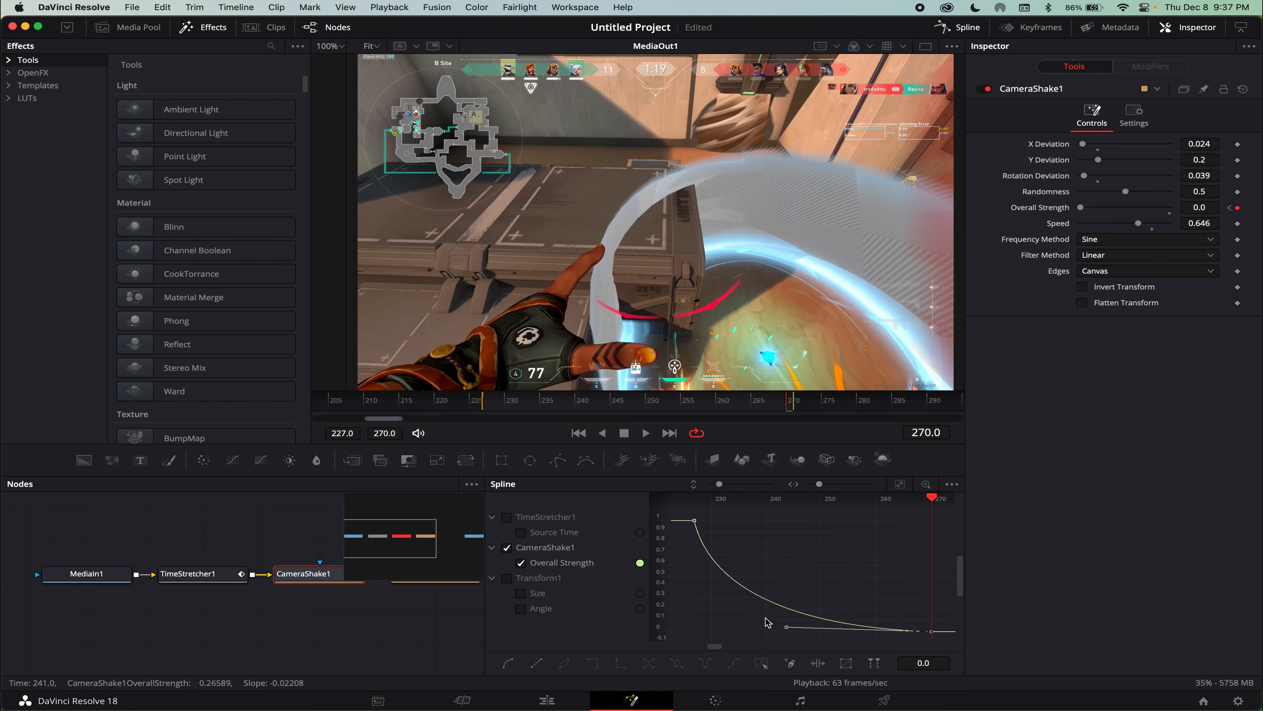
pyautogui.press('space')
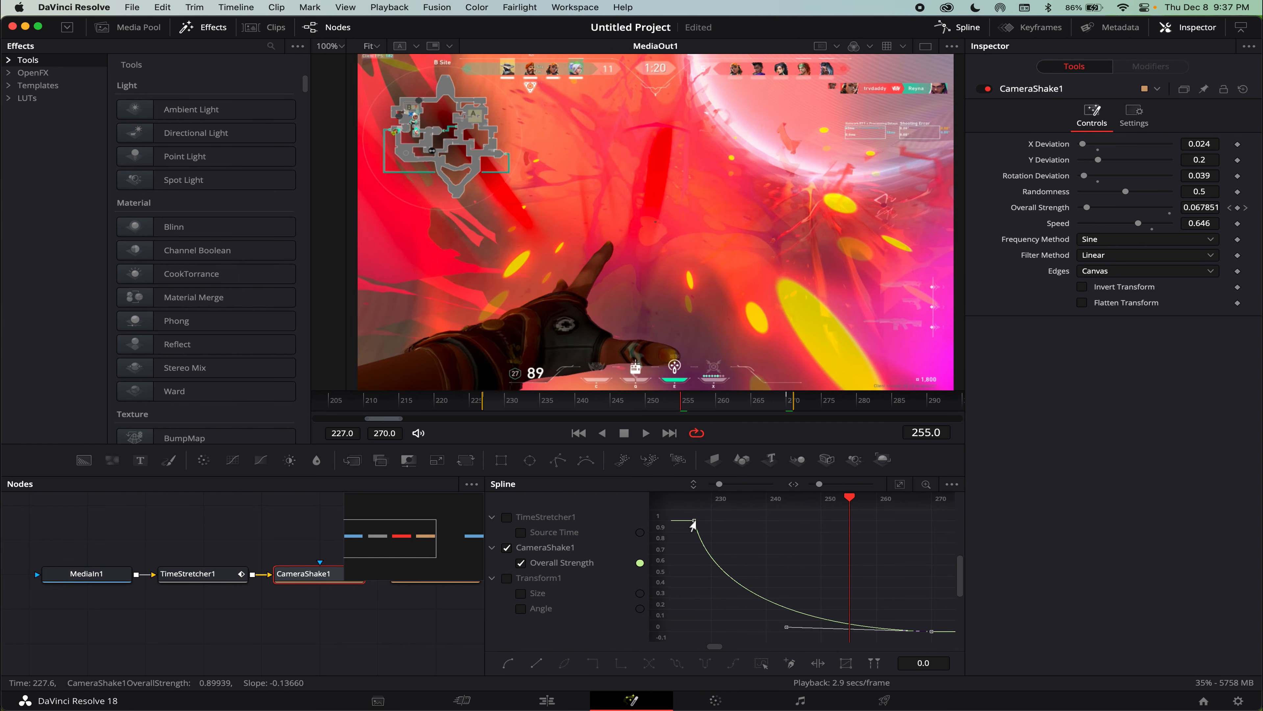
pyautogui.moveTo(786, 626); pyautogui.dragTo(752, 631)
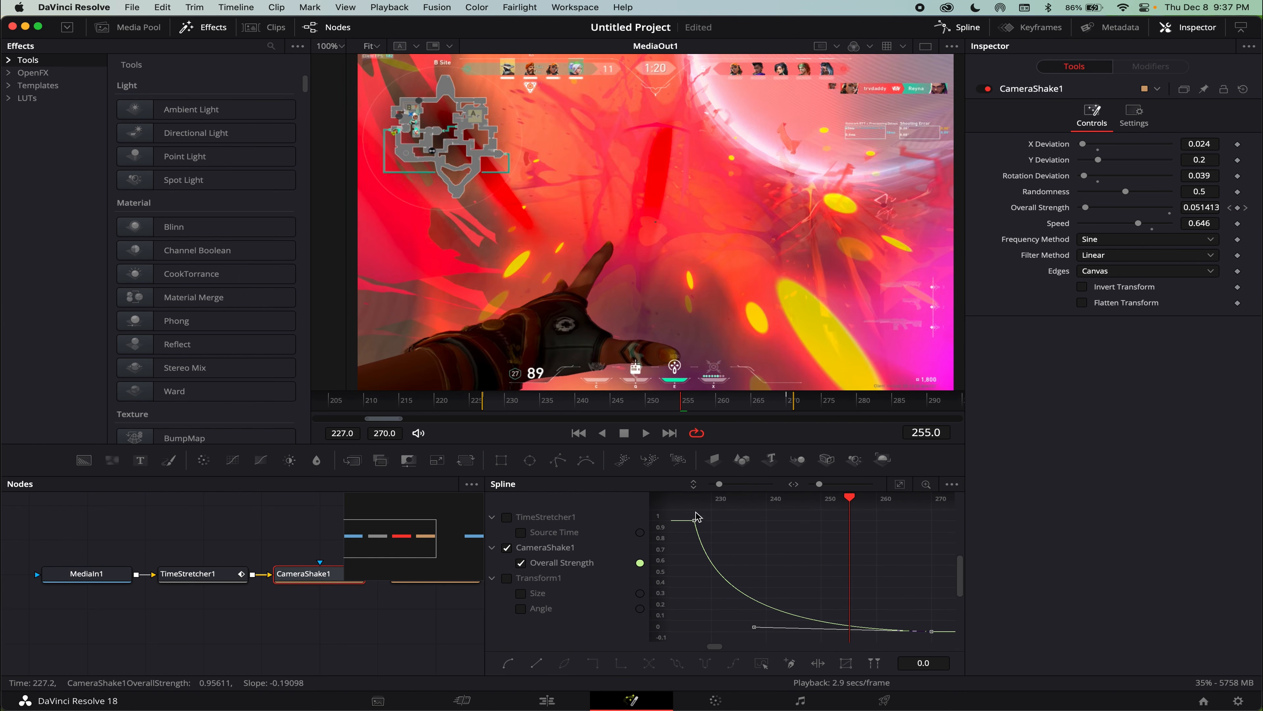
# Steepen the drop of the Overall Strength curve from its first keyframe and set CameraShake1's Speed to 0.669.
pyautogui.moveTo(695, 520); pyautogui.dragTo(704, 593)
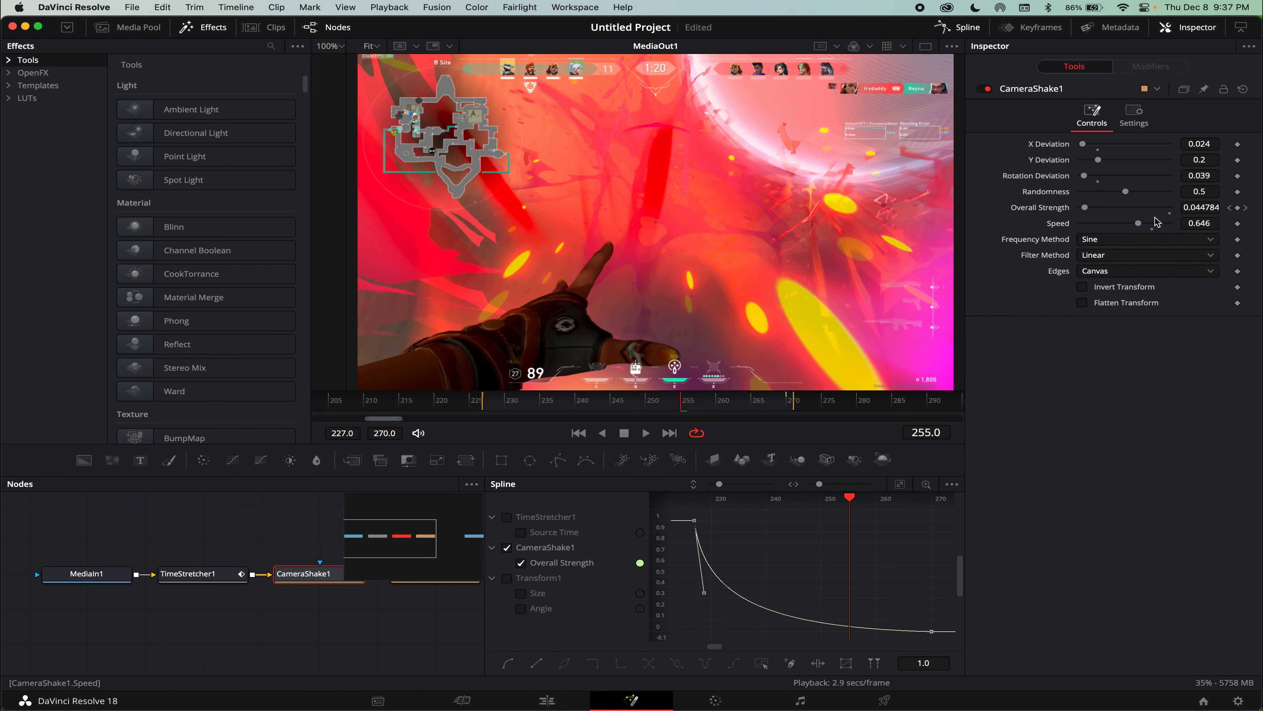
pyautogui.moveTo(1139, 224); pyautogui.dragTo(1144, 227)
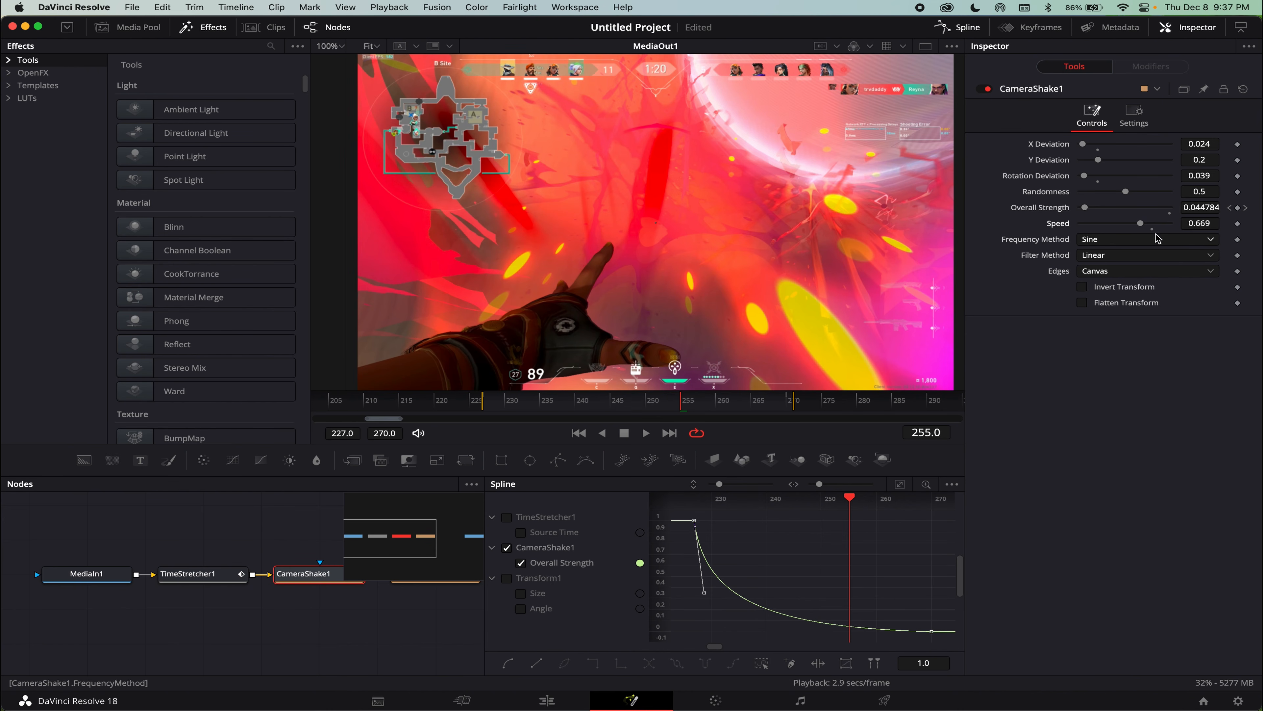
pyautogui.moveTo(704, 592); pyautogui.dragTo(691, 623)
pyautogui.click(694, 520)
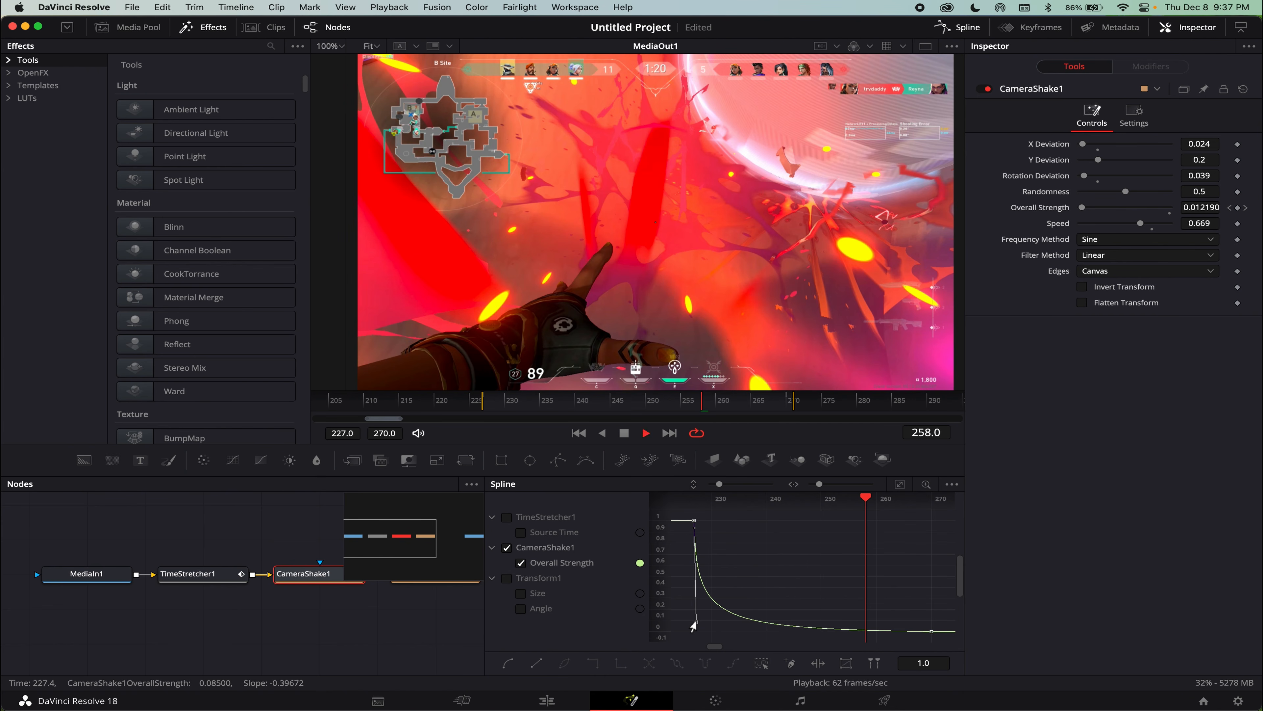
# Play back the second clip's composition to review the fading camera shake.
pyautogui.press('space')
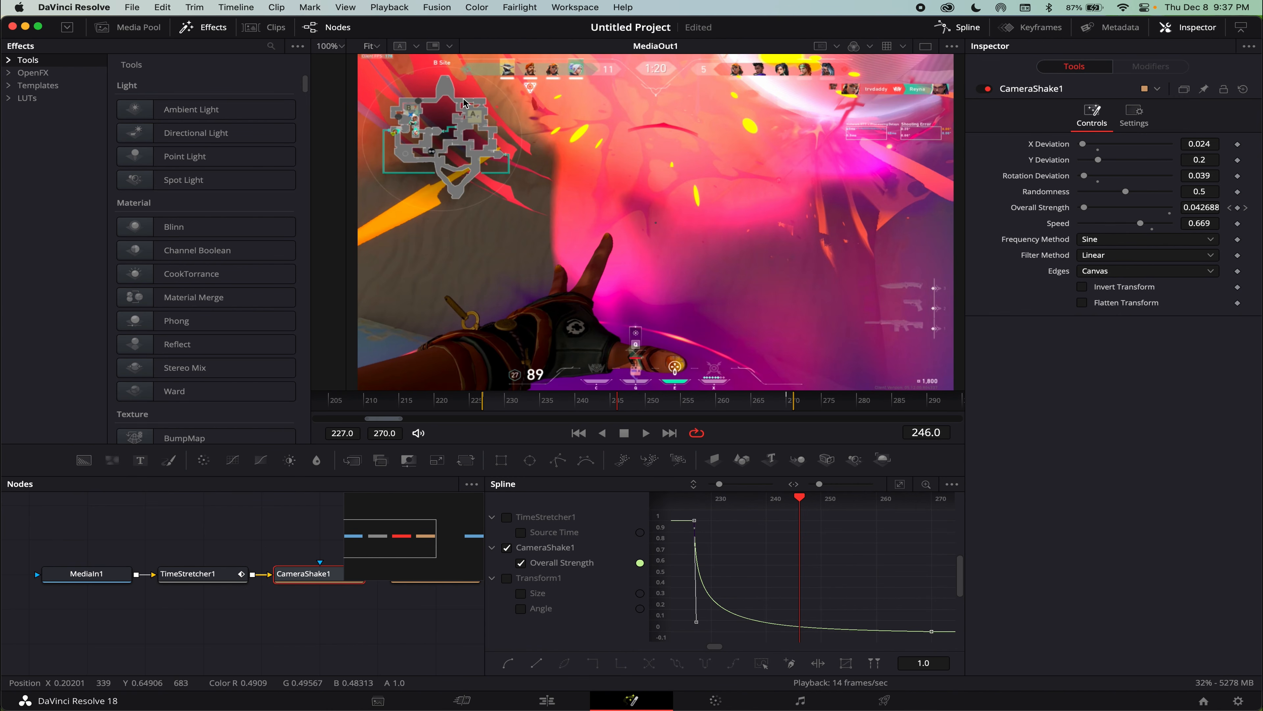
pyautogui.press('space')
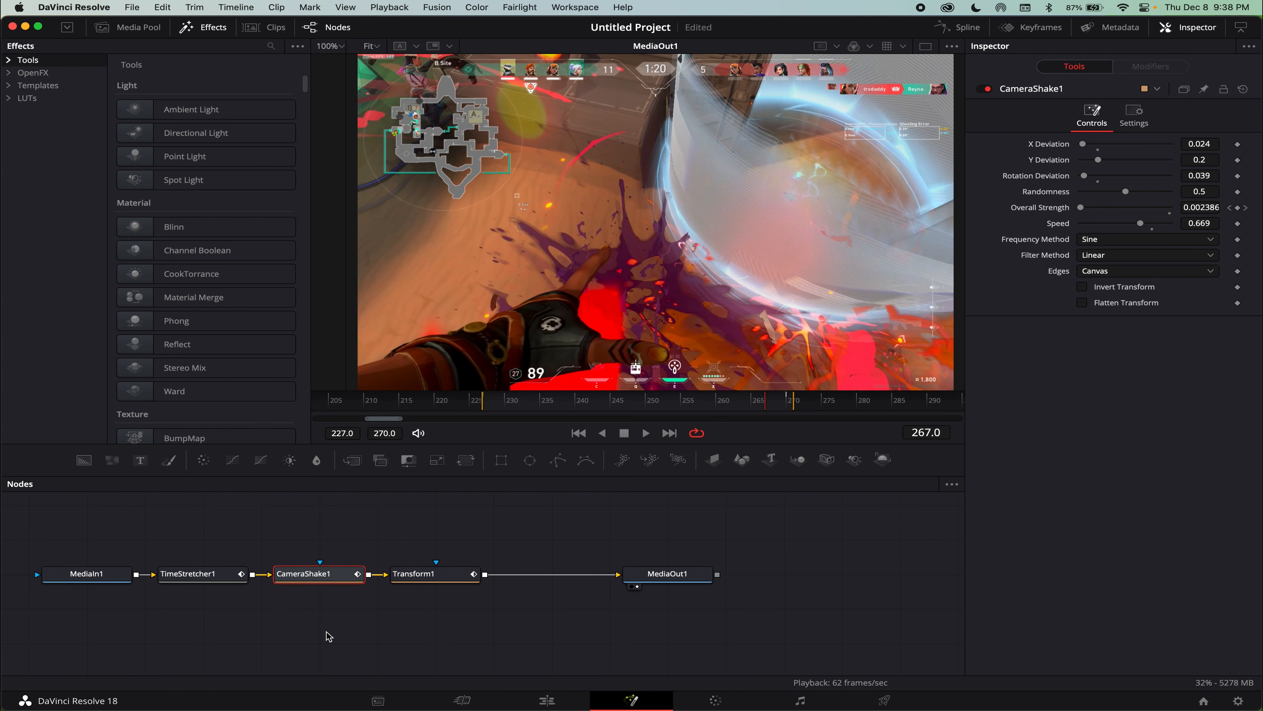
pyautogui.click(329, 634)
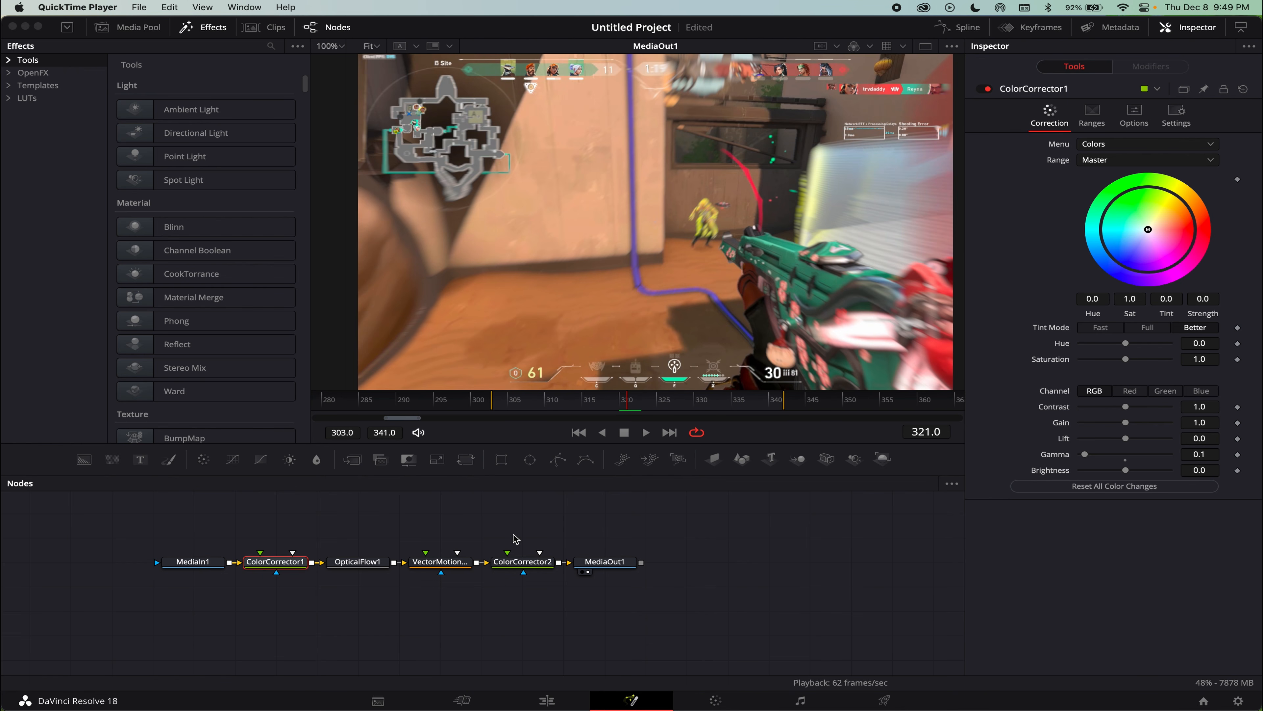
# Compare the motion-blurred frame with ColorCorrector1 and ColorCorrector2 switched off and on, leaving both enabled.
pyautogui.click(436, 543)
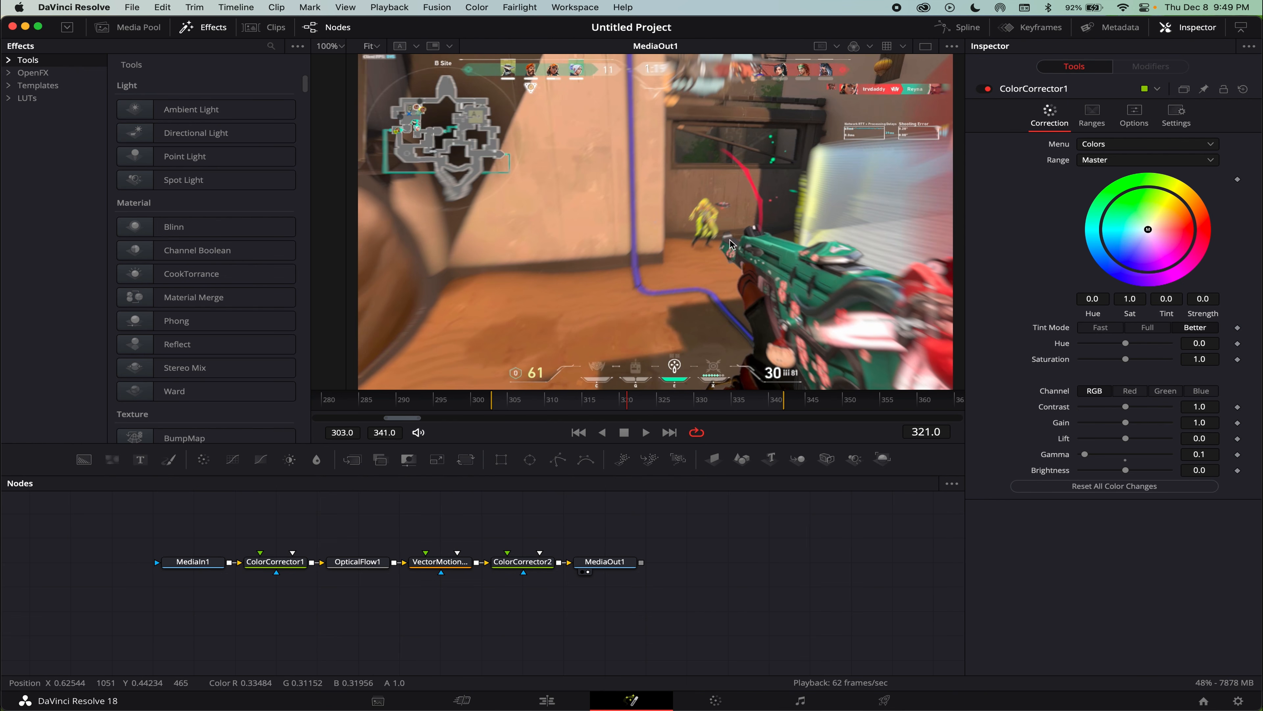
pyautogui.click(280, 566)
pyautogui.keyDown('super'); pyautogui.click(523, 563); pyautogui.keyUp('super')
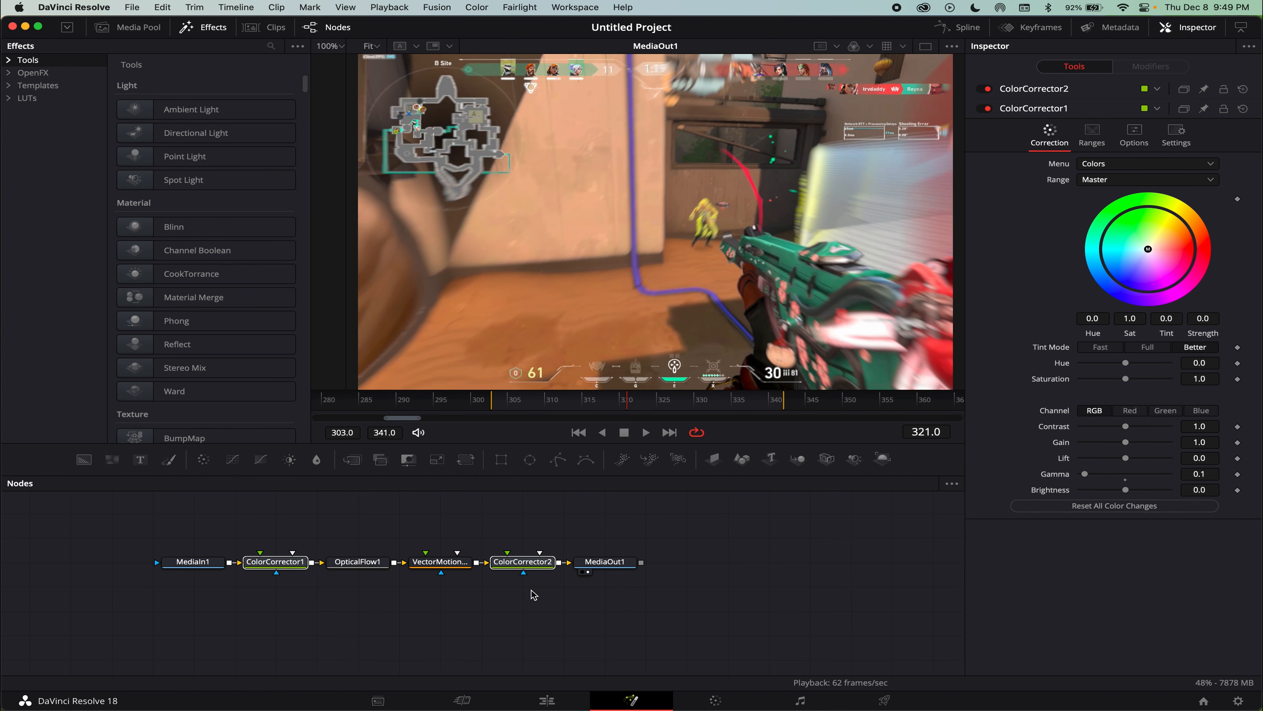
pyautogui.click(1010, 109)
pyautogui.click(984, 108)
pyautogui.click(984, 88)
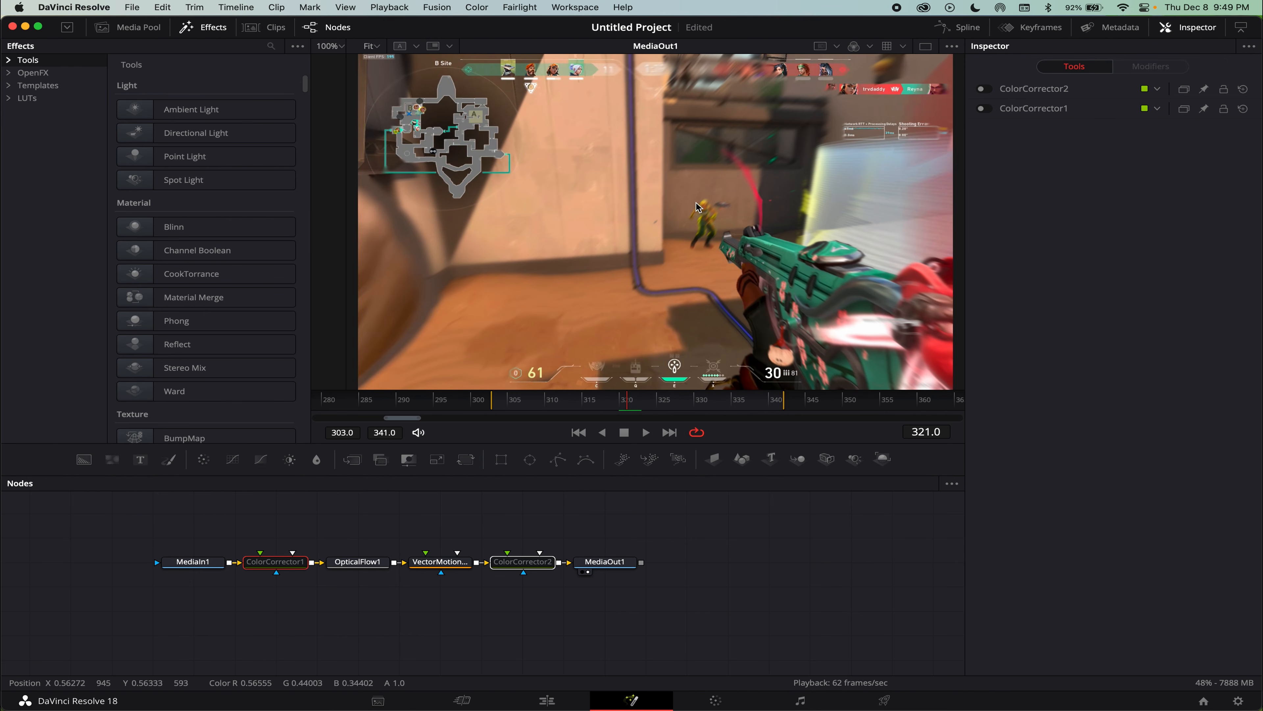
pyautogui.press('super+p')
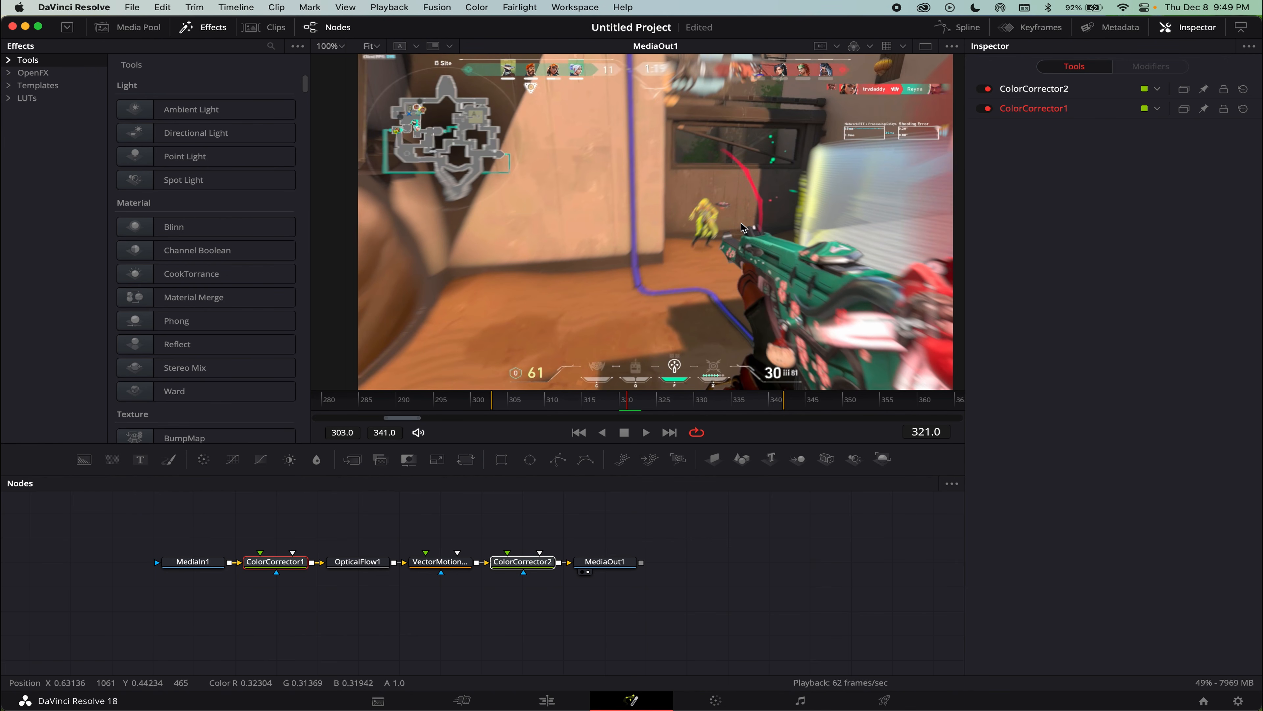
pyautogui.press('super+p')
pyautogui.click(985, 108)
pyautogui.click(982, 88)
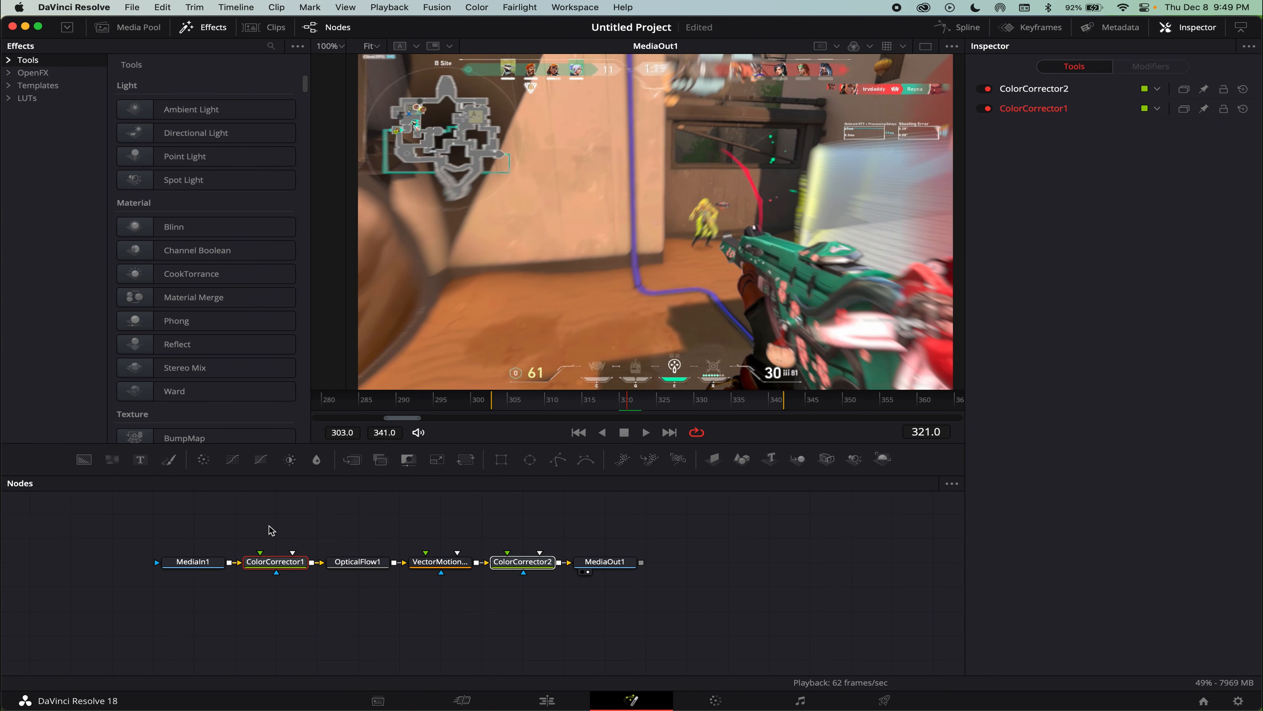
# Inspect MediaIn1 and the settings of the color correctors before and after the motion blur nodes.
pyautogui.click(211, 566)
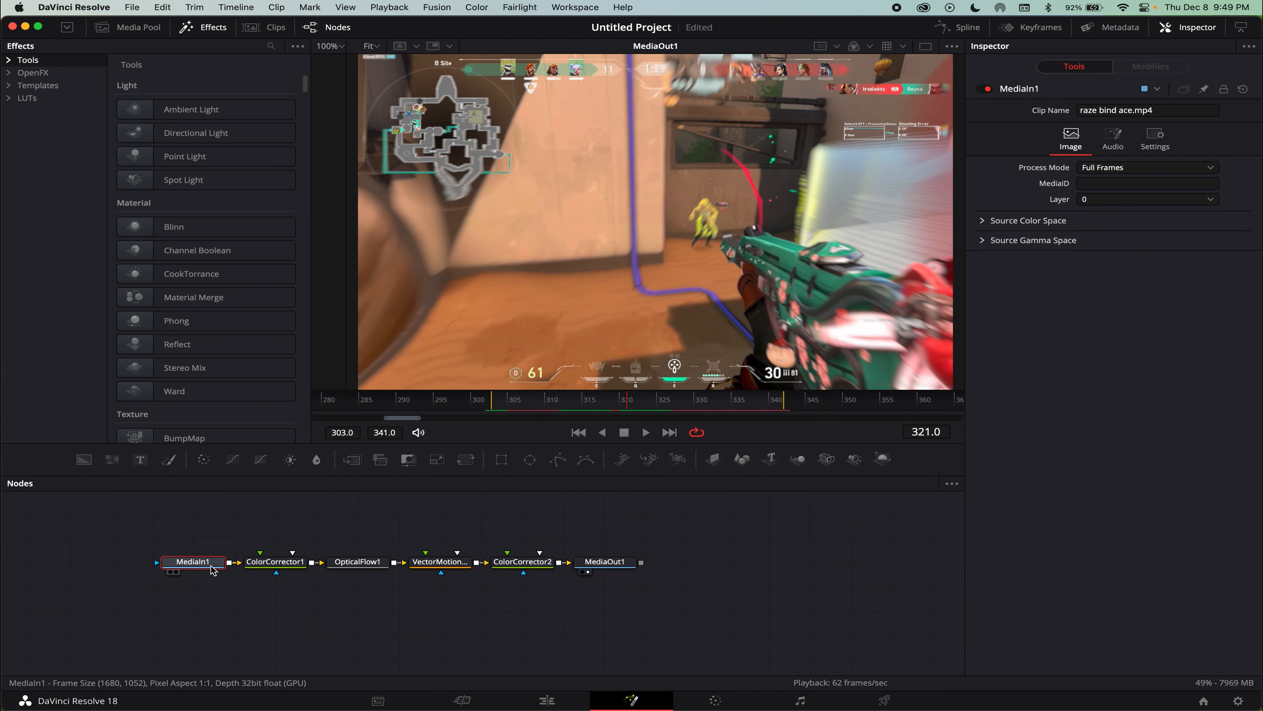
pyautogui.moveTo(209, 570)
pyautogui.mouseDown()
pyautogui.moveTo(125, 570)
pyautogui.moveTo(129, 550)
pyautogui.moveTo(209, 569)
pyautogui.mouseUp()
pyautogui.click(262, 569)
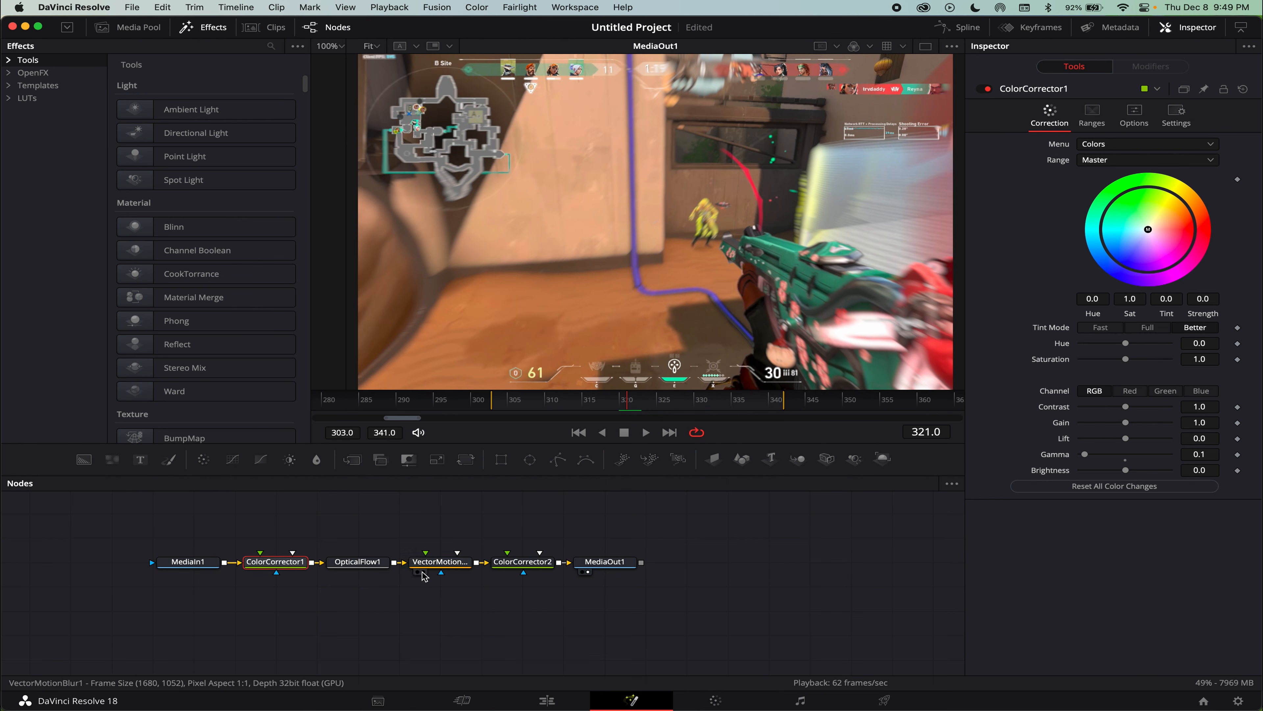
pyautogui.click(520, 567)
pyautogui.click(201, 562)
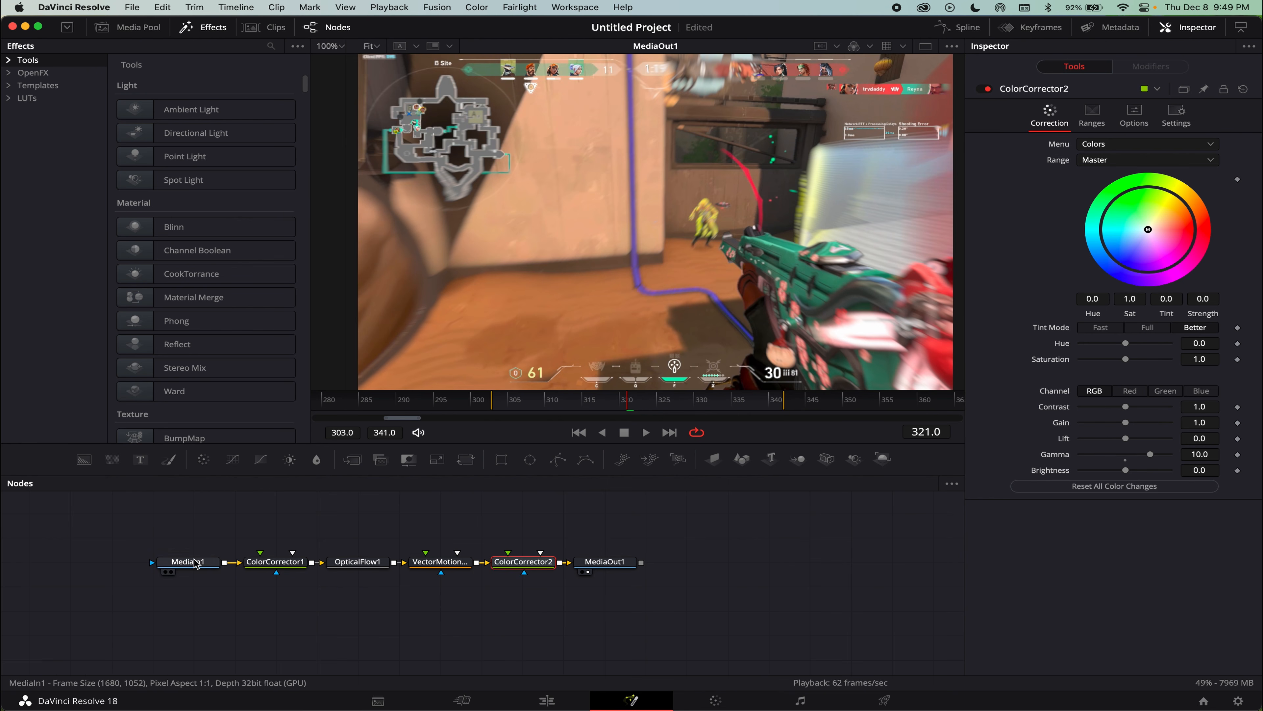
pyautogui.click(203, 458)
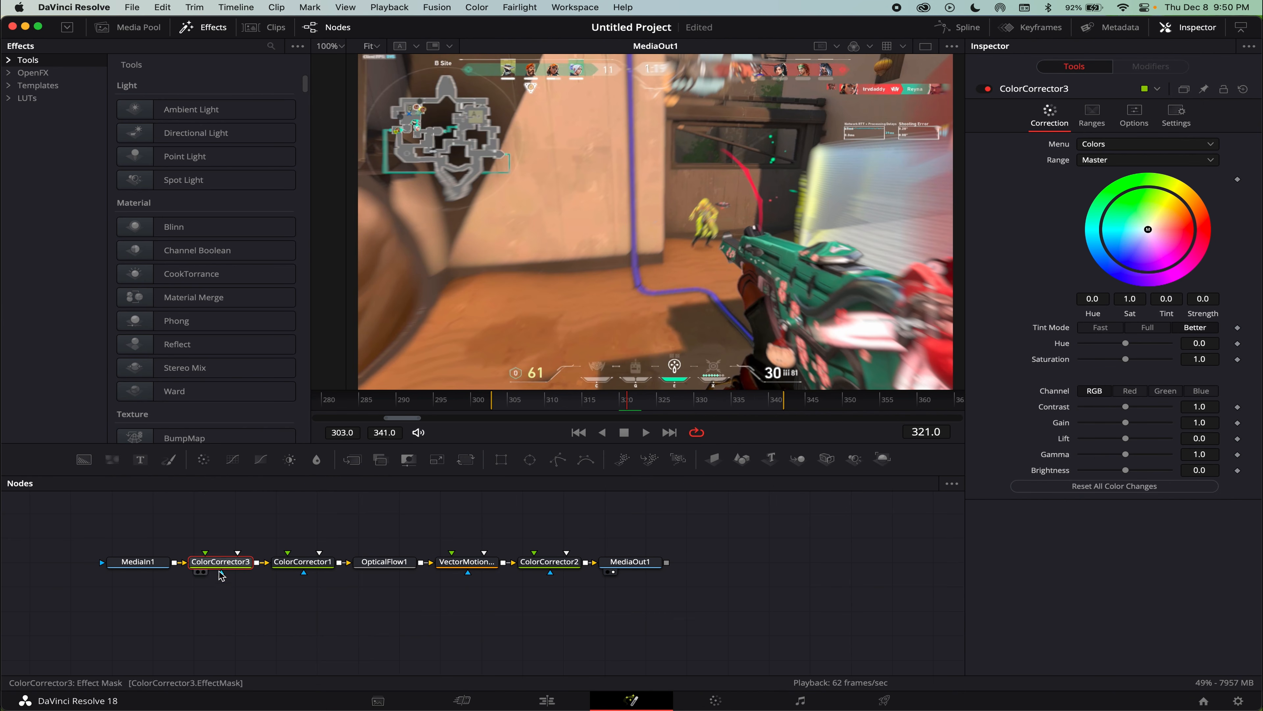
pyautogui.press('Delete')
pyautogui.moveTo(152, 569); pyautogui.dragTo(208, 568)
# Check the Gamma values of ColorCorrector1 and ColorCorrector2.
pyautogui.click(264, 562)
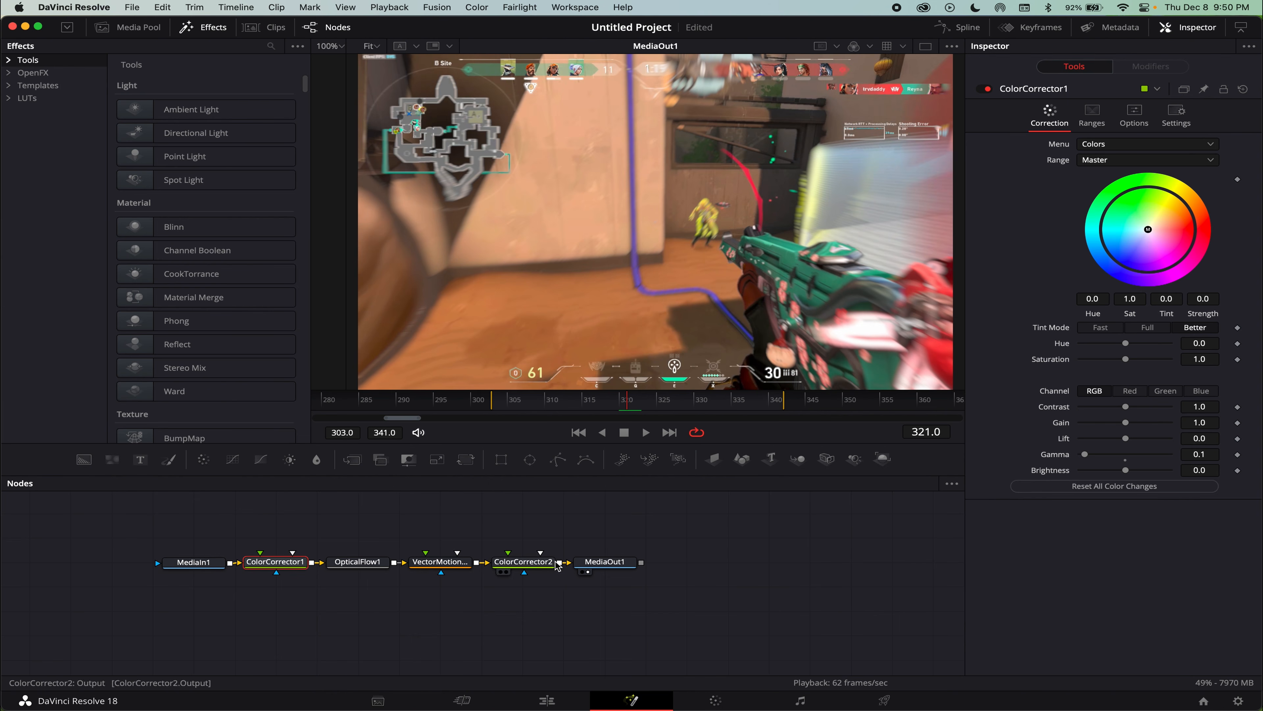
pyautogui.click(523, 561)
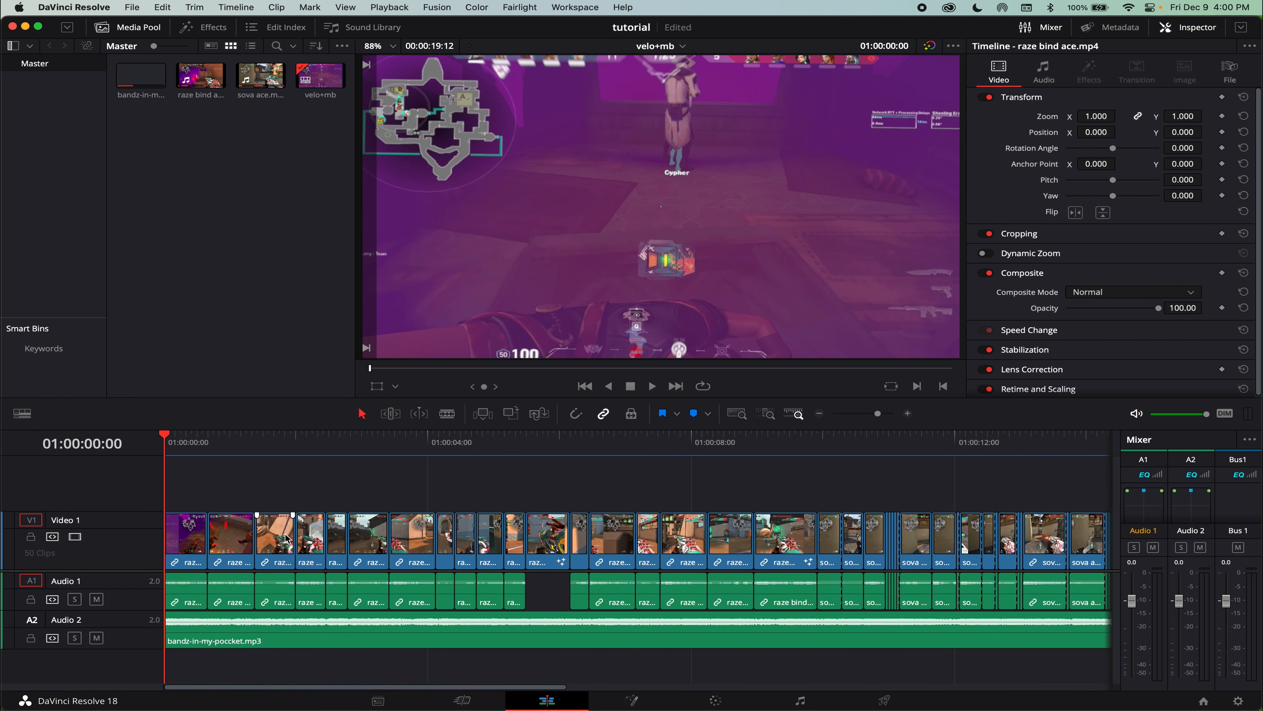
# Play the finished velo+mb timeline from its start to past the last clip and return to the beginning.
pyautogui.hscroll(5, 696, 532)
pyautogui.hscroll(-5, 696, 532)
pyautogui.press('space')
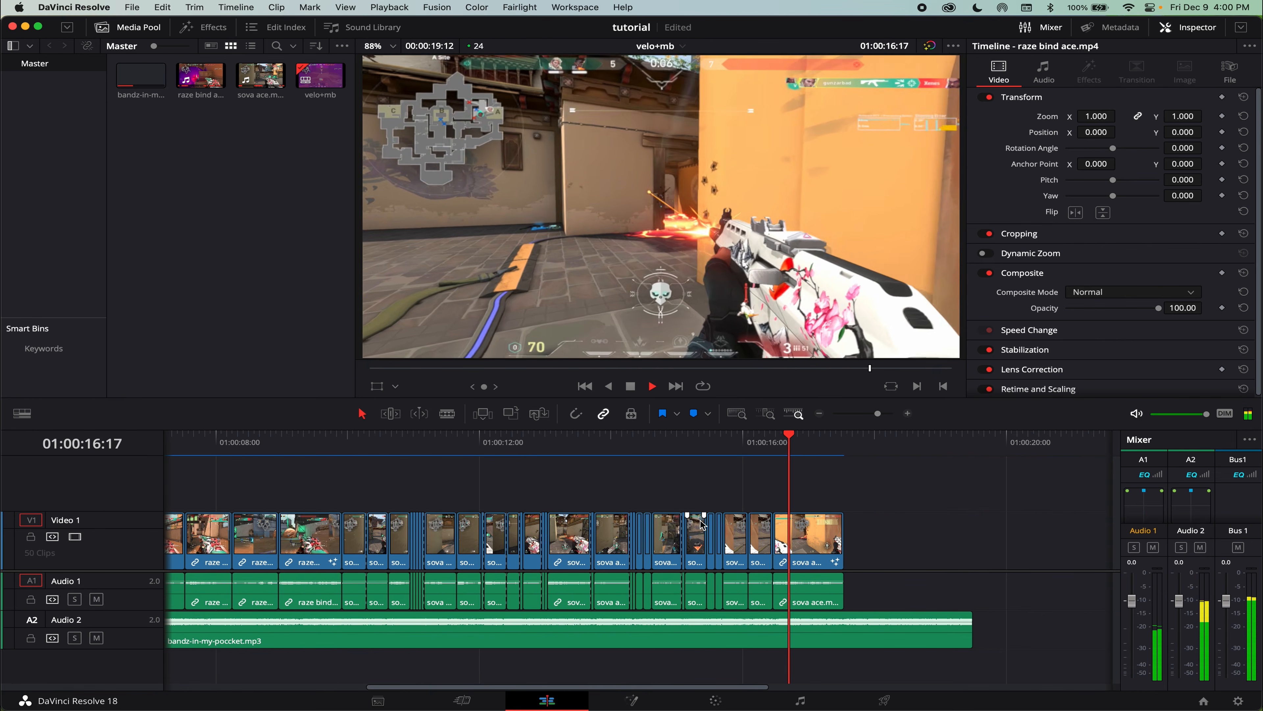
pyautogui.press('space')
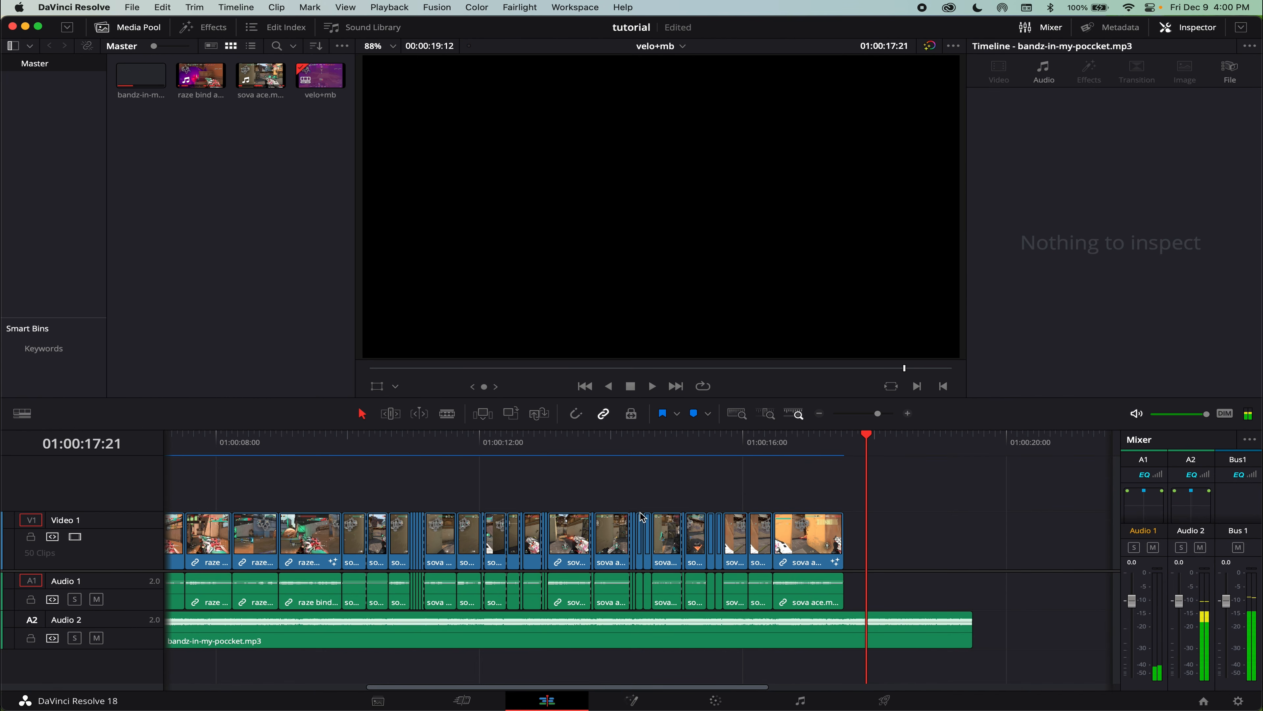
pyautogui.moveTo(460, 429); pyautogui.dragTo(167, 473)
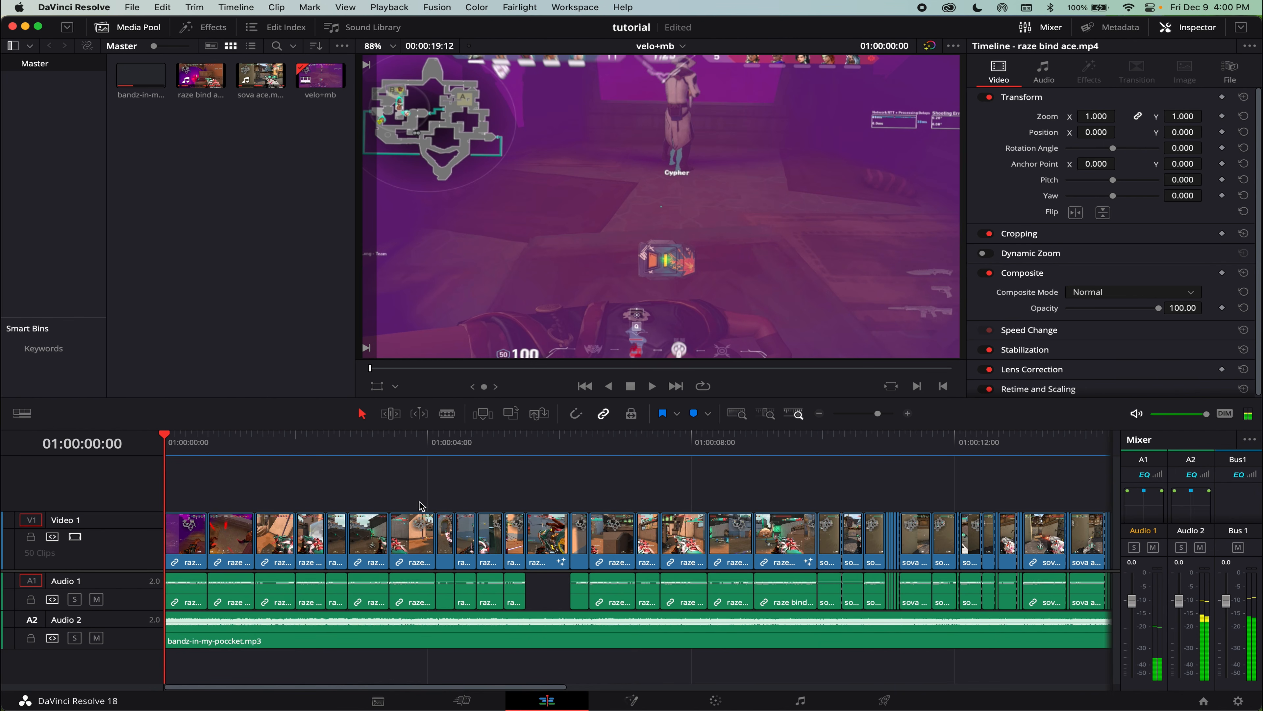
# Look over the row of clips and examine the frames at 01:00:05:21 and 01:00:03:01.
pyautogui.hscroll(3, 448, 514)
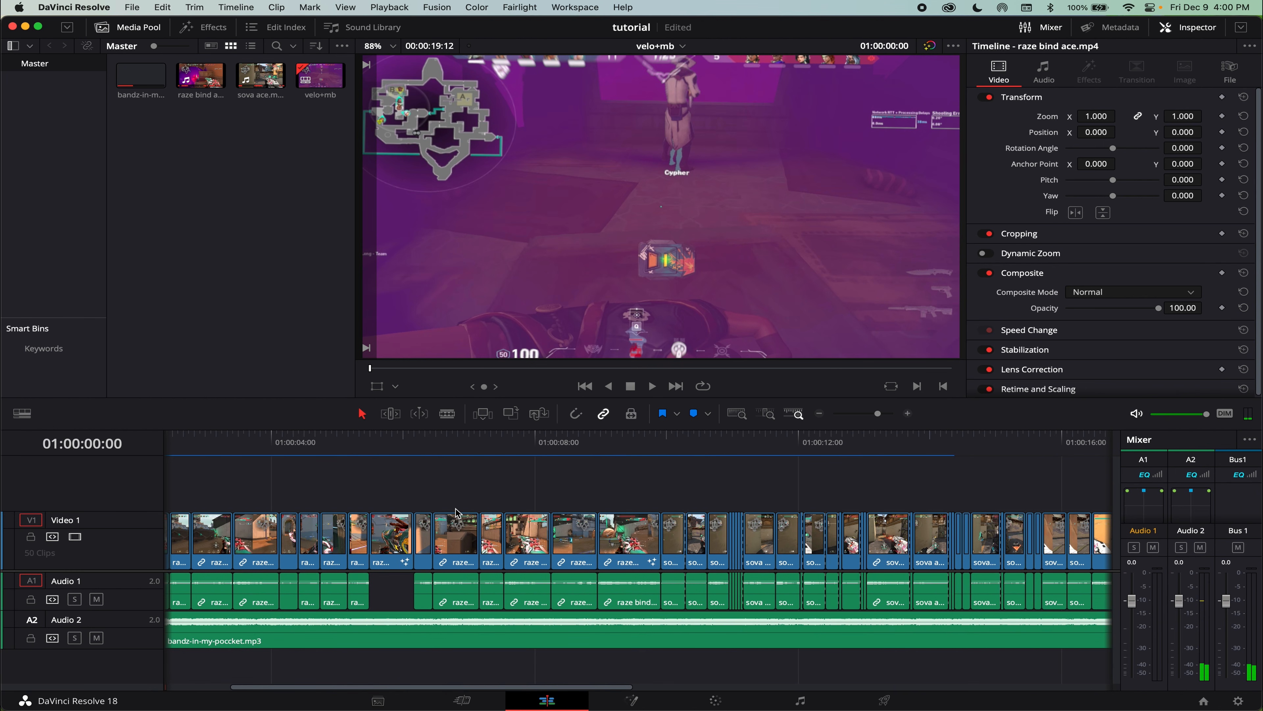
pyautogui.hscroll(-3, 456, 513)
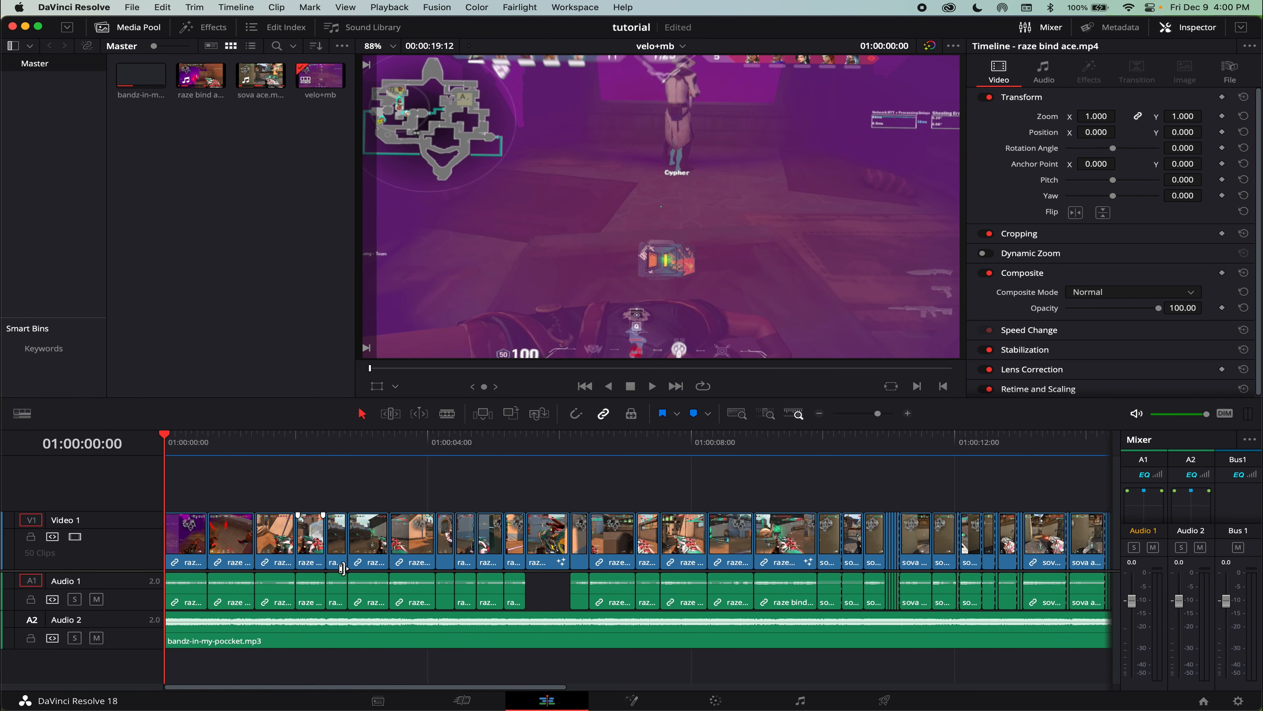
pyautogui.click(552, 448)
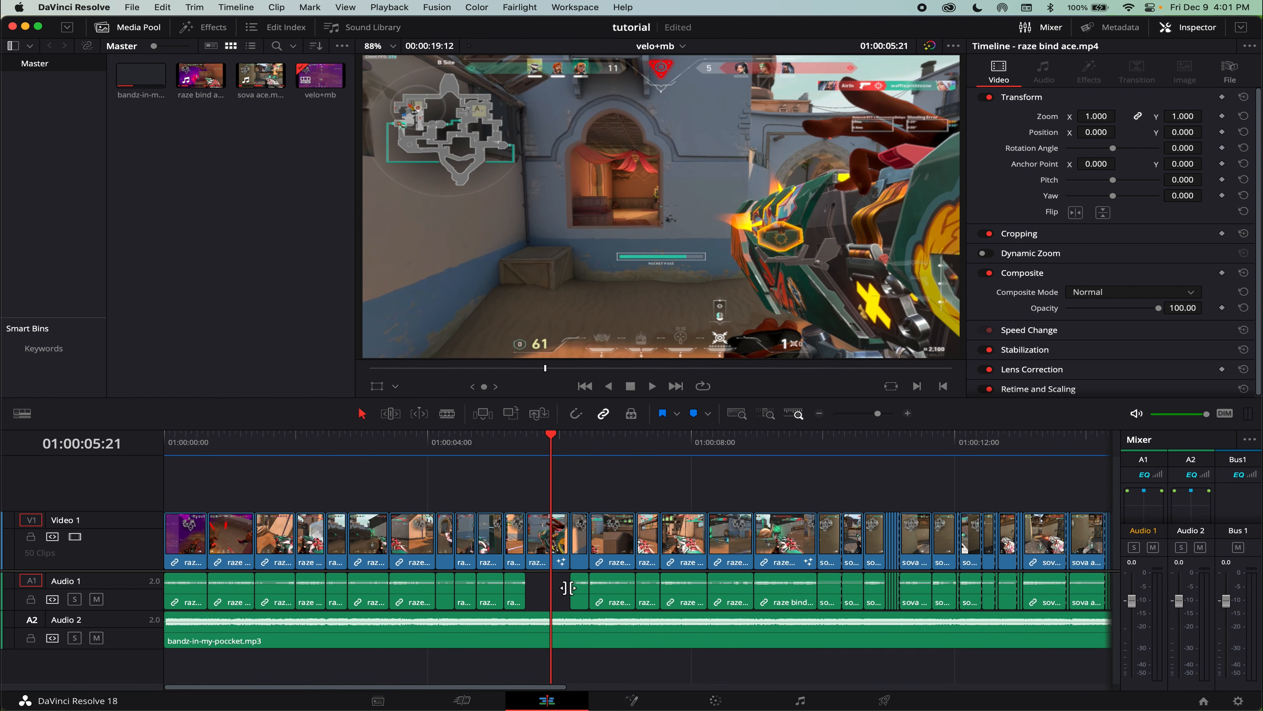
pyautogui.click(366, 454)
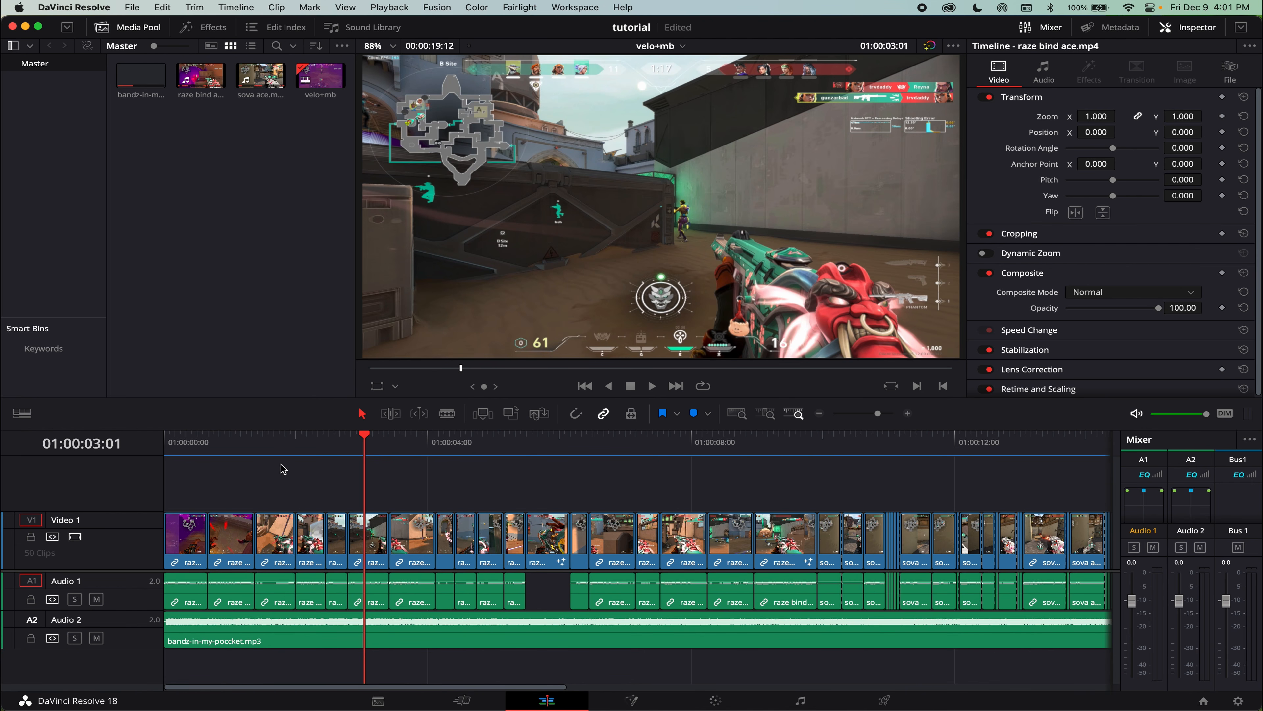
# Mute the Audio 2 music track and play the opening of the timeline from its start with only the game audio.
pyautogui.click(97, 637)
pyautogui.moveTo(234, 450); pyautogui.dragTo(133, 451)
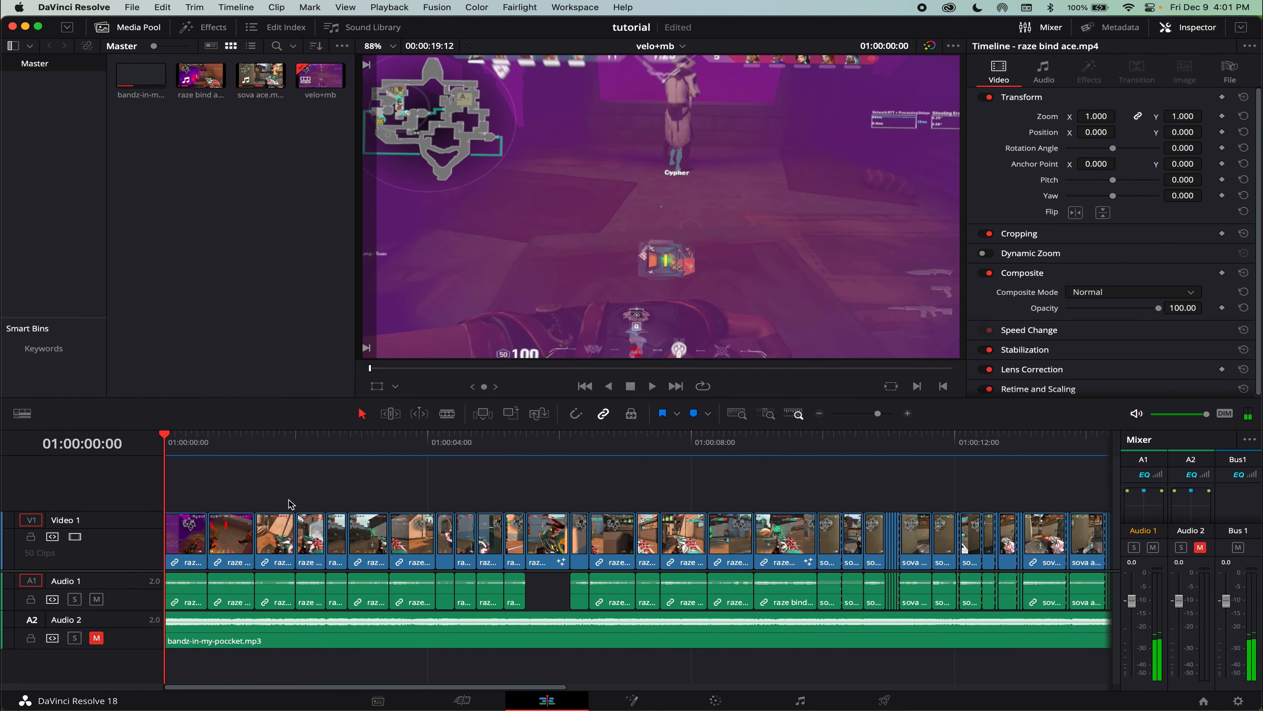
pyautogui.press('space')
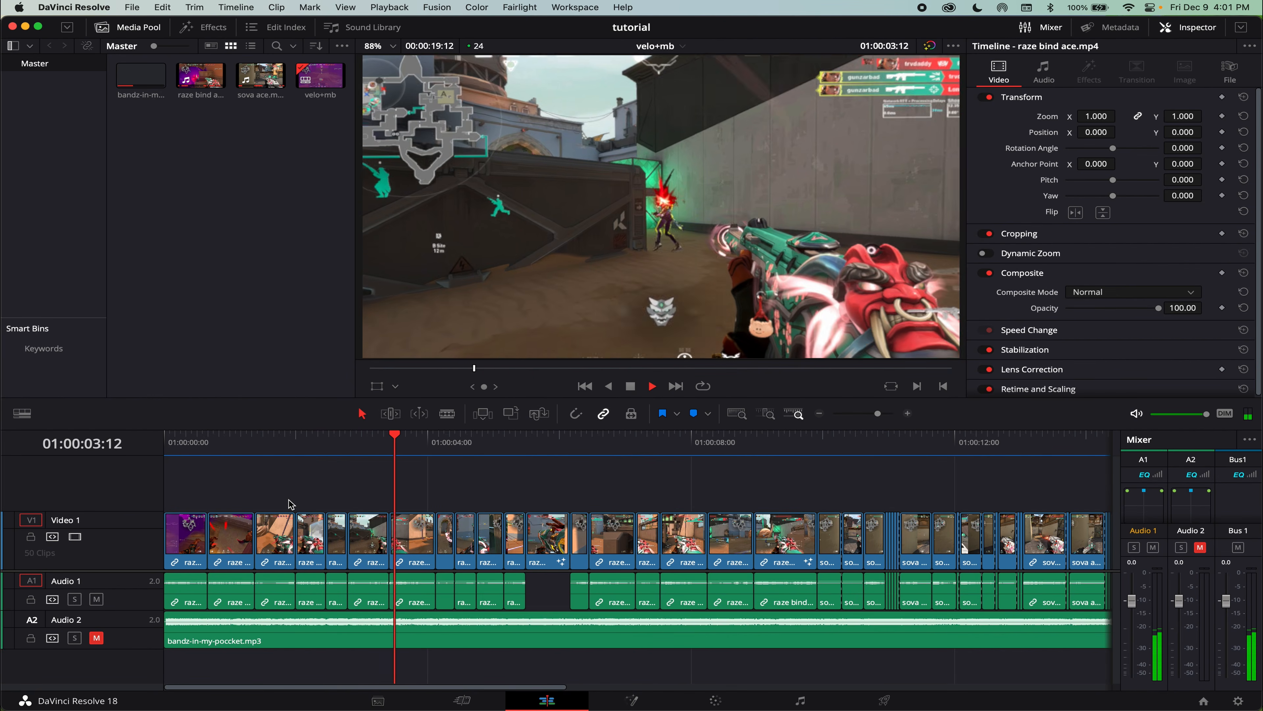
pyautogui.press('space')
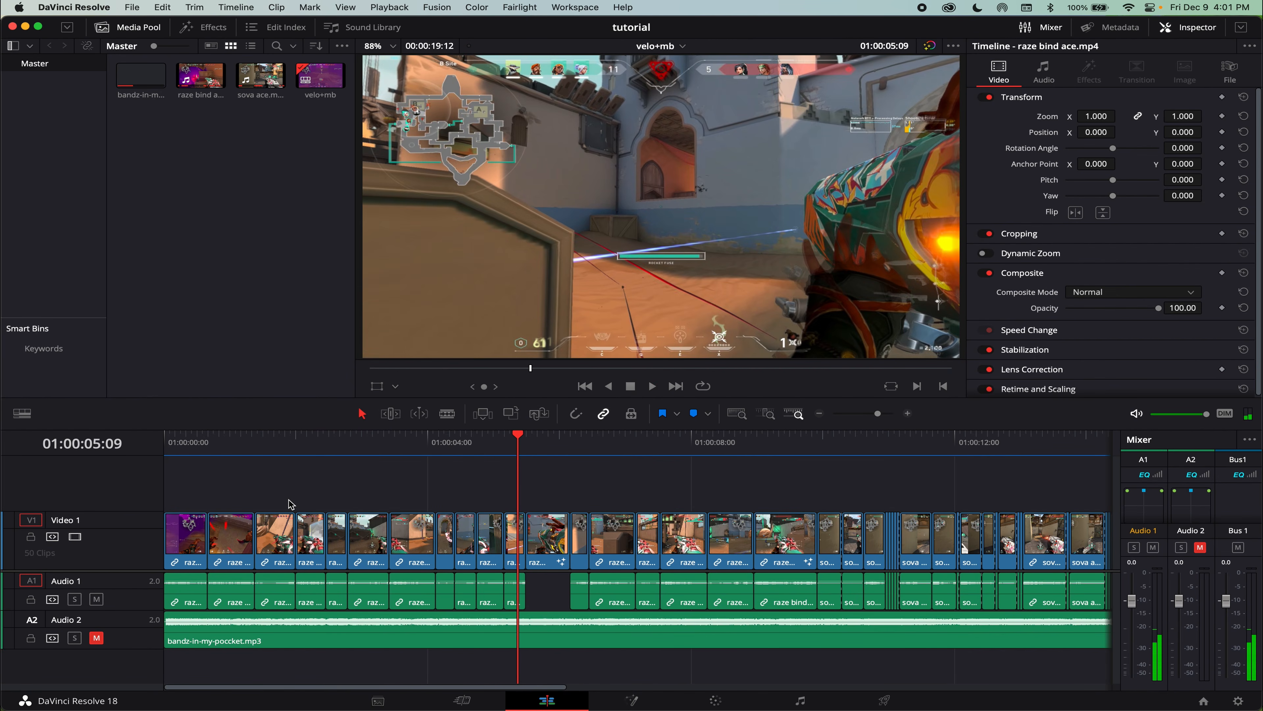
pyautogui.moveTo(240, 448); pyautogui.dragTo(103, 451)
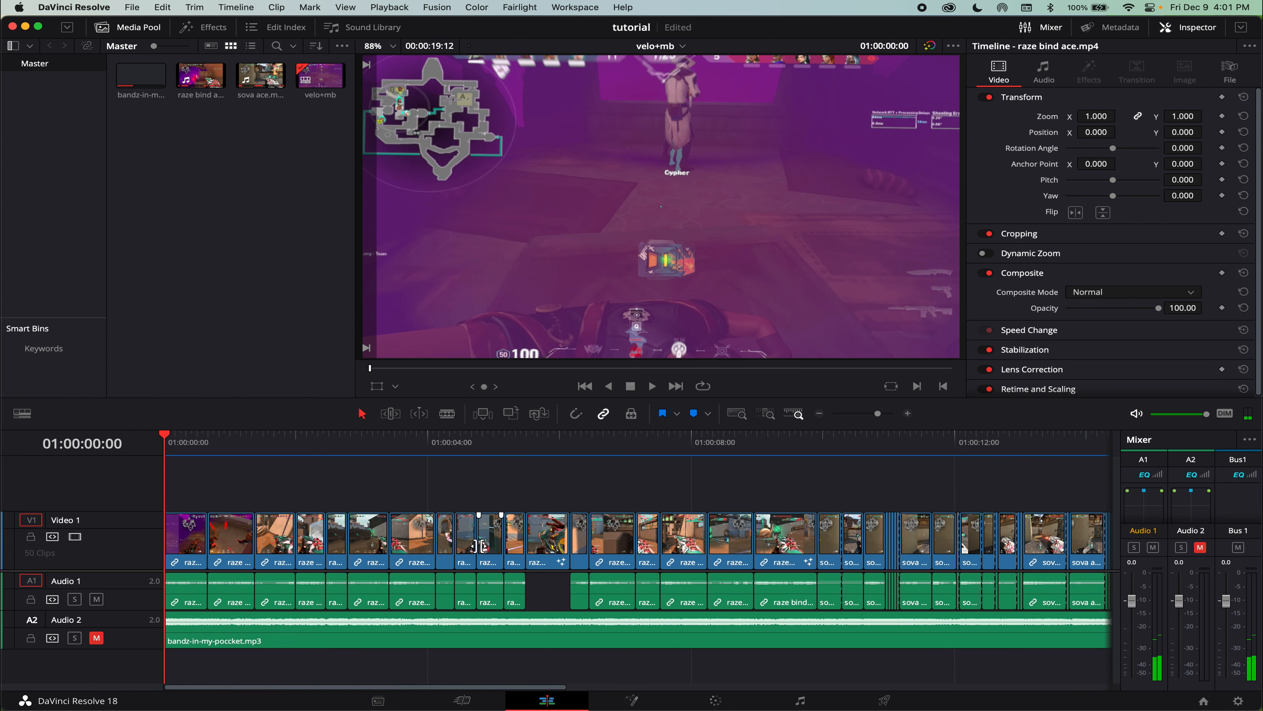
# Scrub through the opening raze bind ace clips up to 01:00:05:04 and replay the early cuts at a closer timeline scale.
pyautogui.press('super+equal')
pyautogui.press('super+equal')
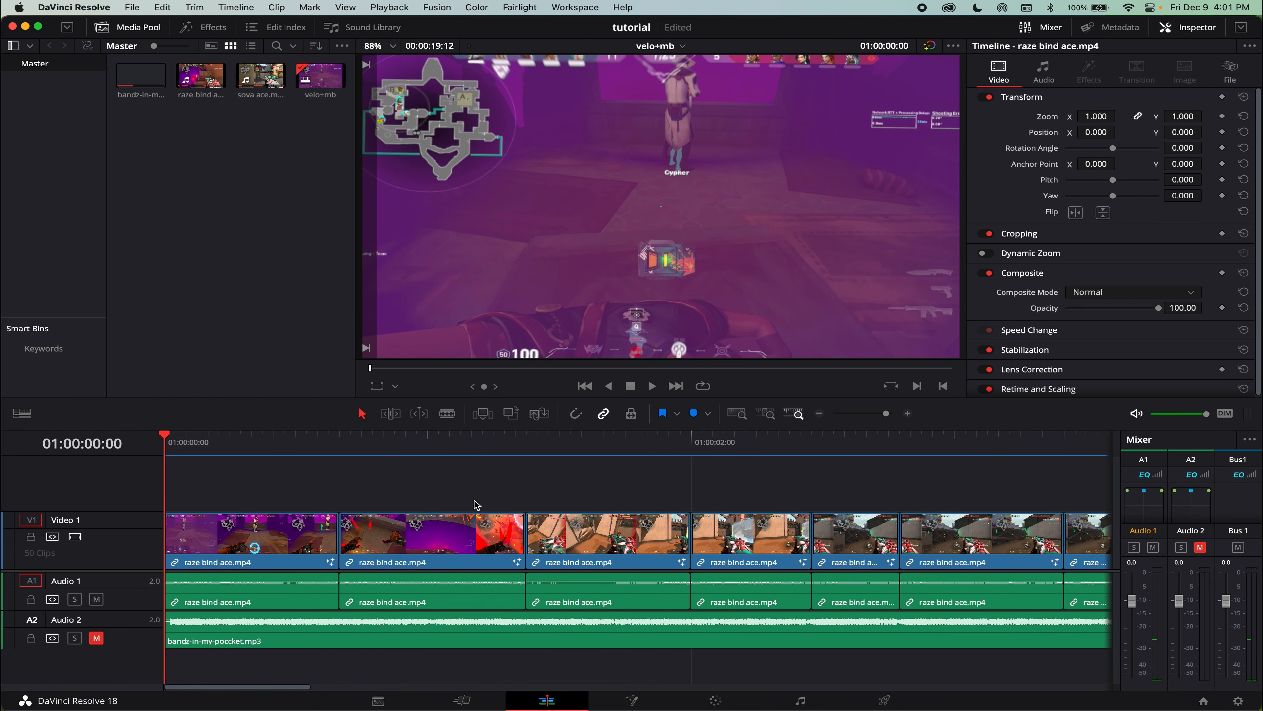
pyautogui.press('super+minus')
pyautogui.moveTo(755, 463); pyautogui.dragTo(845, 451)
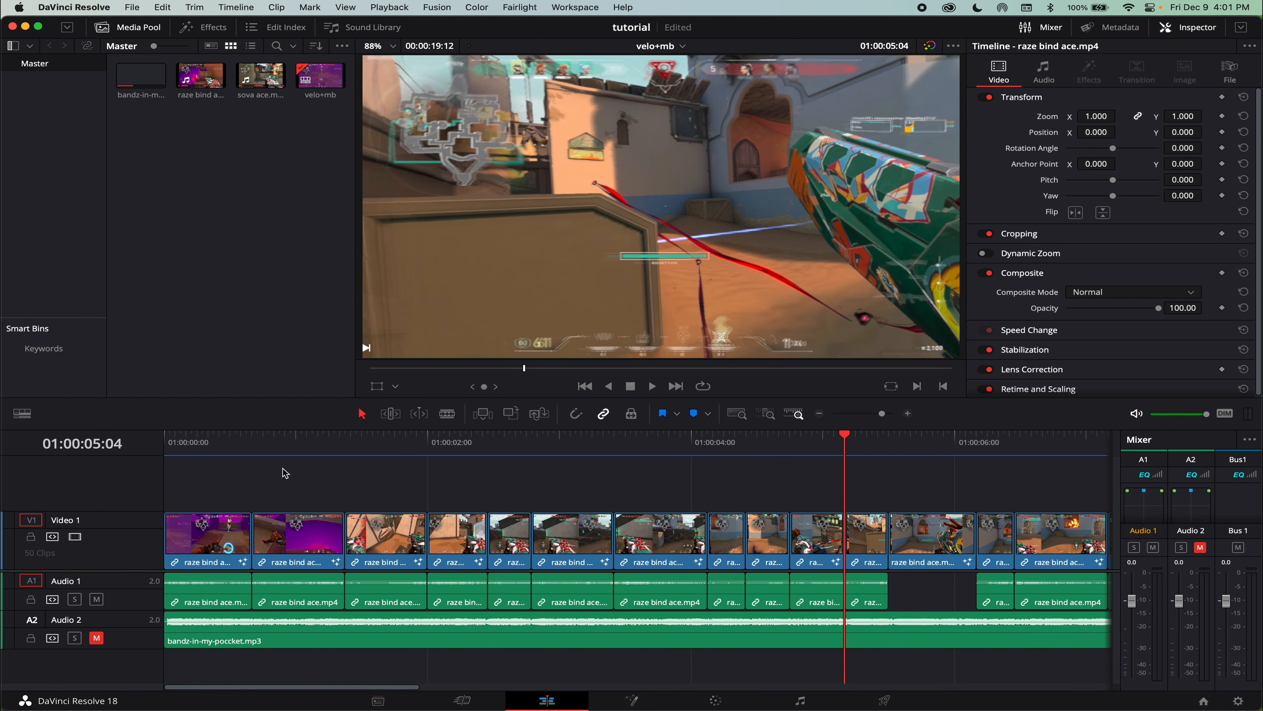
pyautogui.moveTo(256, 444); pyautogui.dragTo(355, 448)
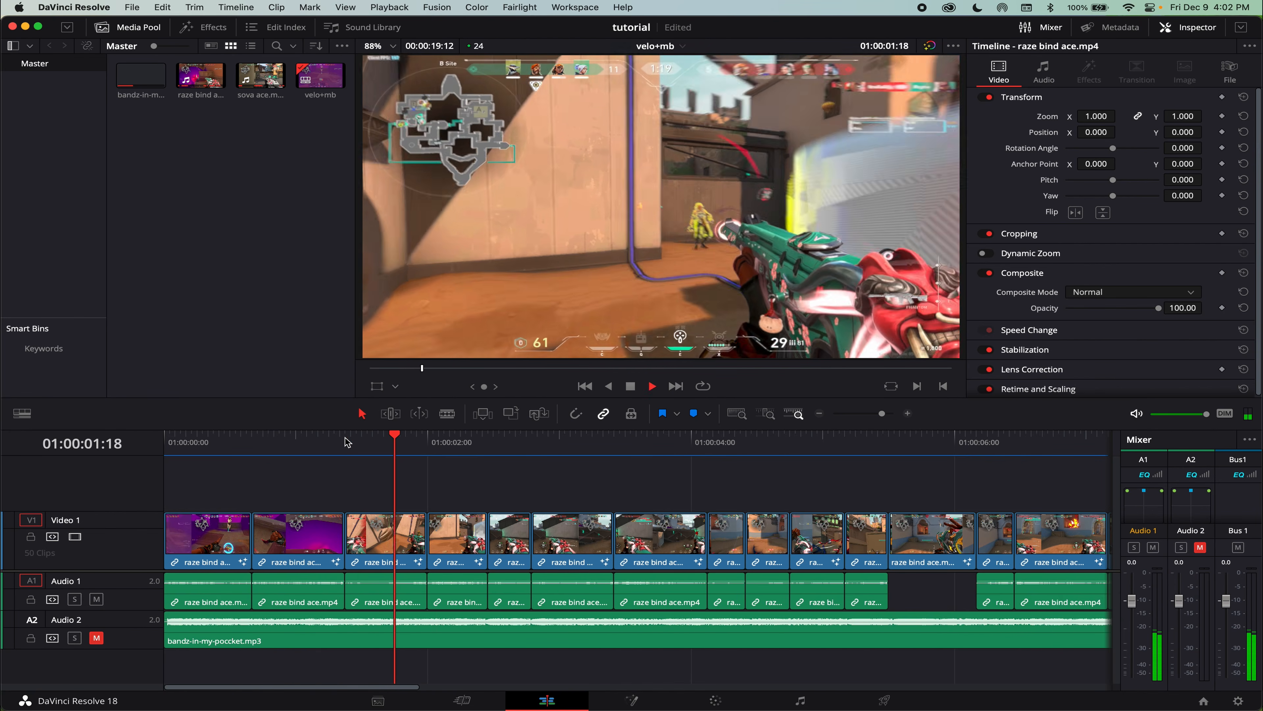
# Compare selecting the third raze bind ace clip as a linked pair with selecting its audio and its video separately.
pyautogui.press('space')
pyautogui.click(357, 601)
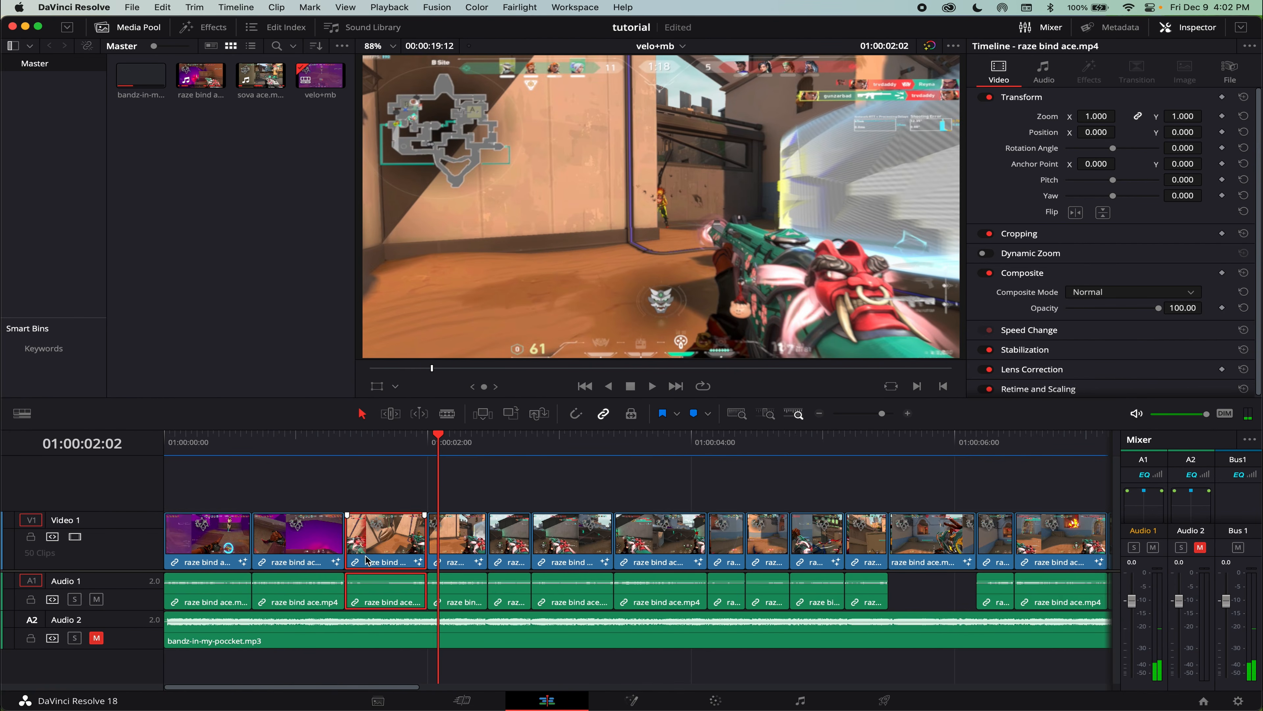
pyautogui.click(433, 478)
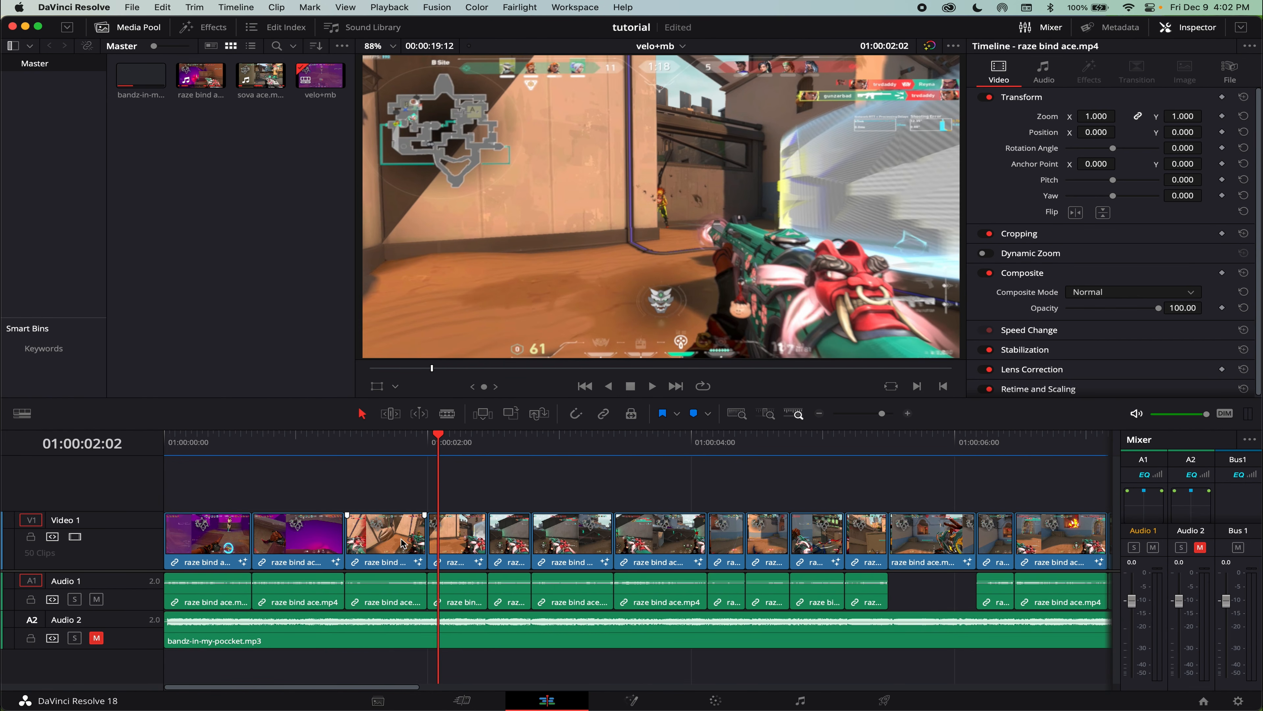
pyautogui.click(392, 605)
pyautogui.click(391, 567)
pyautogui.click(390, 589)
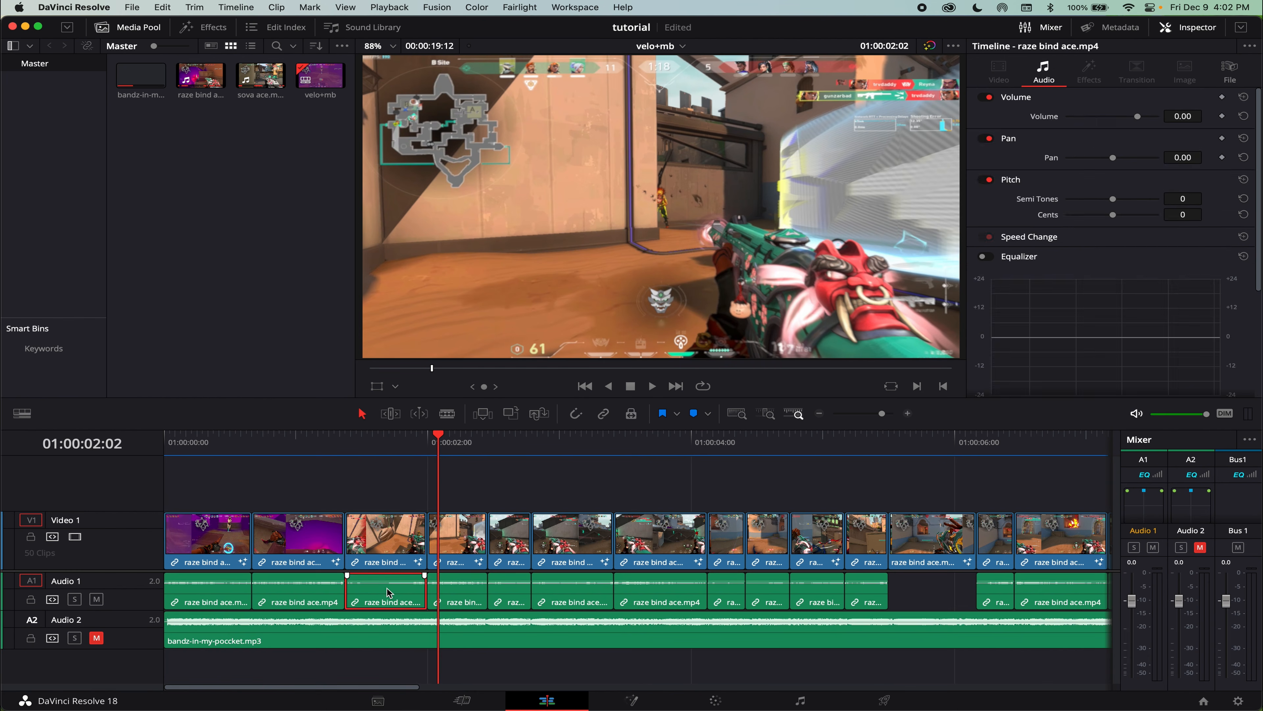
pyautogui.click(389, 567)
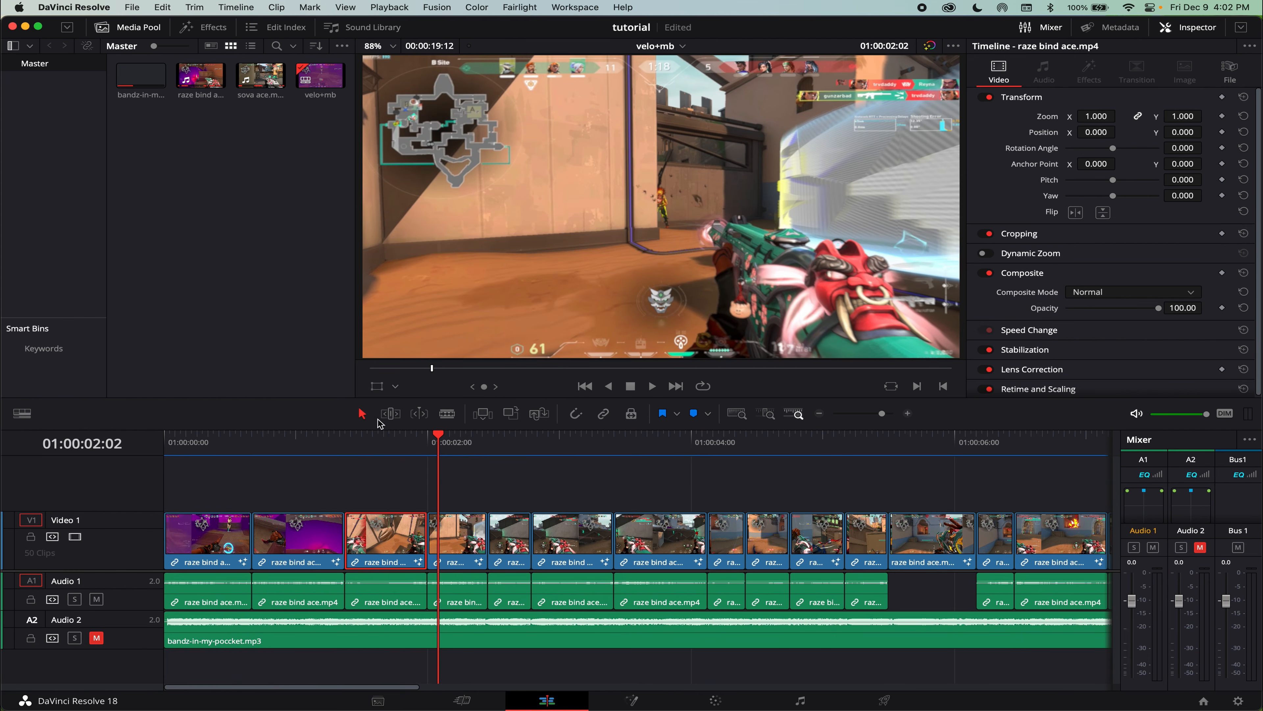
pyautogui.click(353, 442)
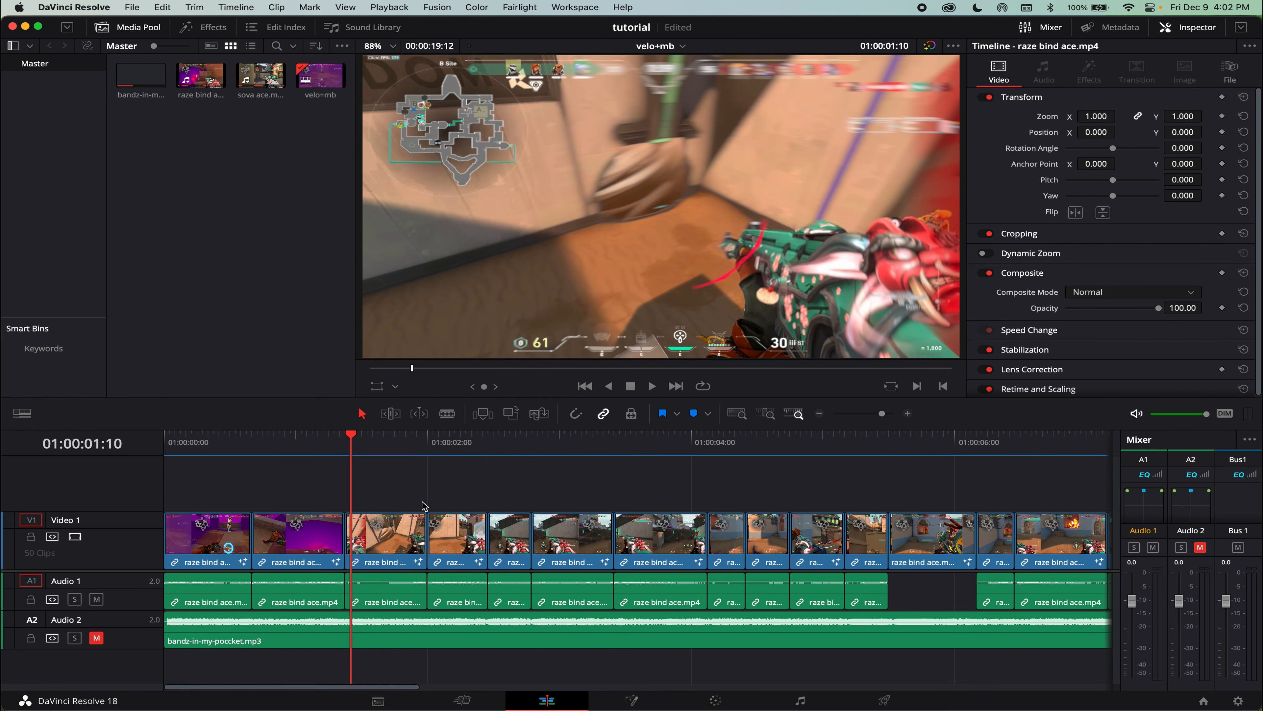
pyautogui.click(396, 532)
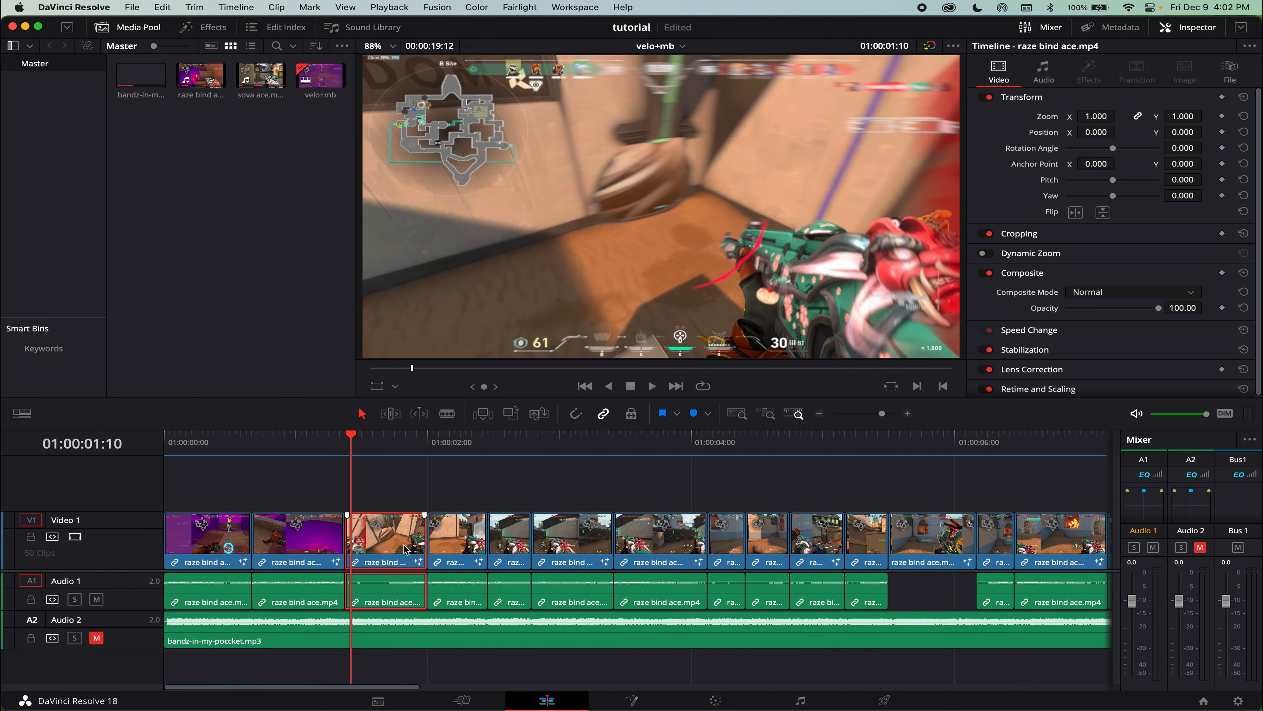
pyautogui.click(506, 481)
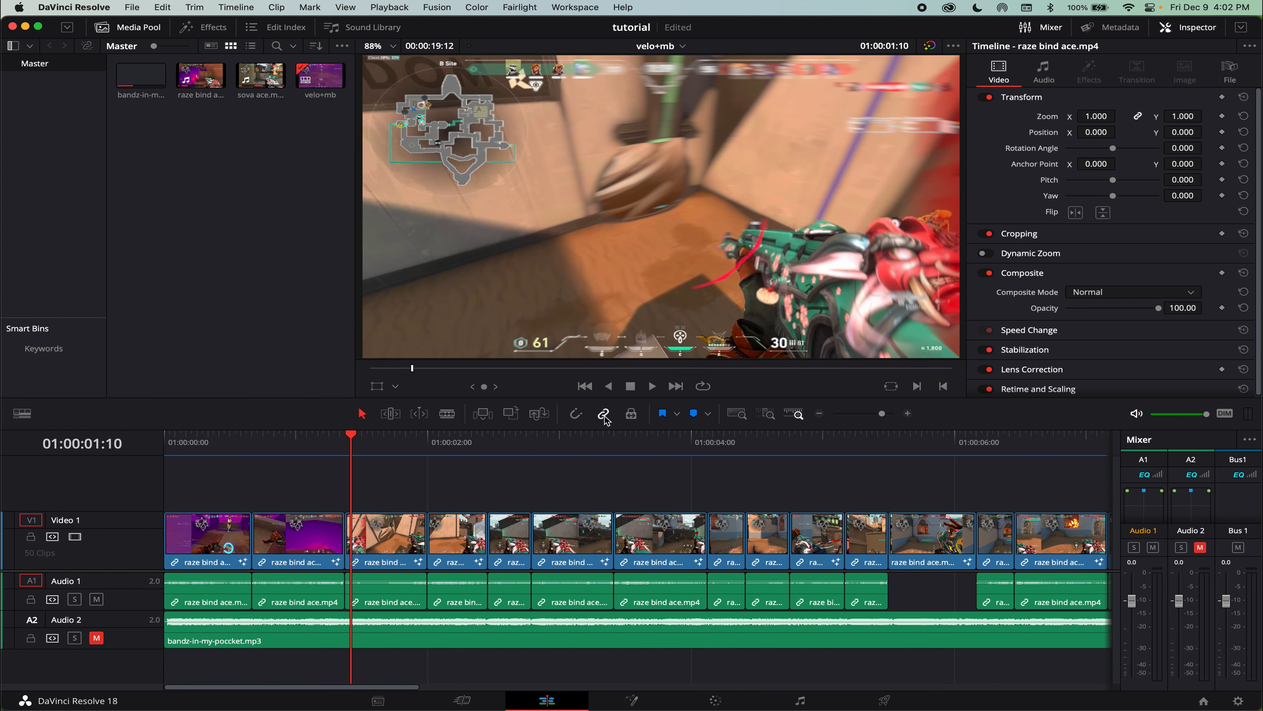
# Roll only the audio cut between the second and third clips to about 01:00:01:14 and replay the cut.
pyautogui.moveTo(307, 450); pyautogui.dragTo(346, 453)
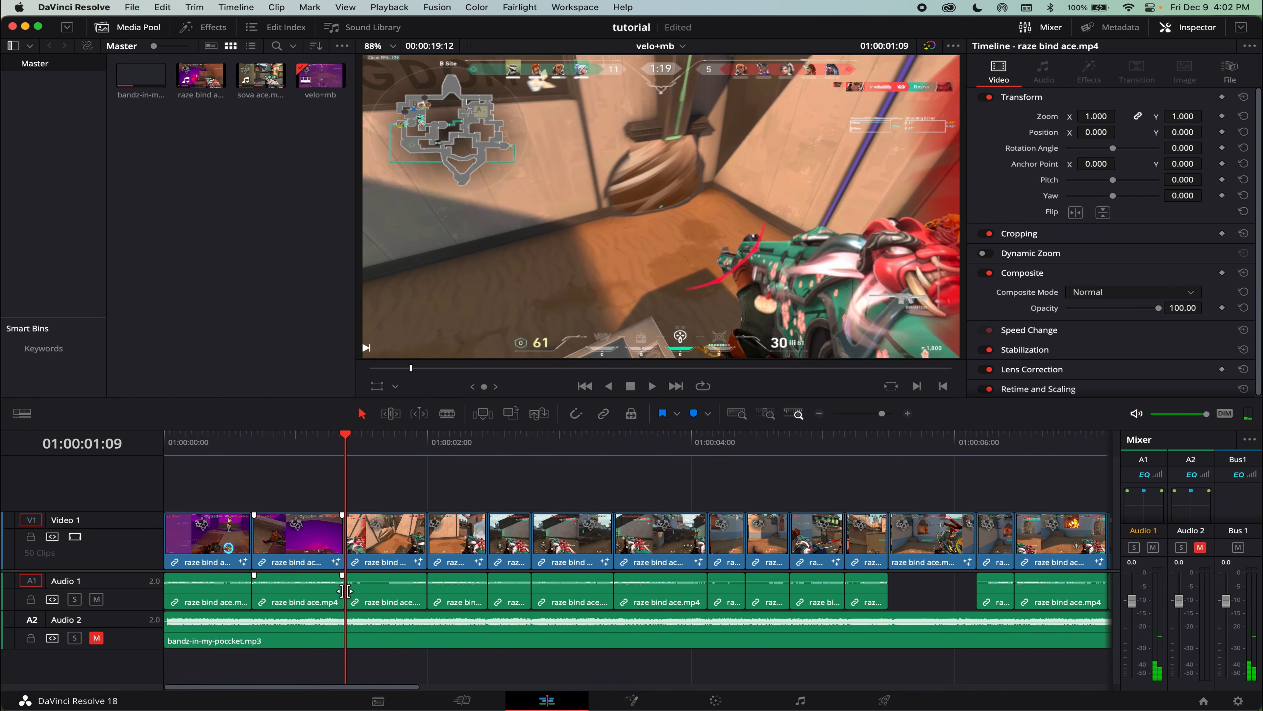
pyautogui.moveTo(344, 600); pyautogui.dragTo(371, 590)
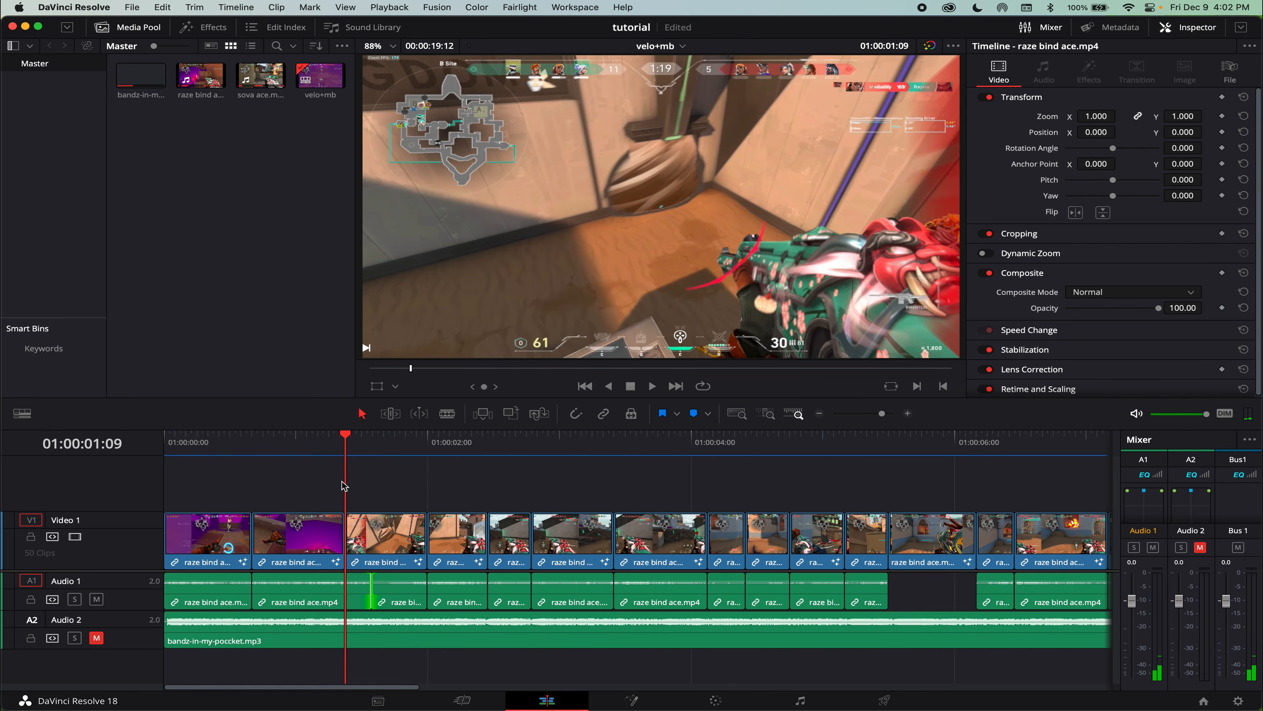
pyautogui.click(292, 453)
pyautogui.press('space')
pyautogui.press('space')
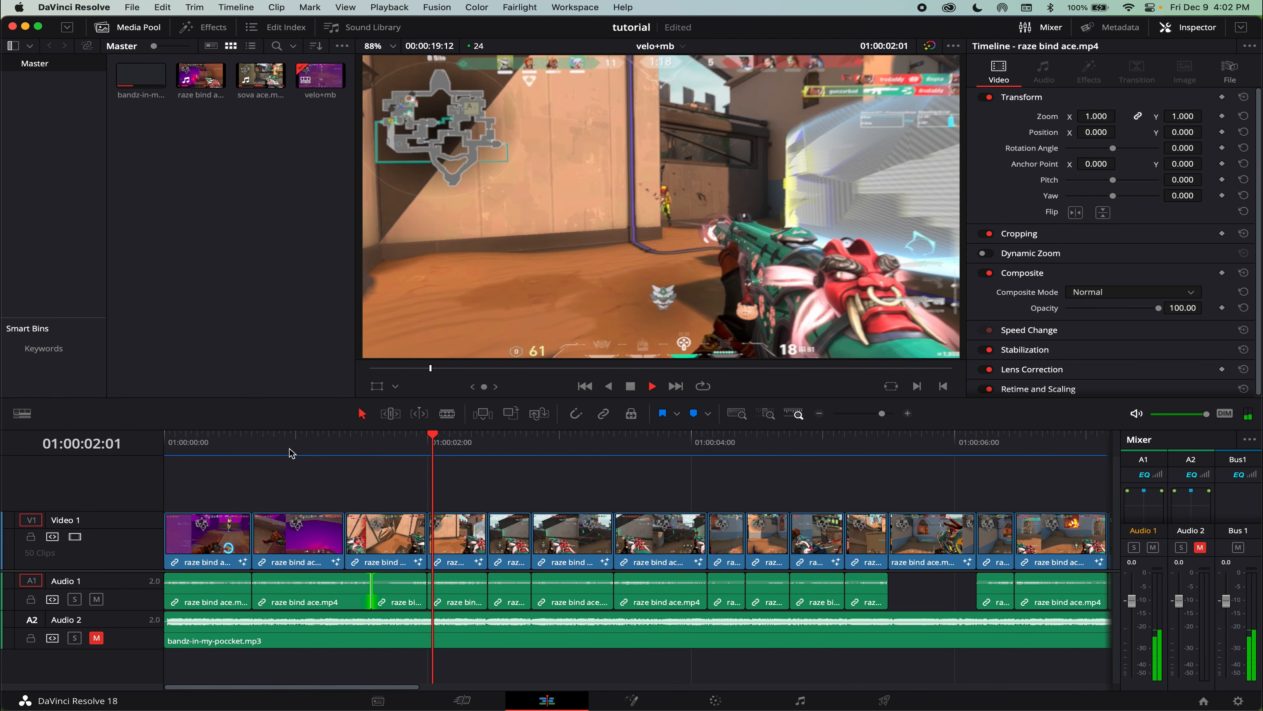
# Roll the second clip's audio end further to about 01:00:01:16 and listen to the timeline from its start.
pyautogui.moveTo(369, 573); pyautogui.dragTo(385, 587)
pyautogui.click(324, 440)
pyautogui.press('space')
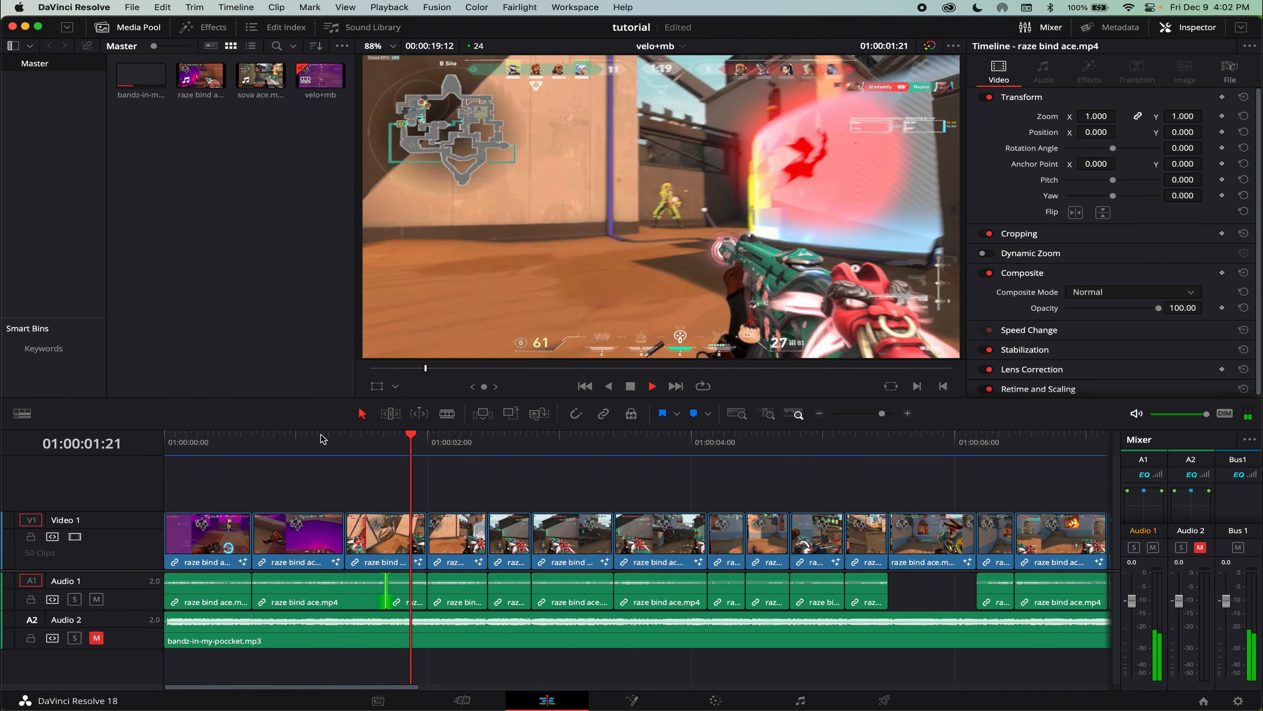
pyautogui.press('Home')
pyautogui.press('space')
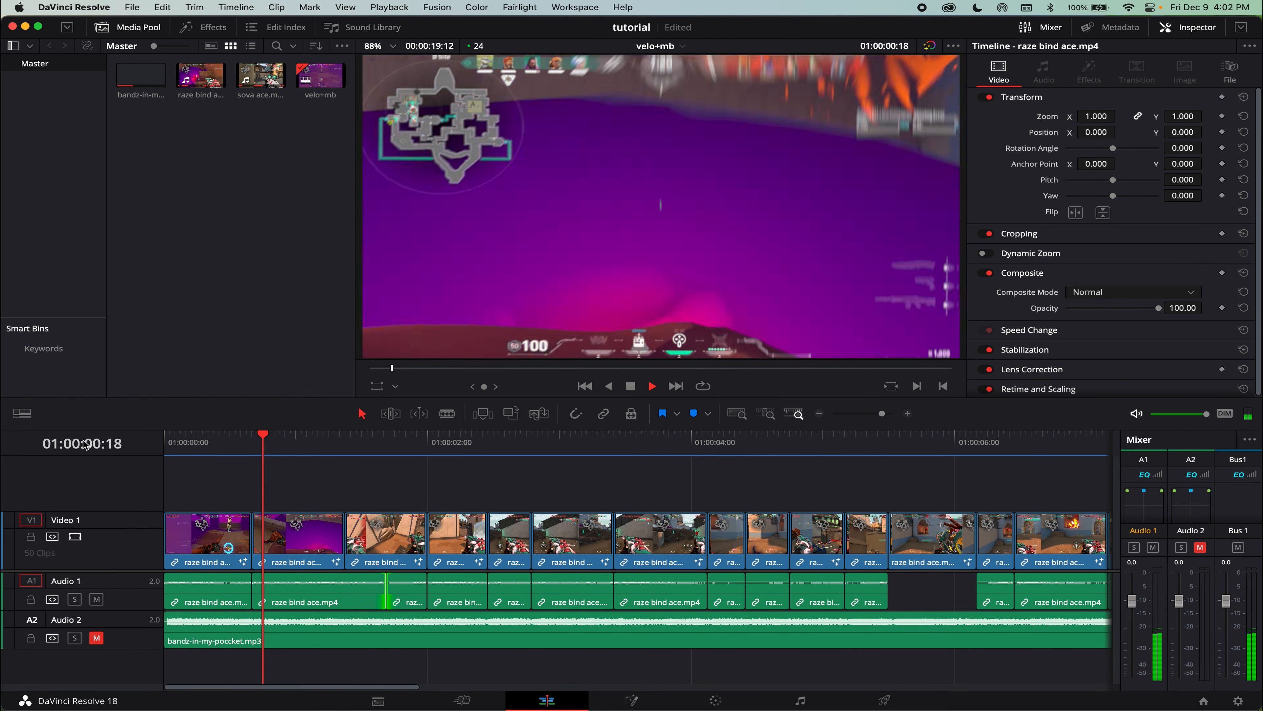
pyautogui.press('space')
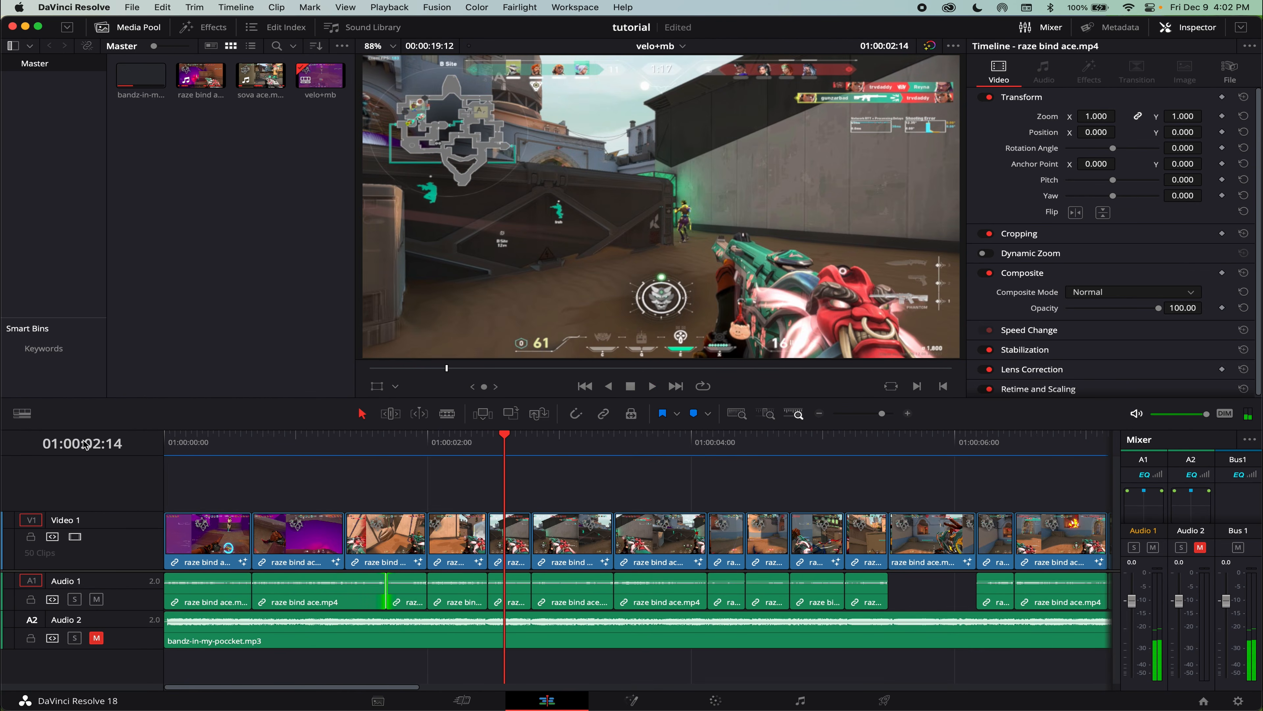
pyautogui.click(433, 480)
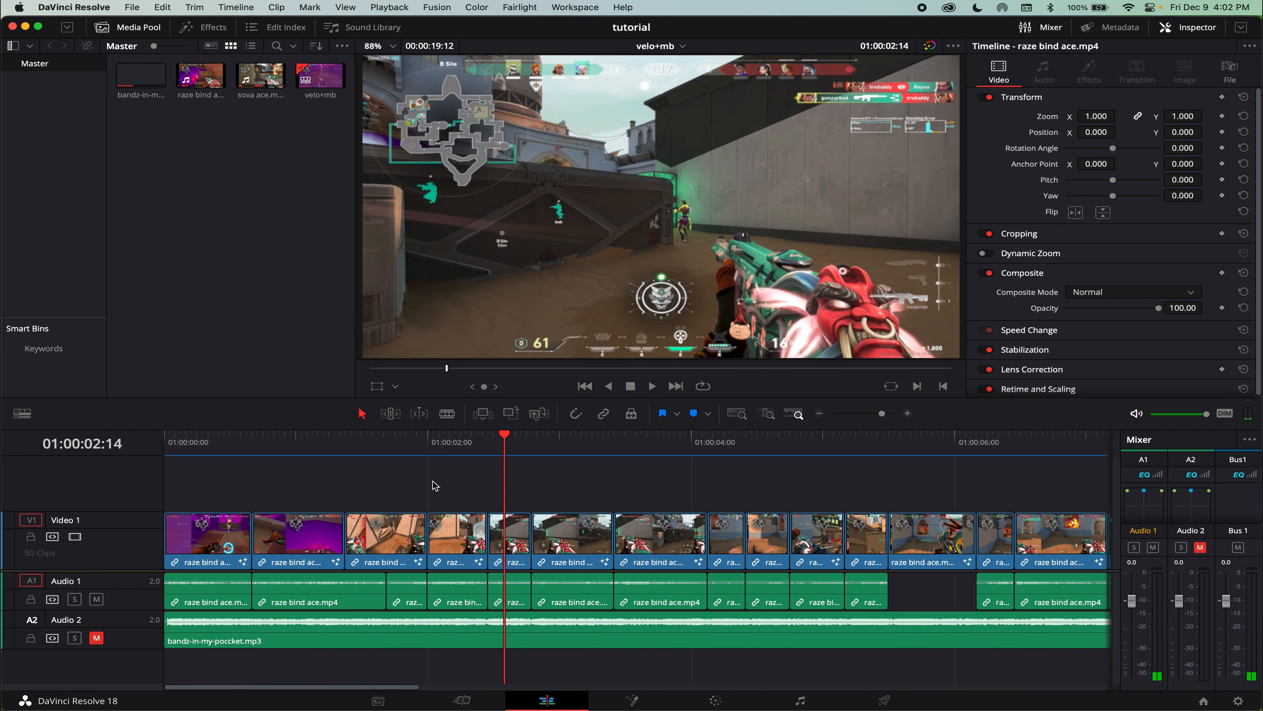
# Listen to the cuts around 01:00:02:15 and delete only the fifth clip's audio from Audio 1.
pyautogui.click(430, 444)
pyautogui.press('space')
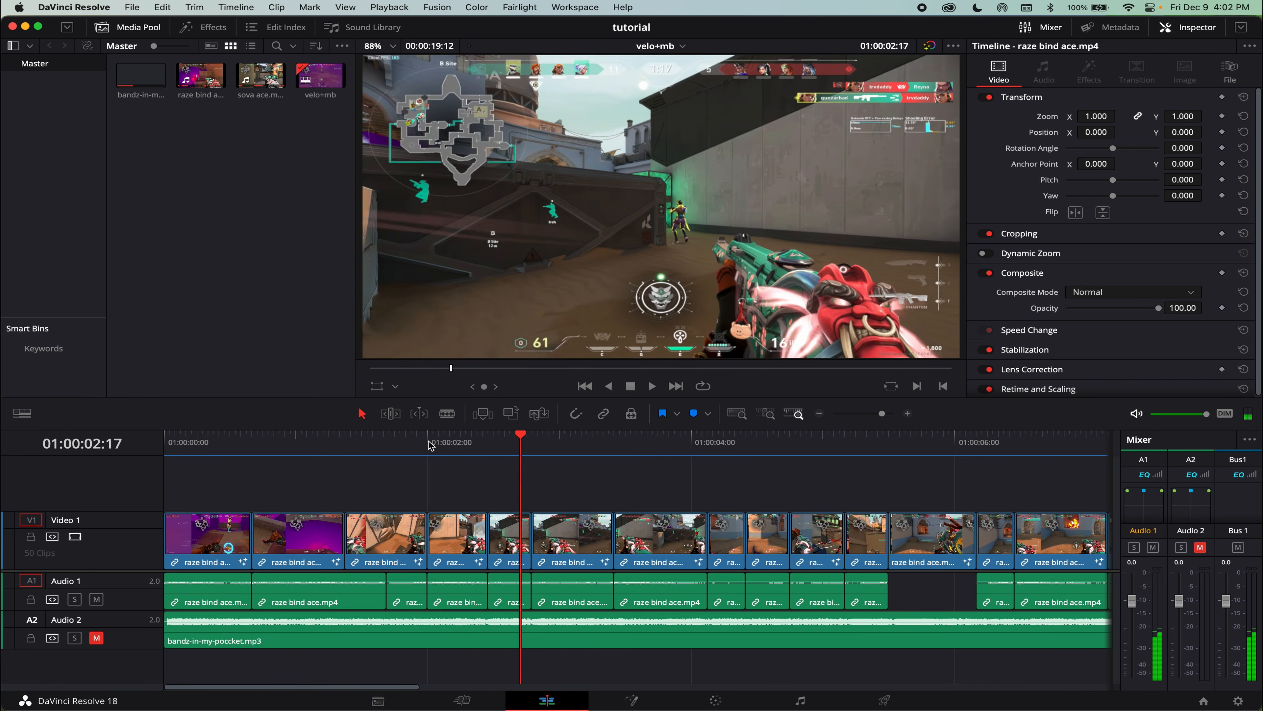
pyautogui.click(377, 453)
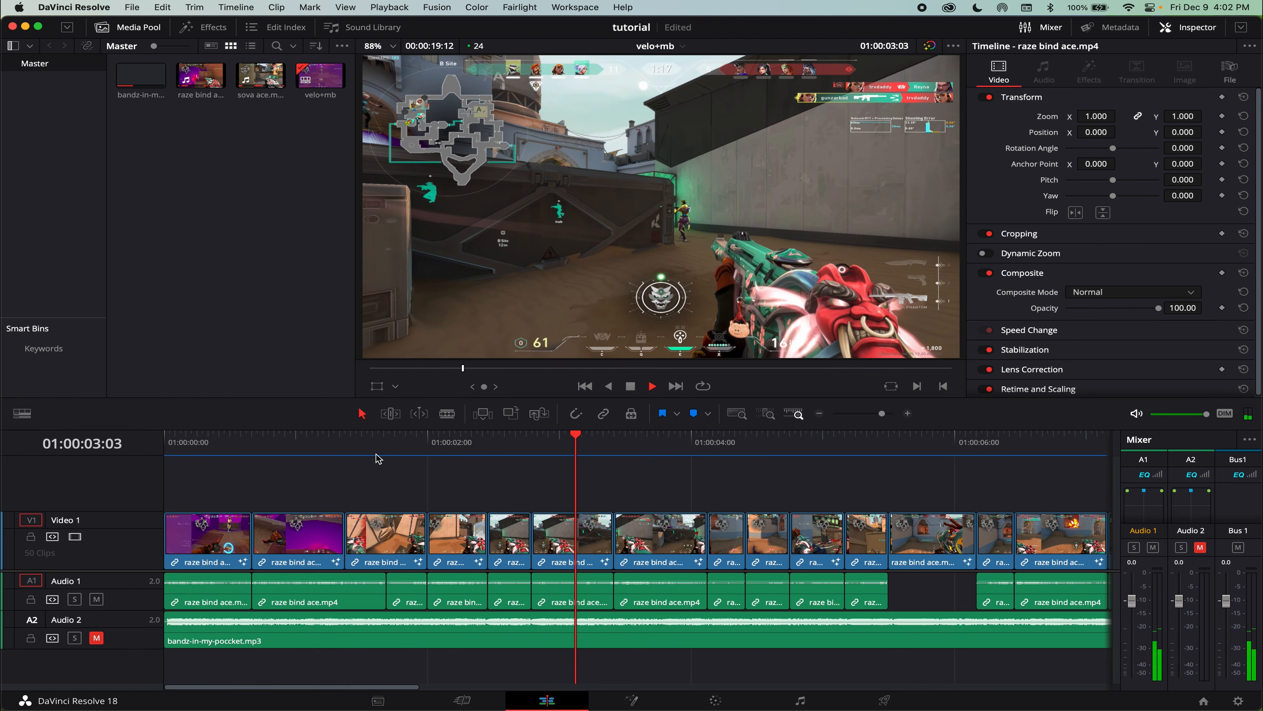
pyautogui.moveTo(503, 441); pyautogui.dragTo(512, 445)
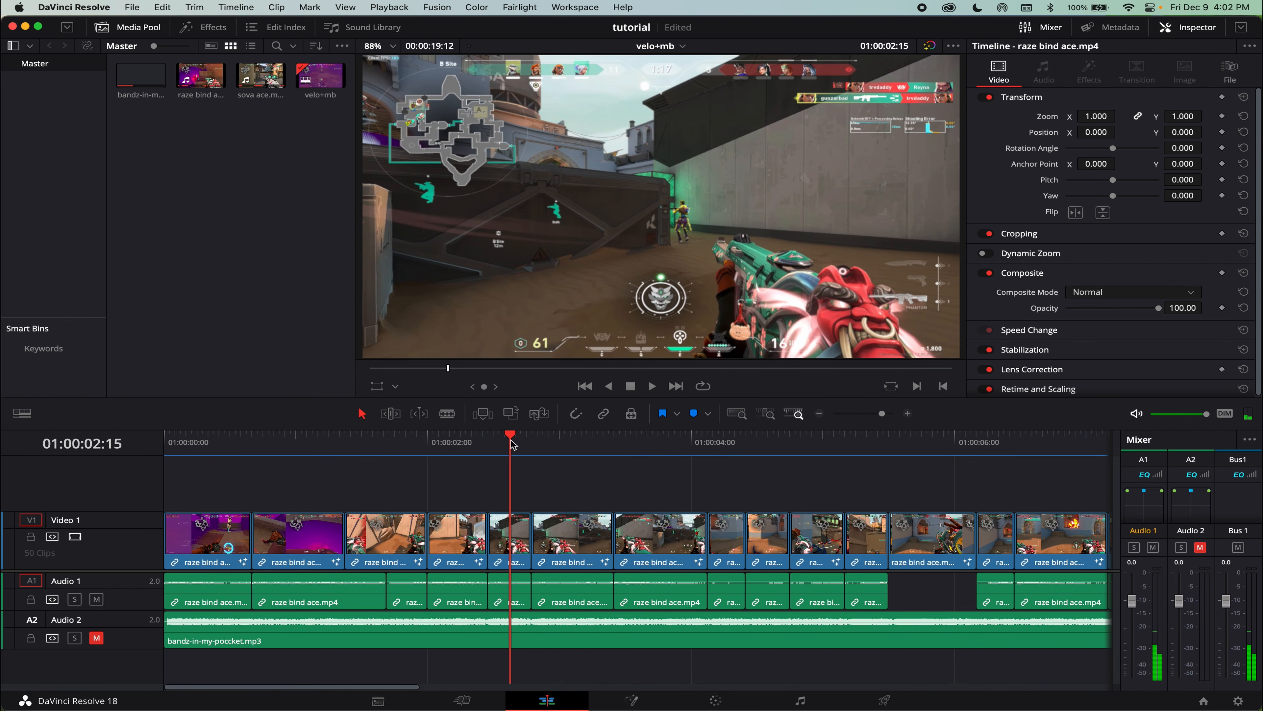
pyautogui.click(491, 444)
pyautogui.press('space')
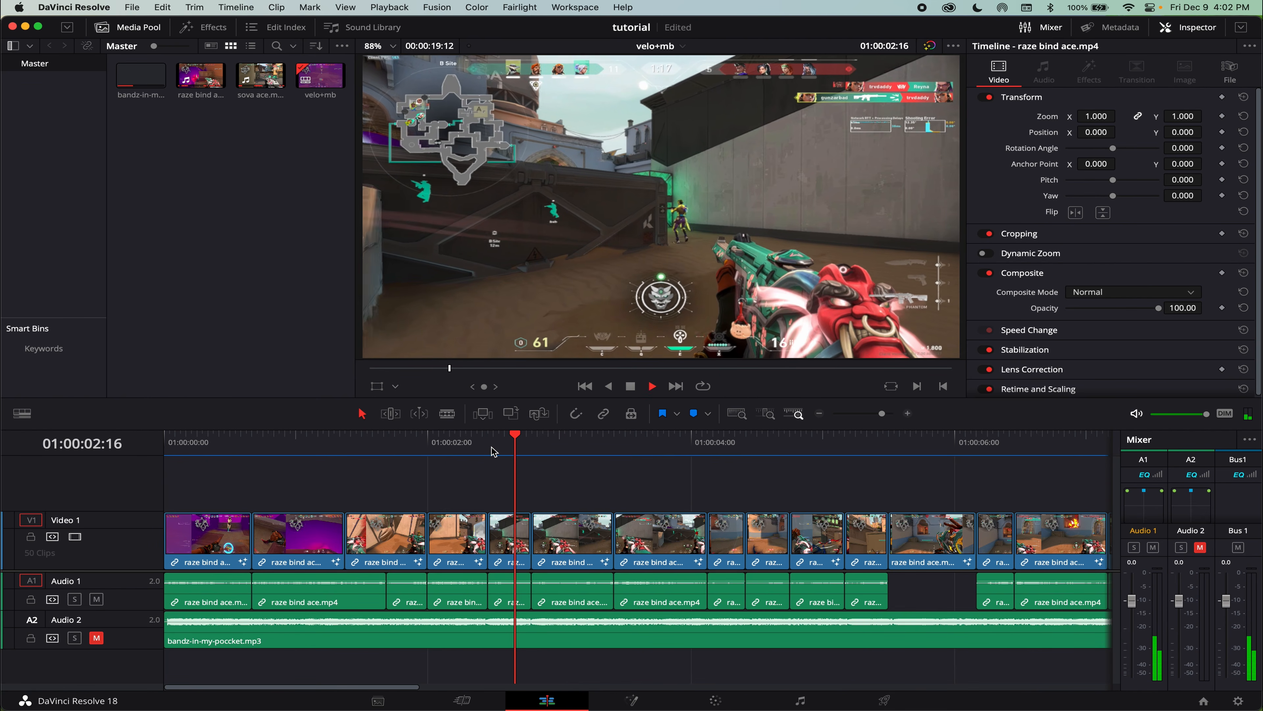
pyautogui.click(503, 582)
pyautogui.press('Delete')
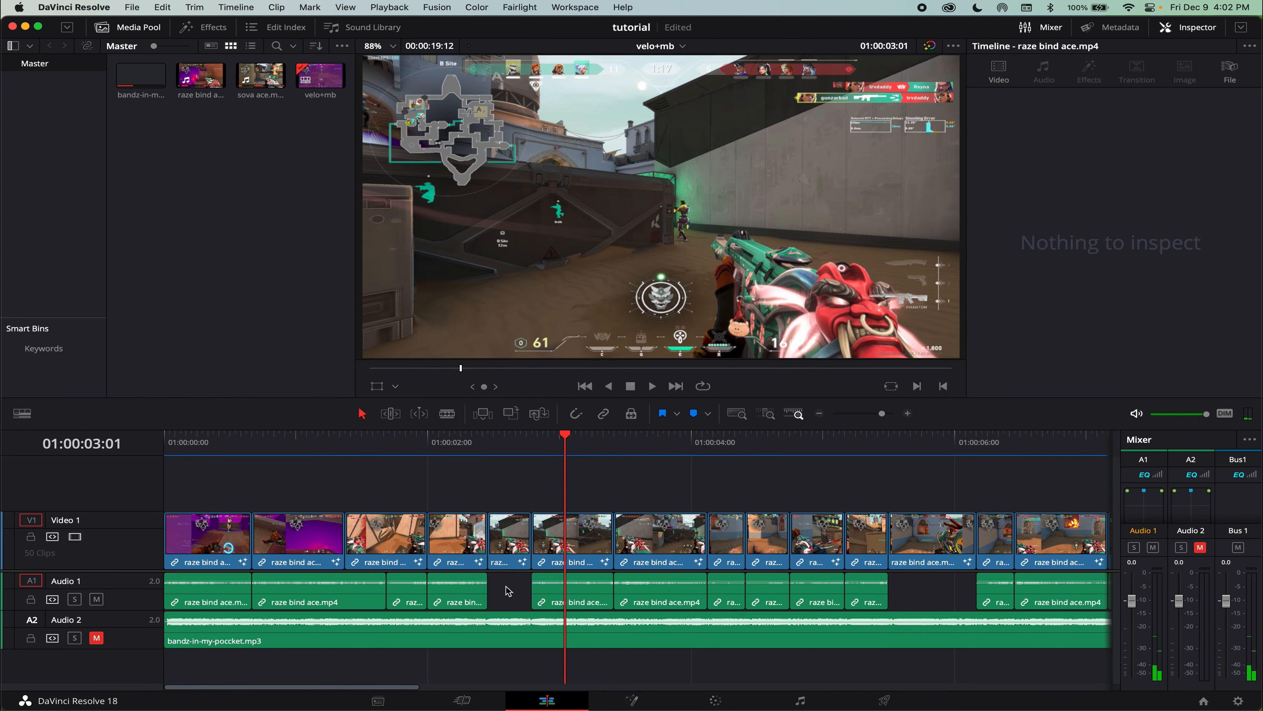
# Extend the fourth clip's audio to about 01:00:02:15, add a fade-out at its end and replay the passage.
pyautogui.click(463, 464)
pyautogui.press('space')
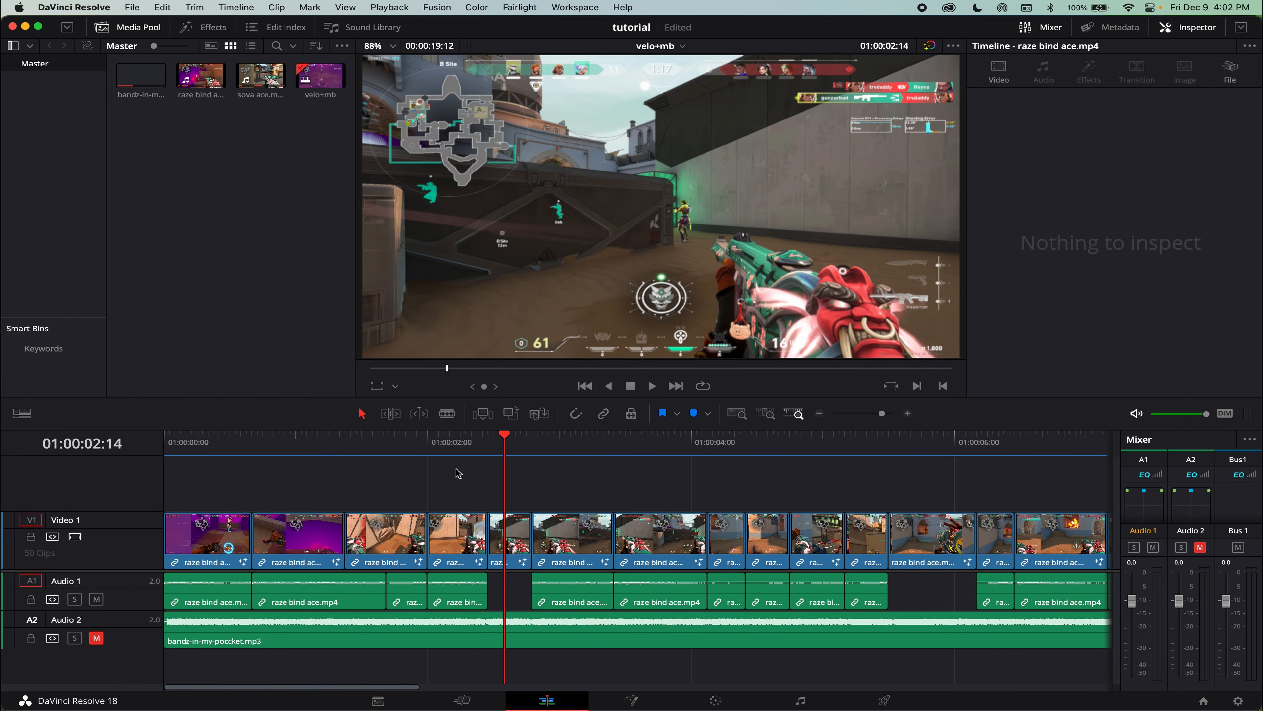
pyautogui.moveTo(487, 597); pyautogui.dragTo(506, 596)
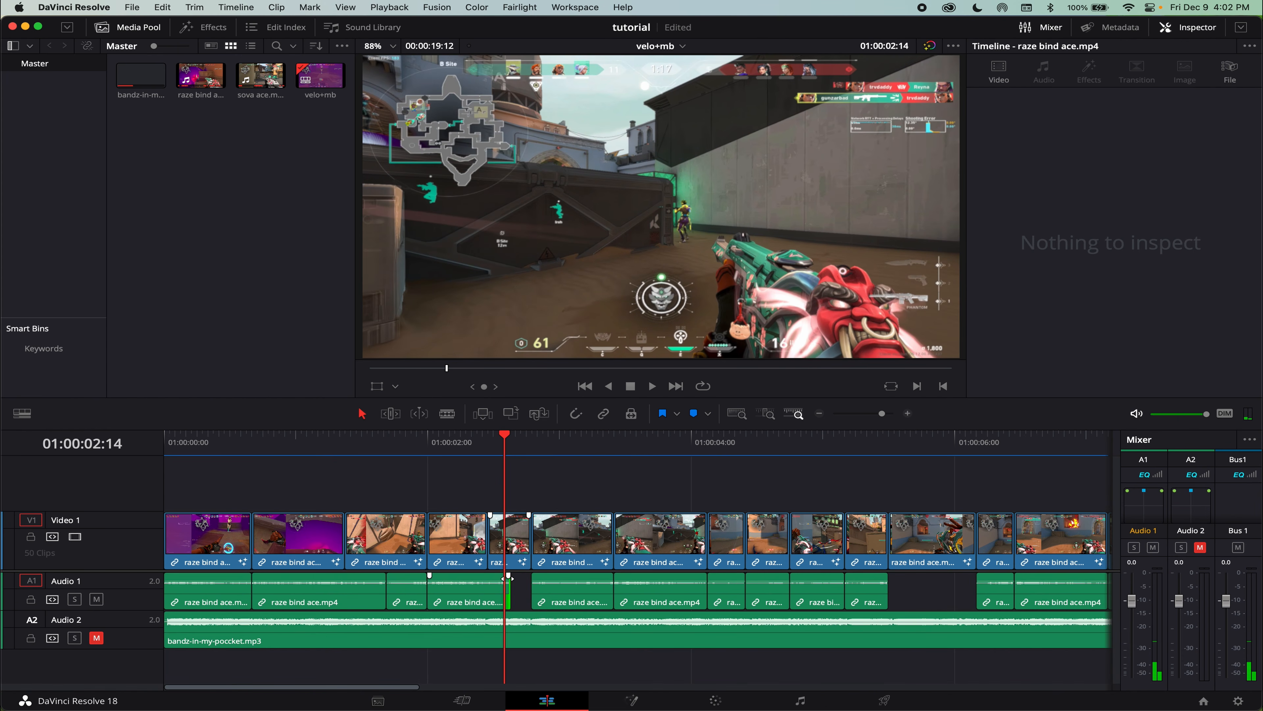
pyautogui.click(421, 450)
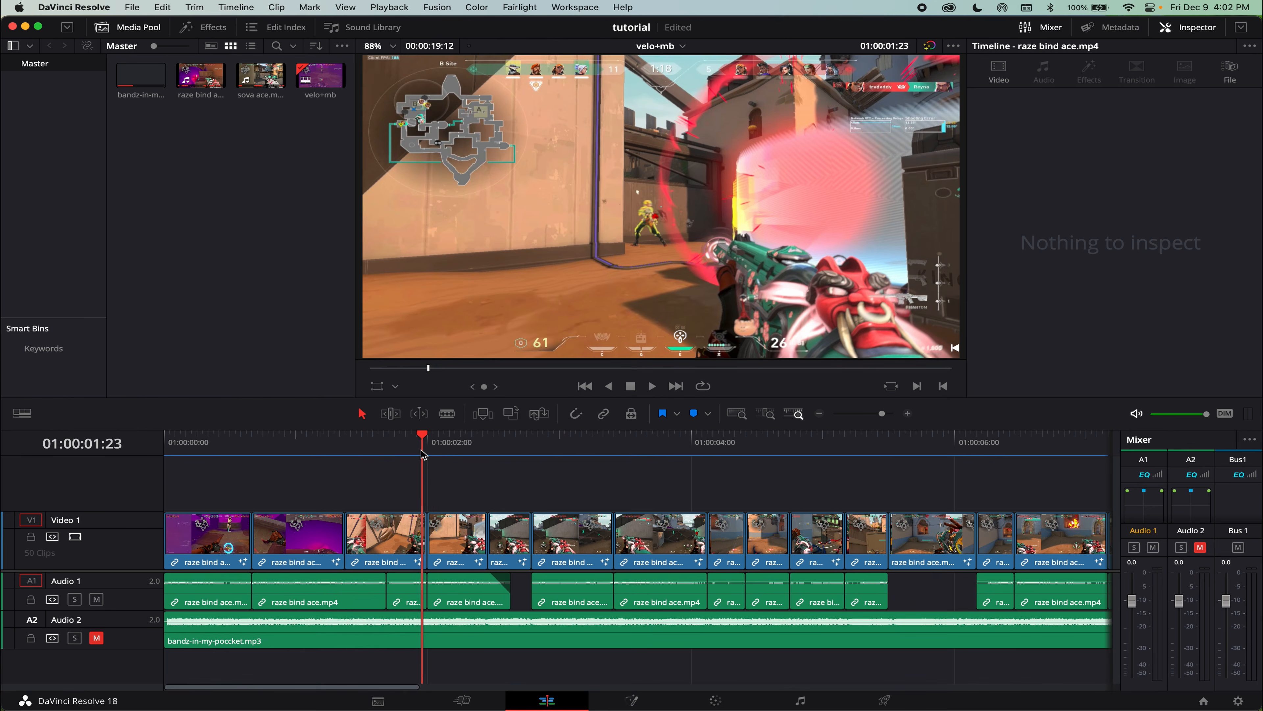
pyautogui.press('space')
pyautogui.click(355, 453)
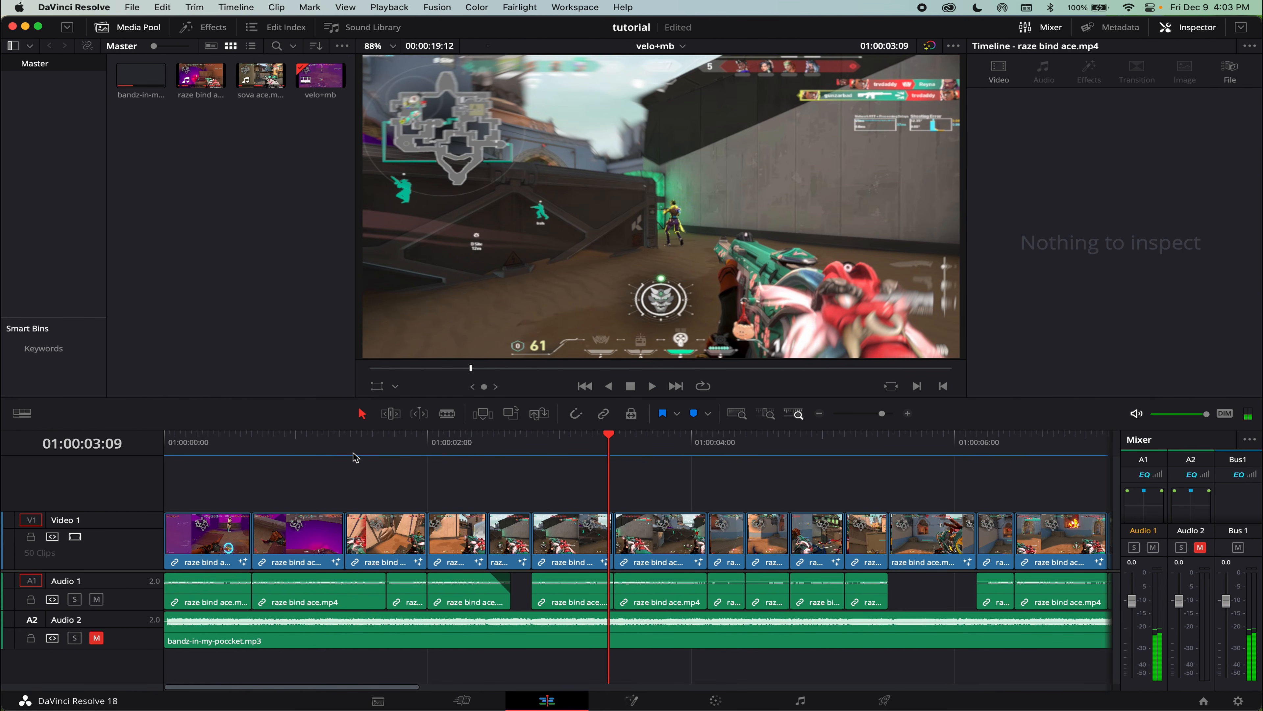
# Delete only the sixth clip's audio from Audio 1 and replay the silent passage.
pyautogui.click(586, 591)
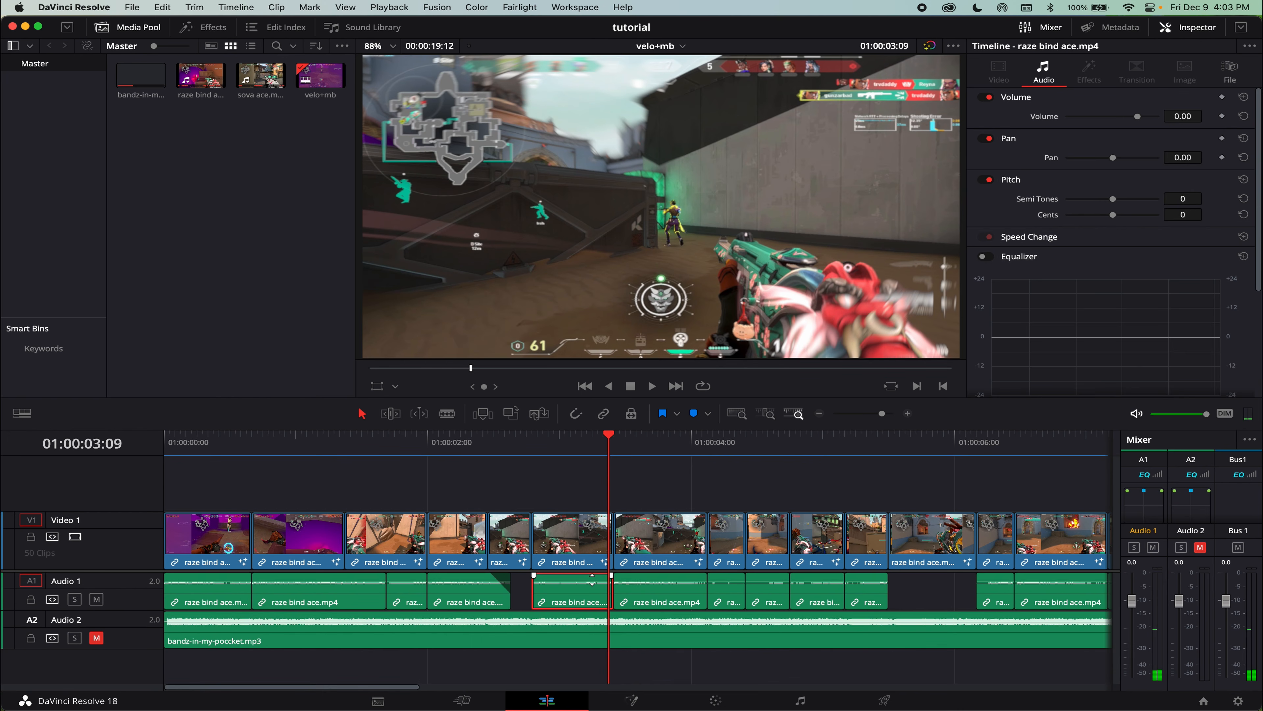
pyautogui.press('BackSpace')
pyautogui.click(515, 450)
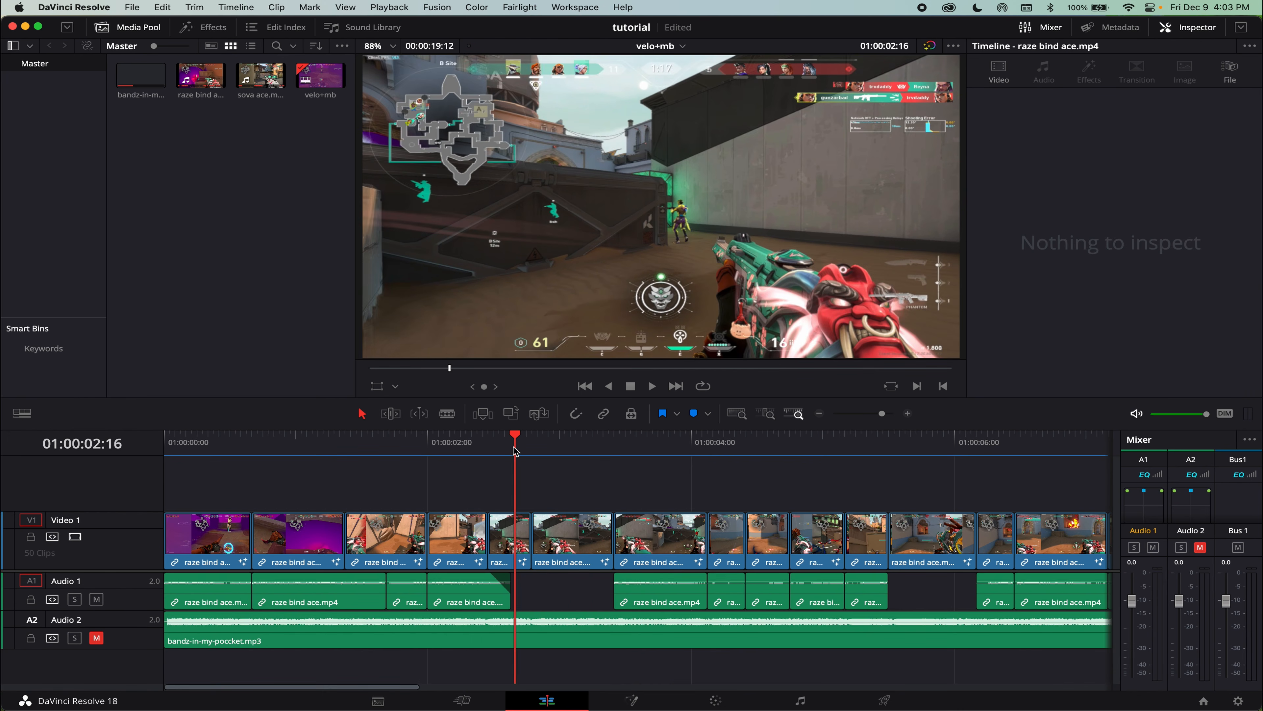
pyautogui.click(567, 443)
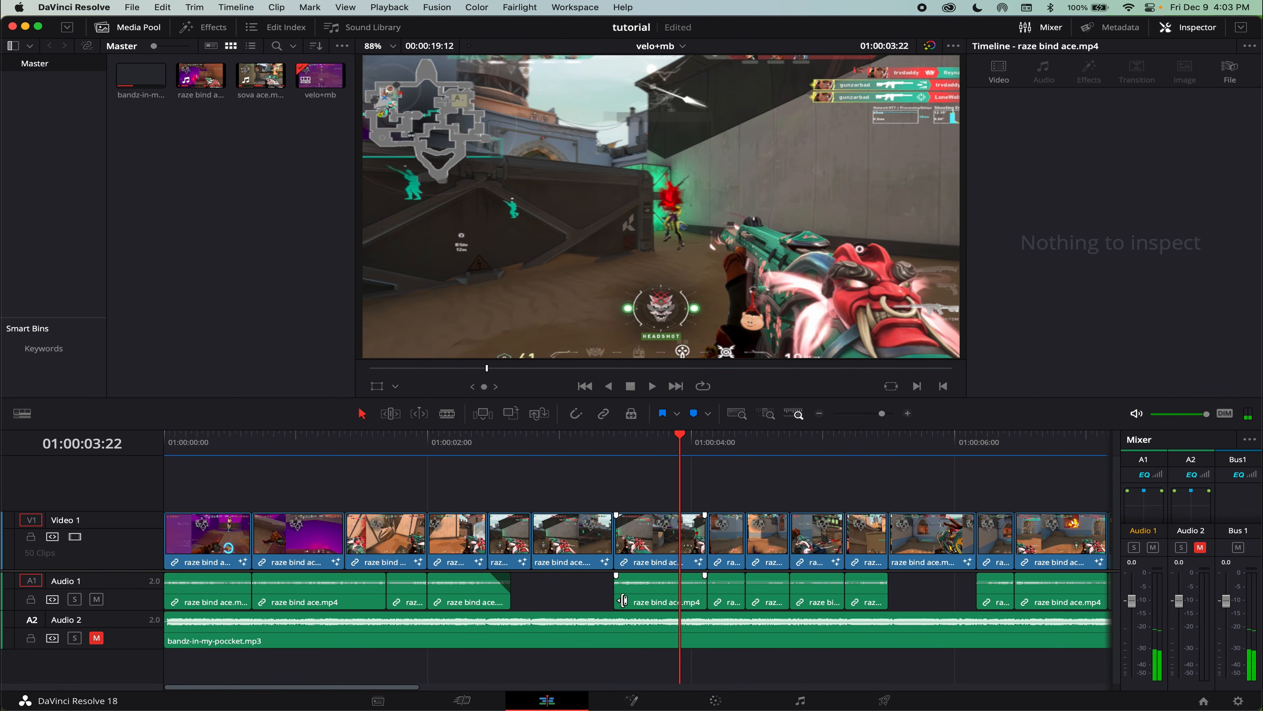
# Extend the seventh clip's audio start earlier to about 01:00:03:09, add a fade-in and replay the passage.
pyautogui.moveTo(622, 600); pyautogui.dragTo(607, 577)
pyautogui.click(587, 441)
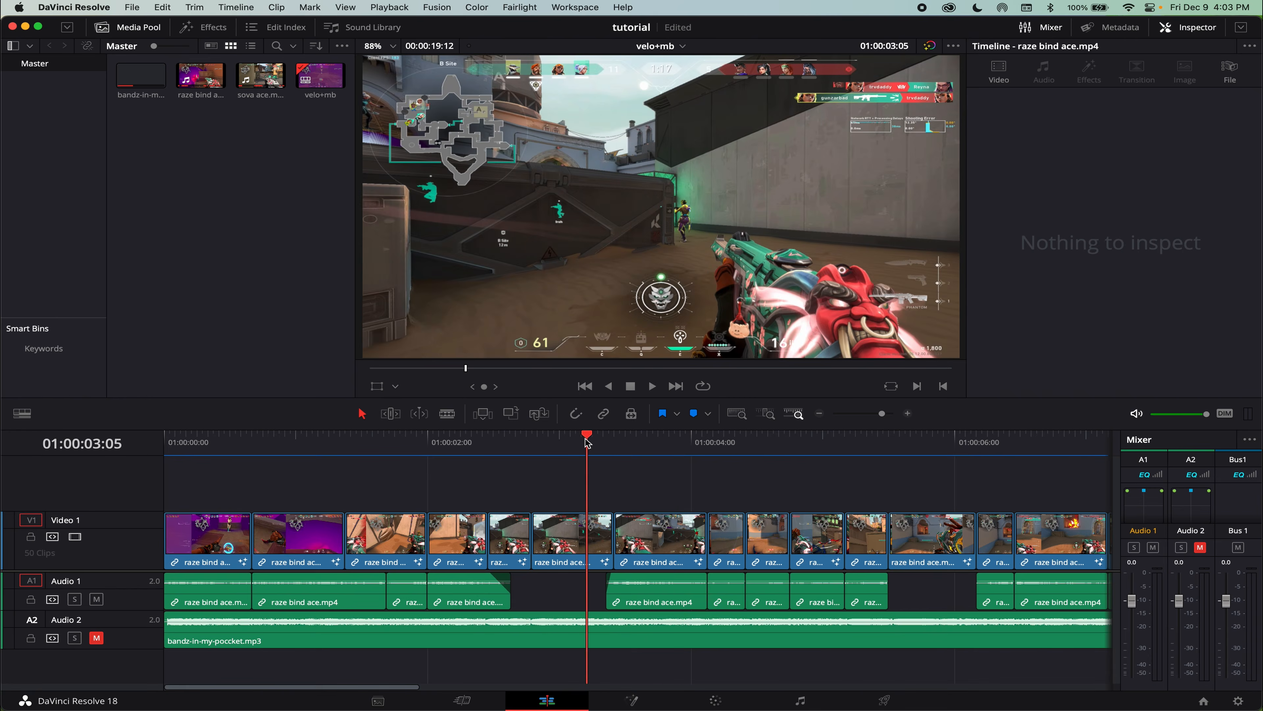
pyautogui.click(473, 442)
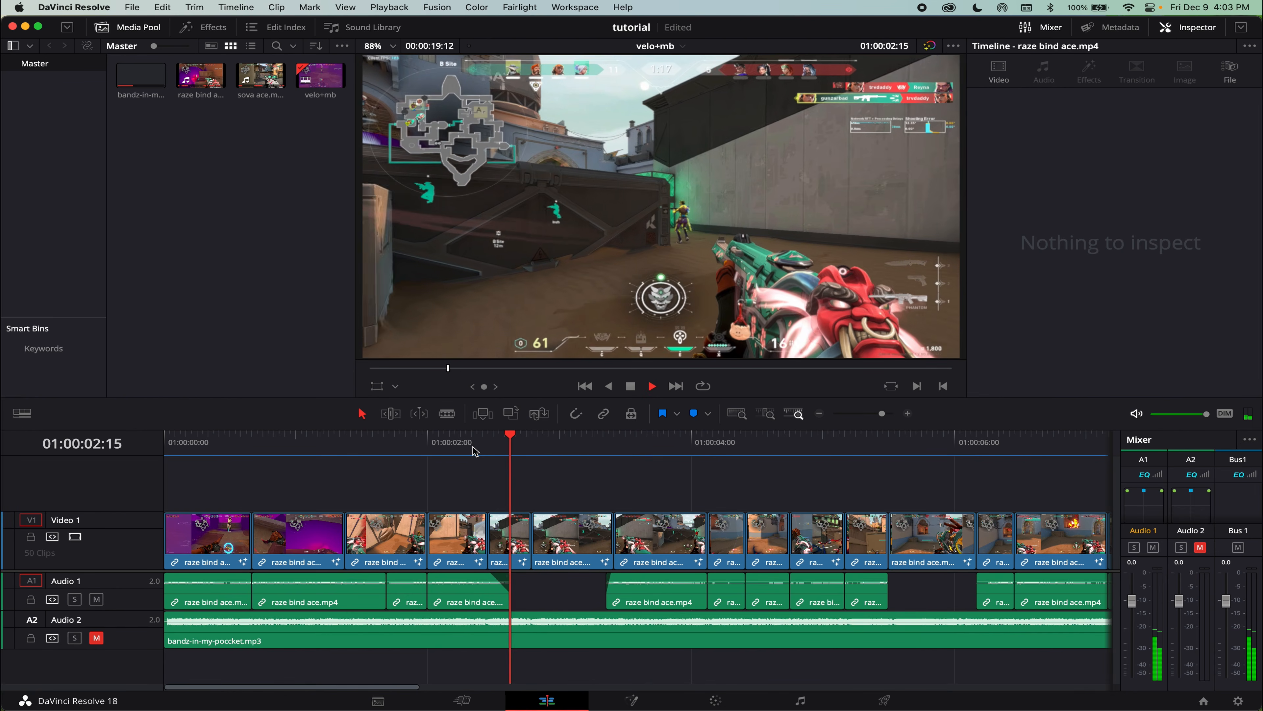
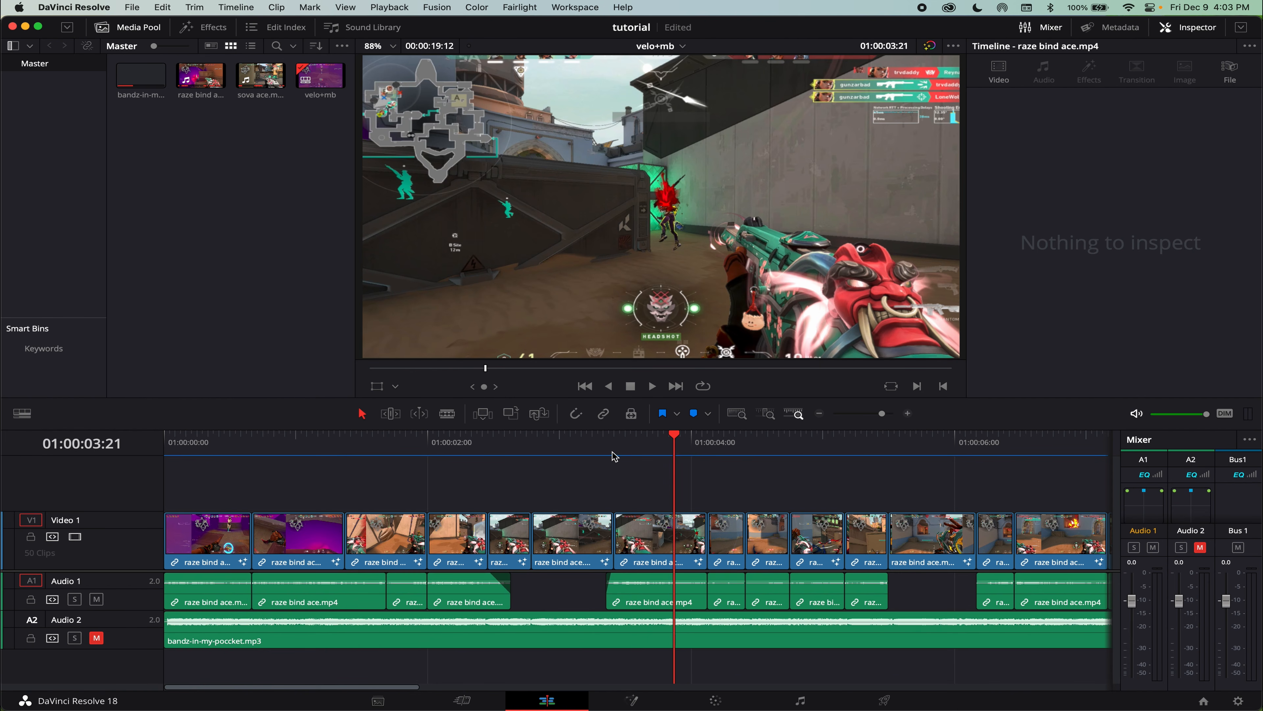
pyautogui.press('space')
pyautogui.press('space')
# Listen to the following clips up to the Audio 1 gap near 01:00:05:20, and return to 01:00:03:22.
pyautogui.hscroll(5, 561, 488)
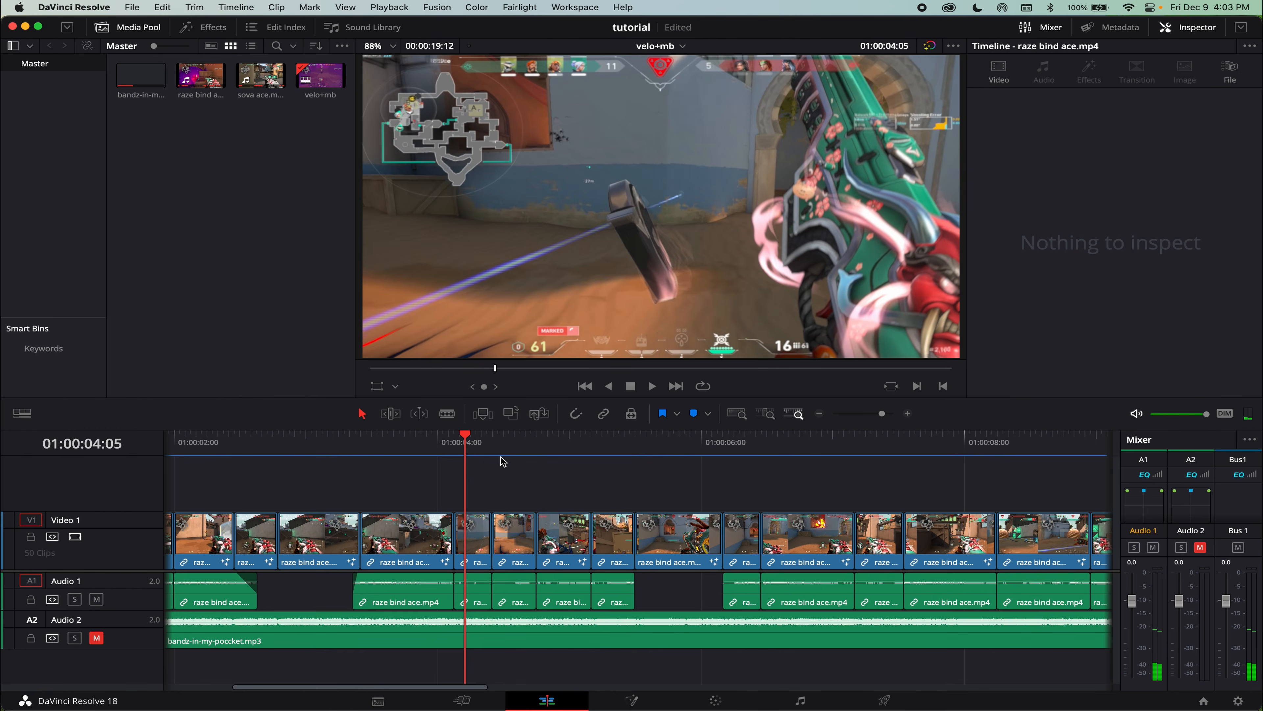
pyautogui.click(327, 444)
pyautogui.press('space')
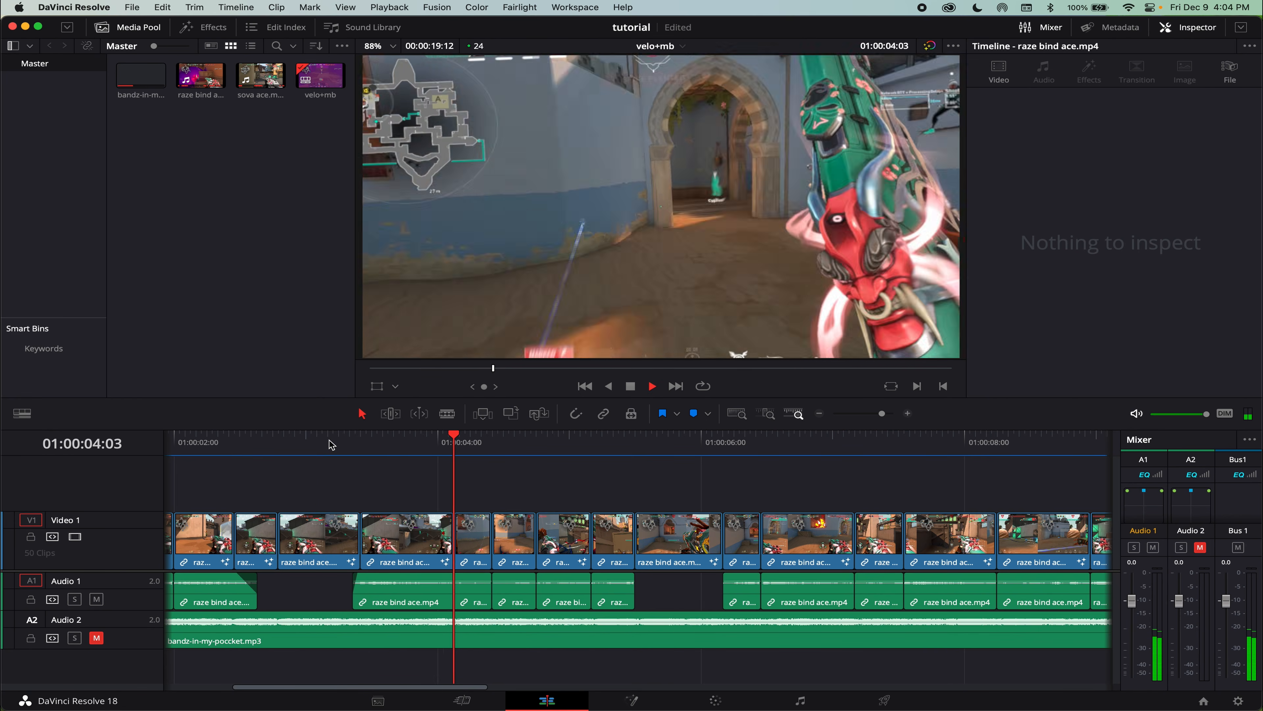
pyautogui.press('space')
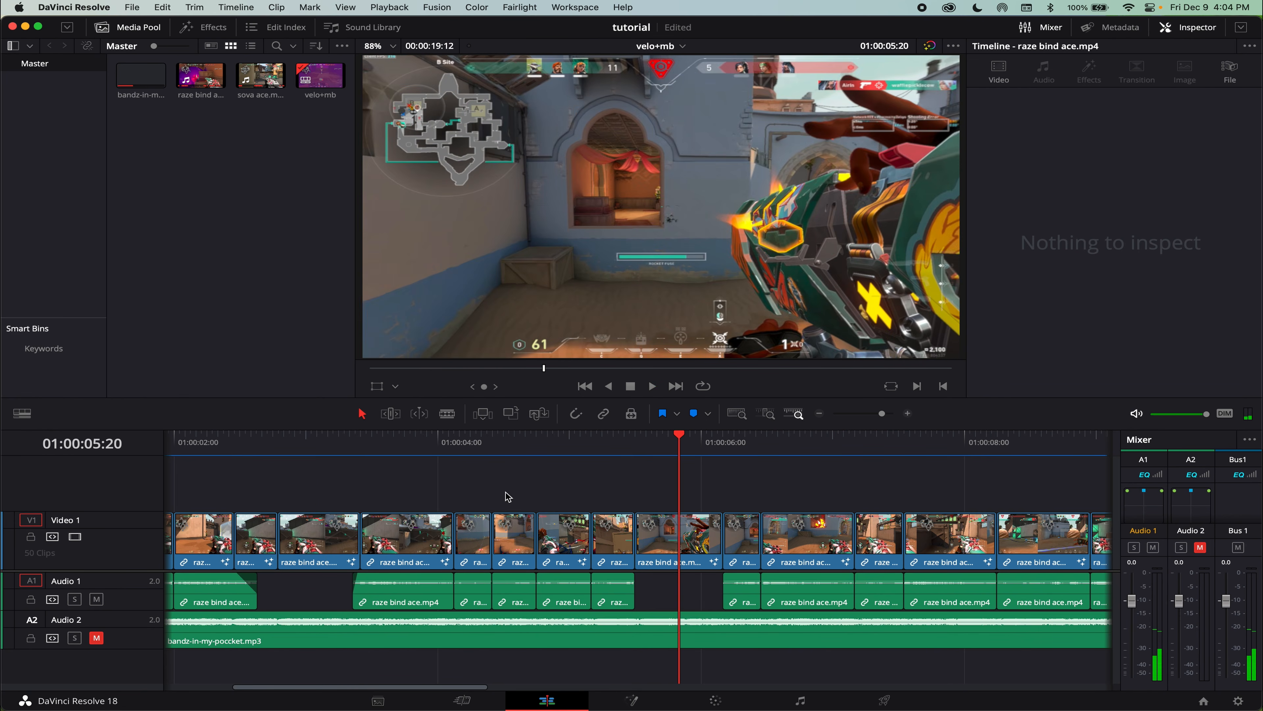
pyautogui.click(474, 442)
pyautogui.moveTo(455, 437); pyautogui.dragTo(429, 441)
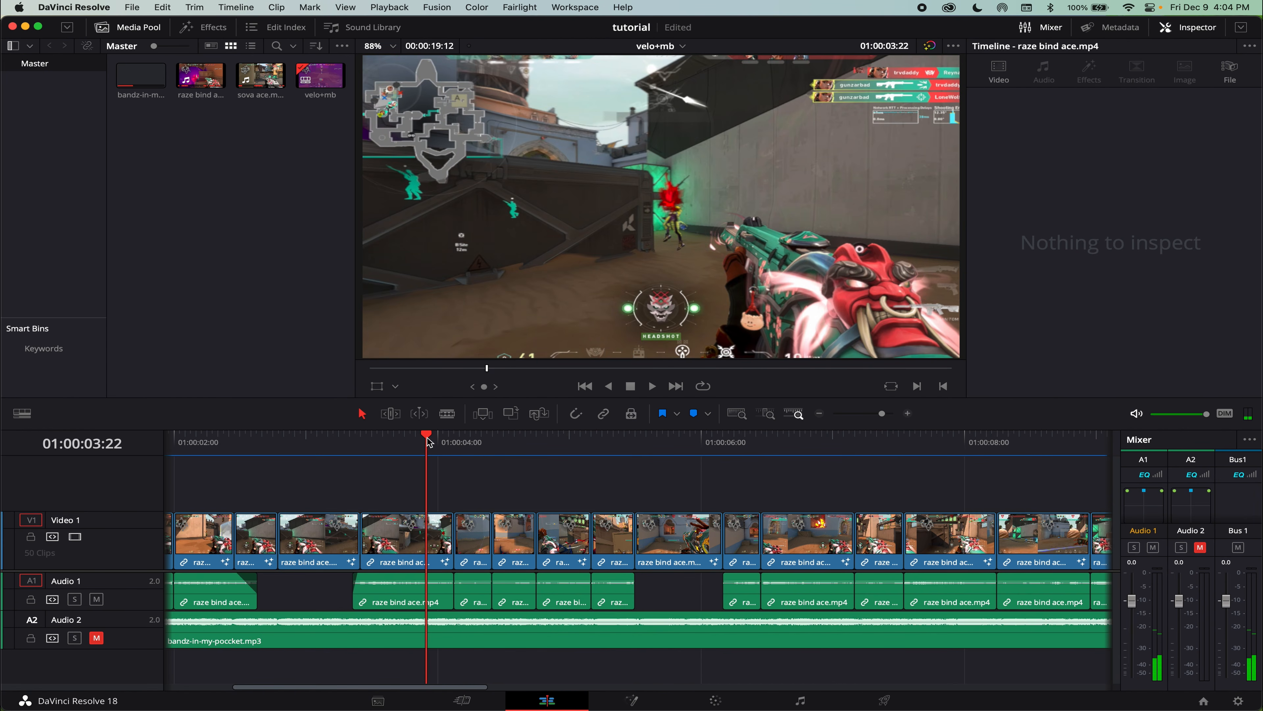
# Extend the eleventh clip's audio across the Audio 1 gap to about 01:00:06:04 and replay that section.
pyautogui.press('space')
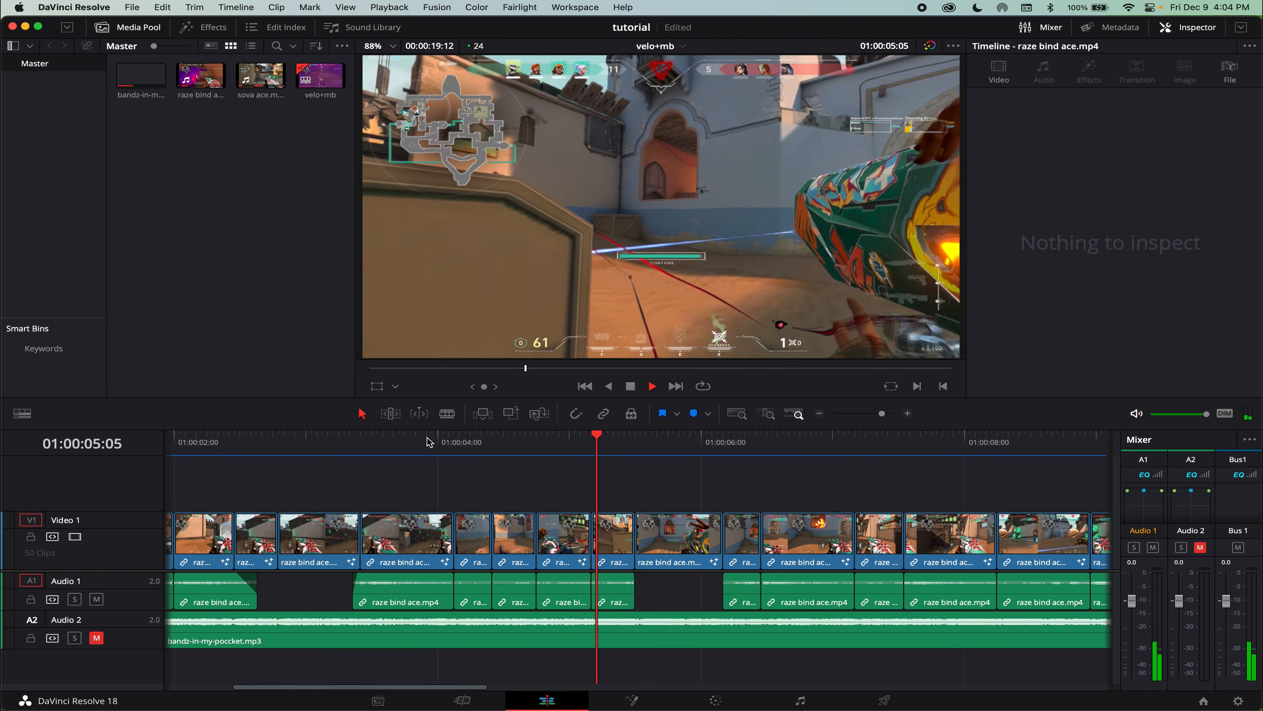
pyautogui.press('space')
pyautogui.moveTo(627, 597); pyautogui.dragTo(721, 595)
pyautogui.click(585, 444)
pyautogui.press('space')
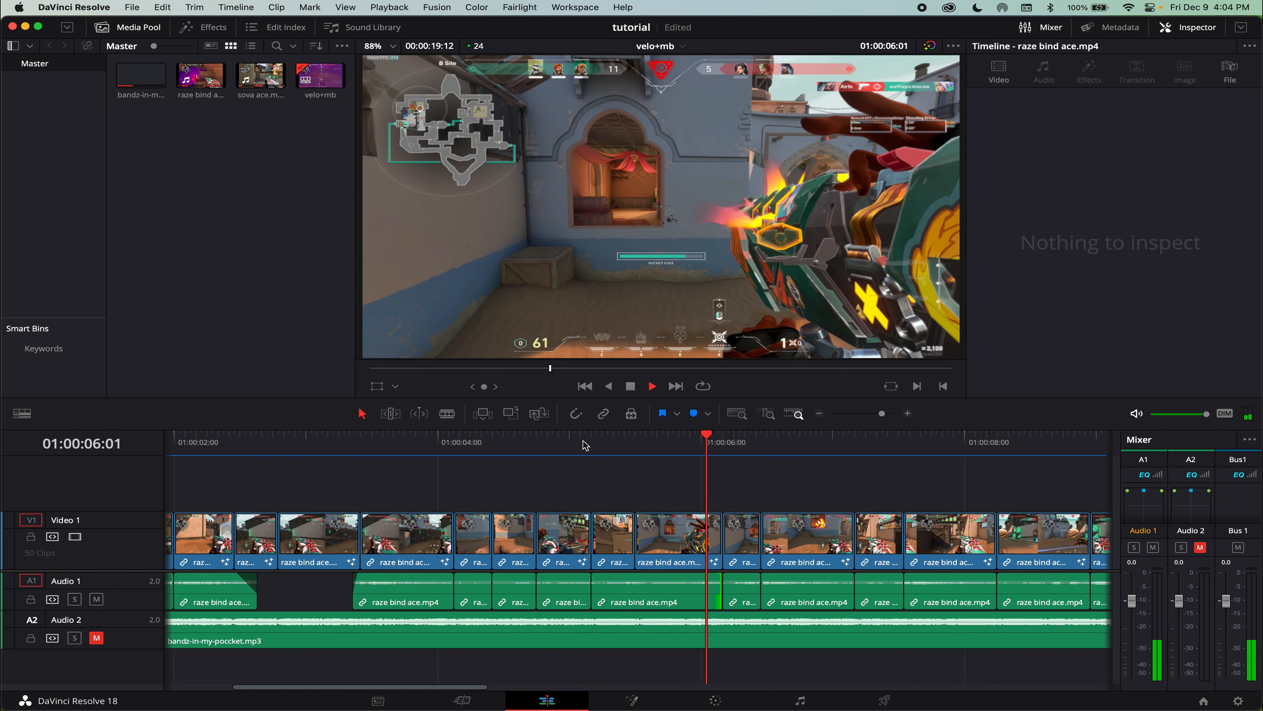
# Add a fade-out to the end of the eleventh clip's extended audio at about 01:00:06:04 and replay that section.
pyautogui.press('space')
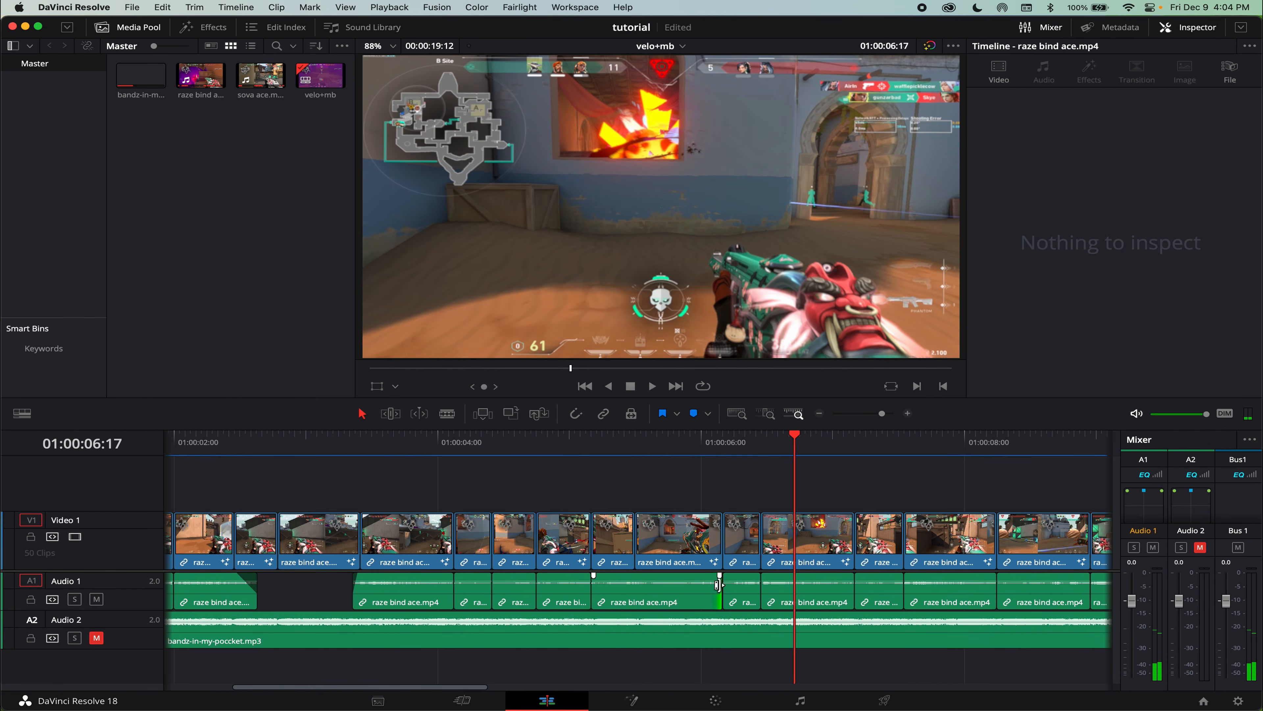
pyautogui.moveTo(720, 576); pyautogui.dragTo(669, 576)
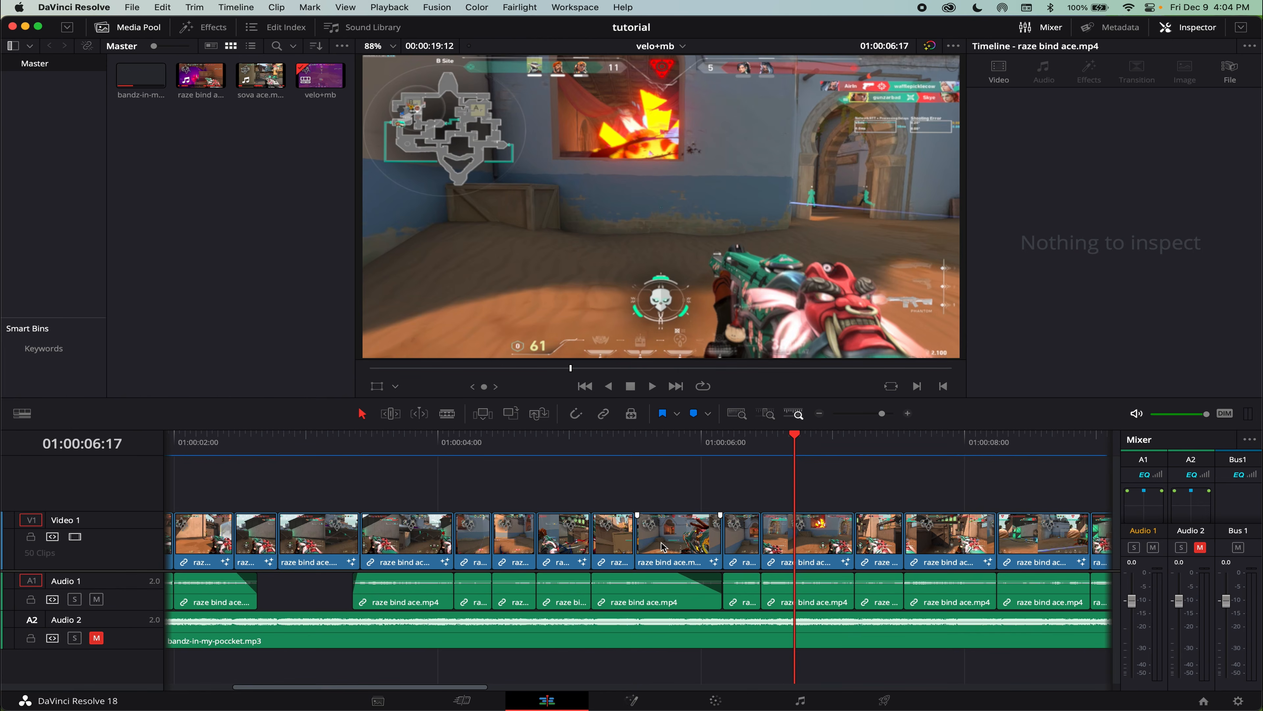
pyautogui.click(593, 441)
pyautogui.press('space')
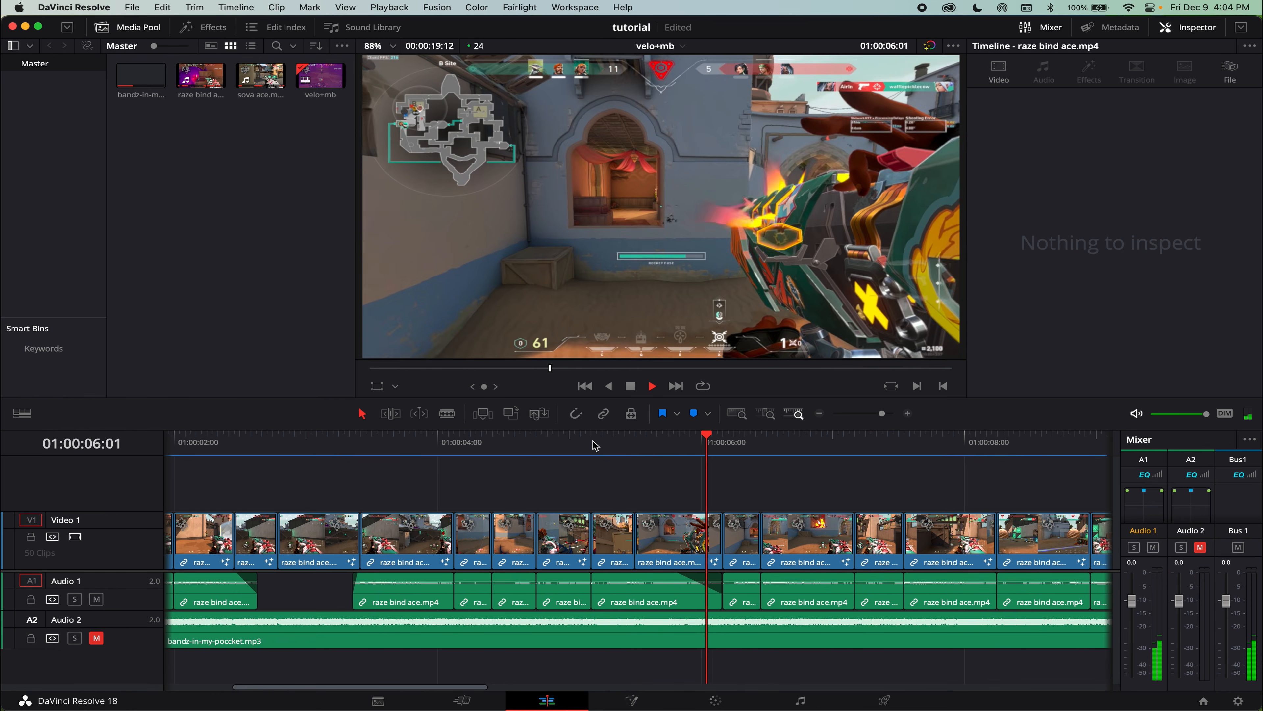
pyautogui.press('space')
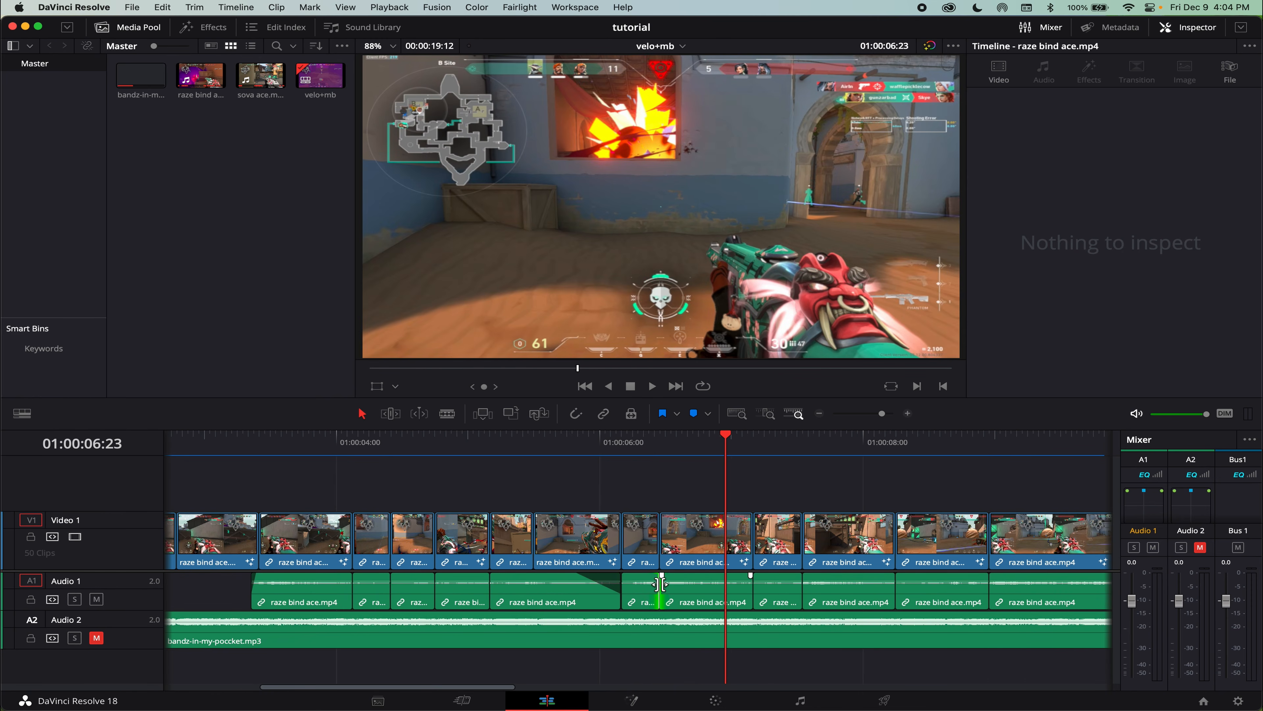
# Add a 6 frame 0 dB cross fade at the Audio 1 cut near 01:00:06:11 and replay the passage twice.
pyautogui.rightClick(659, 588)
pyautogui.click(659, 588)
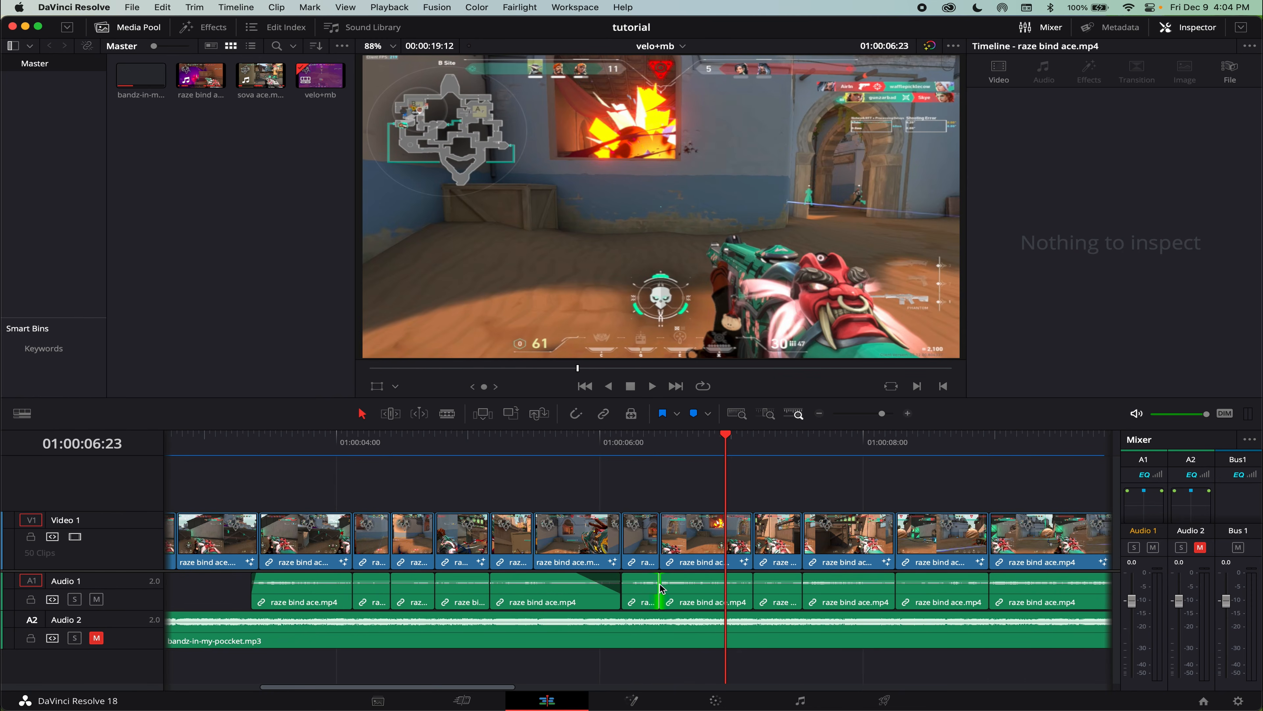
pyautogui.rightClick(659, 588)
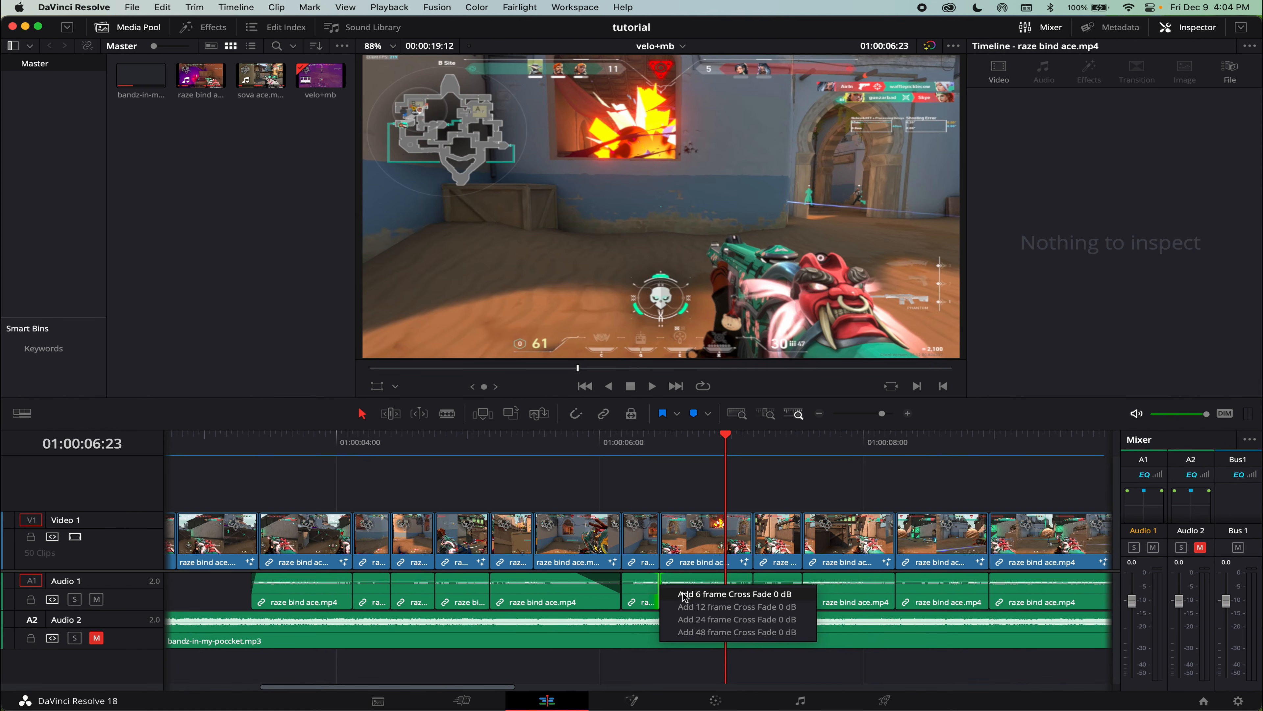
pyautogui.click(684, 595)
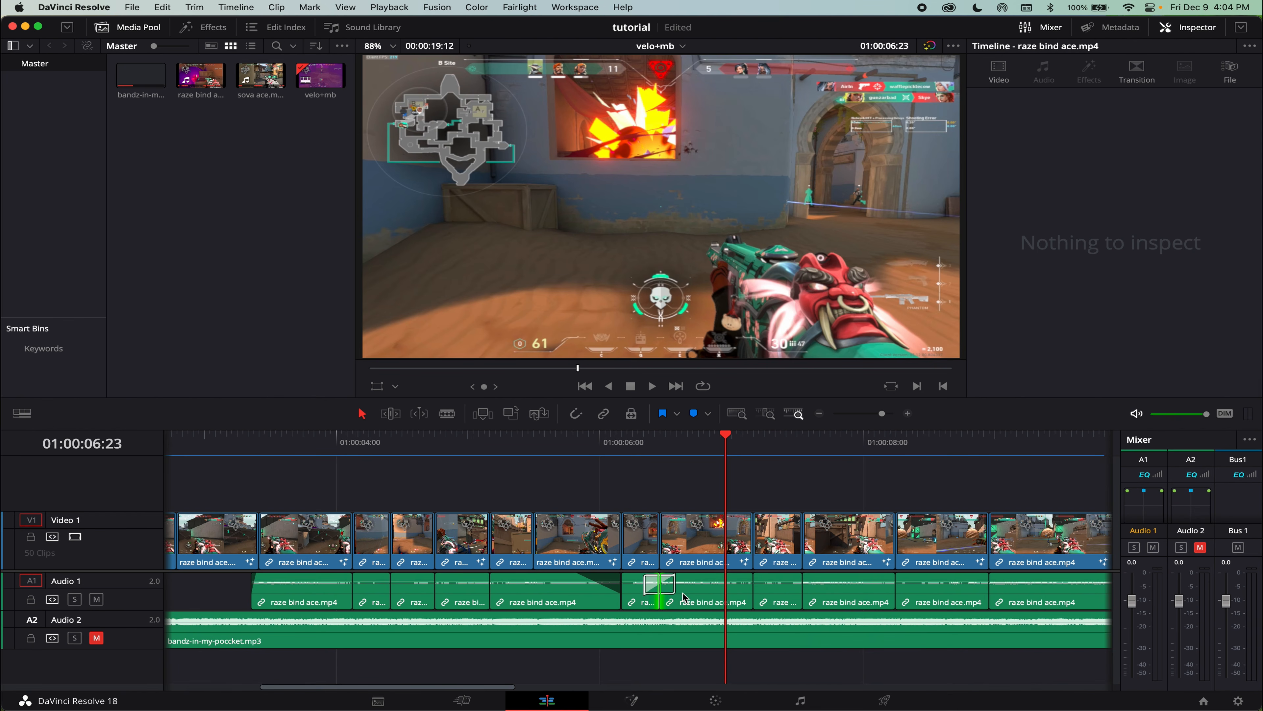
pyautogui.click(621, 442)
pyautogui.press('space')
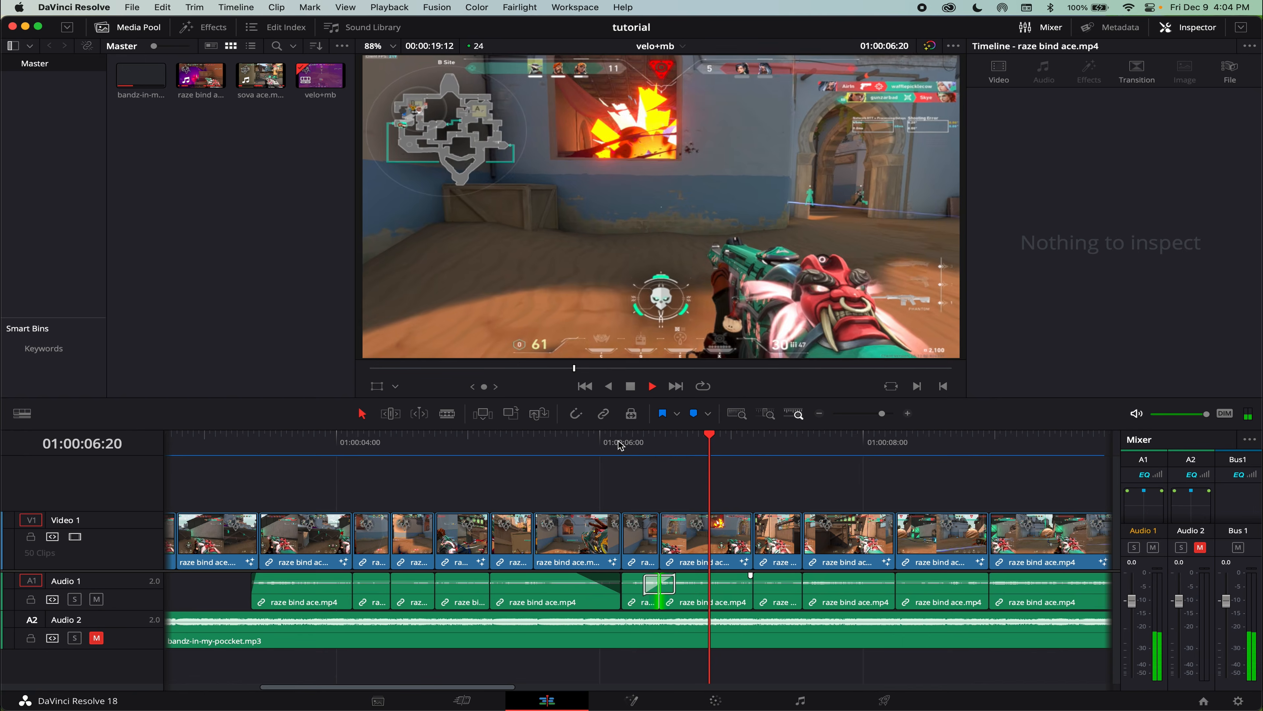
pyautogui.press('space')
pyautogui.click(588, 442)
pyautogui.press('space')
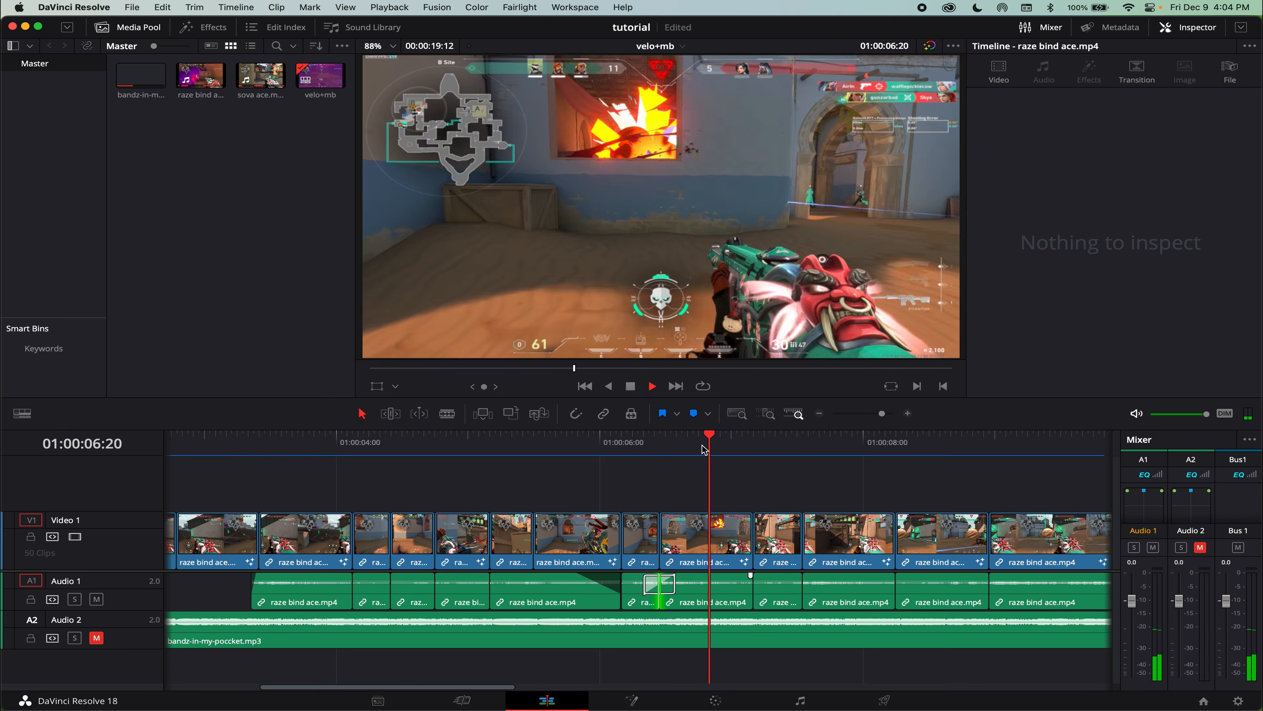
pyautogui.press('space')
# Delete the short clip's audio after 01:00:07:04, extend the preceding audio to about 01:00:07:11 with a fade-out, and replay.
pyautogui.click(779, 592)
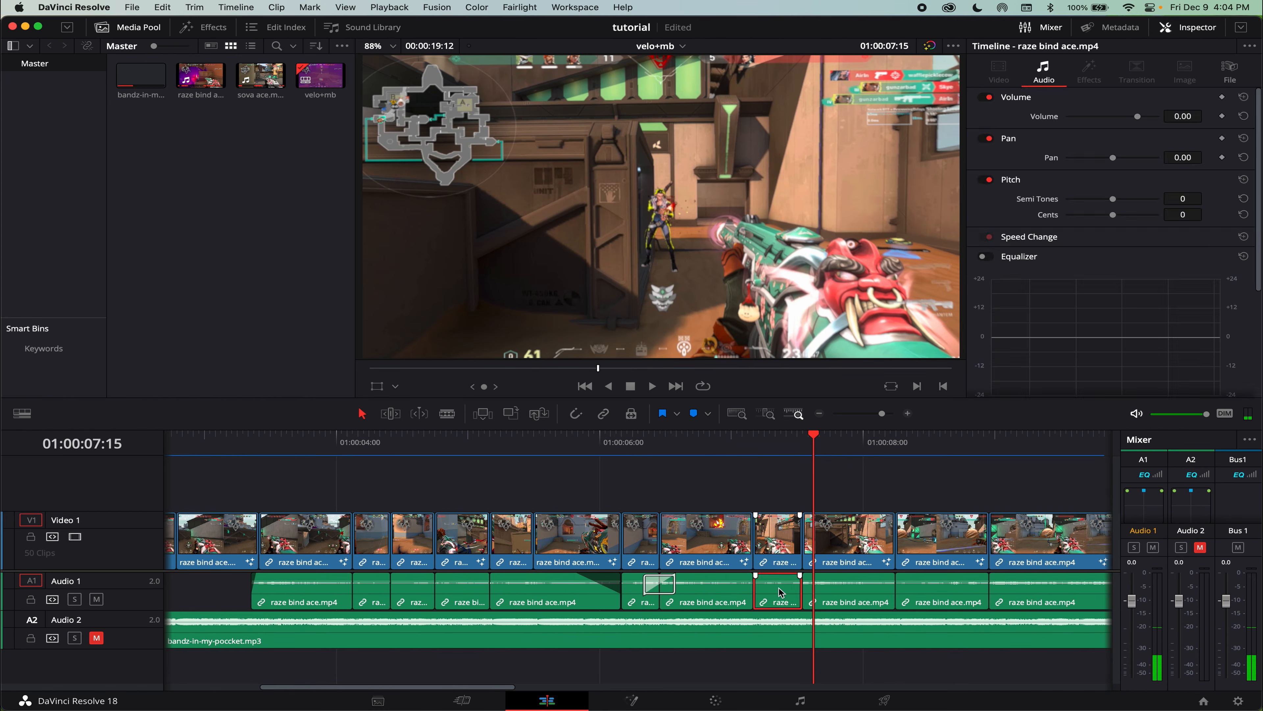
pyautogui.press('BackSpace')
pyautogui.moveTo(753, 587)
pyautogui.mouseDown()
pyautogui.moveTo(795, 588)
pyautogui.moveTo(759, 575)
pyautogui.mouseUp()
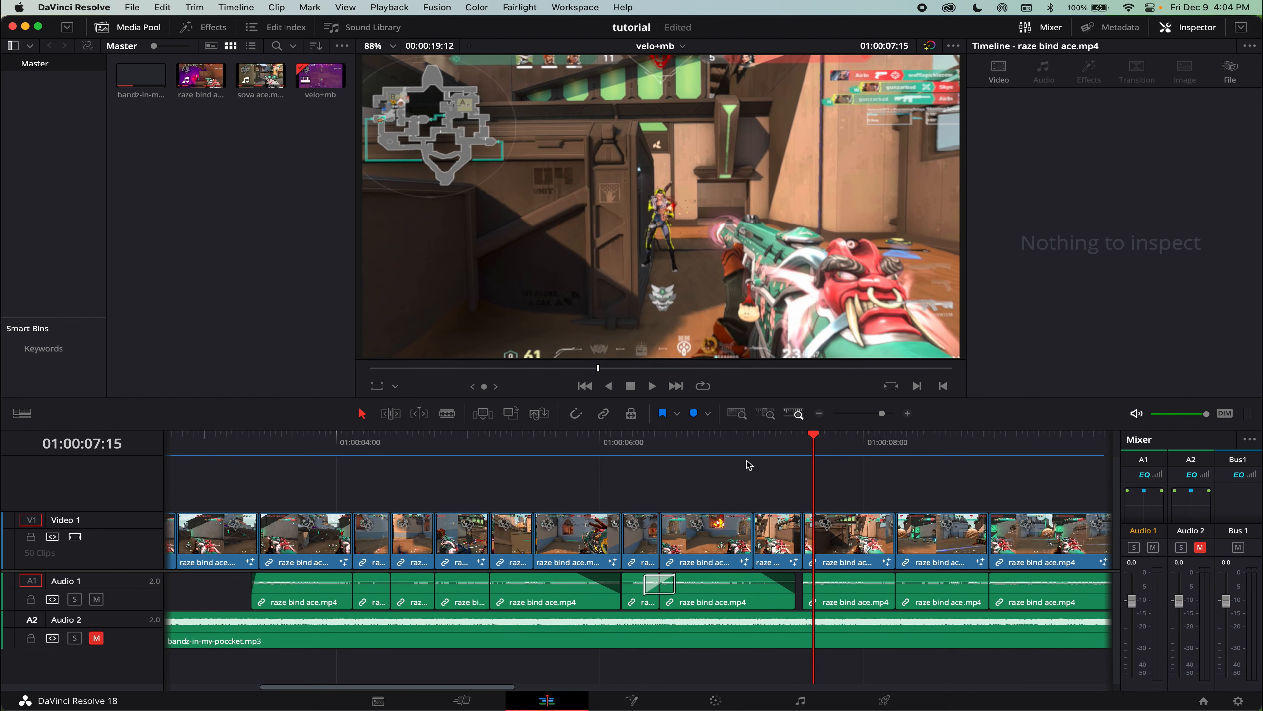
pyautogui.click(719, 455)
pyautogui.press('space')
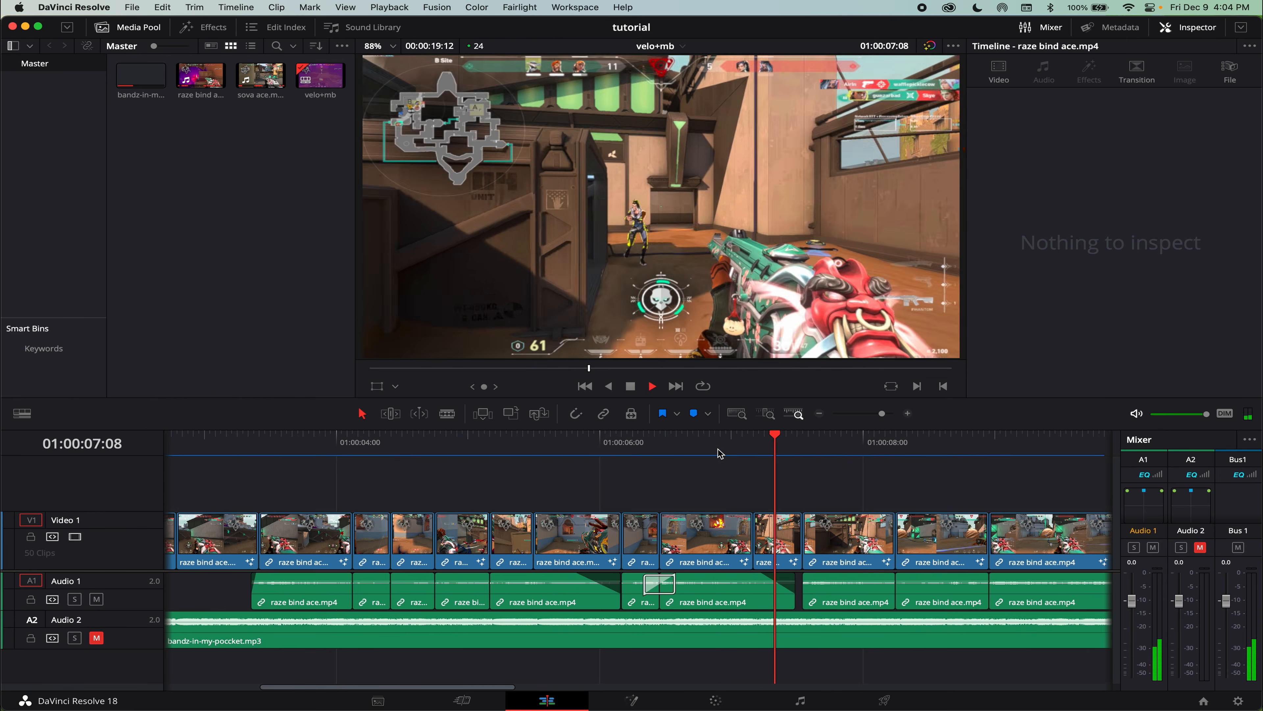
# Extend the following clip's audio start slightly earlier to about 01:00:07:12 and replay from 01:00:06:22.
pyautogui.moveTo(804, 586); pyautogui.dragTo(800, 580)
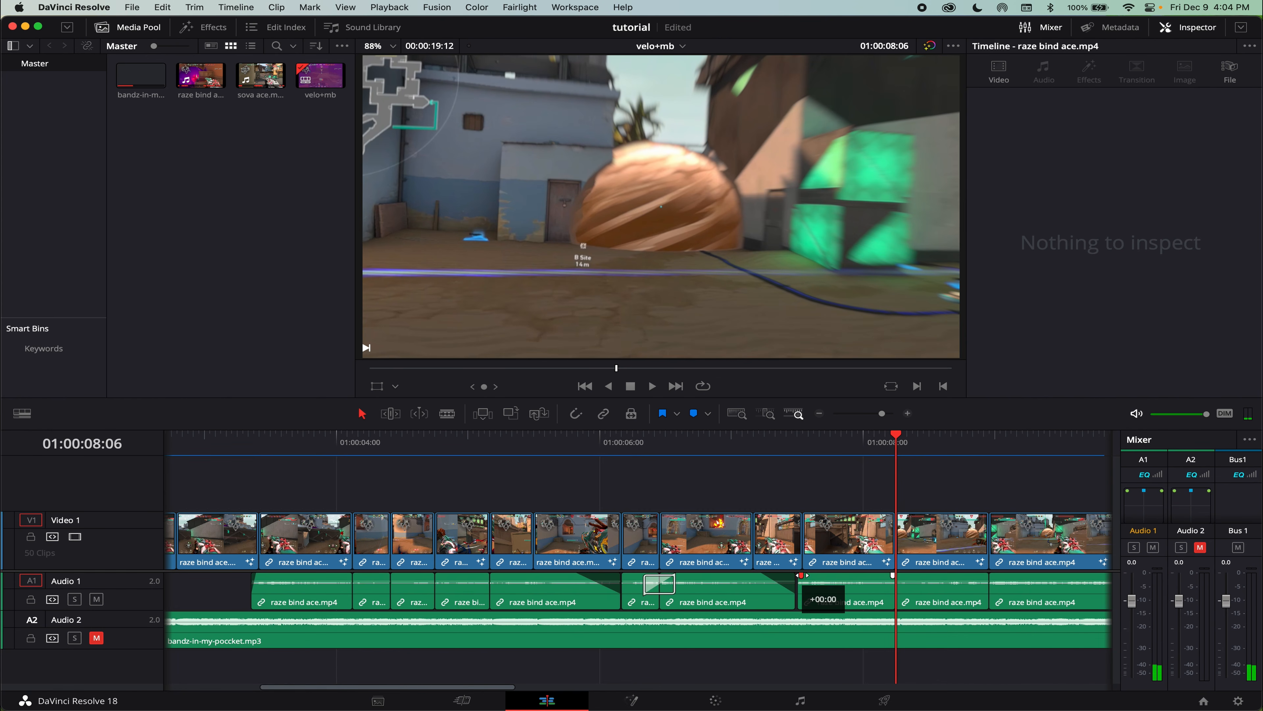
pyautogui.click(721, 455)
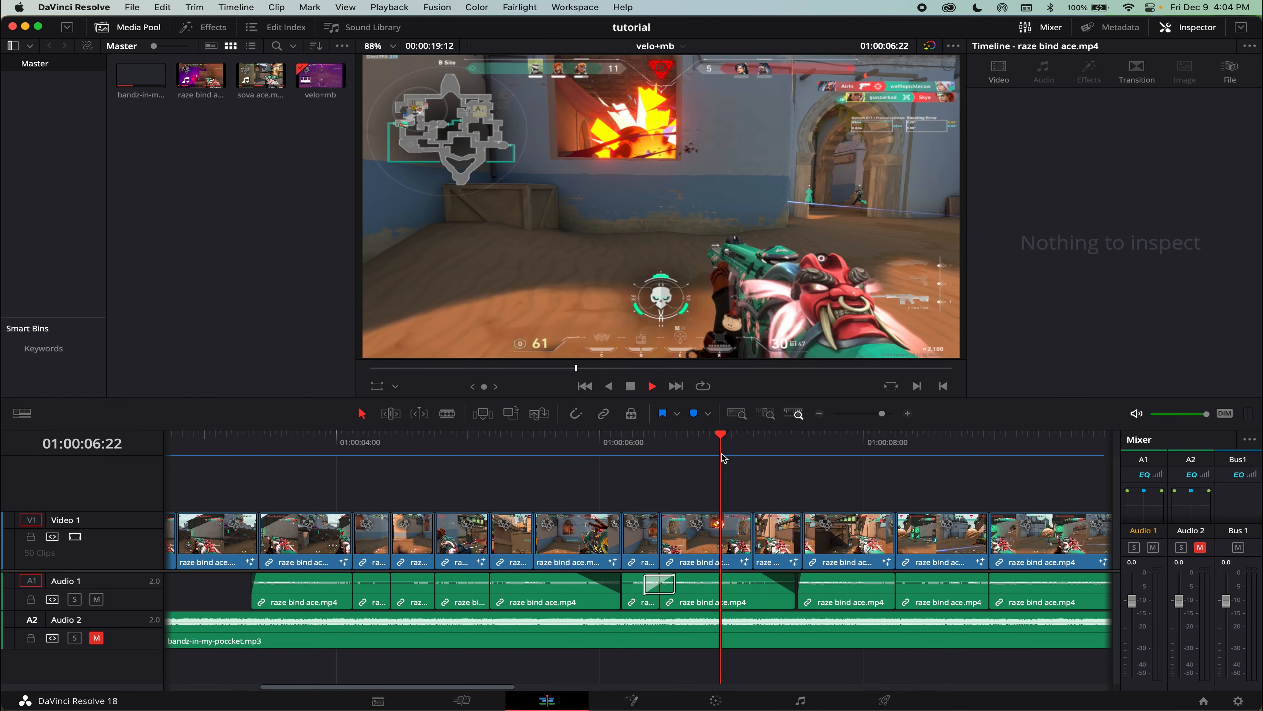
pyautogui.press('space')
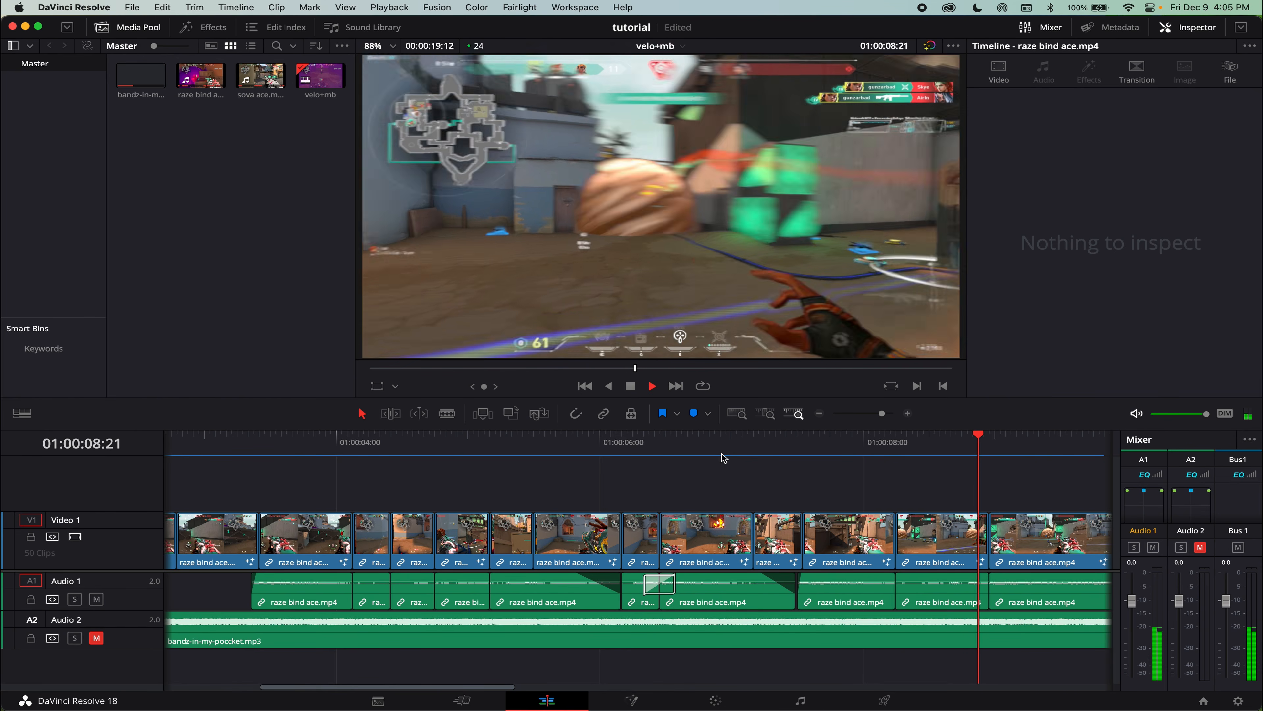
pyautogui.press('space')
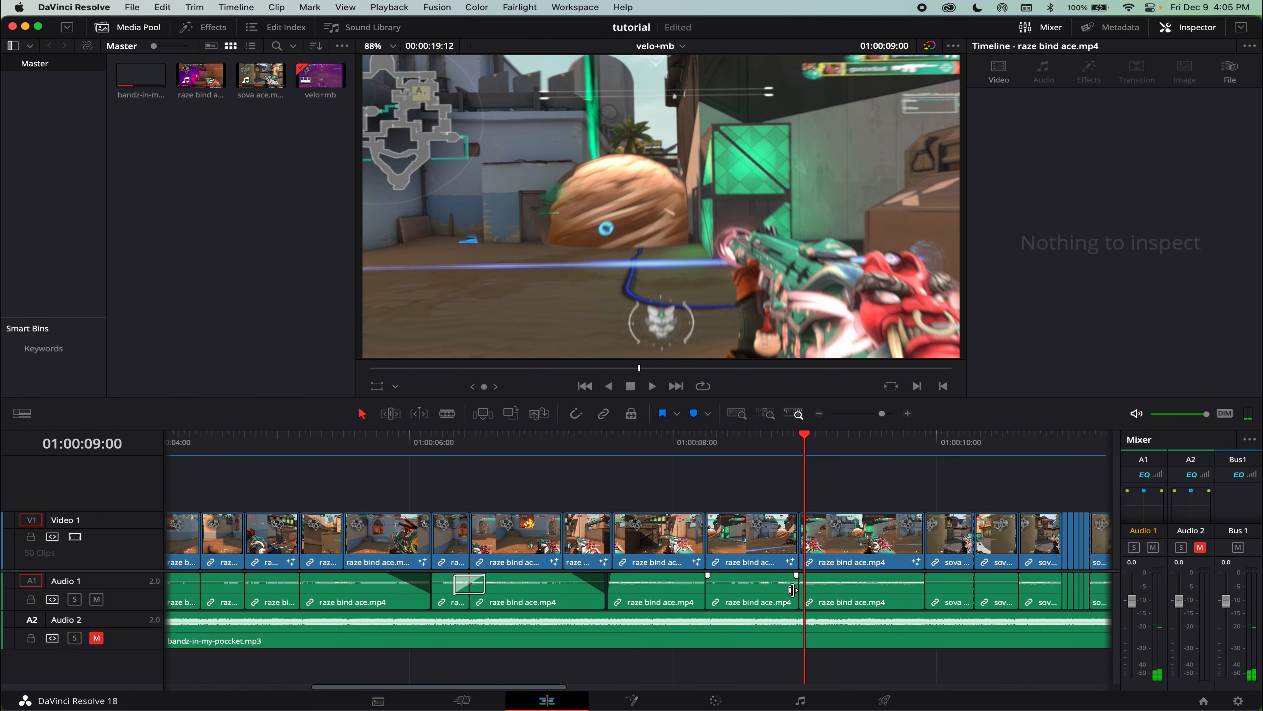
# Try trimming the second-to-last raze clip's audio end back to about 01:00:08:19, replay it and undo the trim.
pyautogui.moveTo(792, 589); pyautogui.dragTo(775, 590)
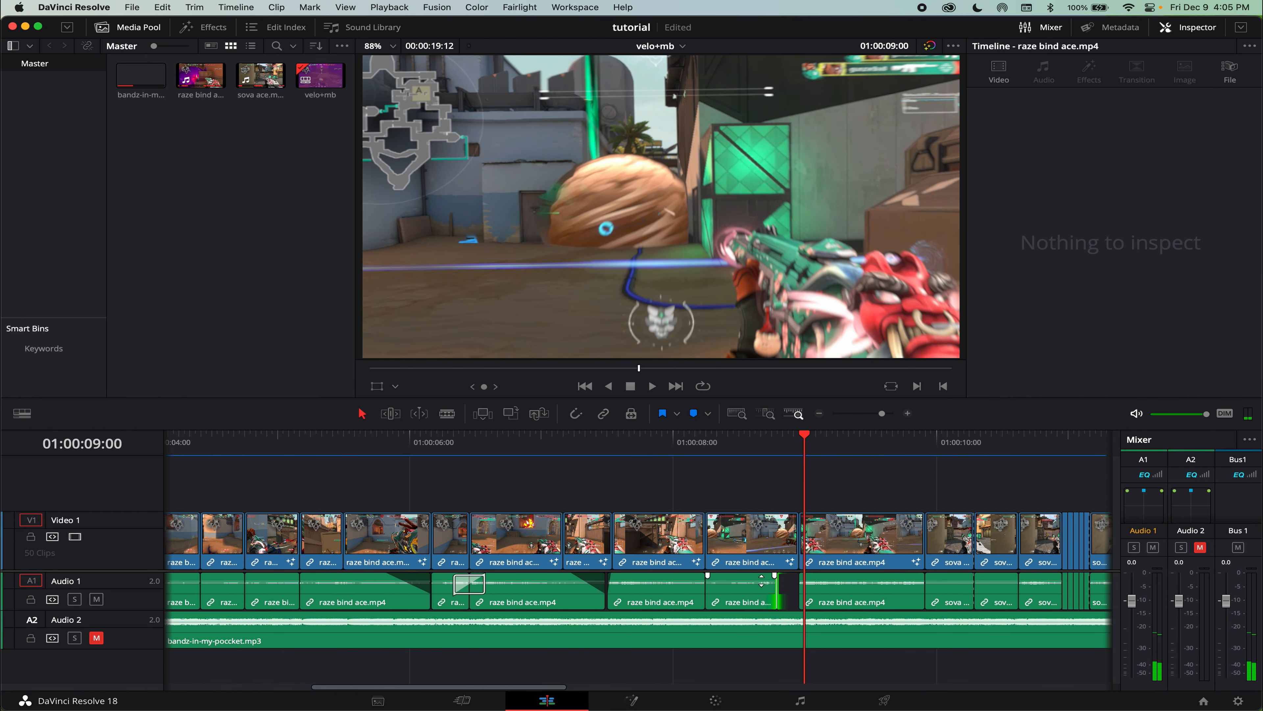
pyautogui.click(713, 441)
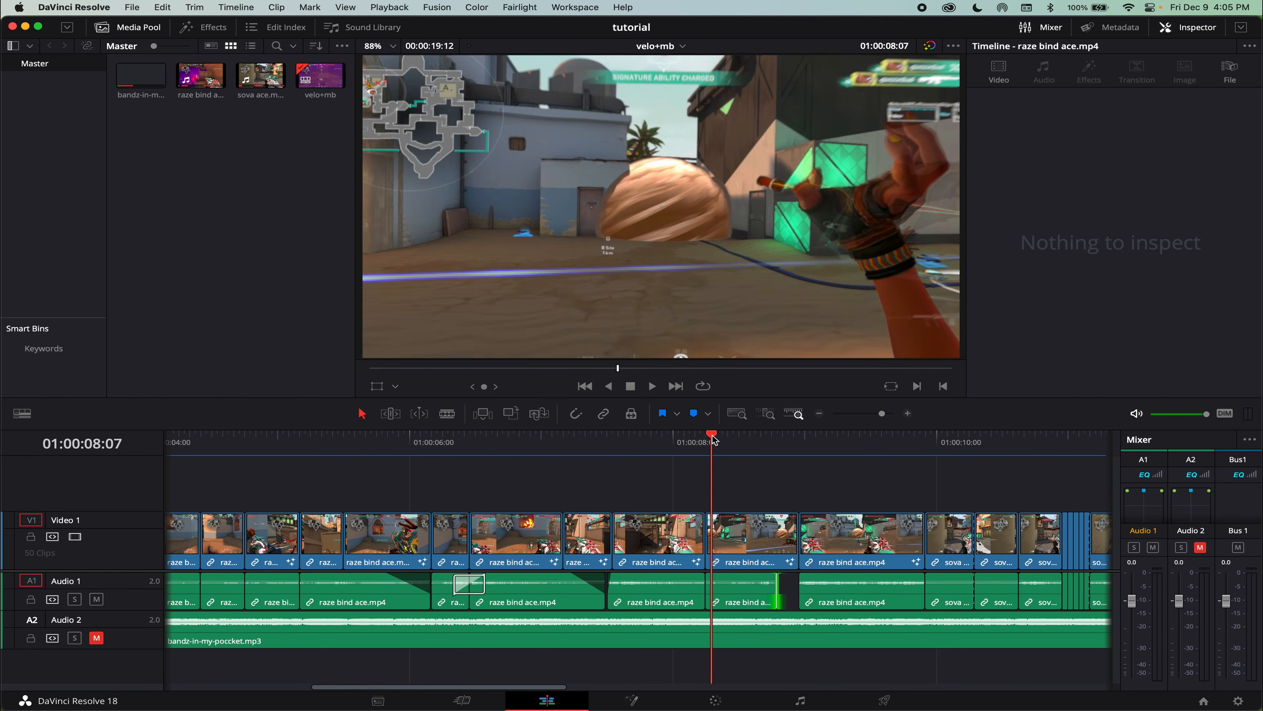
pyautogui.press('space')
pyautogui.press('space')
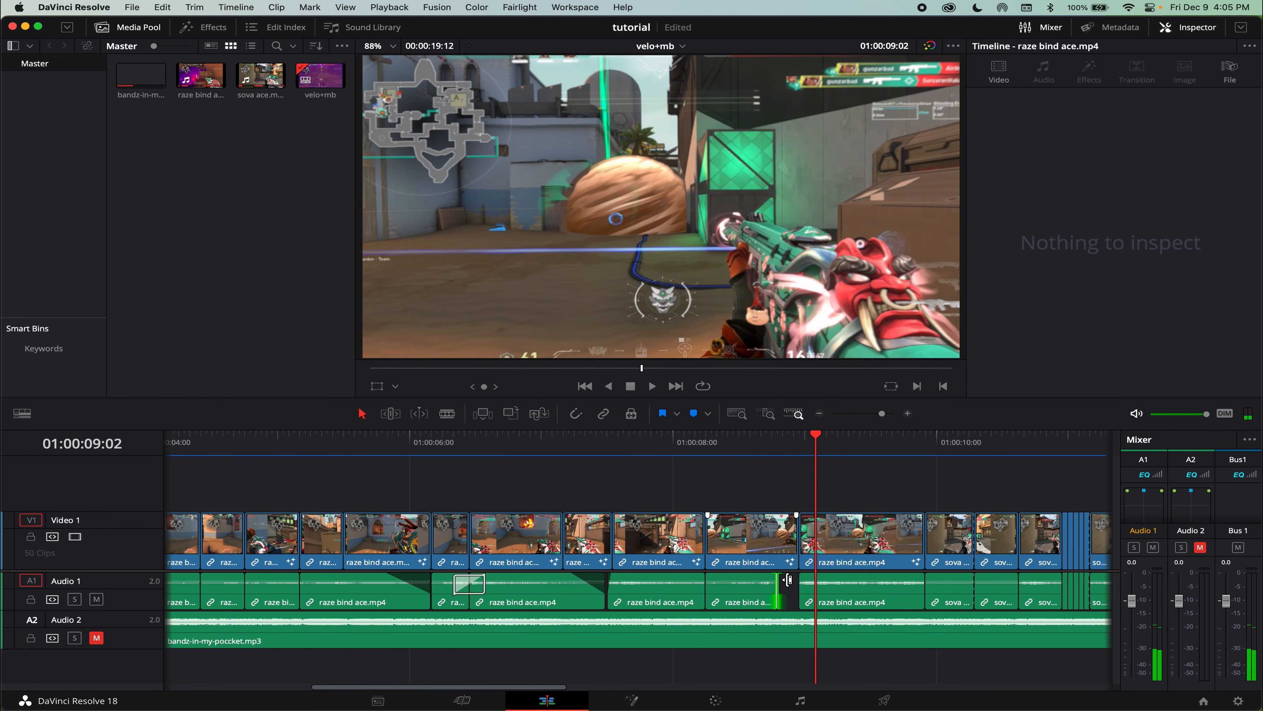
pyautogui.press('super+z')
pyautogui.press('super+z')
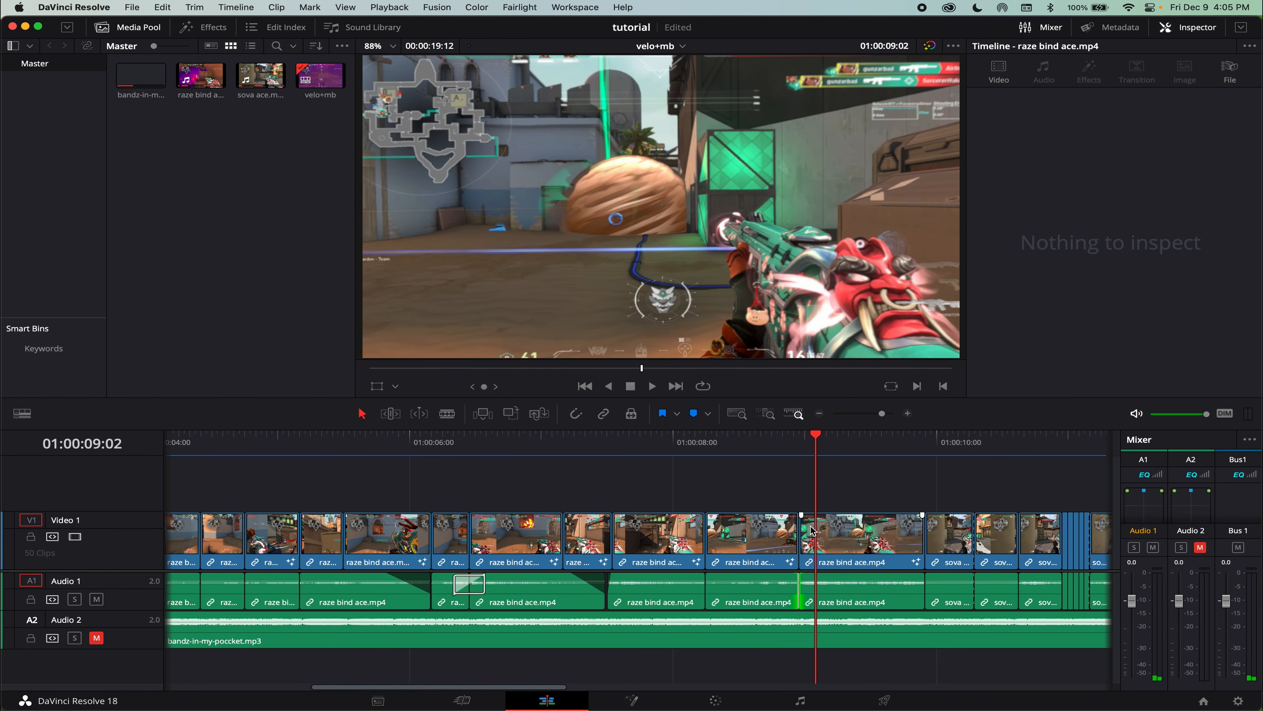
pyautogui.click(791, 499)
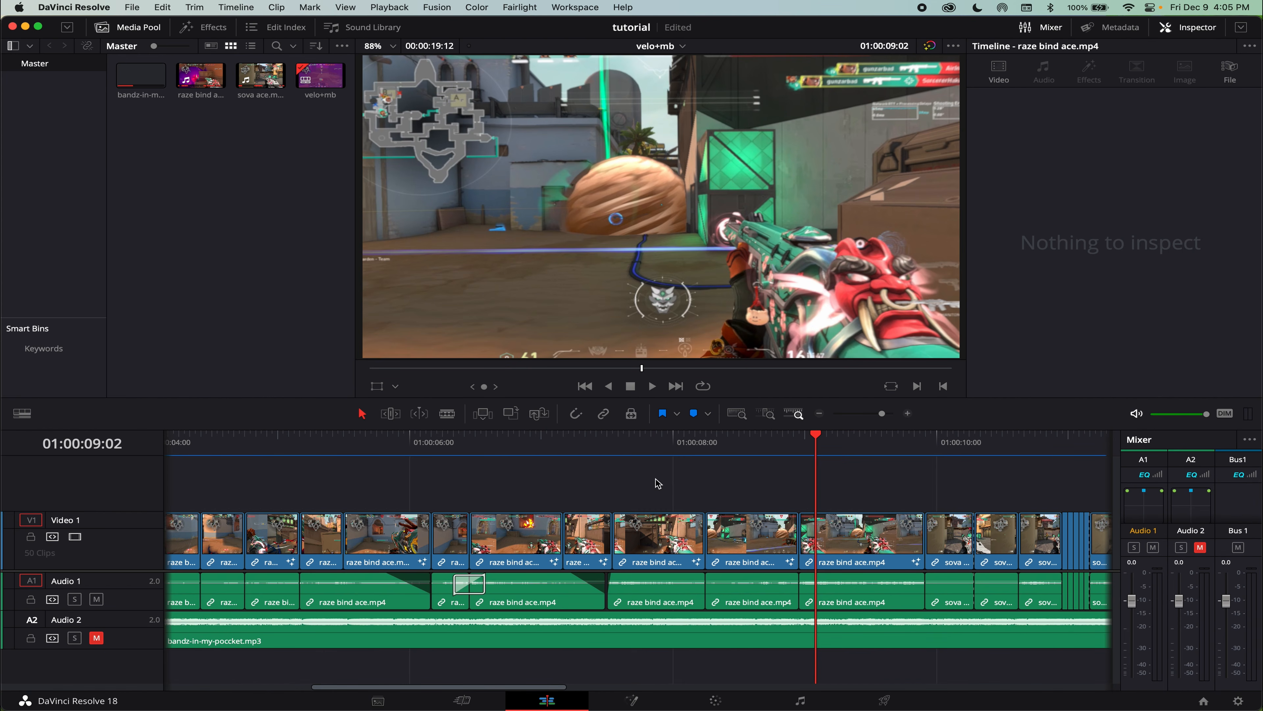
# Listen on from about 01:00:08:03 and delete only the first sova clip's audio from Audio 1.
pyautogui.click(690, 442)
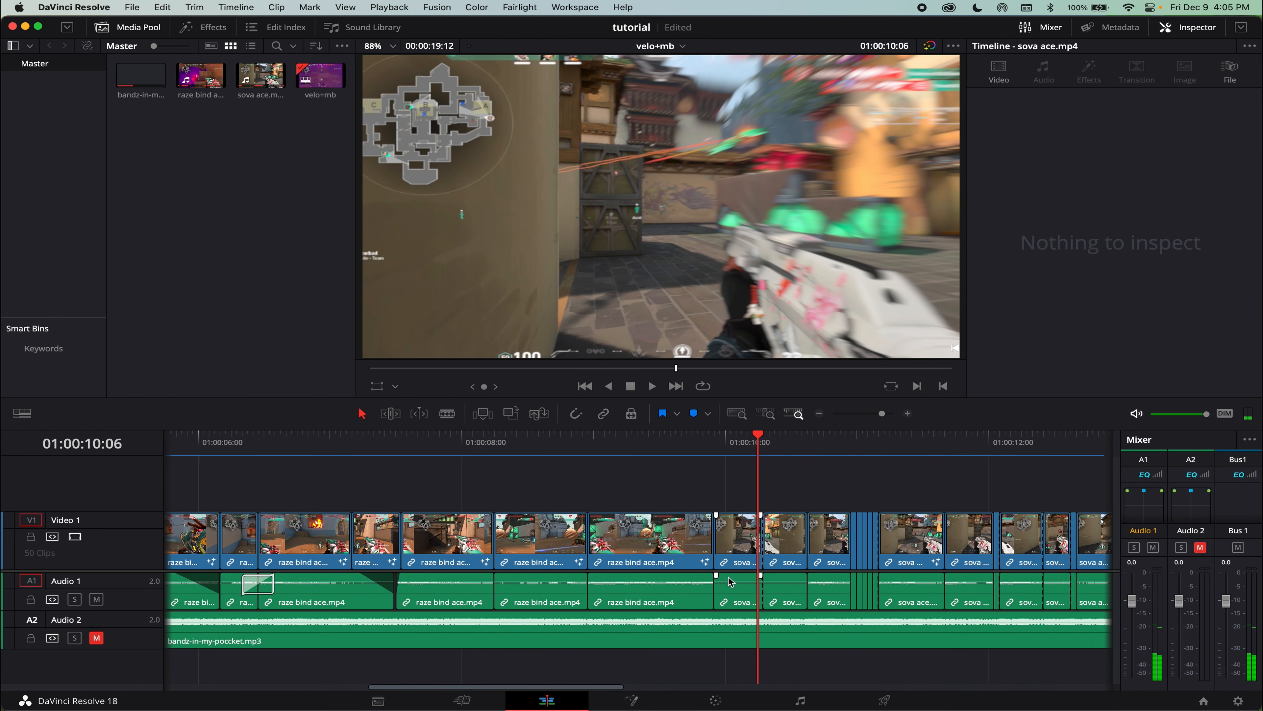
pyautogui.click(729, 581)
pyautogui.press('BackSpace')
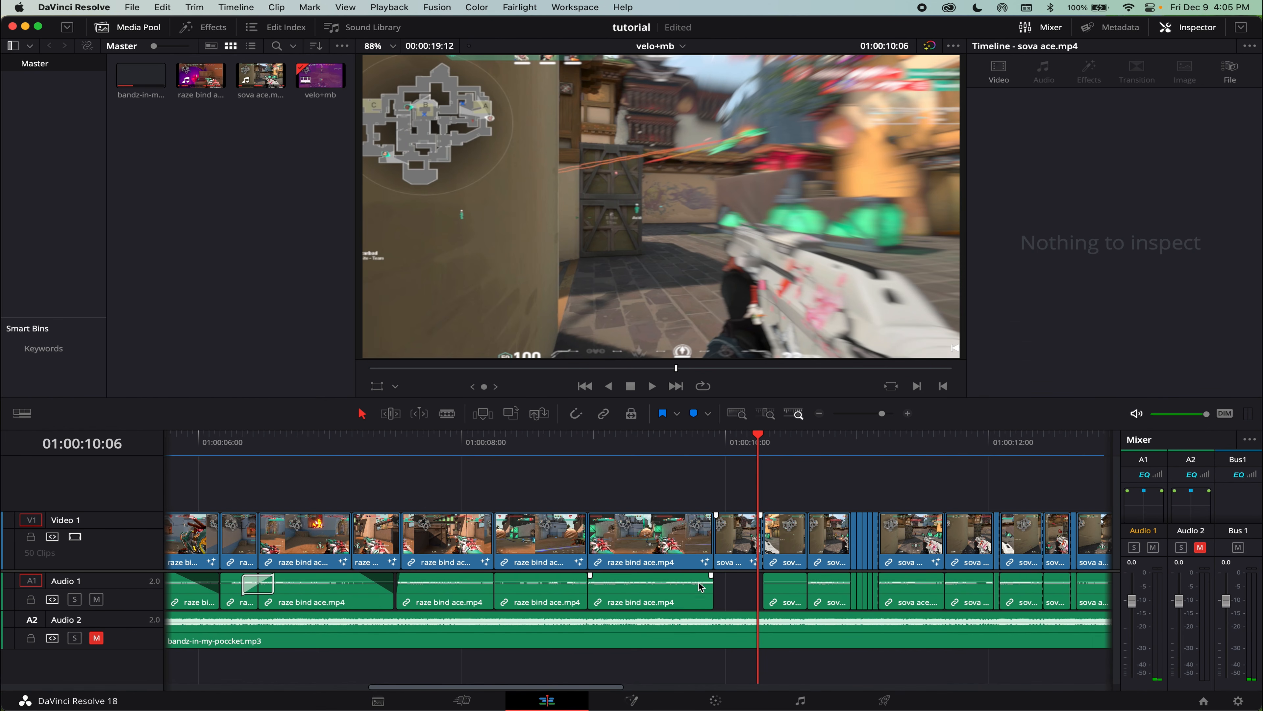
# Extend the last raze clip's audio to about 01:00:10:05, add a fade-out and replay the transition into the sova footage.
pyautogui.moveTo(707, 587)
pyautogui.mouseDown()
pyautogui.moveTo(751, 593)
pyautogui.moveTo(748, 575)
pyautogui.moveTo(728, 576)
pyautogui.mouseUp()
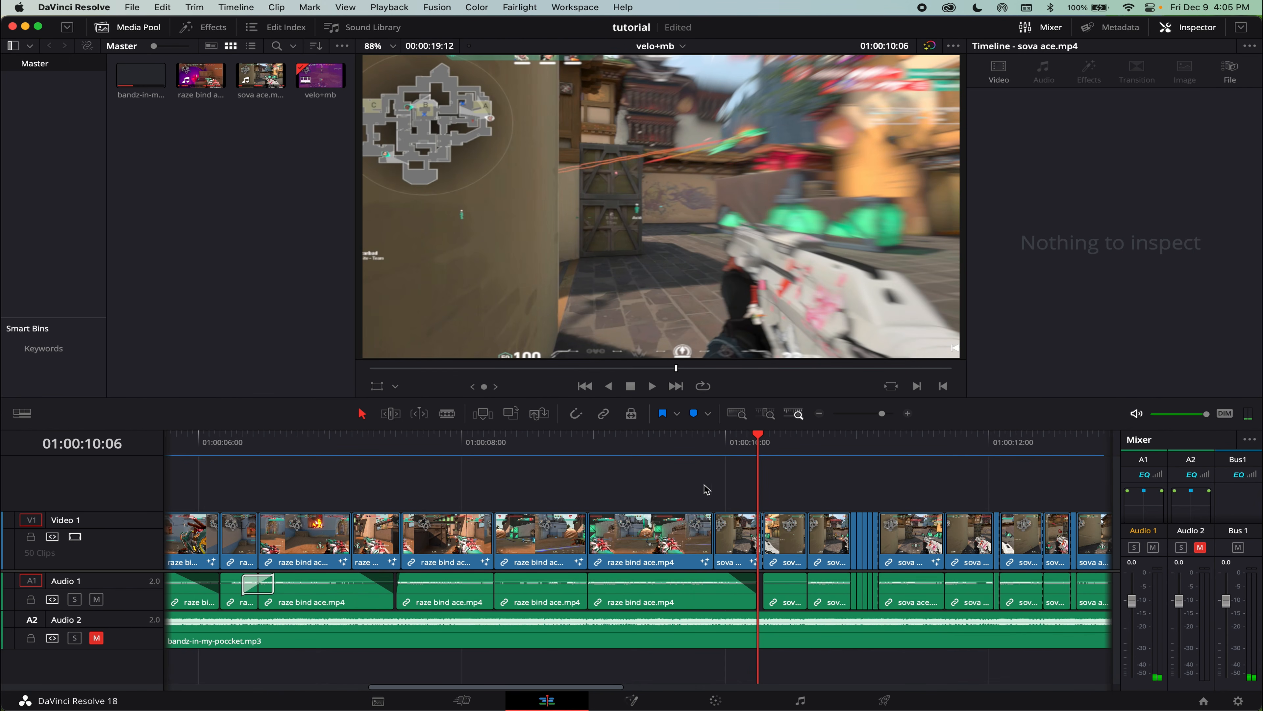
pyautogui.click(719, 451)
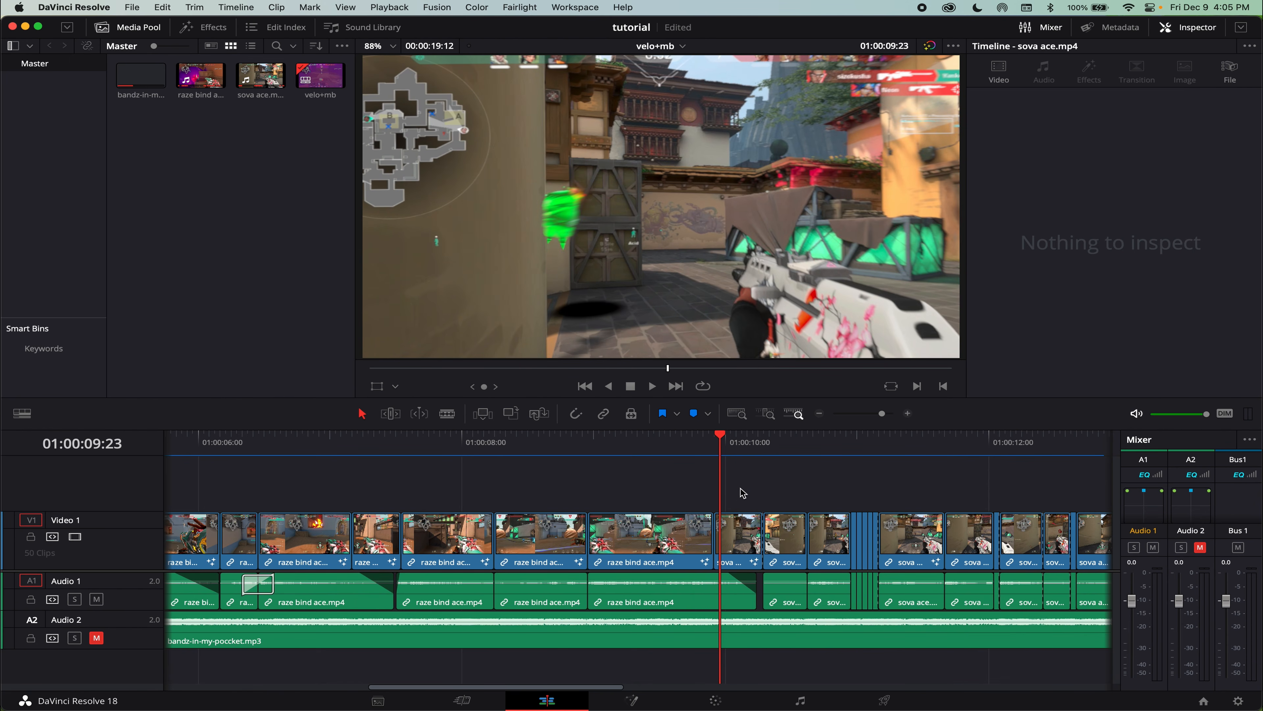
pyautogui.click(584, 448)
pyautogui.press('space')
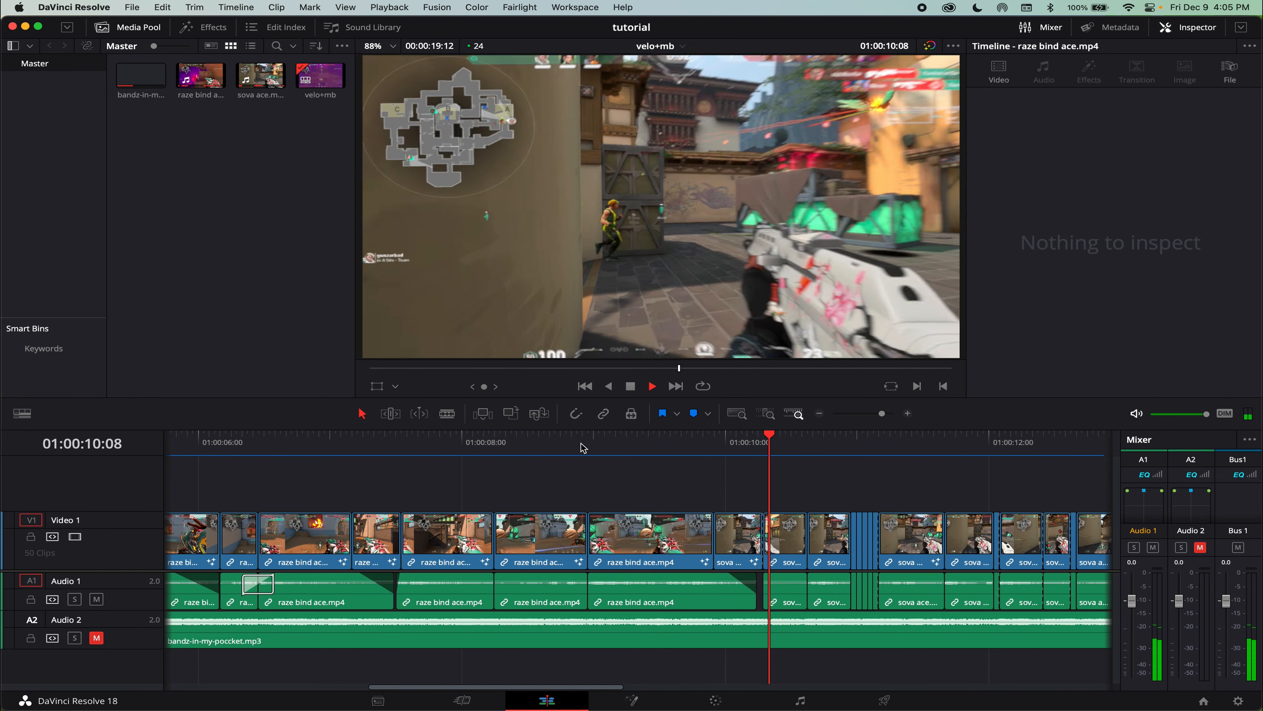
pyautogui.press('space')
# Delete only the second sova clip's audio after 01:00:10:07 and replay the passage across the gap.
pyautogui.click(696, 590)
pyautogui.press('BackSpace')
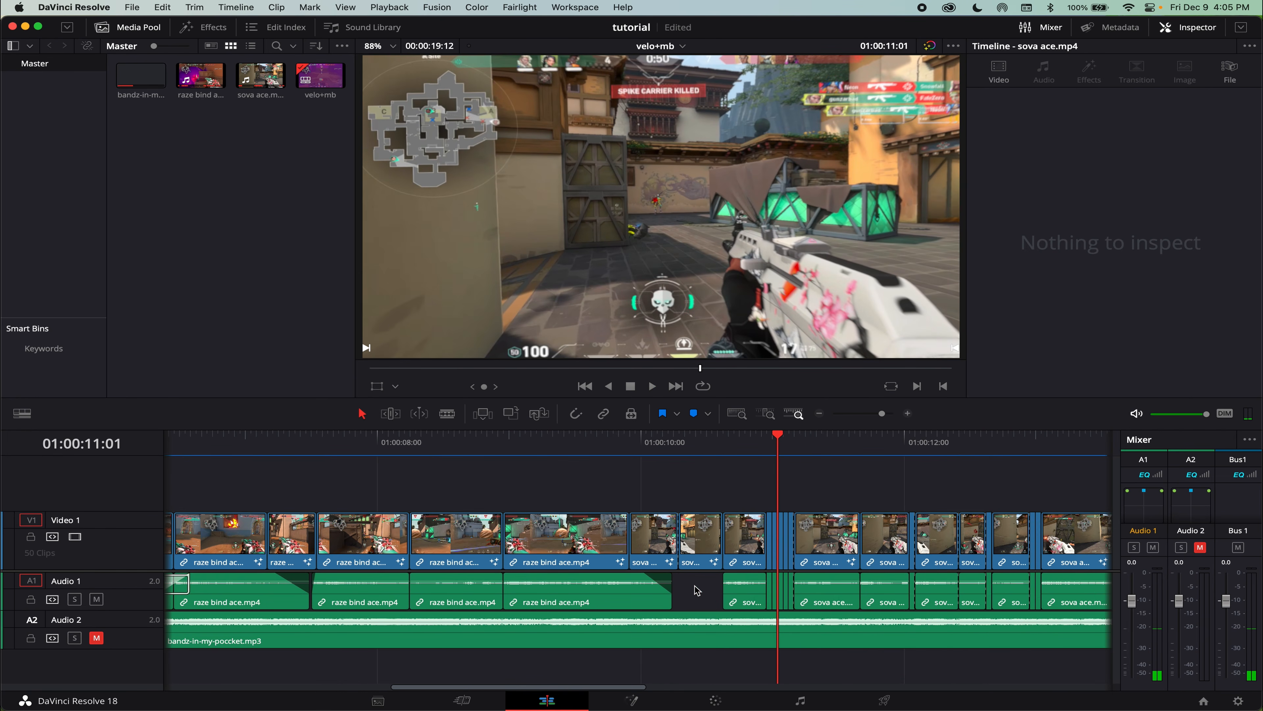
pyautogui.click(623, 453)
pyautogui.press('space')
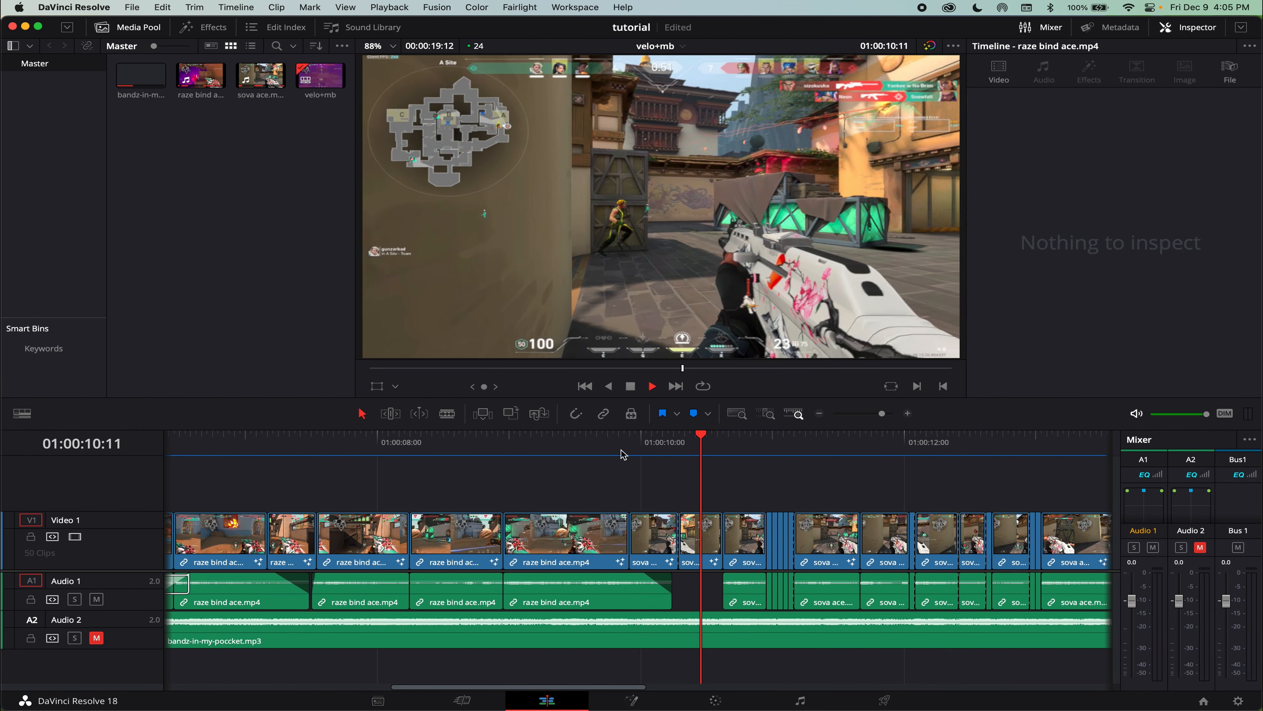
pyautogui.hscroll(5, 594, 460)
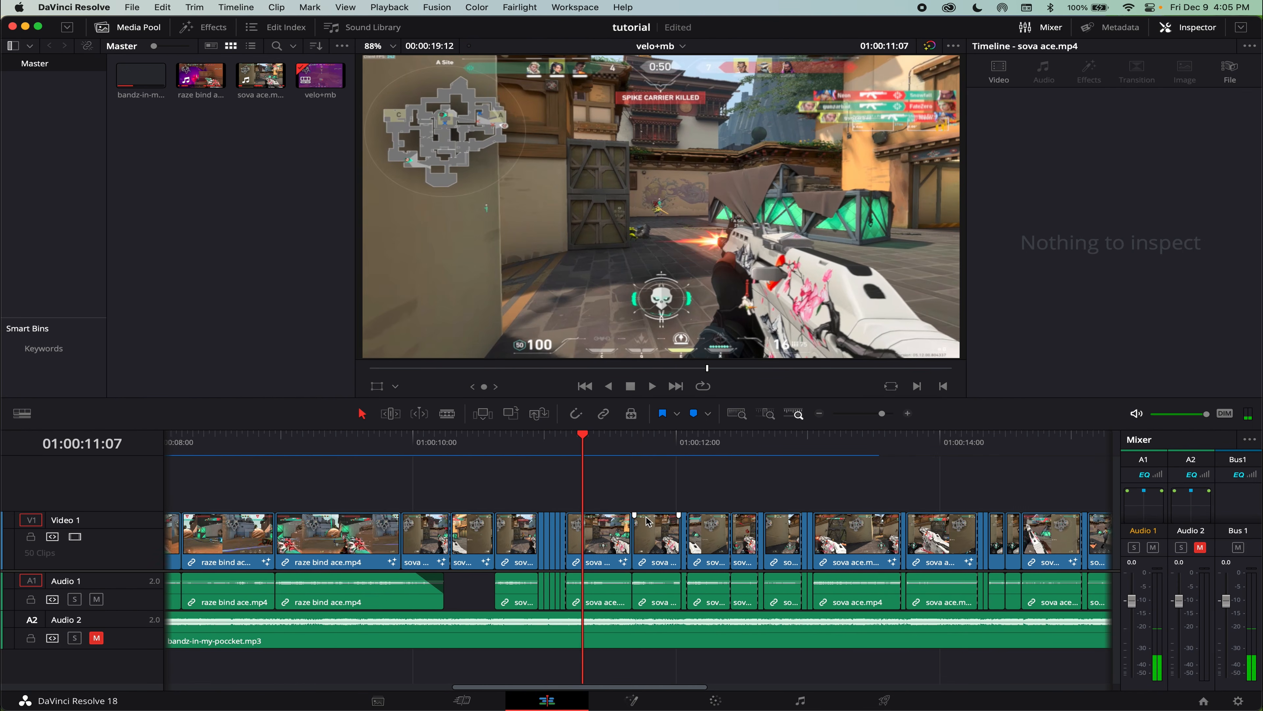
# Listen from 01:00:10:07, delete the sova clip audio between about 01:00:11:16 and 01:00:12:01, and replay from 01:00:11:10.
pyautogui.click(449, 452)
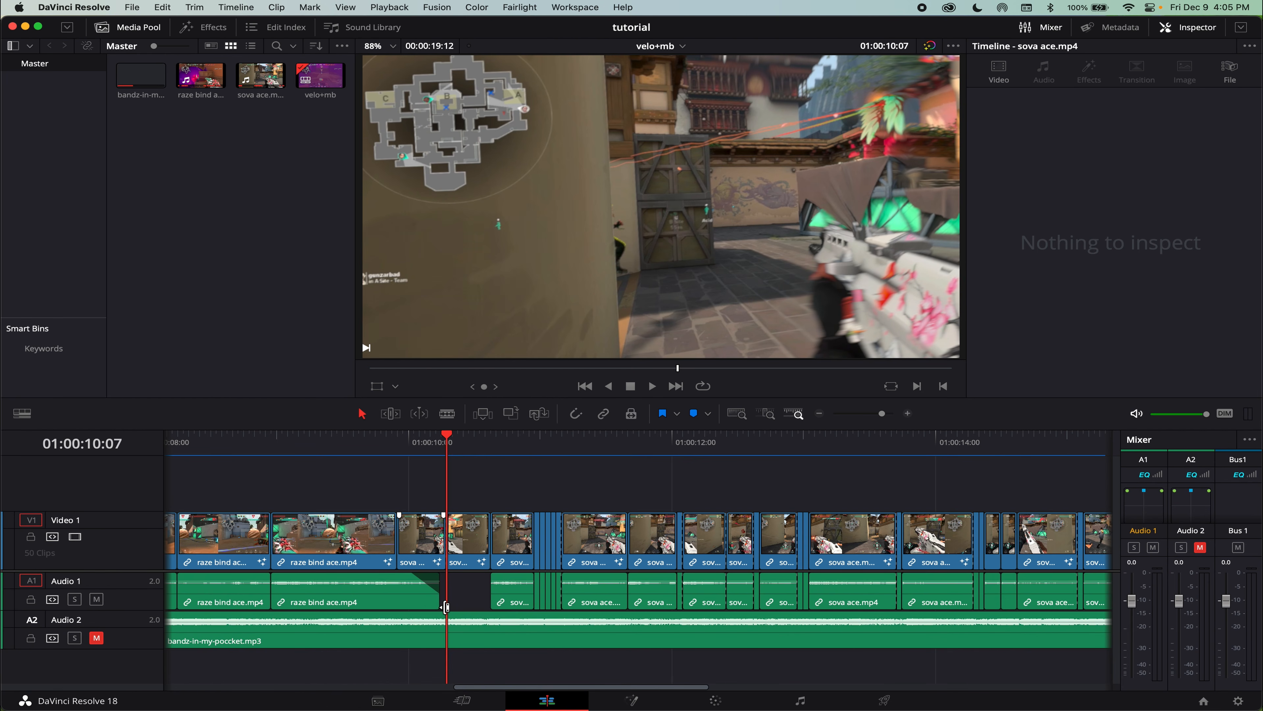
pyautogui.press('space')
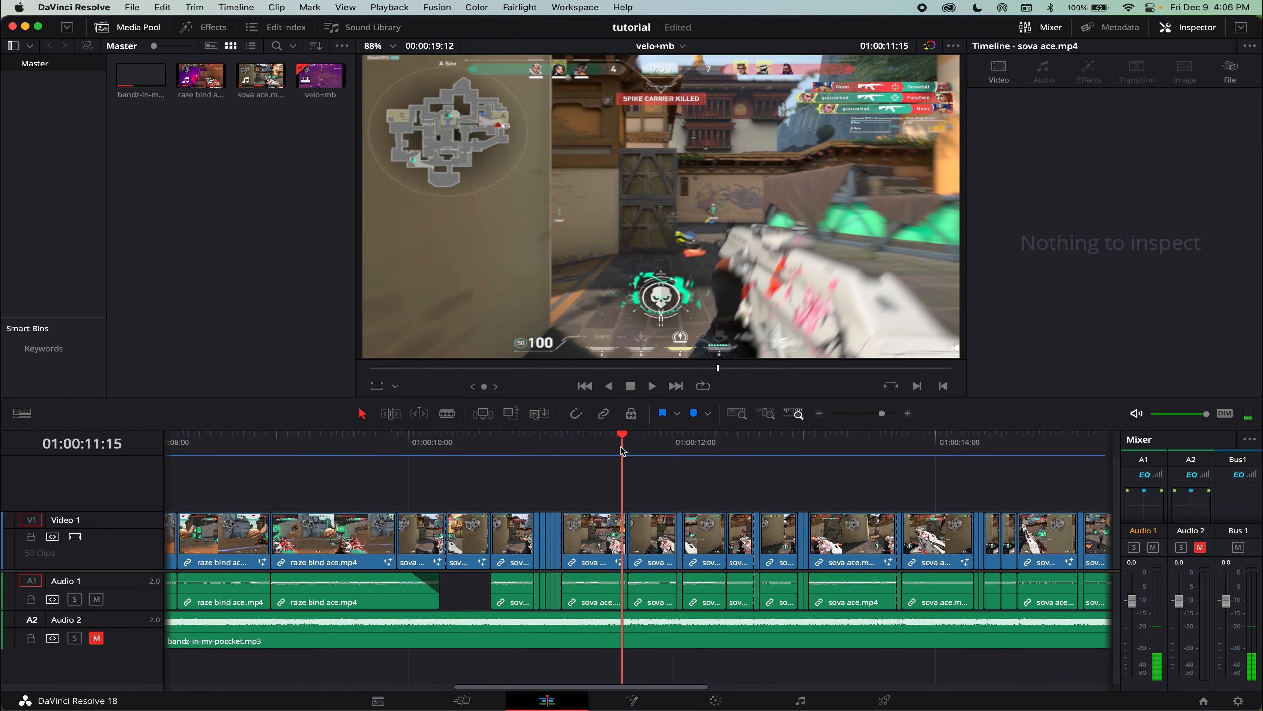
pyautogui.click(665, 594)
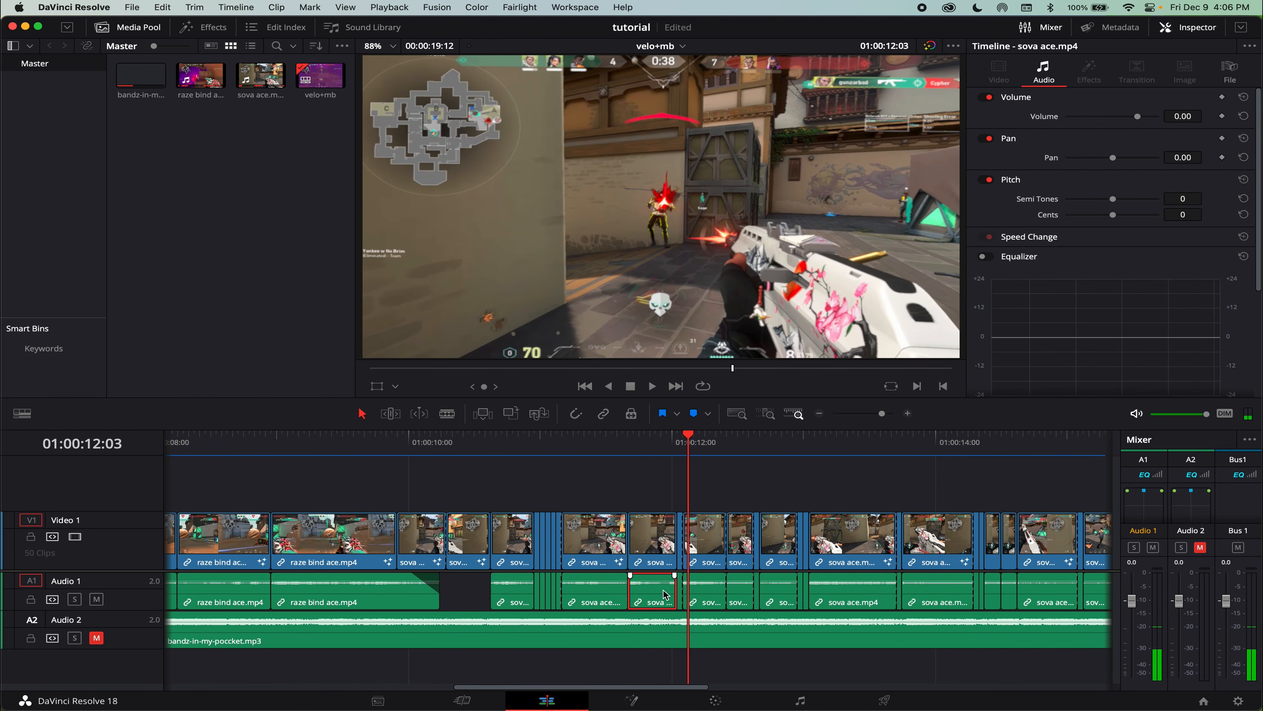
pyautogui.press('BackSpace')
pyautogui.click(596, 438)
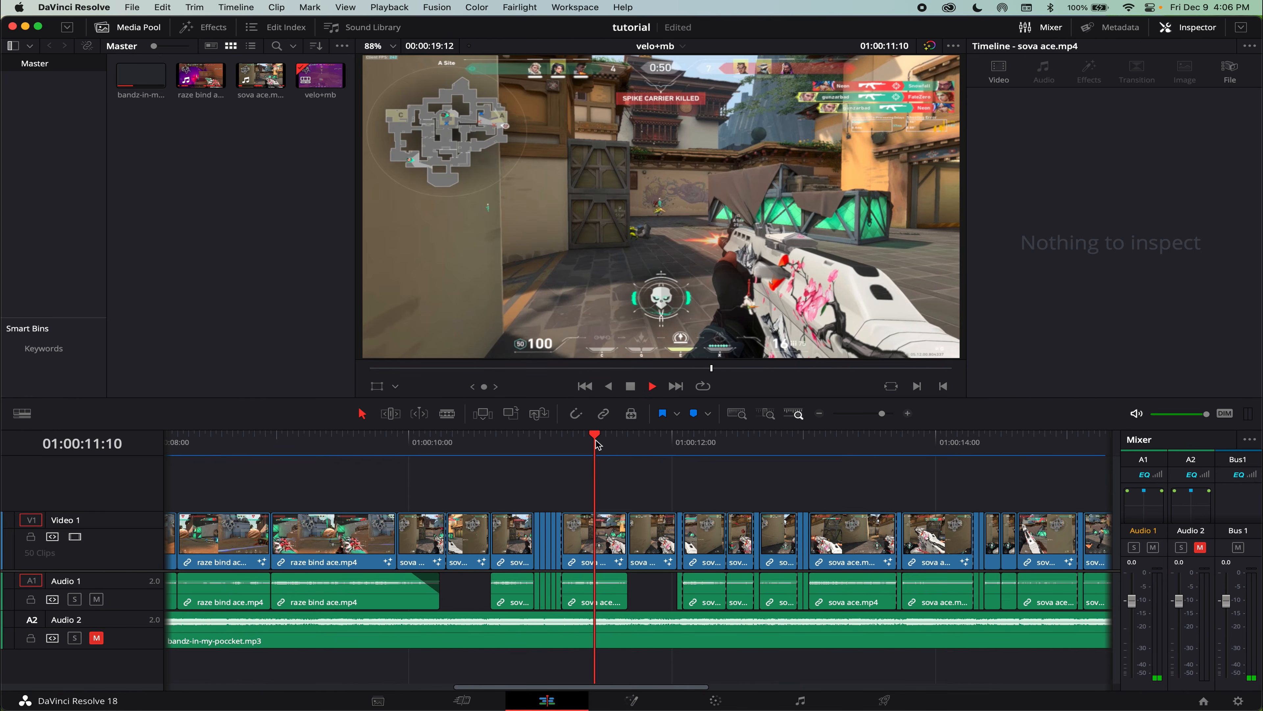
pyautogui.press('space')
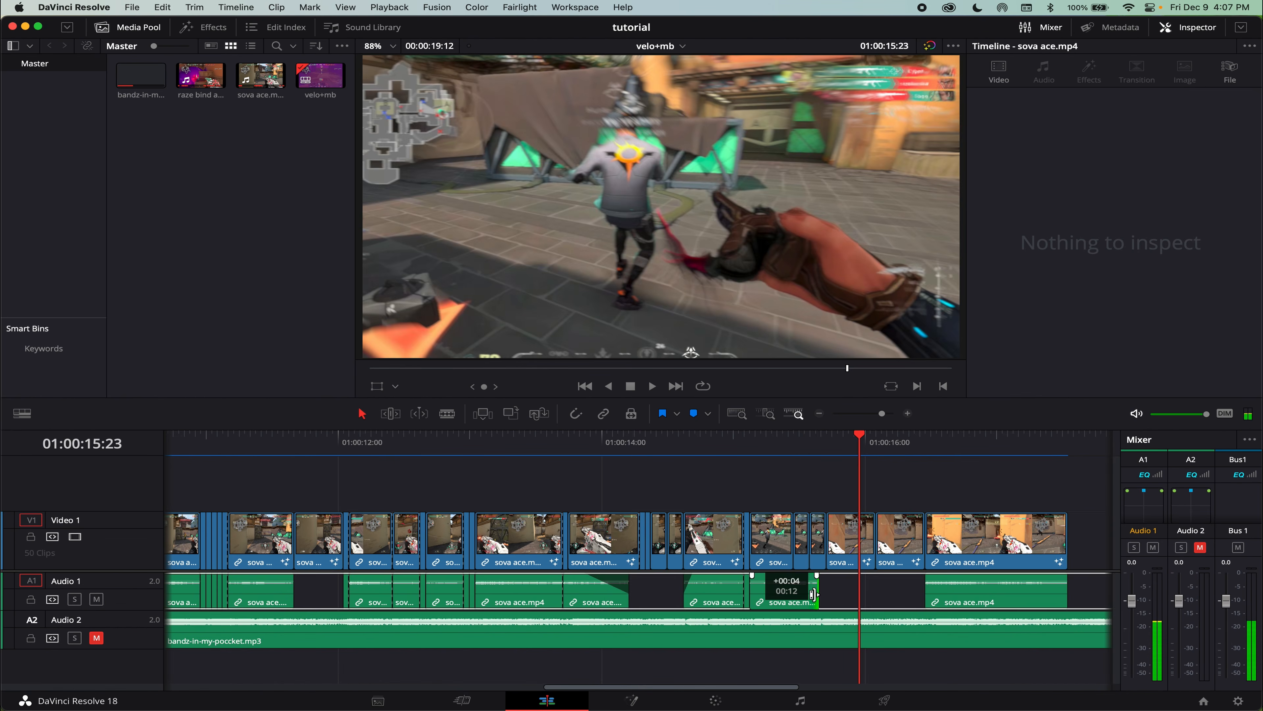
# Extend the sova audio before the gap by 4 frames to about 01:00:15:15 and add a short fade-out at its end.
pyautogui.moveTo(816, 577); pyautogui.dragTo(805, 576)
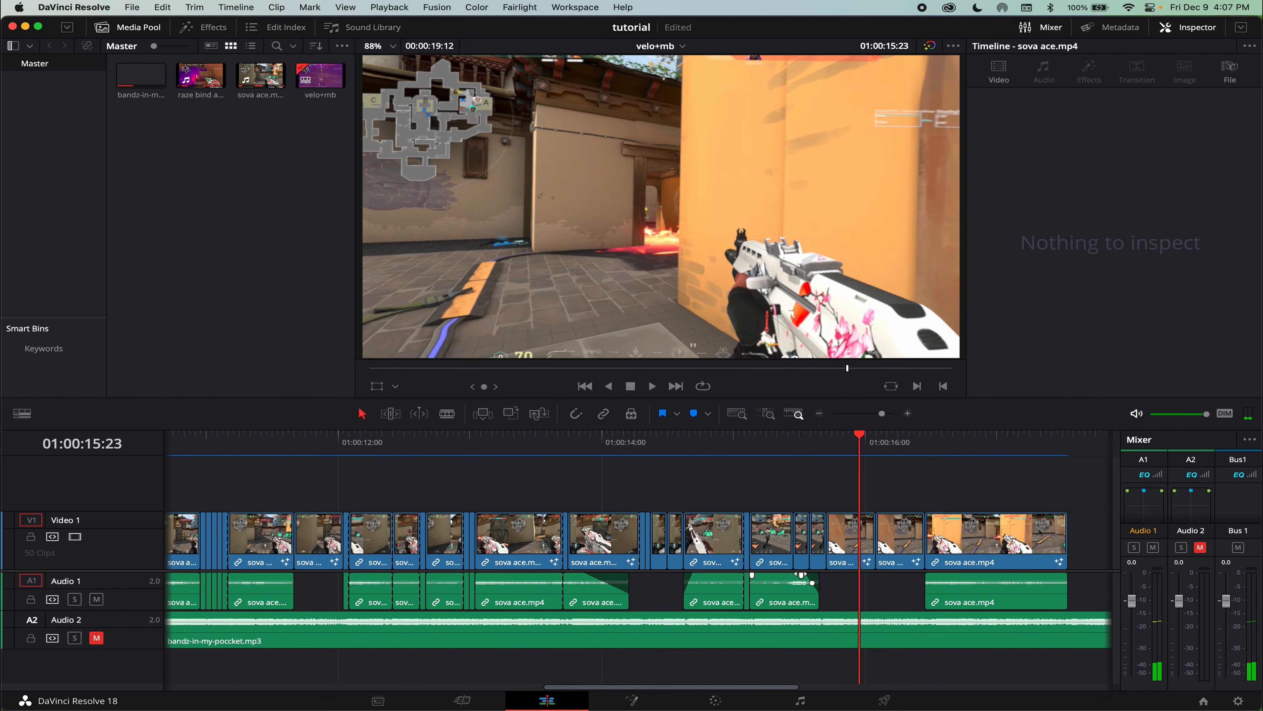
# Trim the sova clip audio before the gap back to about 01:00:15:12 and replay the passage over its fade-out.
pyautogui.click(799, 453)
pyautogui.moveTo(803, 449); pyautogui.dragTo(843, 449)
pyautogui.moveTo(817, 594); pyautogui.dragTo(797, 595)
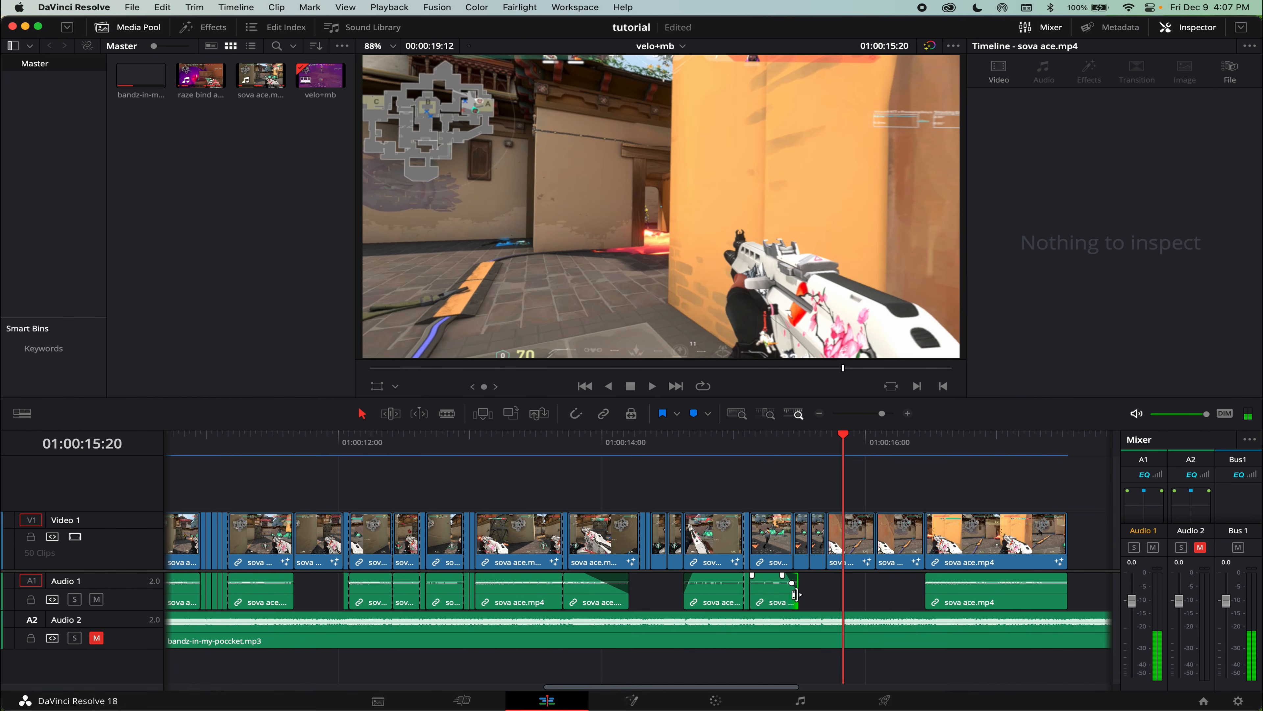
pyautogui.click(734, 451)
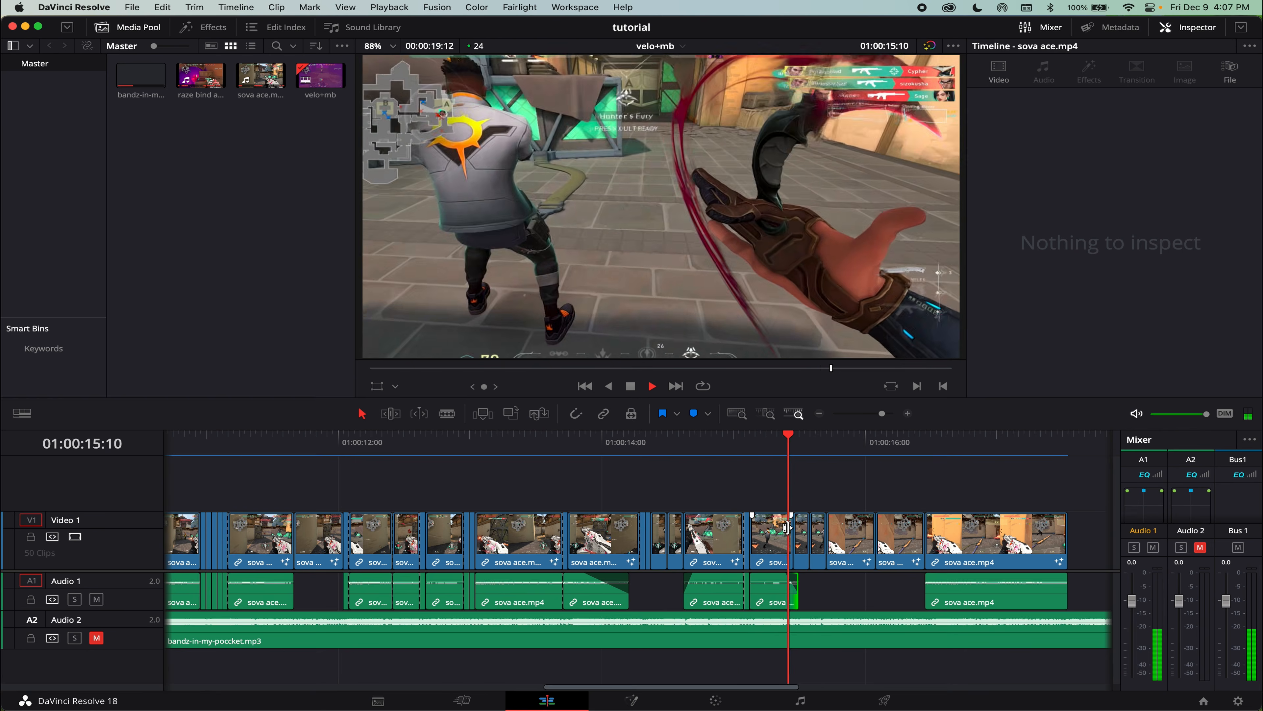
pyautogui.press('space')
pyautogui.moveTo(794, 450); pyautogui.dragTo(811, 451)
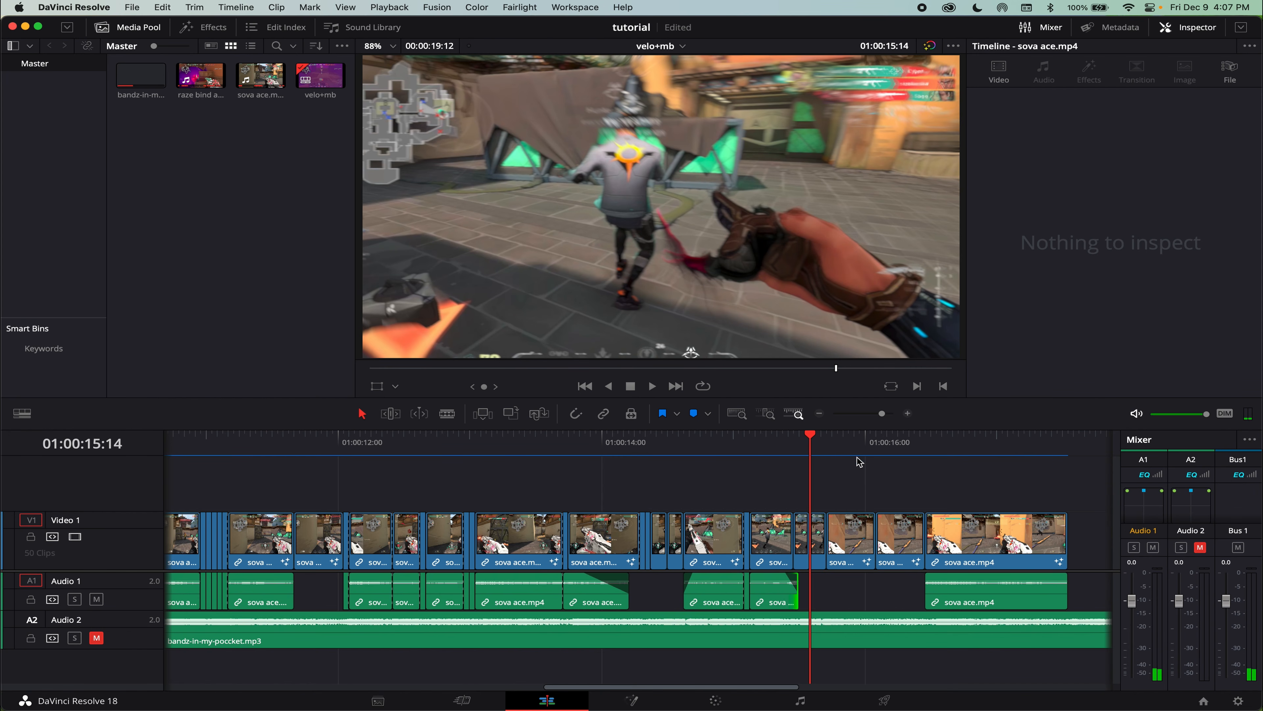
# Extend the start of the last sova clip's audio to about 01:00:16:10, add a short fade-in and replay it from 01:00:16:07.
pyautogui.click(924, 450)
pyautogui.press('space')
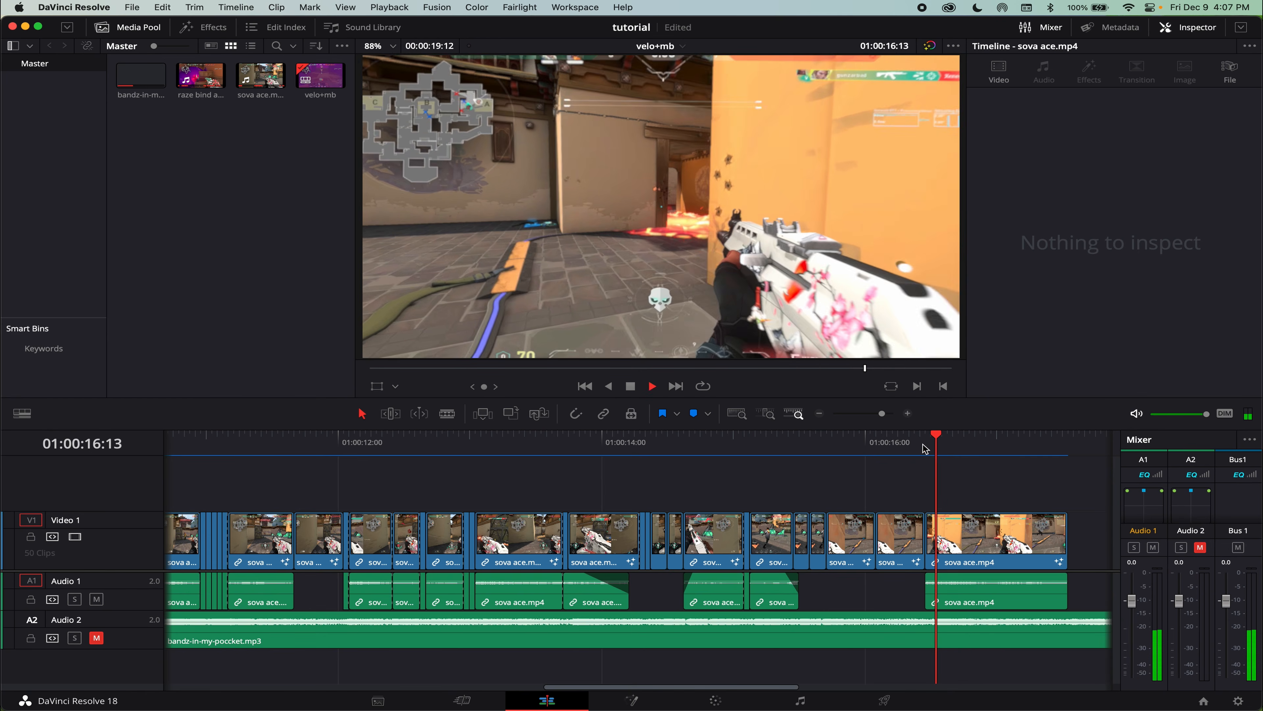
pyautogui.press('space')
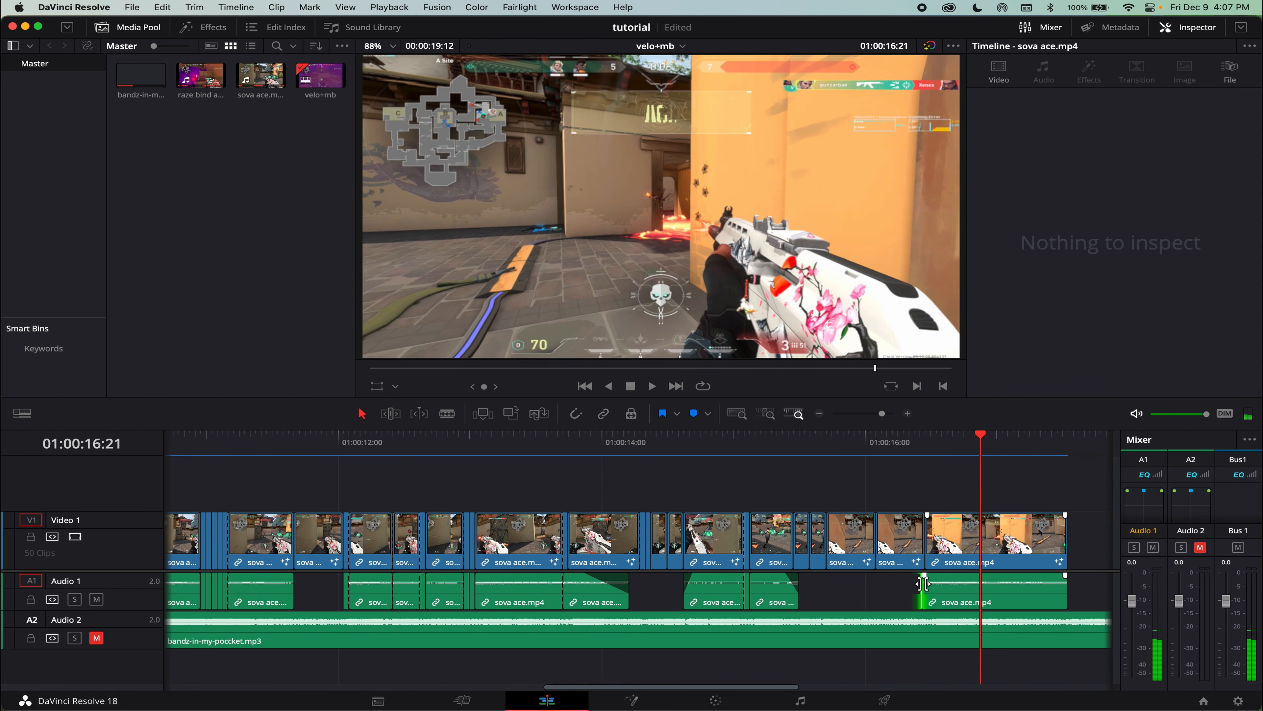
pyautogui.moveTo(926, 583); pyautogui.dragTo(925, 576)
pyautogui.click(906, 450)
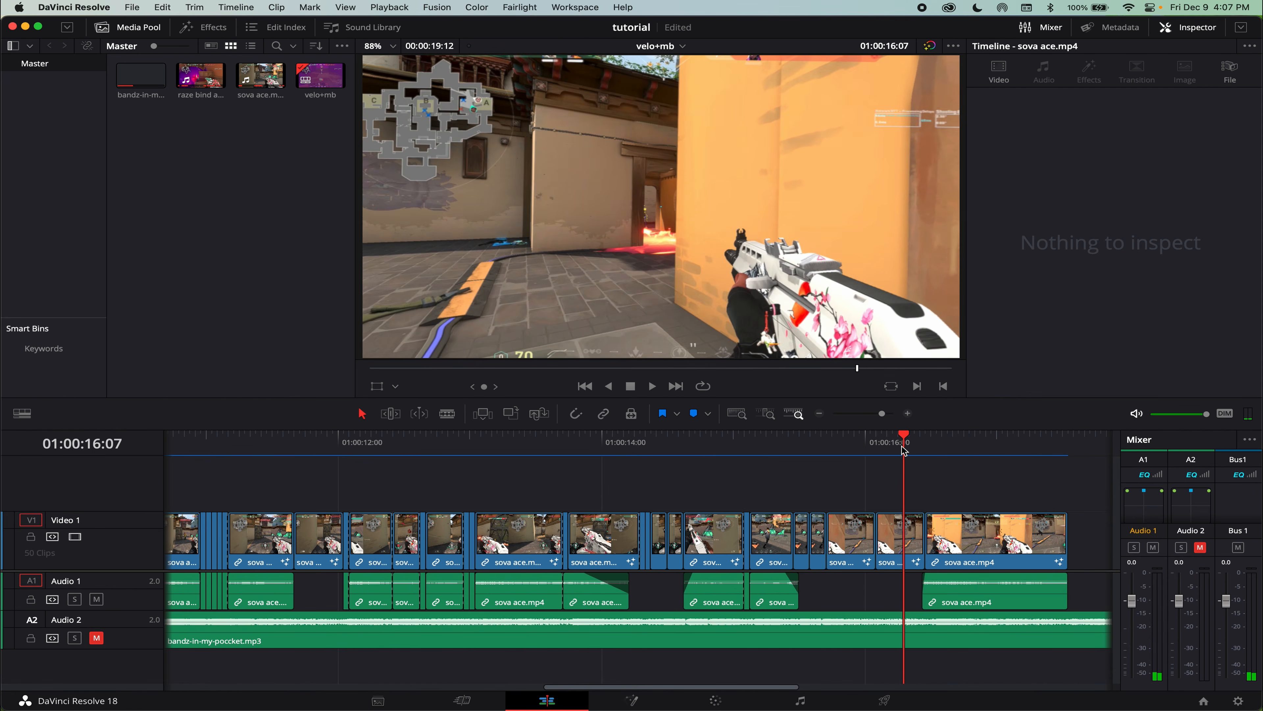
pyautogui.press('space')
pyautogui.press('space')
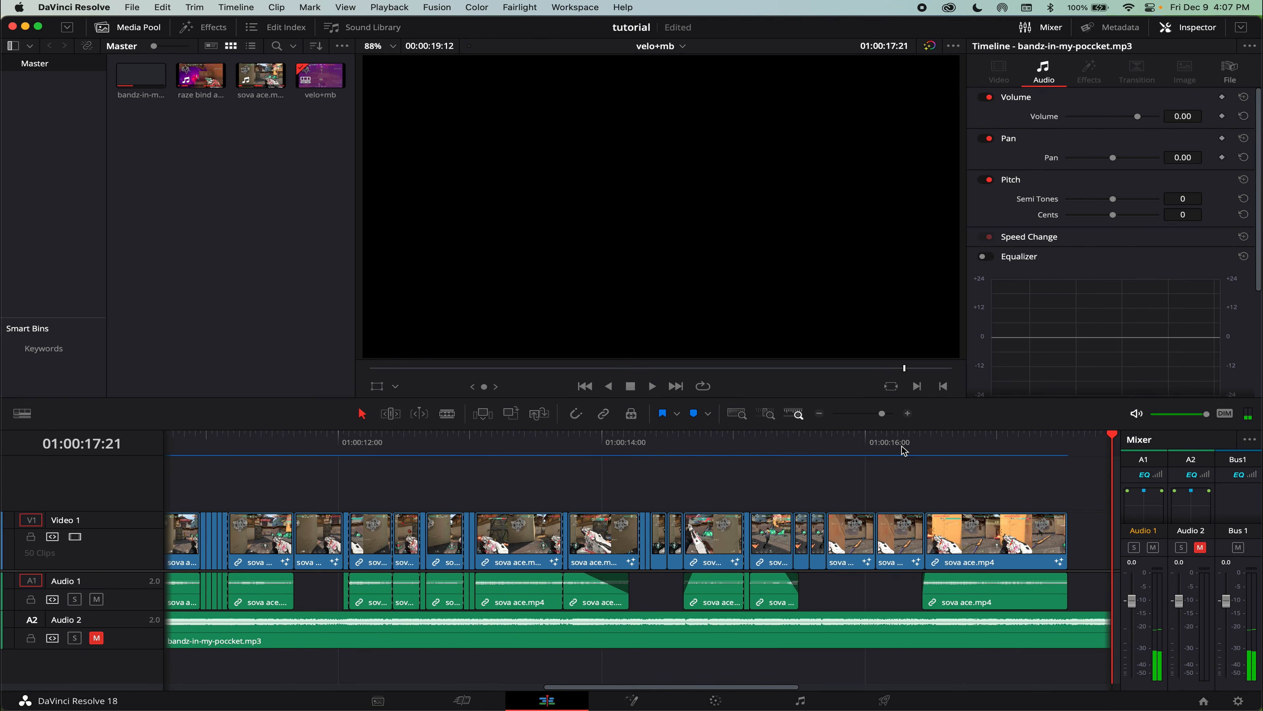
# Extend the last sova clip's audio past the video to about 01:00:17:19, add a fade-out and replay the ending.
pyautogui.hscroll(5, 902, 445)
pyautogui.moveTo(710, 591)
pyautogui.mouseDown()
pyautogui.moveTo(745, 590)
pyautogui.moveTo(702, 576)
pyautogui.mouseUp()
pyautogui.click(532, 436)
pyautogui.press('space')
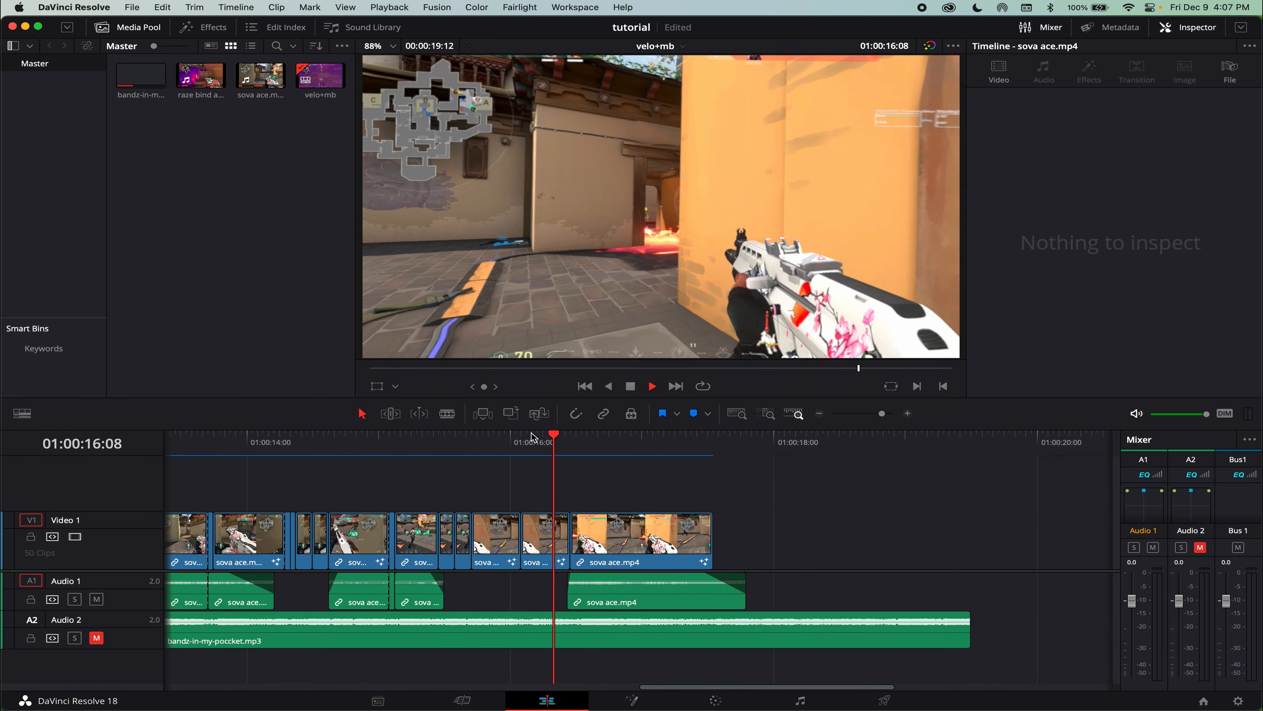
pyautogui.press('space')
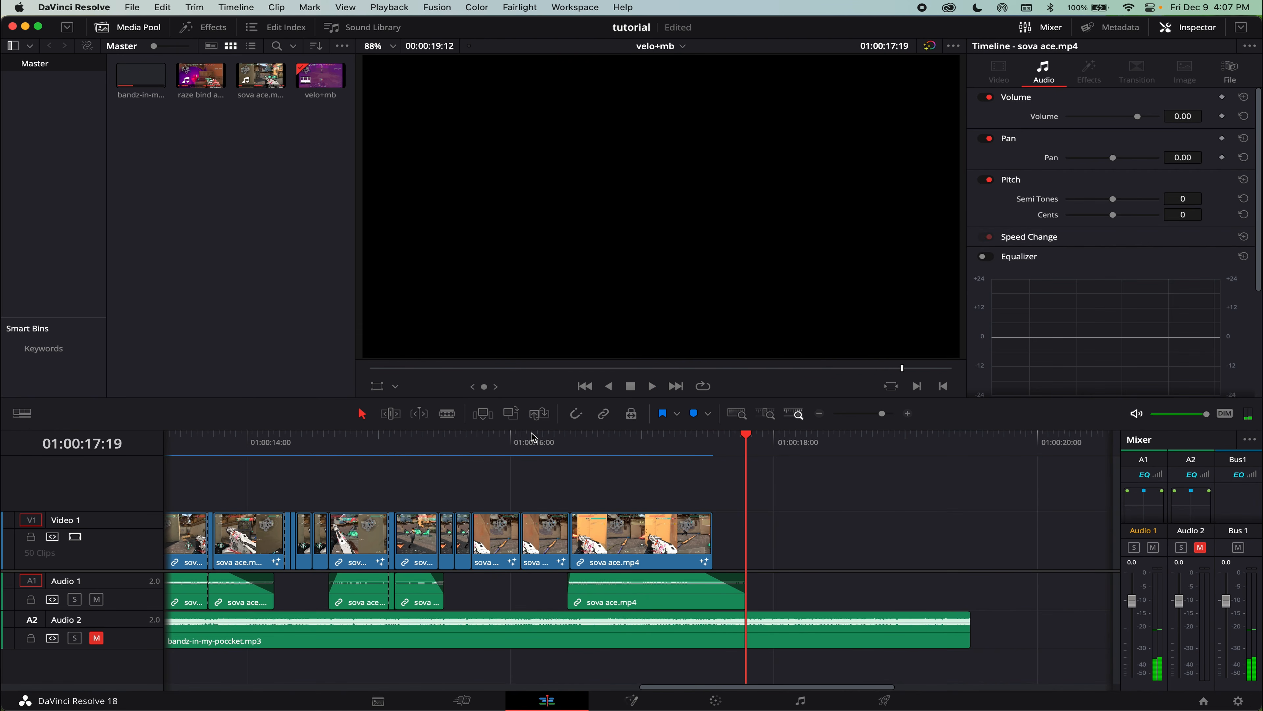
# Unmute the music on Audio 2, play the whole edit from the beginning and return the playhead to 01:00:00:00.
pyautogui.scroll(-2, 533, 437)
pyautogui.scroll(-3, 532, 437)
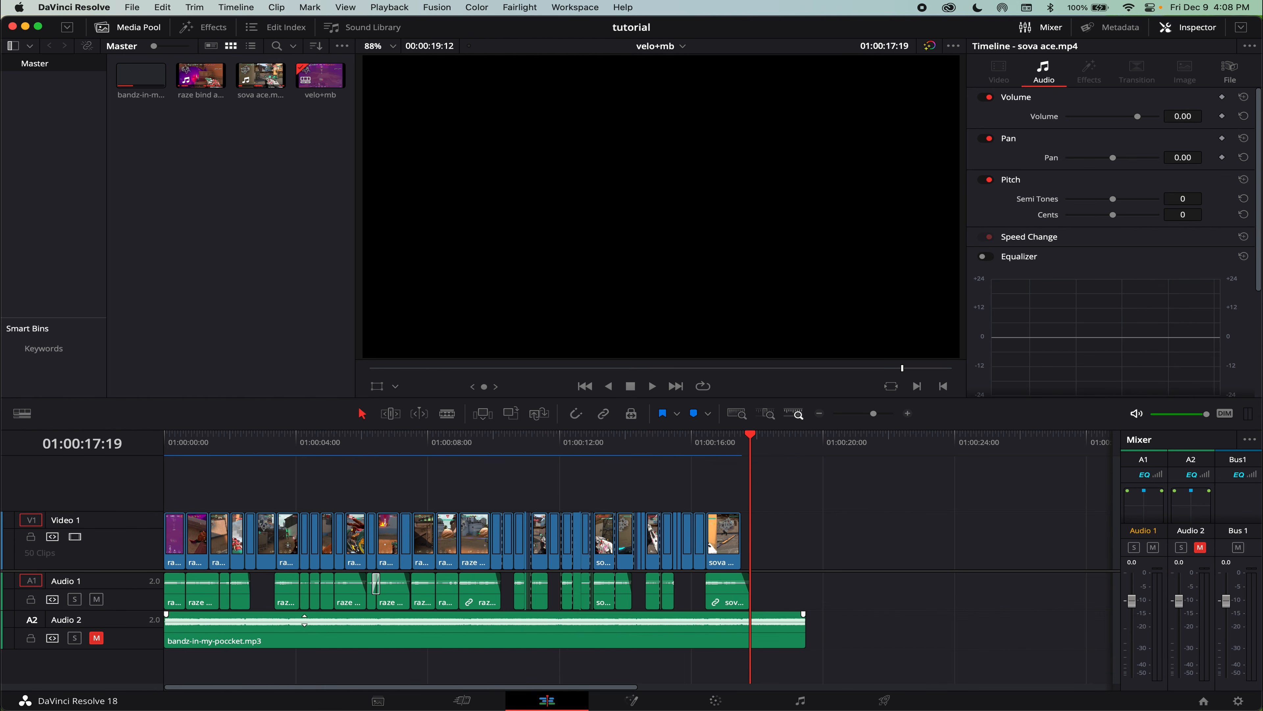
pyautogui.click(96, 638)
pyautogui.moveTo(234, 441); pyautogui.dragTo(117, 443)
pyautogui.press('space')
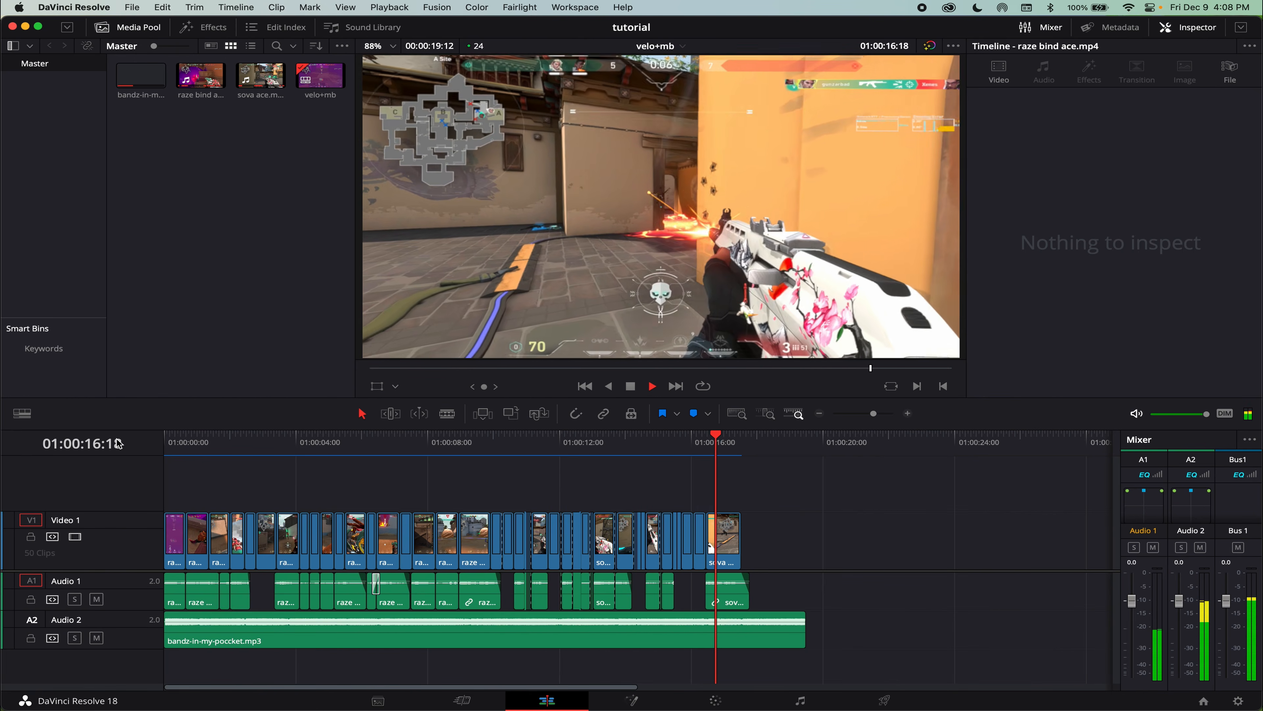
pyautogui.press('space')
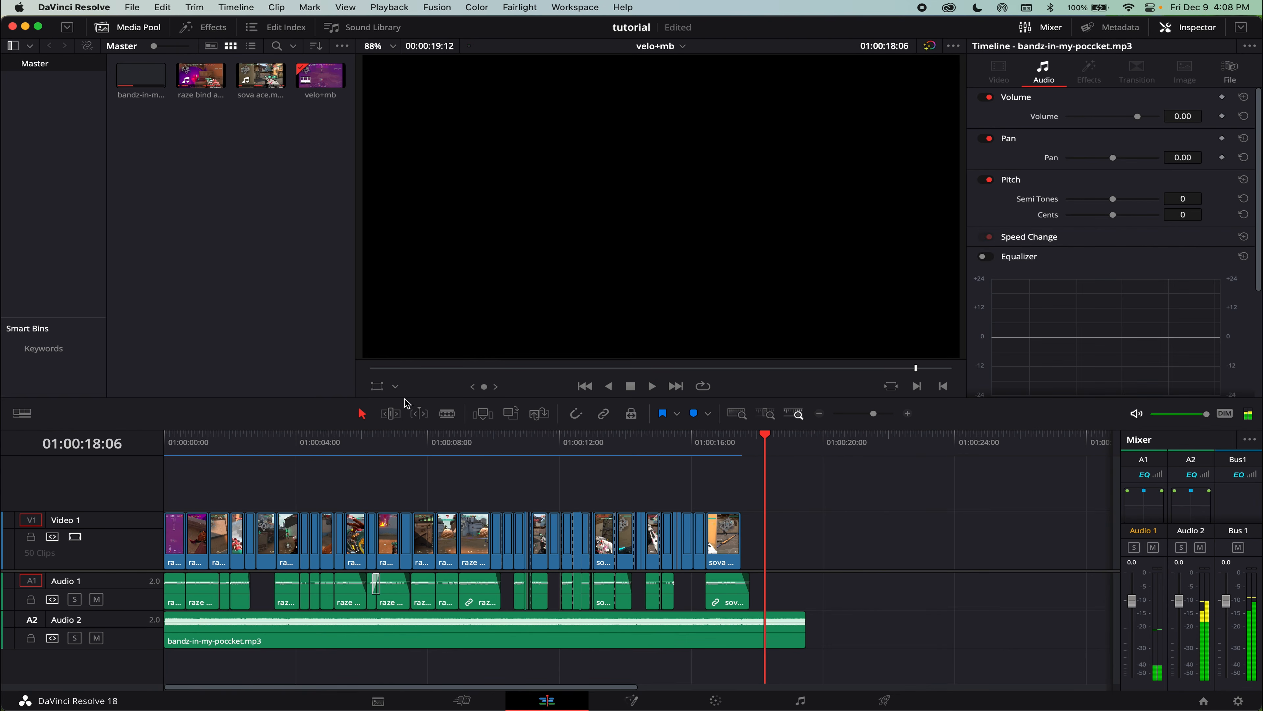
pyautogui.press('Home')
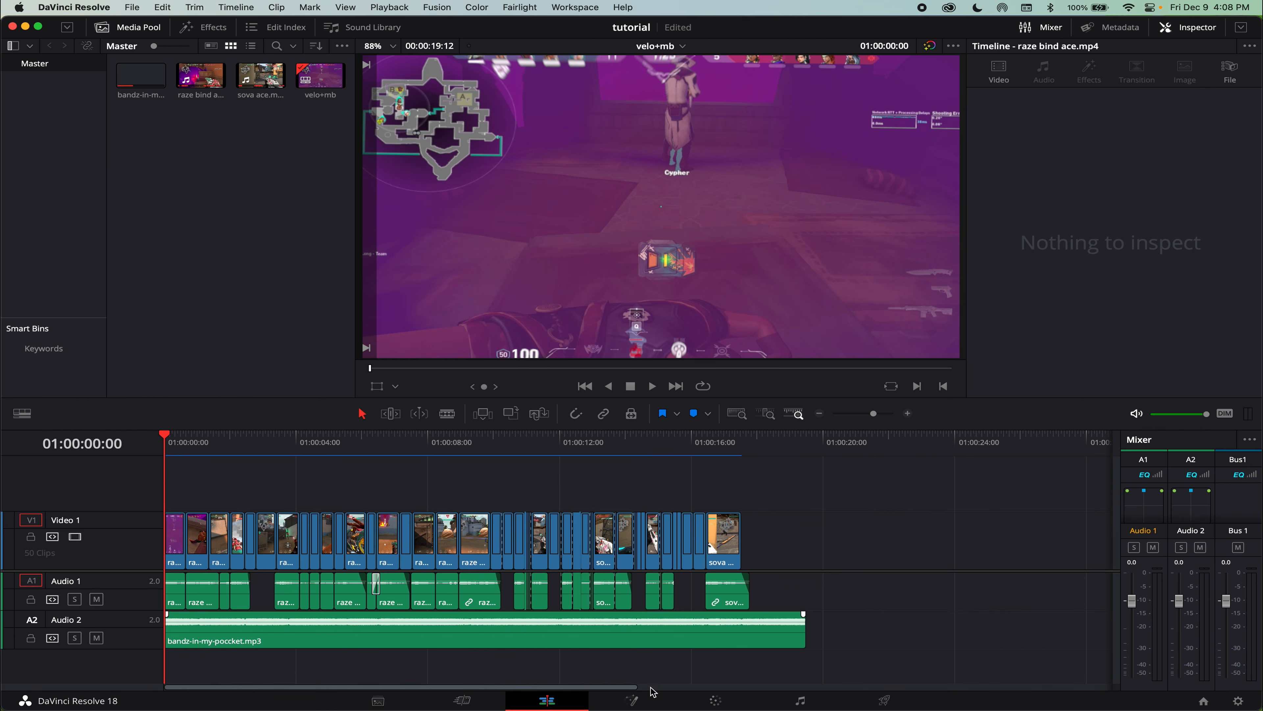
pyautogui.click(661, 697)
pyautogui.click(731, 701)
pyautogui.click(796, 701)
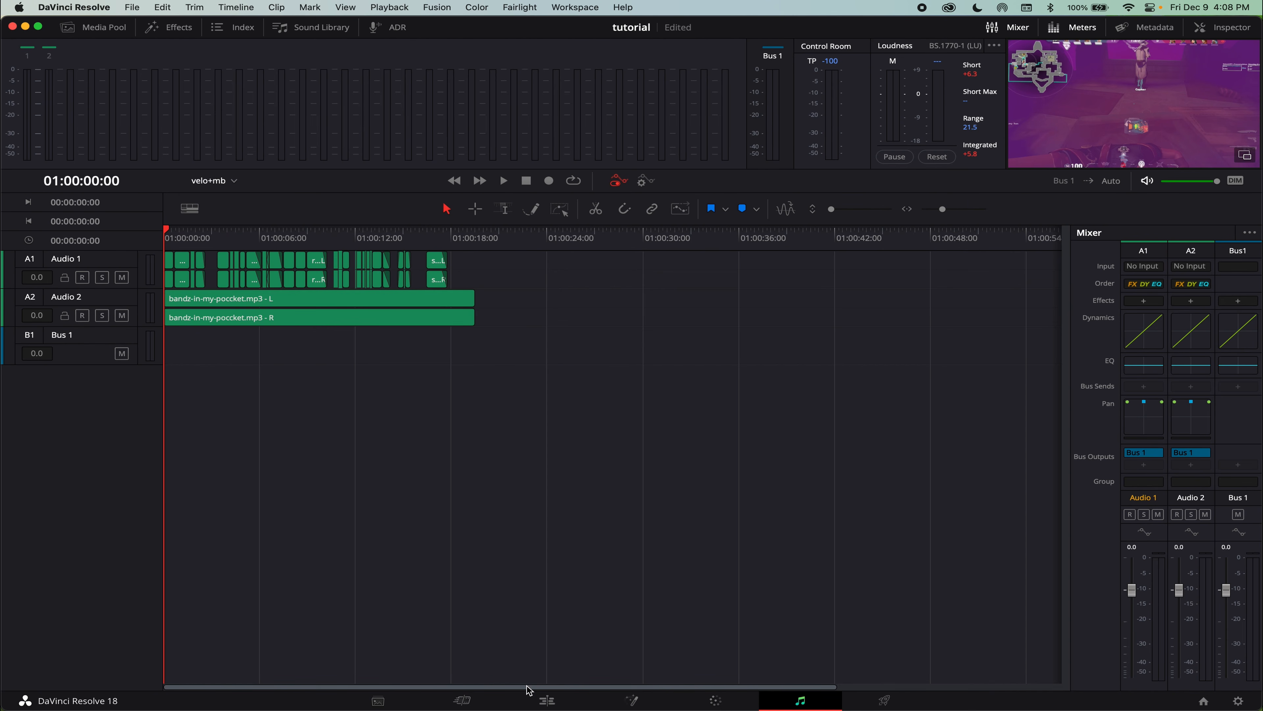
pyautogui.click(546, 699)
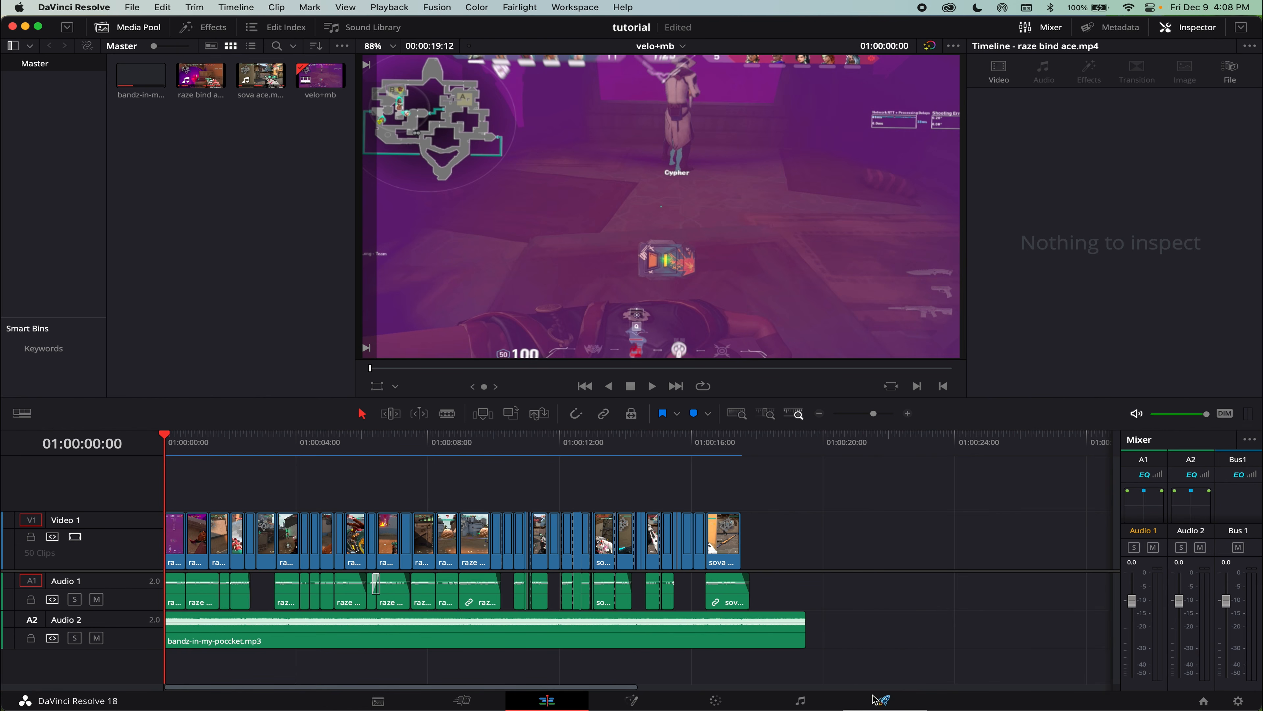
pyautogui.click(883, 701)
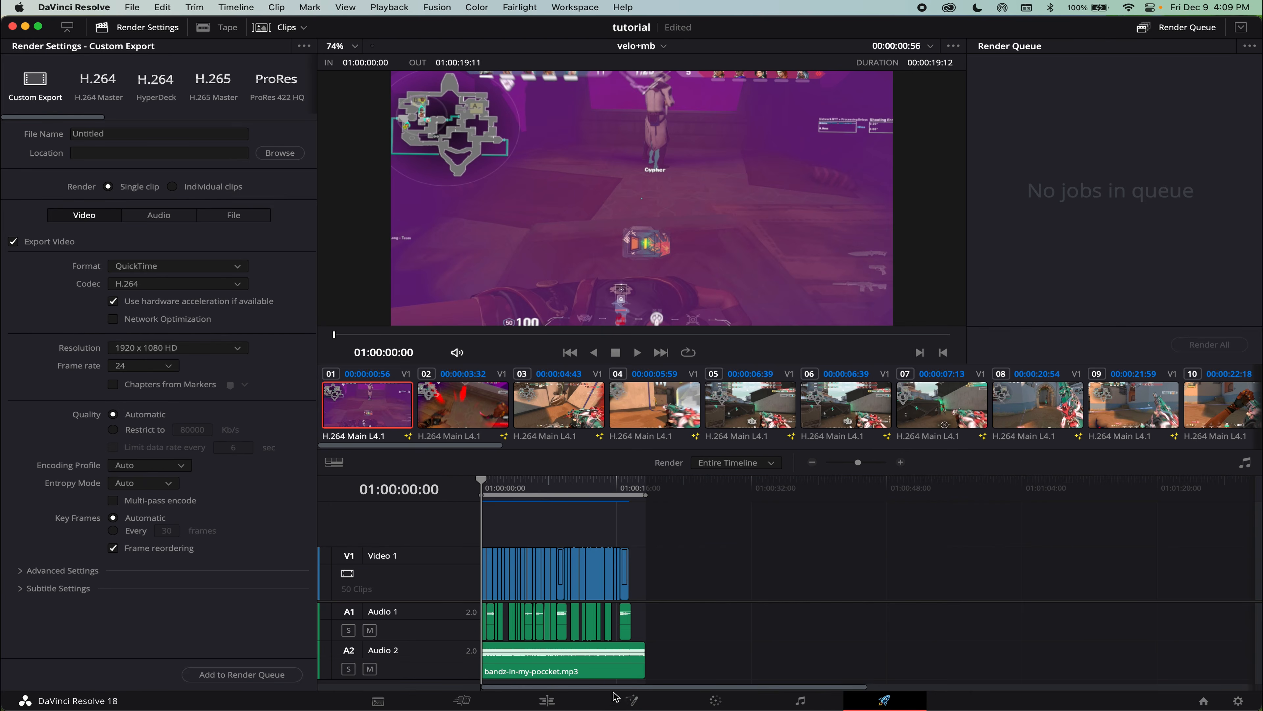
pyautogui.click(547, 701)
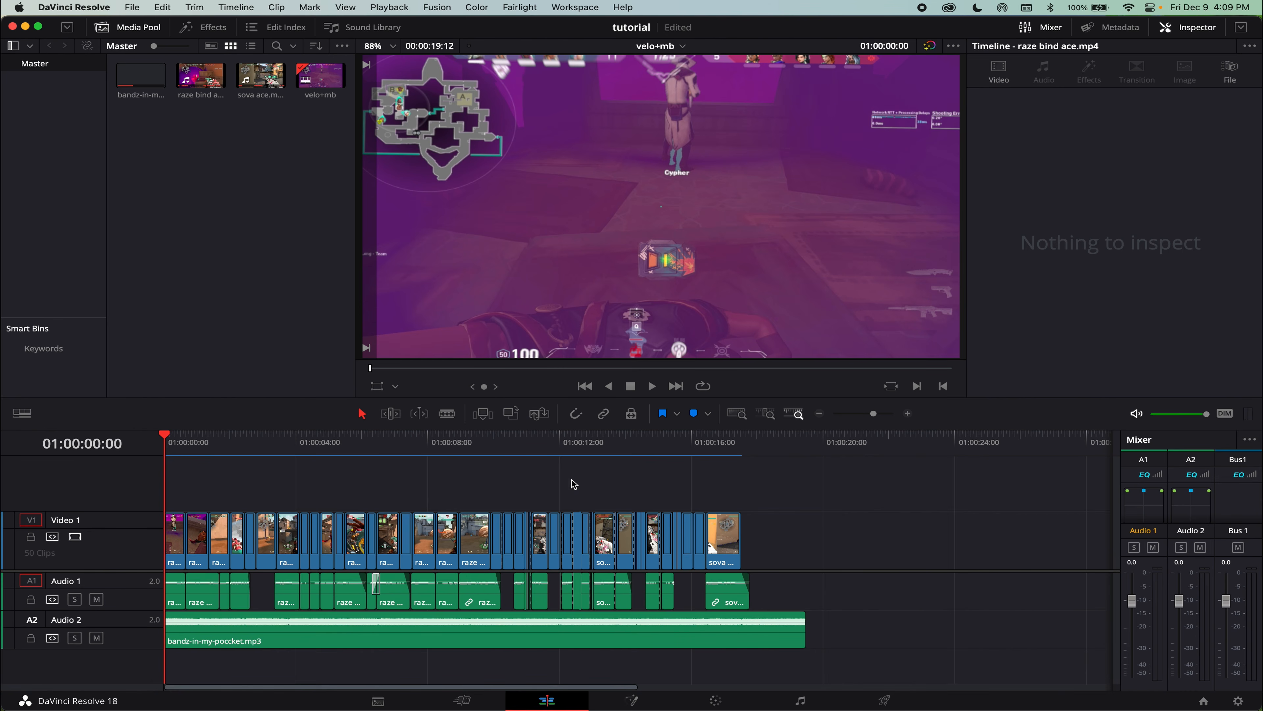
# Open the Deliver page, name the render file "tutorial prerender" and set the Desktop as its location.
pyautogui.click(884, 700)
pyautogui.doubleClick(108, 135)
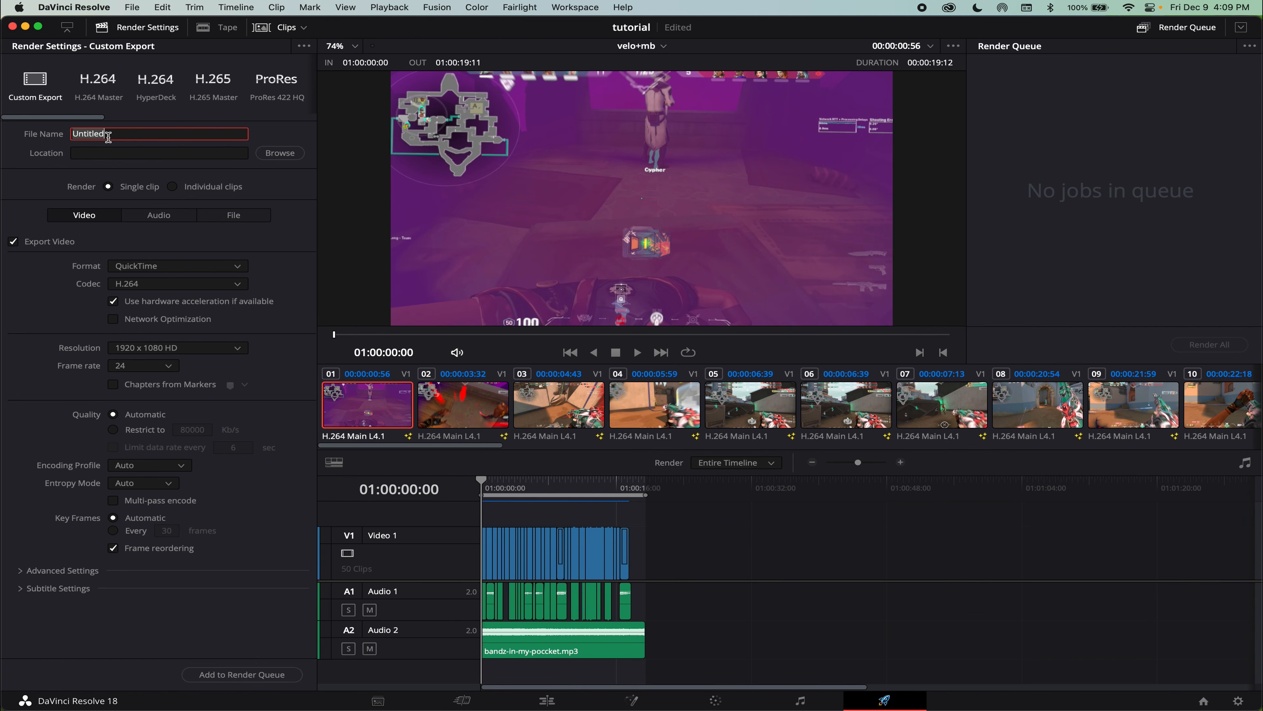
pyautogui.write('tutorial prerender')
pyautogui.press('Return')
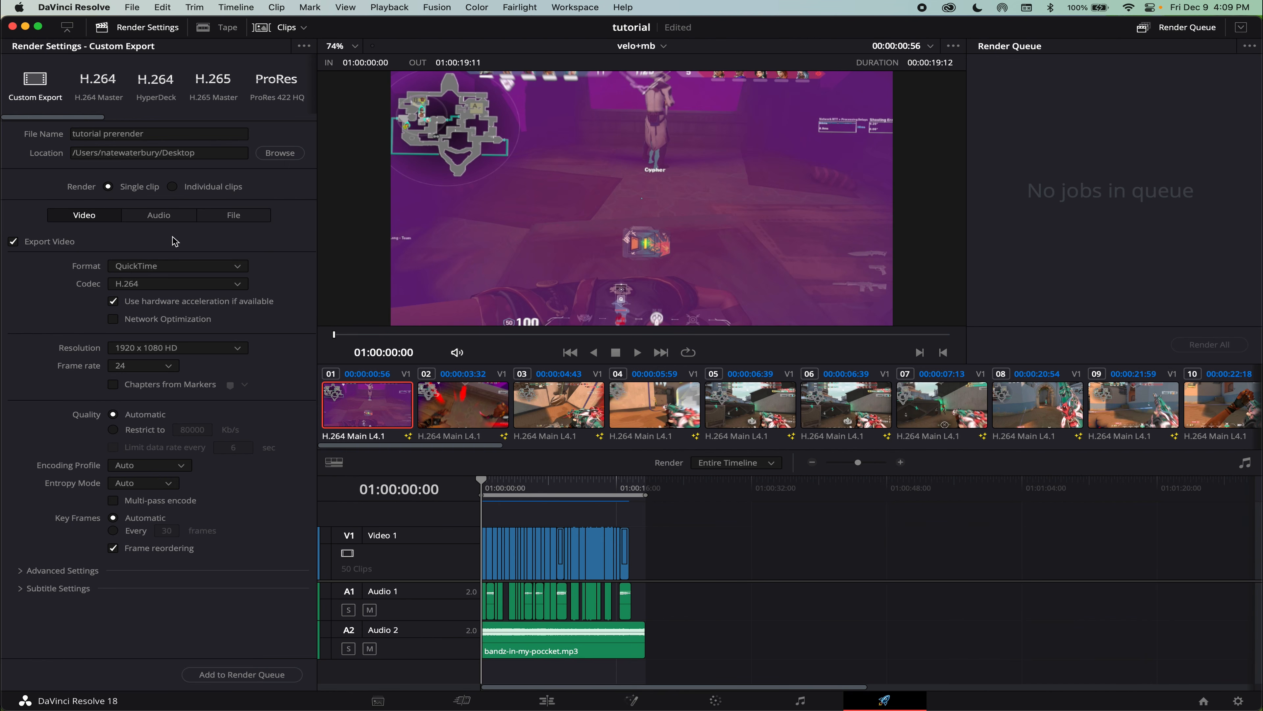
# Set the export format to AVI with the Uncompressed codec, keeping the 1920 x 1080 HD resolution.
pyautogui.click(170, 263)
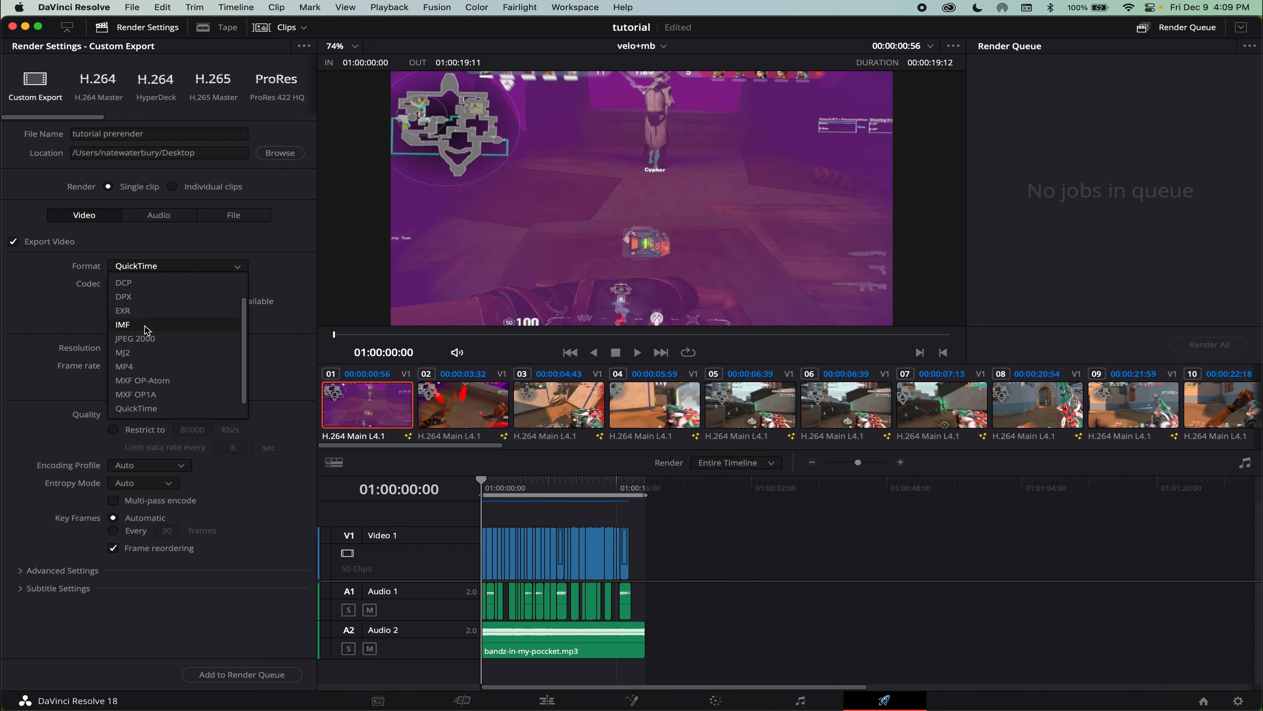
pyautogui.scroll(2, 145, 301)
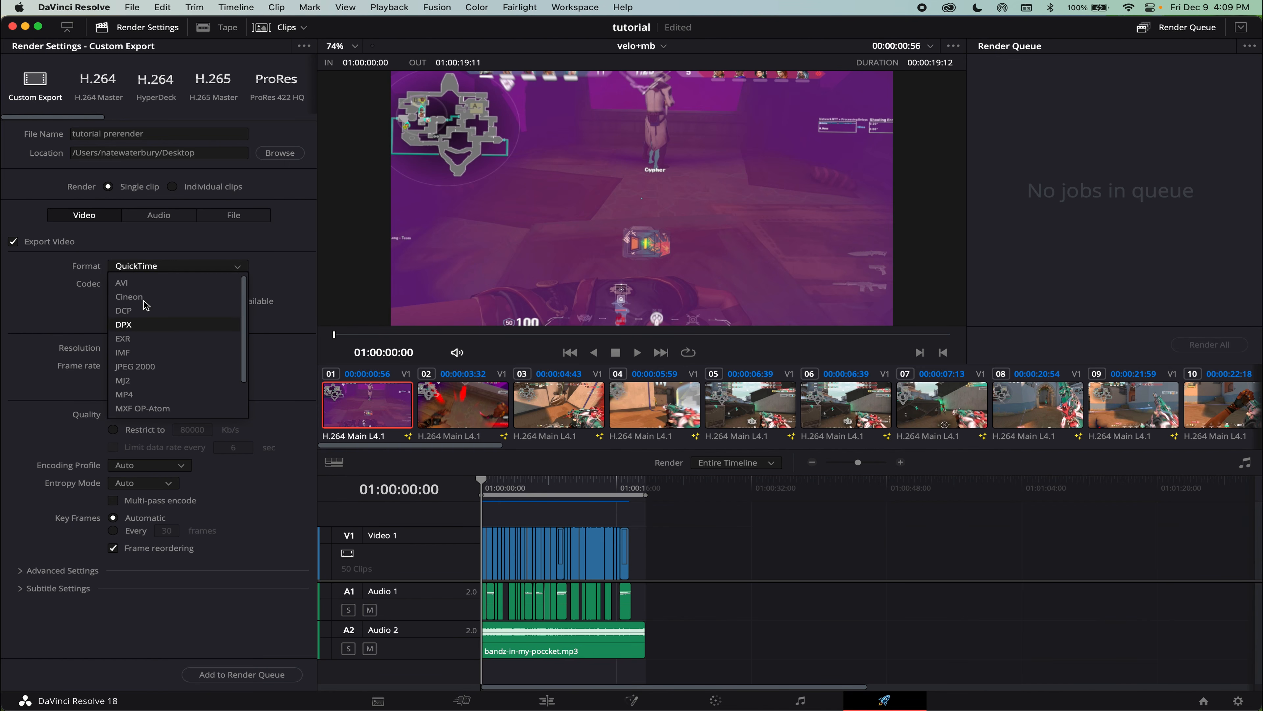
pyautogui.click(143, 283)
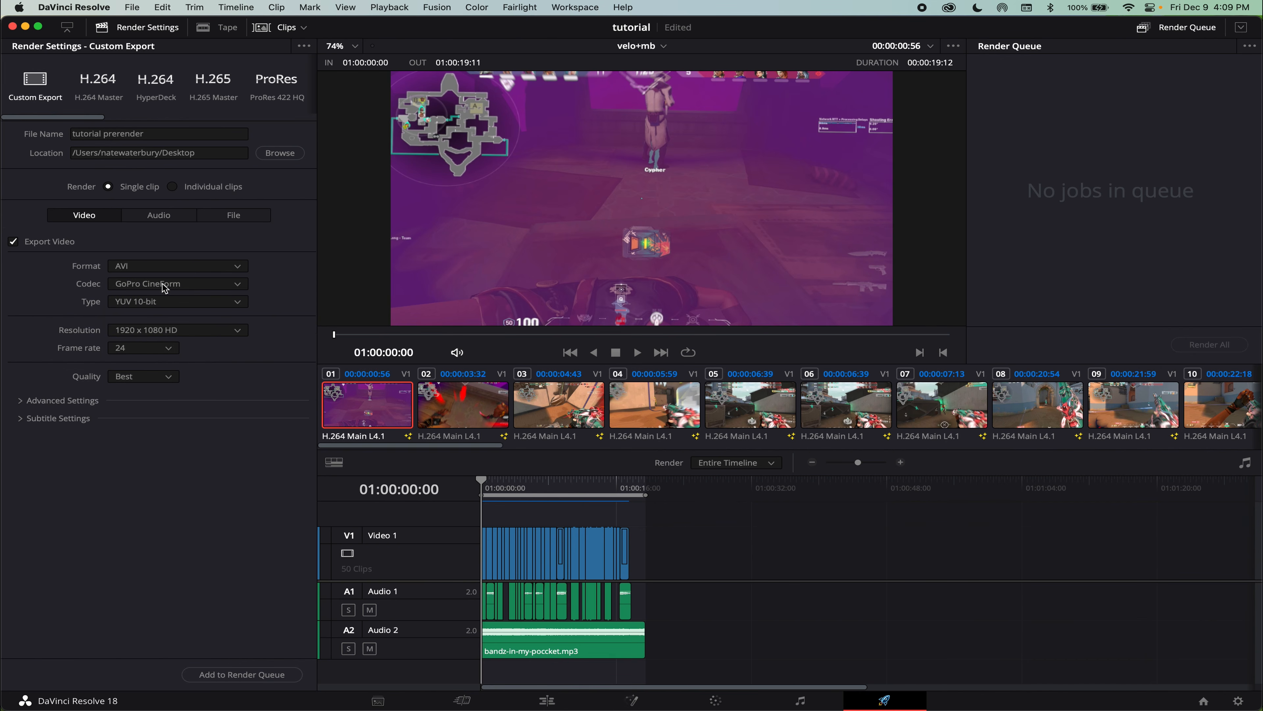
pyautogui.click(162, 283)
pyautogui.click(162, 284)
pyautogui.click(162, 282)
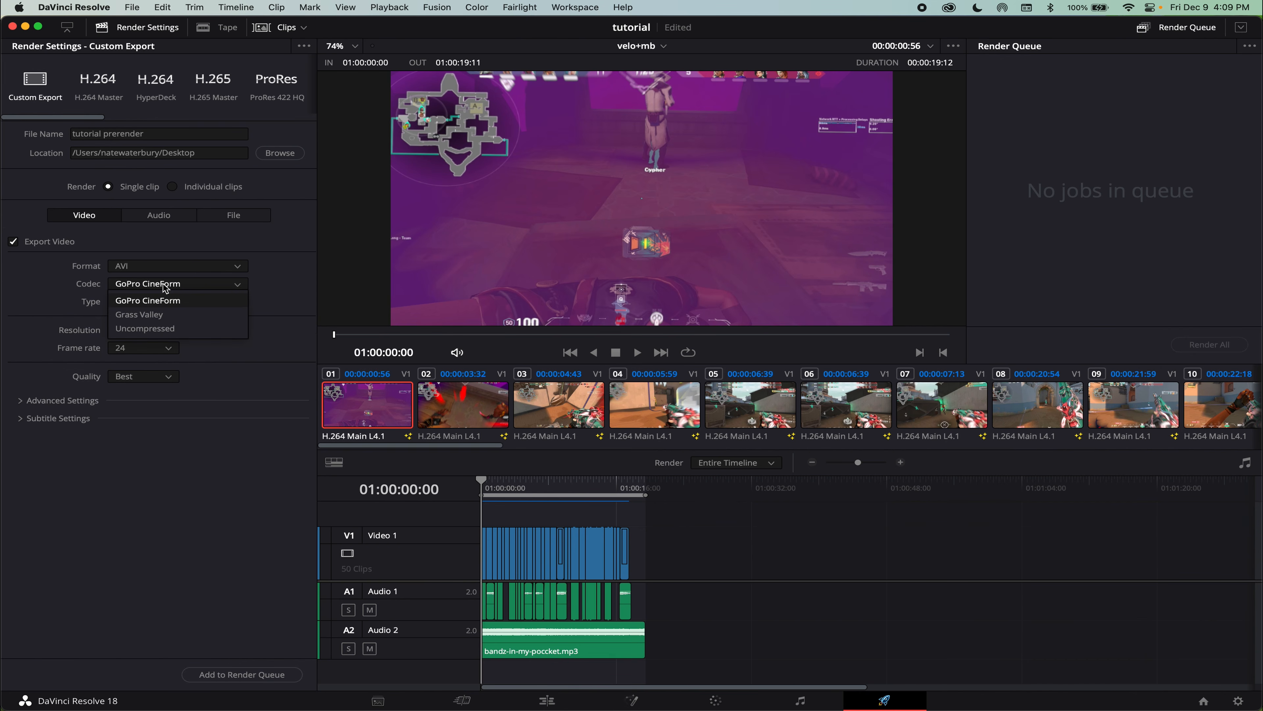
pyautogui.click(146, 329)
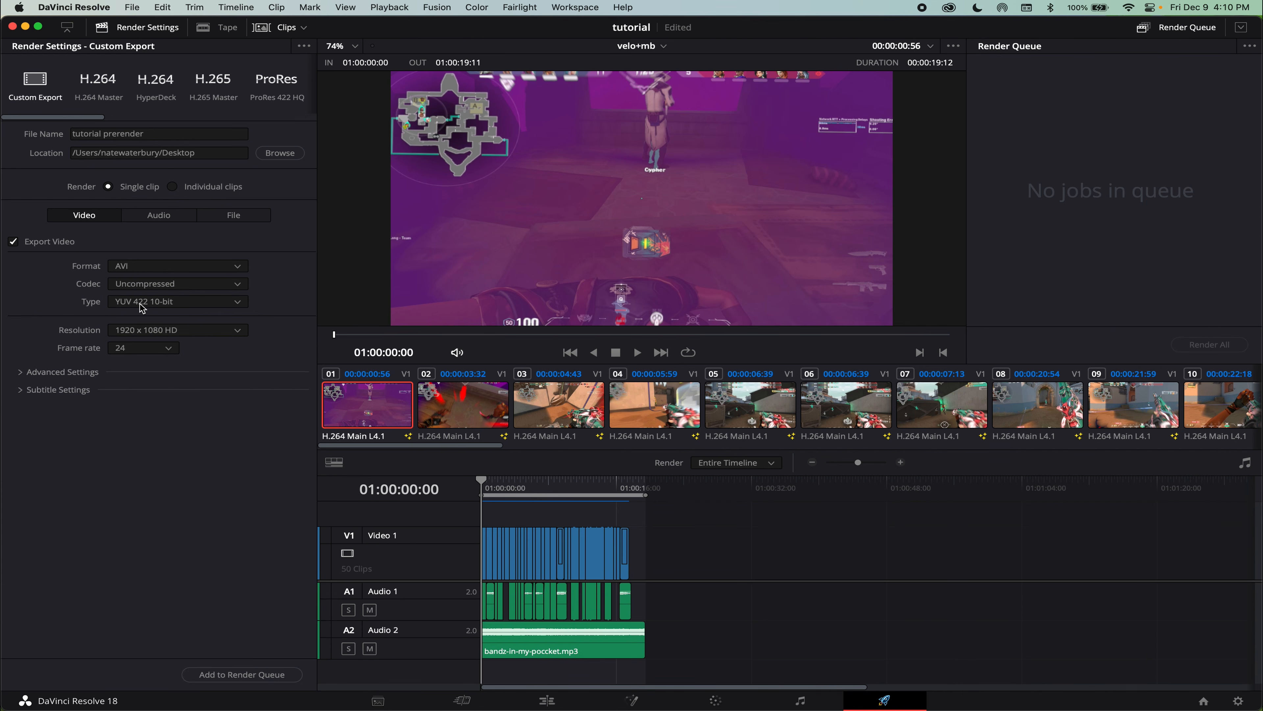
pyautogui.click(138, 334)
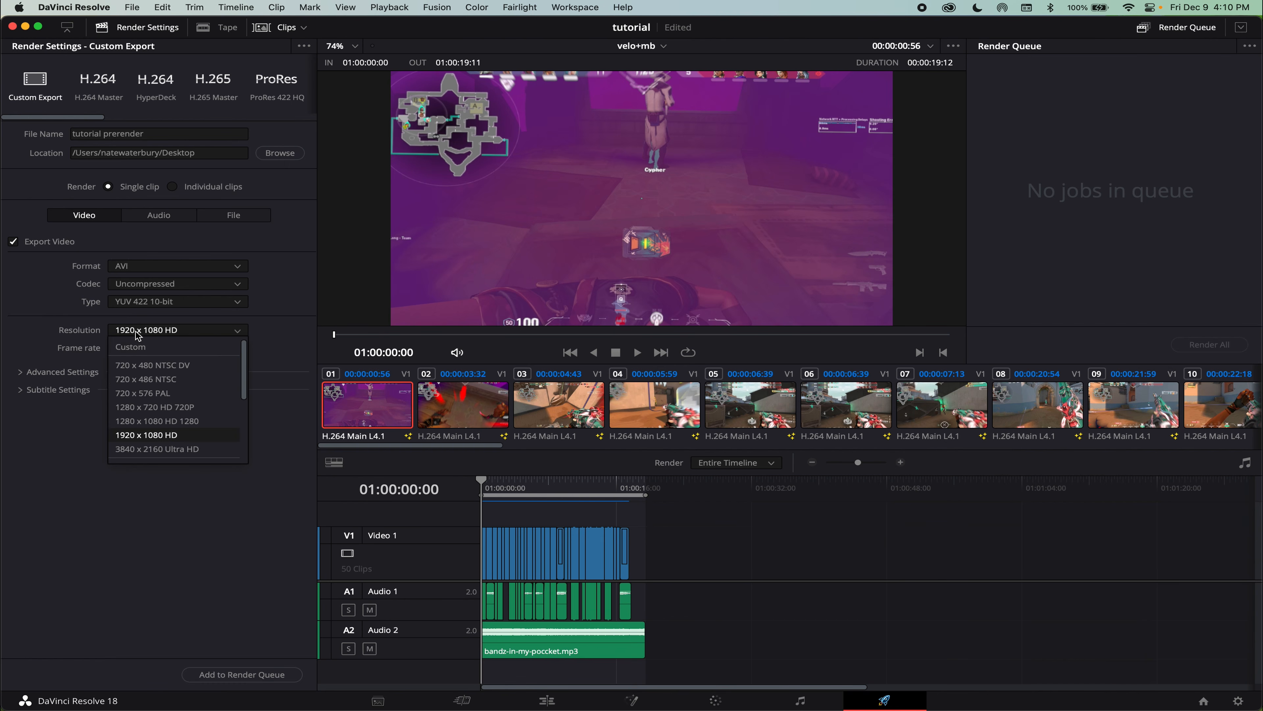
pyautogui.click(142, 333)
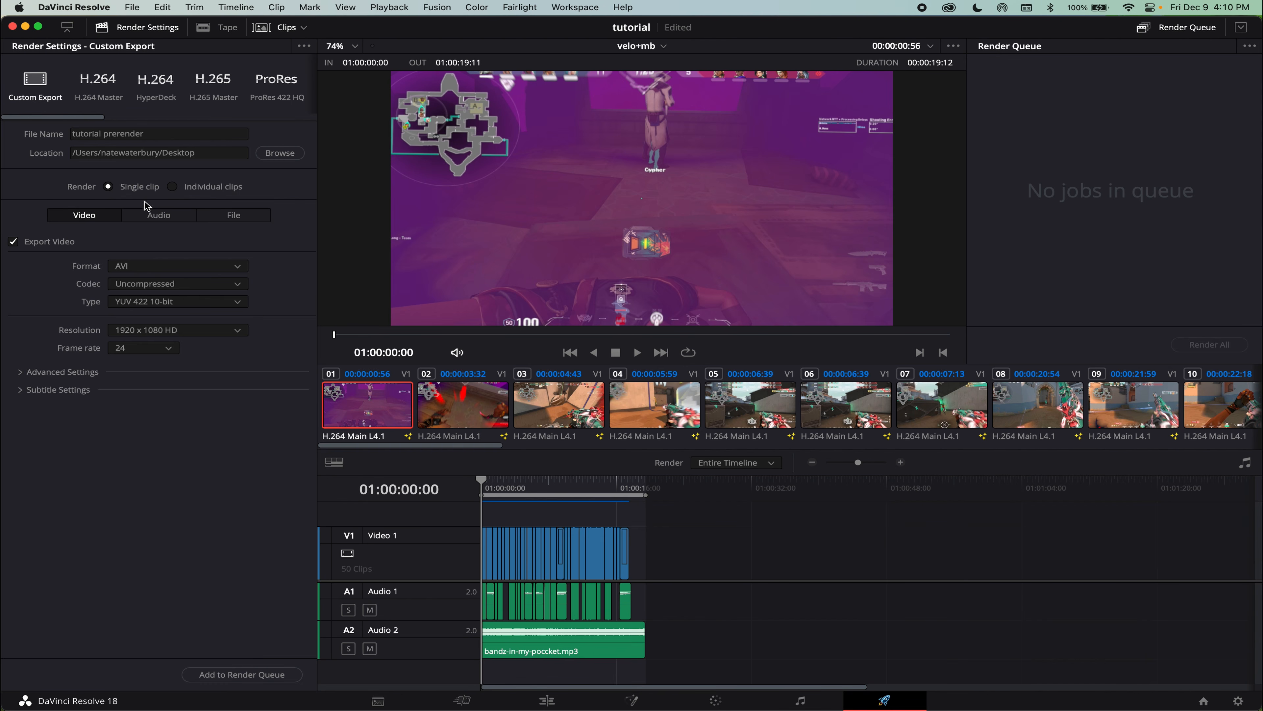
# Check the audio and file export settings, leaving Export Audio enabled.
pyautogui.click(148, 215)
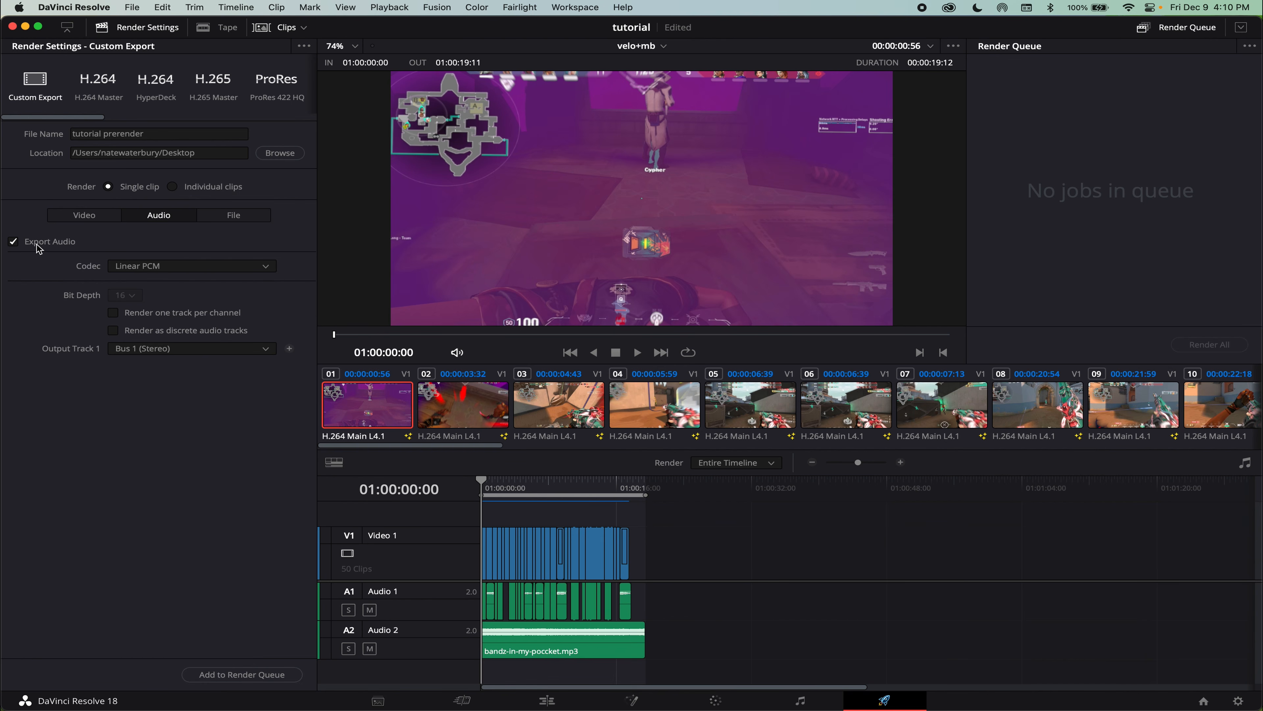
pyautogui.click(14, 242)
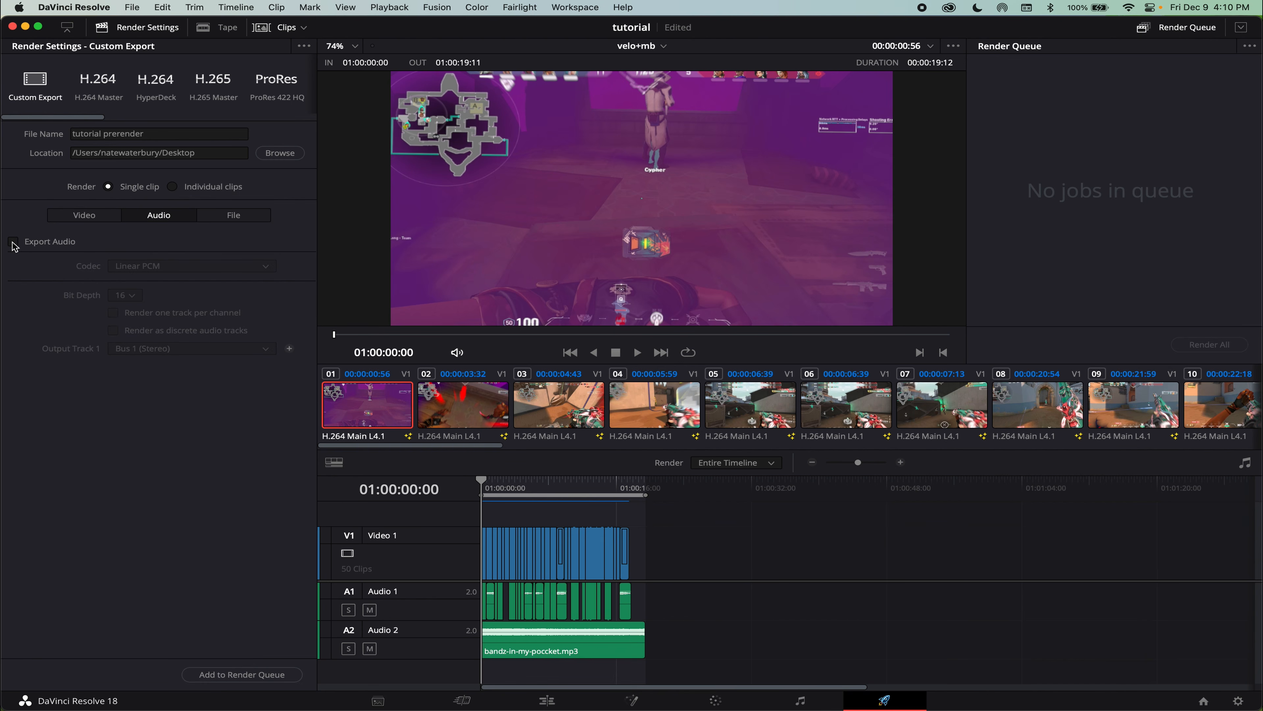
pyautogui.click(14, 241)
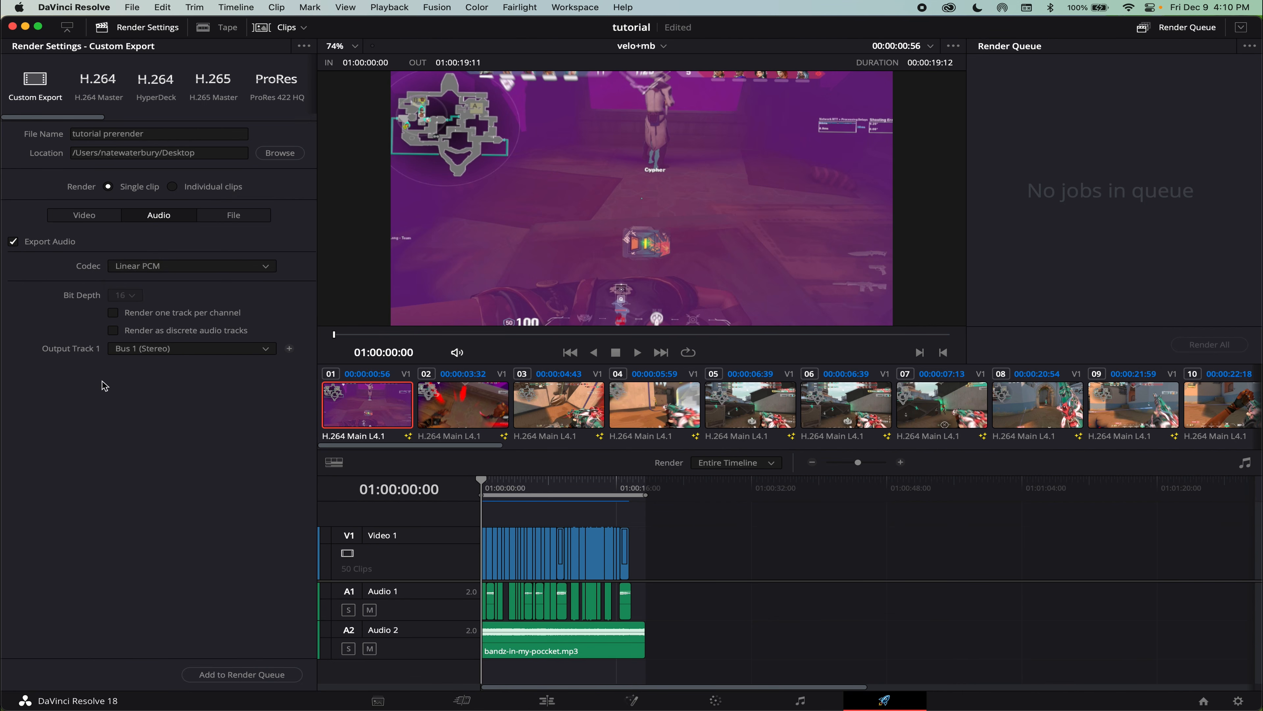
pyautogui.click(87, 218)
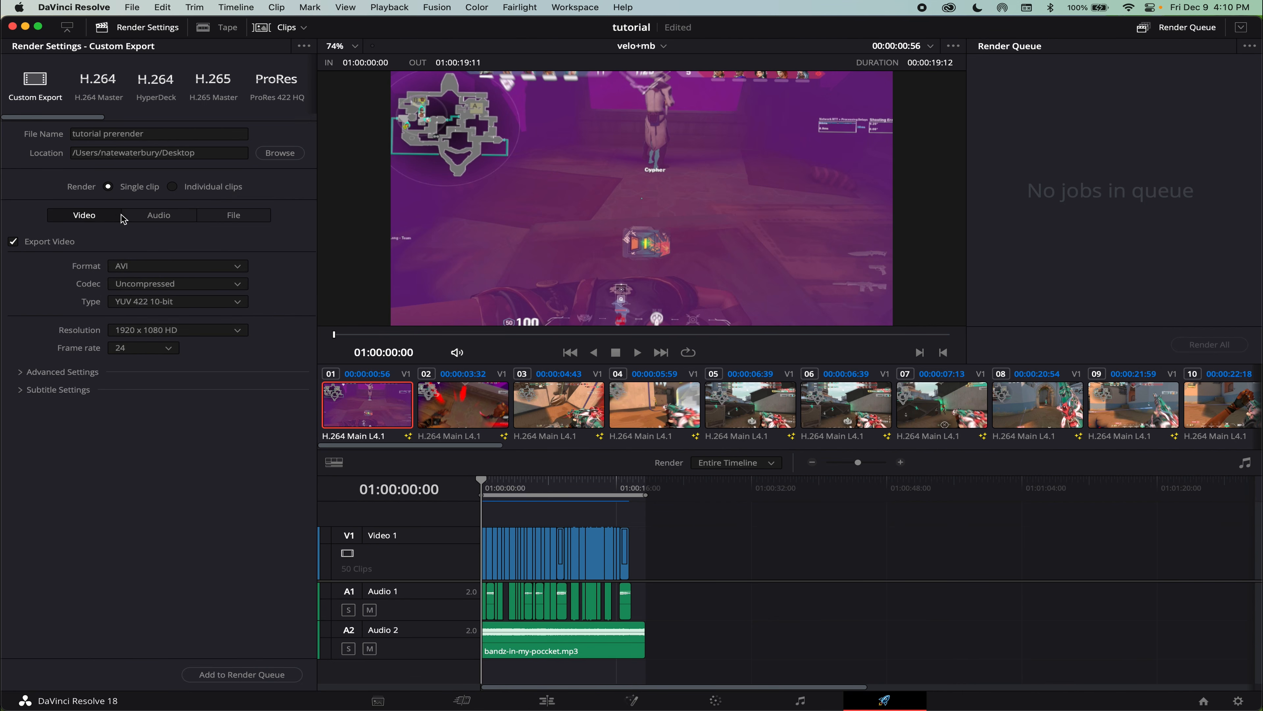
pyautogui.click(233, 217)
pyautogui.click(78, 219)
# Add the tutorial prerender export to the render queue and render it.
pyautogui.click(242, 673)
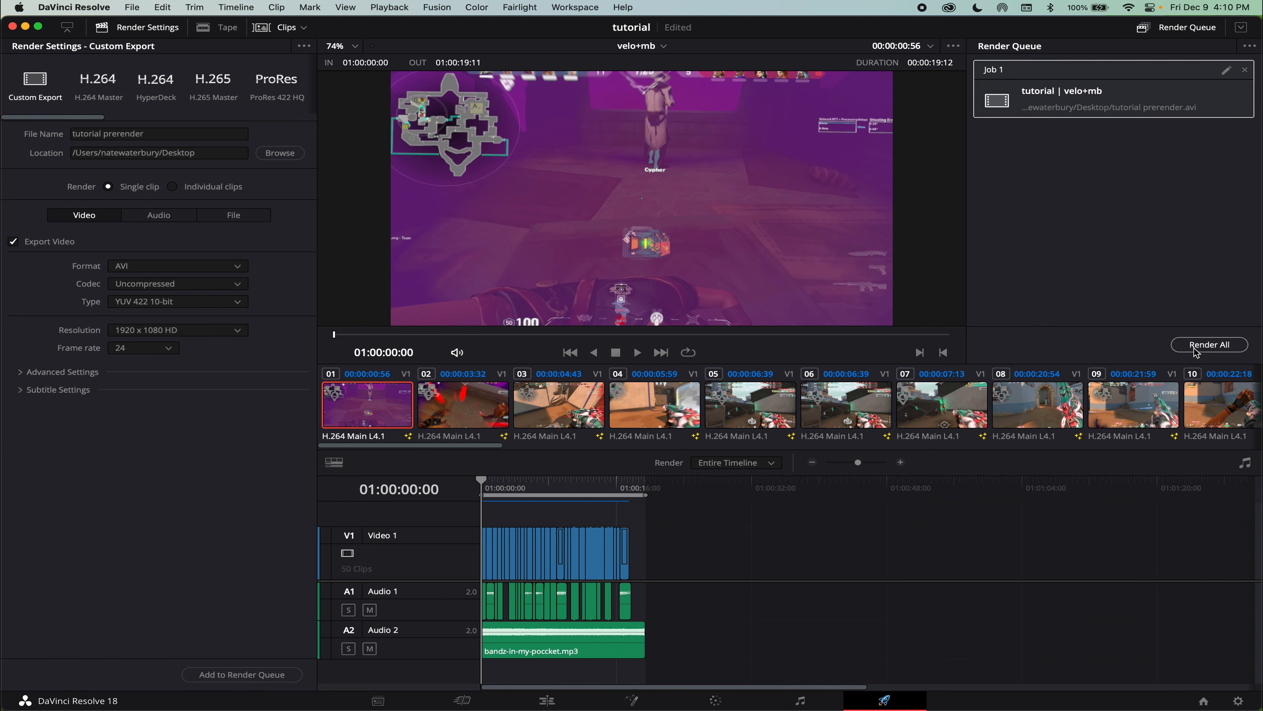
pyautogui.click(1211, 345)
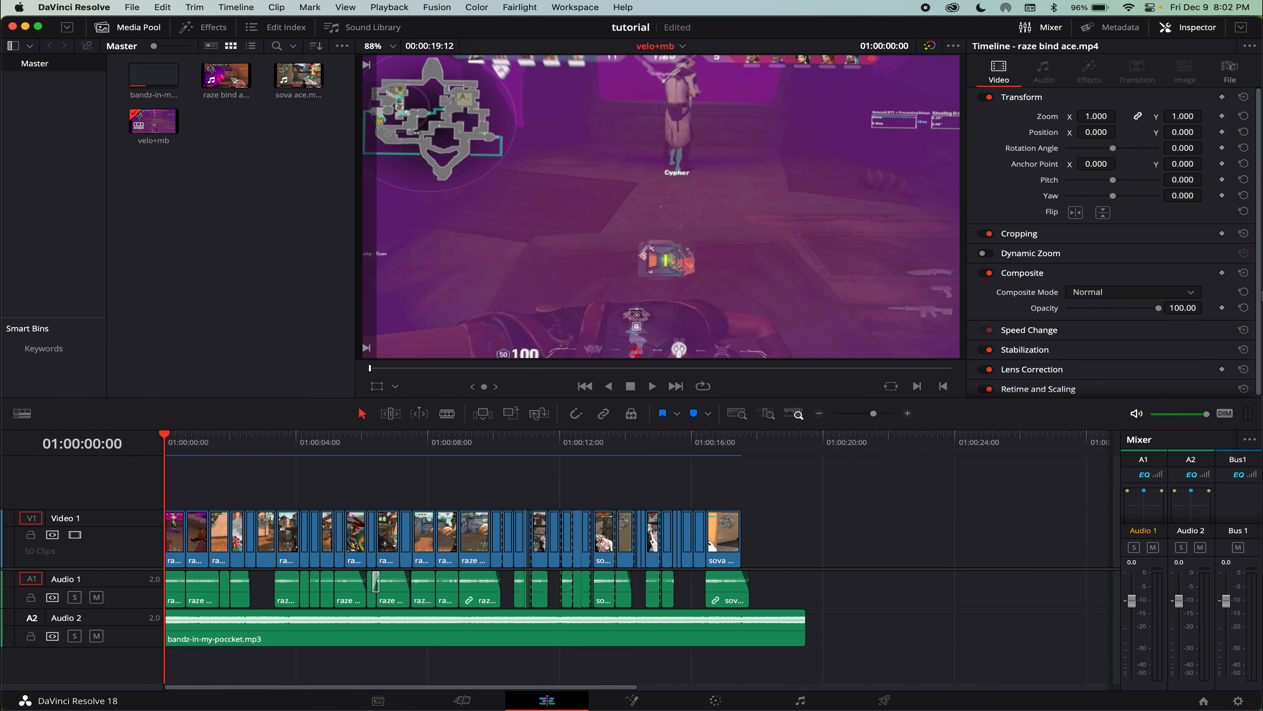
# Import the rendered tutorial prerender.avi into the project's Master bin.
pyautogui.moveTo(1262, 288); pyautogui.dragTo(269, 253)
pyautogui.moveTo(1211, 285)
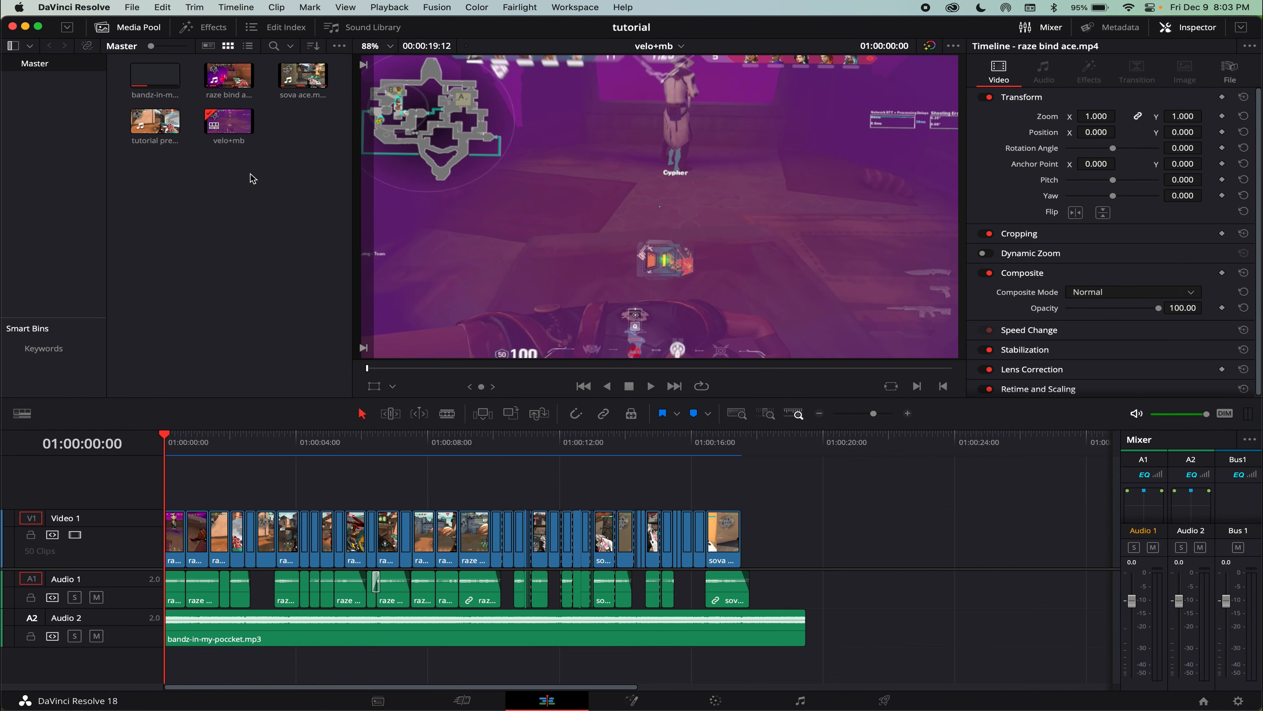
# Create a new empty timeline named fx using the project settings.
pyautogui.rightClick(253, 179)
pyautogui.moveTo(267, 185)
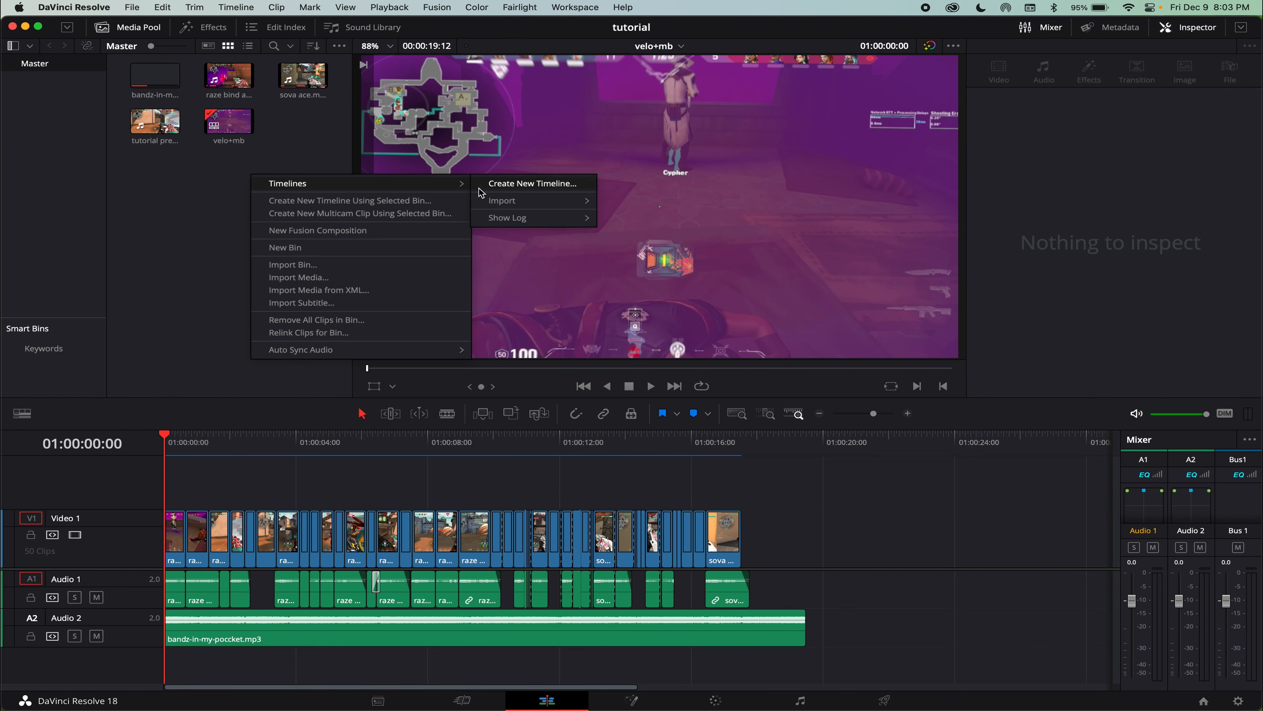
pyautogui.click(495, 184)
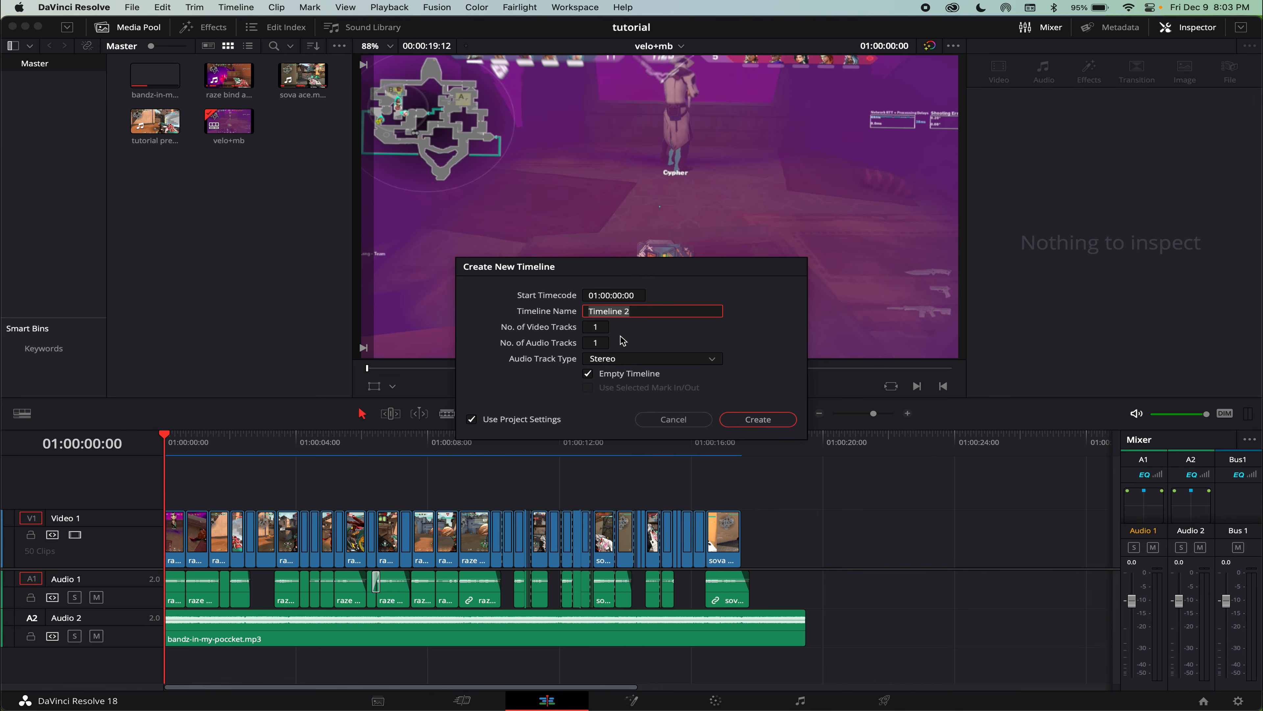
pyautogui.write('fx')
pyautogui.click(751, 418)
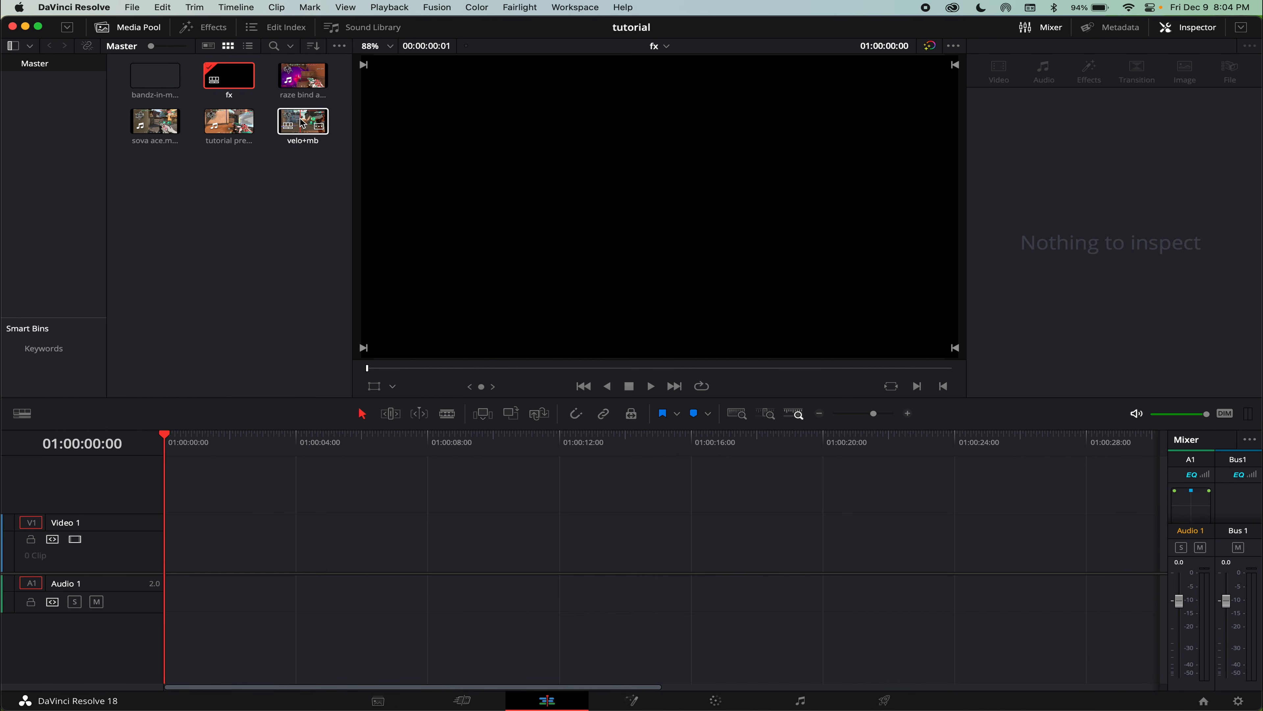
# Place the tutorial prerender clip with its audio at the start of the fx timeline.
pyautogui.moveTo(302, 121); pyautogui.dragTo(281, 226)
pyautogui.click(230, 135)
pyautogui.moveTo(229, 135); pyautogui.dragTo(166, 547)
pyautogui.press('super+equal')
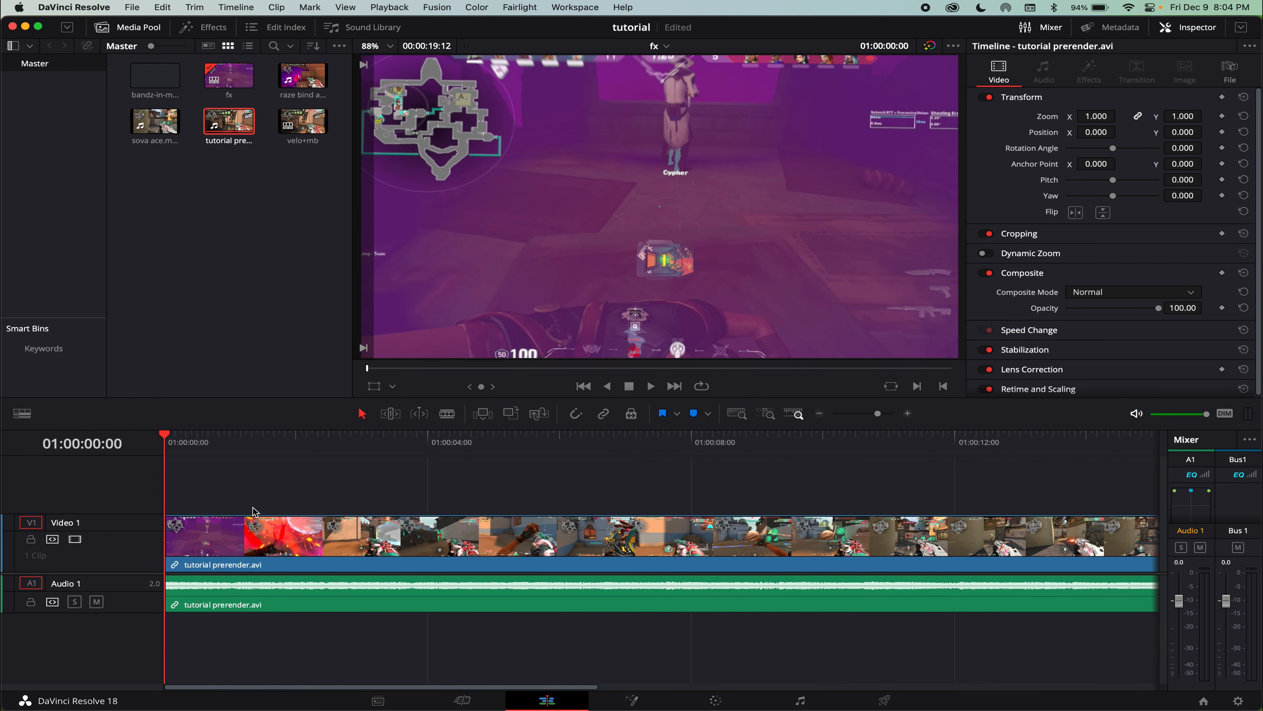
# Split the tutorial prerender video at each scene cut through about the first four seconds, leaving the audio uncut.
pyautogui.moveTo(184, 436); pyautogui.dragTo(229, 437)
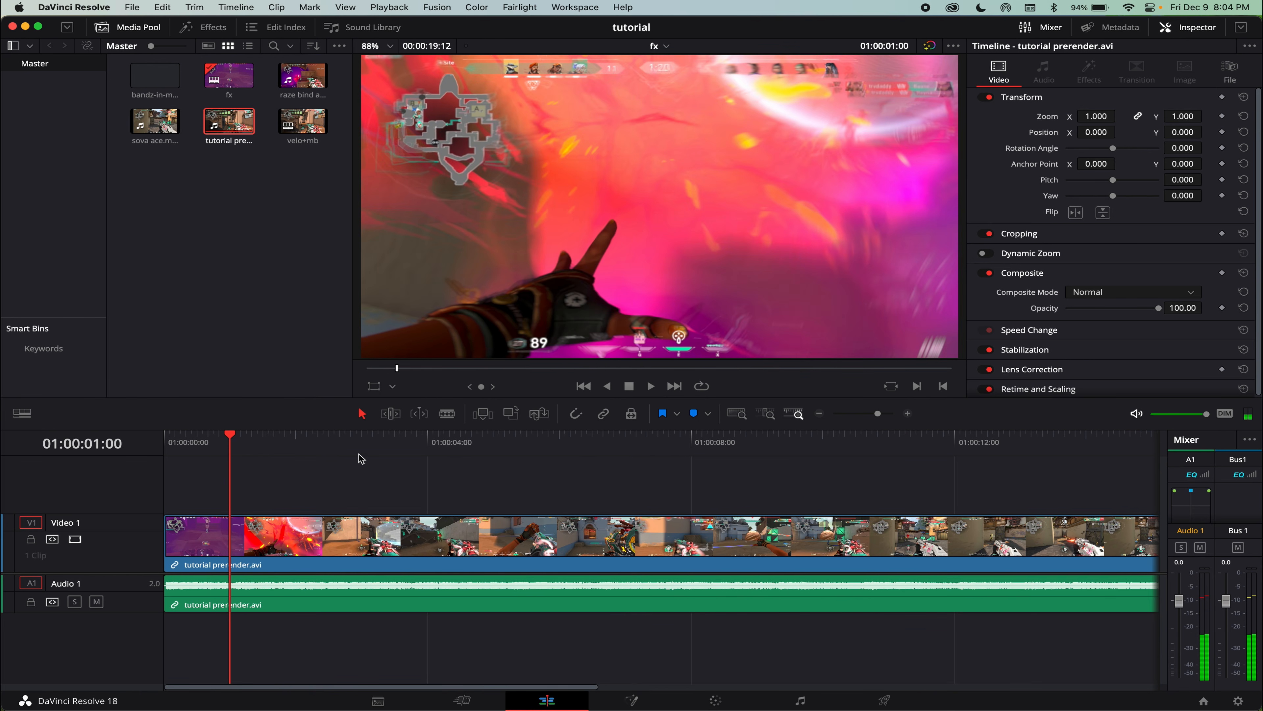
pyautogui.press('super+minus')
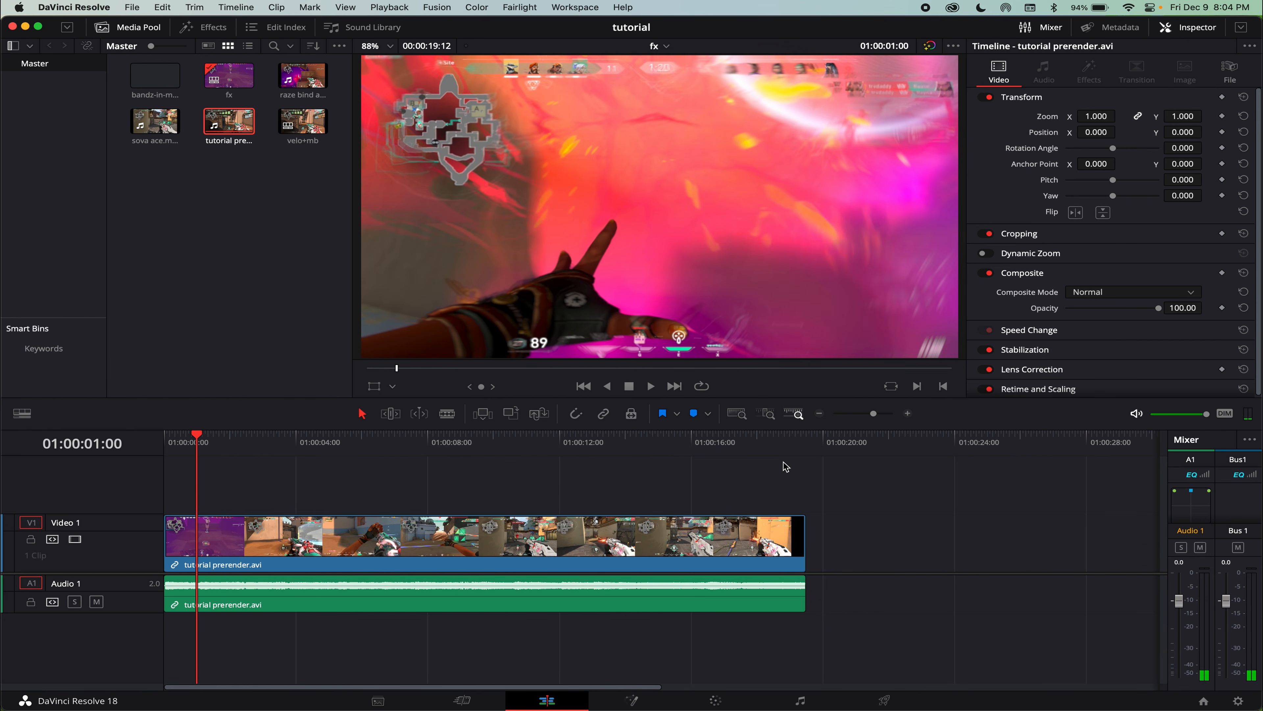
pyautogui.press('super+equal')
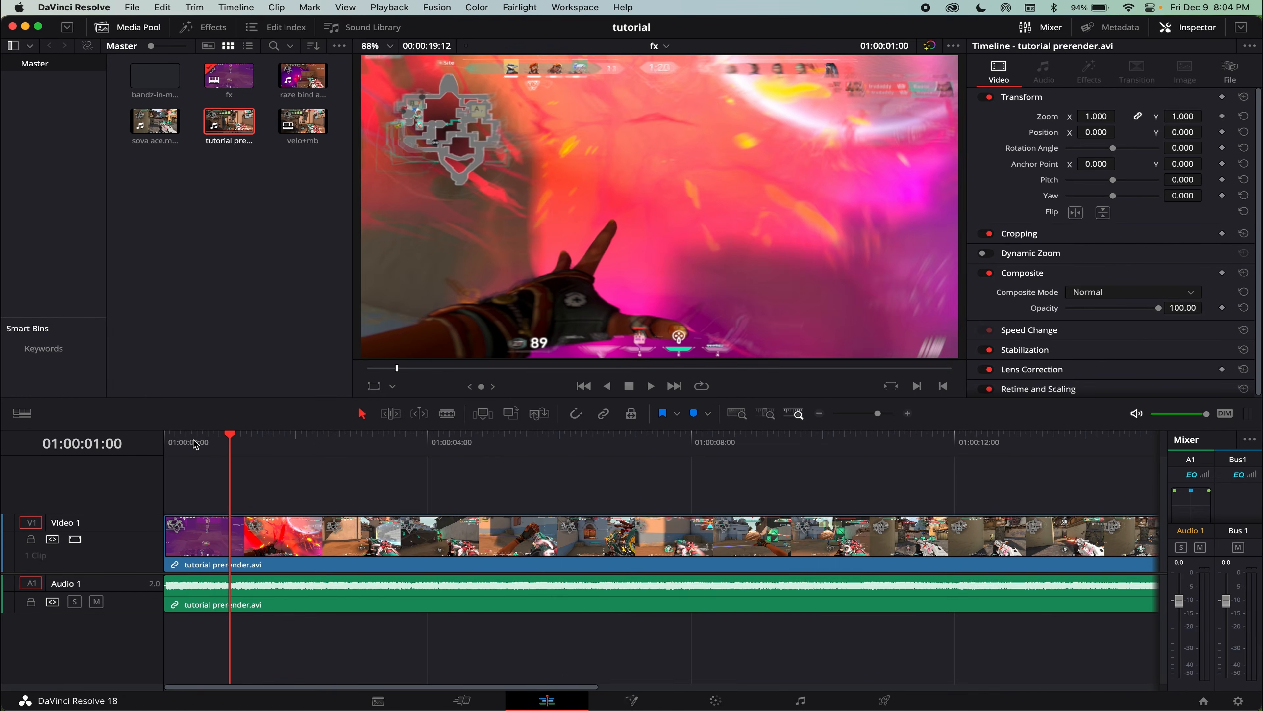
pyautogui.moveTo(195, 443)
pyautogui.mouseDown()
pyautogui.moveTo(170, 446)
pyautogui.moveTo(184, 447)
pyautogui.mouseUp()
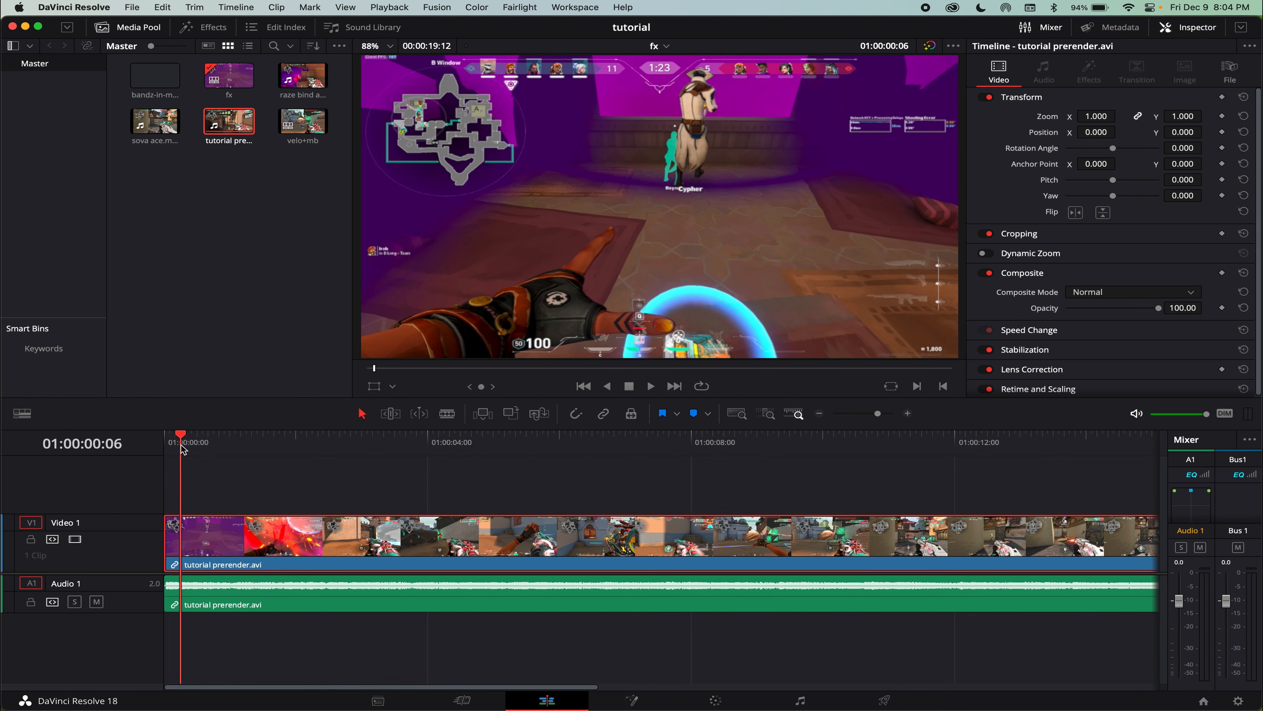
pyautogui.press('space')
pyautogui.press('super+b')
pyautogui.press('super+b')
pyautogui.press('super+b')
pyautogui.press('super+b')
pyautogui.press('super+b')
pyautogui.press('super+b')
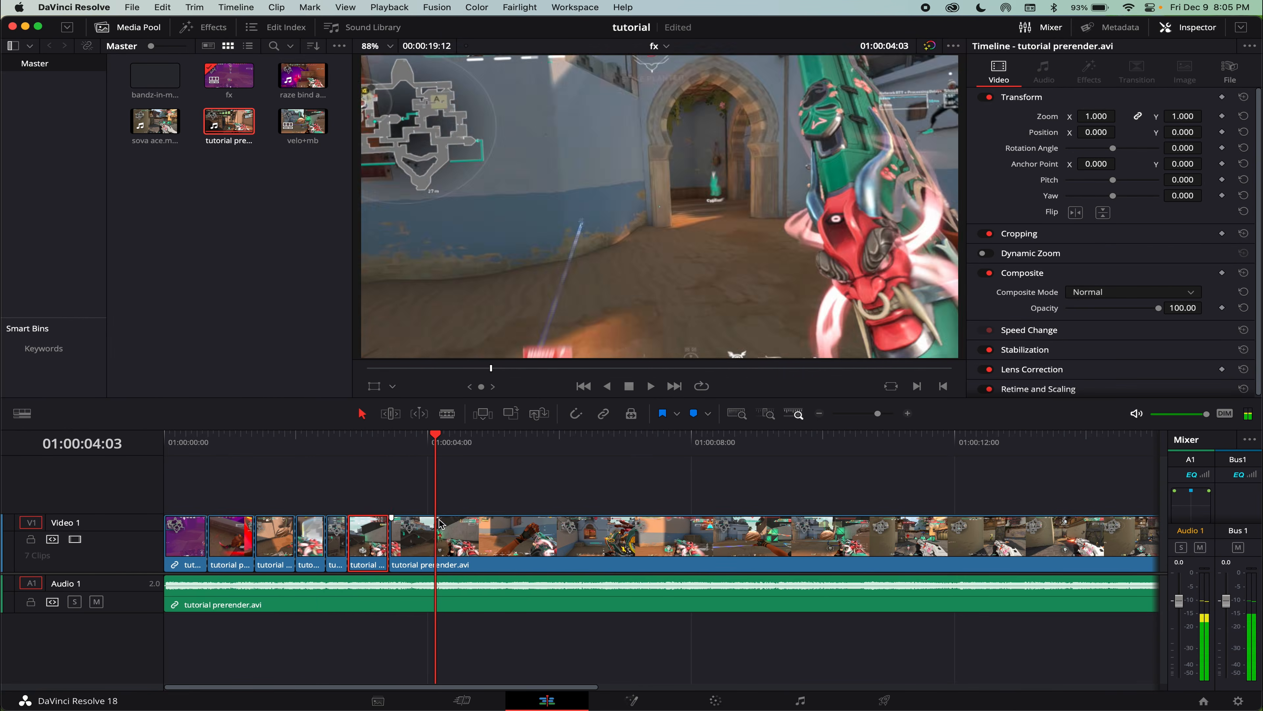
pyautogui.press('super+b')
pyautogui.press('super+b')
pyautogui.press('j')
pyautogui.click(522, 550)
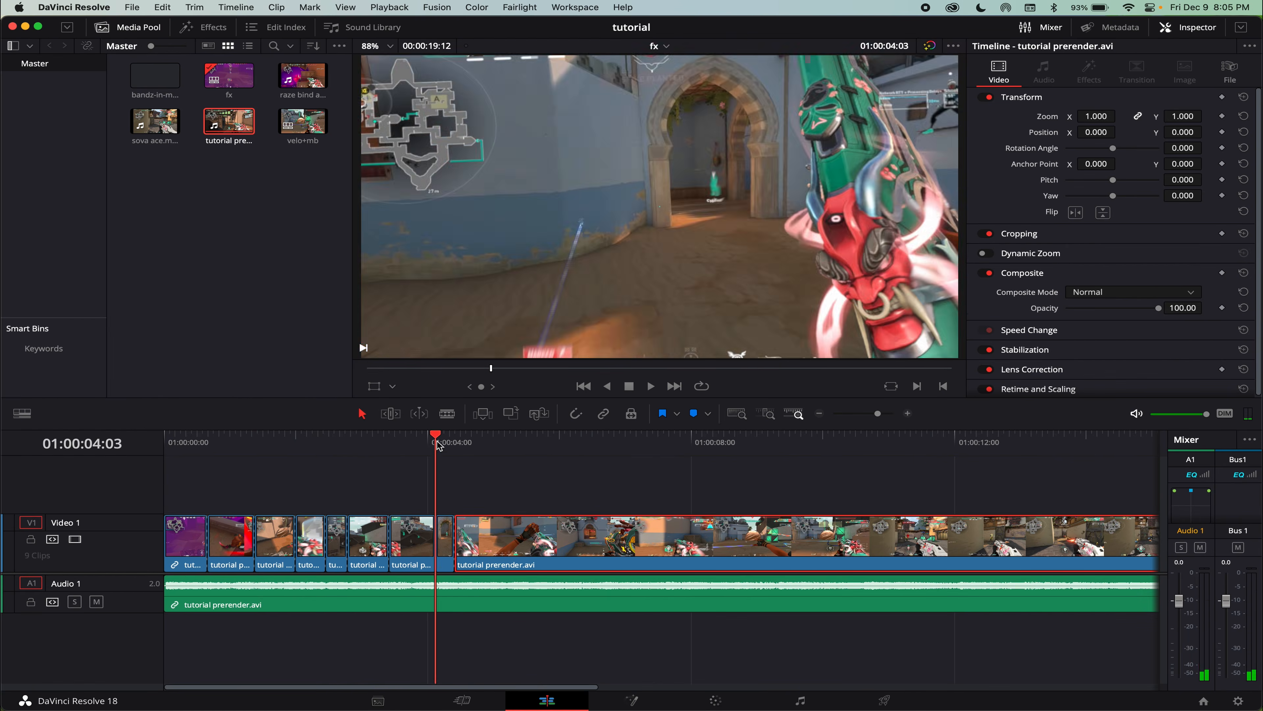
# Split the video at every scene cut from about 4 to 13 seconds.
pyautogui.press('l')
pyautogui.press('super+b')
pyautogui.press('super+b')
pyautogui.press('super+b')
pyautogui.press('super+b')
pyautogui.press('super+b')
pyautogui.press('super+b')
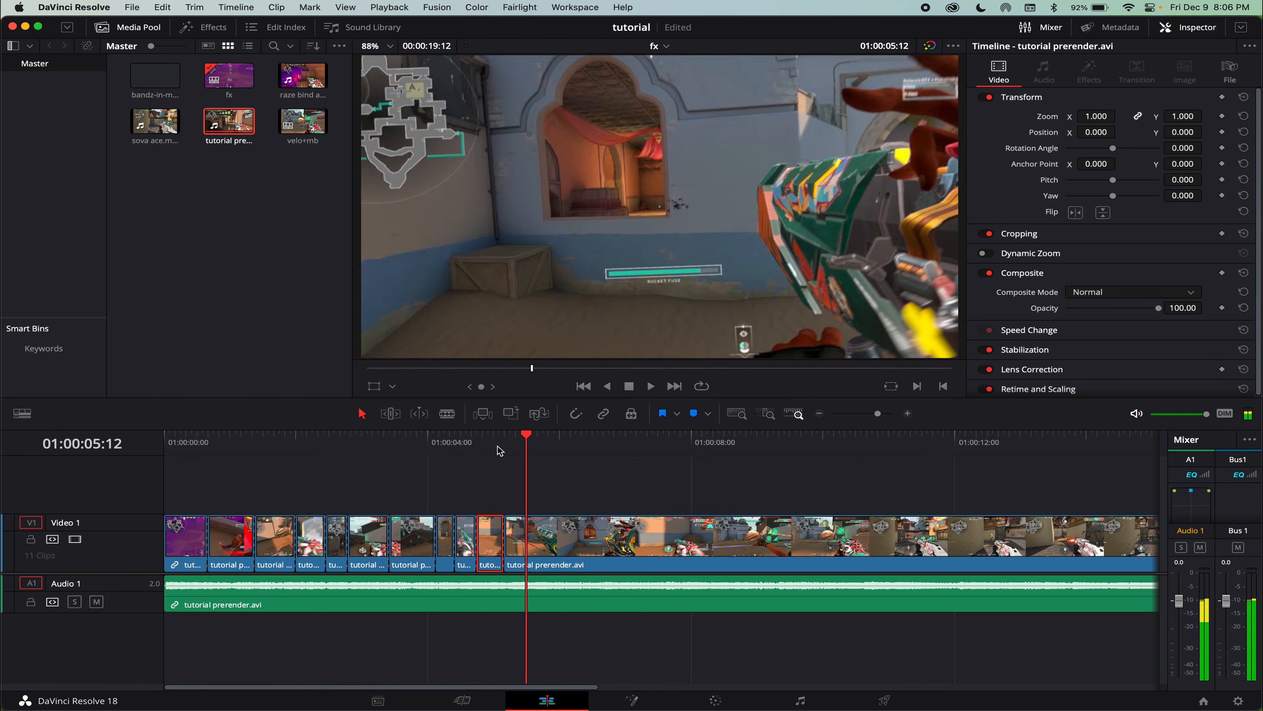
pyautogui.press('super+b')
pyautogui.press('super+b')
pyautogui.press('super+b')
pyautogui.press('super+b')
pyautogui.press('super+b')
pyautogui.press('super+b')
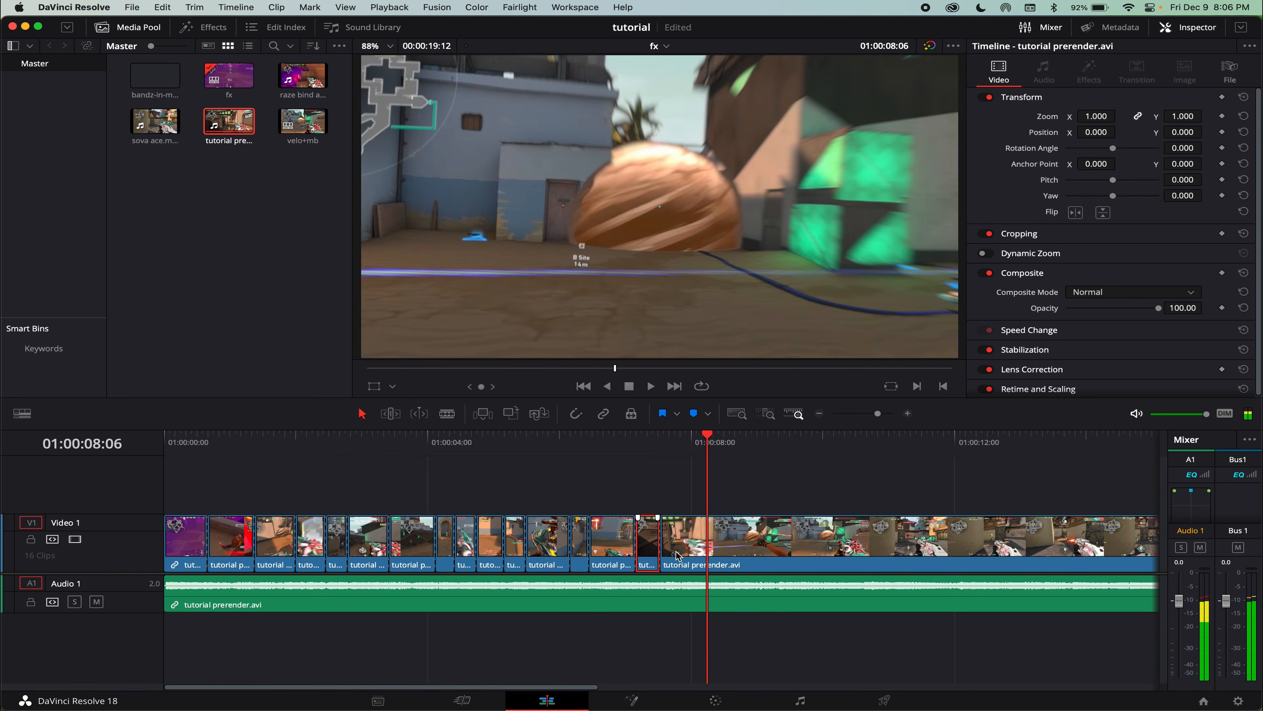
pyautogui.press('super+b')
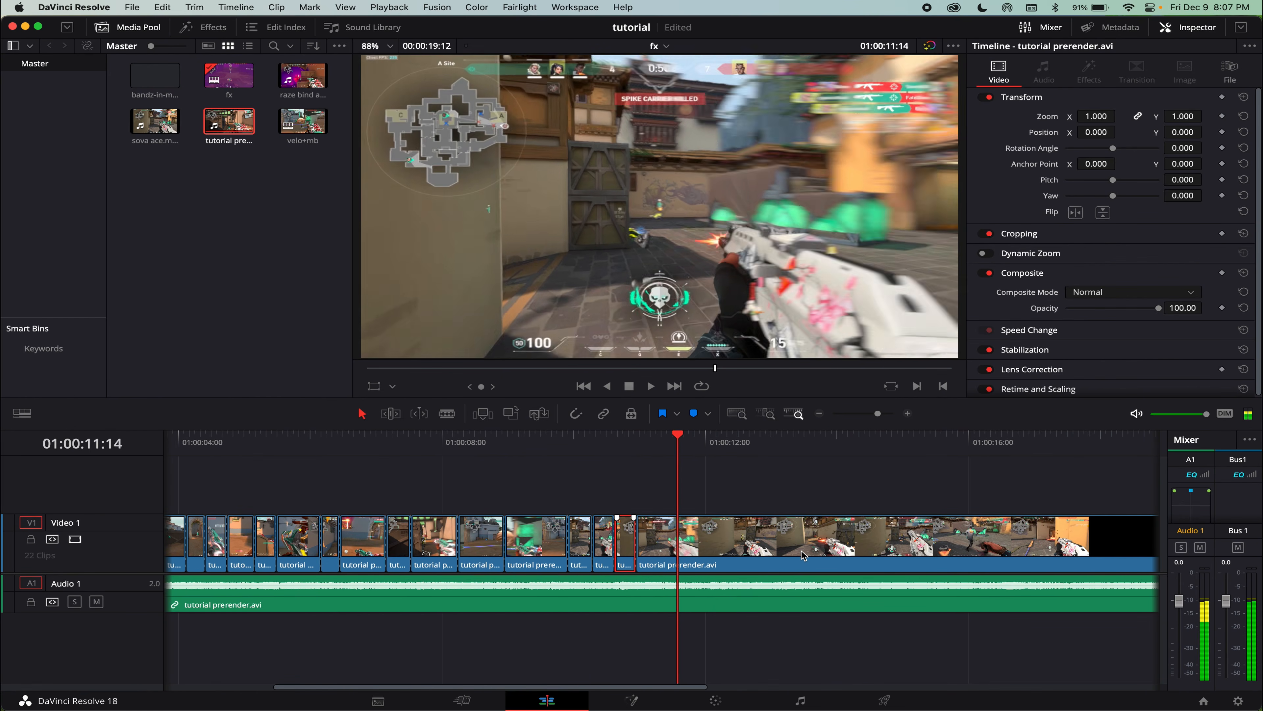
pyautogui.press('super+b')
pyautogui.press('super+b')
pyautogui.press('super+b')
pyautogui.press('super+b')
# Split the video at the remaining scene cuts and end the video track at 01:00:17:13, without the black tail.
pyautogui.hscroll(5, 802, 555)
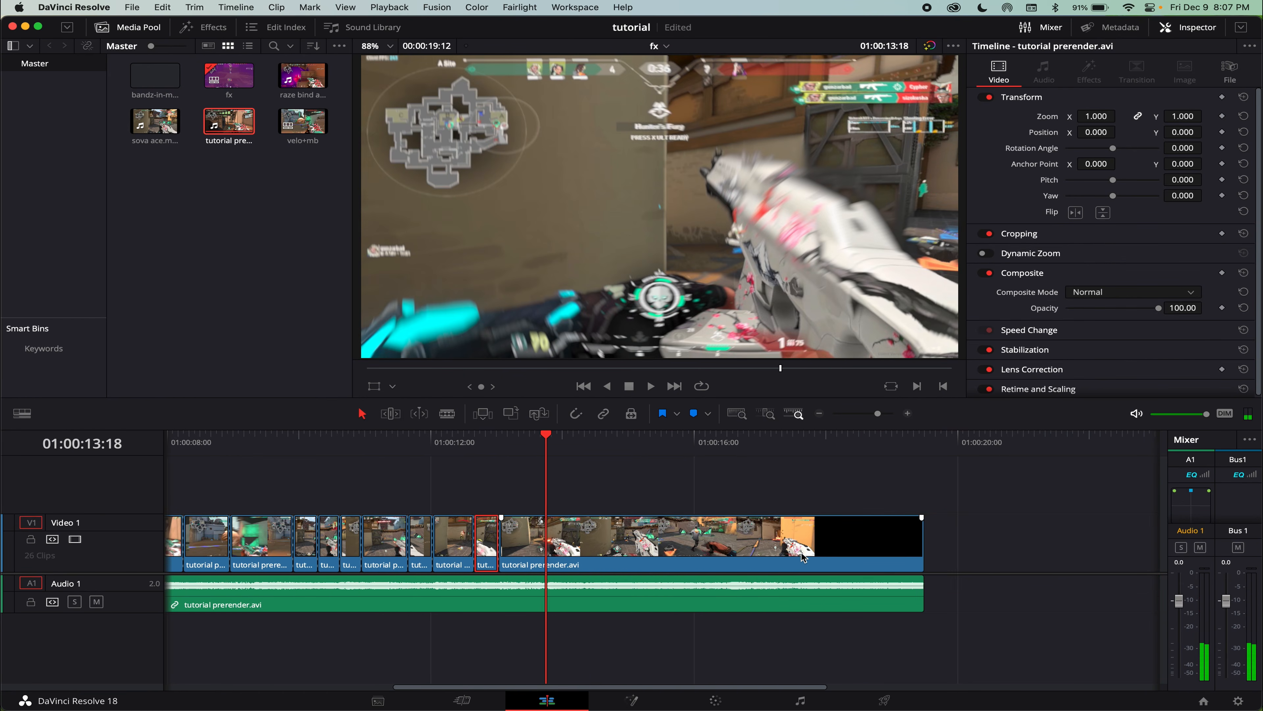
pyautogui.press('super+b')
pyautogui.press('super+b')
pyautogui.press('super+b')
pyautogui.click(550, 443)
pyautogui.press('super+equal')
pyautogui.press('super+b')
pyautogui.press('super+b')
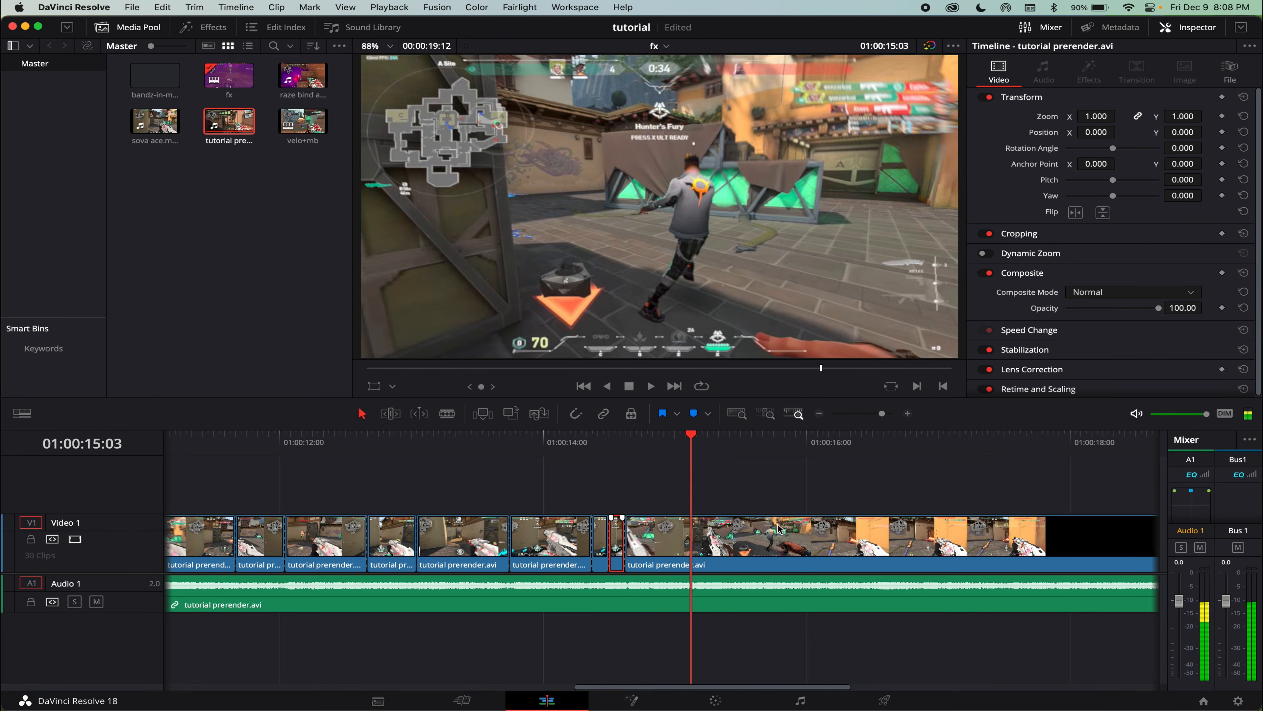
pyautogui.press('super+b')
pyautogui.press('super+b')
pyautogui.press('super+b')
pyautogui.press('super+b')
pyautogui.press('super+b')
pyautogui.press('space')
pyautogui.press('super+b')
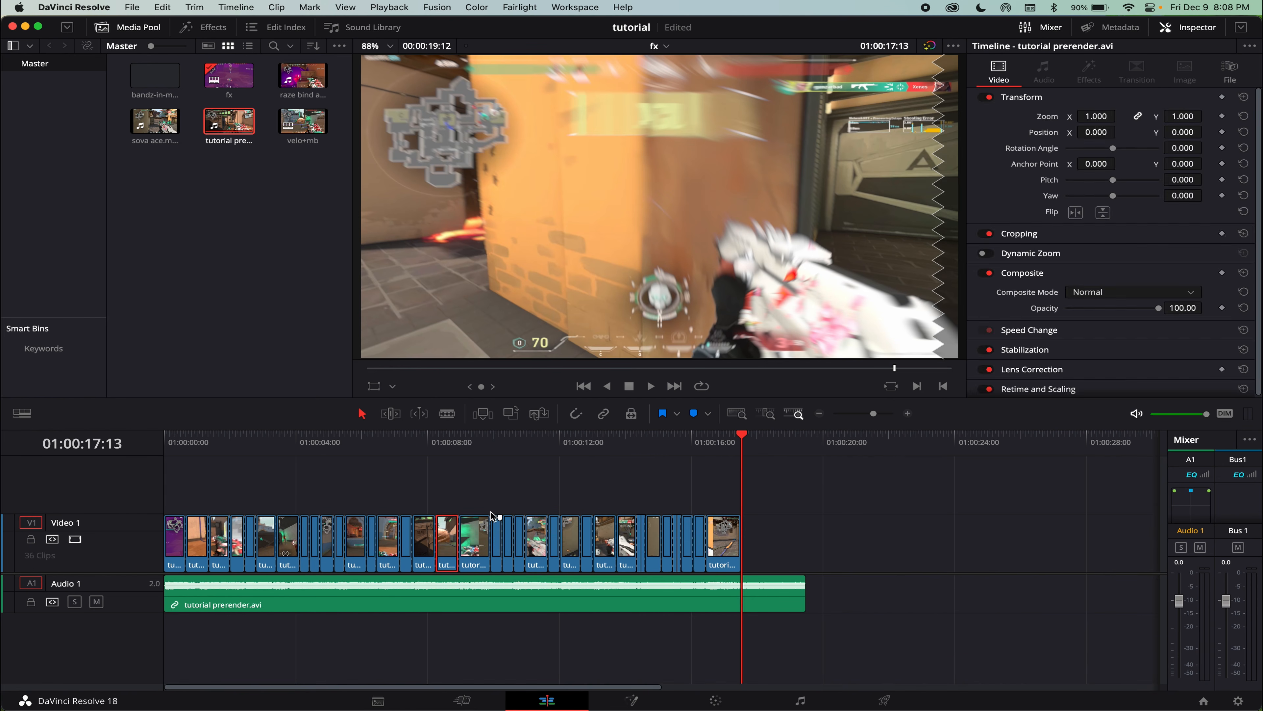
# Return the playhead to the start of the timeline and select the short fifth video clip.
pyautogui.click(471, 502)
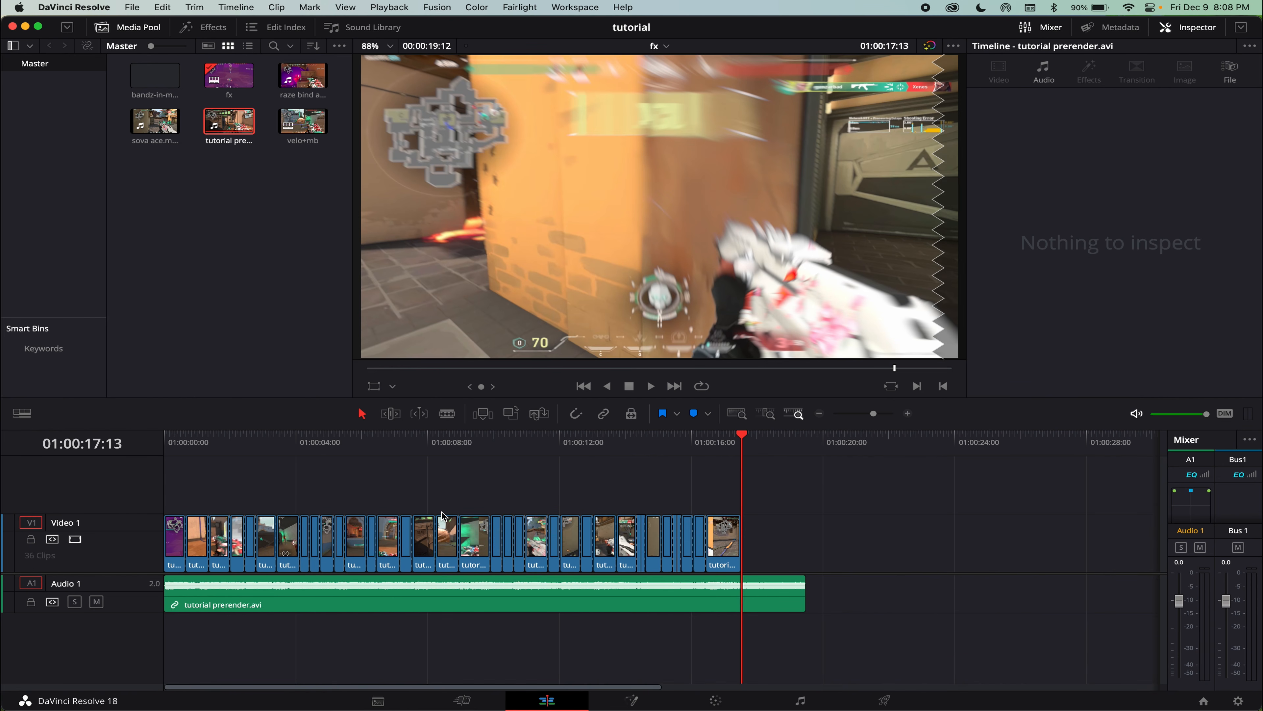
pyautogui.moveTo(217, 441); pyautogui.dragTo(148, 446)
pyautogui.press('super+equal')
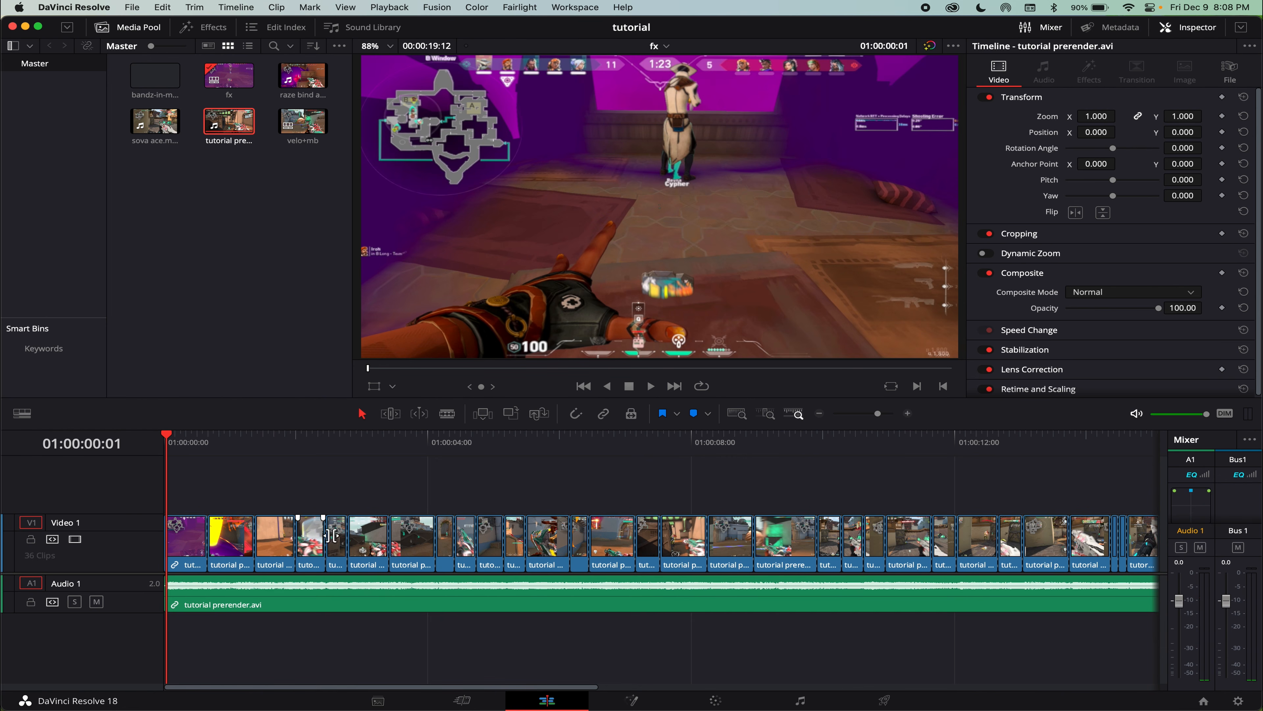
pyautogui.moveTo(174, 449); pyautogui.dragTo(158, 445)
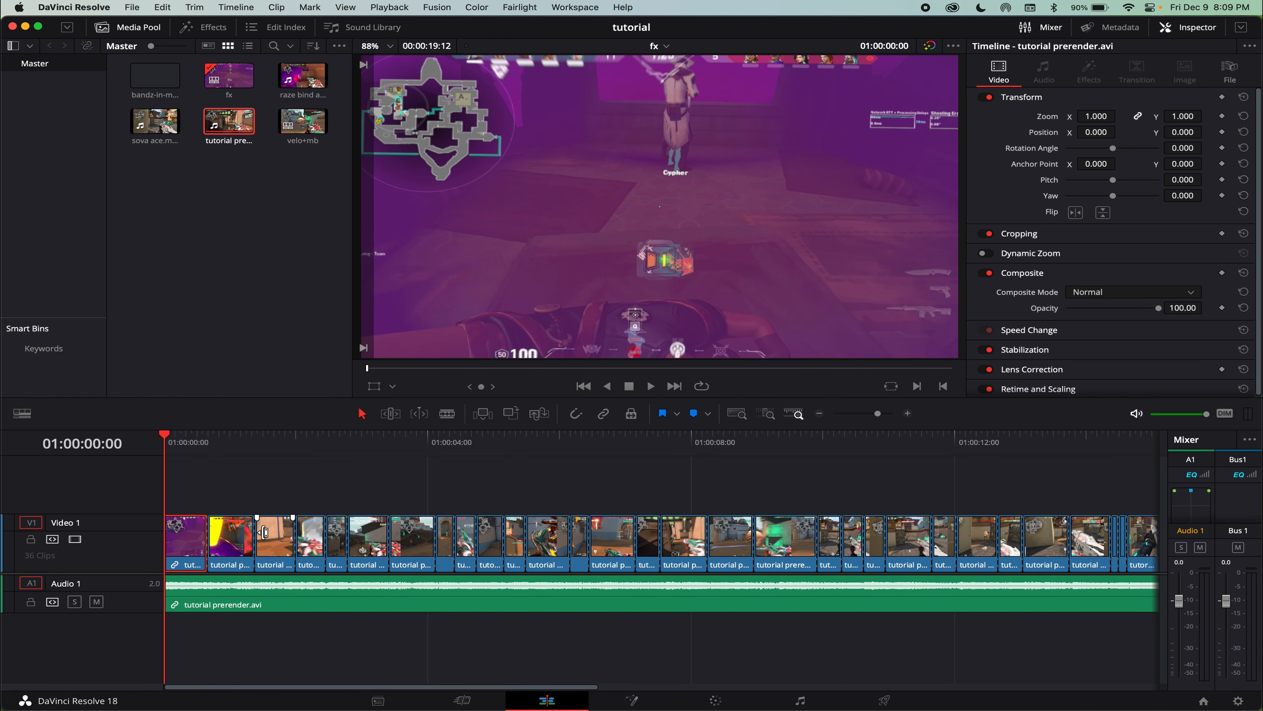
pyautogui.click(247, 532)
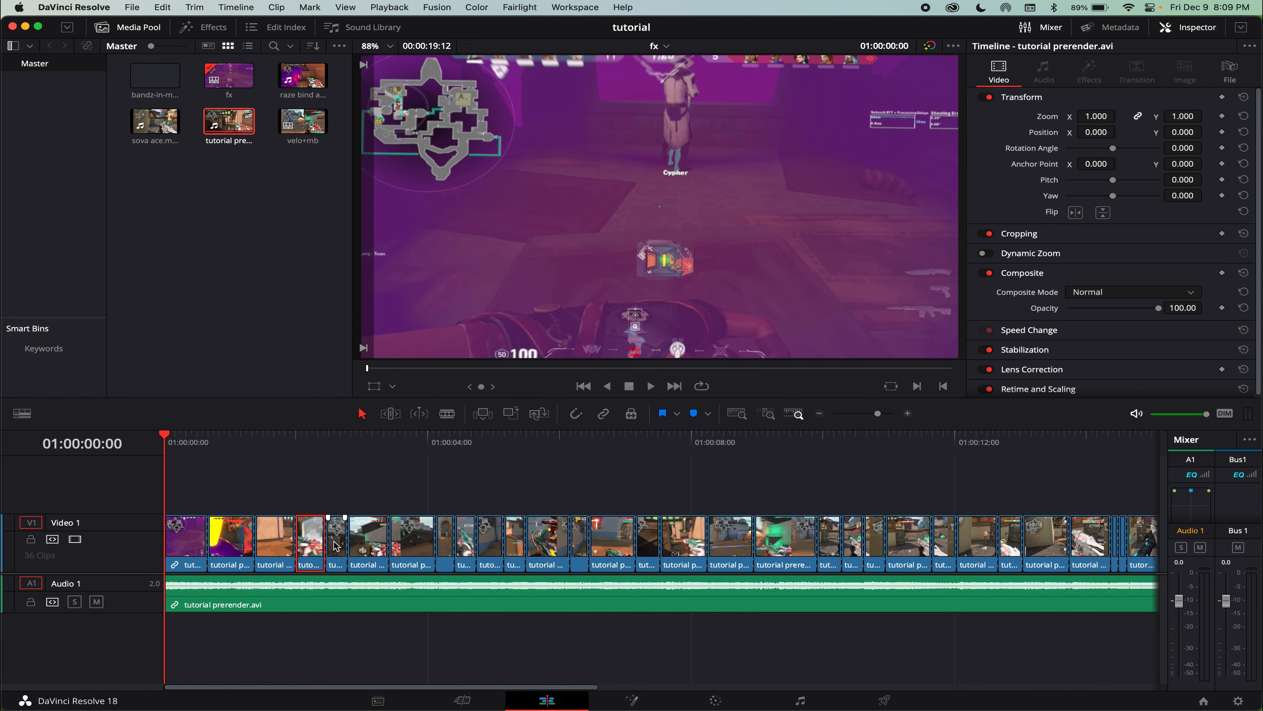
pyautogui.click(337, 546)
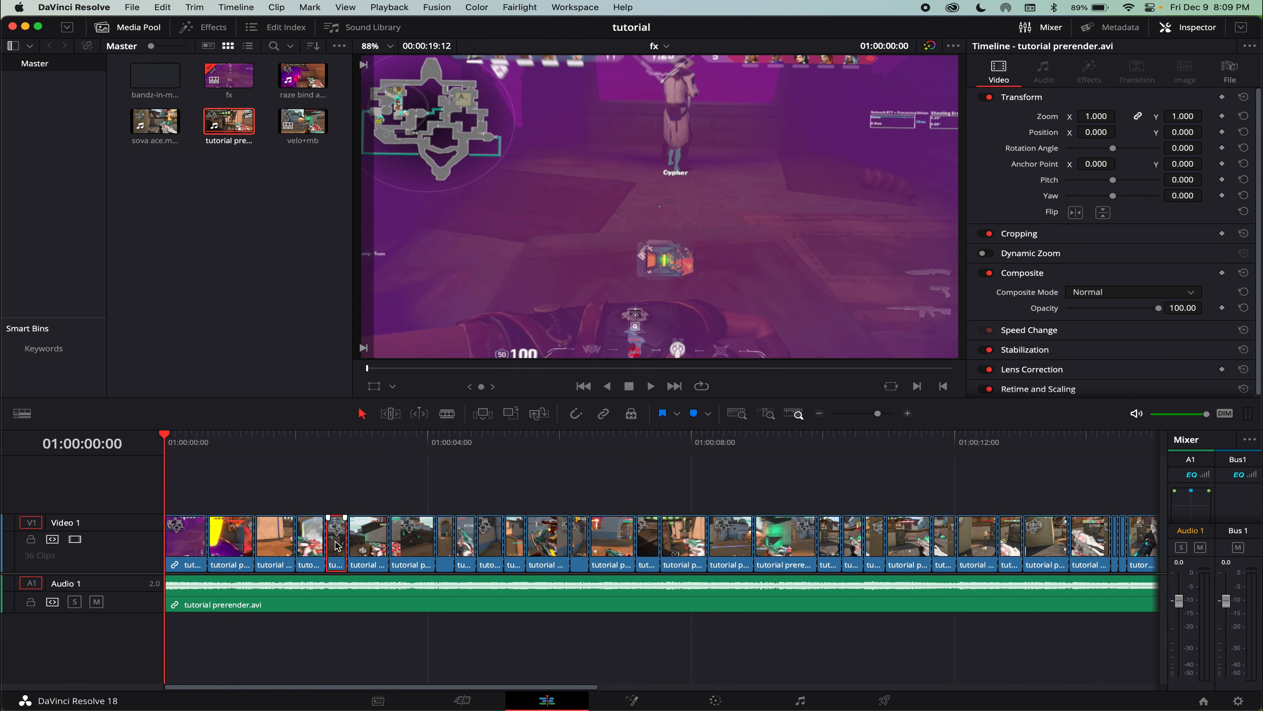
pyautogui.click(445, 544)
pyautogui.click(463, 543)
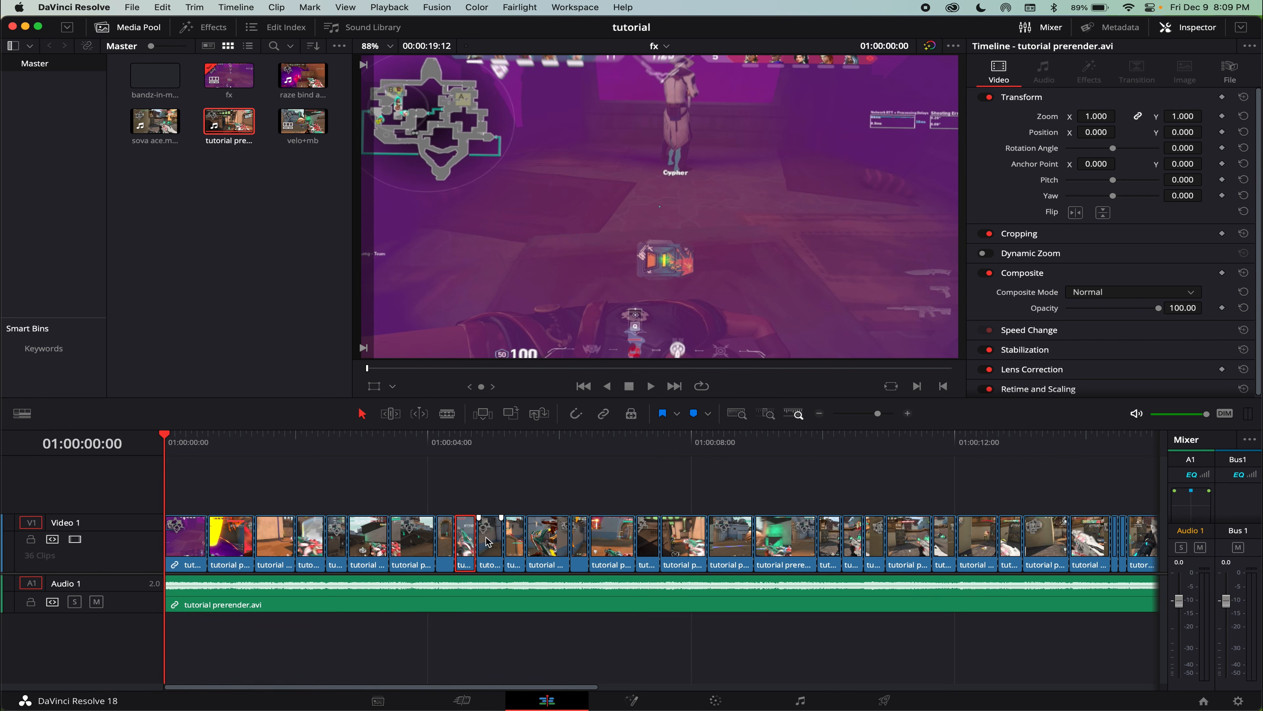
pyautogui.click(490, 542)
pyautogui.click(517, 537)
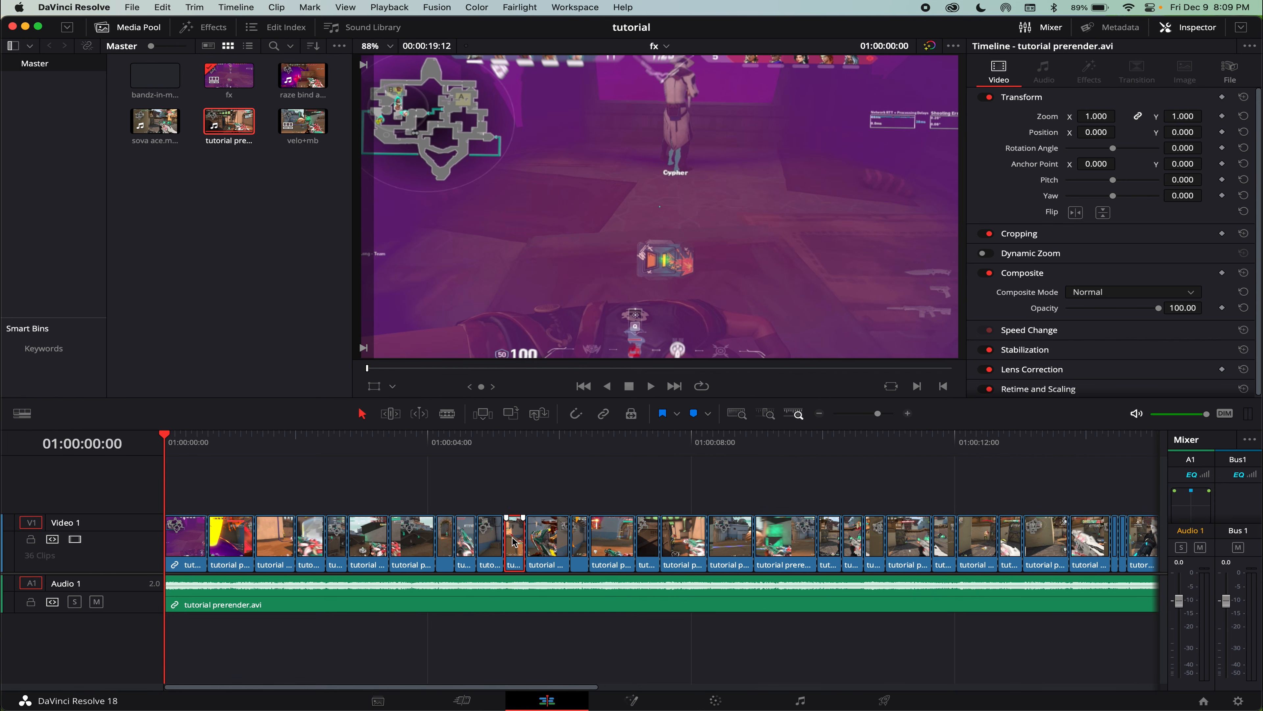
pyautogui.click(528, 532)
pyautogui.click(549, 534)
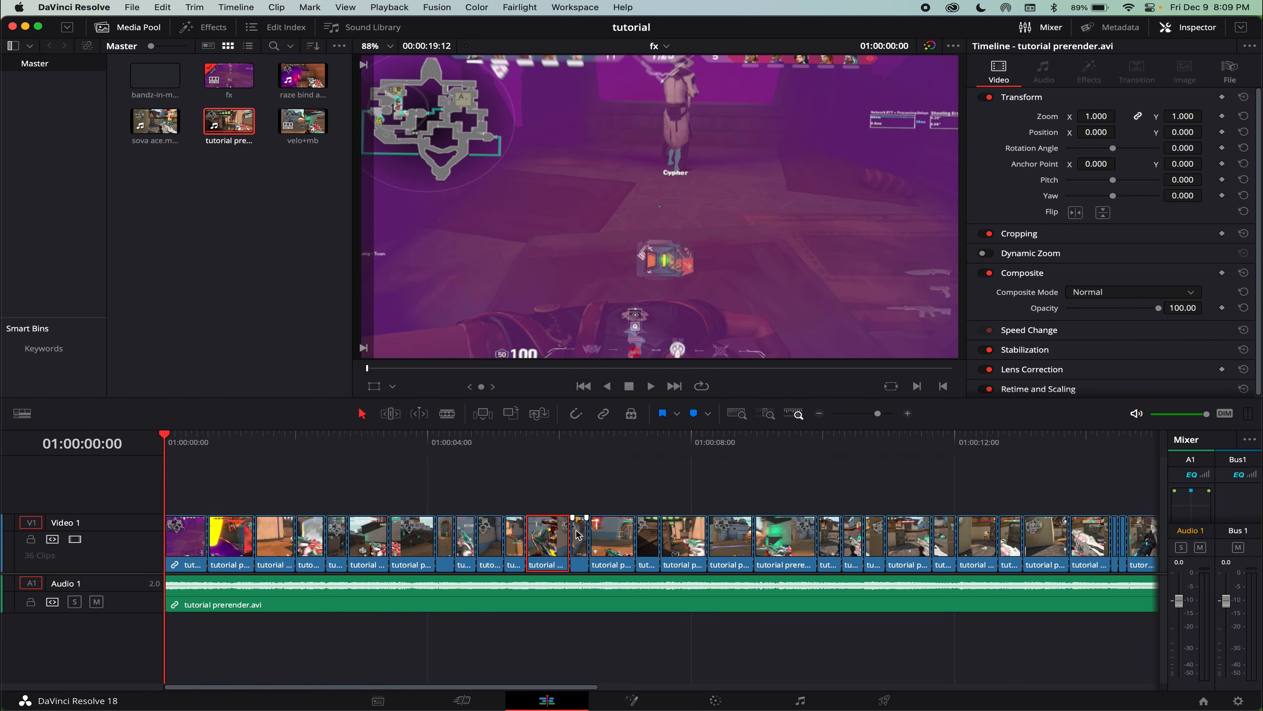
pyautogui.click(595, 533)
pyautogui.click(368, 474)
# Open the first video clip's Fusion composition and insert a Color Corrector node between MediaIn1 and MediaOut1.
pyautogui.moveTo(166, 448); pyautogui.dragTo(181, 448)
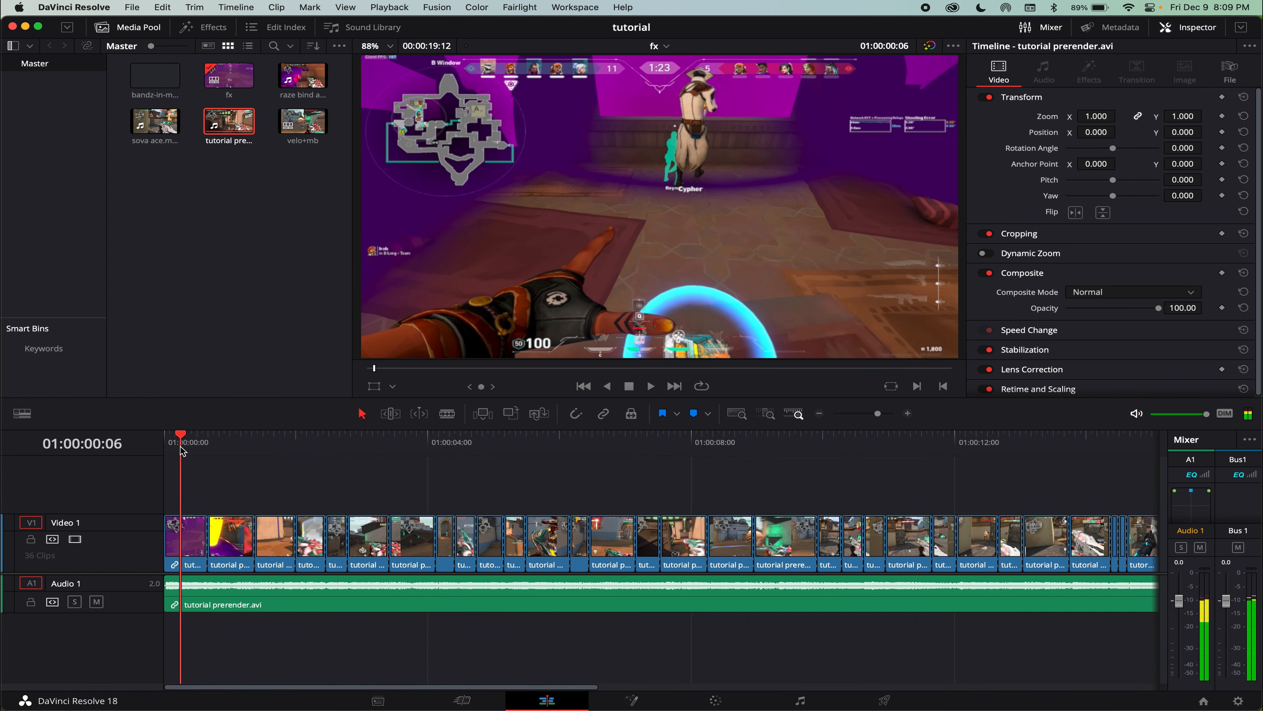
pyautogui.click(620, 698)
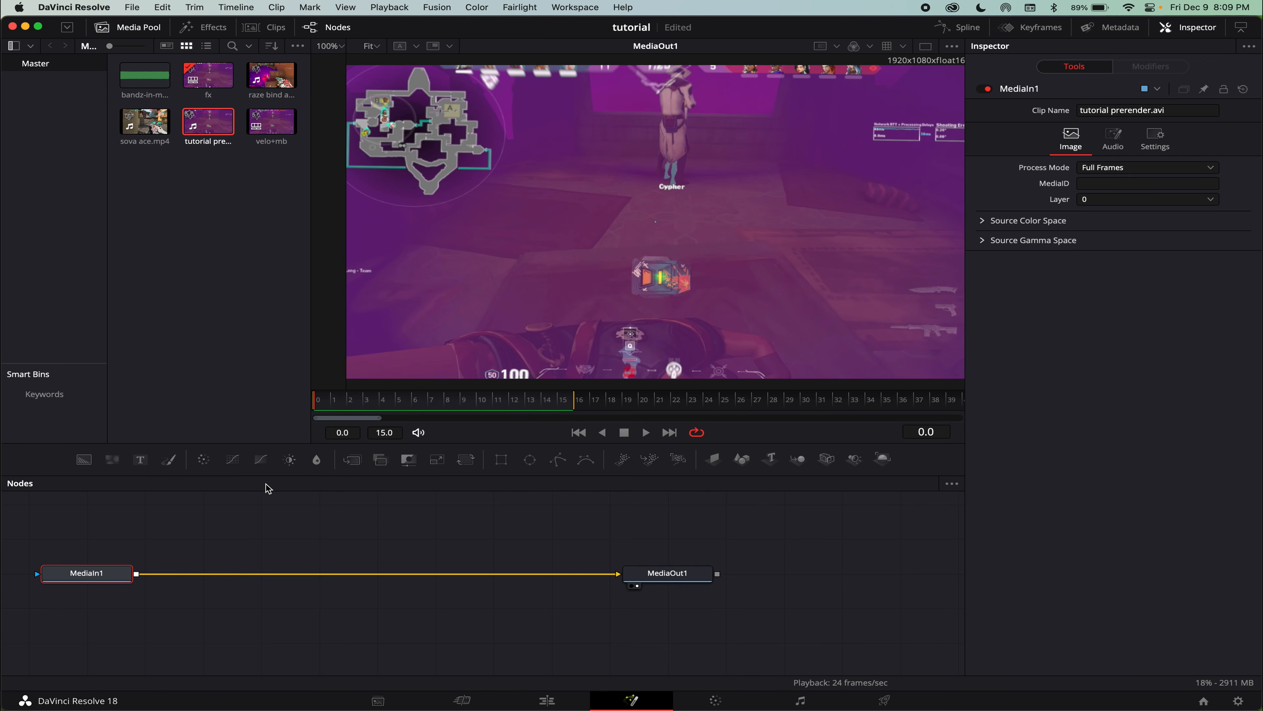
pyautogui.click(204, 459)
pyautogui.moveTo(219, 572); pyautogui.dragTo(252, 572)
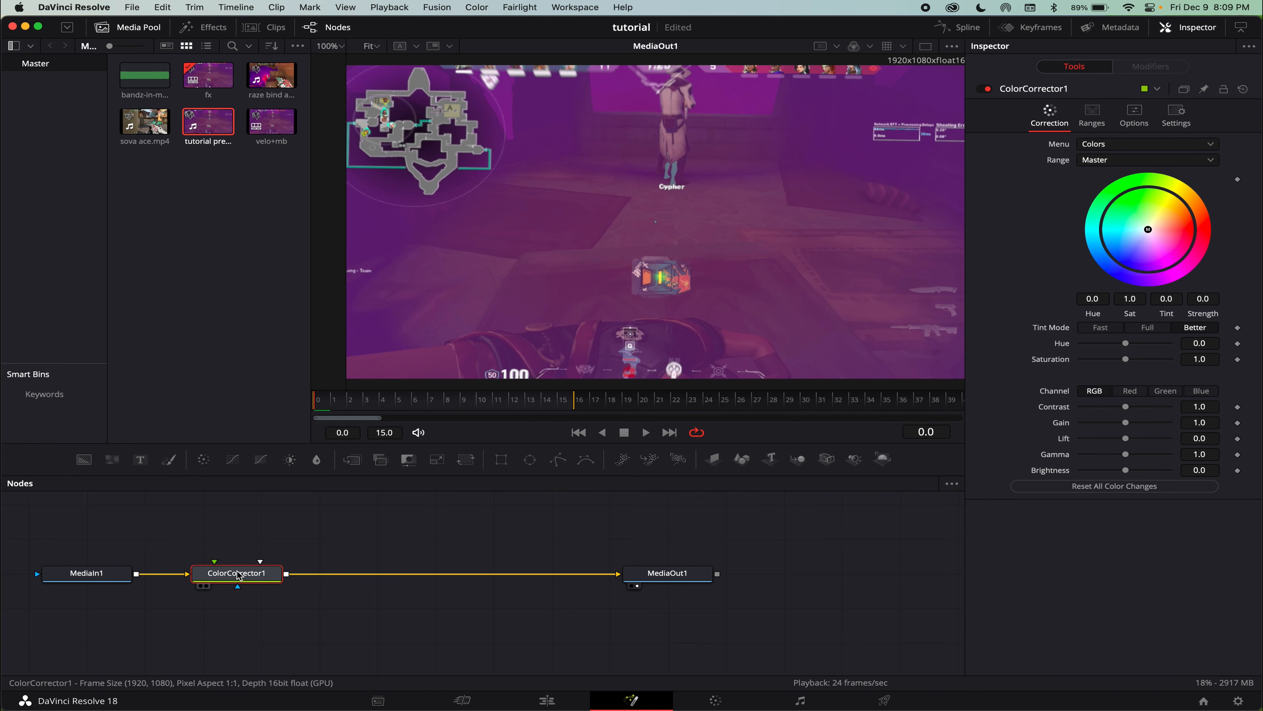
# Keyframe the color corrector's Gain at 0.0 on frame 0 and 1.0 on frame 9 for a fade from black.
pyautogui.moveTo(1133, 423); pyautogui.dragTo(1008, 425)
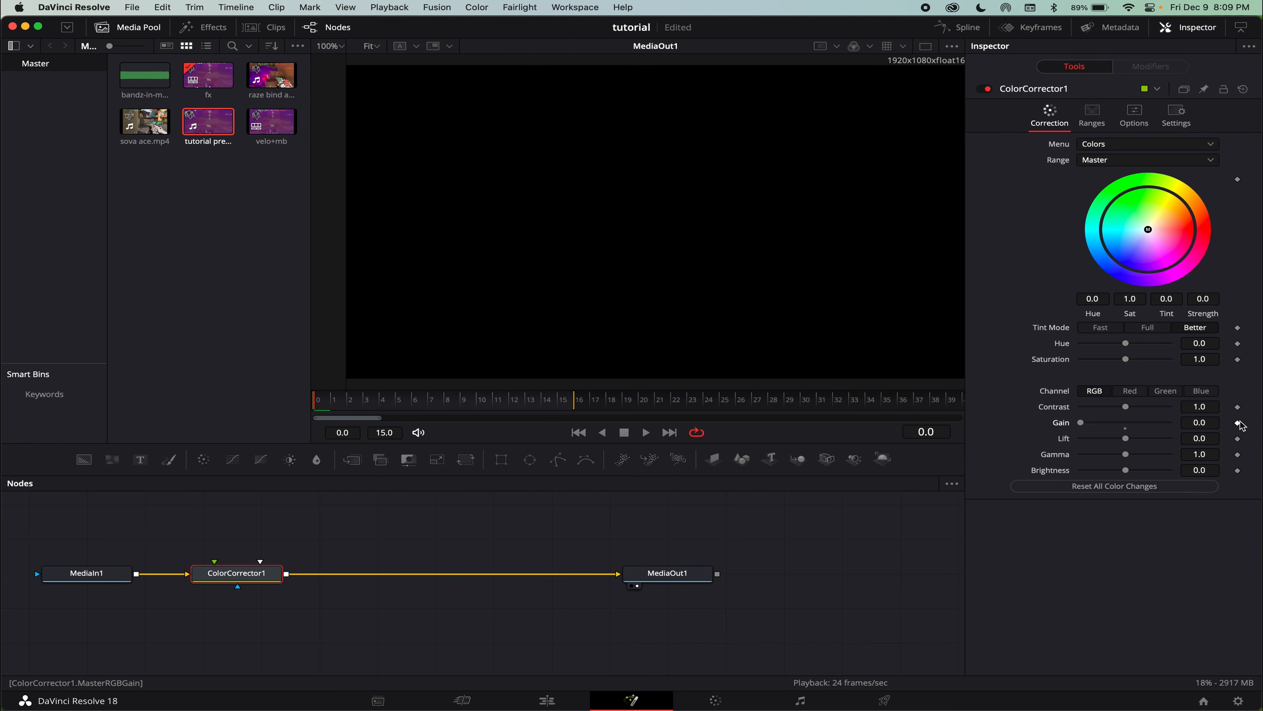
pyautogui.click(1237, 423)
pyautogui.click(459, 400)
pyautogui.click(1125, 428)
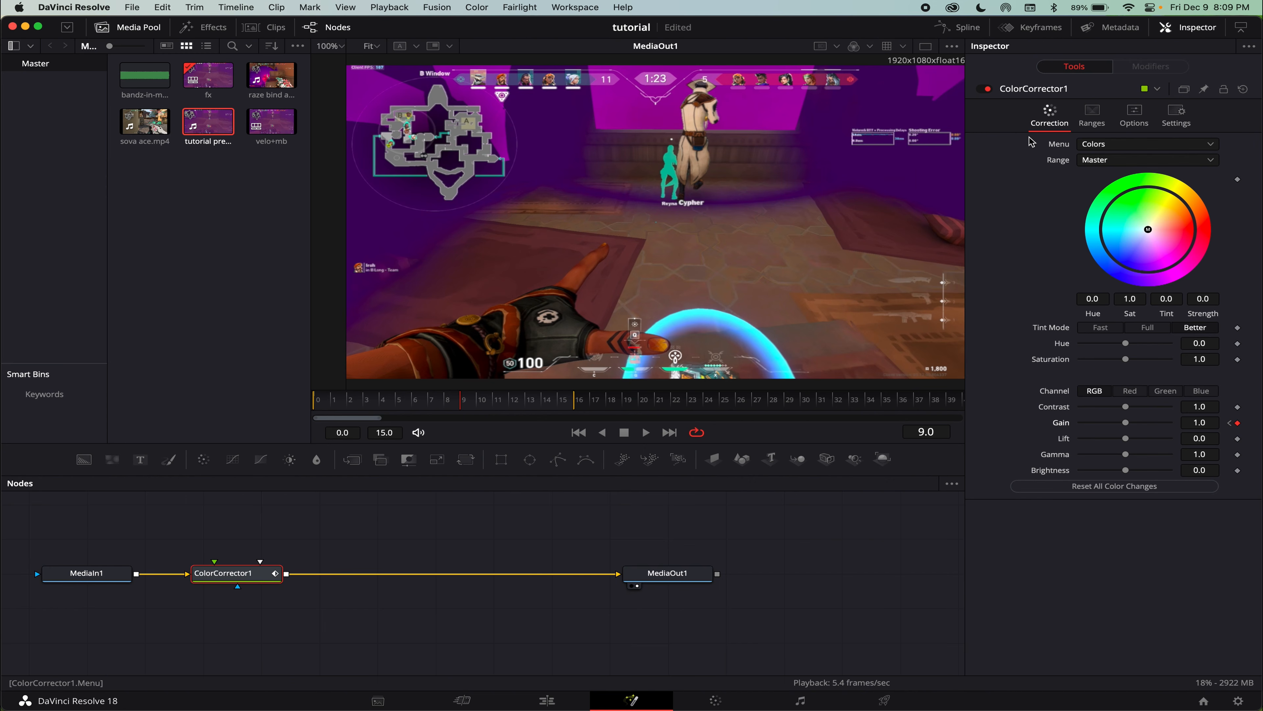
# Ease the Gain curve so it rises steeply from frame 0 and flattens toward frame 9, previewing the fade.
pyautogui.click(957, 27)
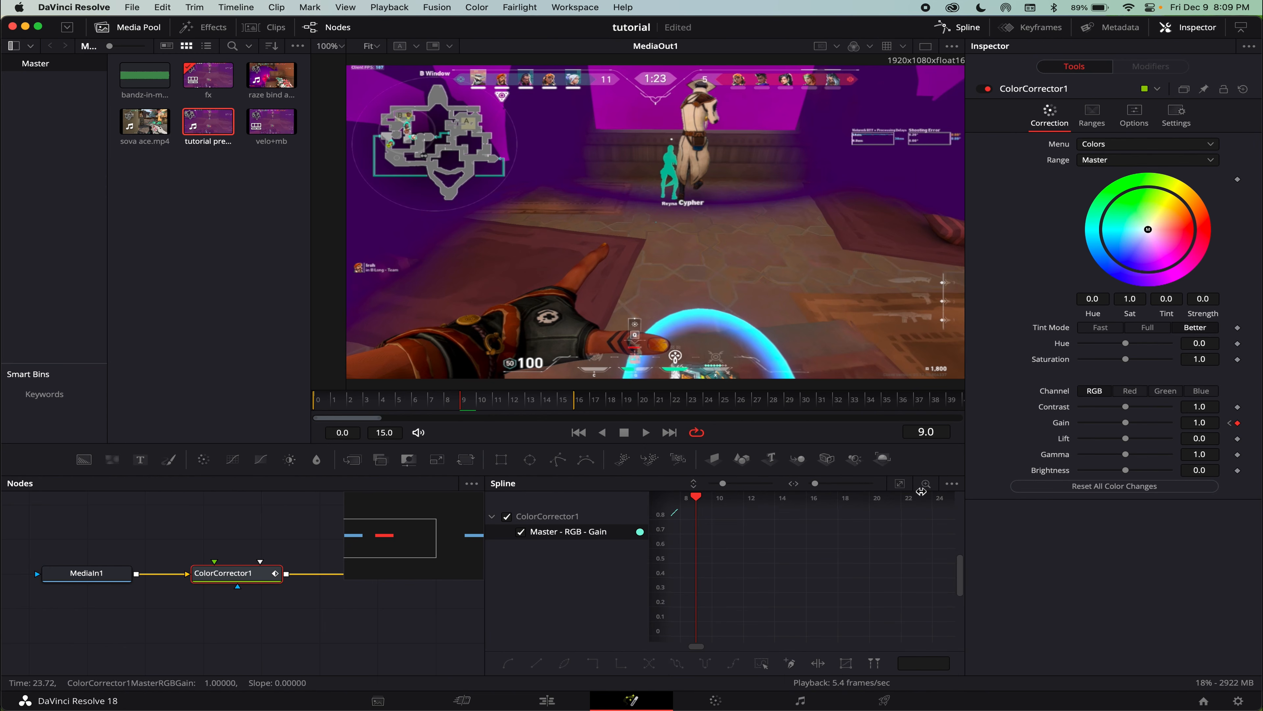
pyautogui.click(899, 483)
pyautogui.moveTo(853, 558); pyautogui.dragTo(759, 521)
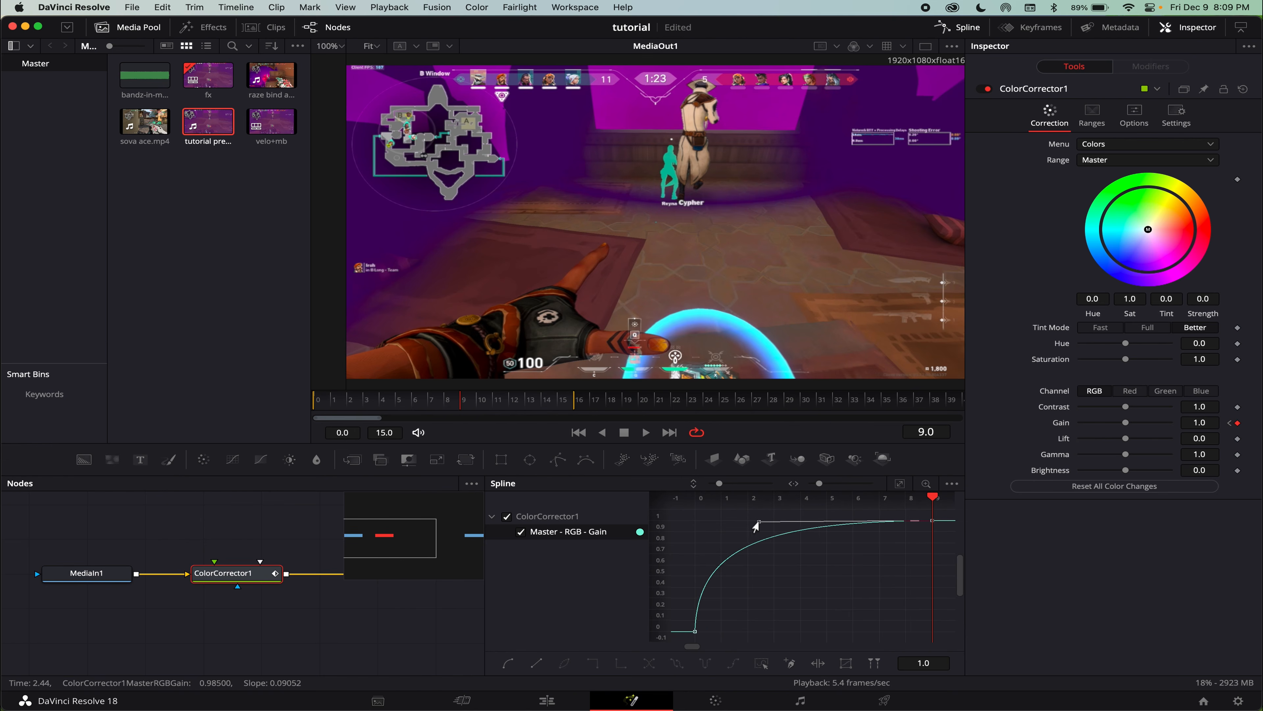
pyautogui.press('space')
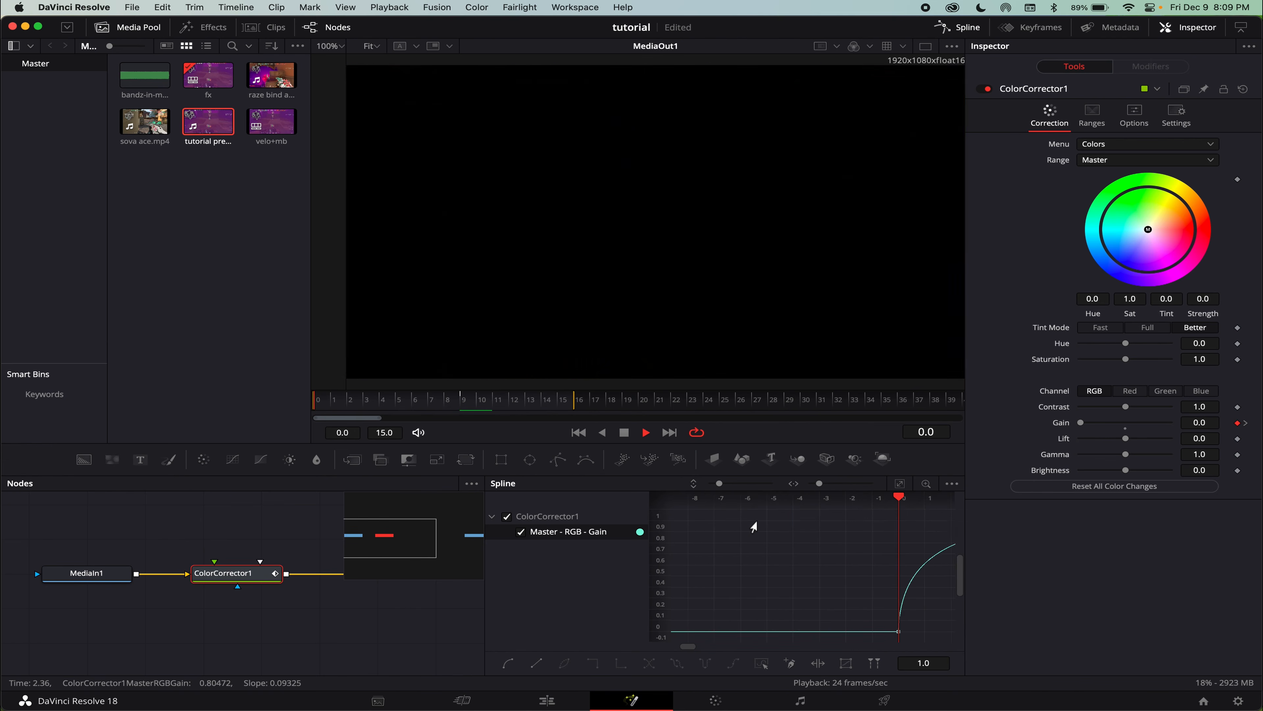
pyautogui.press('space')
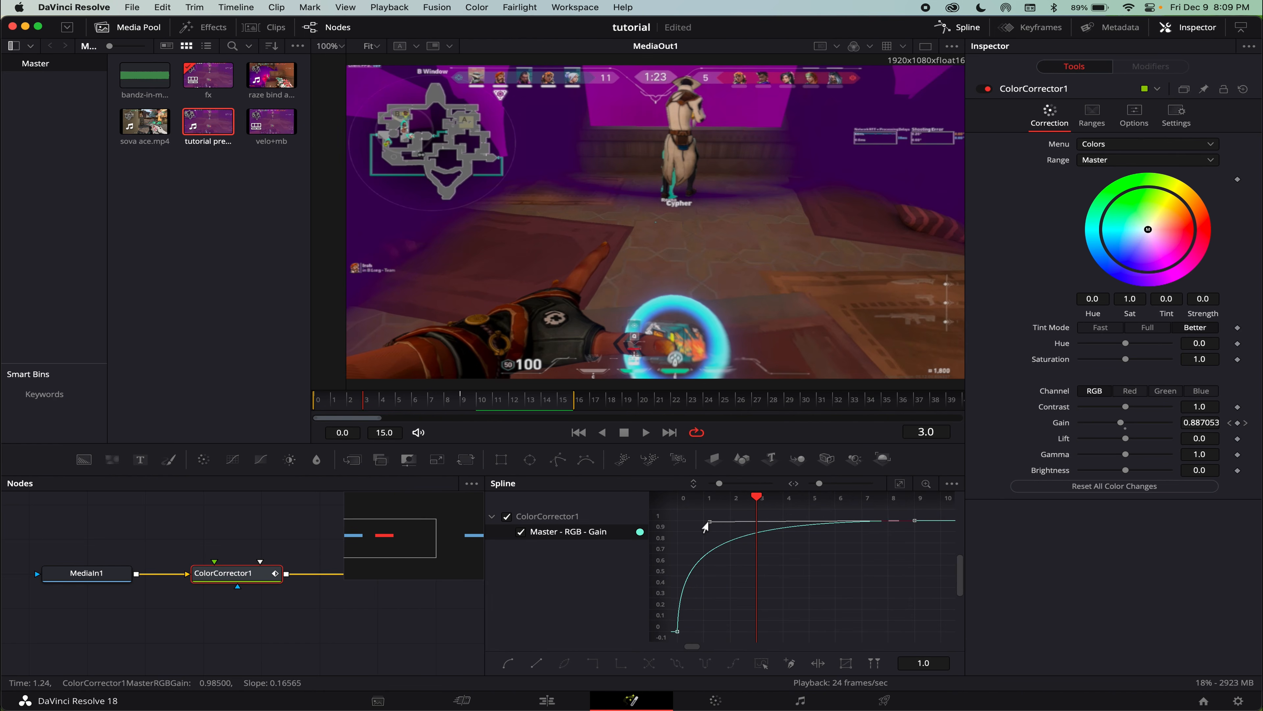
pyautogui.press('space')
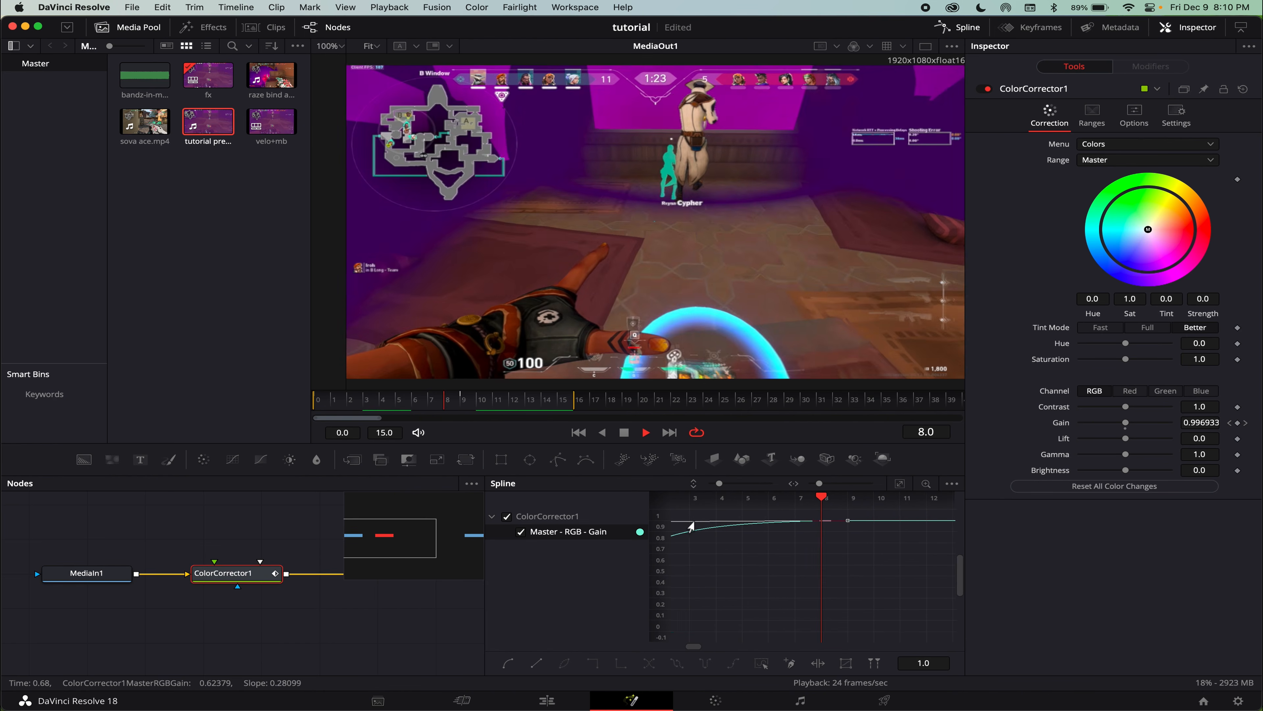
pyautogui.press('space')
pyautogui.click(958, 27)
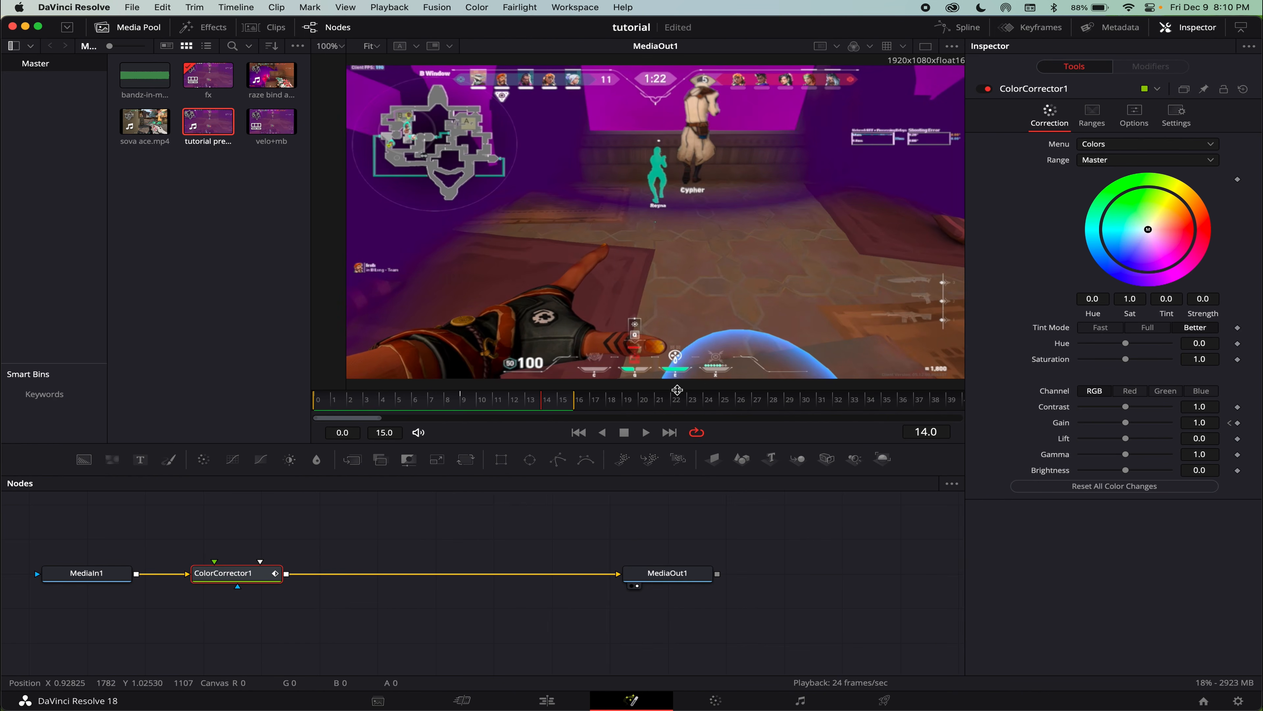
pyautogui.click(371, 607)
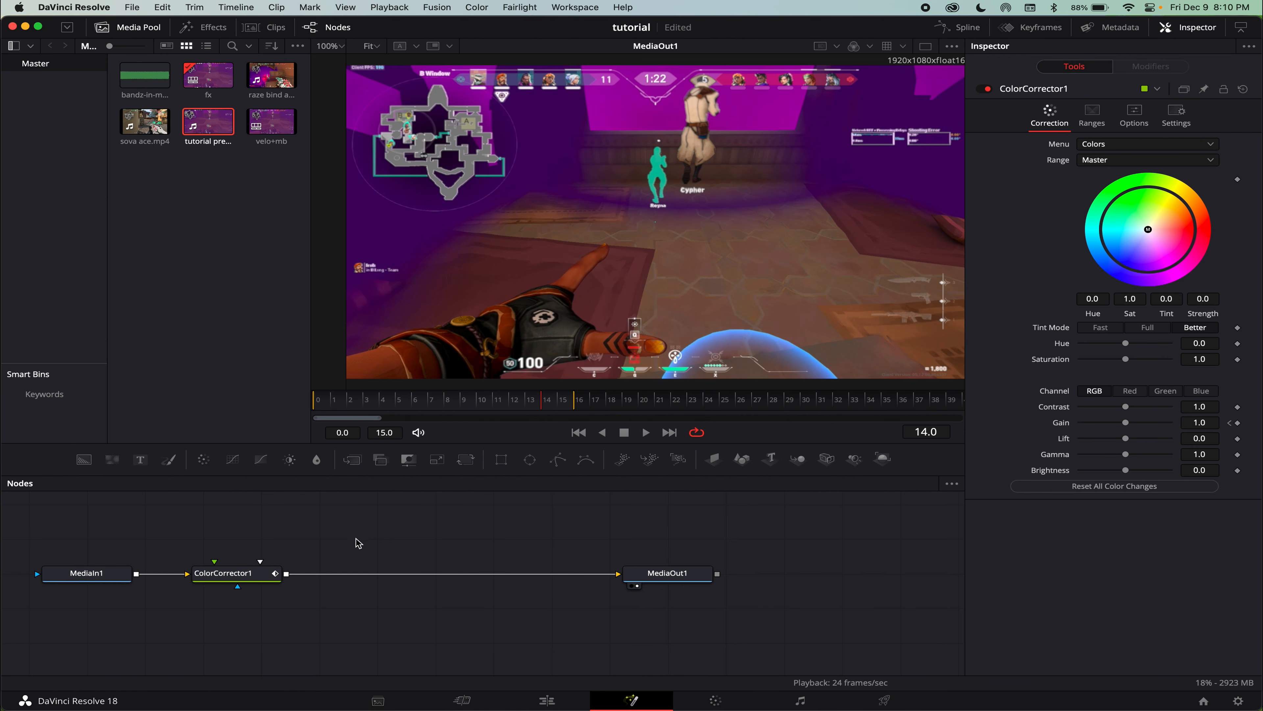
# Return to the fx timeline and look through its clips up to 01:00:04:12.
pyautogui.click(547, 700)
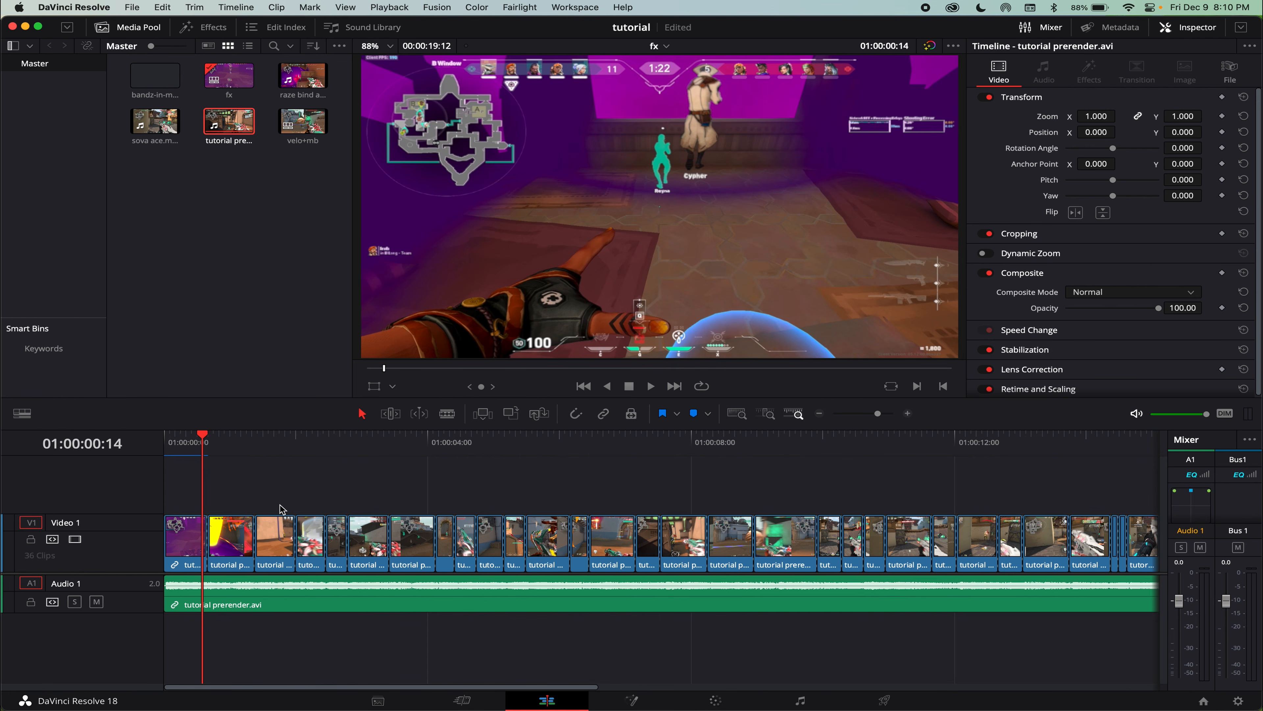
pyautogui.click(181, 443)
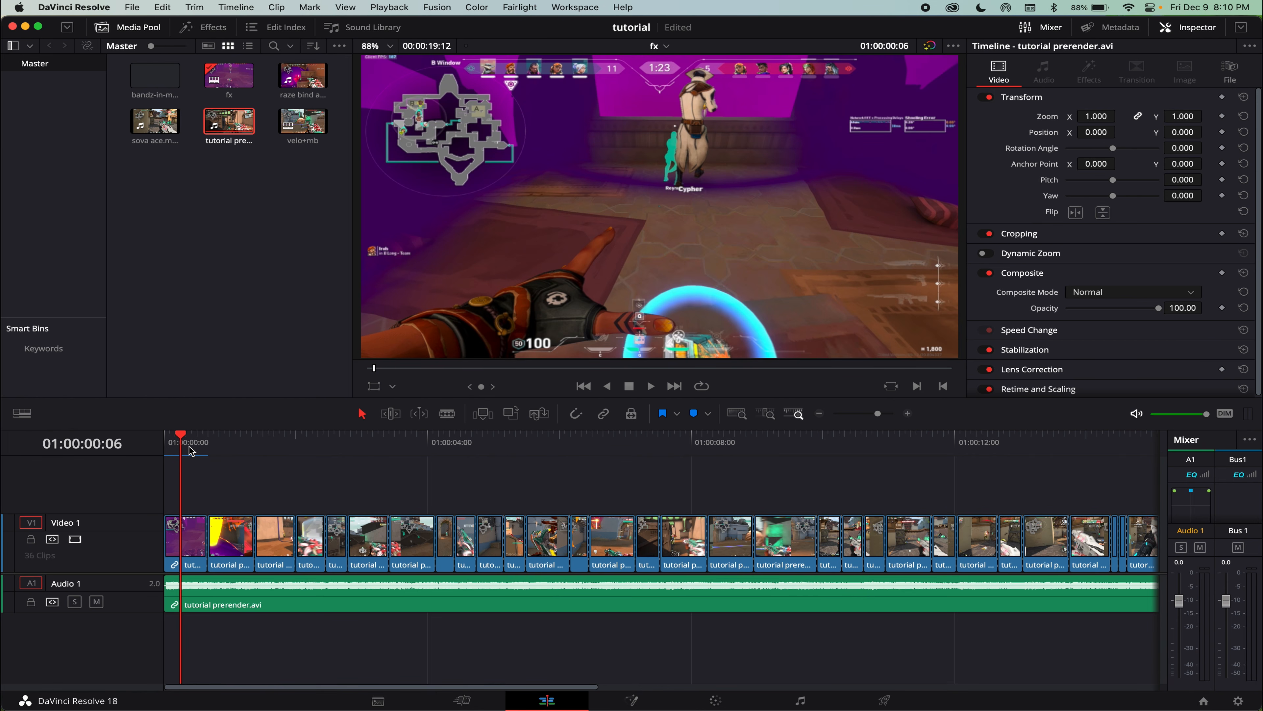
pyautogui.moveTo(260, 450); pyautogui.dragTo(460, 457)
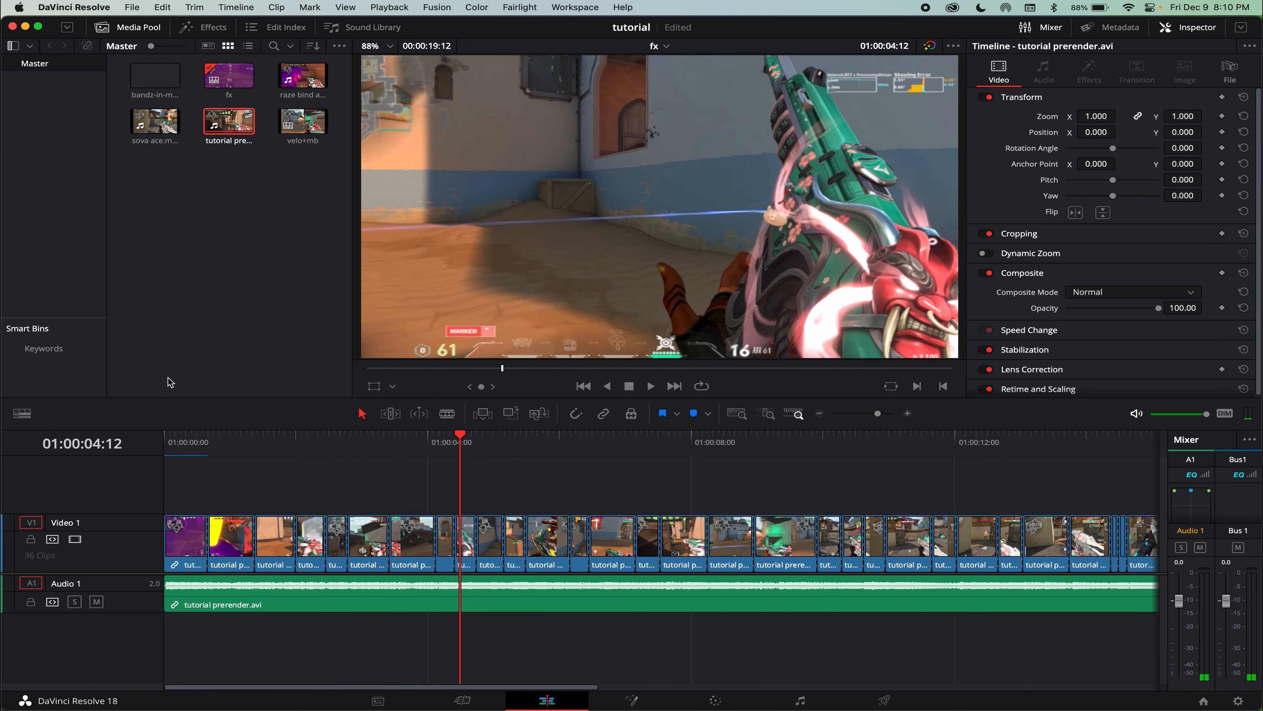
# Reopen the first clip's Fusion composition, place a Flicker Addition node after the color corrector and preview the flicker.
pyautogui.click(204, 439)
pyautogui.hotkey('shift', '5')
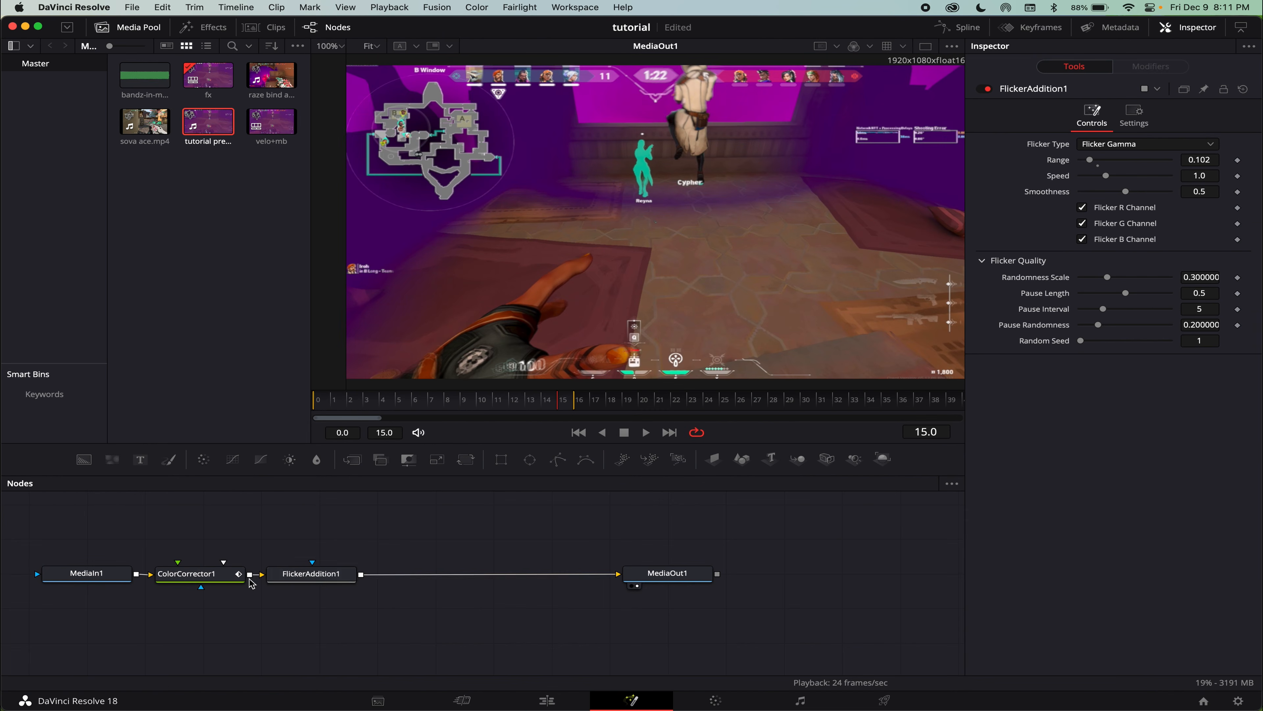
pyautogui.moveTo(309, 576)
pyautogui.mouseDown()
pyautogui.moveTo(337, 557)
pyautogui.moveTo(306, 574)
pyautogui.mouseUp()
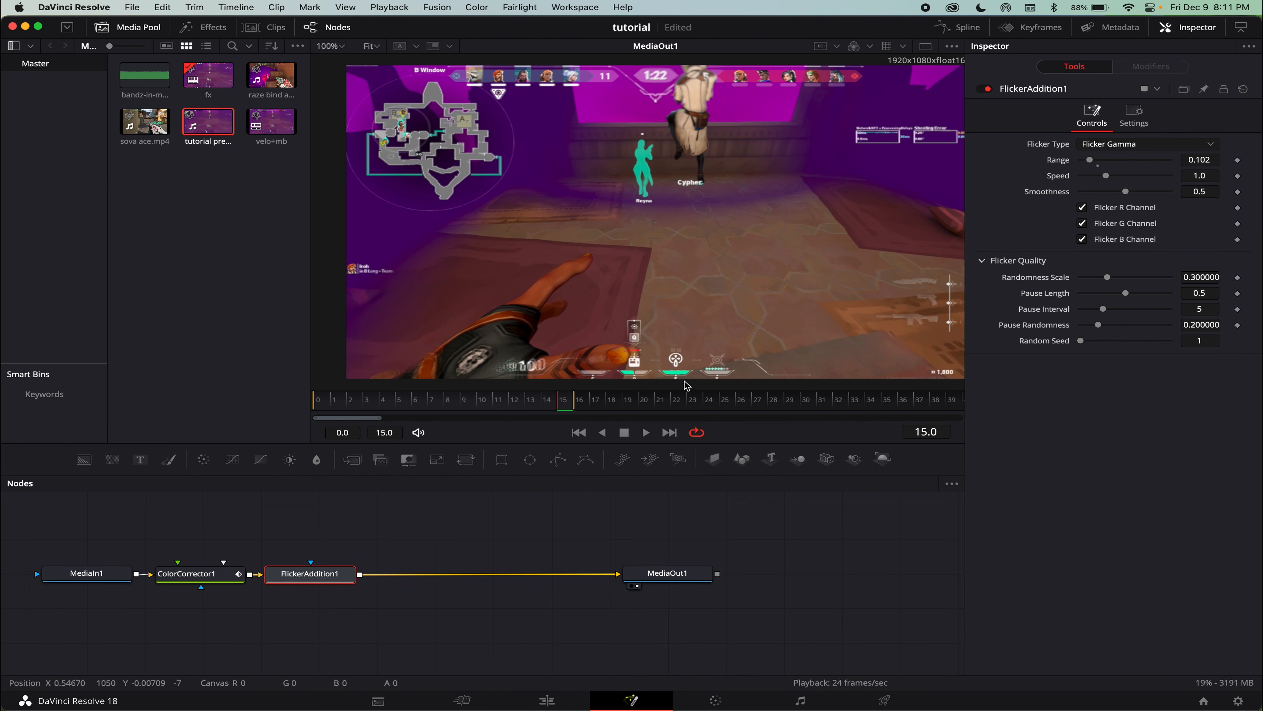
pyautogui.press('space')
pyautogui.press('space')
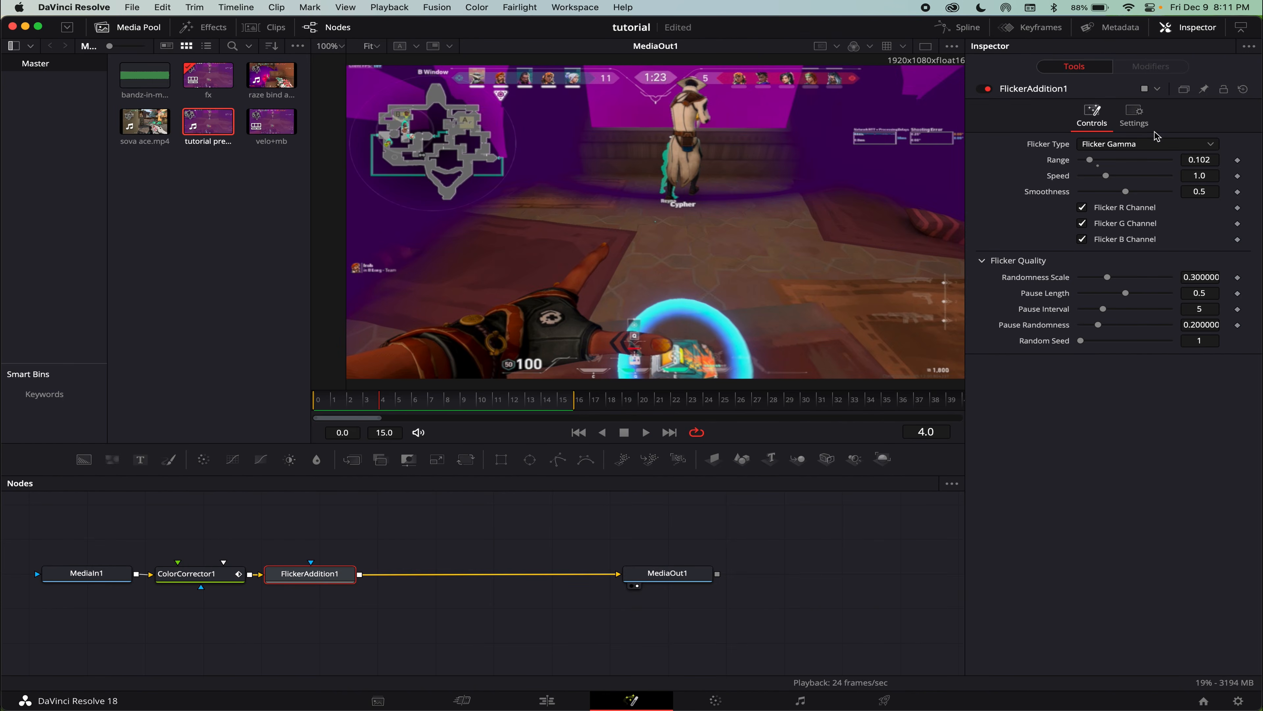
# Try a flicker range of 0.094 and a speed of 1.433, and preview the result.
pyautogui.moveTo(1090, 160)
pyautogui.mouseDown()
pyautogui.moveTo(1123, 160)
pyautogui.moveTo(1117, 175)
pyautogui.moveTo(1078, 161)
pyautogui.moveTo(1090, 161)
pyautogui.mouseUp()
pyautogui.press('space')
pyautogui.press('space')
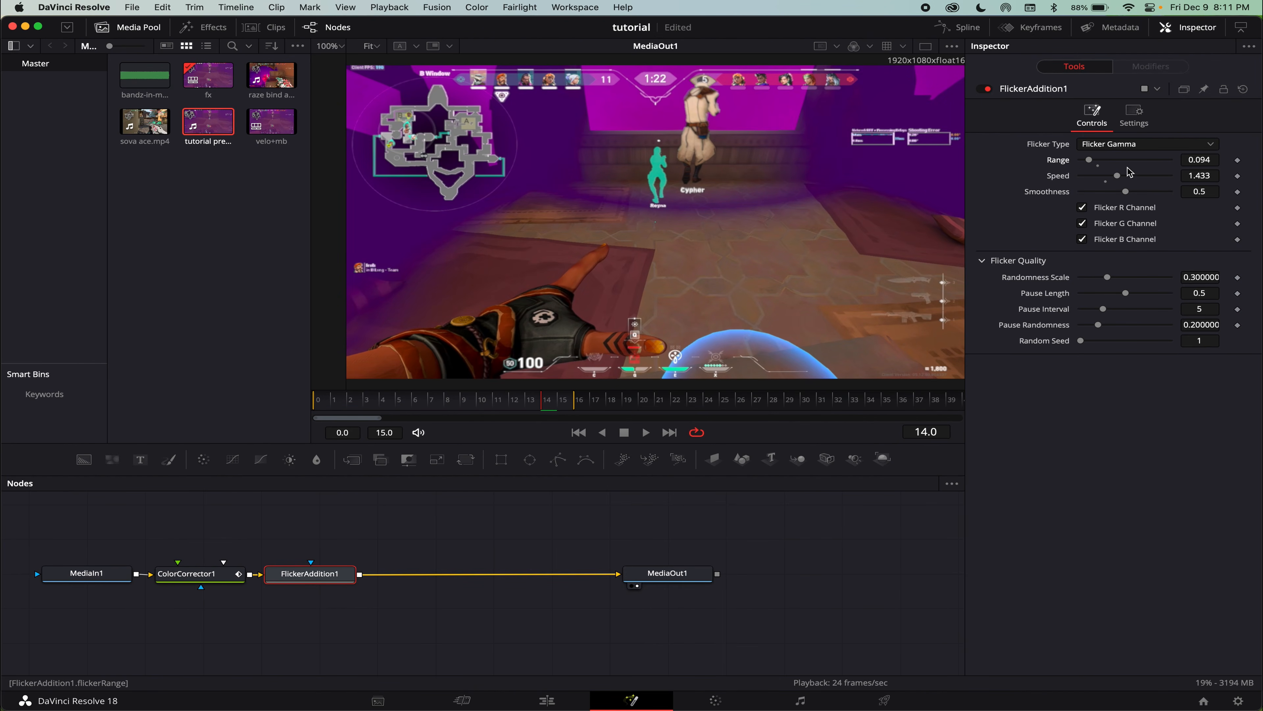
# Compare the Flicker Gain type with Flicker Gamma, raising the range to 1.0 with Flicker Gamma selected.
pyautogui.click(1115, 148)
pyautogui.click(1114, 188)
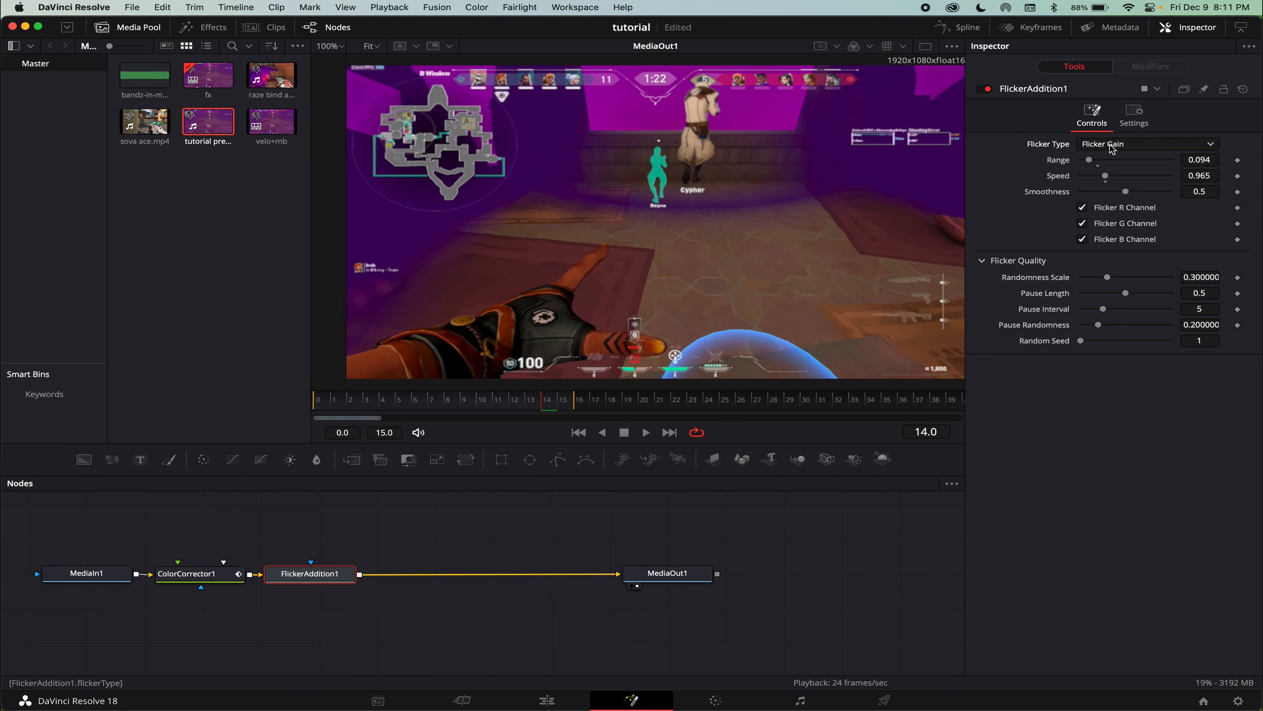
pyautogui.click(1112, 148)
pyautogui.click(1094, 174)
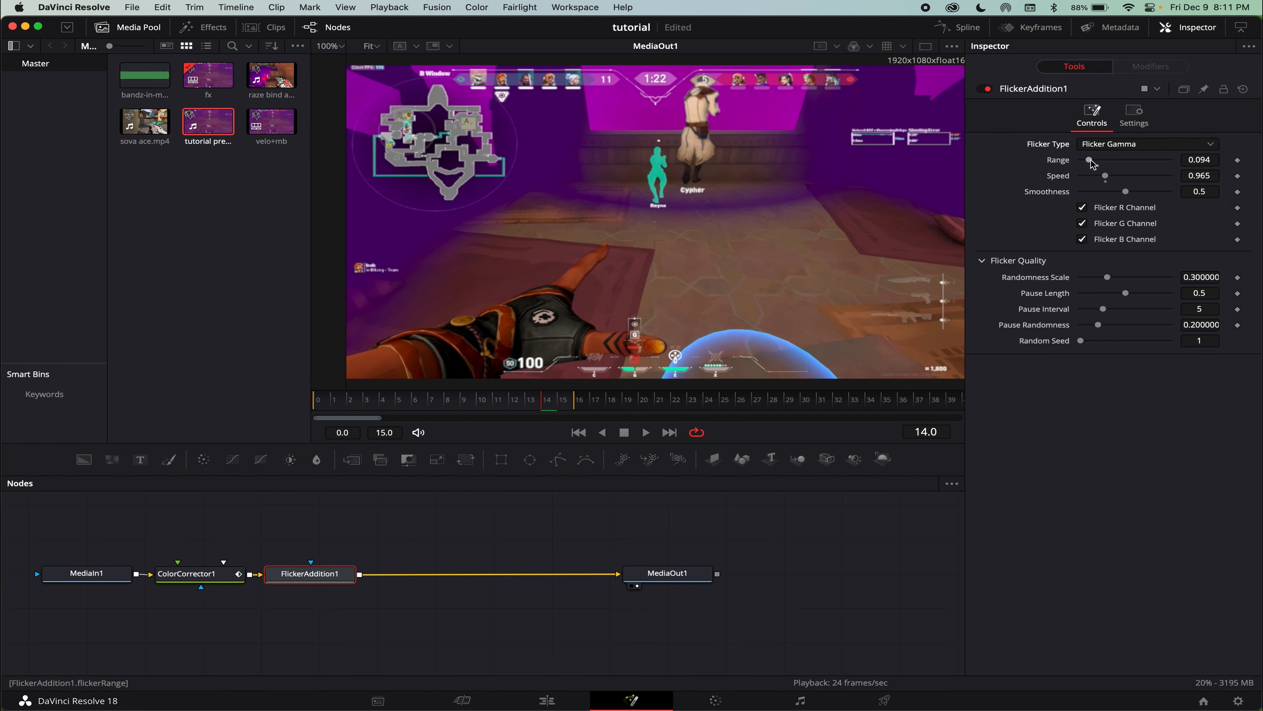
pyautogui.moveTo(1092, 163); pyautogui.dragTo(1183, 173)
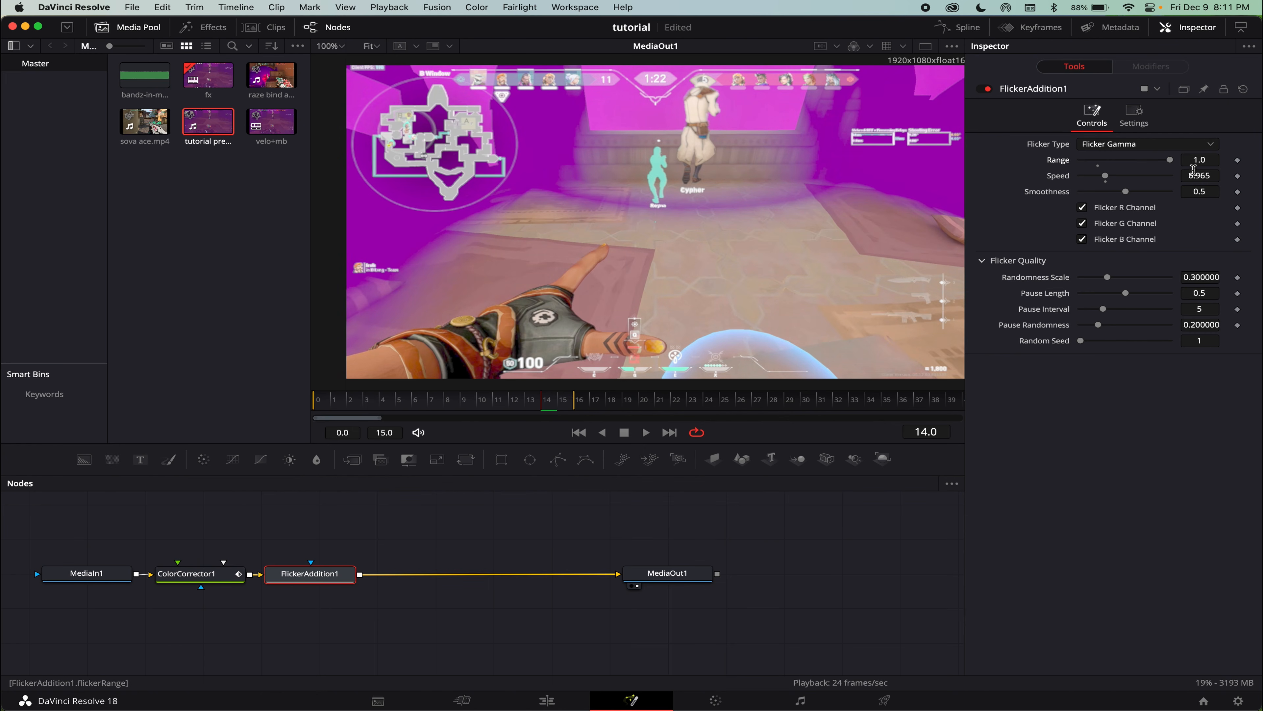
# Set the flicker type to Flicker Gain, with a range of 0.126 and a speed of 1.764.
pyautogui.click(1141, 145)
pyautogui.click(1125, 189)
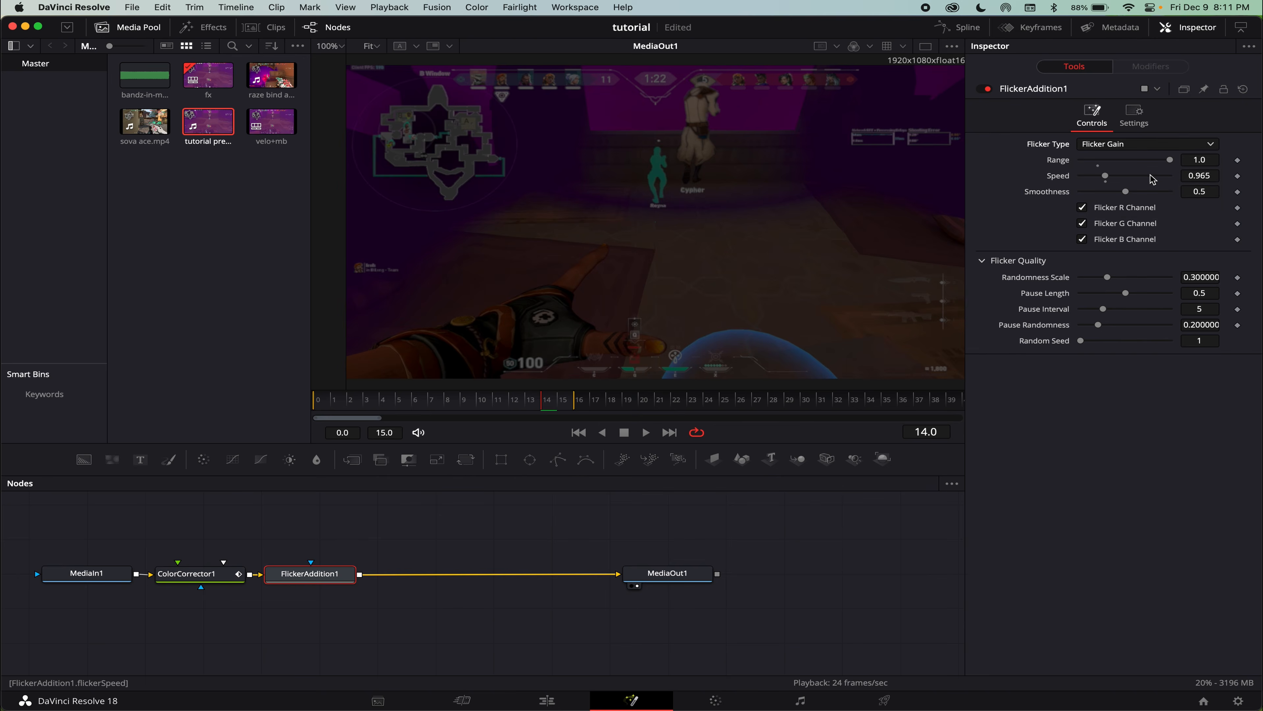
pyautogui.moveTo(1170, 160); pyautogui.dragTo(1120, 161)
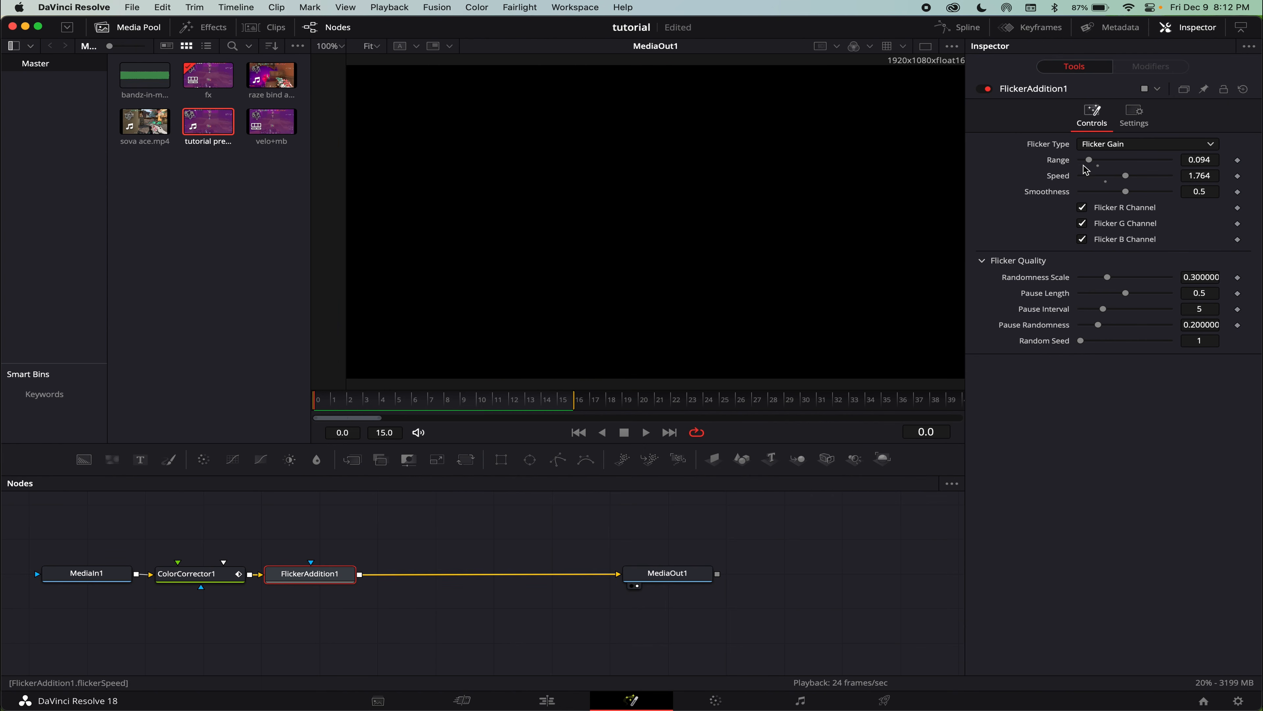
pyautogui.moveTo(1086, 163)
pyautogui.mouseDown()
pyautogui.moveTo(1101, 164)
pyautogui.moveTo(1087, 165)
pyautogui.mouseUp()
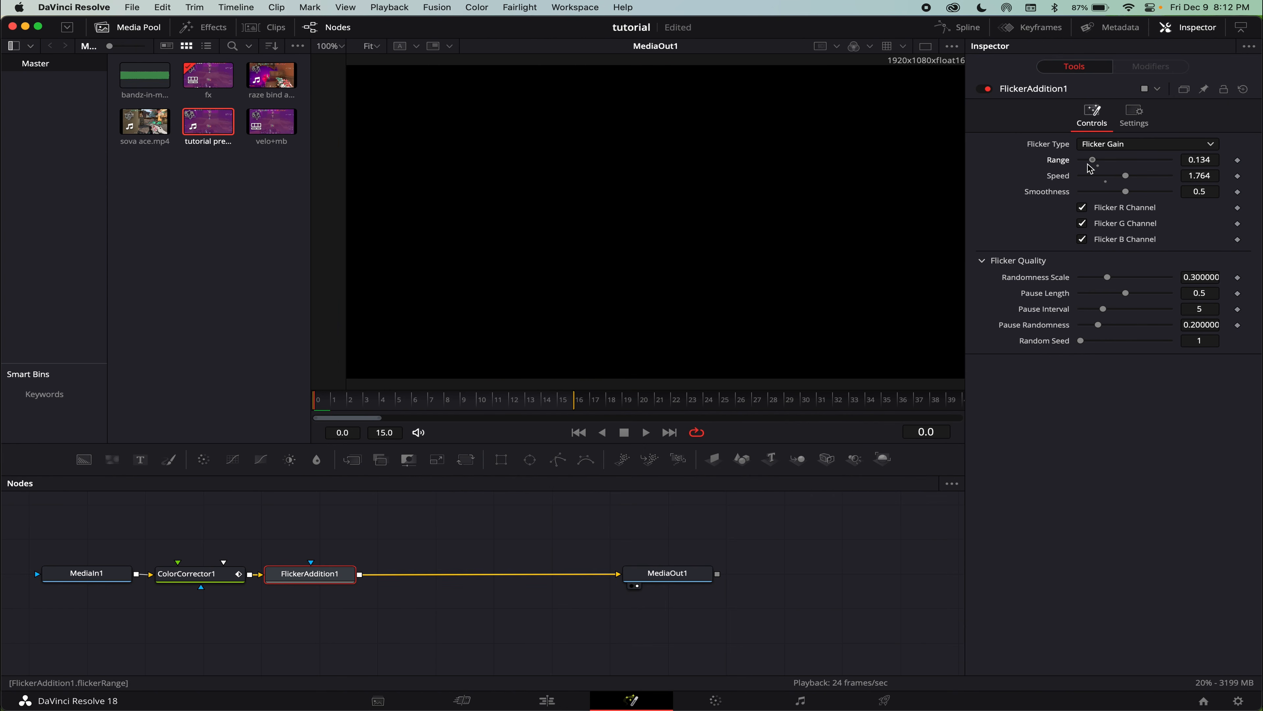
# Insert an Invert Color node after the Flicker Addition node.
pyautogui.click(357, 559)
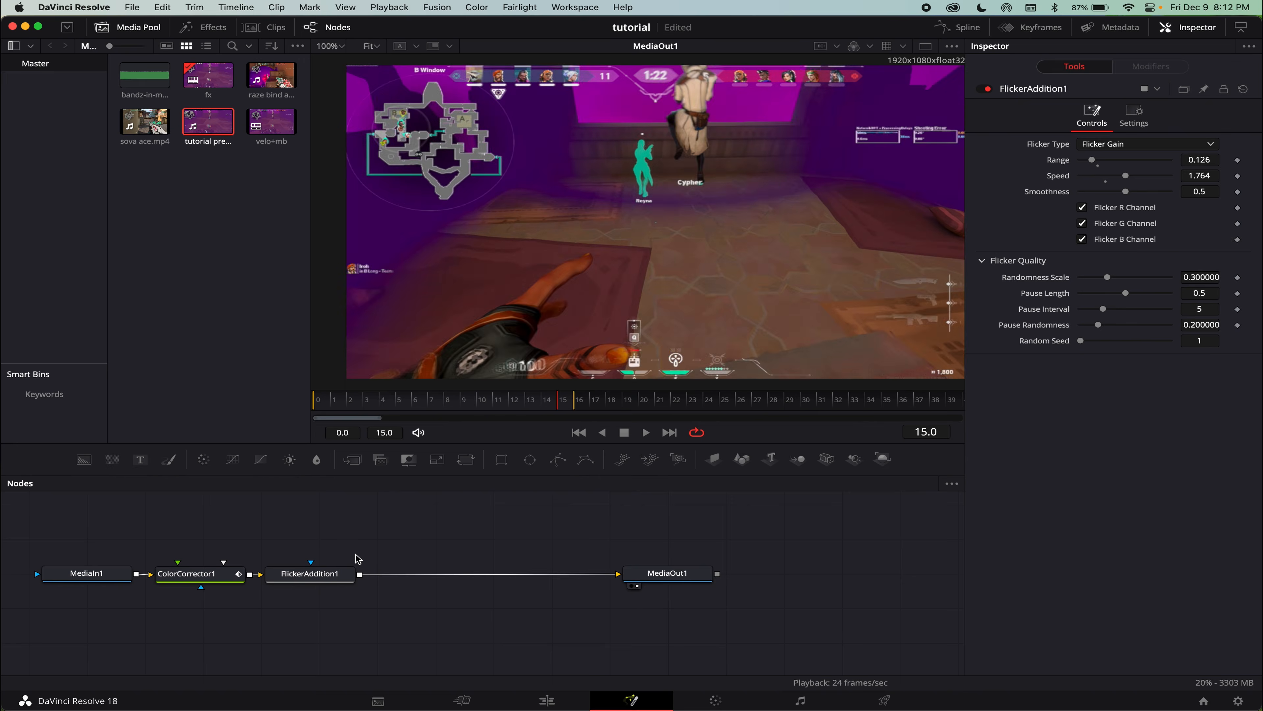
pyautogui.click(348, 574)
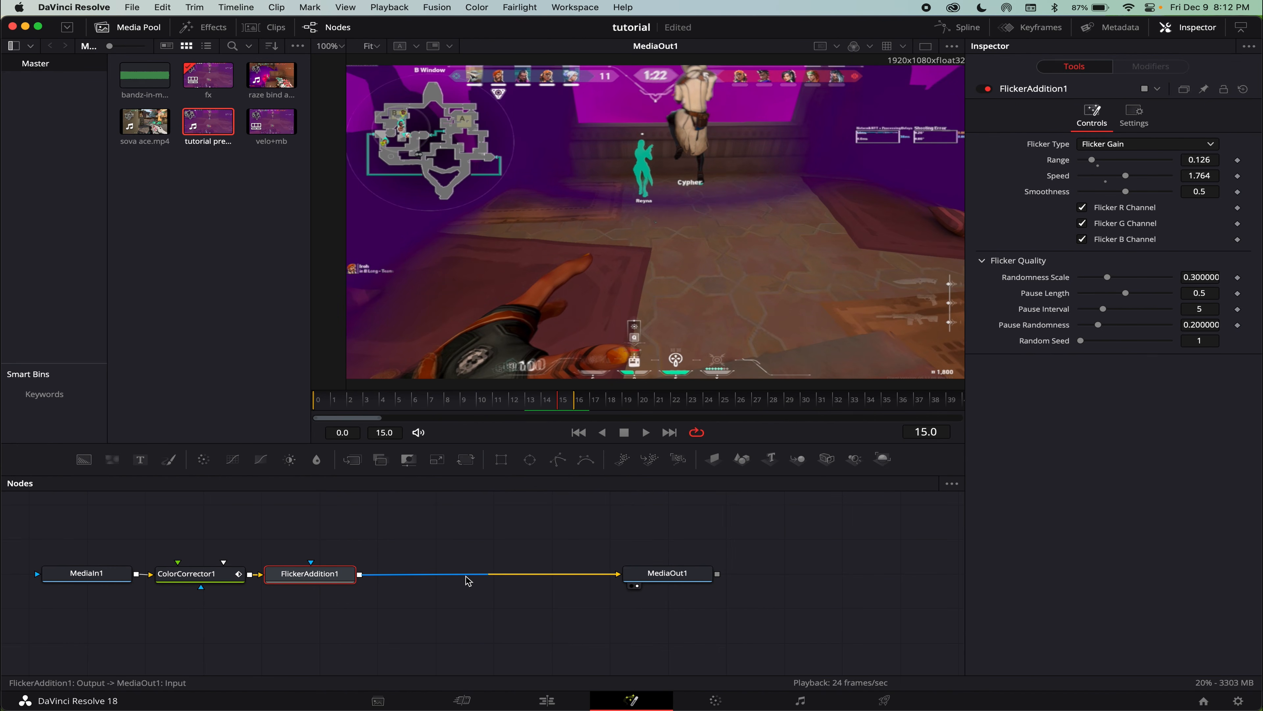
pyautogui.hotkey('shift', 'space')
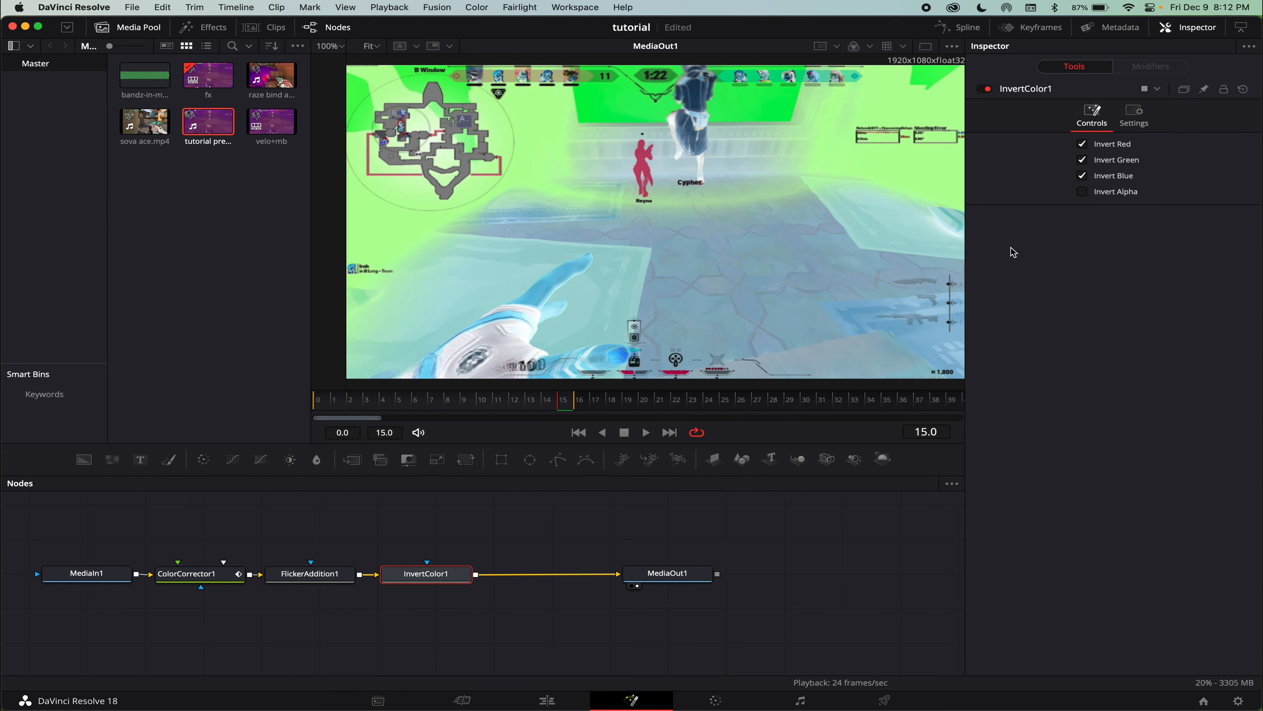
# Keyframe the Invert Color blend at 0.0 on frame 14 and 1.0 on frame 15, and show its spline.
pyautogui.click(1134, 115)
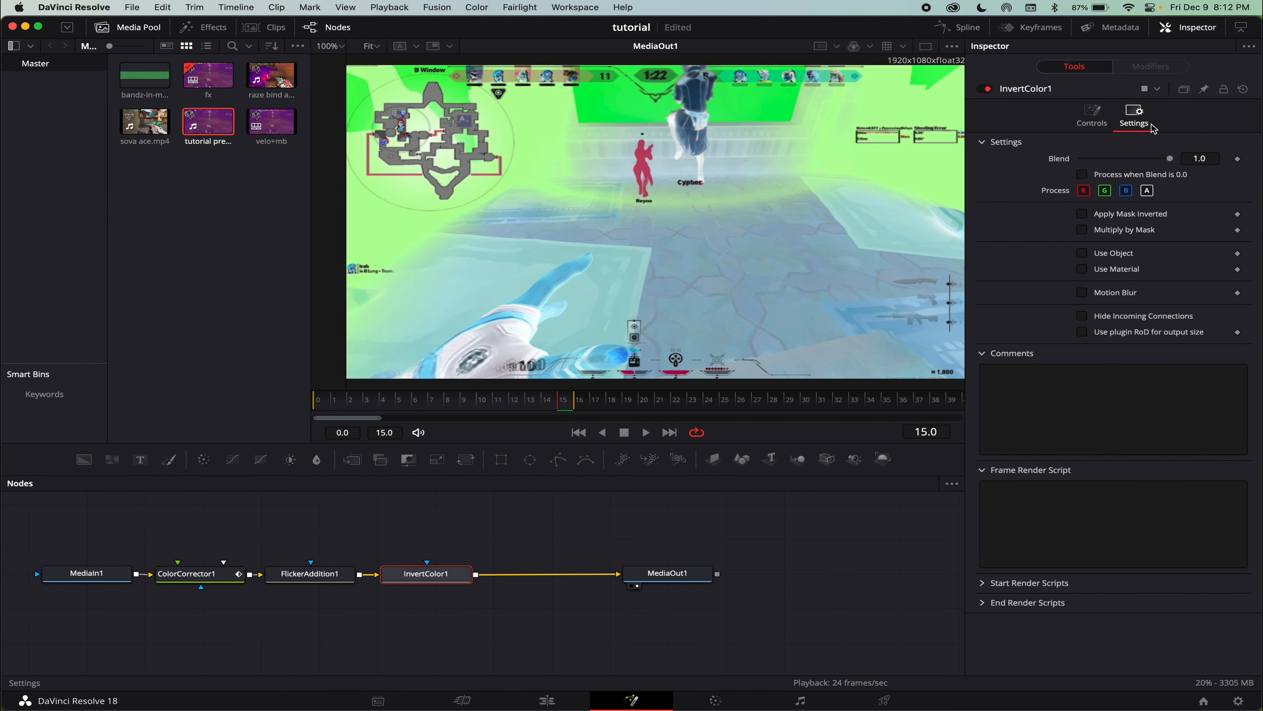
pyautogui.moveTo(1170, 159); pyautogui.dragTo(1080, 159)
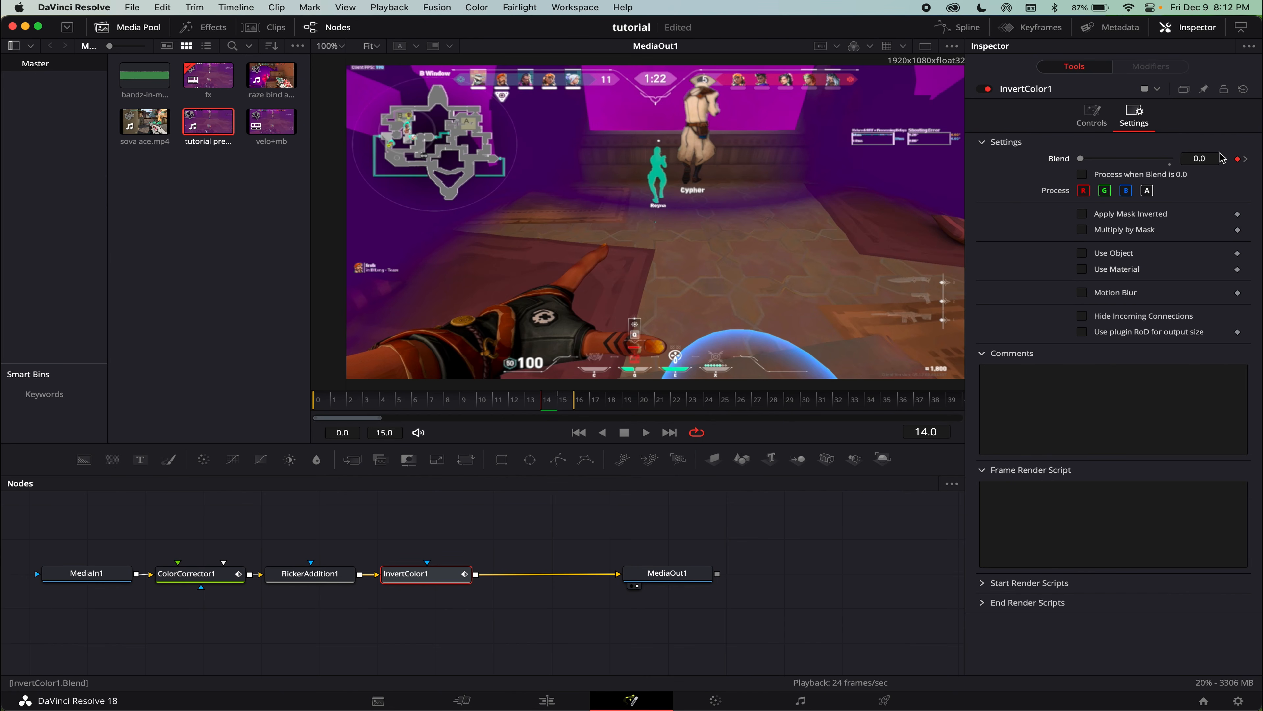
pyautogui.moveTo(547, 406)
pyautogui.mouseDown()
pyautogui.moveTo(563, 405)
pyautogui.moveTo(546, 405)
pyautogui.mouseUp()
pyautogui.click(558, 406)
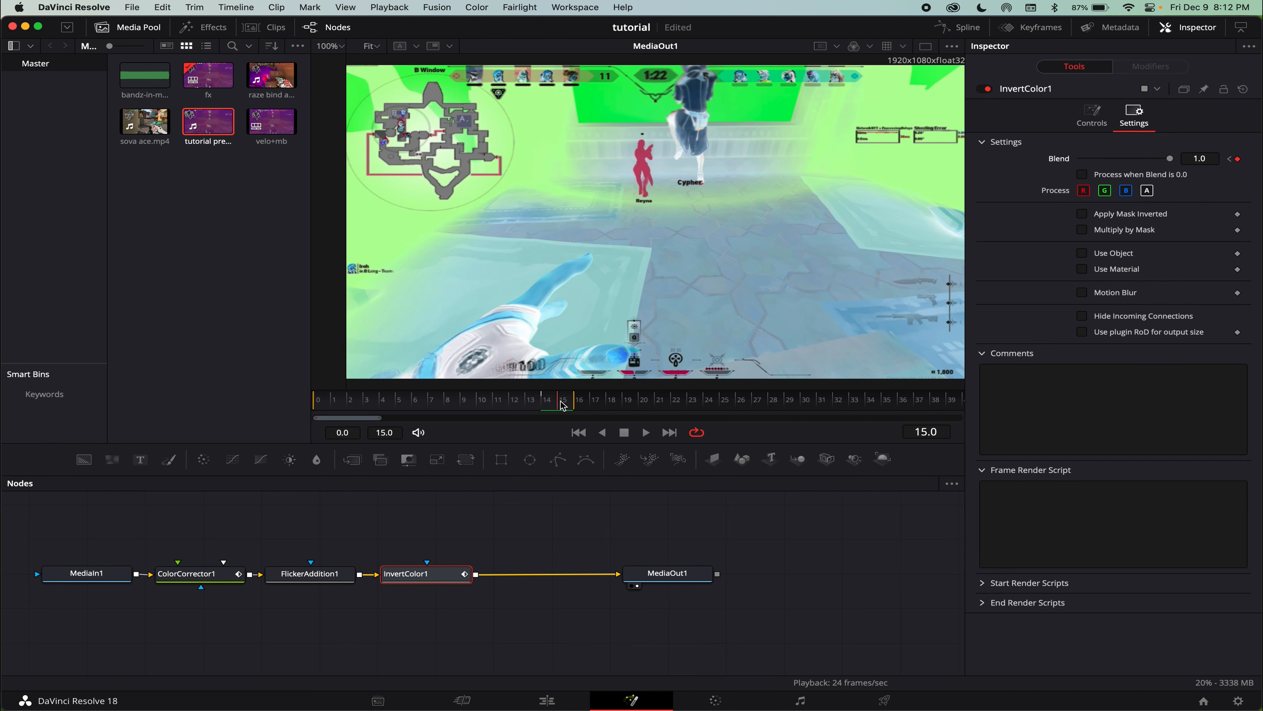
pyautogui.click(1237, 159)
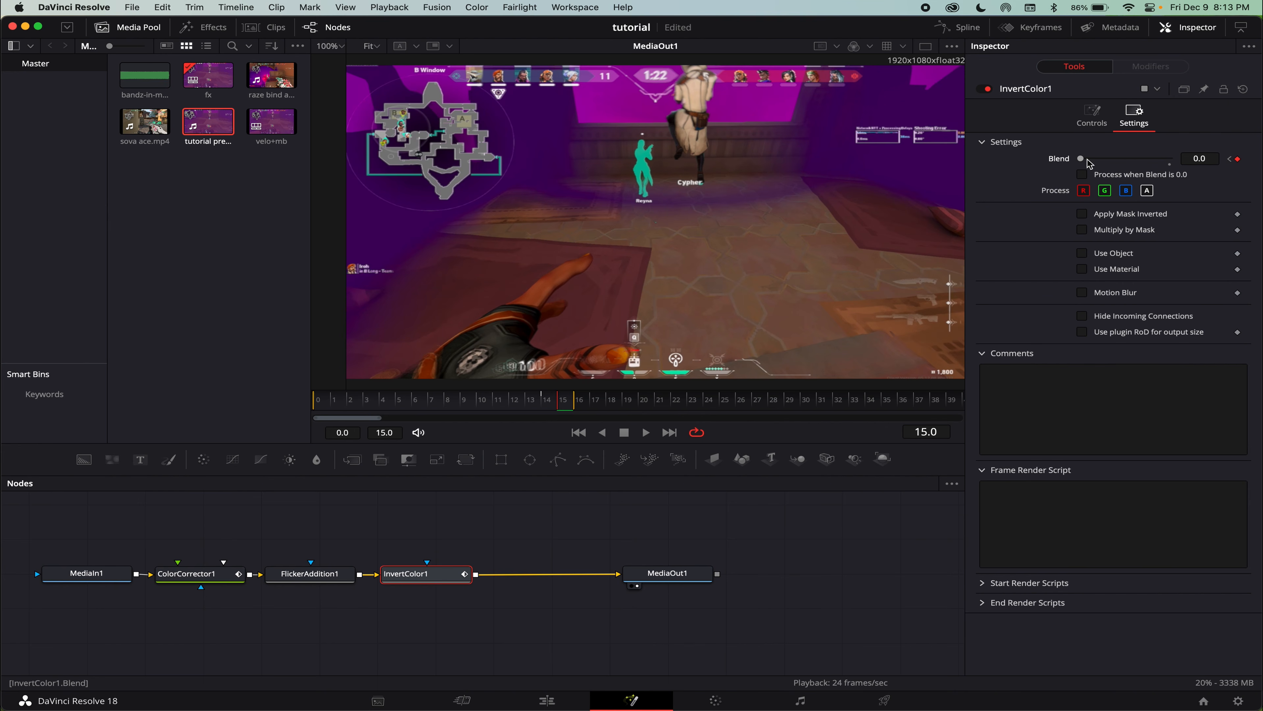
pyautogui.moveTo(1088, 163); pyautogui.dragTo(1198, 172)
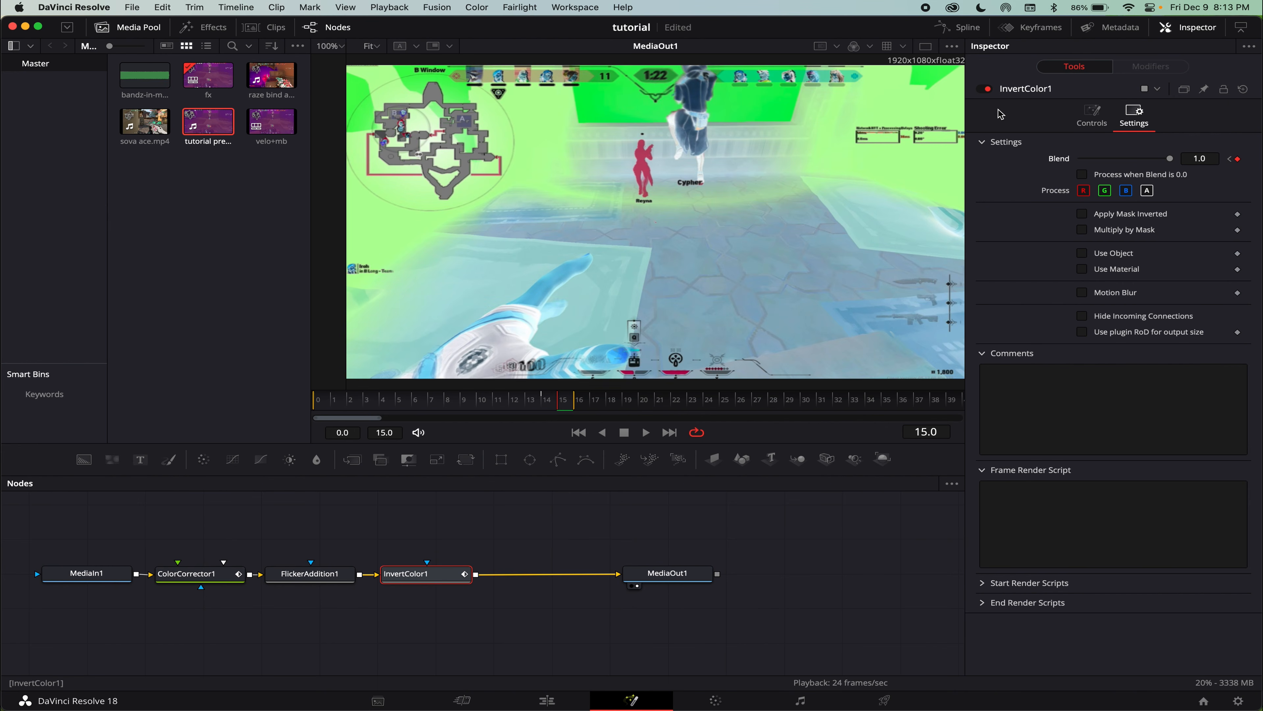
pyautogui.click(958, 27)
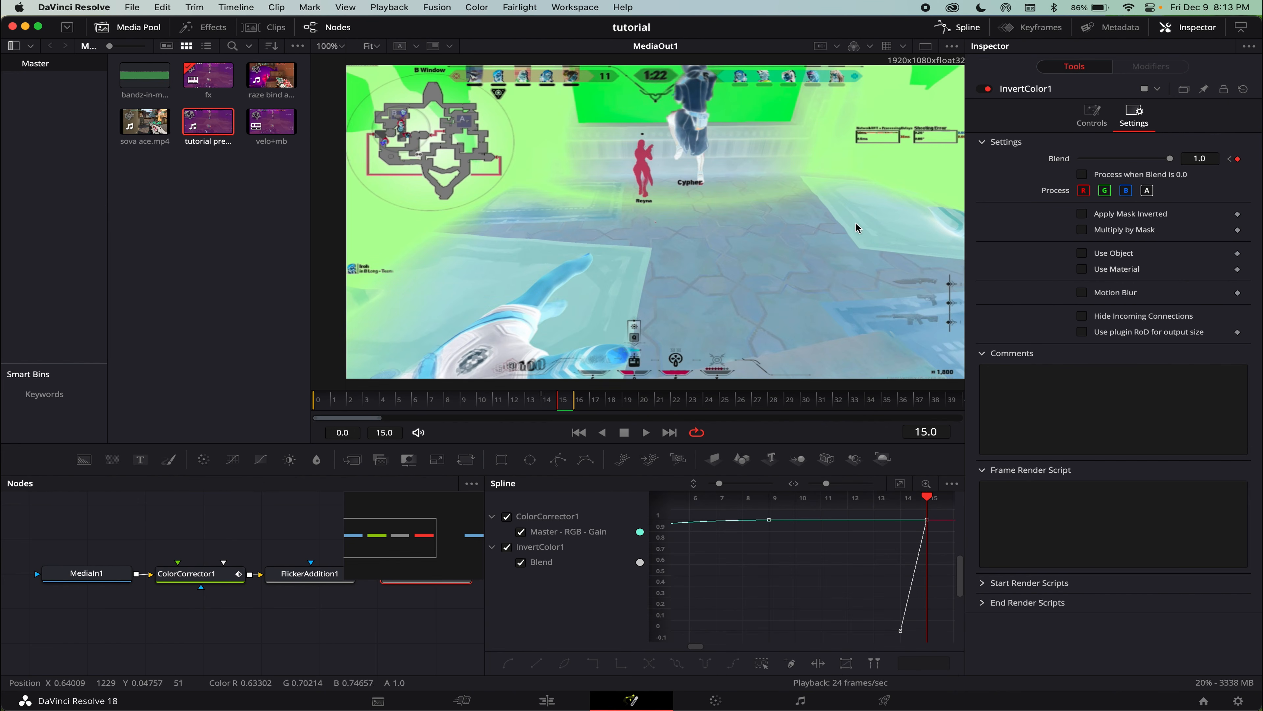
# Move the inversion one frame earlier by keyframing the Invert Color blend at 0.0 on frame 13 and 1.0 on frame 14.
pyautogui.click(547, 700)
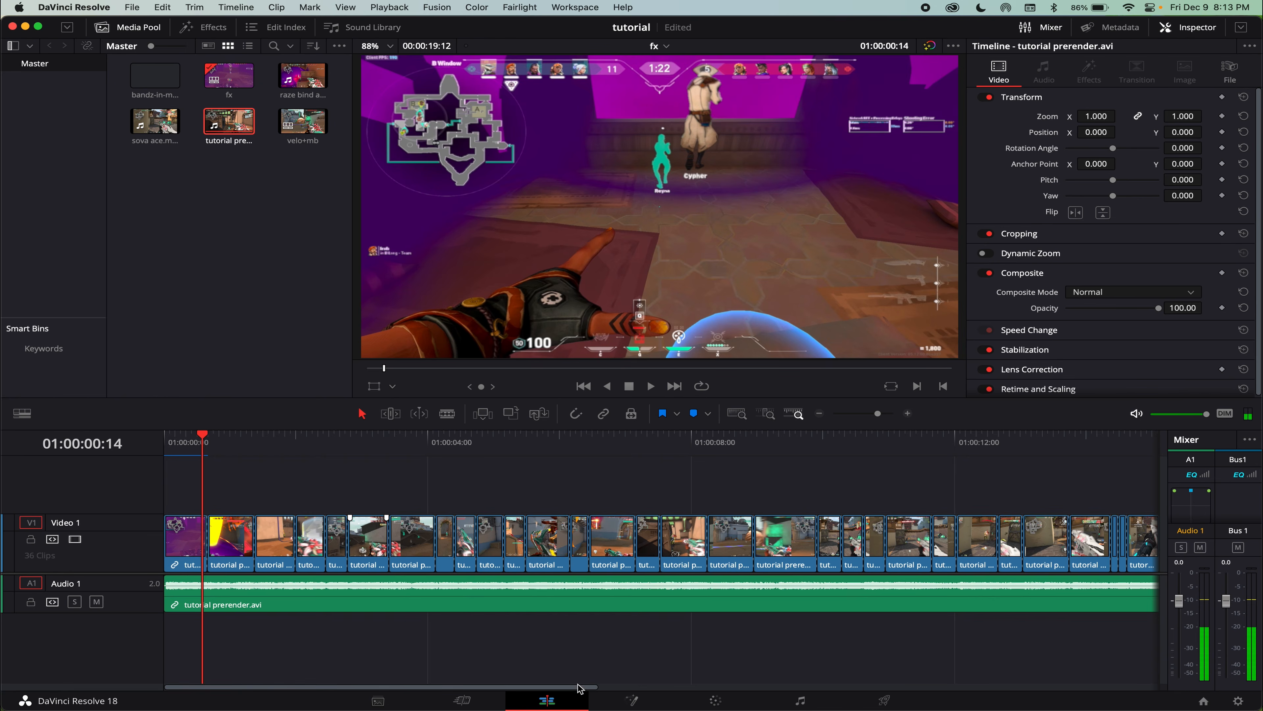
pyautogui.click(632, 700)
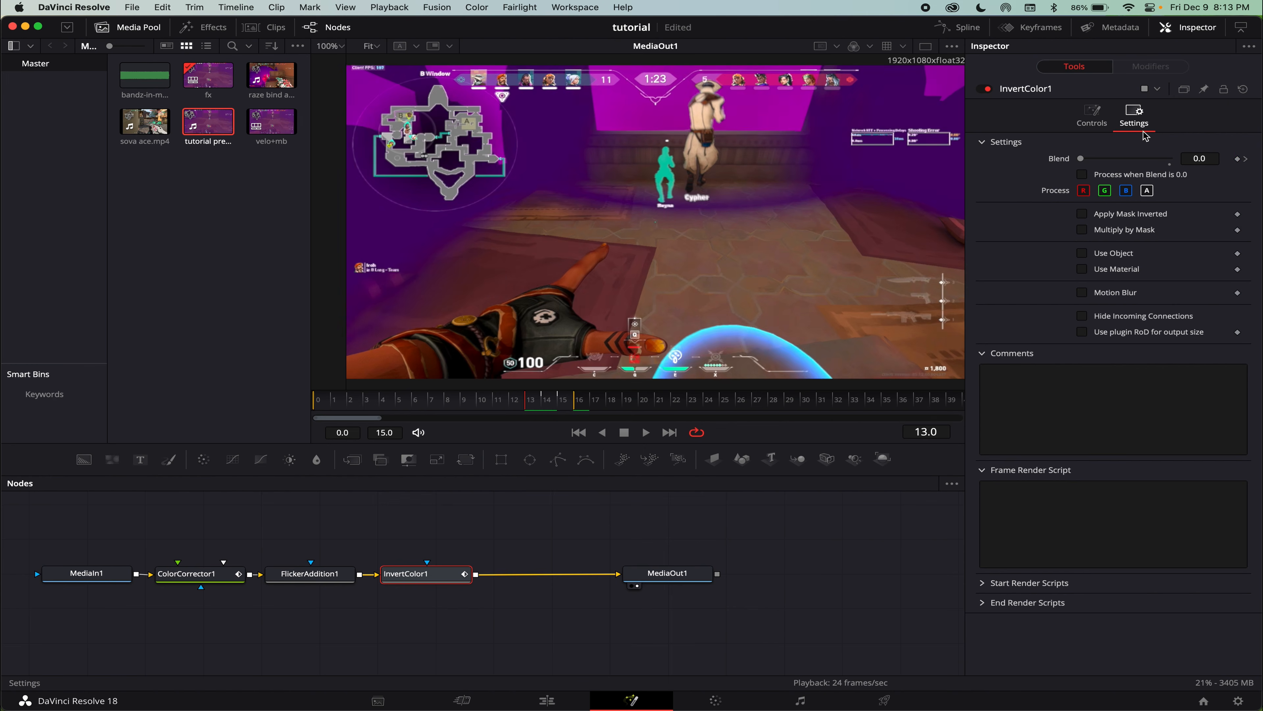
pyautogui.moveTo(1081, 158); pyautogui.dragTo(1260, 165)
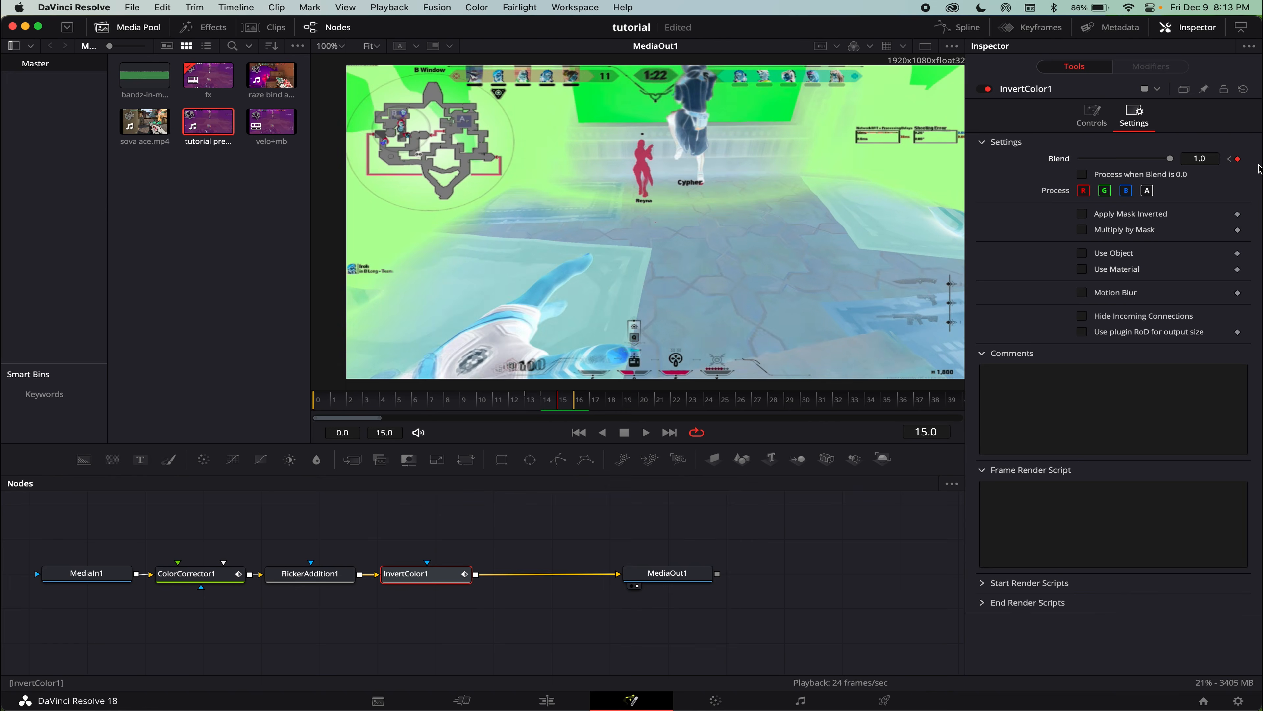
pyautogui.press('Right')
# Play the start of the fx timeline on the Edit page to review the color inversion before the first cut.
pyautogui.click(546, 700)
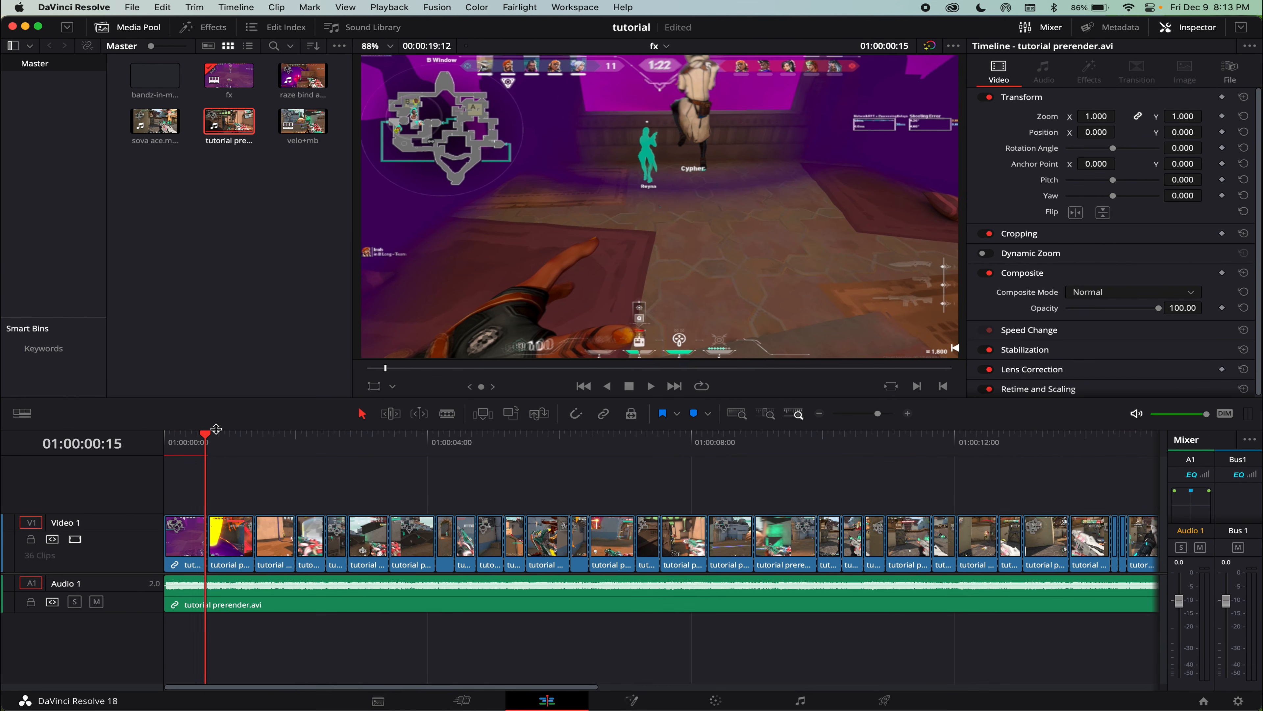
pyautogui.press('space')
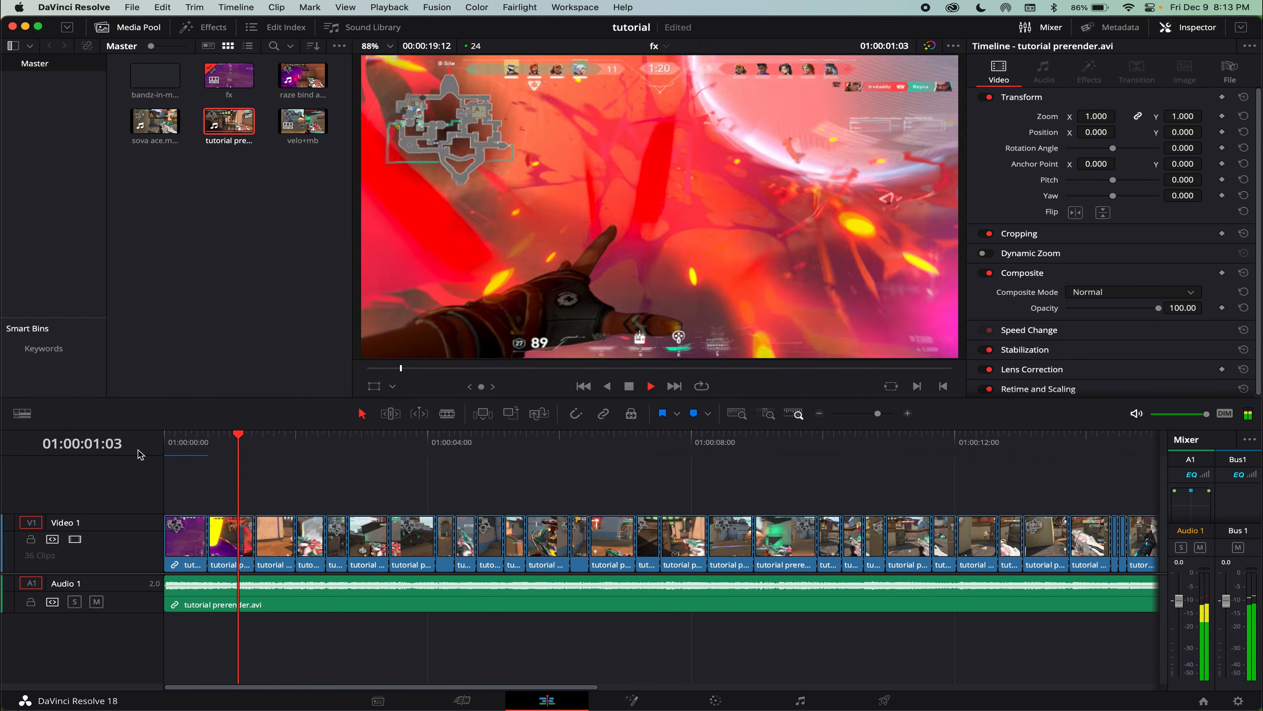
pyautogui.press('space')
pyautogui.moveTo(169, 451); pyautogui.dragTo(126, 450)
pyautogui.press('space')
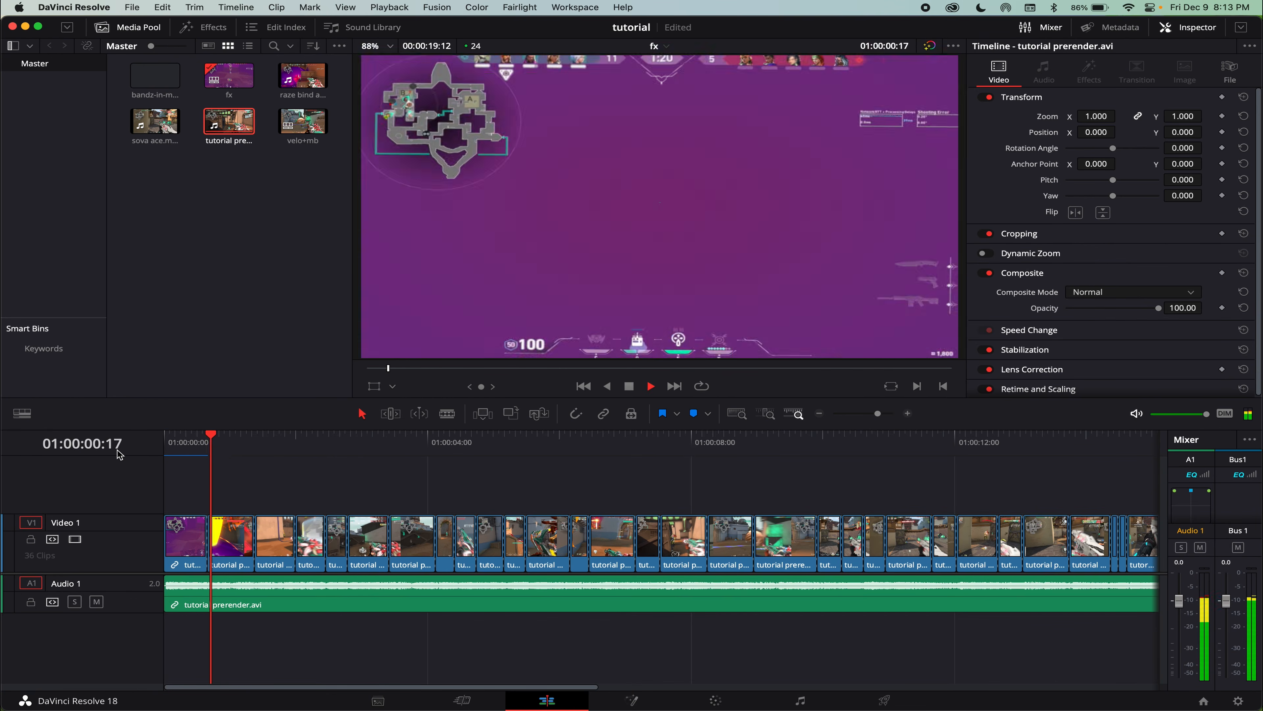
pyautogui.click(207, 450)
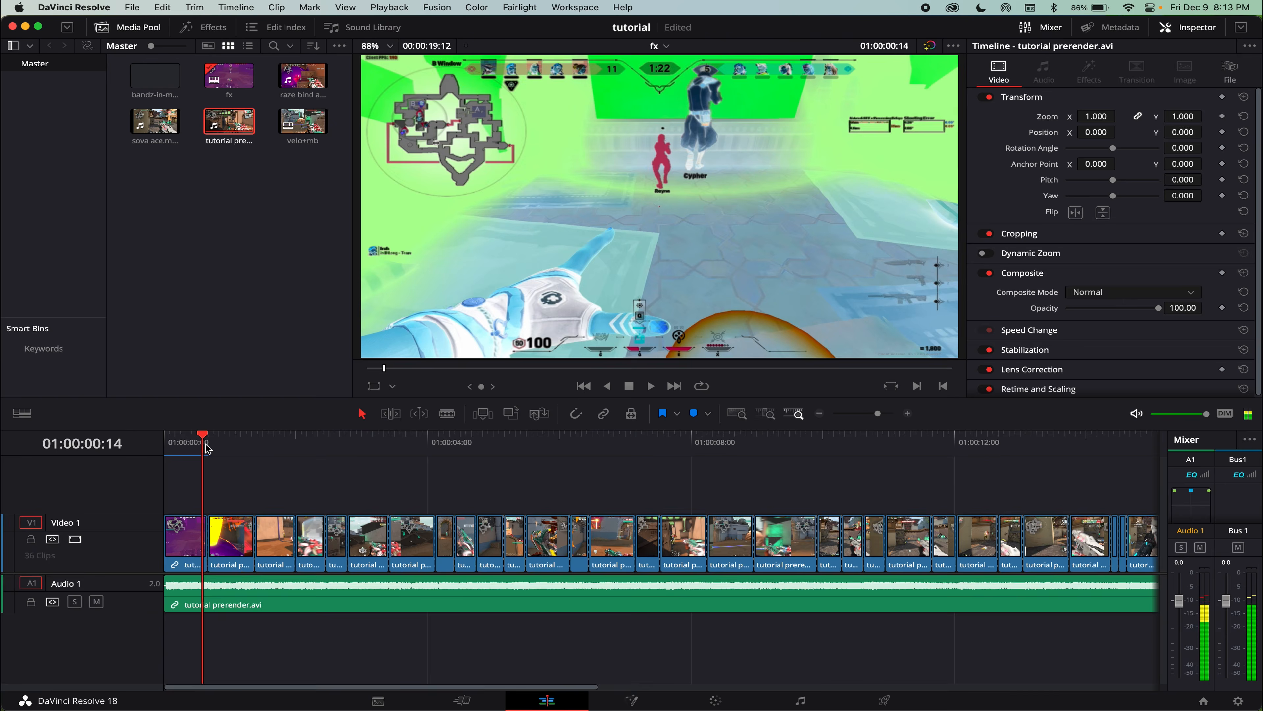
# In the second clip's Fusion composition, keyframe the Color Corrector gain at 2.02 on frame 16 and 1.0 on frame 28.
pyautogui.hotkey('shift', '5')
pyautogui.click(232, 463)
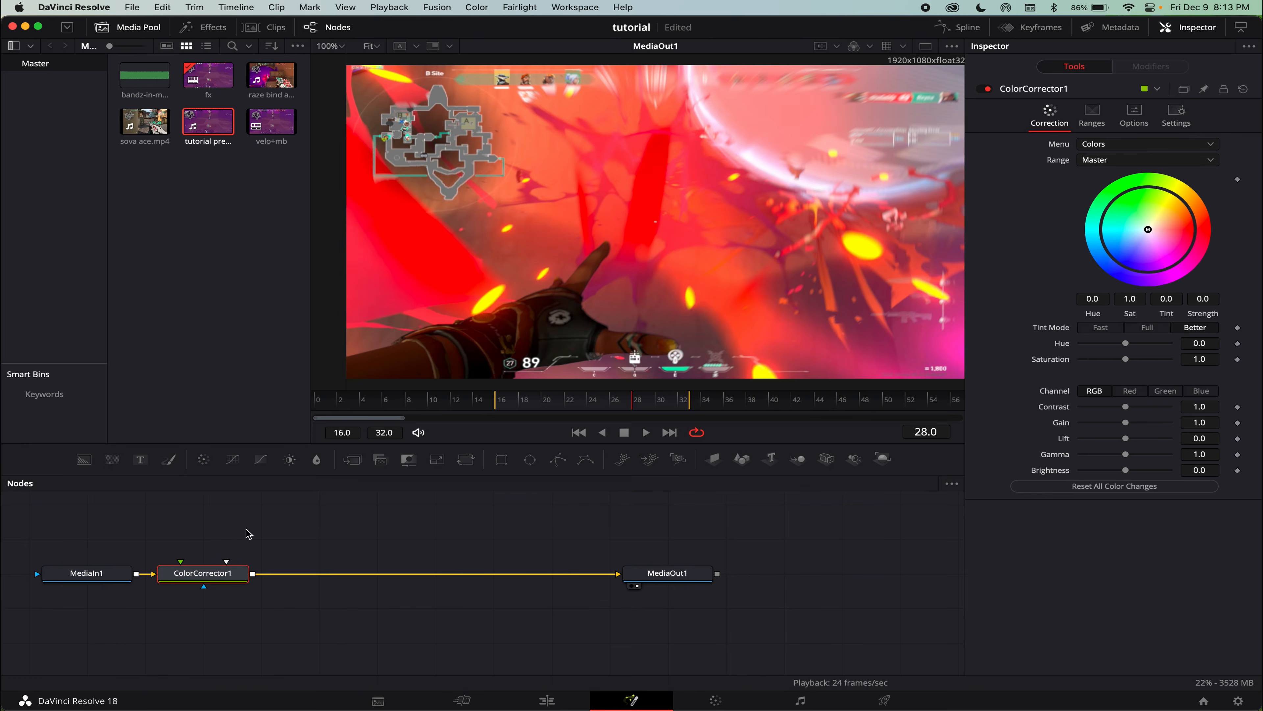
pyautogui.click(578, 432)
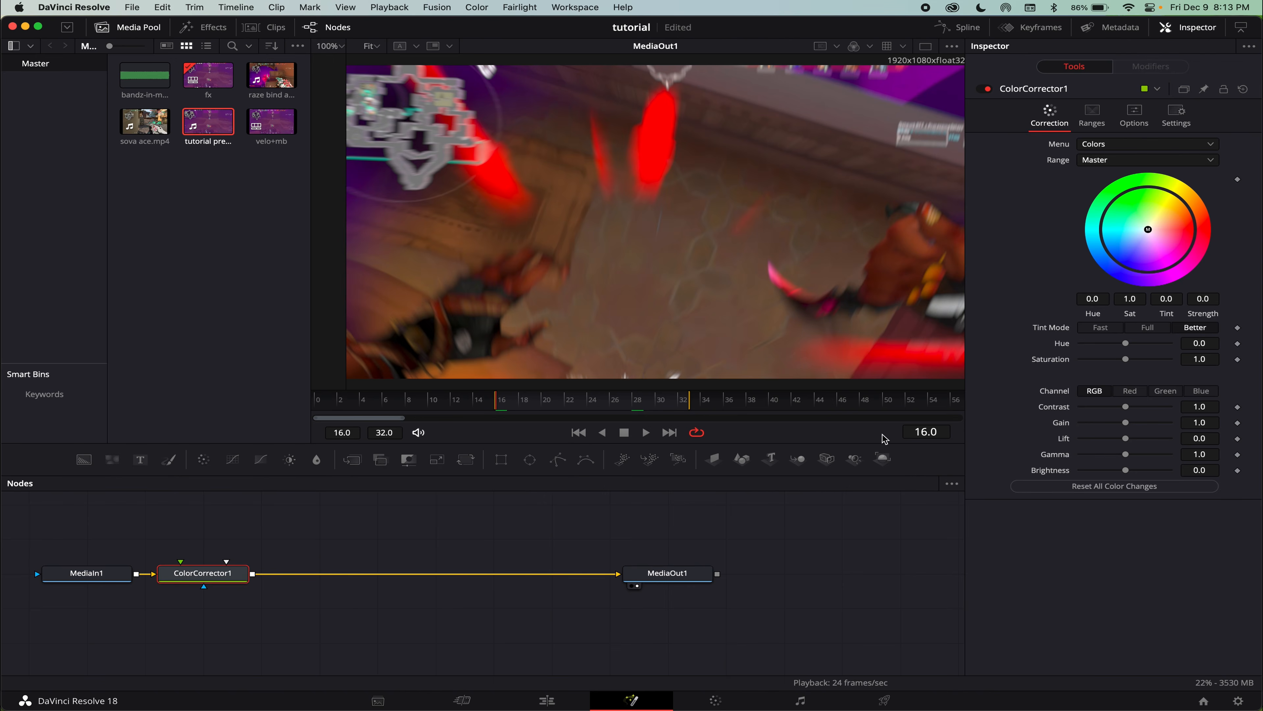
pyautogui.moveTo(1126, 422); pyautogui.dragTo(1135, 422)
pyautogui.click(1238, 423)
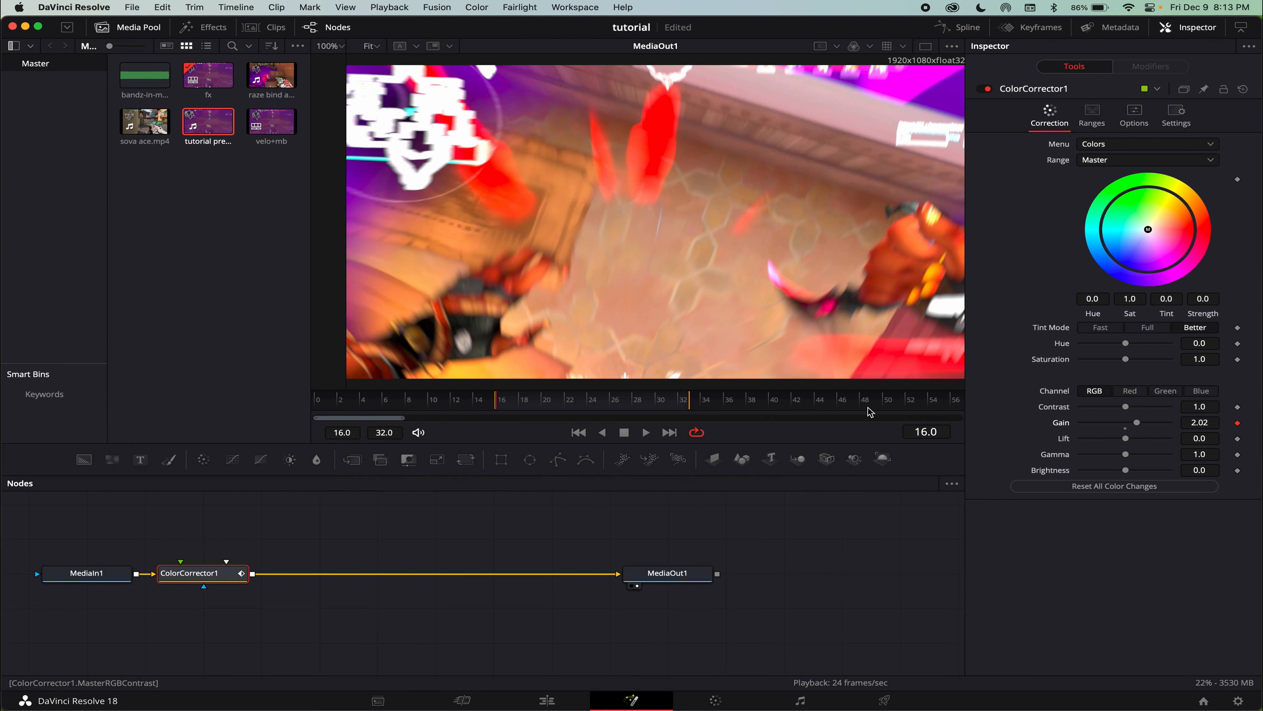
pyautogui.click(630, 404)
pyautogui.click(578, 432)
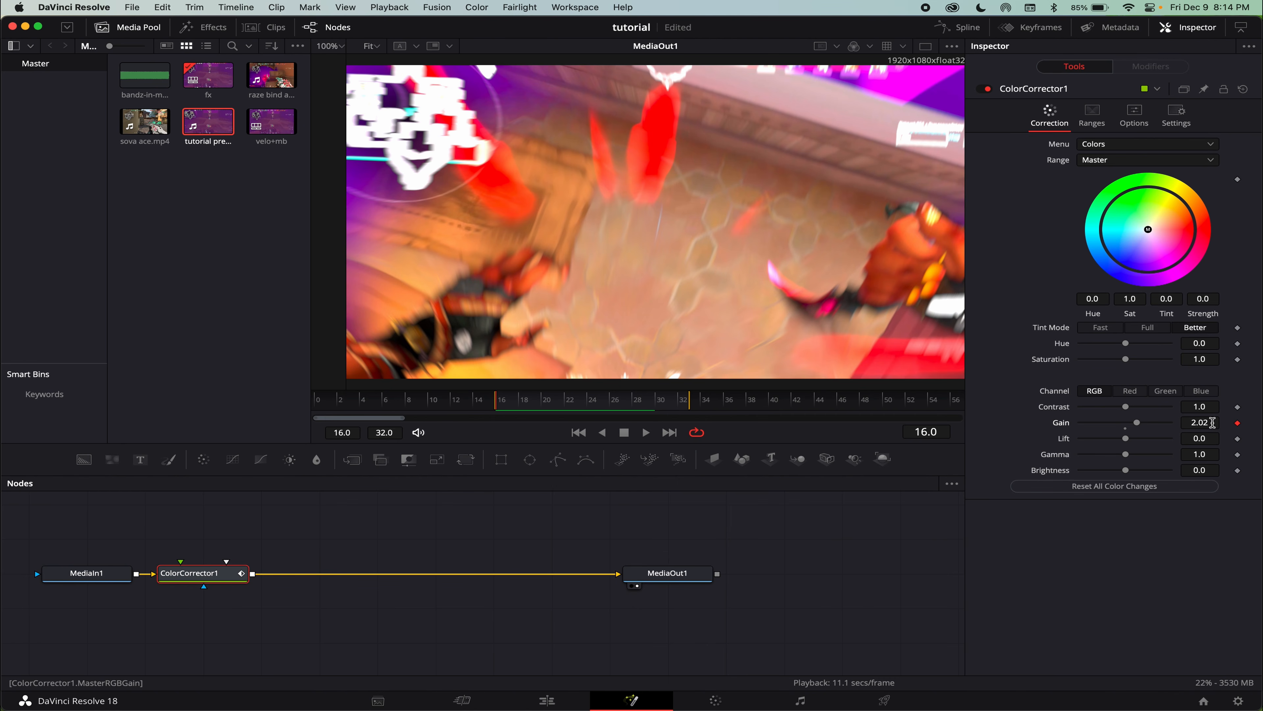
pyautogui.click(636, 403)
pyautogui.click(1126, 428)
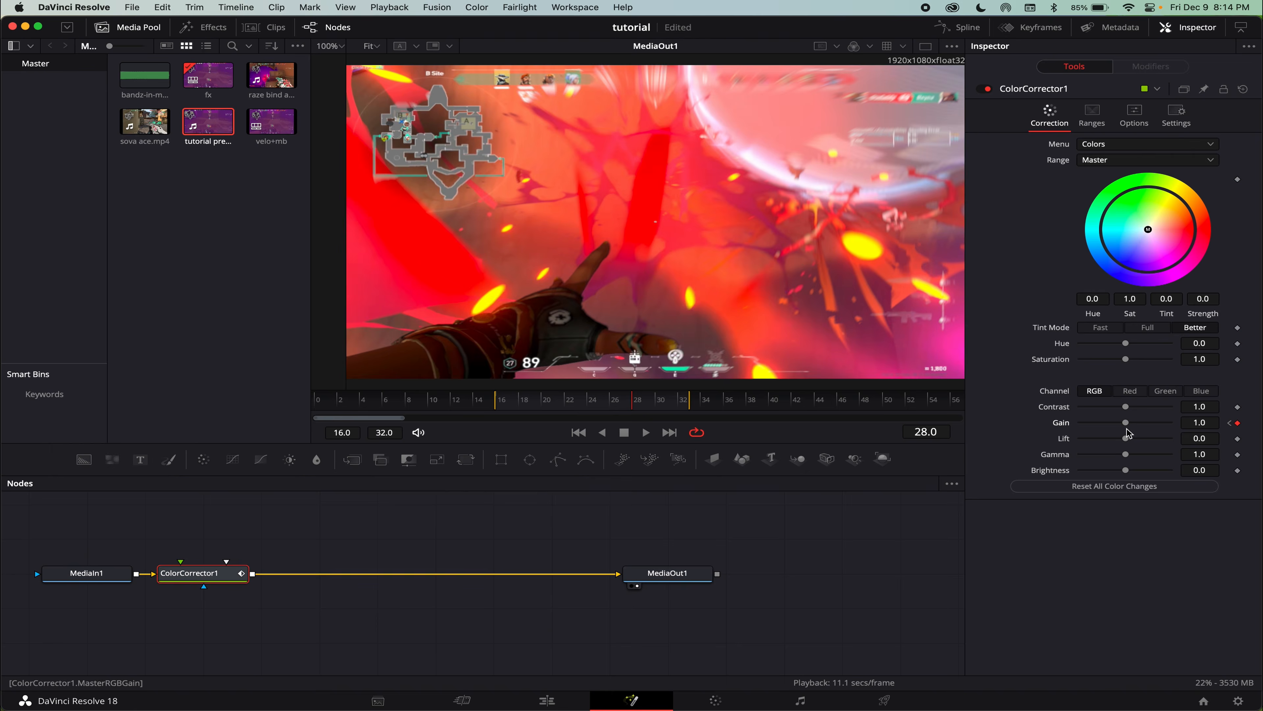
# Smooth the gain spline into a fast-then-slow falloff, raise its first keyframe to 2.17, and preview the fade.
pyautogui.click(951, 26)
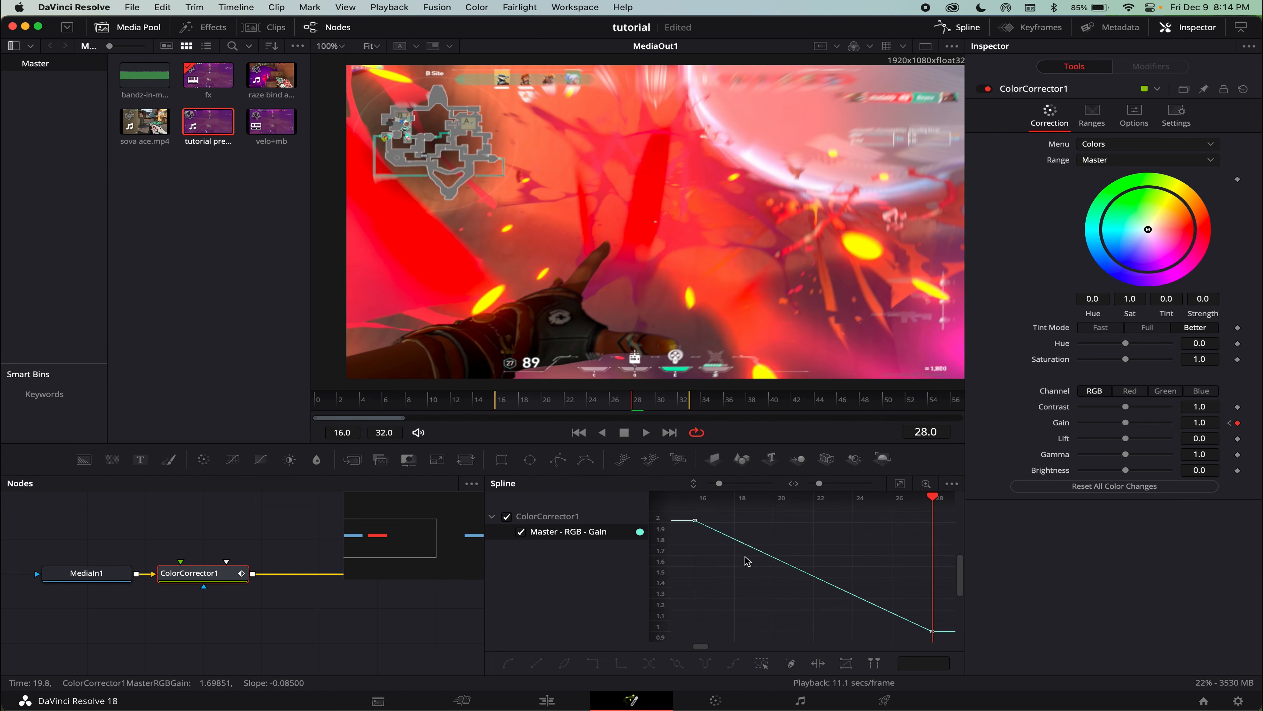
pyautogui.click(855, 594)
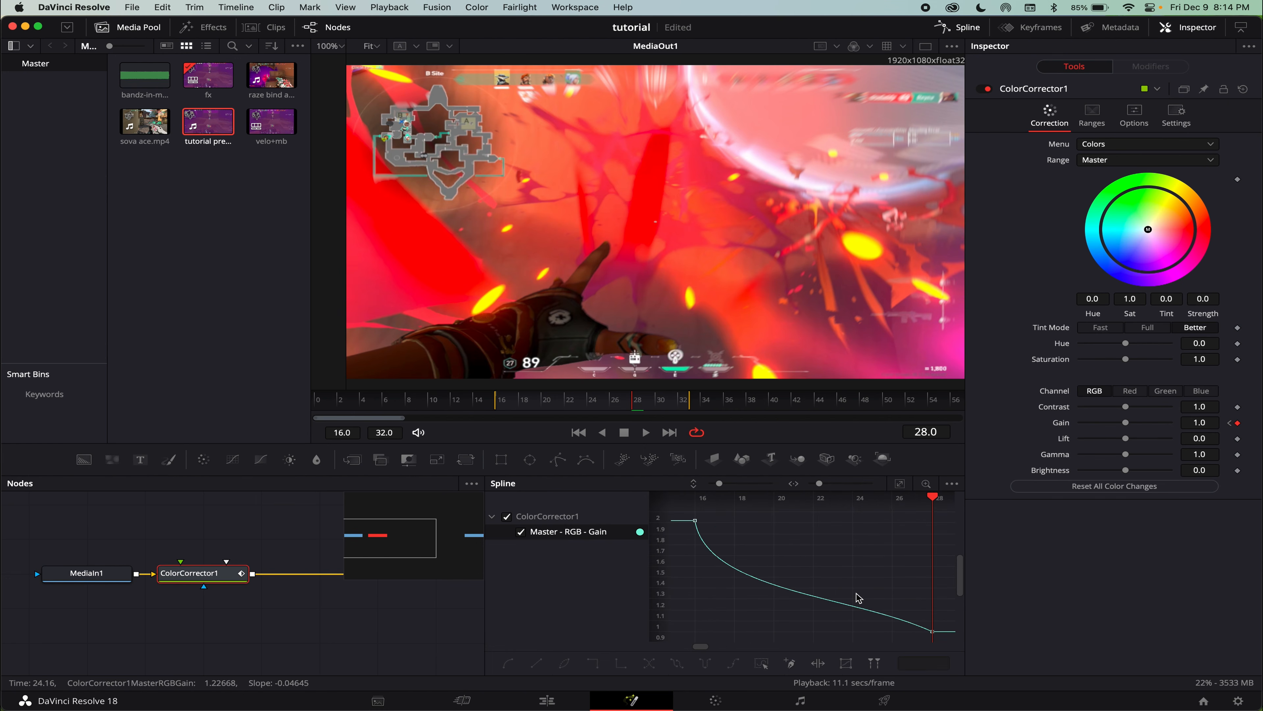
pyautogui.click(932, 631)
pyautogui.moveTo(853, 594); pyautogui.dragTo(744, 629)
pyautogui.press('space')
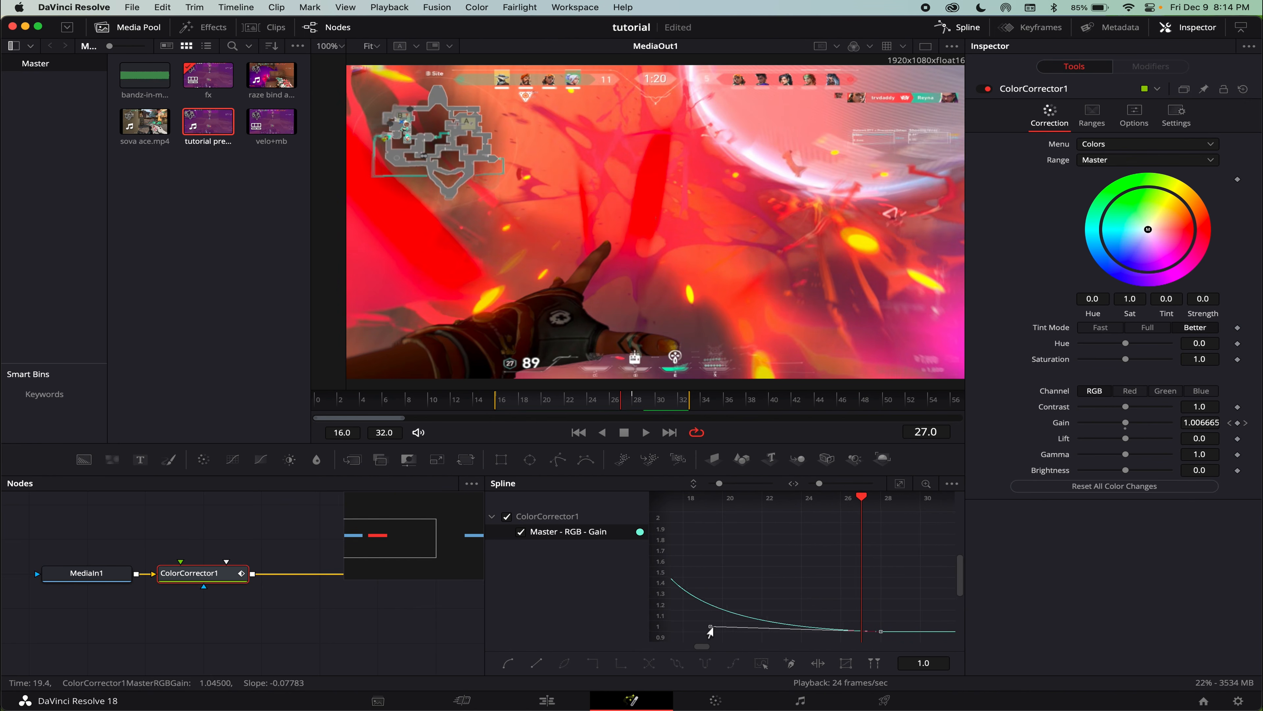
pyautogui.hscroll(-5, 711, 624)
pyautogui.scroll(1, 729, 560)
pyautogui.moveTo(739, 530); pyautogui.dragTo(740, 521)
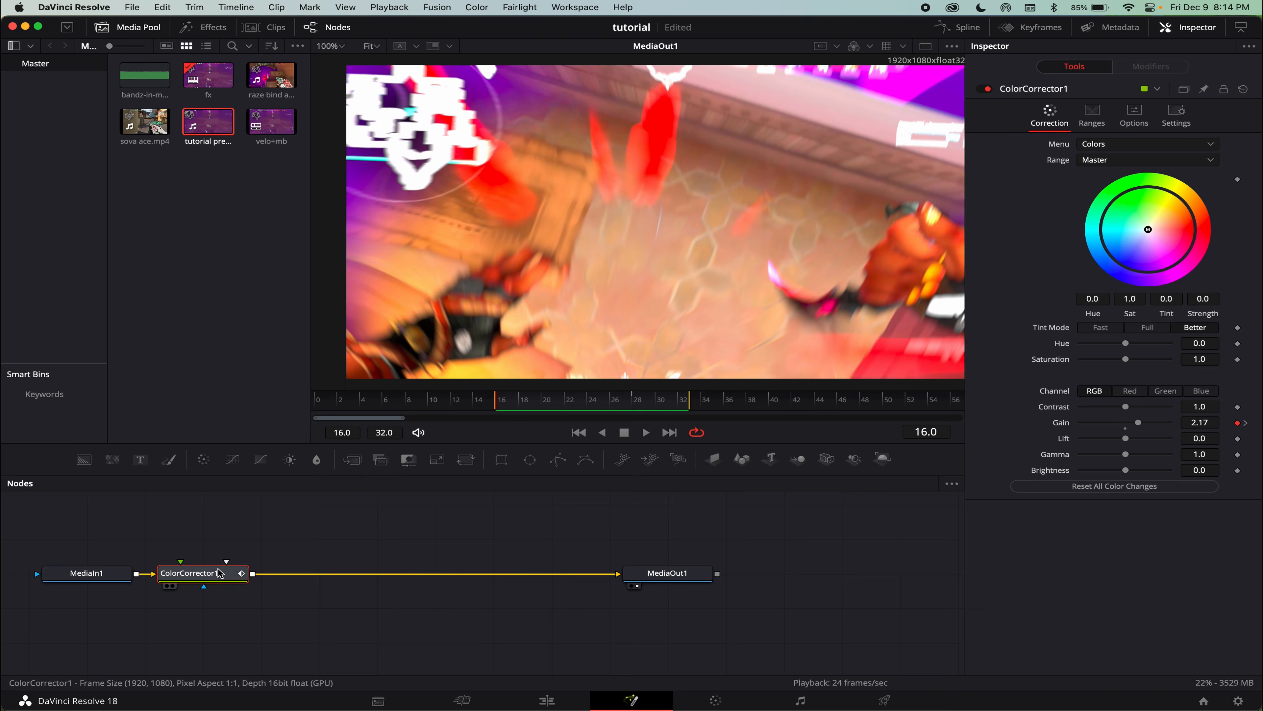
# Insert a Flicker Addition node after the Color Corrector, set its type to Flicker Gain, and increase its speed.
pyautogui.hotkey('shift', 'space')
pyautogui.write('flick')
pyautogui.press('Return')
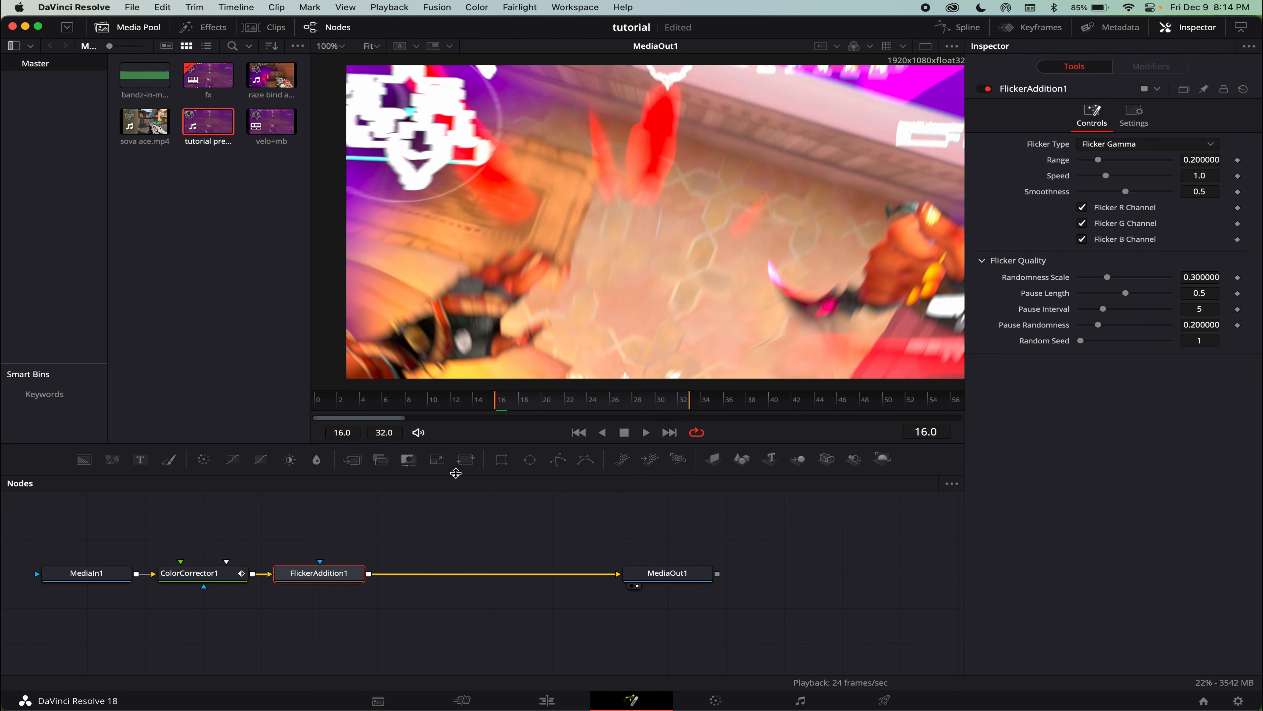
pyautogui.click(1128, 146)
pyautogui.click(1119, 174)
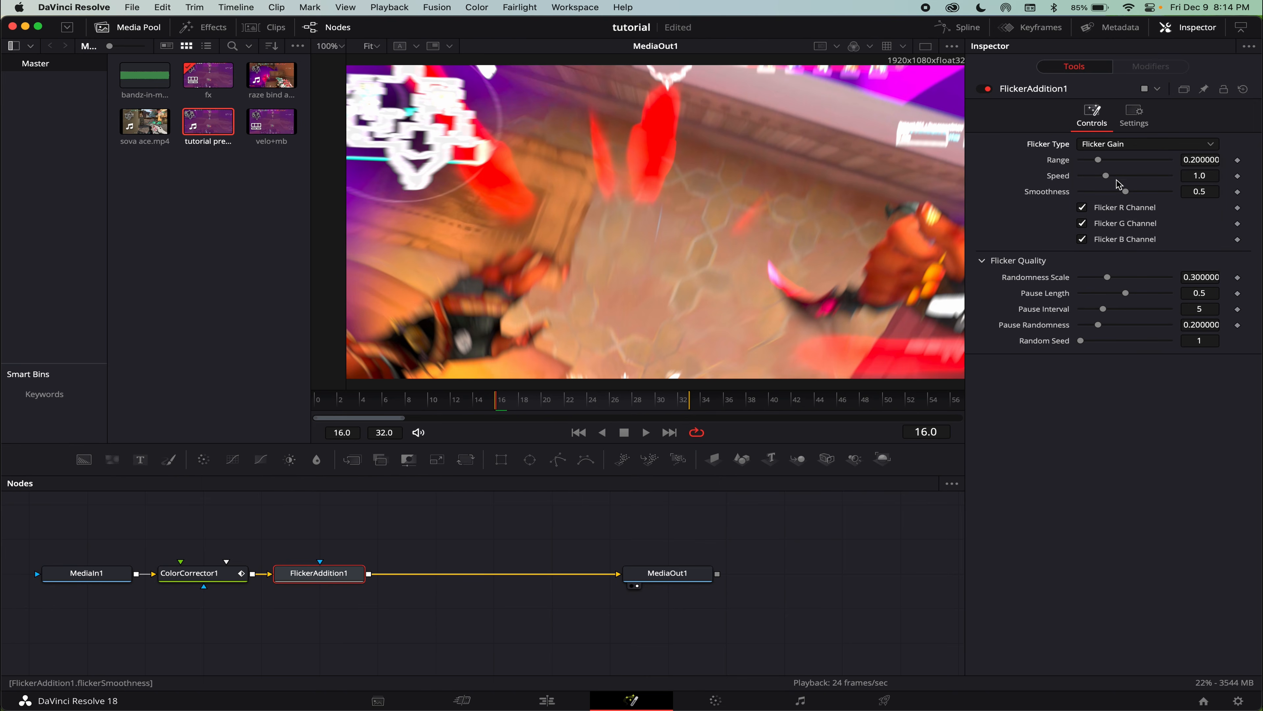
pyautogui.moveTo(1107, 176); pyautogui.dragTo(1119, 176)
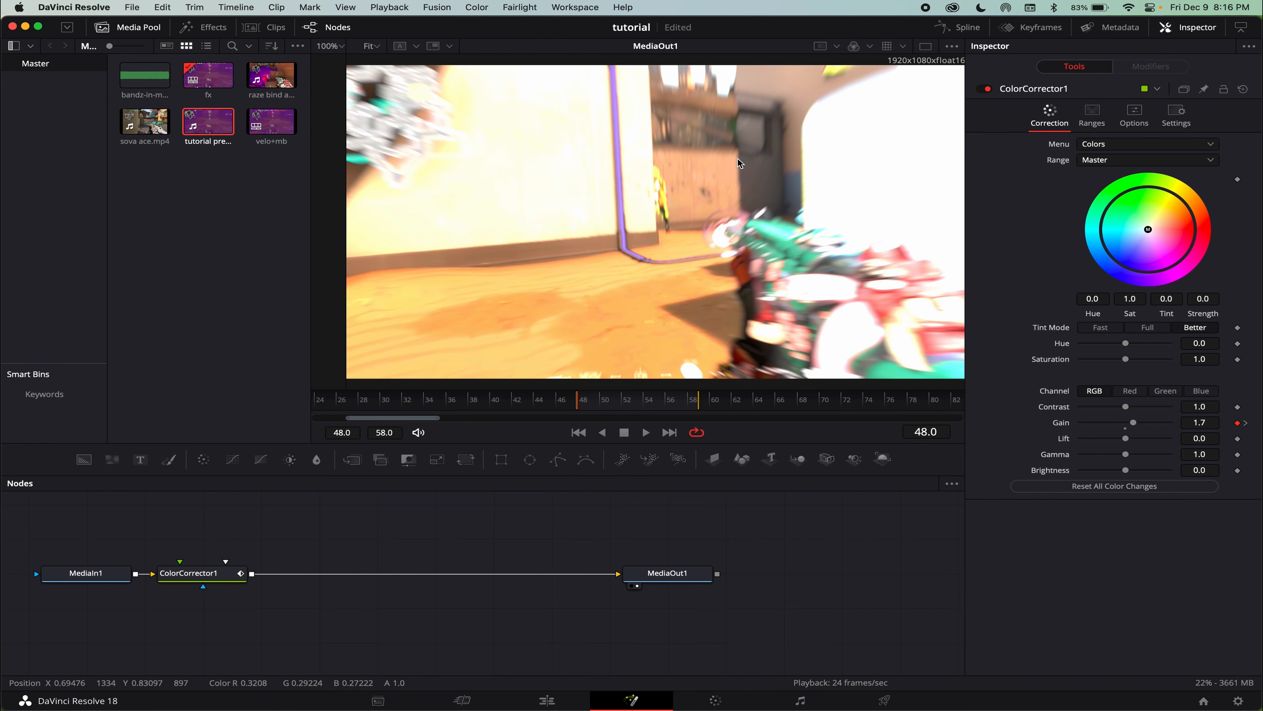
# In the clip starting at frame 48, insert a DefocusGamma node after the Color Corrector with defocus size 2.6 and 6 lens sides.
pyautogui.press('space')
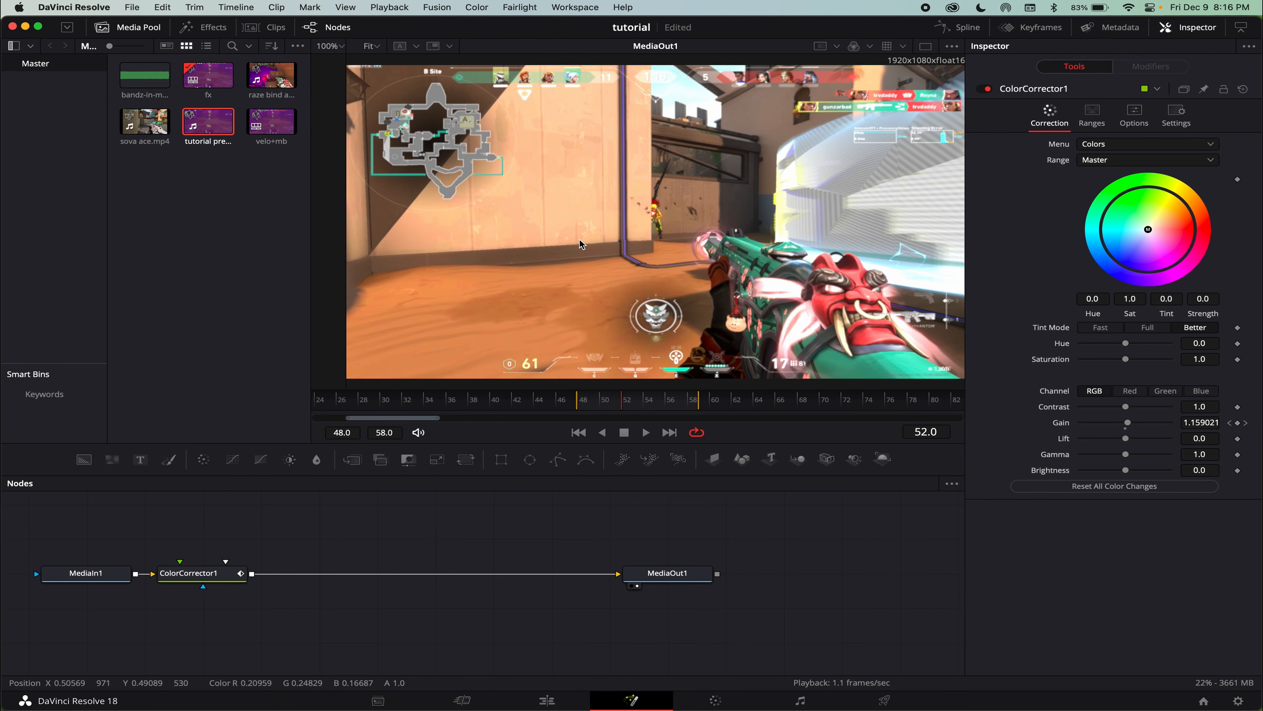
pyautogui.click(218, 573)
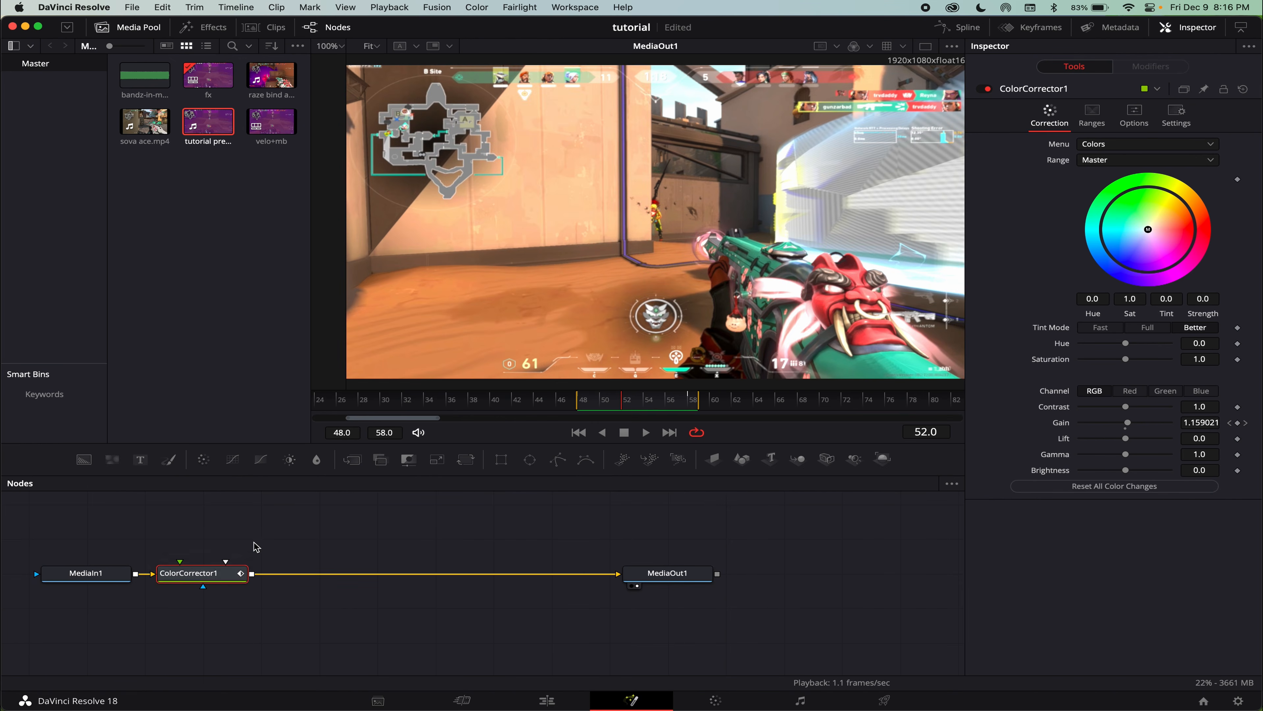
pyautogui.hotkey('shift', 'space')
pyautogui.write('flick')
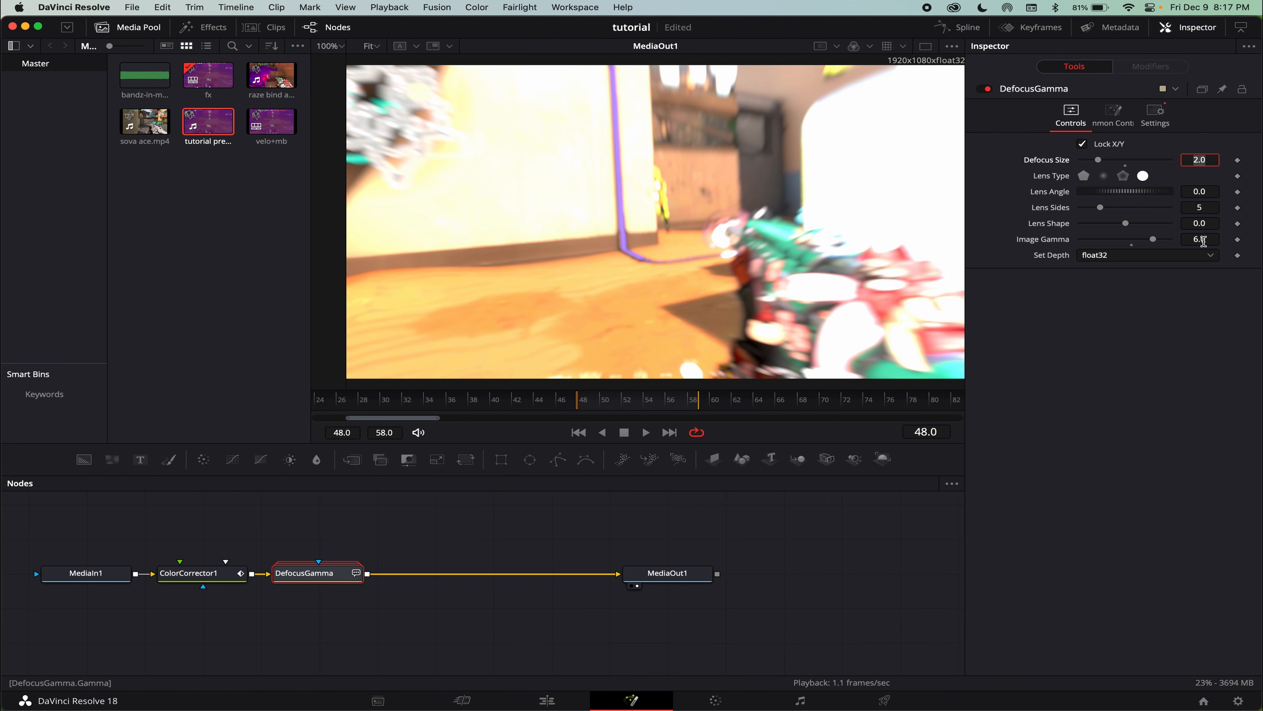
pyautogui.click(1099, 332)
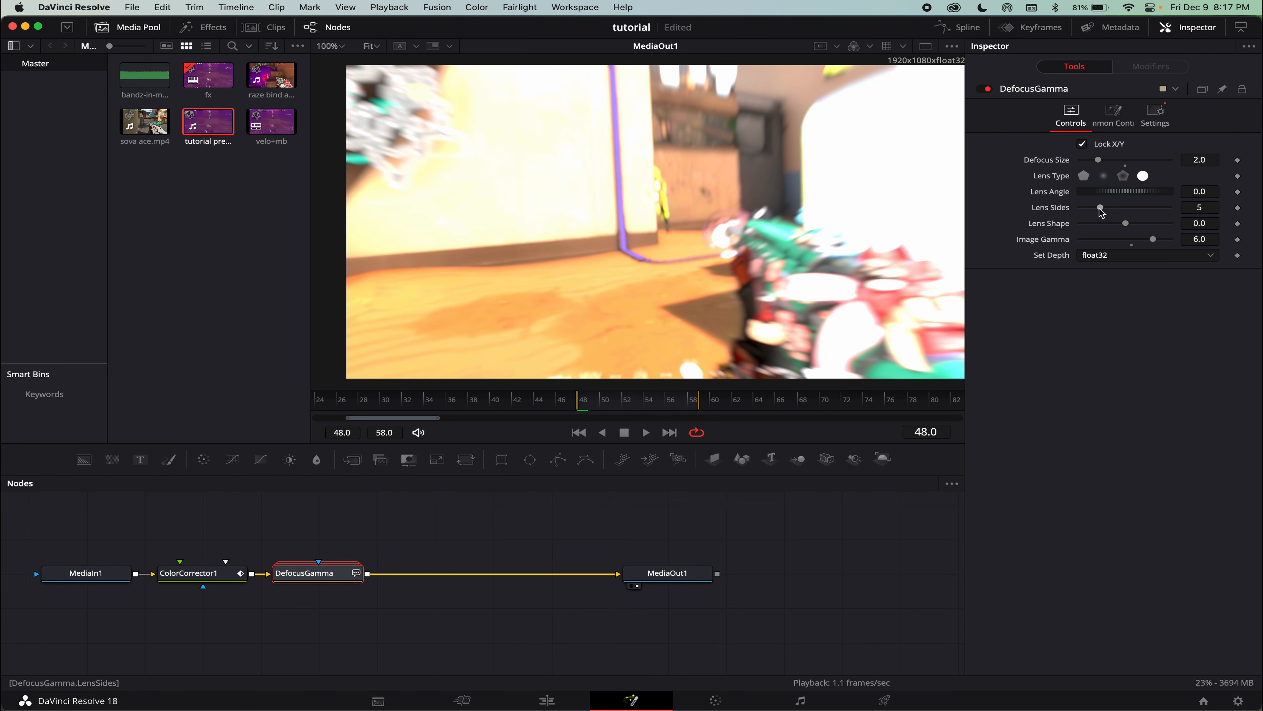
pyautogui.moveTo(1099, 160); pyautogui.dragTo(1104, 161)
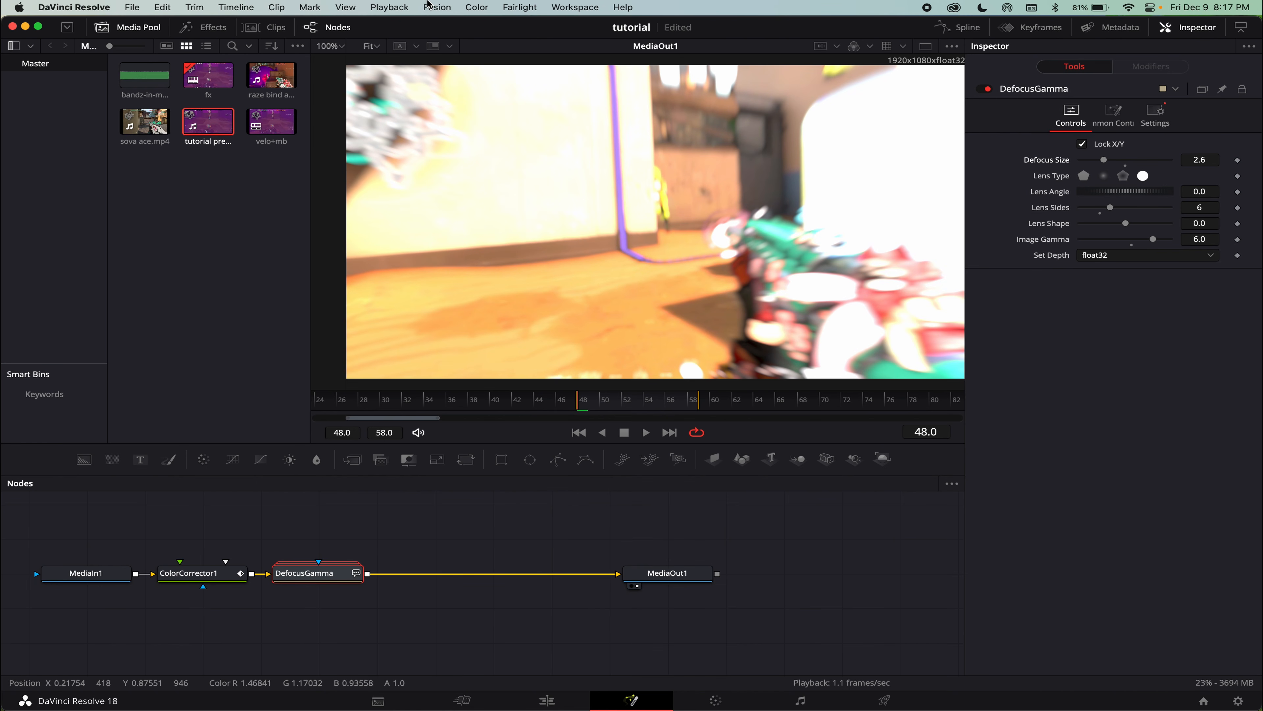
# Open the Reactor package manager from the workspace scripts.
pyautogui.click(379, 7)
pyautogui.click(379, 7)
pyautogui.click(432, 6)
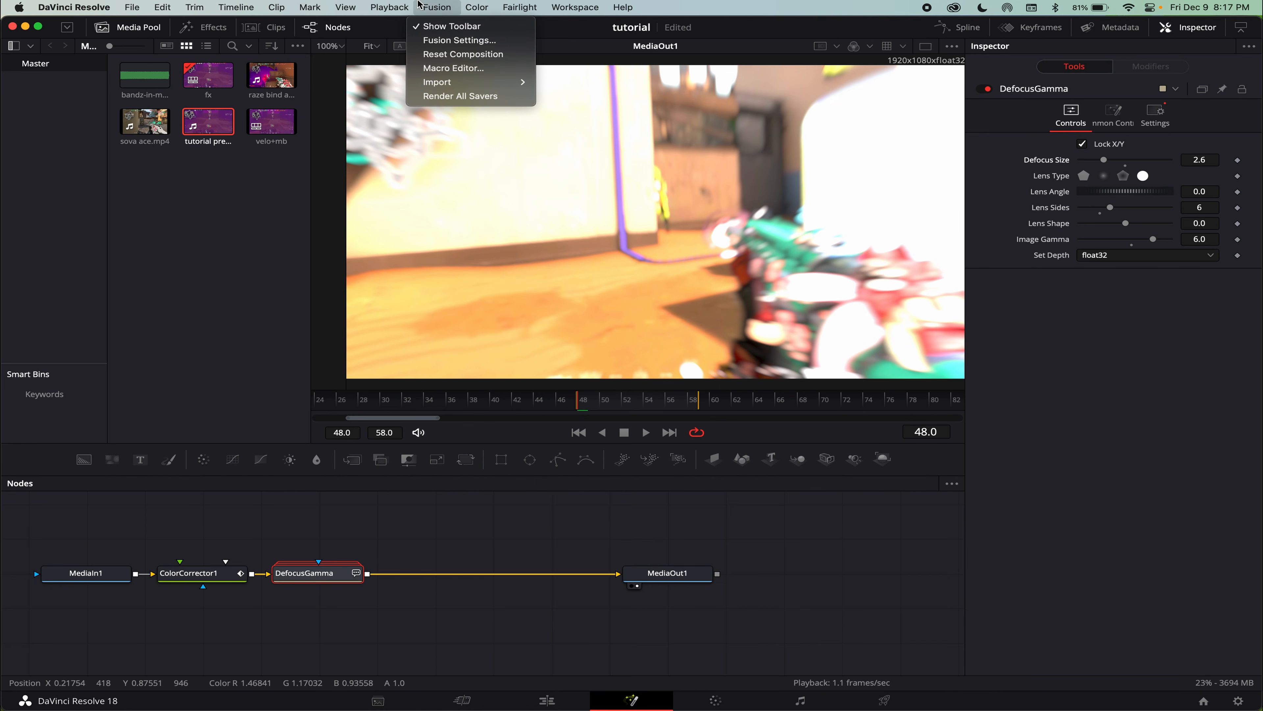
pyautogui.moveTo(513, 4)
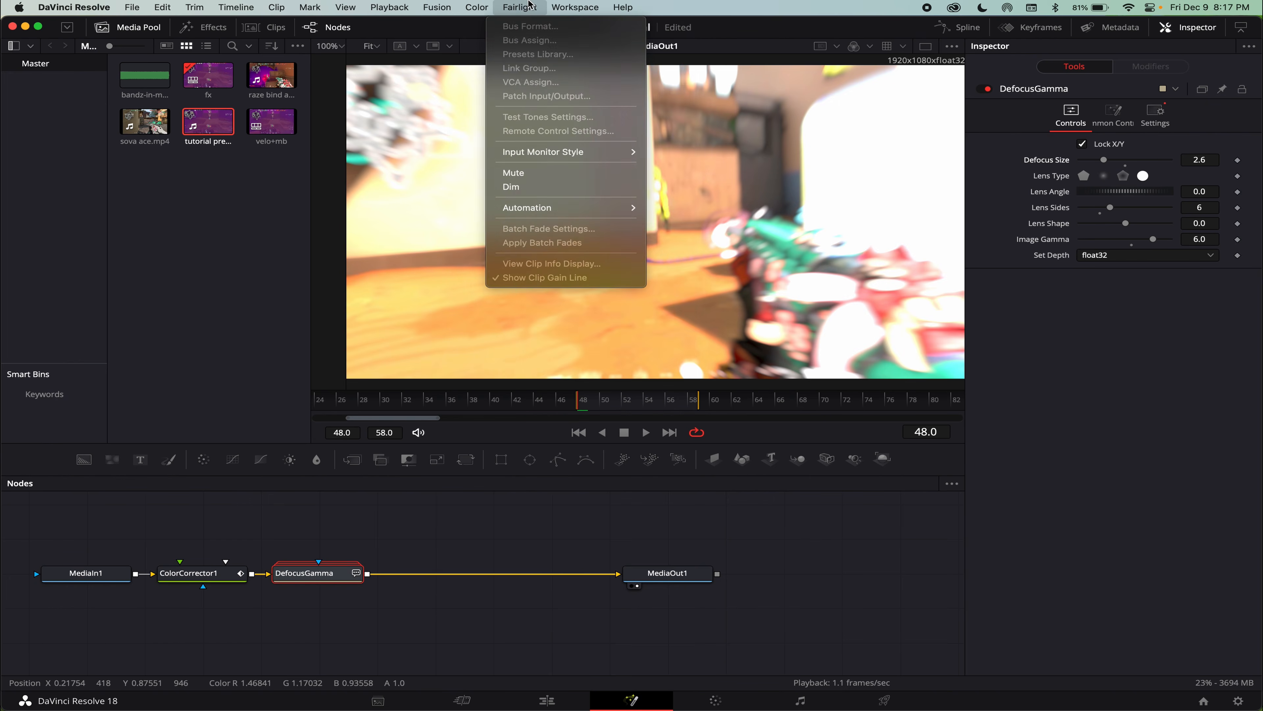
pyautogui.moveTo(552, 5)
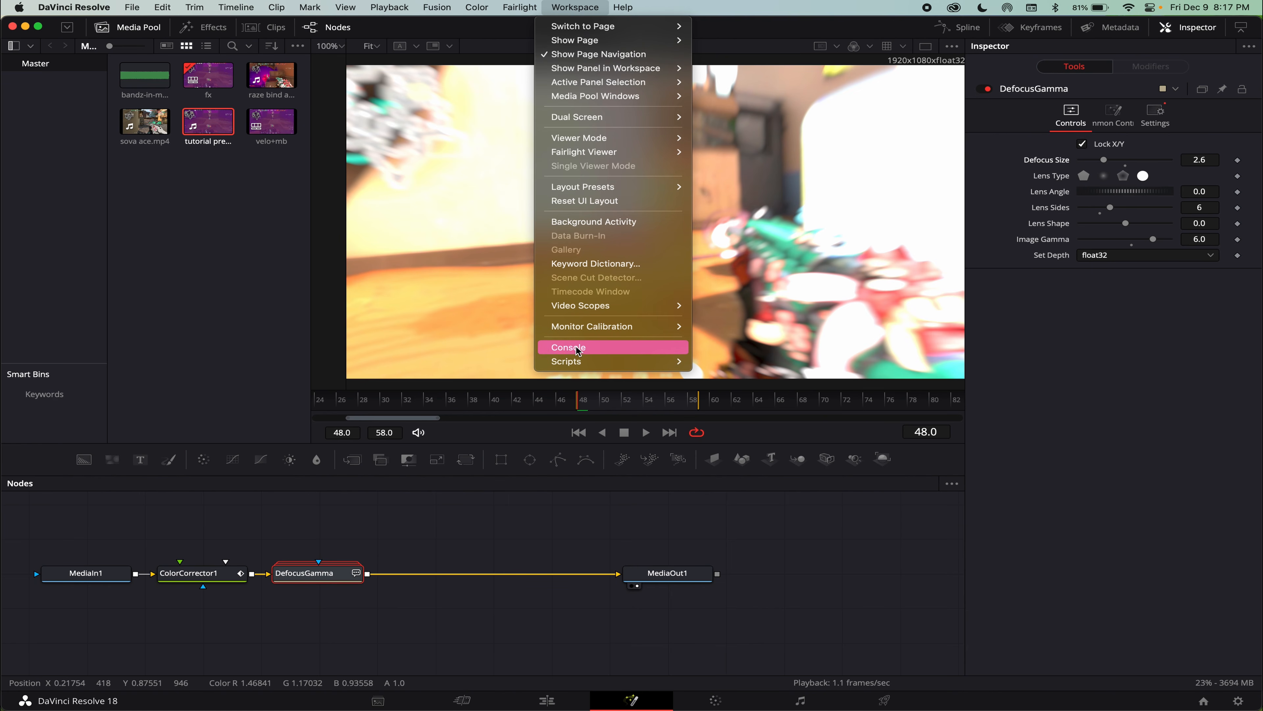
pyautogui.moveTo(576, 357)
pyautogui.moveTo(583, 330)
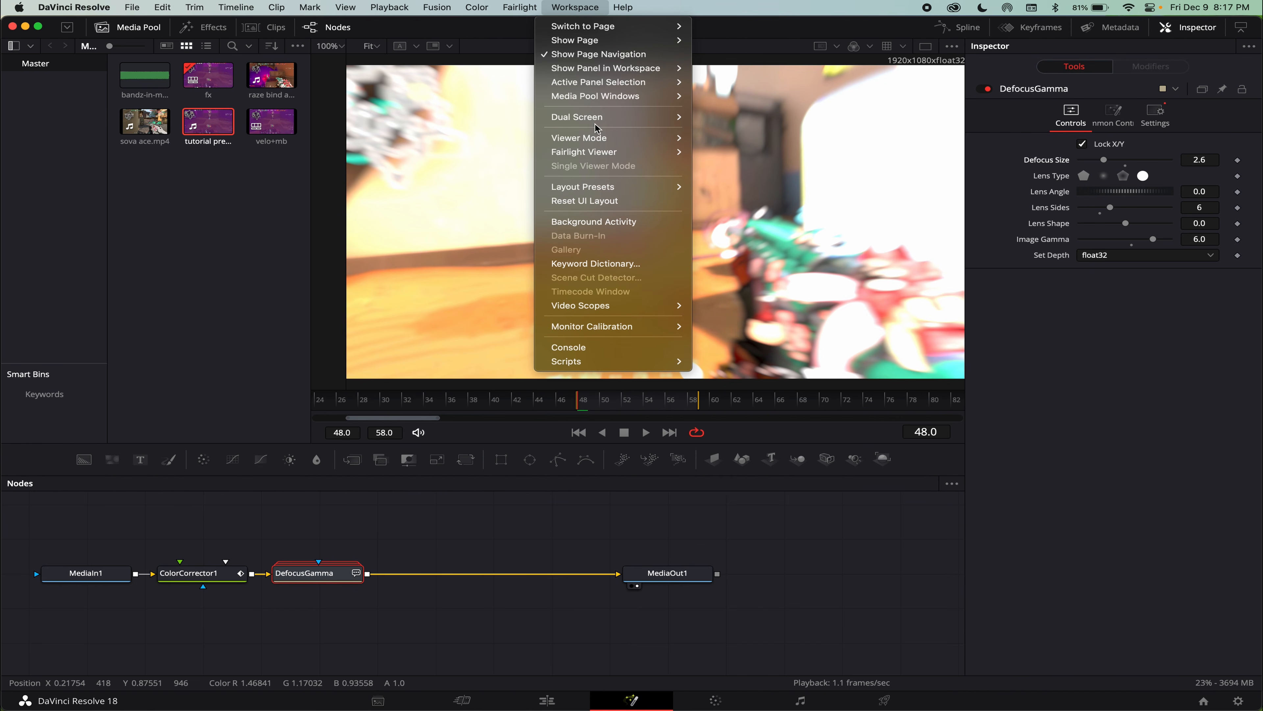
pyautogui.moveTo(653, 368)
pyautogui.moveTo(717, 362)
pyautogui.moveTo(787, 375)
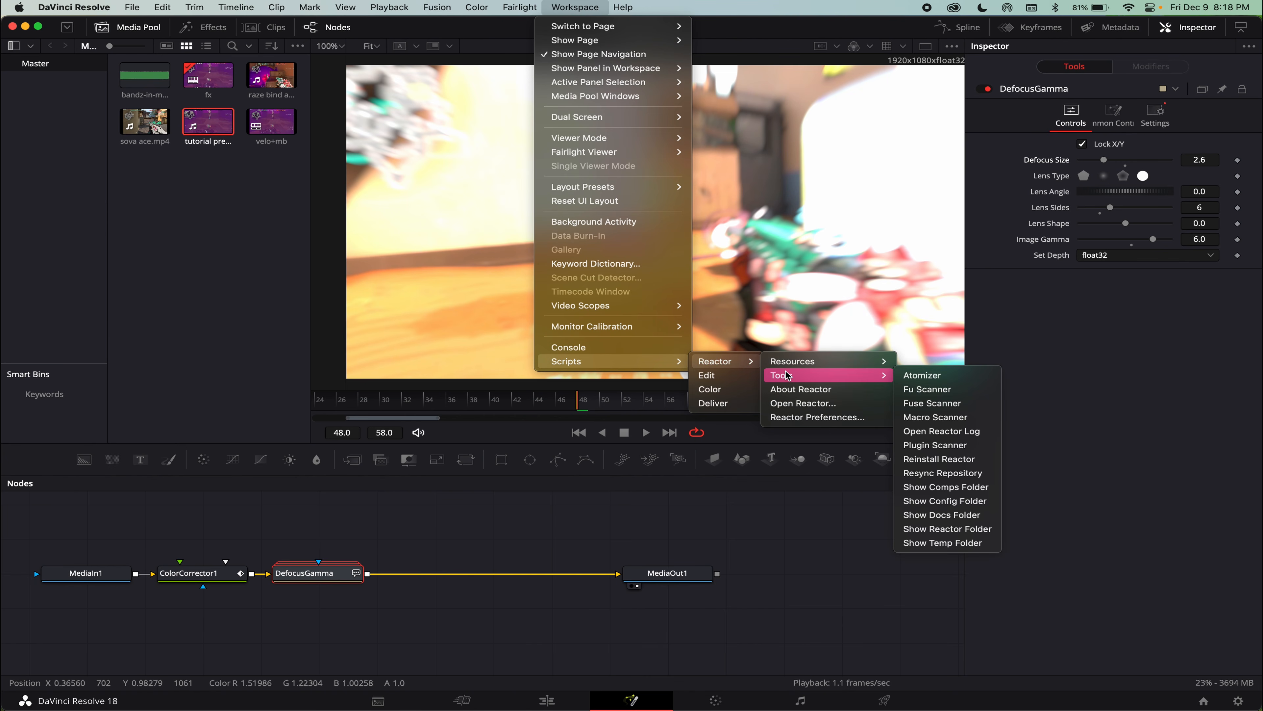
pyautogui.click(801, 389)
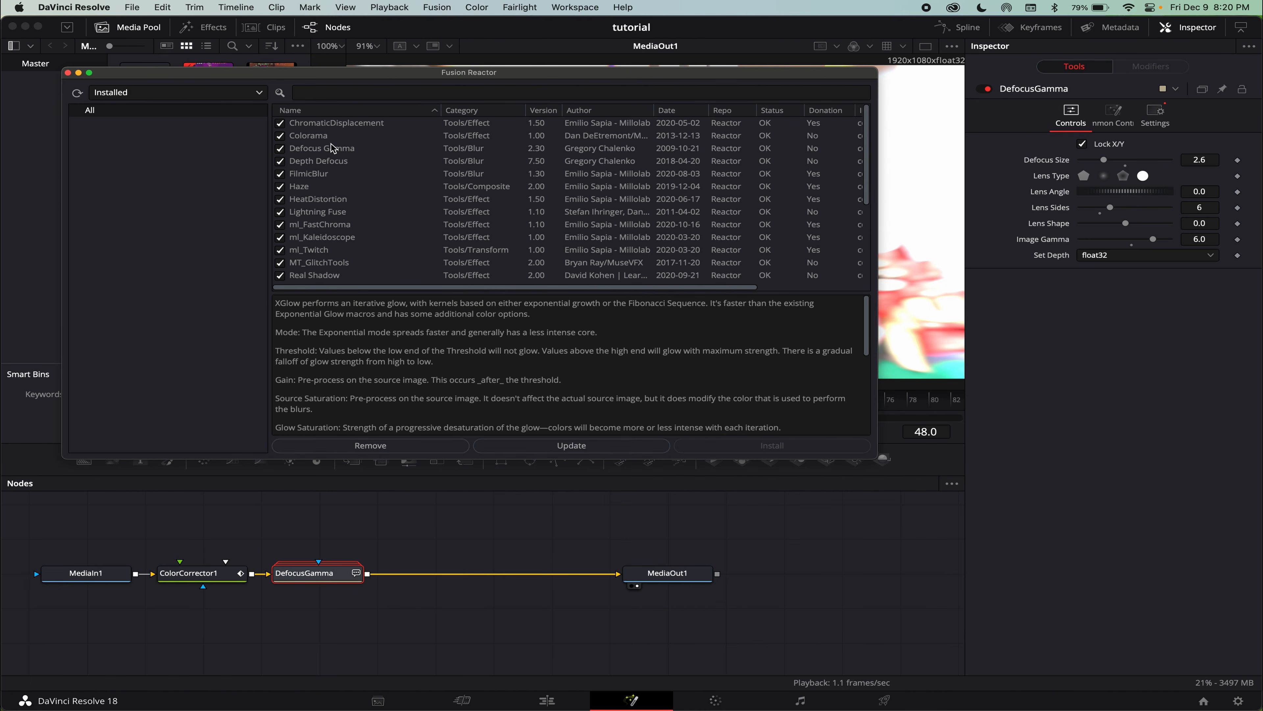
# Review the installed Reactor packages, including ChromaticDisplacement, Defocus Gamma, ml_FastChroma, MT_GlitchTools, XGlow and Star Glow, and close the package manager.
pyautogui.click(340, 128)
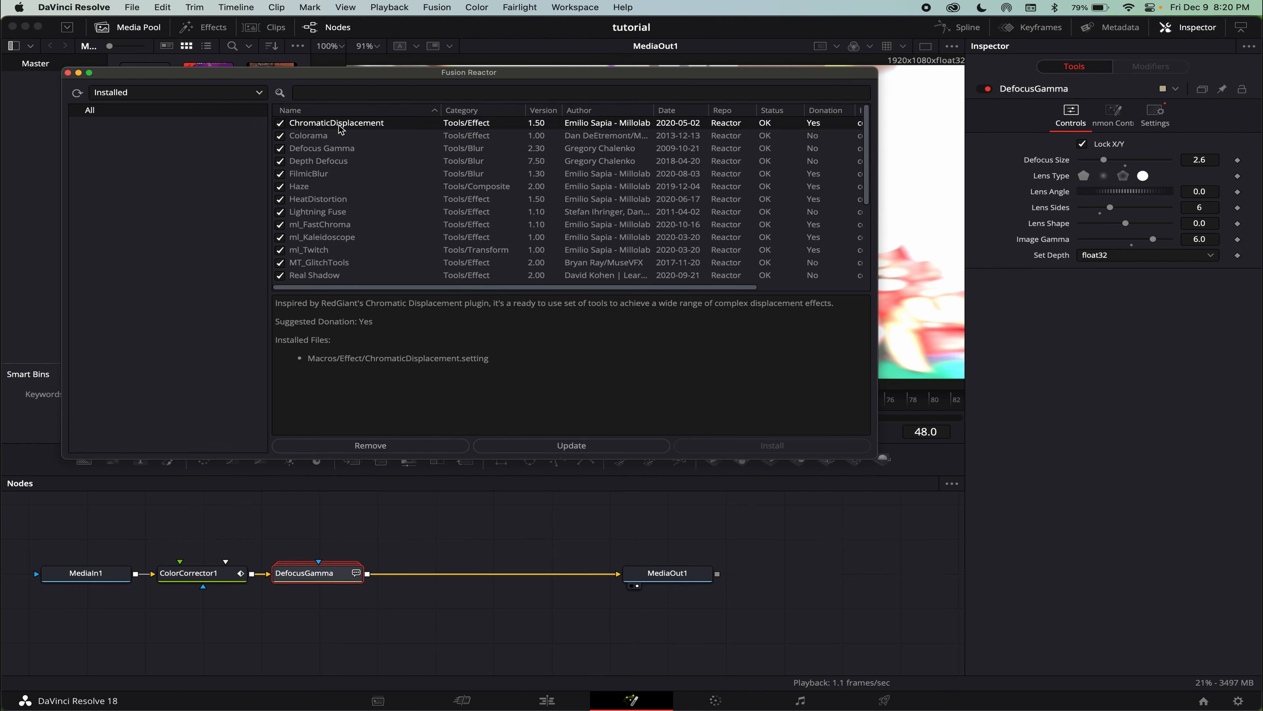
pyautogui.click(342, 149)
pyautogui.click(343, 224)
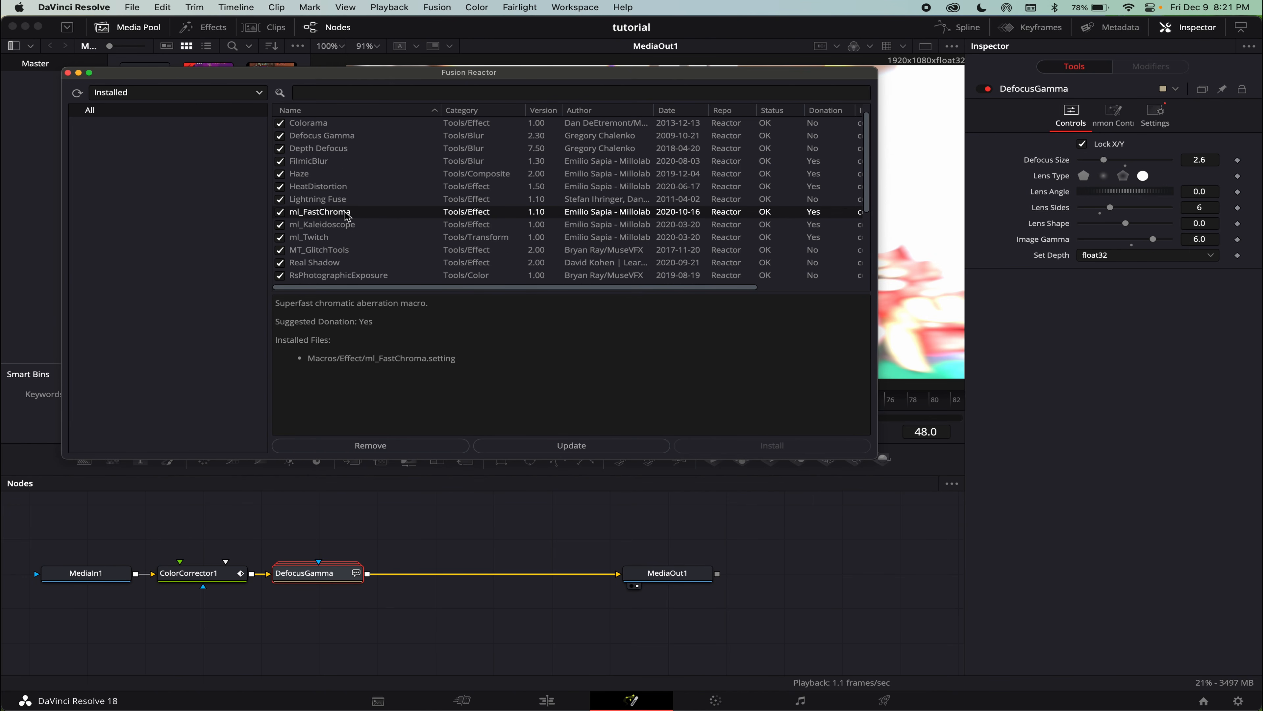
pyautogui.scroll(-3, 345, 208)
pyautogui.click(347, 225)
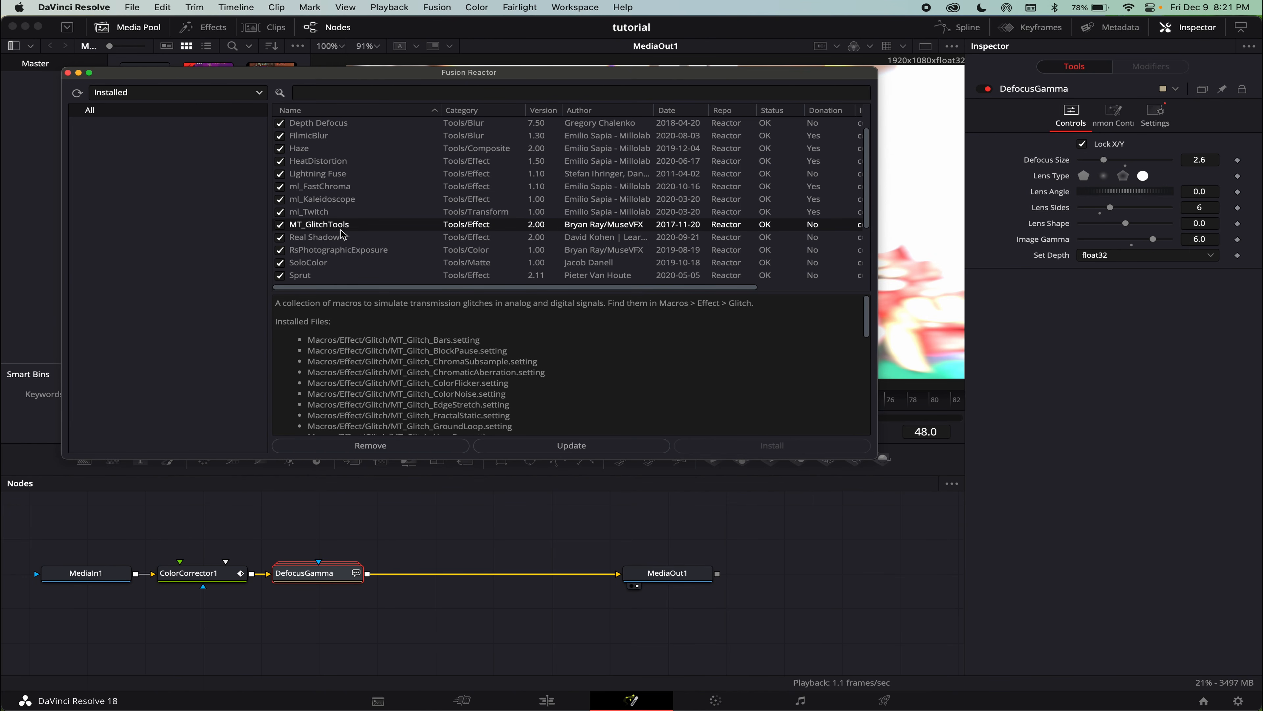
pyautogui.scroll(-7, 342, 233)
pyautogui.click(326, 276)
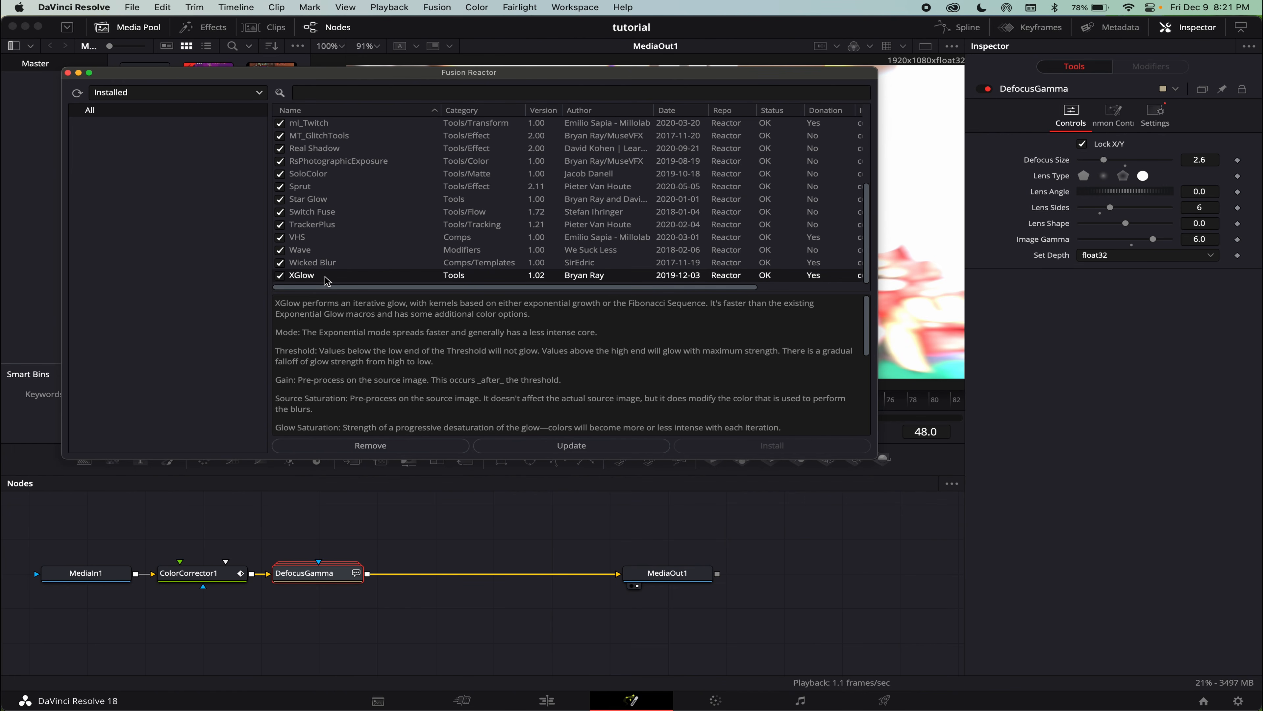
pyautogui.click(331, 199)
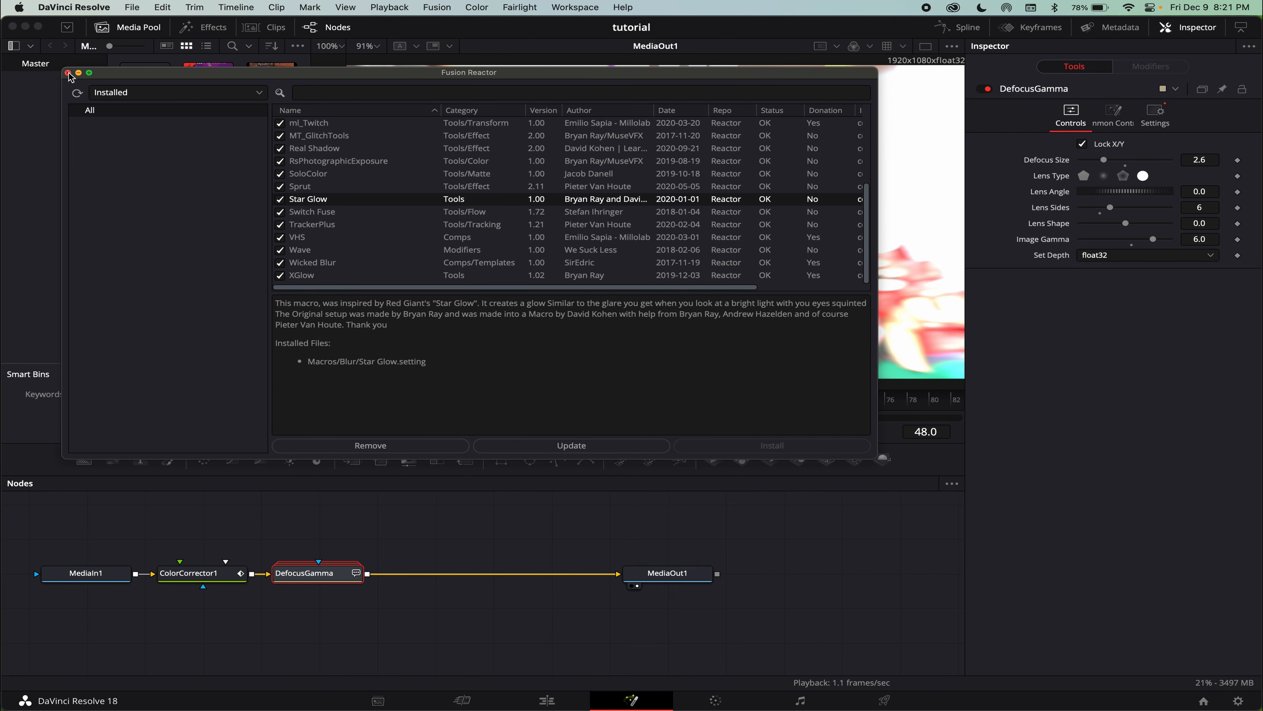
pyautogui.press('super+w')
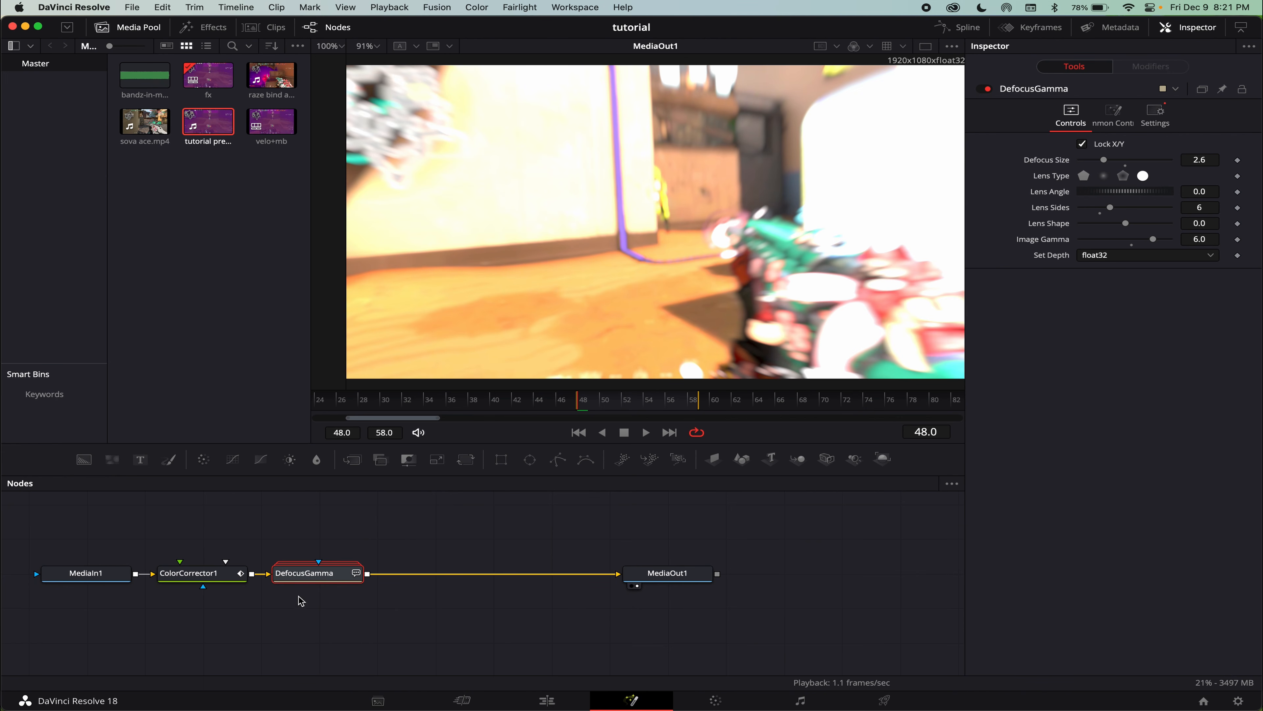
# Set the DefocusGamma node's defocus size to 3.86 and image gamma to 9.0, with the solid polygon lens type.
pyautogui.moveTo(307, 575)
pyautogui.mouseDown()
pyautogui.moveTo(337, 576)
pyautogui.moveTo(303, 577)
pyautogui.mouseUp()
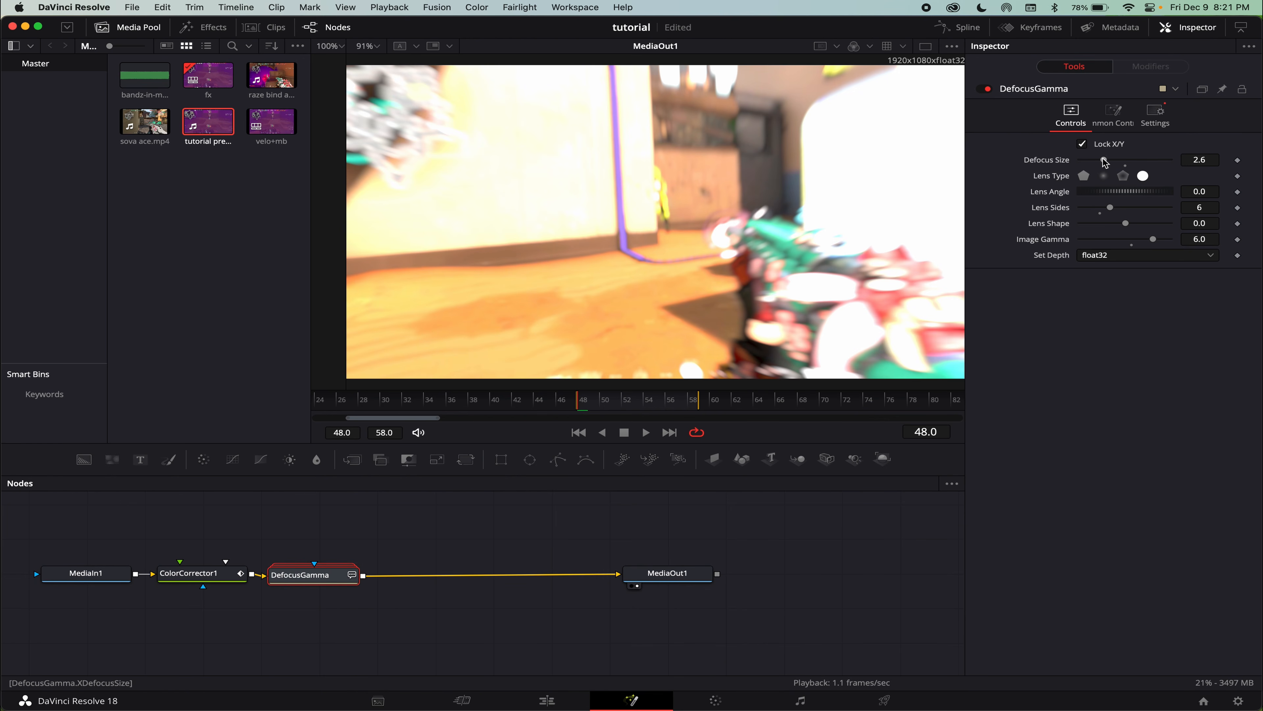
pyautogui.moveTo(1104, 162); pyautogui.dragTo(1143, 162)
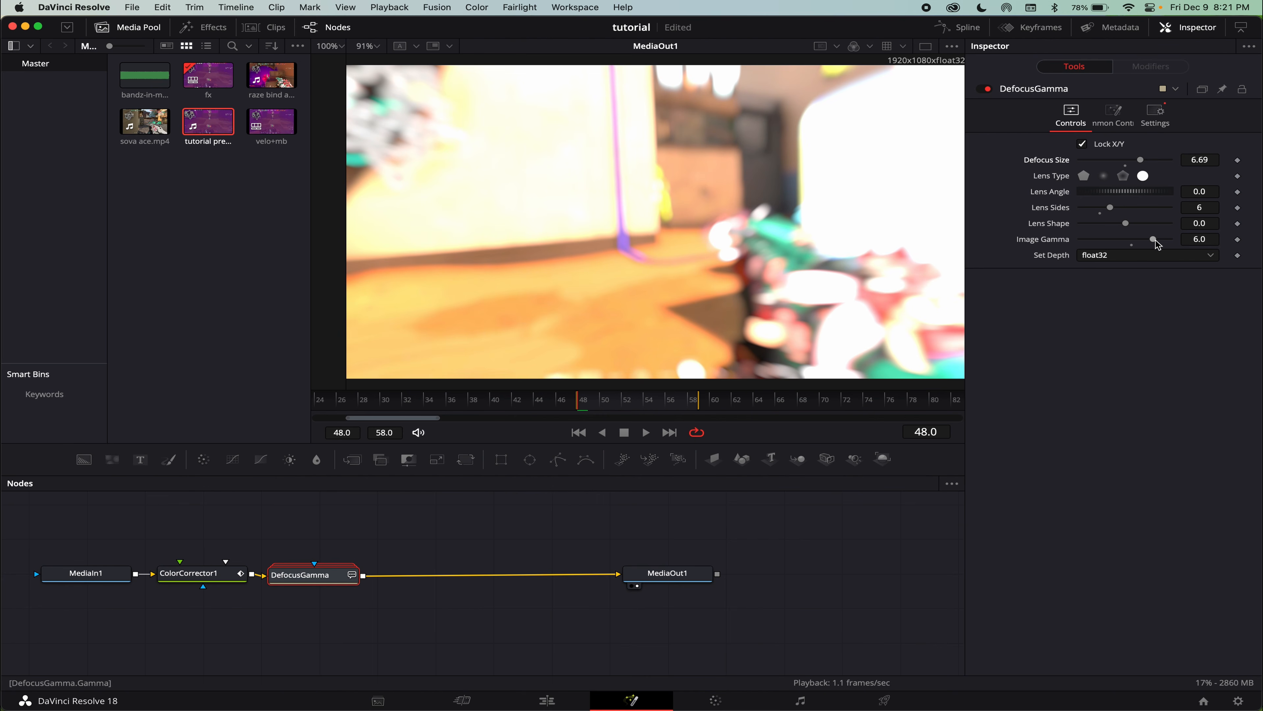
pyautogui.moveTo(1153, 240); pyautogui.dragTo(1215, 247)
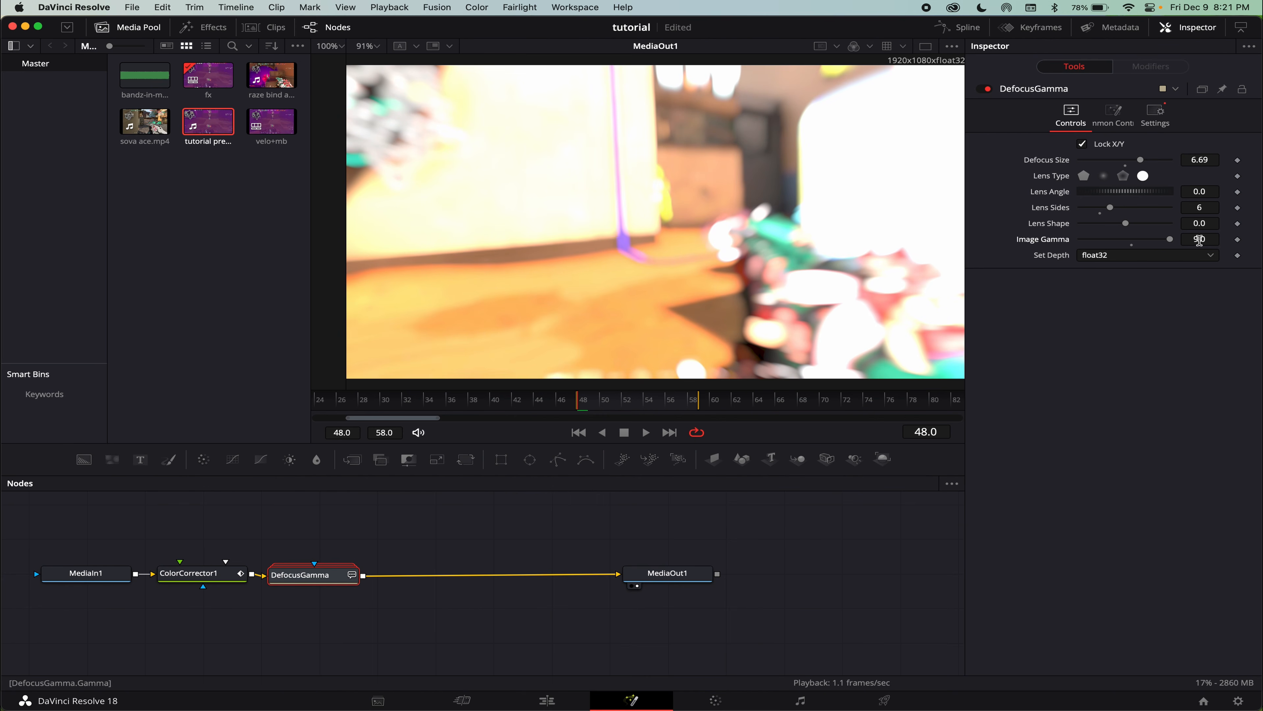
pyautogui.moveTo(1141, 162); pyautogui.dragTo(1133, 160)
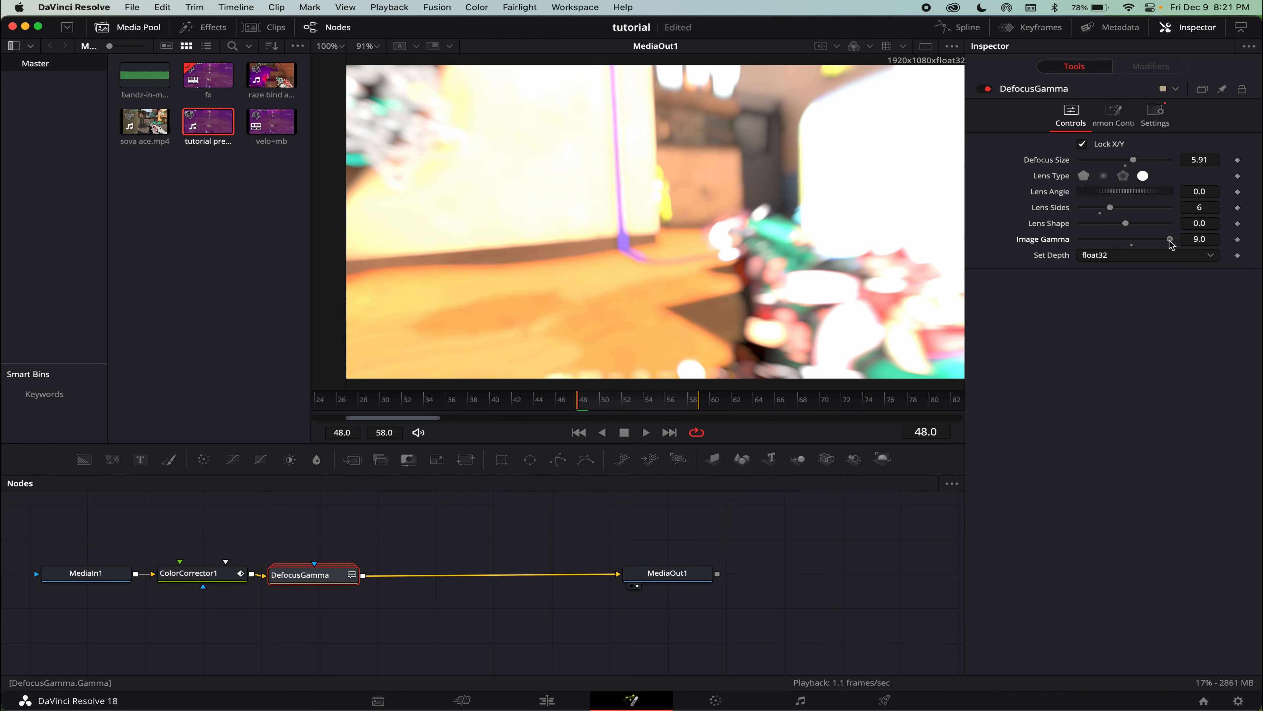
pyautogui.moveTo(1170, 240)
pyautogui.mouseDown()
pyautogui.moveTo(1158, 242)
pyautogui.moveTo(1186, 246)
pyautogui.mouseUp()
pyautogui.click(1124, 166)
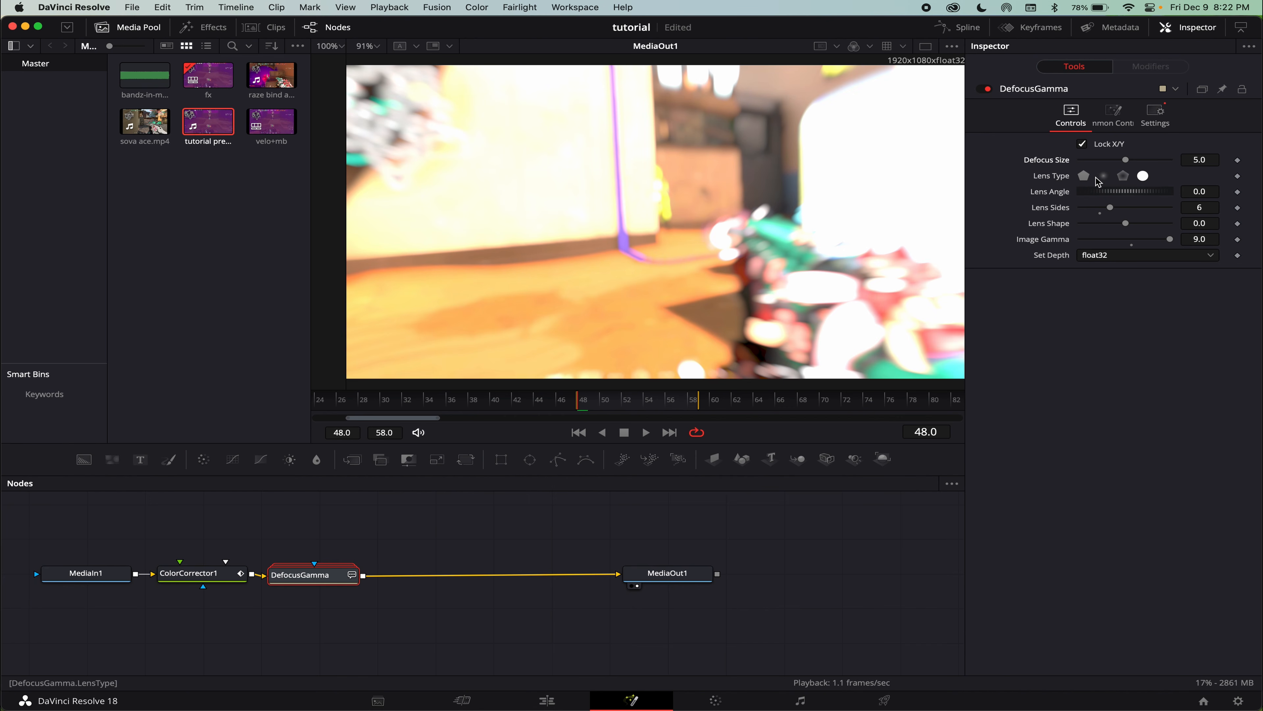
pyautogui.moveTo(1129, 161); pyautogui.dragTo(1115, 163)
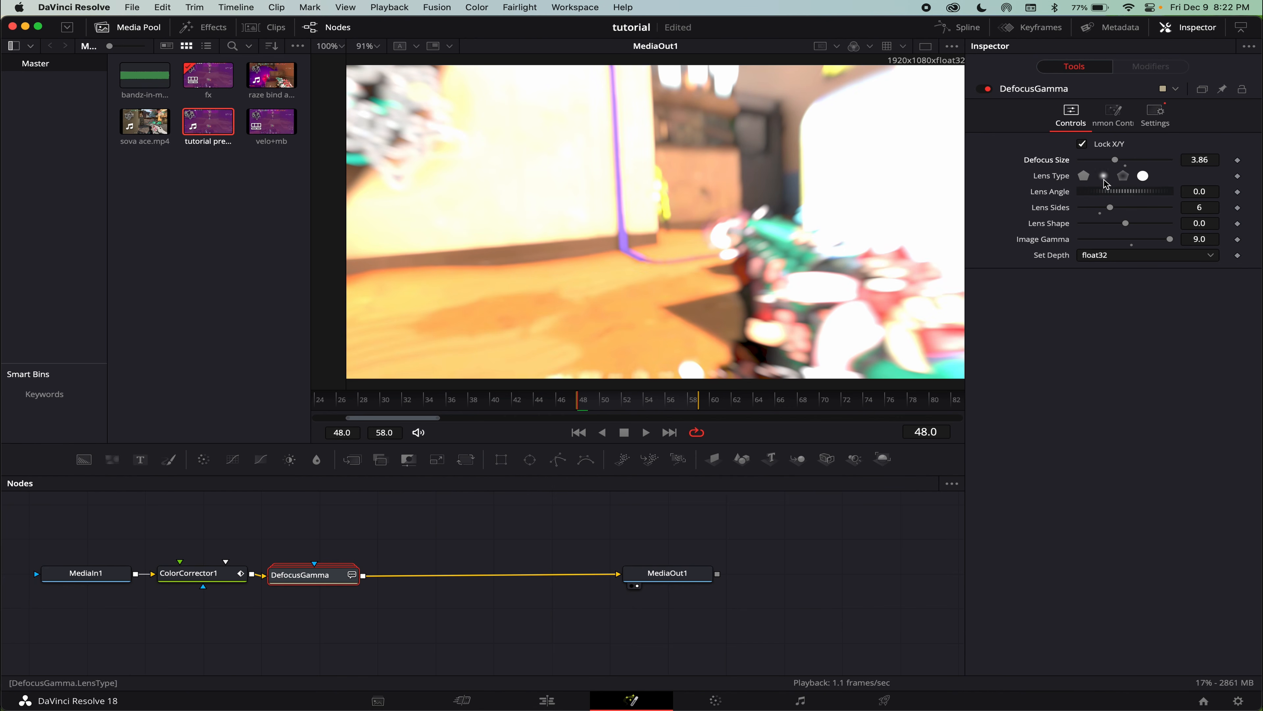
pyautogui.click(1084, 176)
# Keyframe the defocus size at 3.86 on frame 48 and 0.0 on frame 55, and curve its spline into a fast-then-slow falloff.
pyautogui.click(1238, 161)
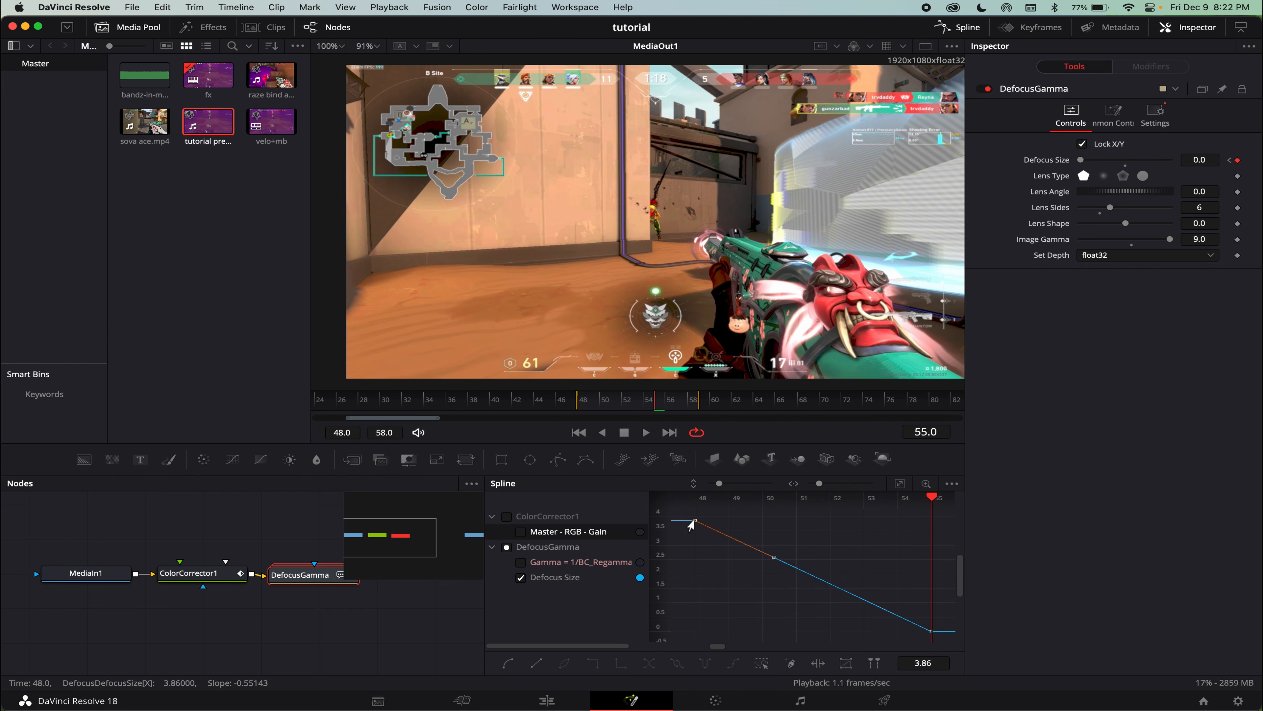
pyautogui.moveTo(772, 562); pyautogui.dragTo(710, 599)
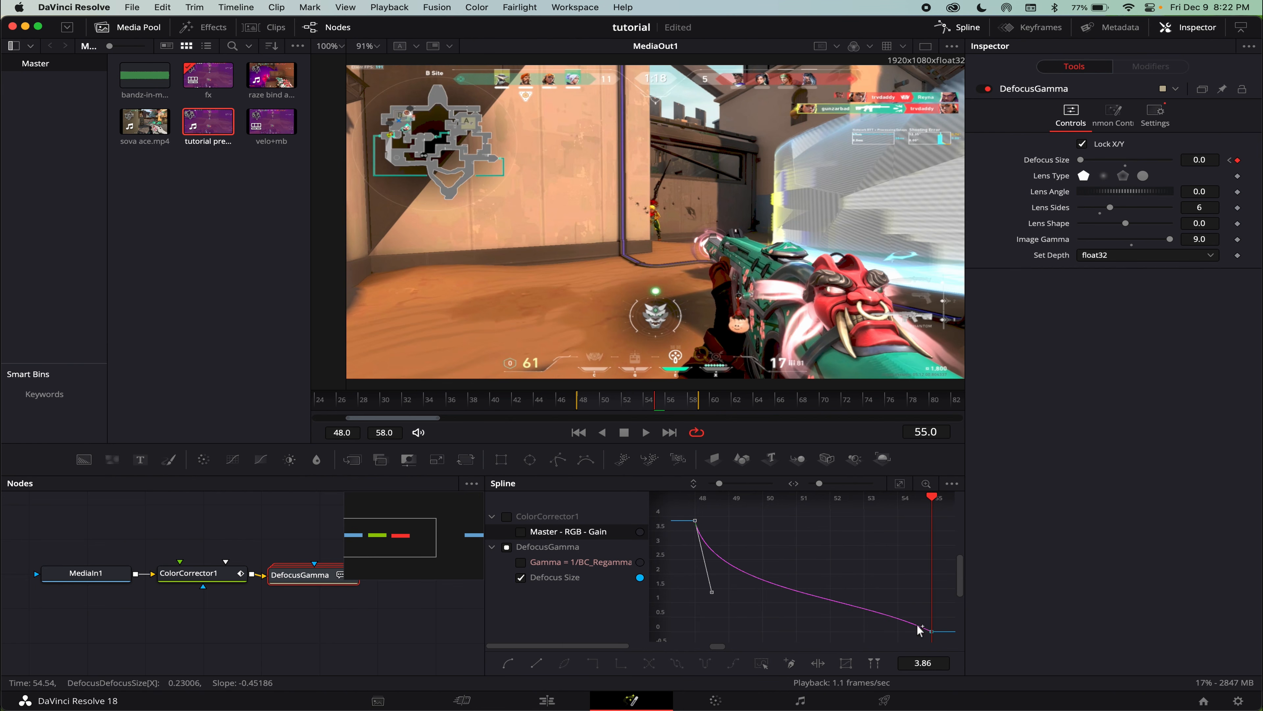
pyautogui.click(930, 631)
pyautogui.moveTo(851, 595); pyautogui.dragTo(826, 626)
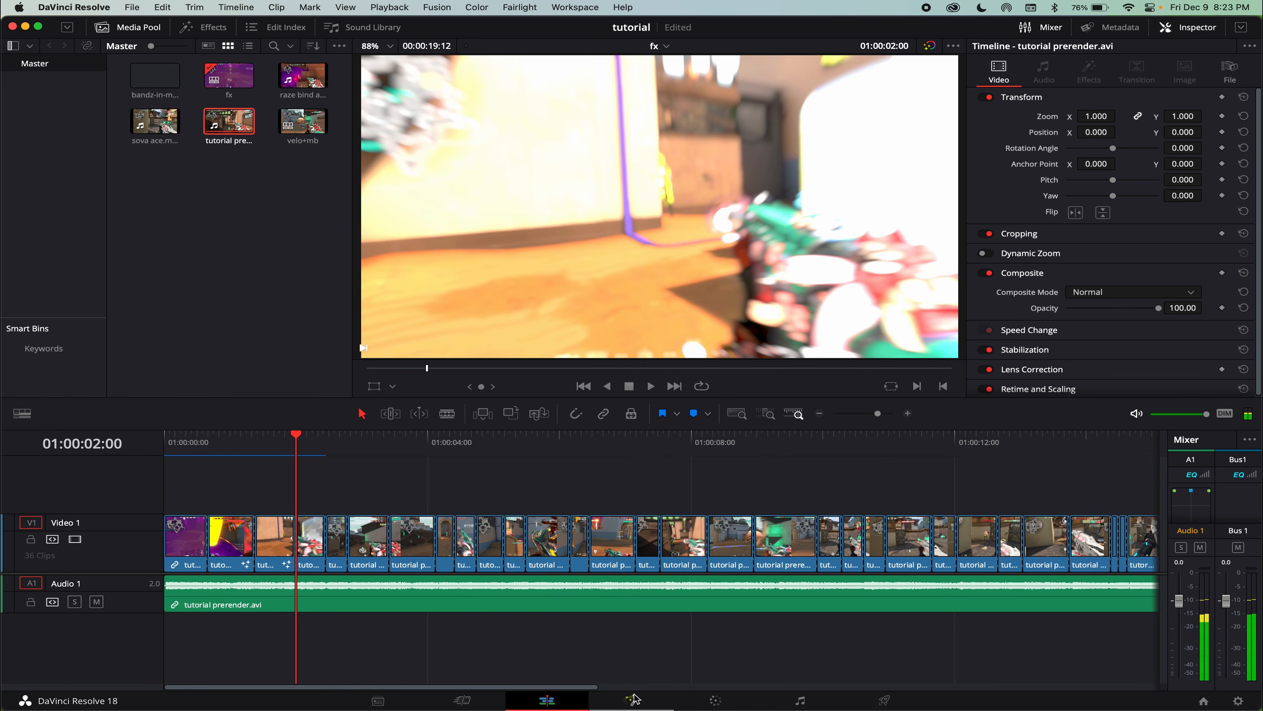
# In the same clip's Fusion composition, tint the Color Corrector's master range red at about 0.76 strength on frame 49.
pyautogui.click(632, 699)
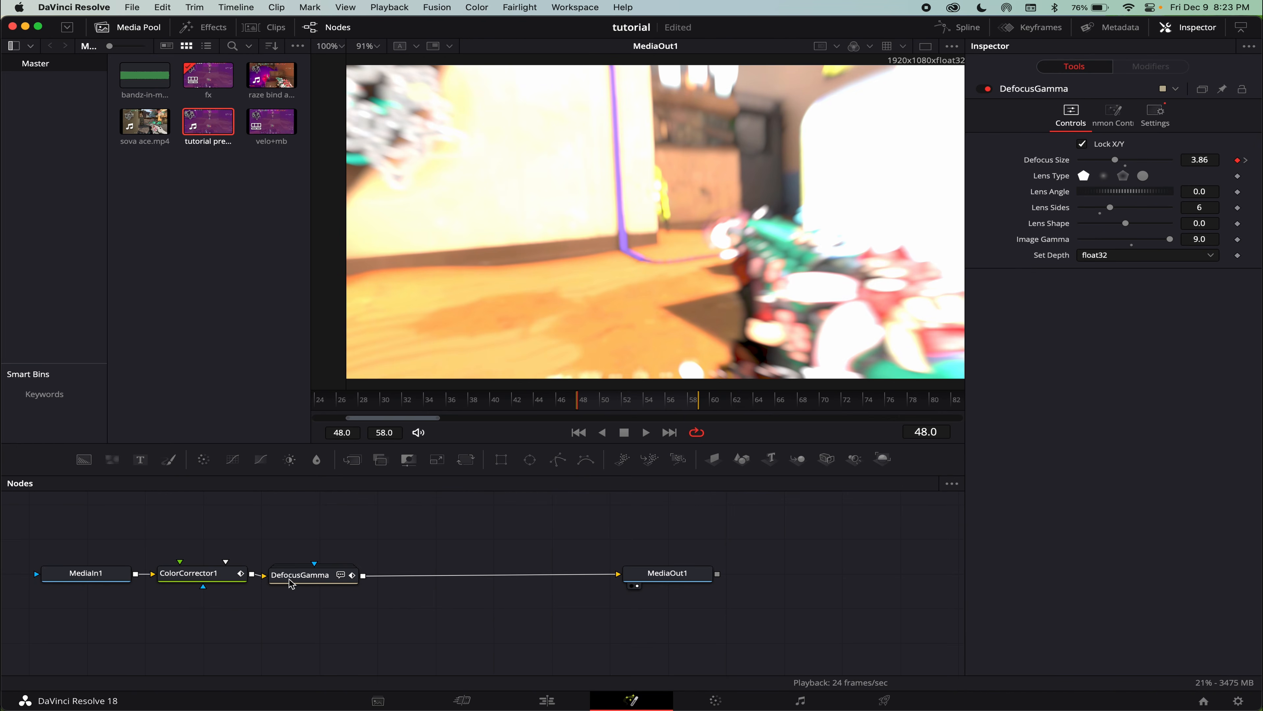
pyautogui.click(189, 573)
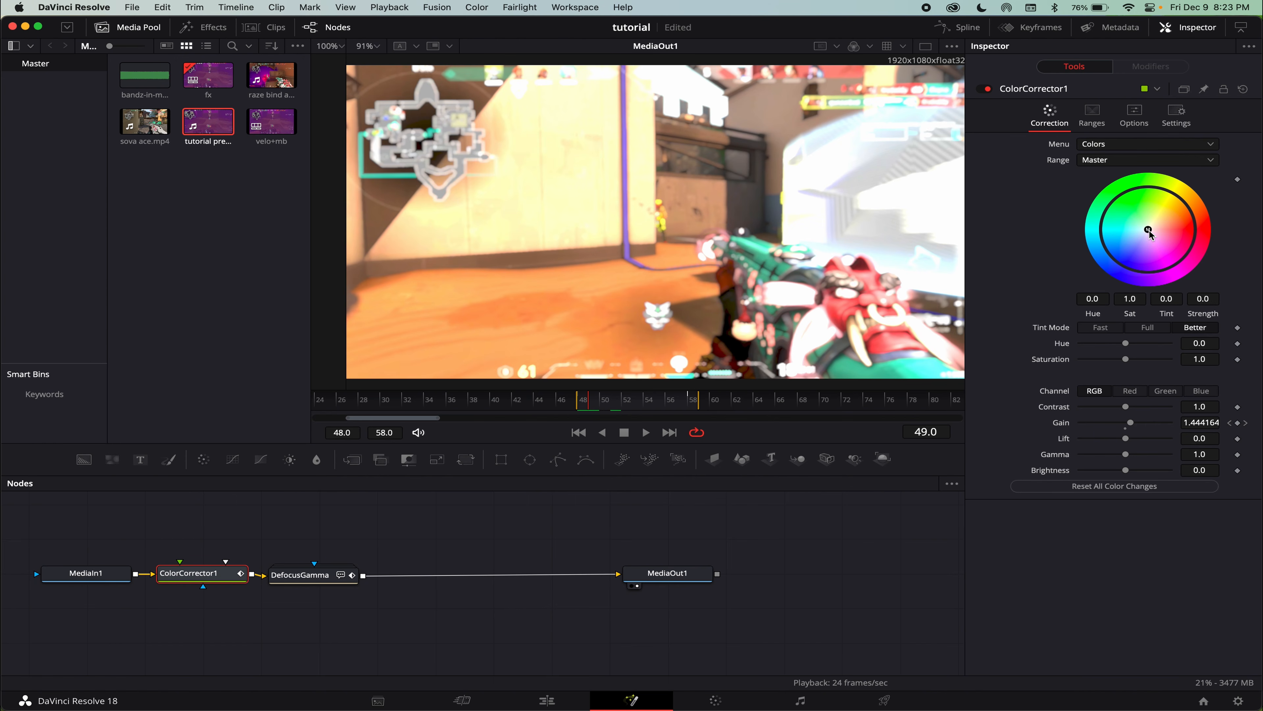
pyautogui.moveTo(1148, 230); pyautogui.dragTo(1190, 230)
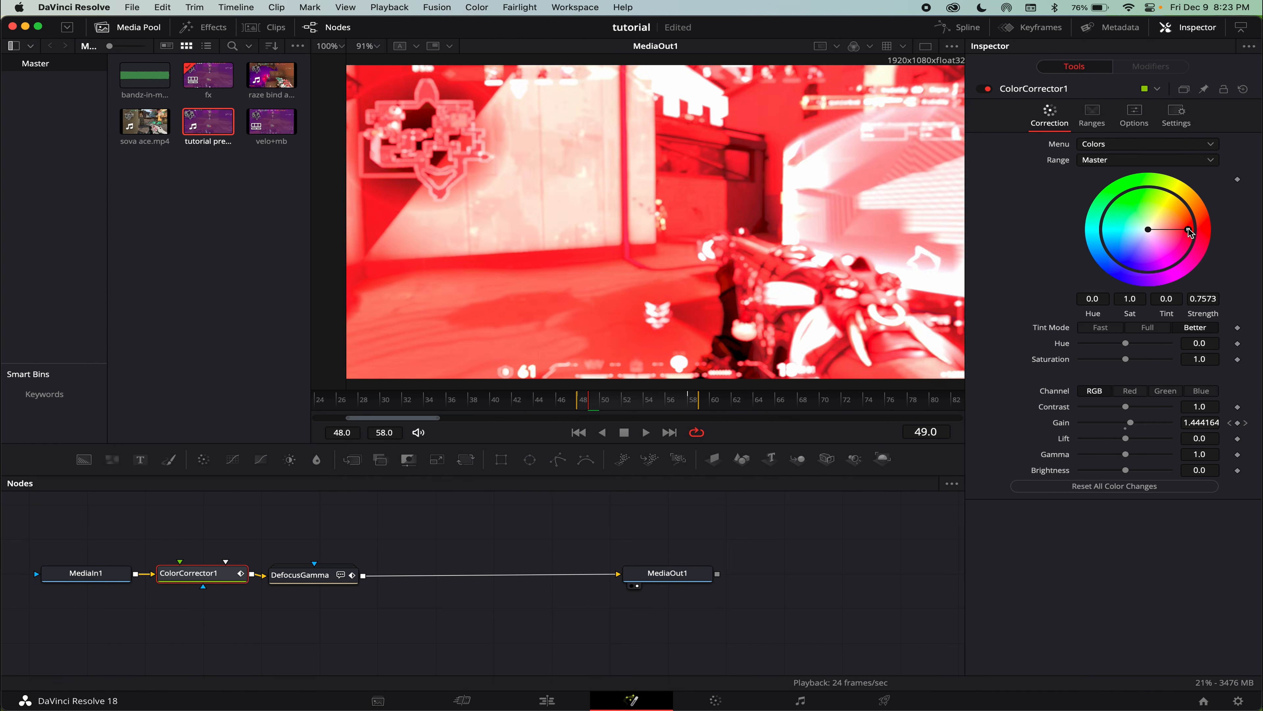
# Return to the fx timeline and preview the clip with the red tint and defocus effects.
pyautogui.click(547, 699)
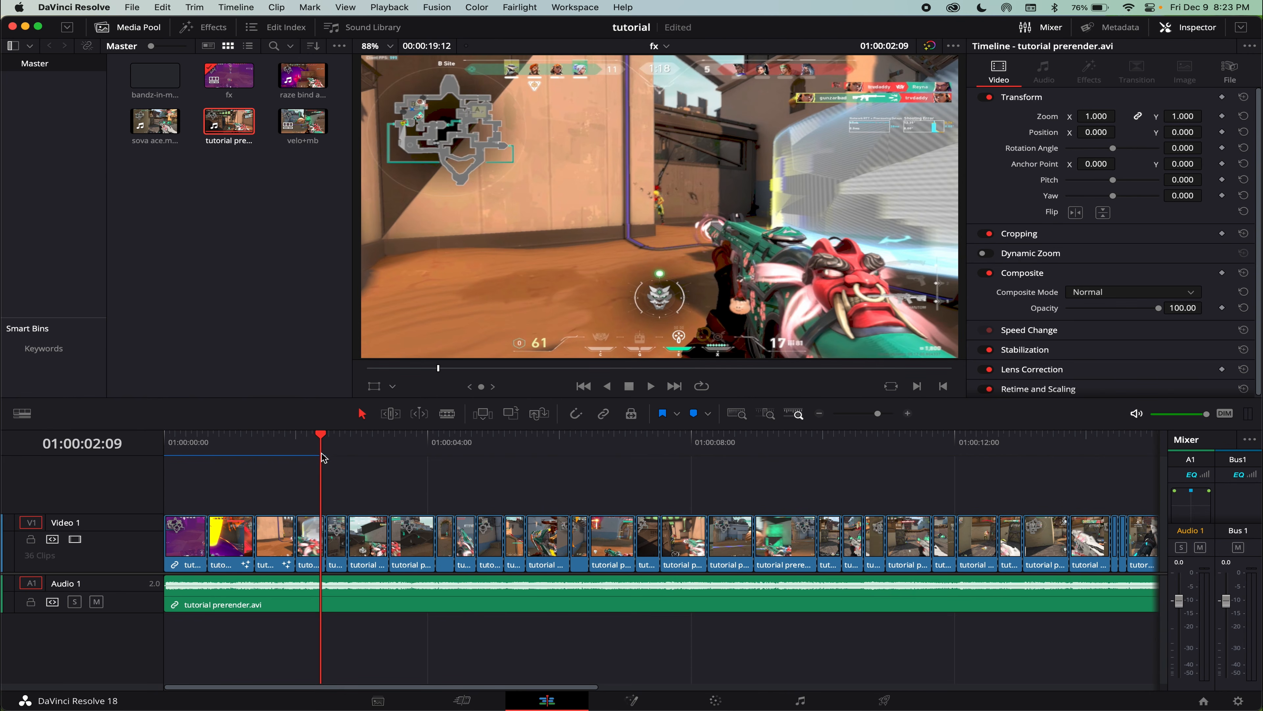
pyautogui.click(318, 446)
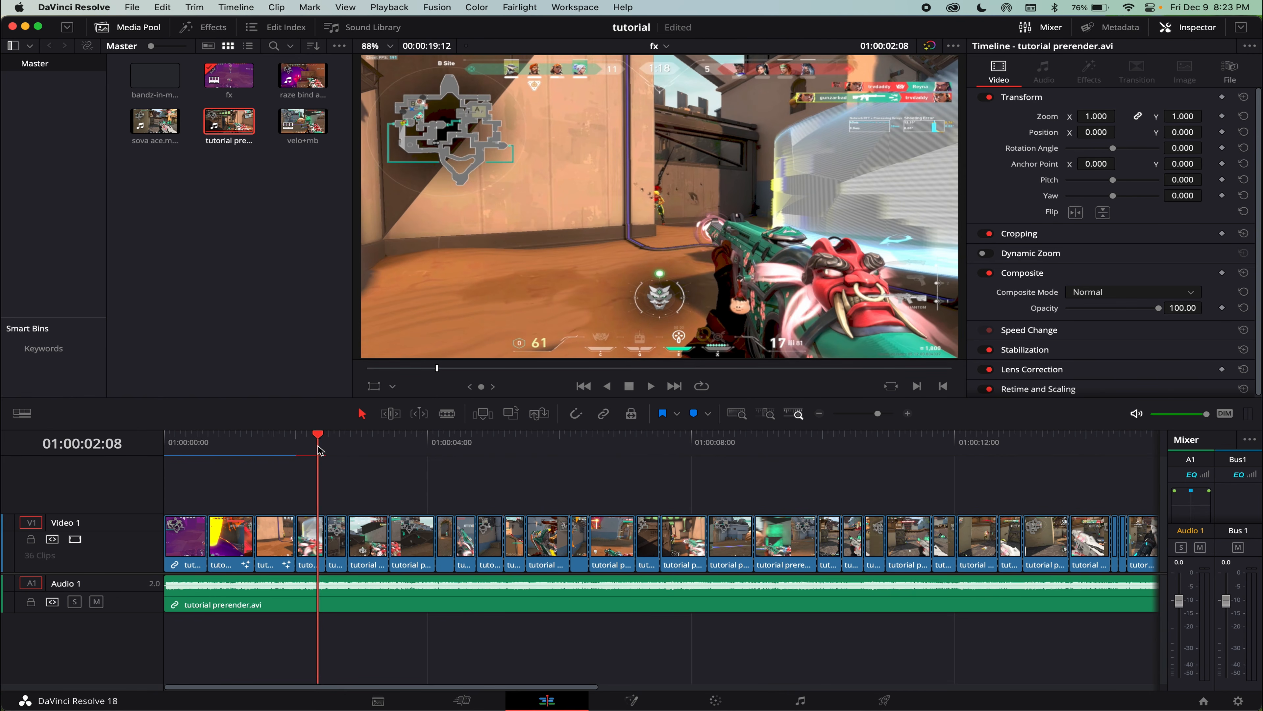
pyautogui.moveTo(303, 438); pyautogui.dragTo(304, 438)
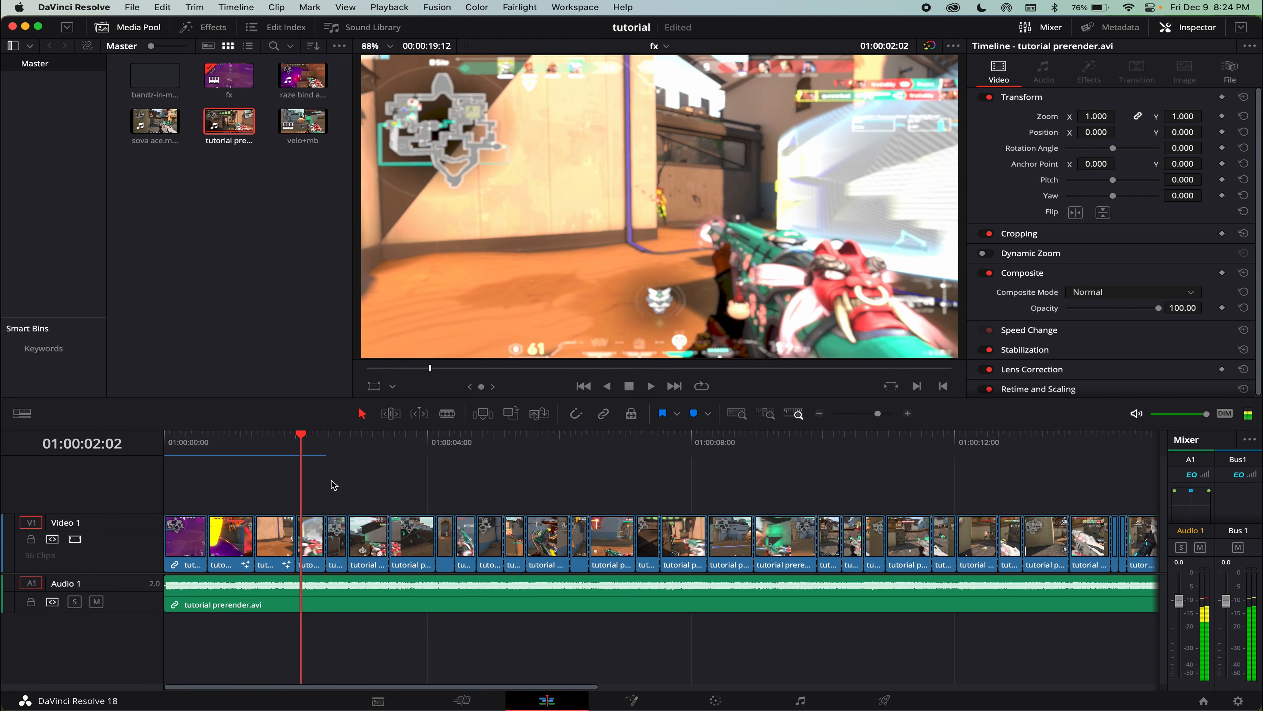
# Reopen the clip's Fusion composition, select the DefocusGamma node, and scrub through the clip up to frame 59.
pyautogui.click(632, 700)
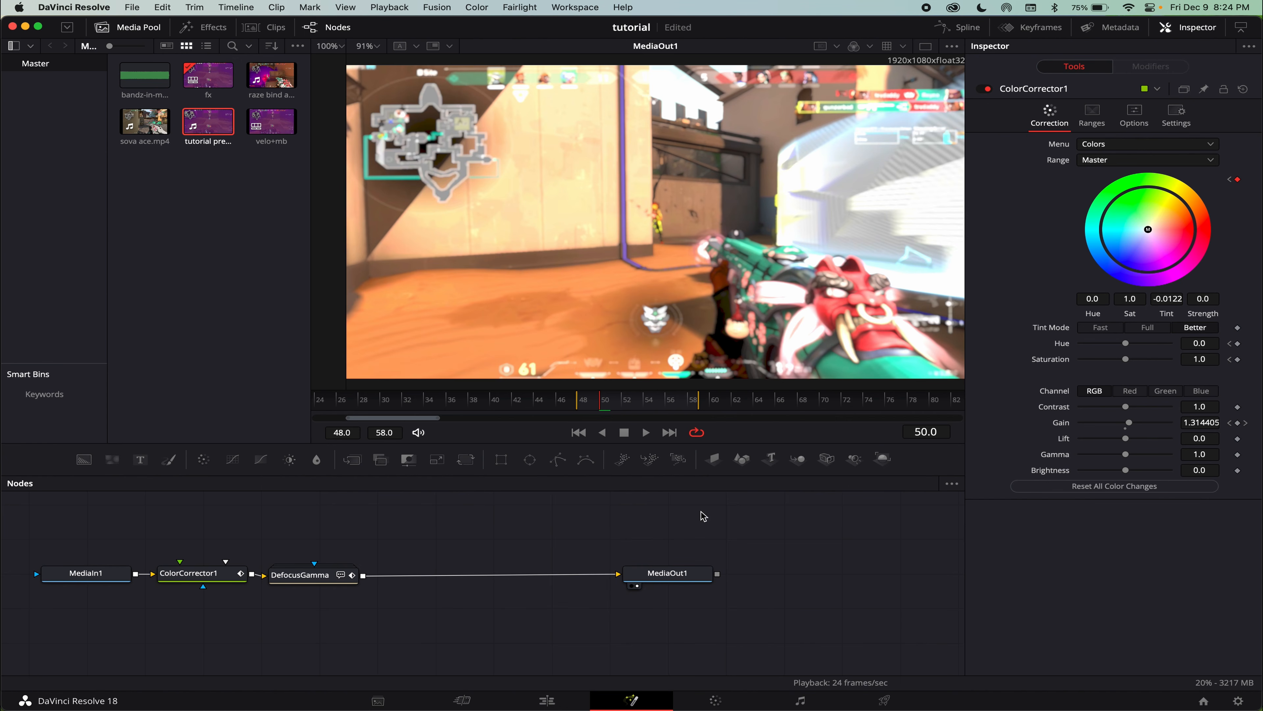
pyautogui.click(306, 575)
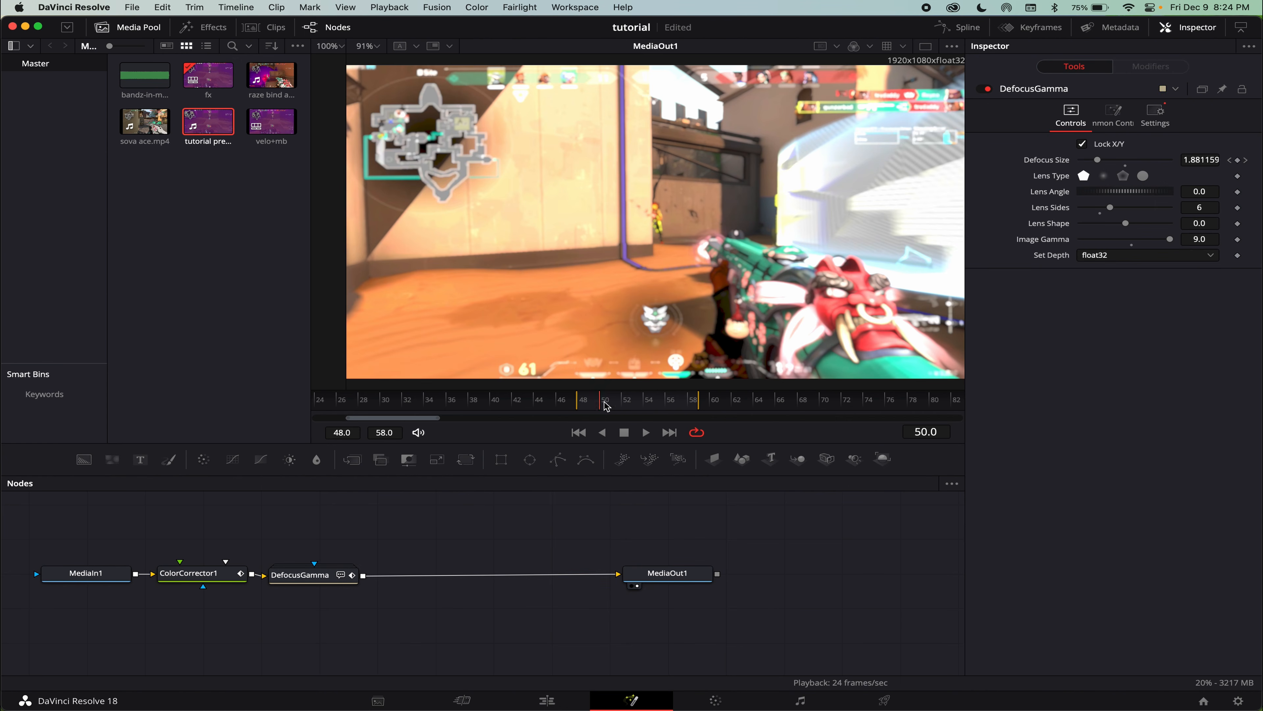
pyautogui.click(582, 404)
pyautogui.moveTo(587, 404); pyautogui.dragTo(601, 404)
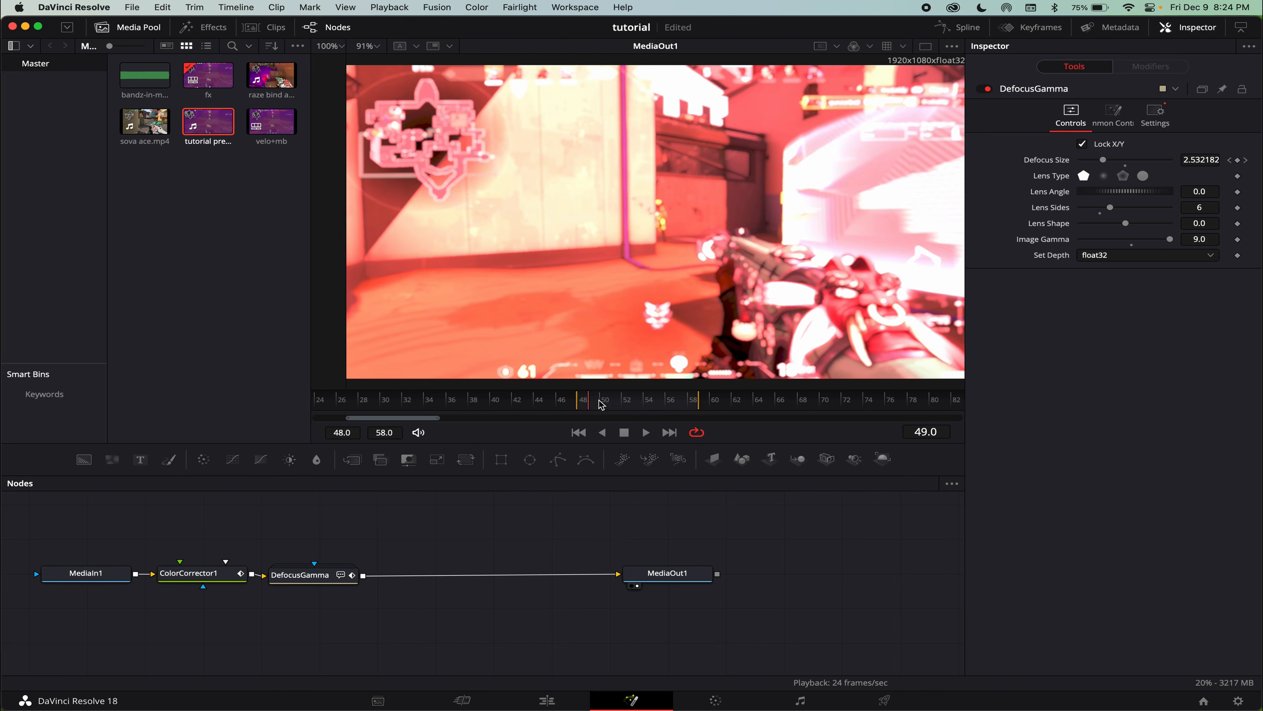
pyautogui.moveTo(686, 406); pyautogui.dragTo(702, 405)
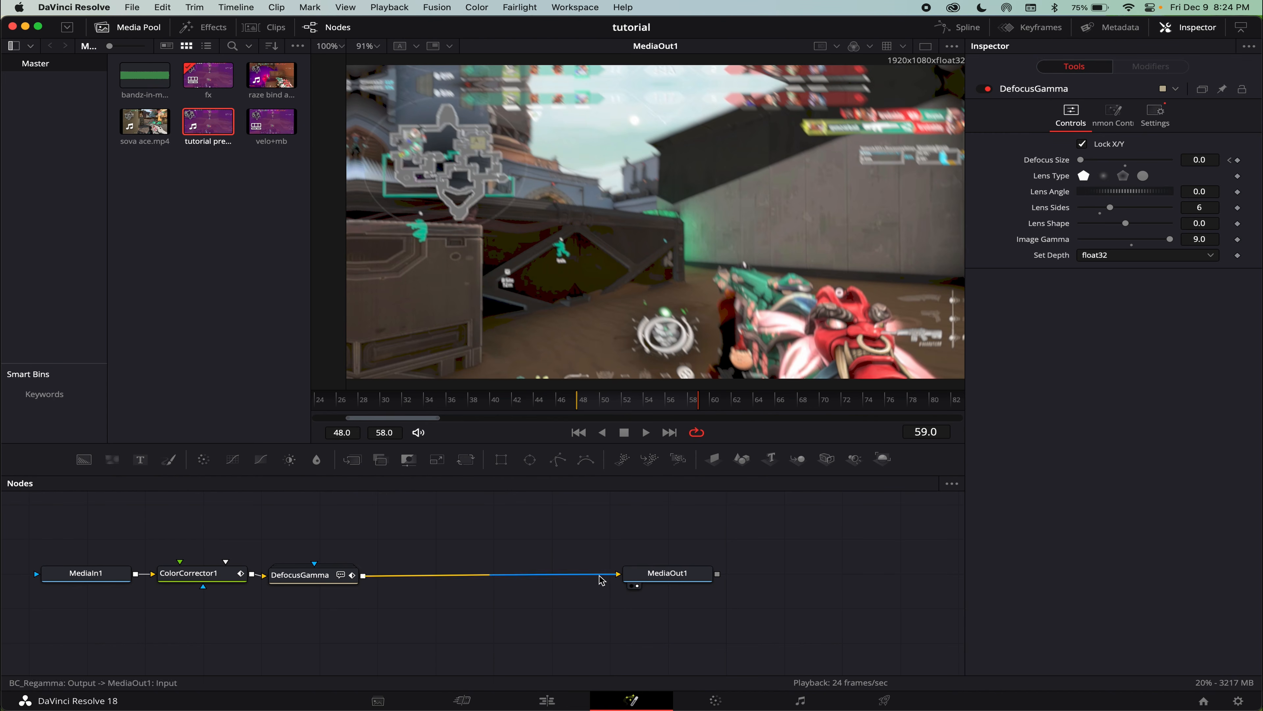
# Go back to the fx timeline and step frame by frame through the start of the tinted clip to check the effects.
pyautogui.click(546, 700)
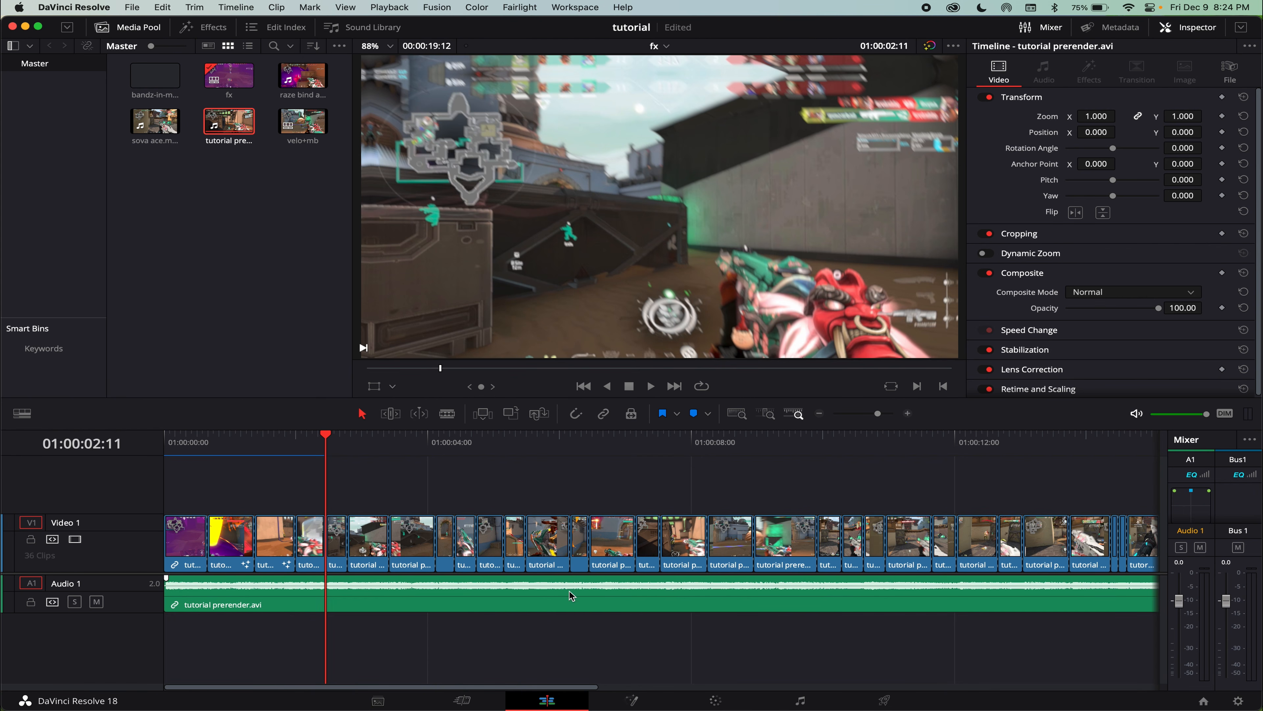
pyautogui.click(310, 449)
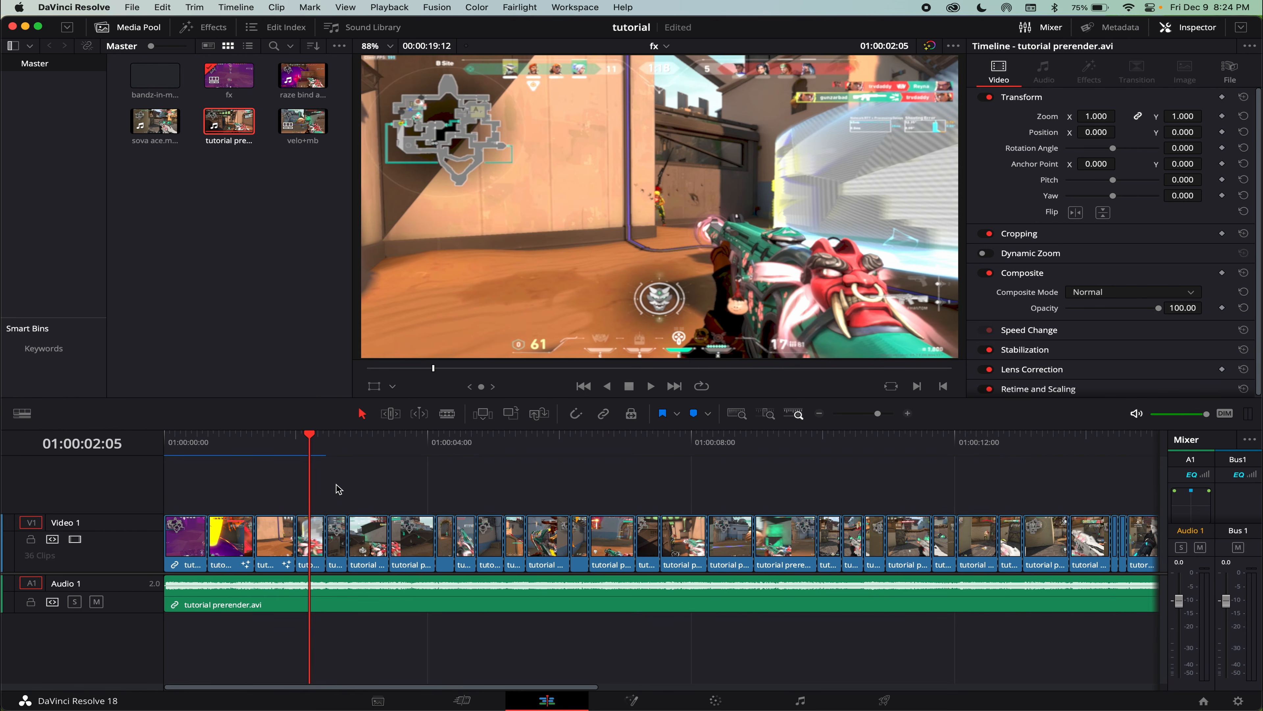
pyautogui.press('Left')
pyautogui.press('Left')
pyautogui.press('Left')
pyautogui.press('Left')
pyautogui.press('Left')
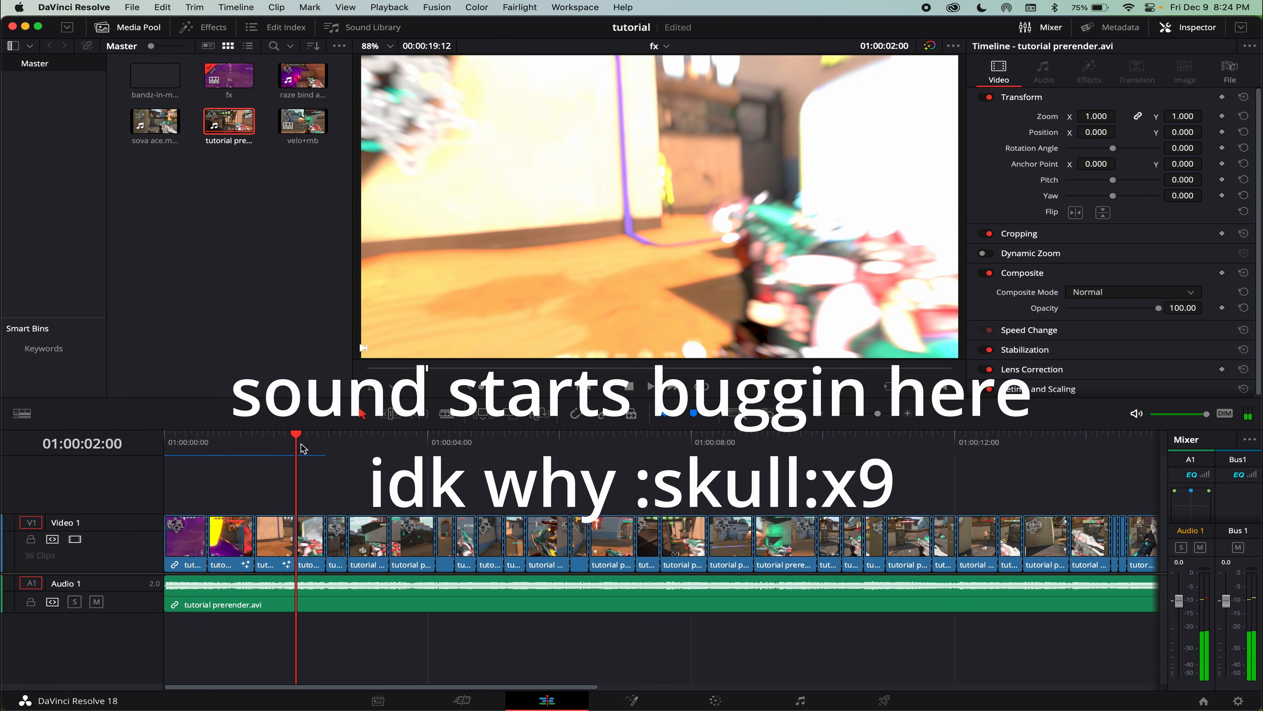
pyautogui.click(301, 447)
pyautogui.press('Left')
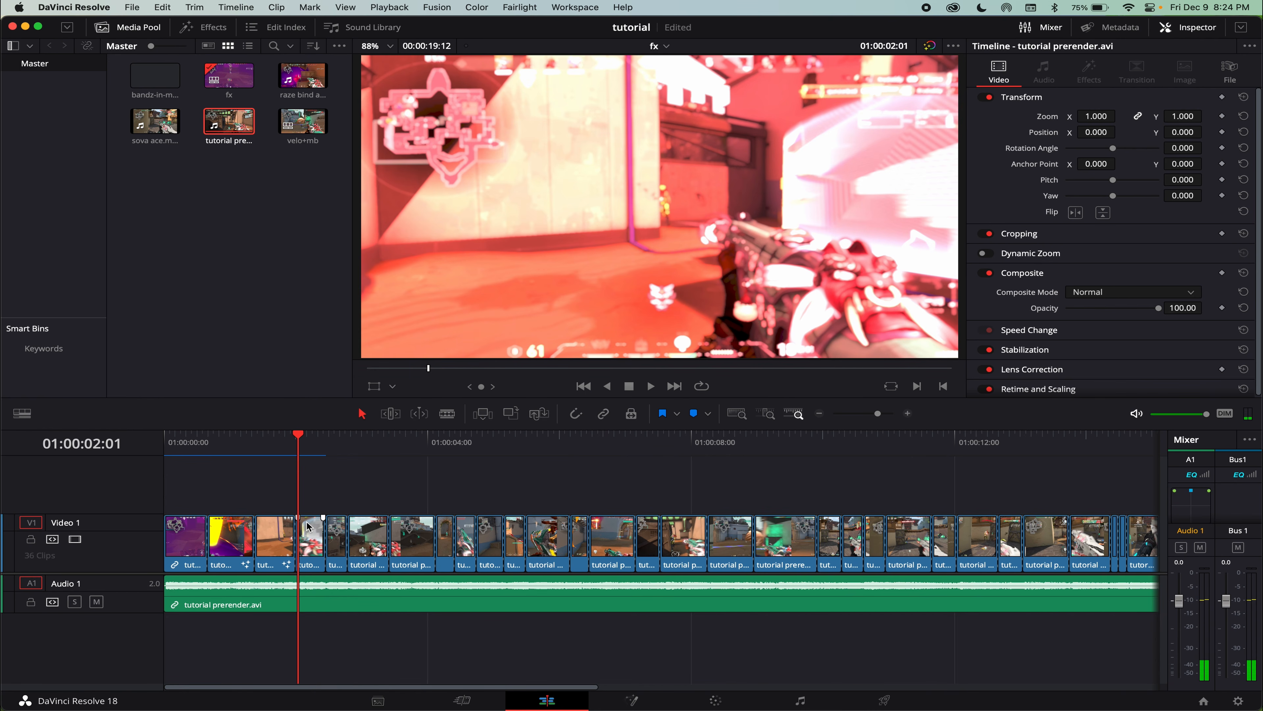
# Step frame by frame through the red-tinted clip on the fx timeline, and check the clips that follow it.
pyautogui.press('Right')
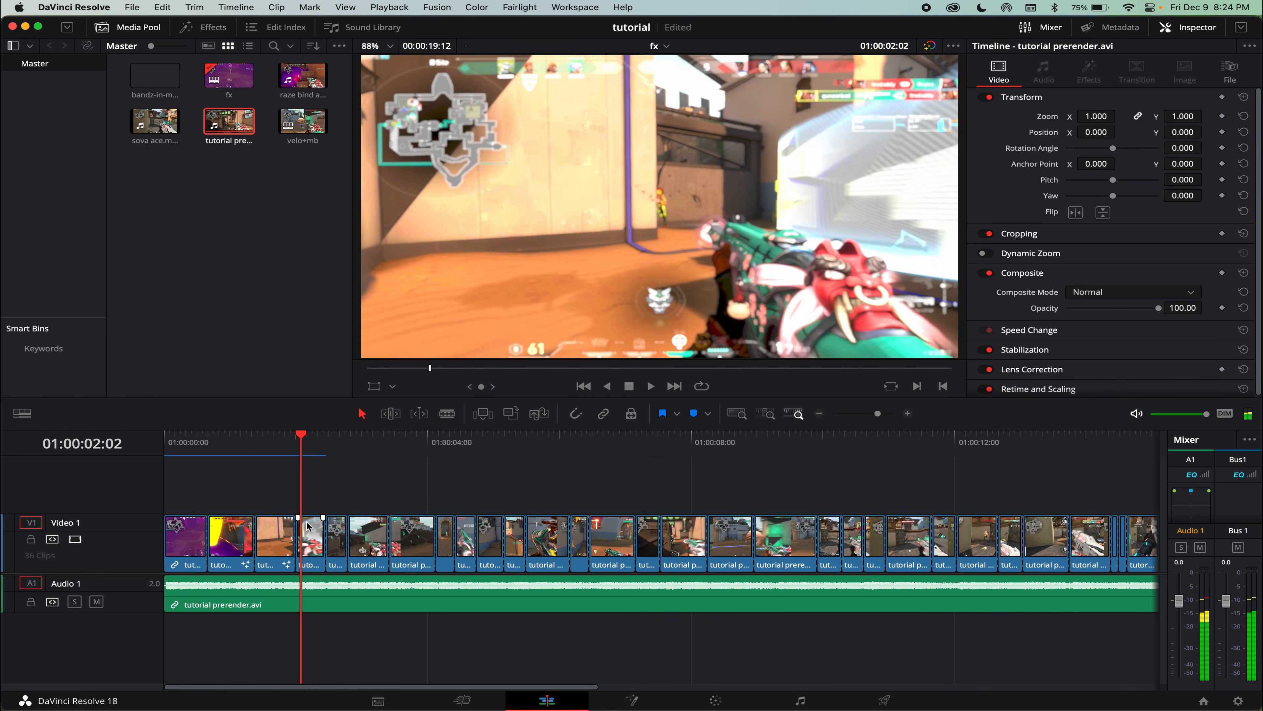
pyautogui.press('Right')
pyautogui.press('Right')
pyautogui.press('Right')
pyautogui.press('Right')
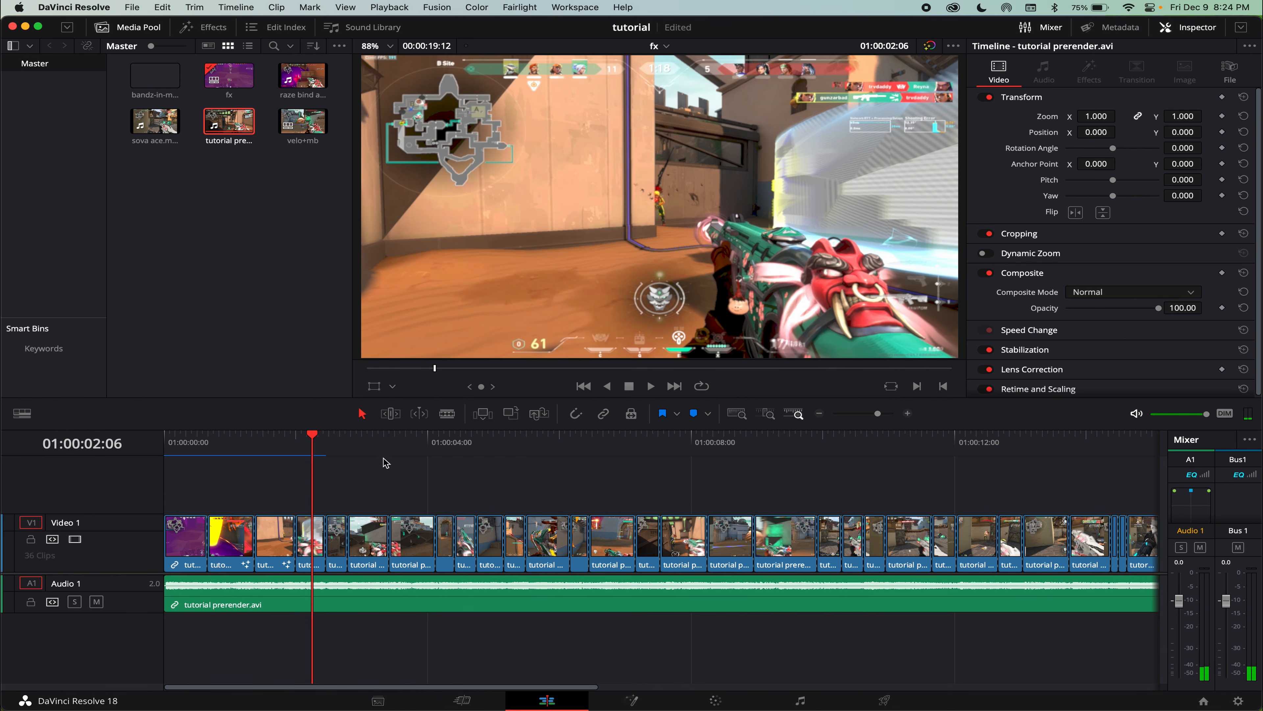
pyautogui.click(408, 439)
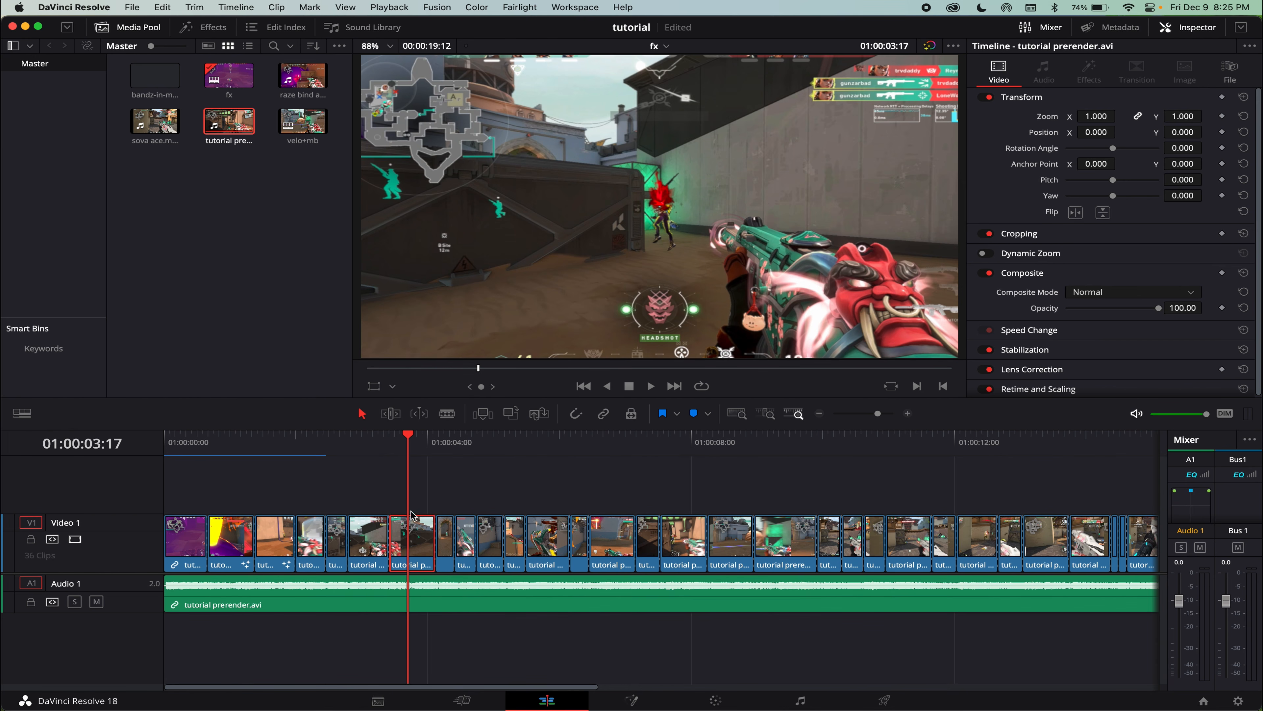
pyautogui.click(338, 479)
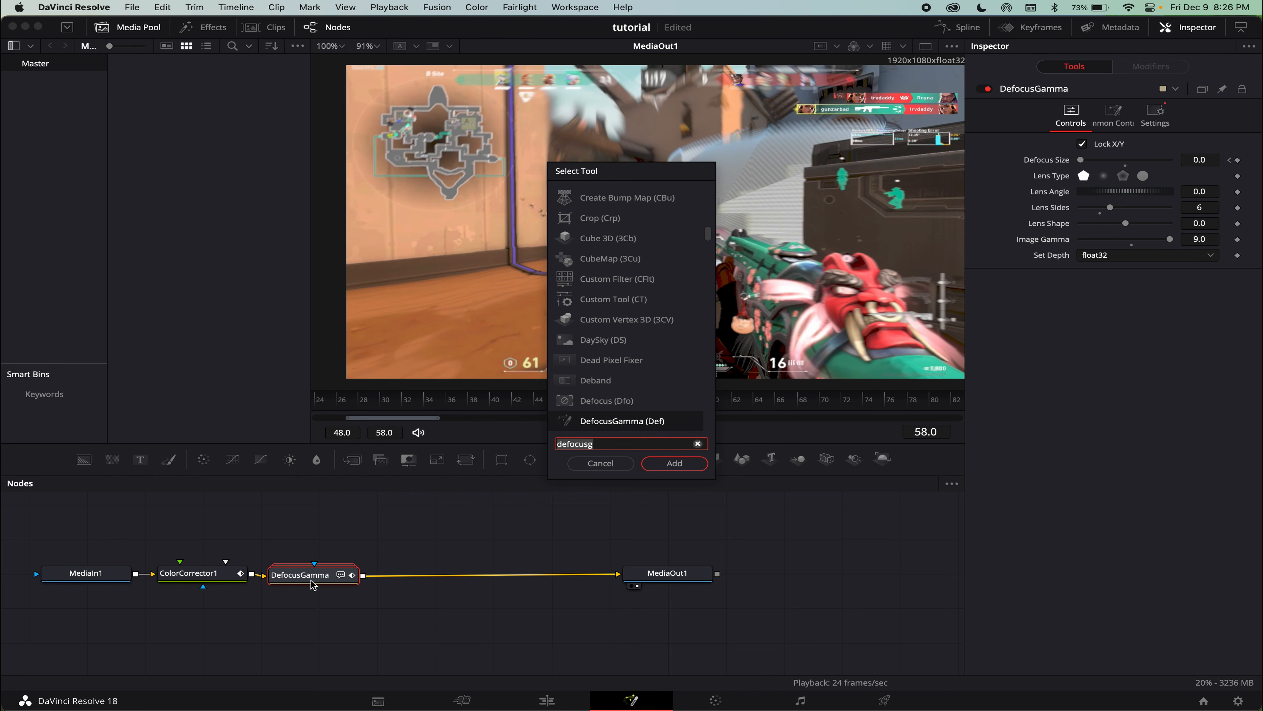
# Add an MT_Glitch_GroundLoop node after DefocusGamma, and set its Frequency to 330 and Amplitude to 3.03.
pyautogui.write('grou')
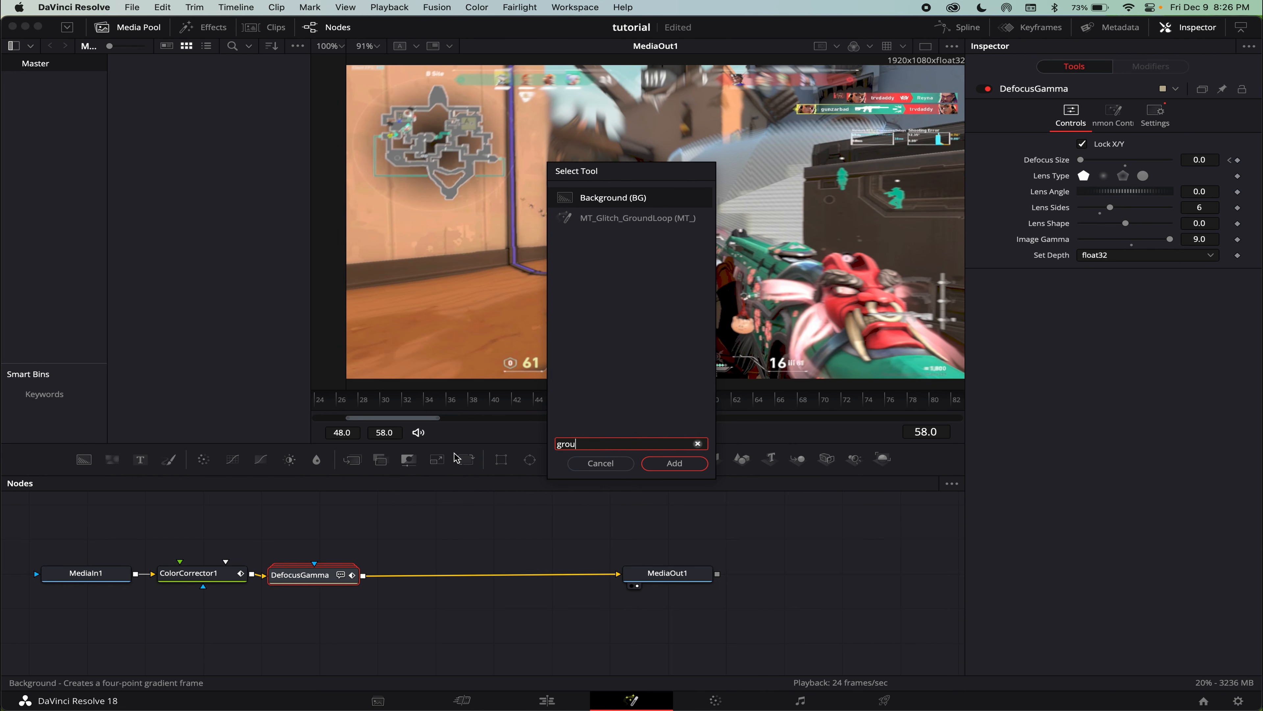
pyautogui.write('dl')
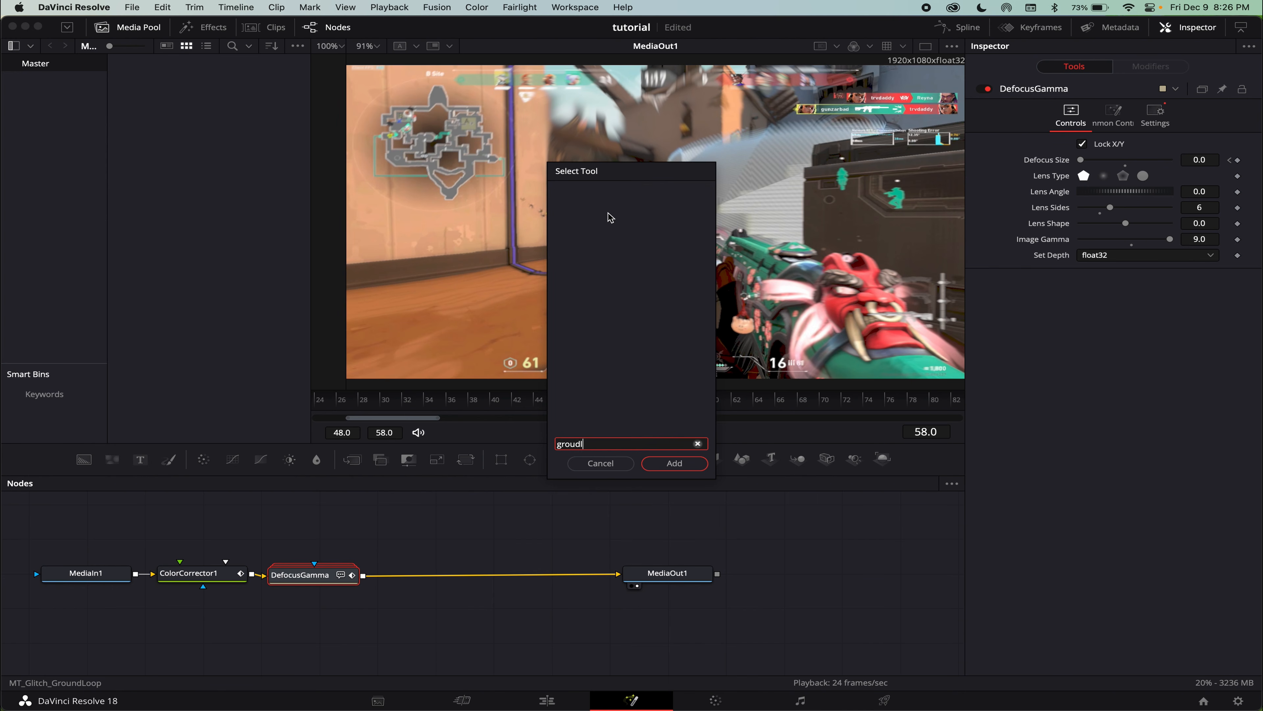
pyautogui.press('BackSpace')
pyautogui.press('BackSpace')
pyautogui.doubleClick(610, 217)
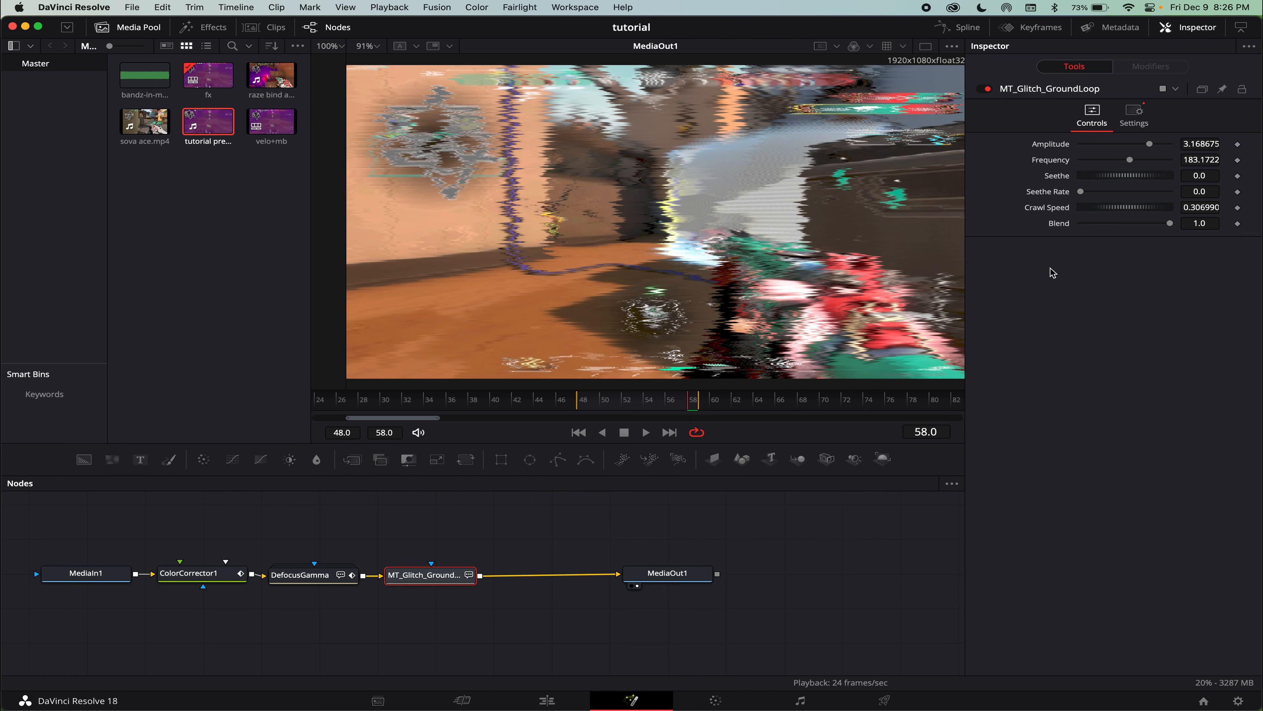
pyautogui.moveTo(1130, 159); pyautogui.dragTo(1186, 159)
pyautogui.moveTo(1149, 143)
pyautogui.mouseDown()
pyautogui.moveTo(1199, 146)
pyautogui.moveTo(1148, 144)
pyautogui.mouseUp()
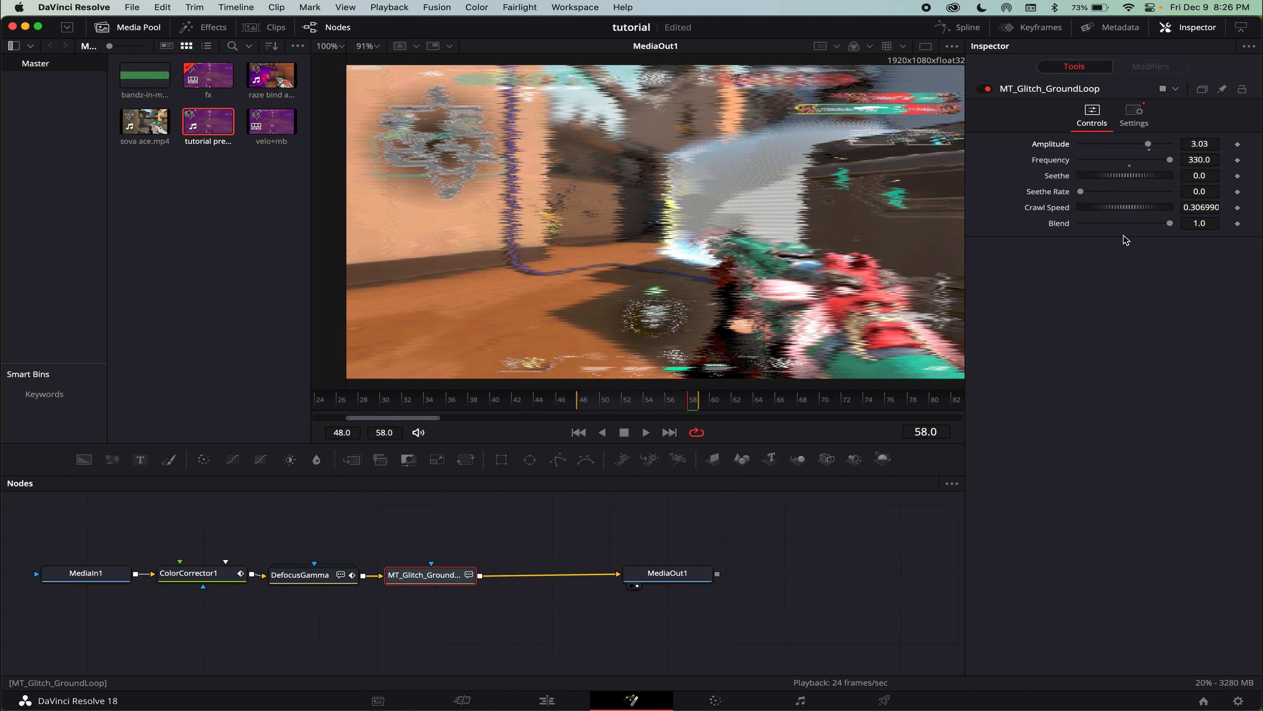
# Keyframe the GroundLoop glitch's Blend to 1.0 on frame 58 and 0.0 on frame 57, and play it back before returning to the edit timeline.
pyautogui.press('Left')
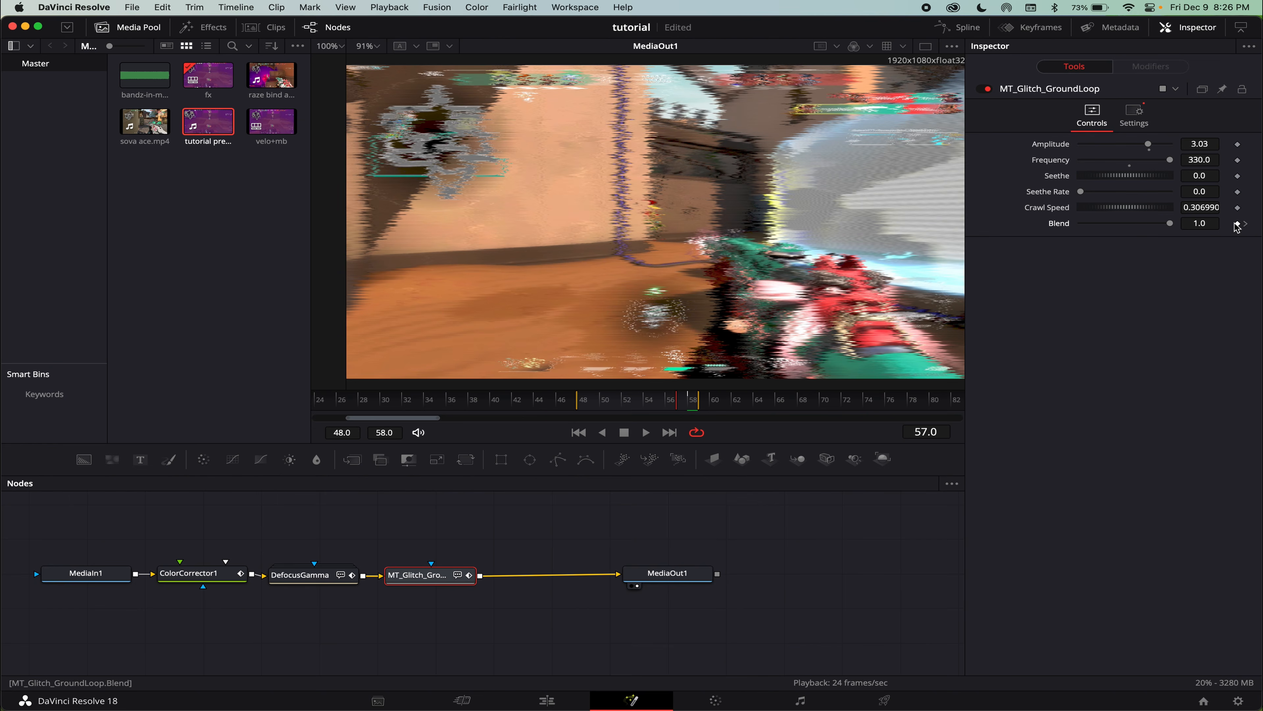
pyautogui.moveTo(1168, 228); pyautogui.dragTo(642, 228)
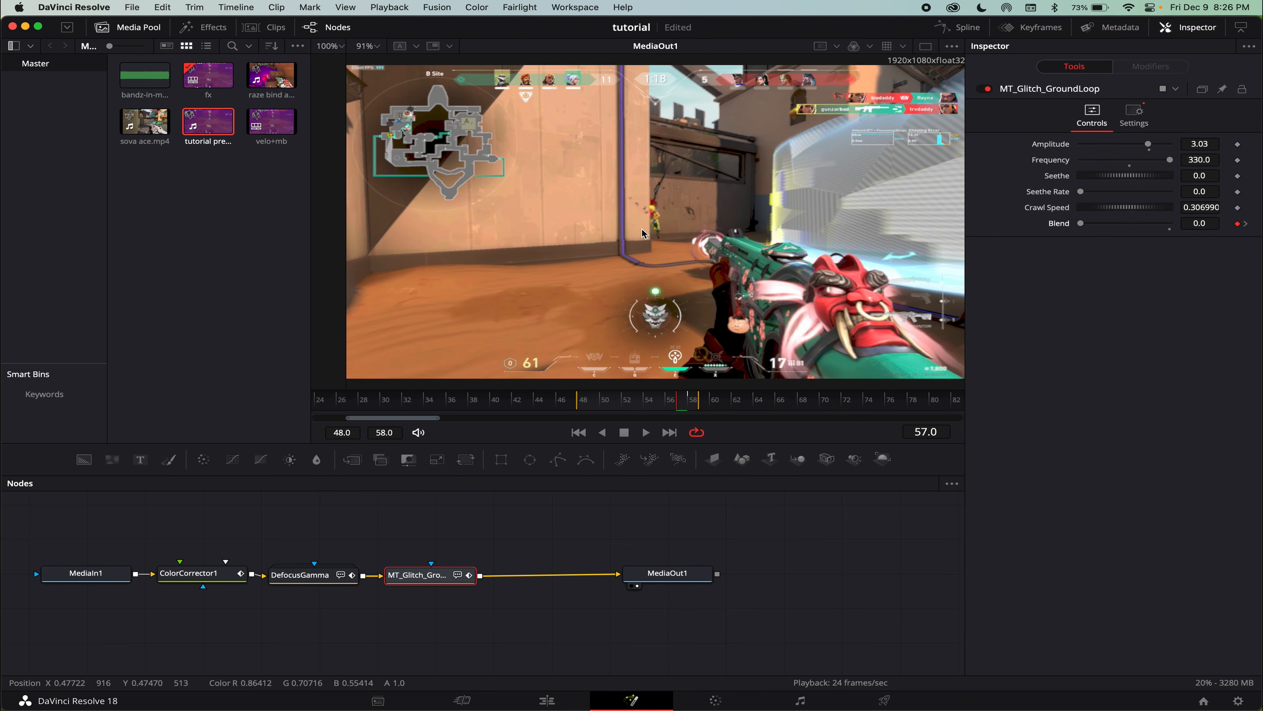
pyautogui.press('space')
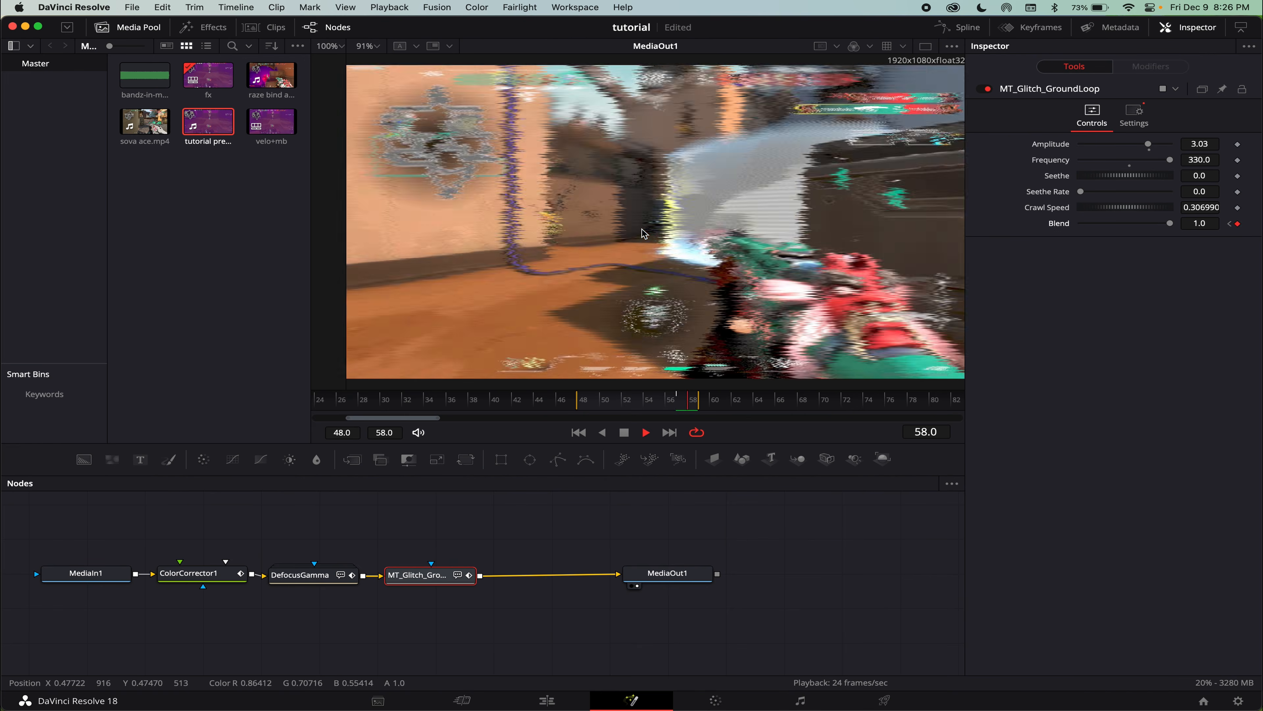
pyautogui.click(547, 700)
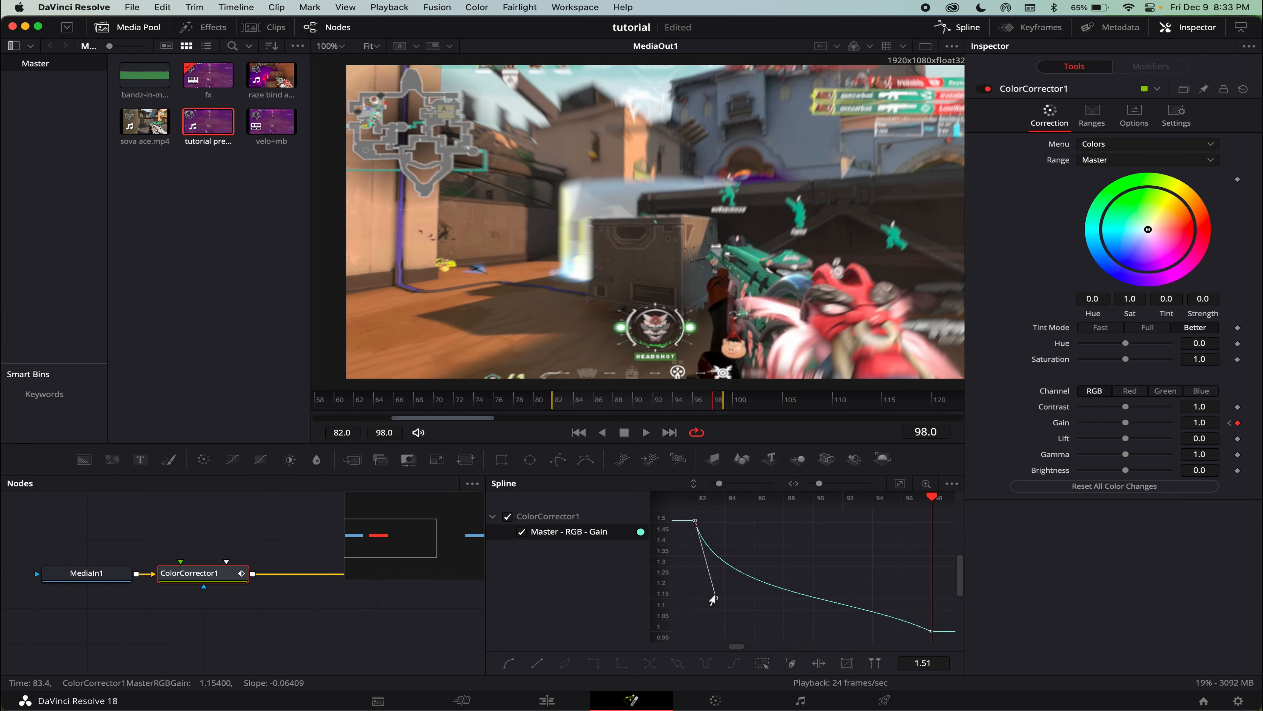
# Shape ColorCorrector1's Master RGB Gain curve into a steep early drop that eases out by frame 98, starting from 1.64 on frame 82.
pyautogui.moveTo(705, 565); pyautogui.dragTo(705, 593)
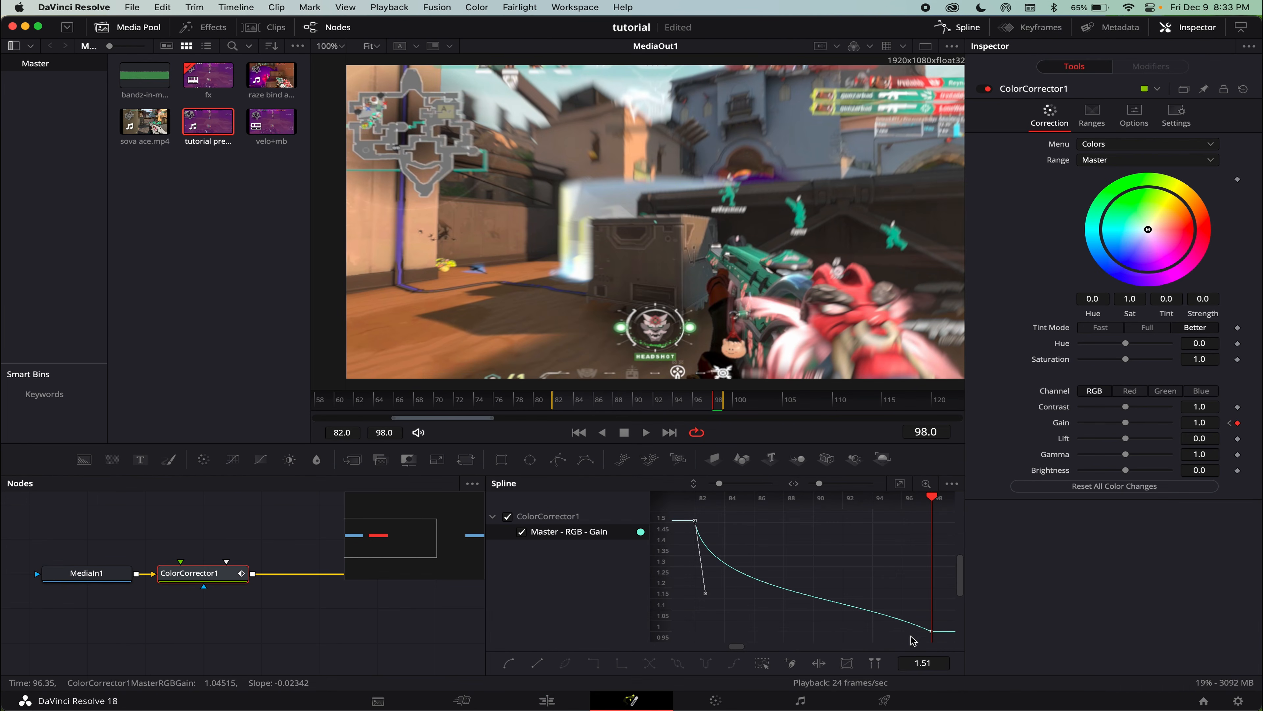
pyautogui.click(931, 631)
pyautogui.moveTo(851, 596); pyautogui.dragTo(794, 629)
pyautogui.press('space')
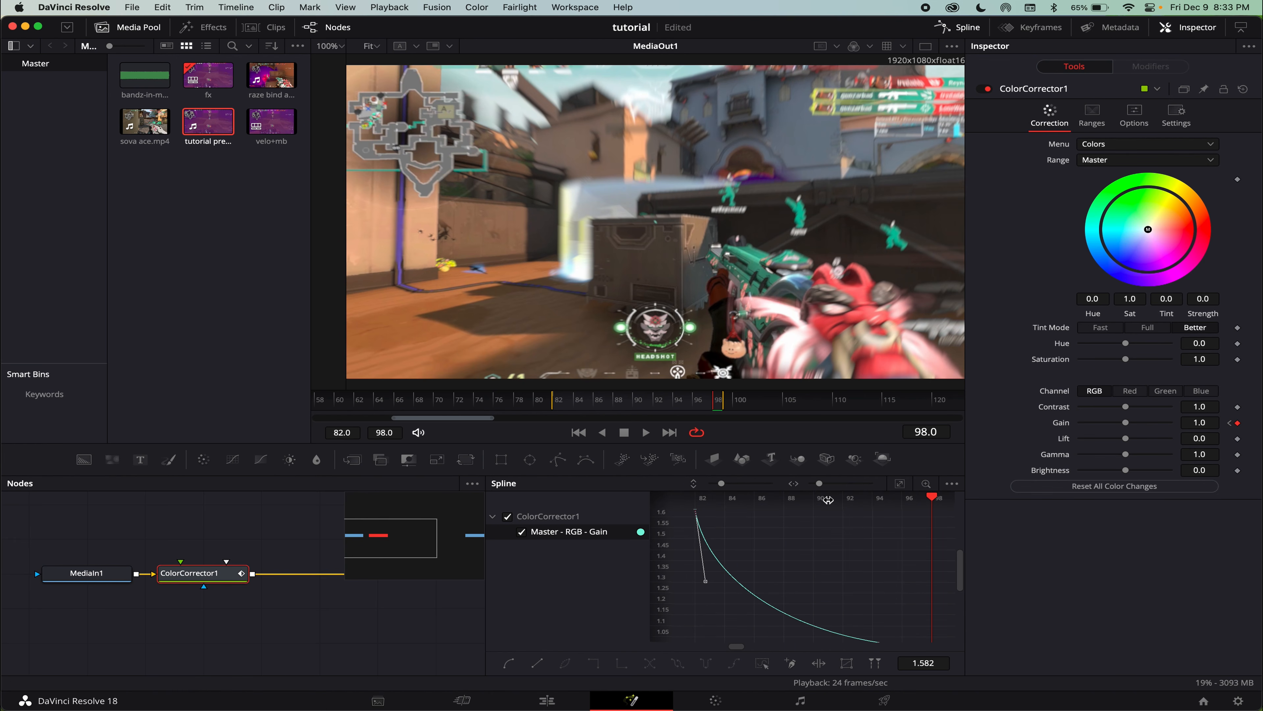
pyautogui.click(899, 484)
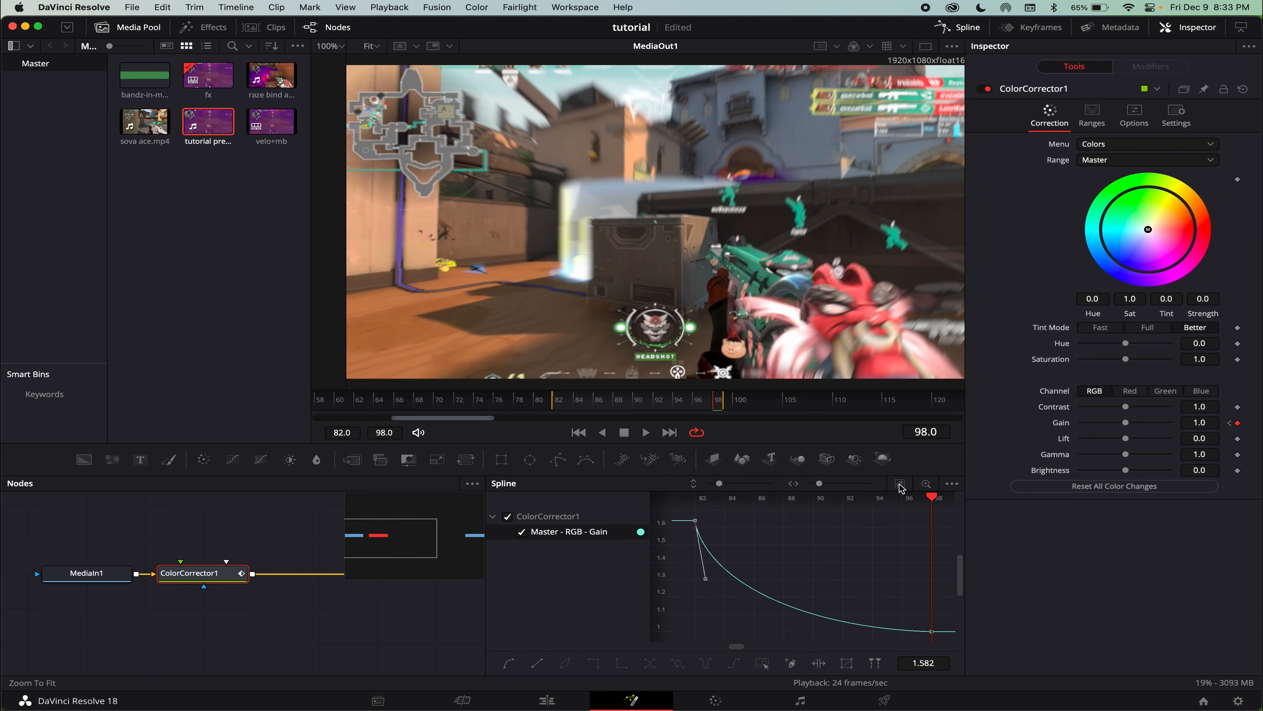
pyautogui.click(707, 590)
pyautogui.click(694, 520)
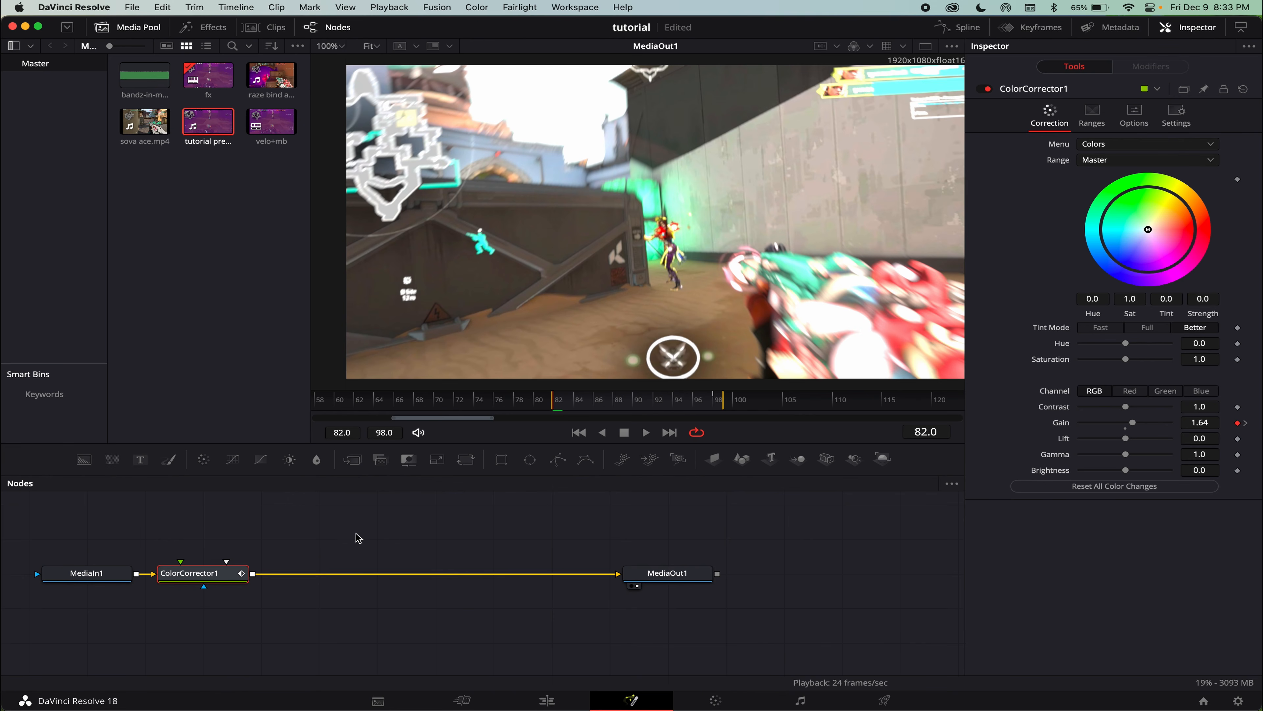
# Add an Erode / Dilate node after ColorCorrector1 and set only its X Amount, to 0.0305.
pyautogui.hotkey('shift', 'space')
pyautogui.write('erod')
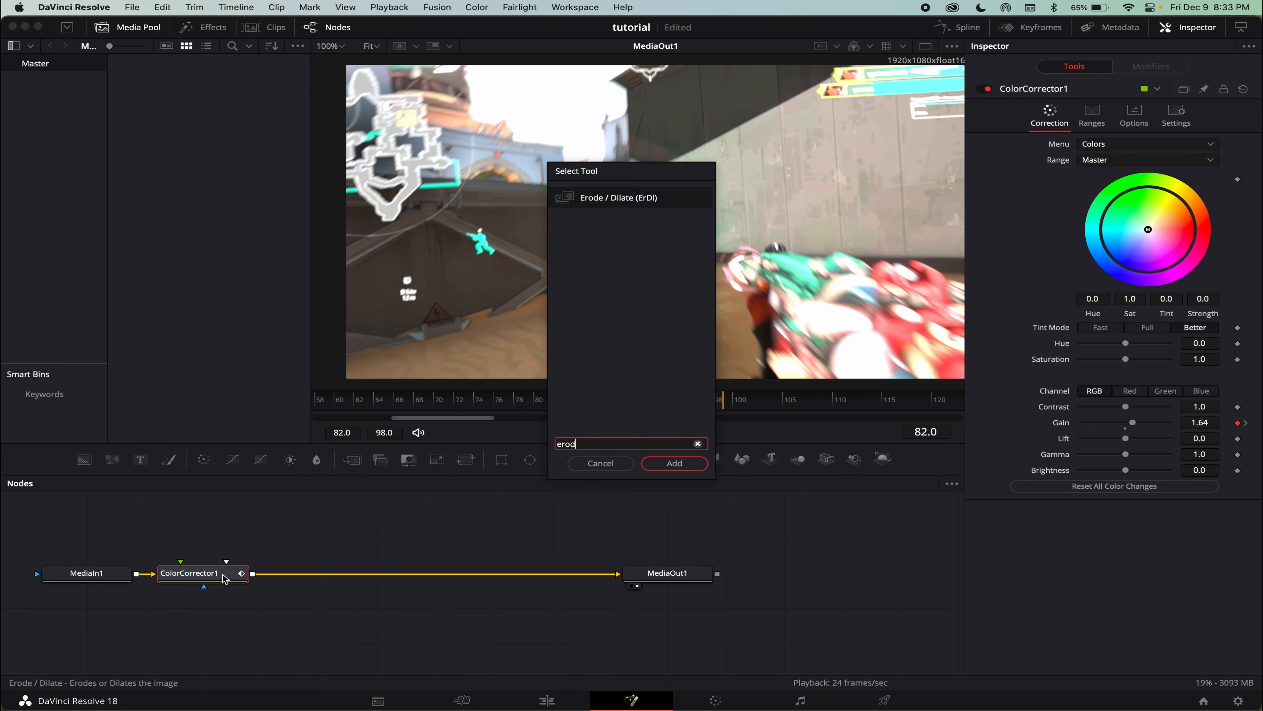
pyautogui.press('Return')
pyautogui.moveTo(1125, 192); pyautogui.dragTo(1176, 197)
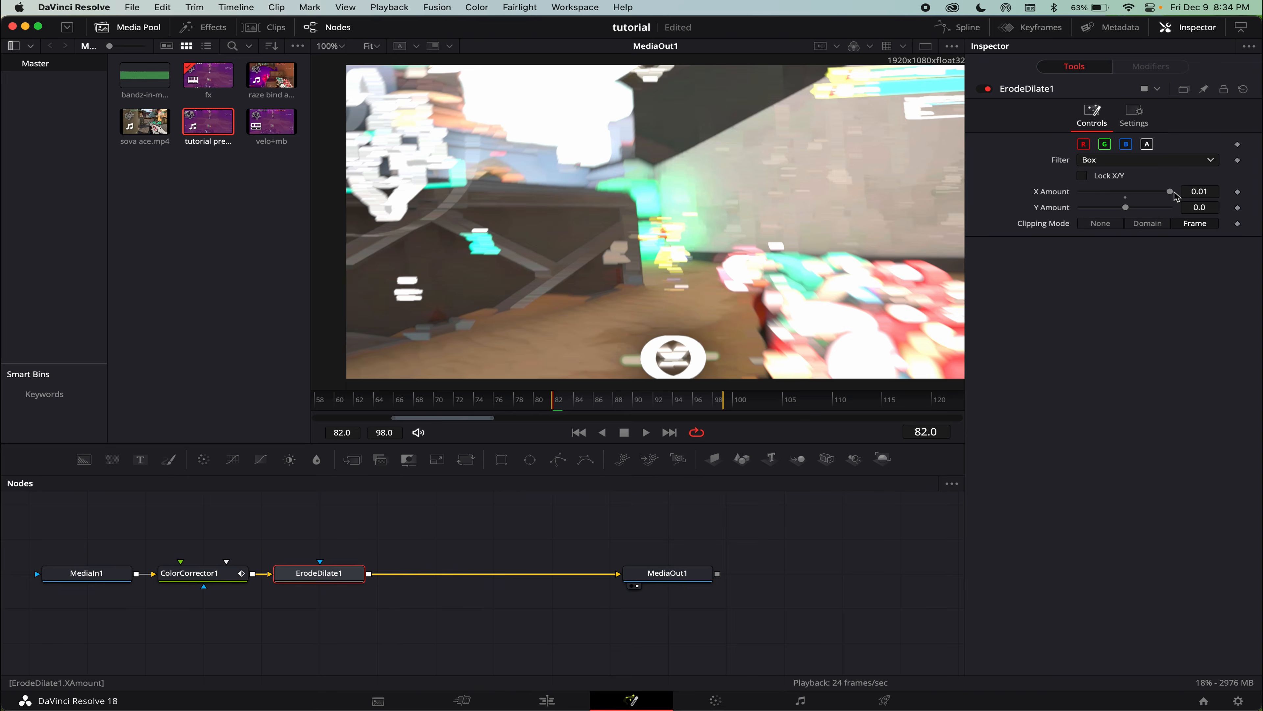
pyautogui.click(1208, 192)
pyautogui.write('3')
pyautogui.press('Tab')
pyautogui.click(1179, 263)
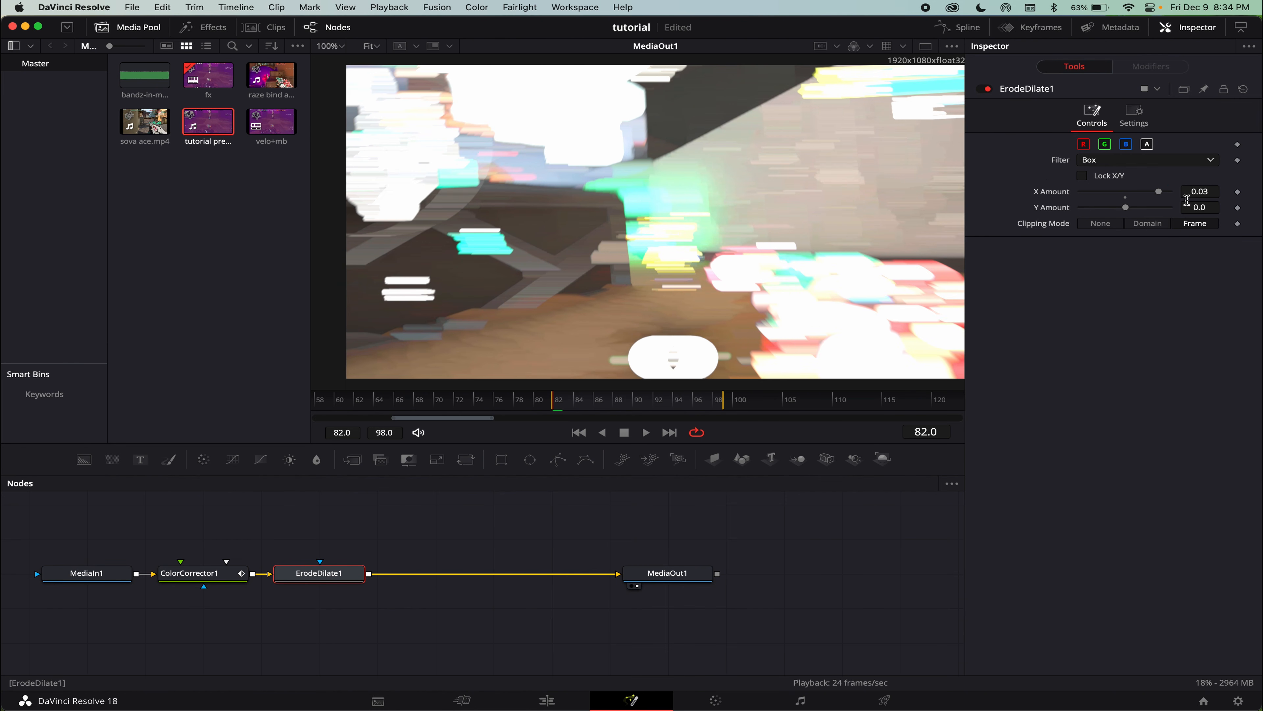
pyautogui.moveTo(1159, 192)
pyautogui.mouseDown()
pyautogui.moveTo(1142, 203)
pyautogui.moveTo(1162, 208)
pyautogui.mouseUp()
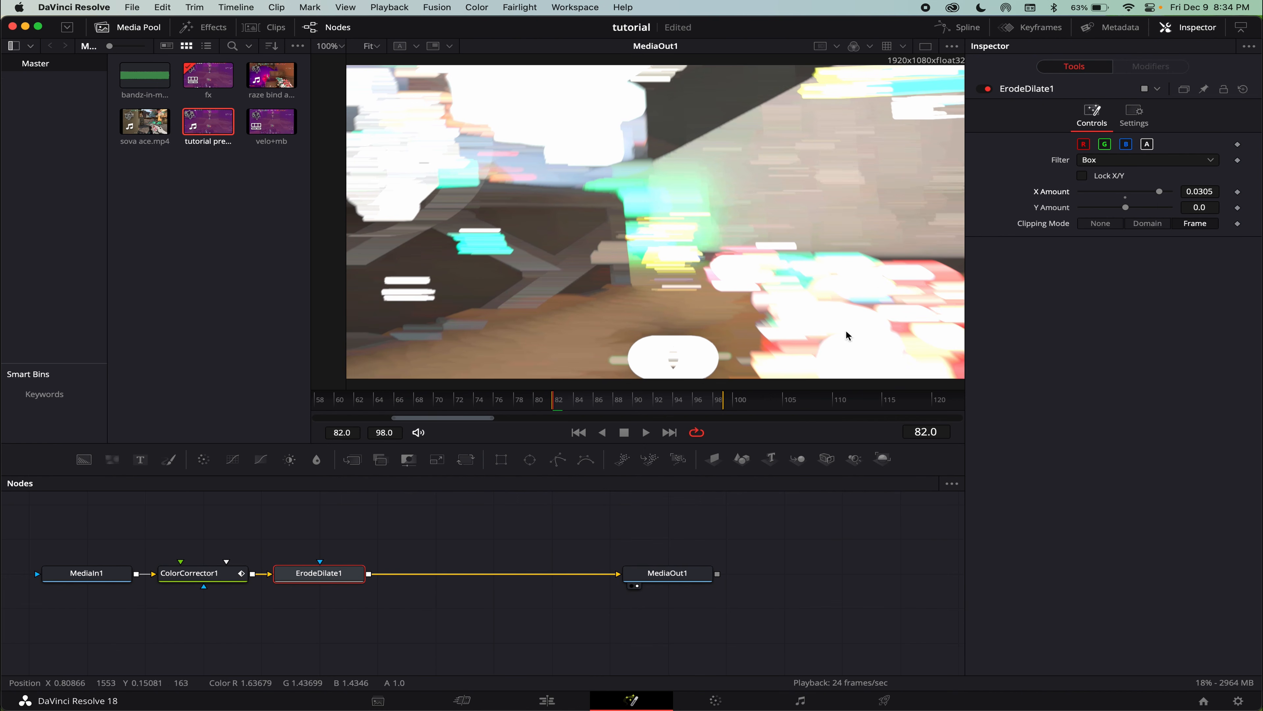
# Keyframe the ErodeDilate X Amount at 0.0305 on frame 82 and at 0.0 on frame 88.
pyautogui.click(1238, 191)
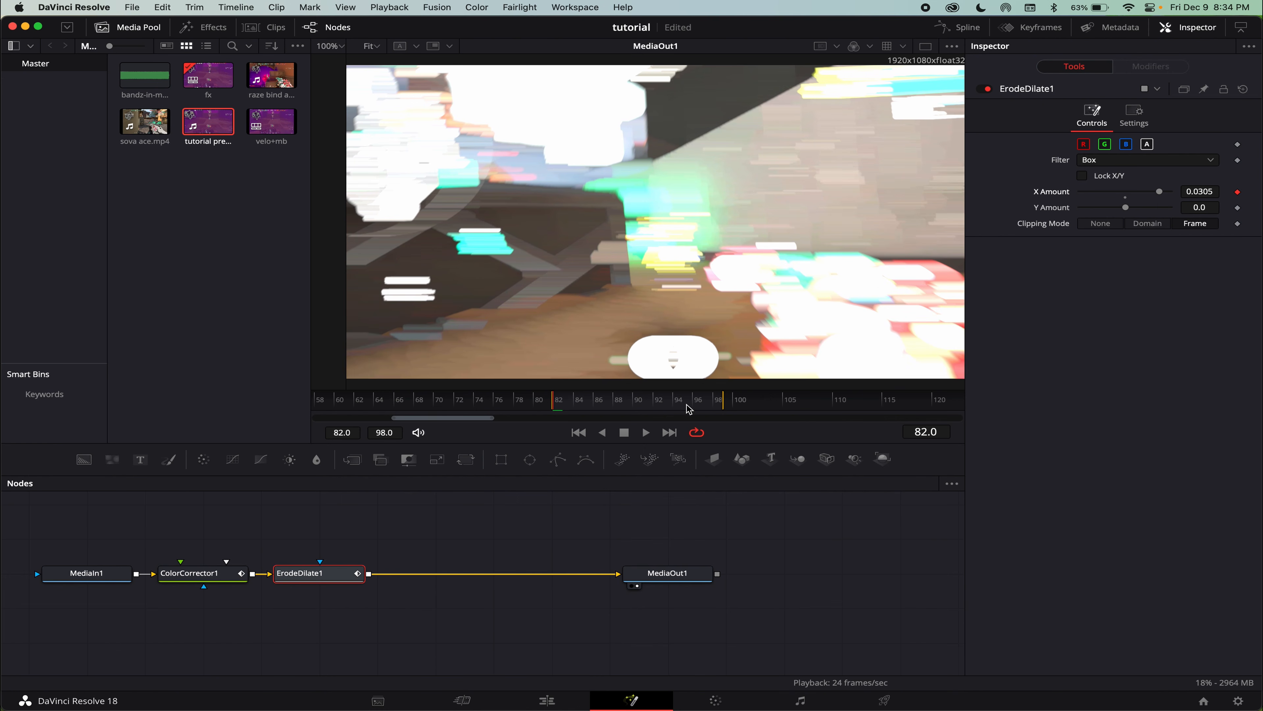
pyautogui.moveTo(651, 403); pyautogui.dragTo(617, 403)
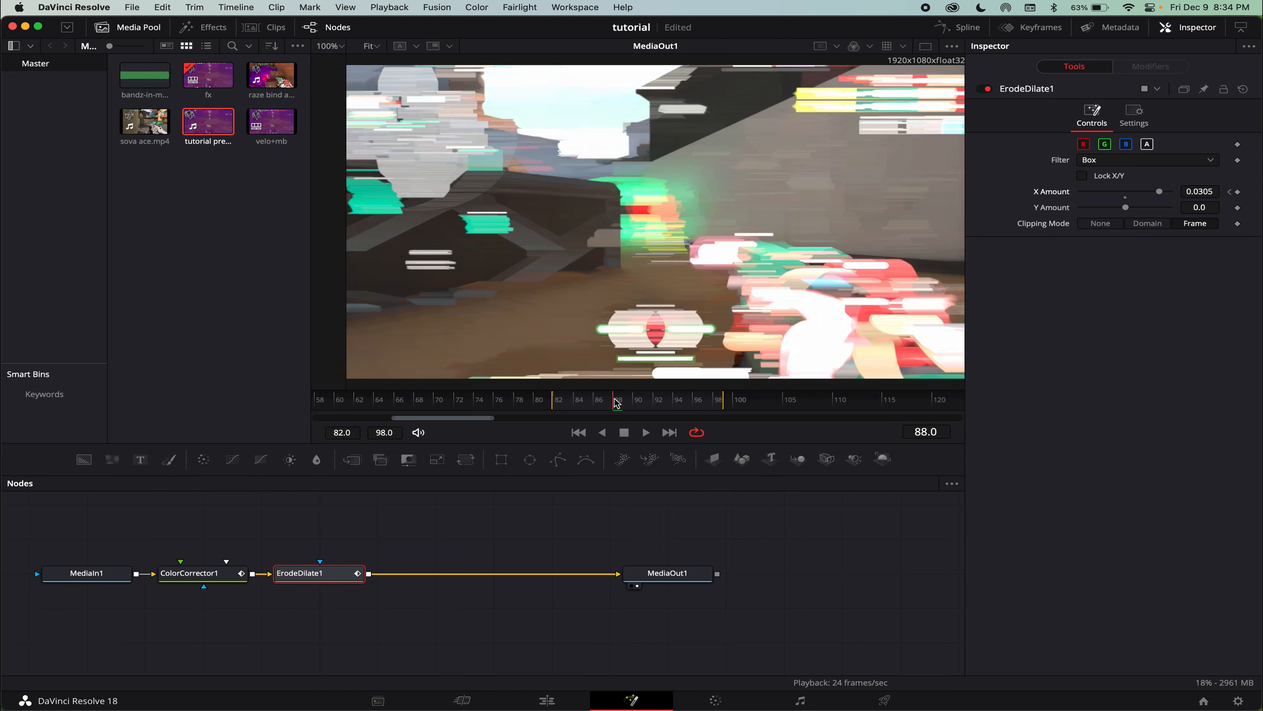
pyautogui.click(1125, 196)
# Isolate the ErodeDilate X Amount curve in the Spline editor and bend it into a steep initial drop with a smooth ease-out to frame 88.
pyautogui.click(957, 27)
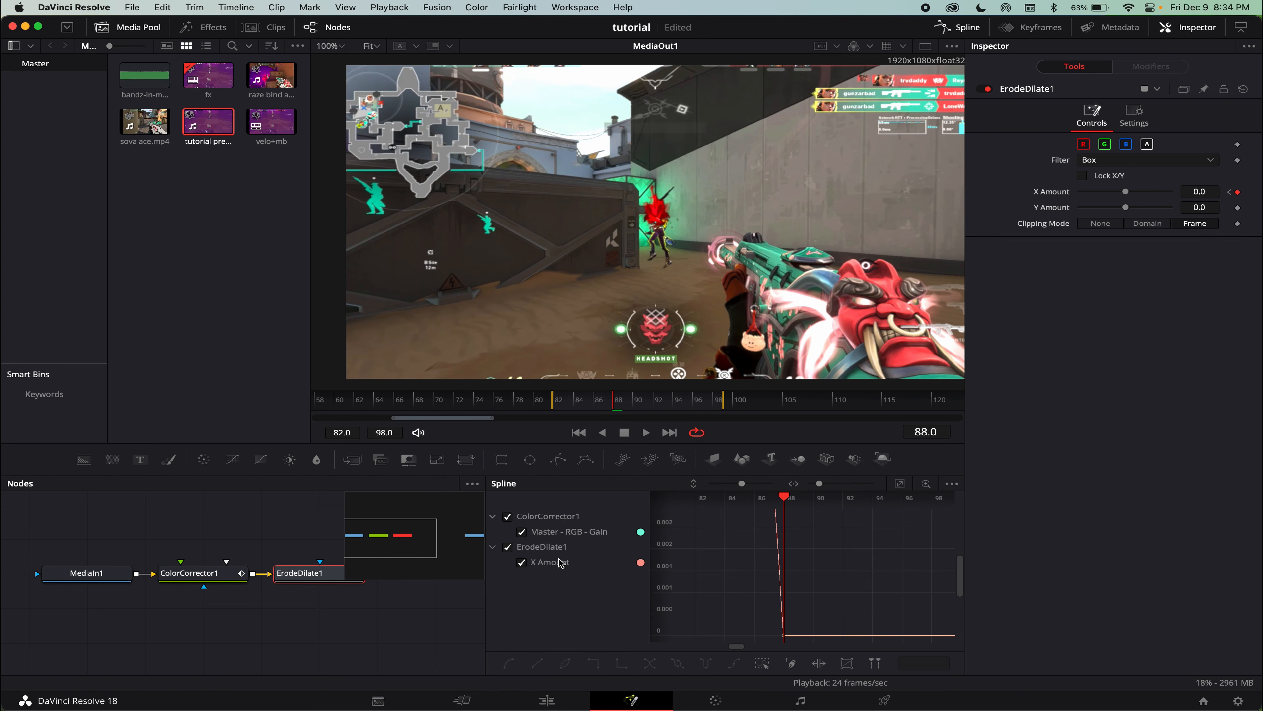
pyautogui.click(521, 532)
pyautogui.click(899, 483)
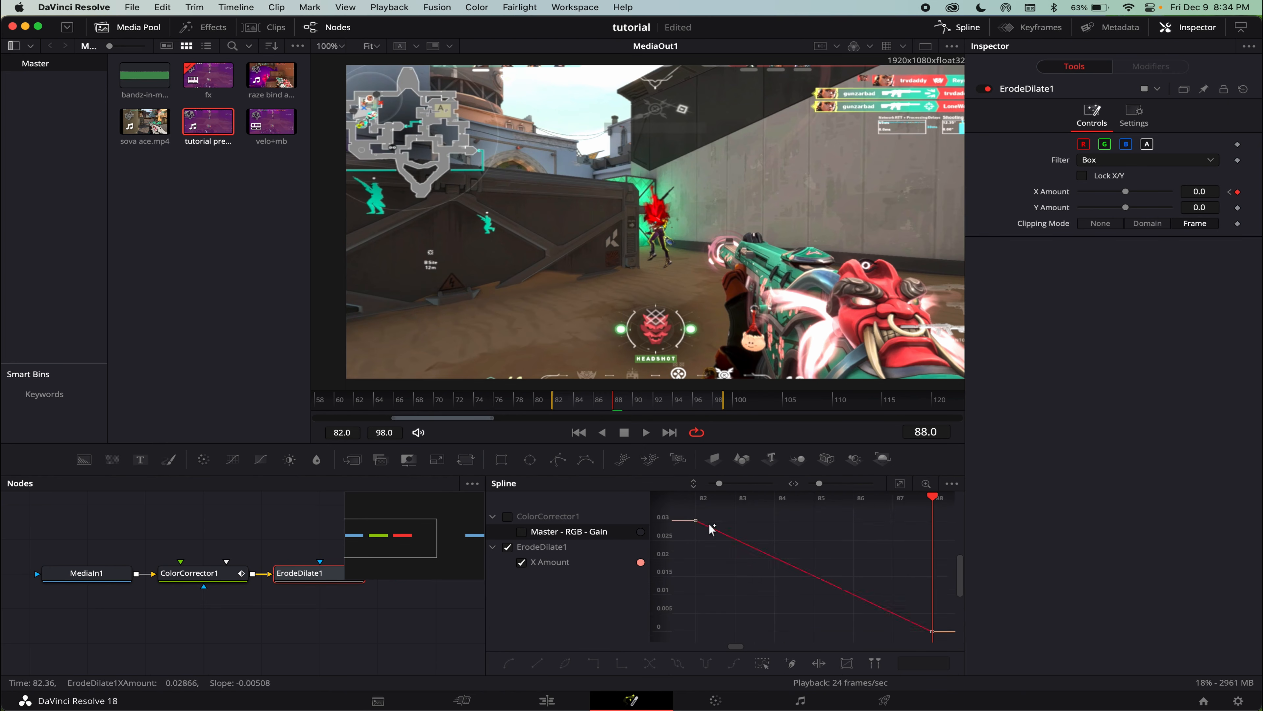
pyautogui.click(696, 520)
pyautogui.press('super+z')
pyautogui.click(695, 520)
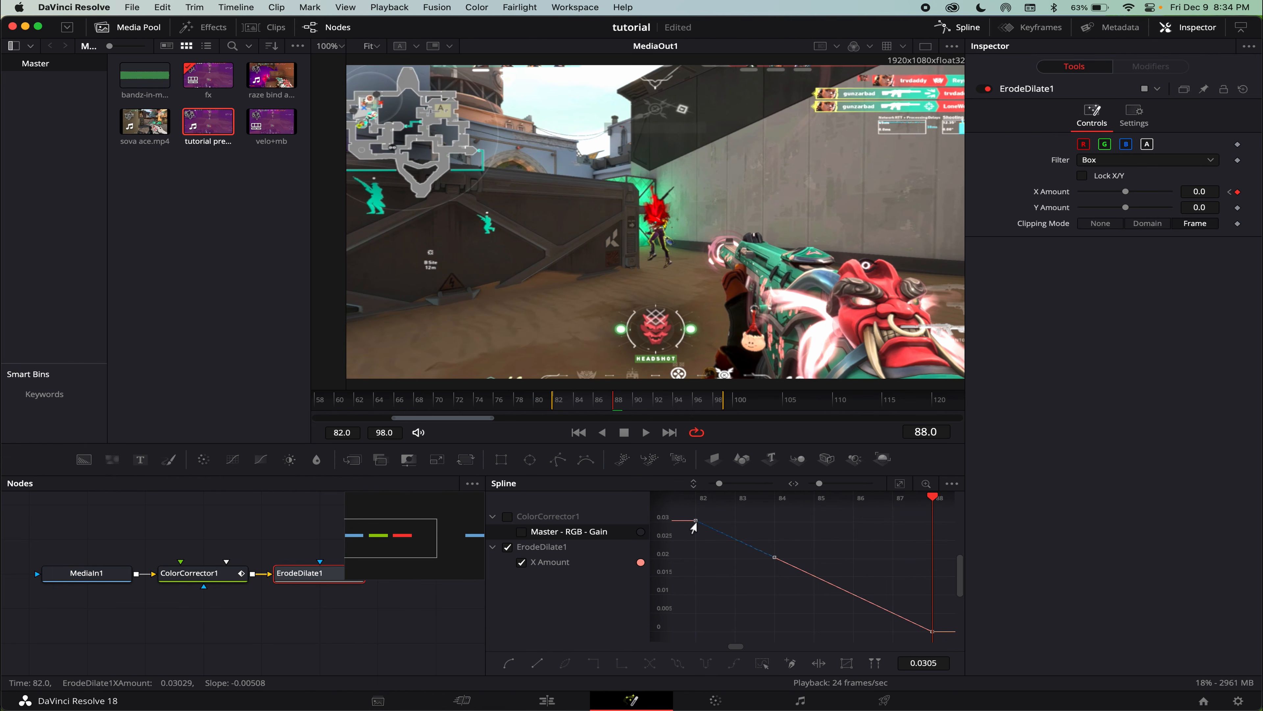
pyautogui.moveTo(778, 558); pyautogui.dragTo(719, 625)
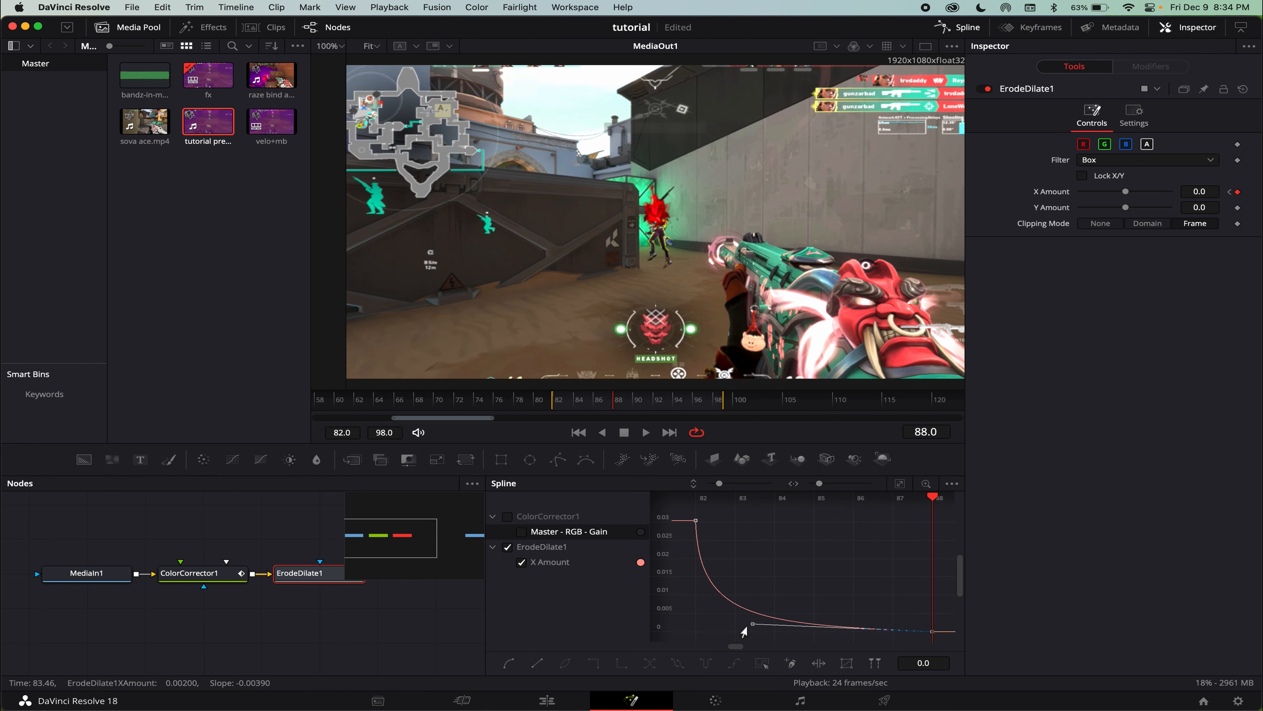
pyautogui.click(696, 497)
pyautogui.click(899, 484)
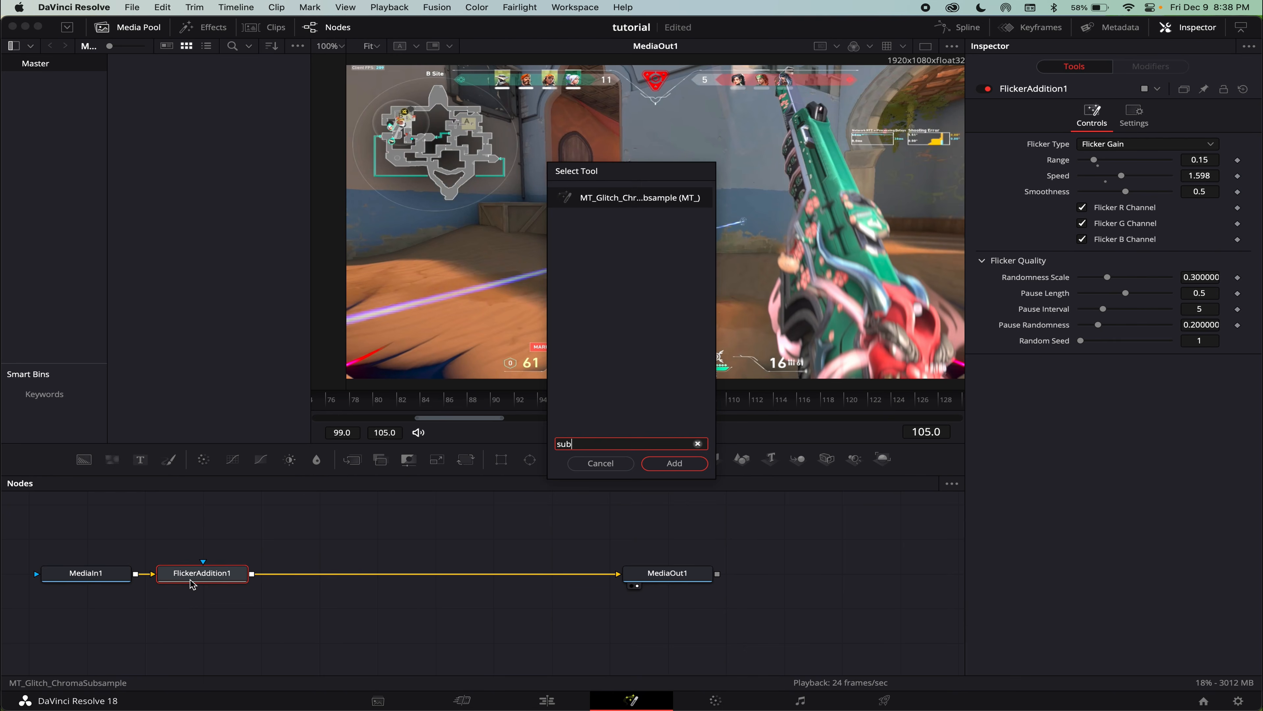
# Add an MT_Glitch_ChromaSubsample node after FlickerAddition1 and set its Color Type to HSV.
pyautogui.press('Return')
pyautogui.click(295, 610)
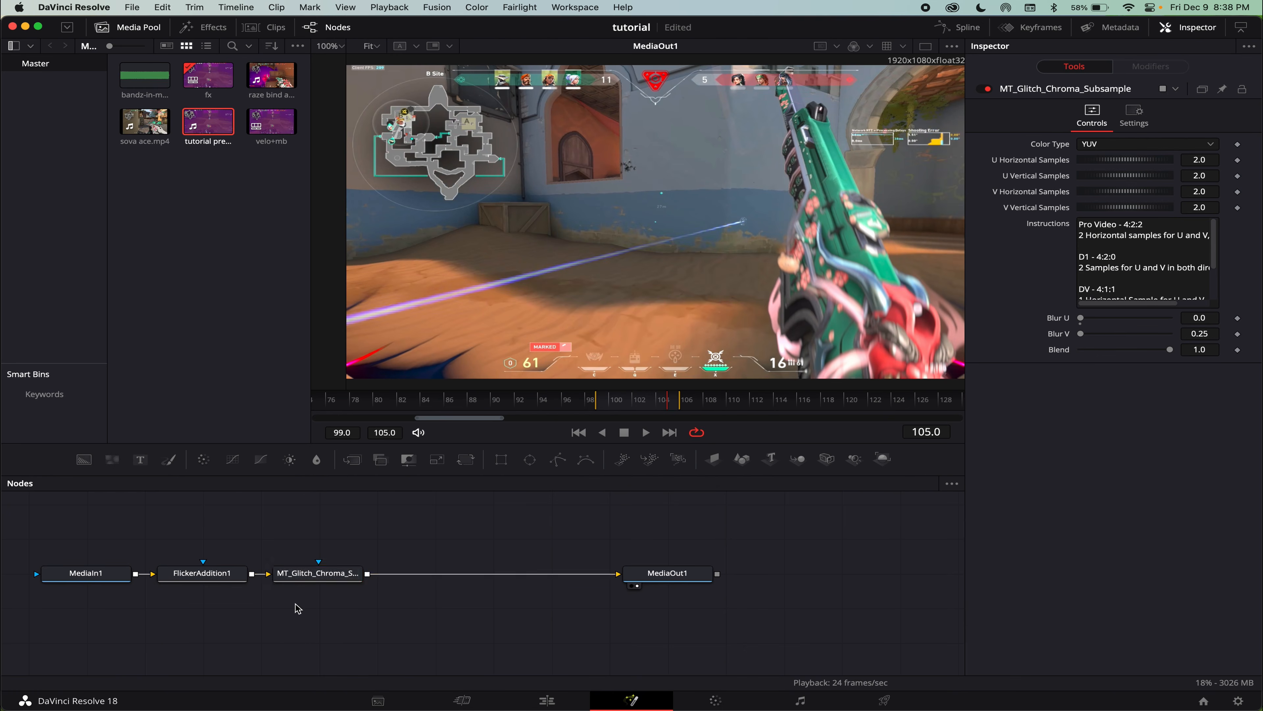
pyautogui.moveTo(319, 581); pyautogui.dragTo(318, 589)
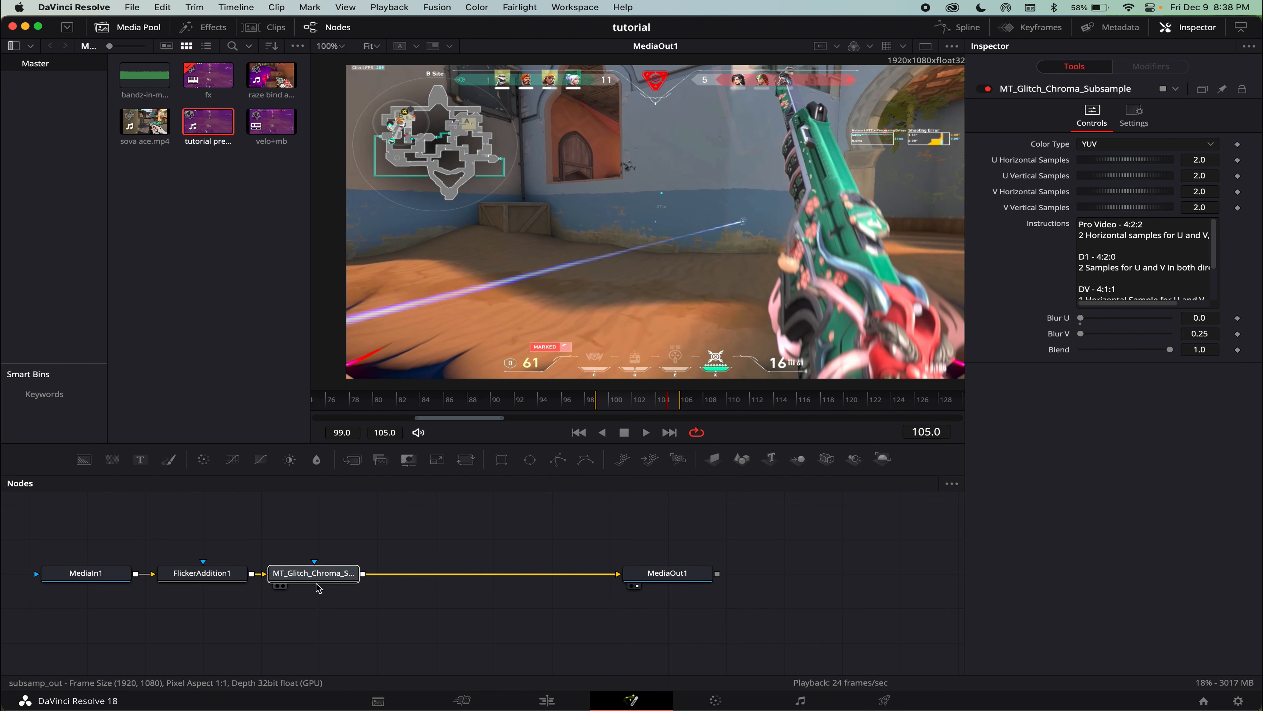
pyautogui.click(1134, 148)
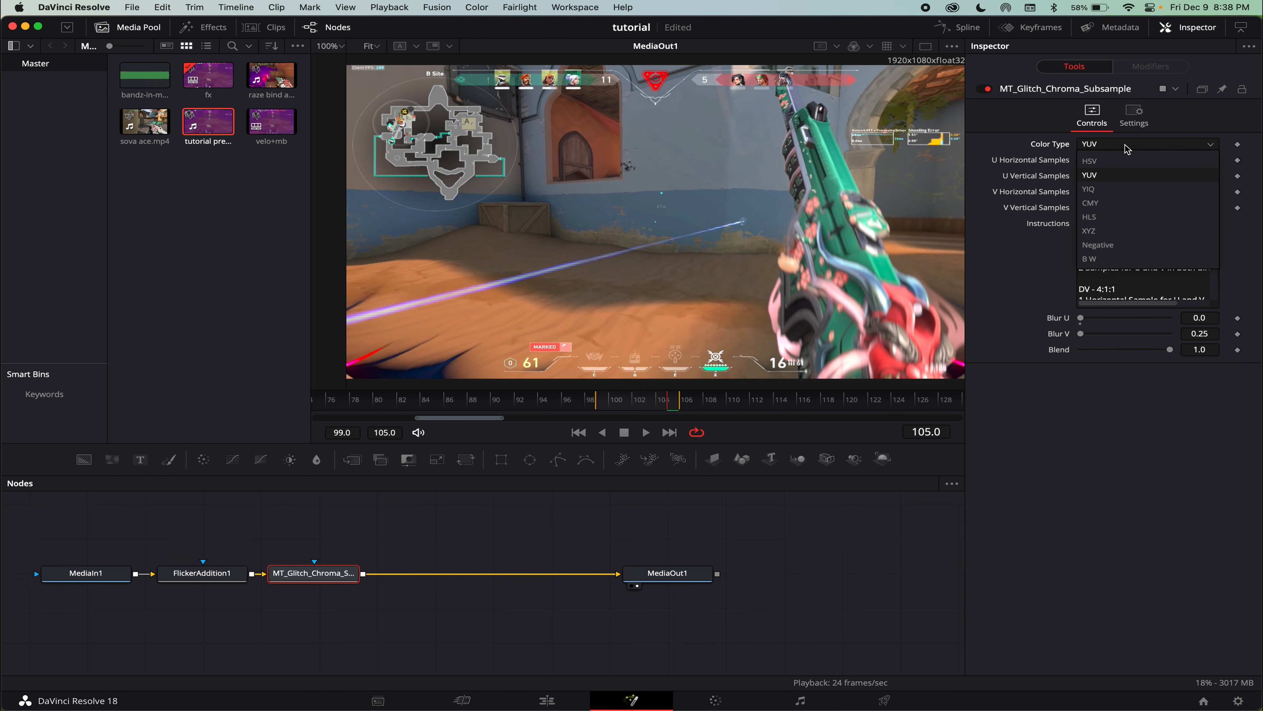
pyautogui.click(1126, 147)
pyautogui.click(1125, 146)
pyautogui.click(1119, 162)
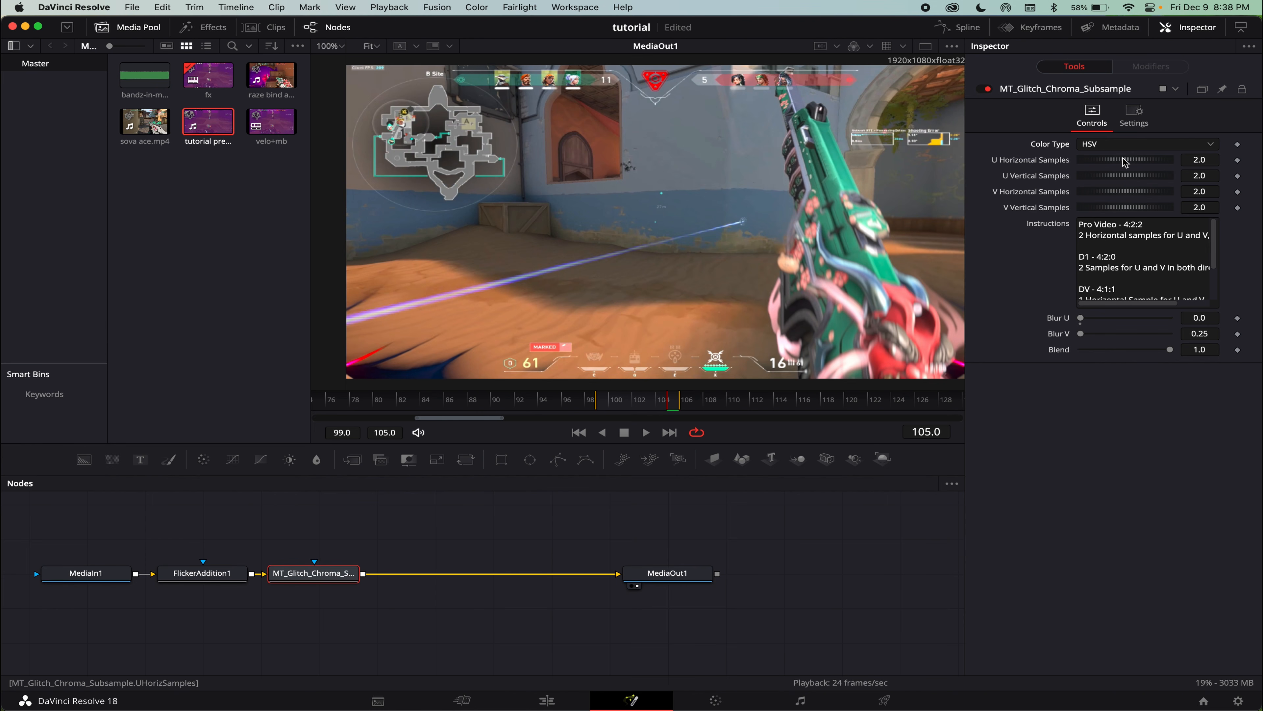
# Set the chroma glitch's U Vertical Samples to 0.703 with the HSV Color Type, and keyframe its Blend at 1.0 on frame 105.
pyautogui.click(1106, 145)
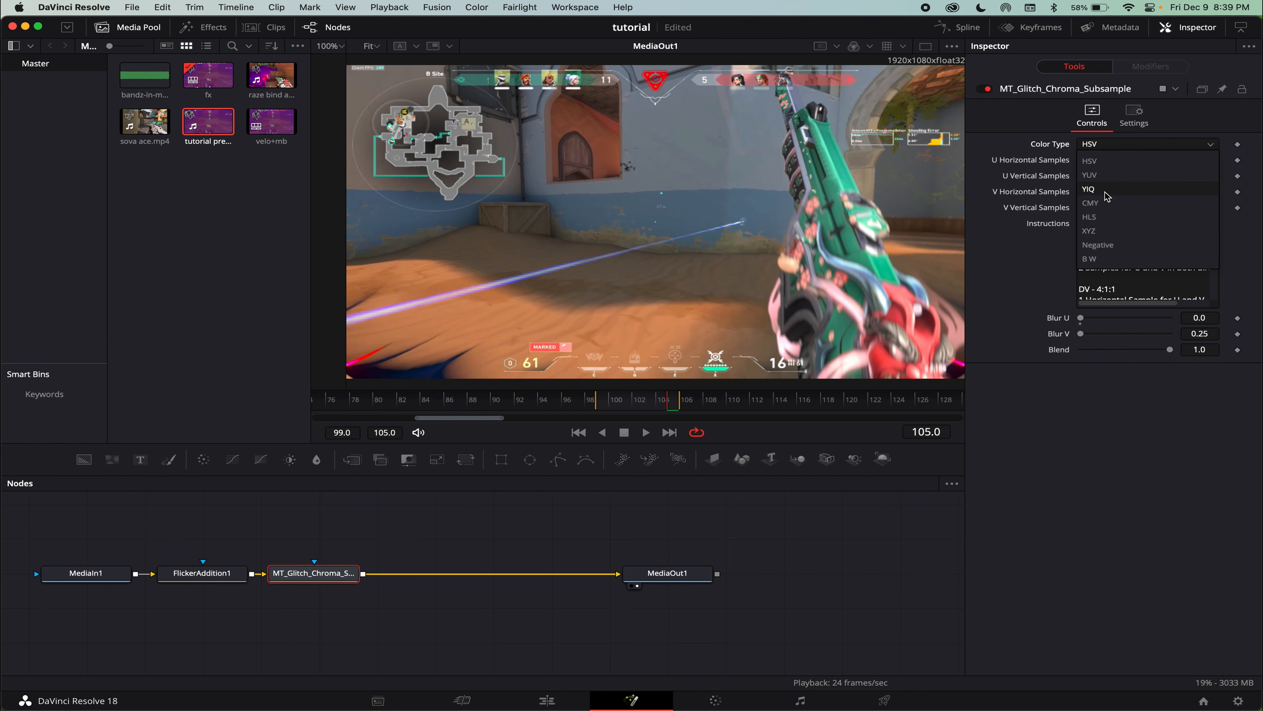
pyautogui.click(1114, 147)
pyautogui.moveTo(1119, 161); pyautogui.dragTo(1076, 164)
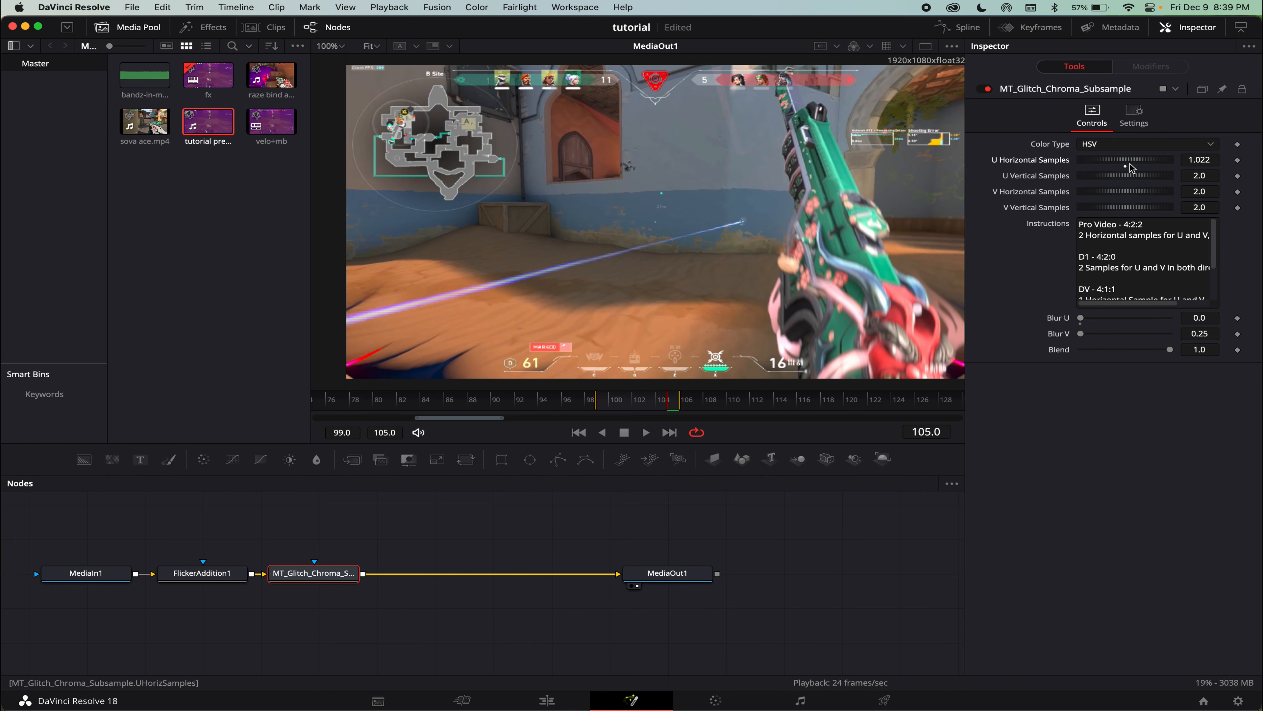
pyautogui.moveTo(1130, 168); pyautogui.dragTo(1112, 168)
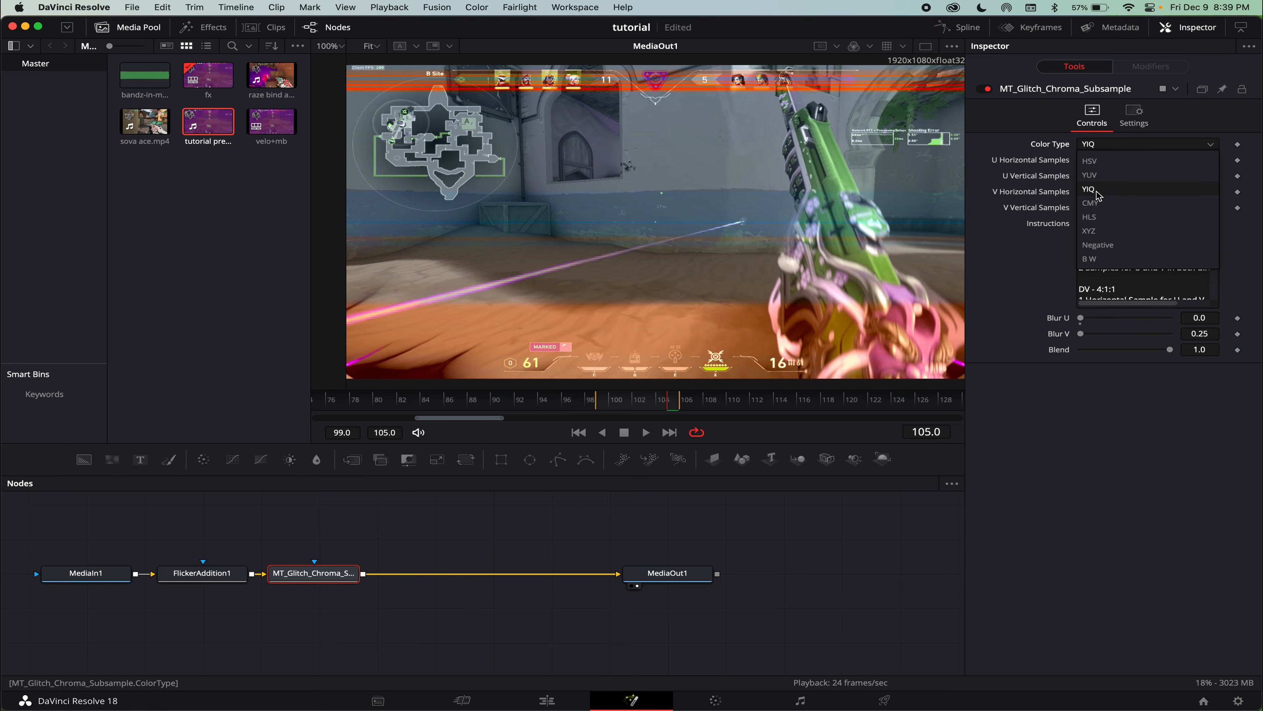
pyautogui.click(1090, 161)
pyautogui.click(1237, 350)
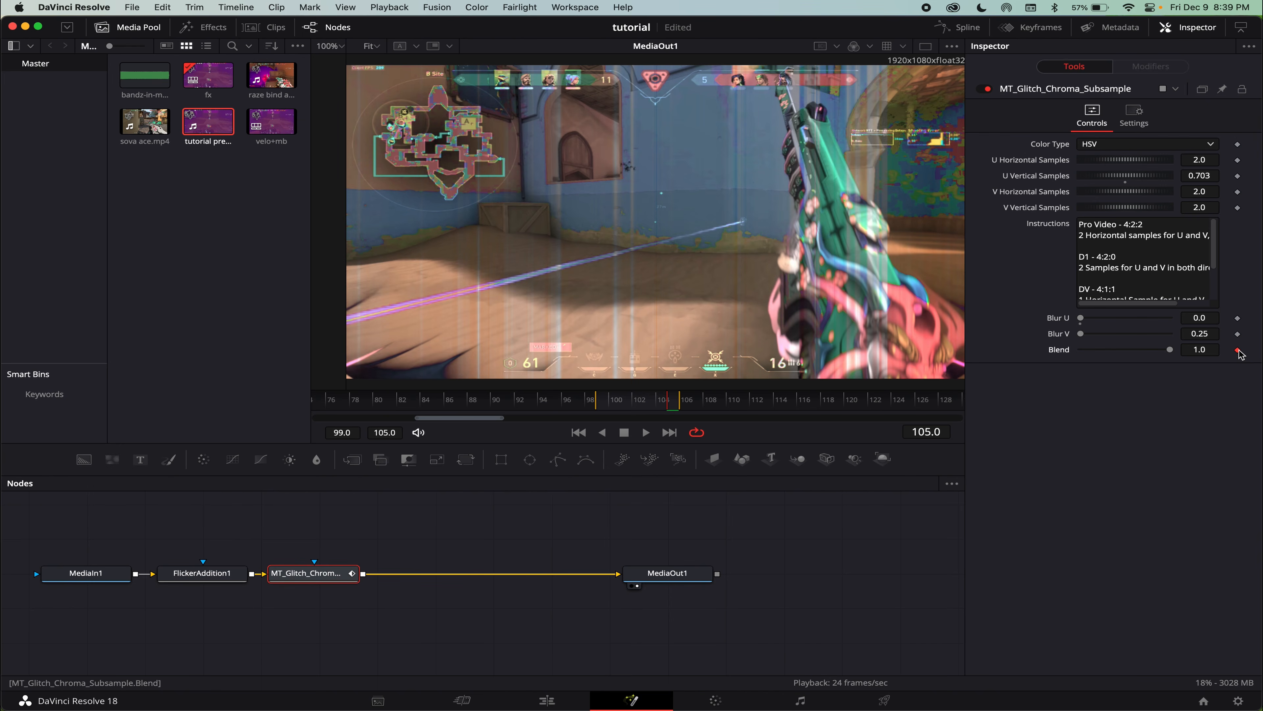
# Keyframe the chroma glitch's Blend at 0.0 on frame 104 and check the frames before it.
pyautogui.press('Left')
pyautogui.moveTo(1170, 350); pyautogui.dragTo(1081, 349)
pyautogui.press('Left')
pyautogui.press('Left')
pyautogui.press('Left')
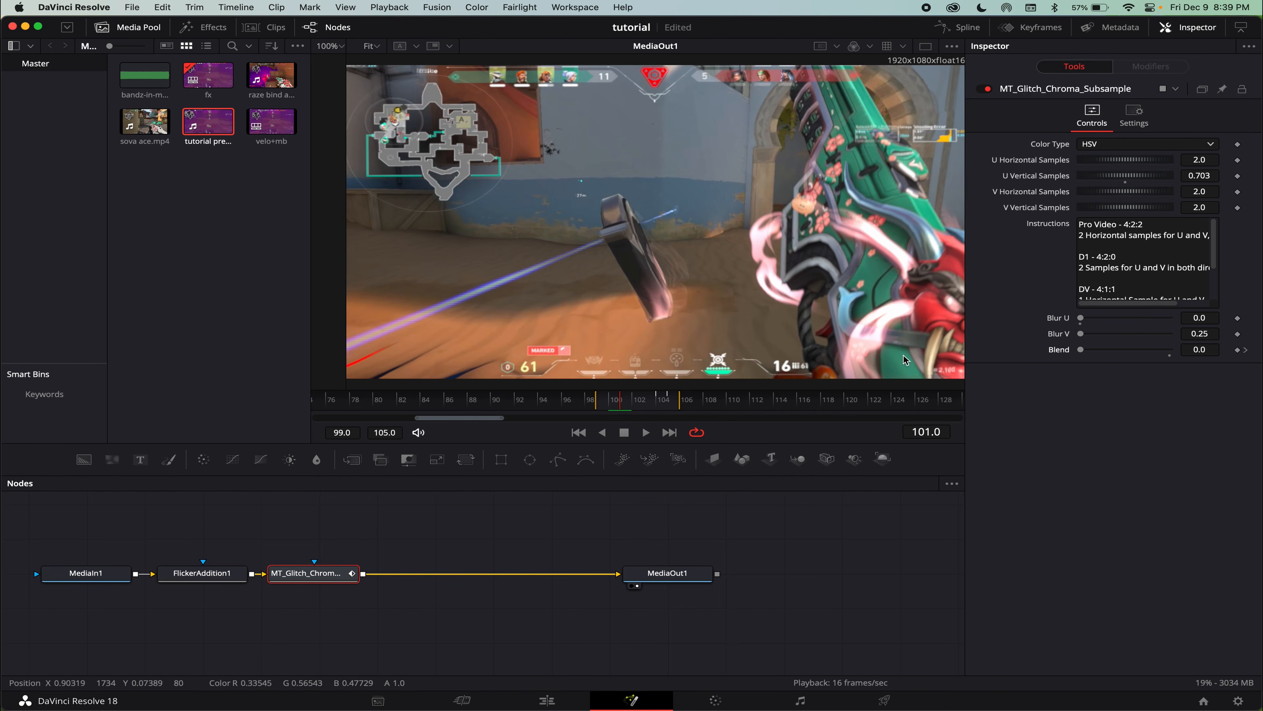
# Add a Color Corrector after the chroma glitch and keyframe its Gain at 1.19 on frame 105 and 1.0 on frame 104.
pyautogui.click(674, 402)
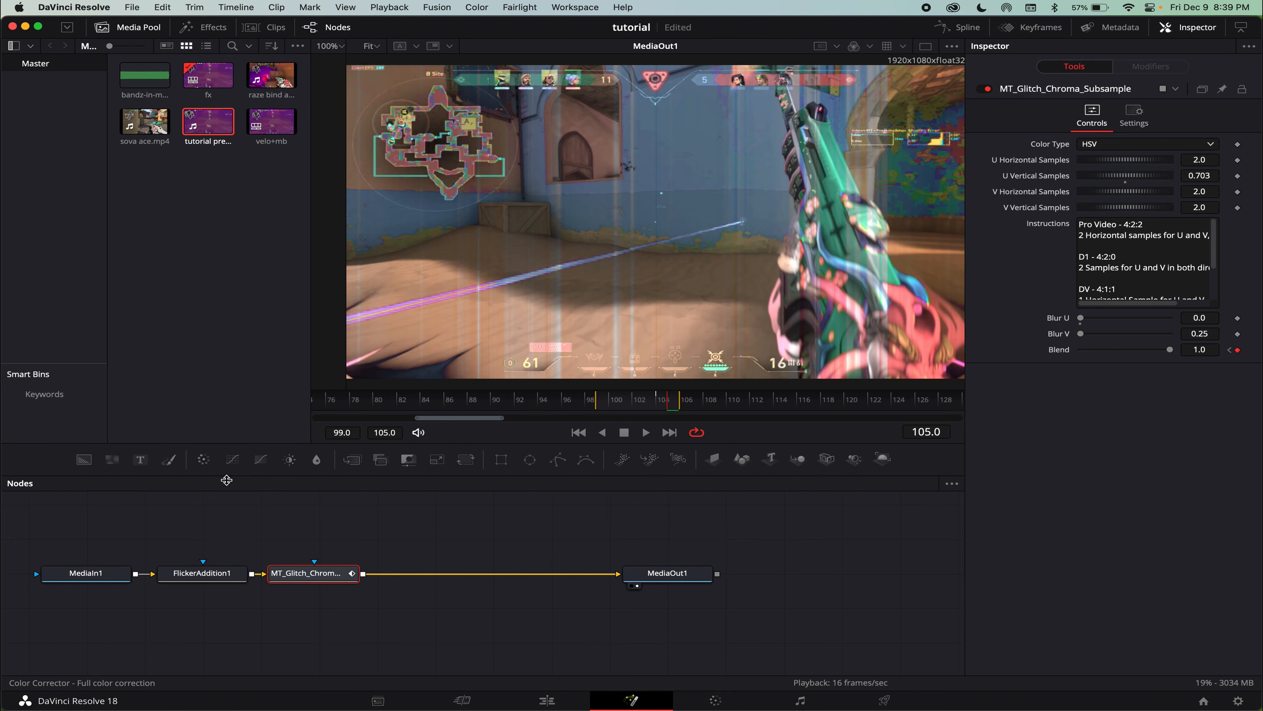
pyautogui.click(203, 459)
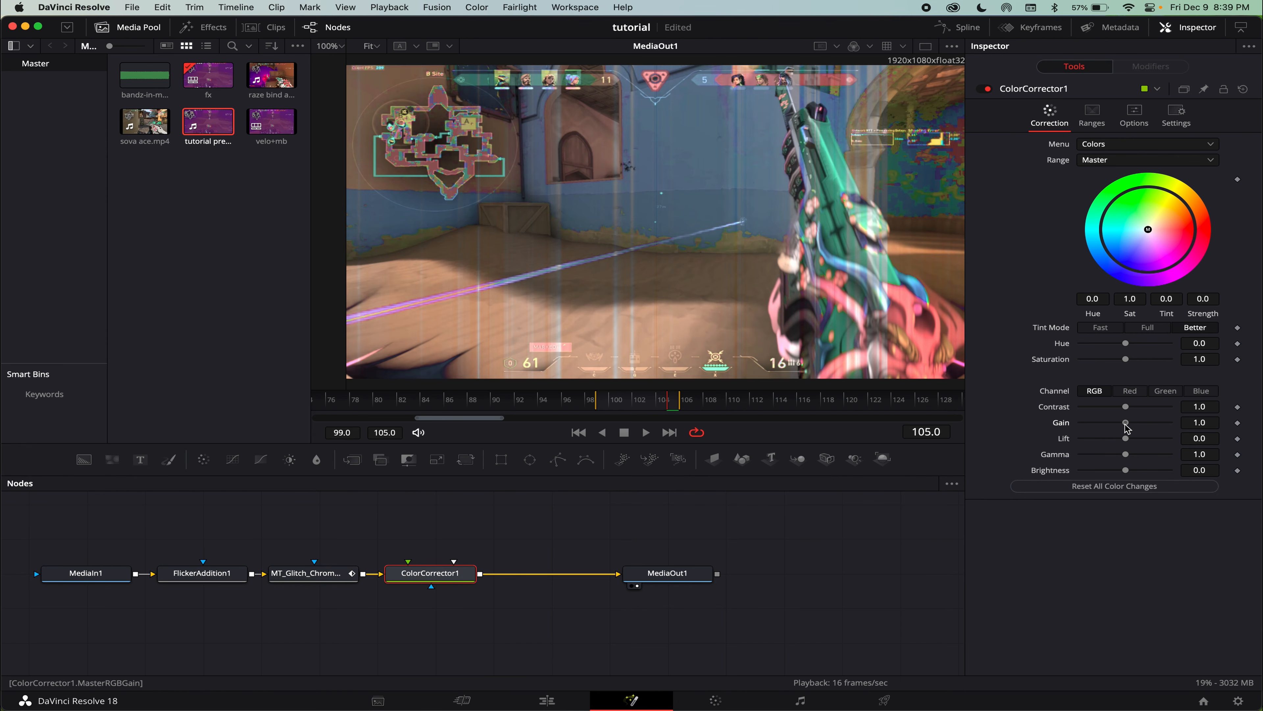
pyautogui.moveTo(1127, 428); pyautogui.dragTo(1130, 429)
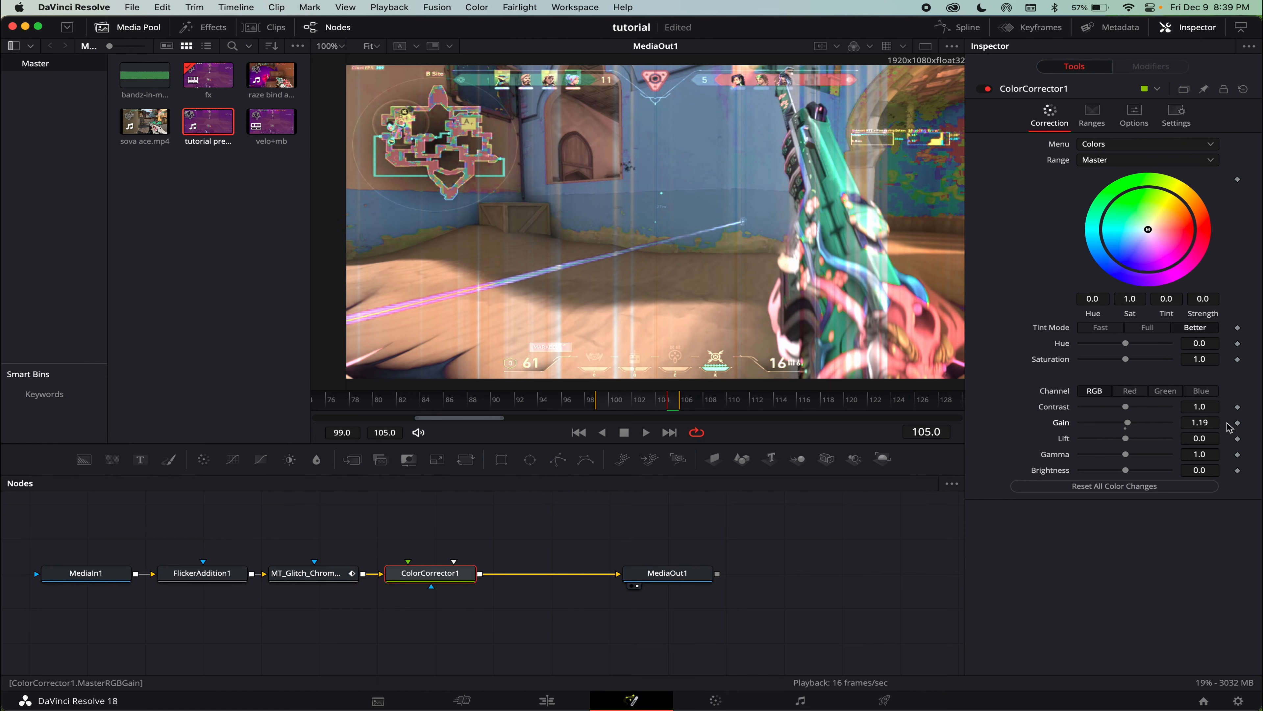
pyautogui.click(1238, 423)
pyautogui.press('Left')
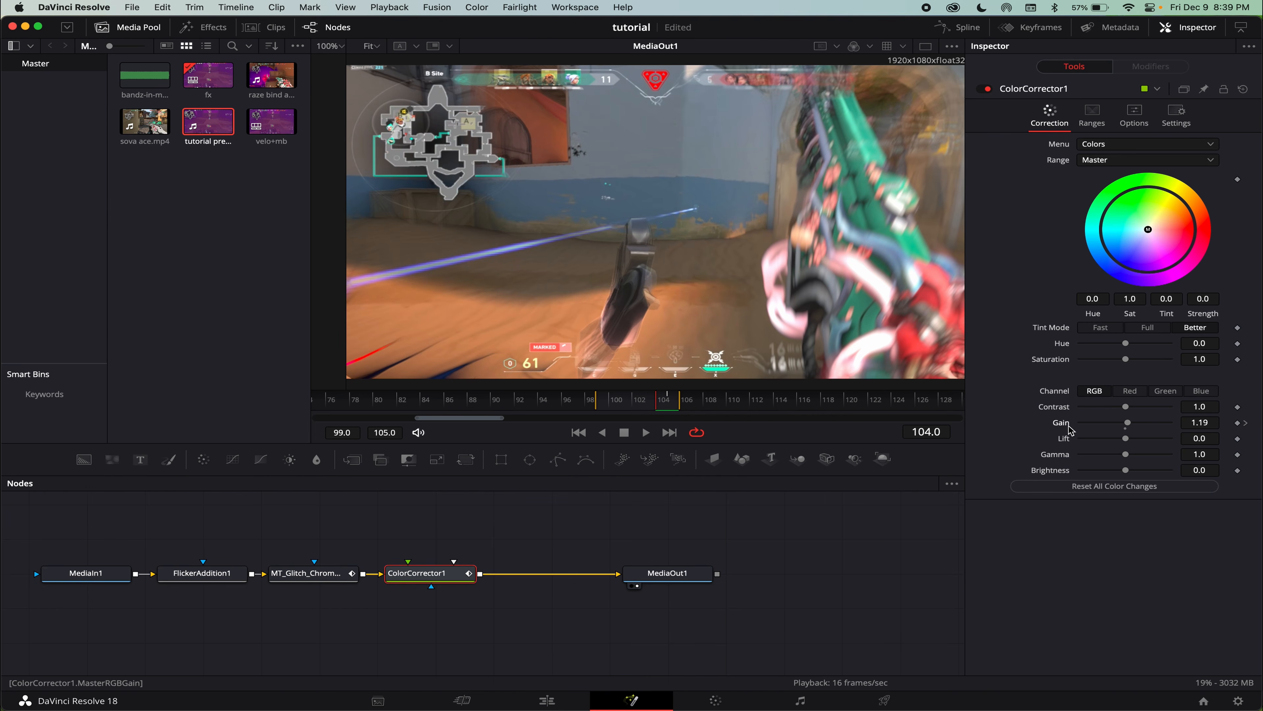
pyautogui.doubleClick(1129, 429)
pyautogui.press('space')
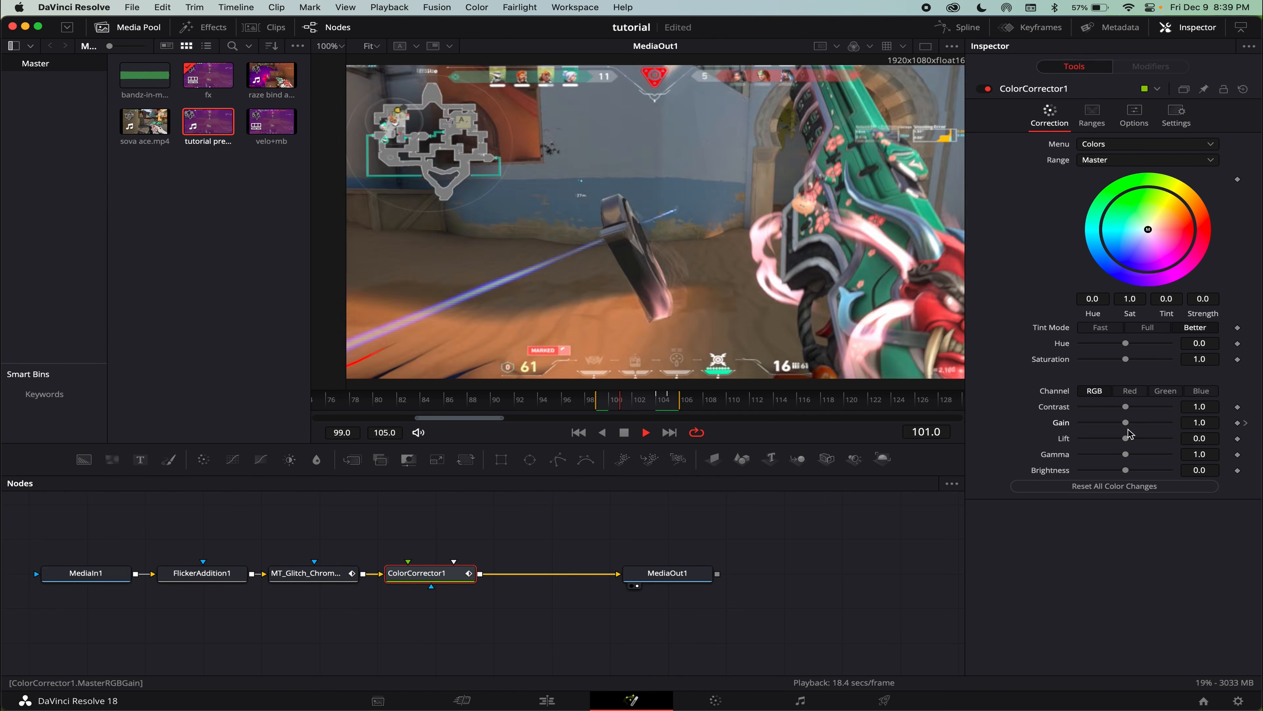
# Play back the glitched clip on the edit timeline.
pyautogui.click(564, 699)
pyautogui.click(416, 447)
pyautogui.press('space')
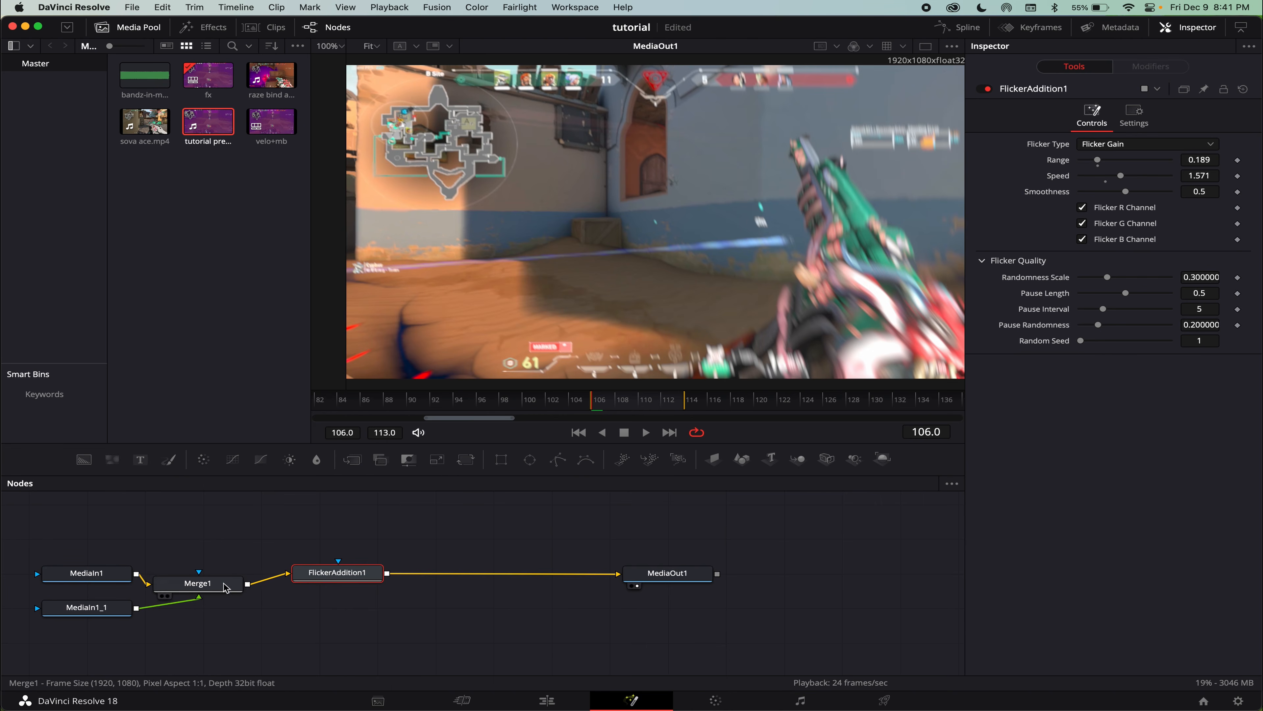
# Arrange the duplicate MediaIn1_1 node directly above Merge1 in the node graph and play the clip from frame 106 to 113.
pyautogui.click(192, 587)
pyautogui.moveTo(196, 595); pyautogui.dragTo(198, 591)
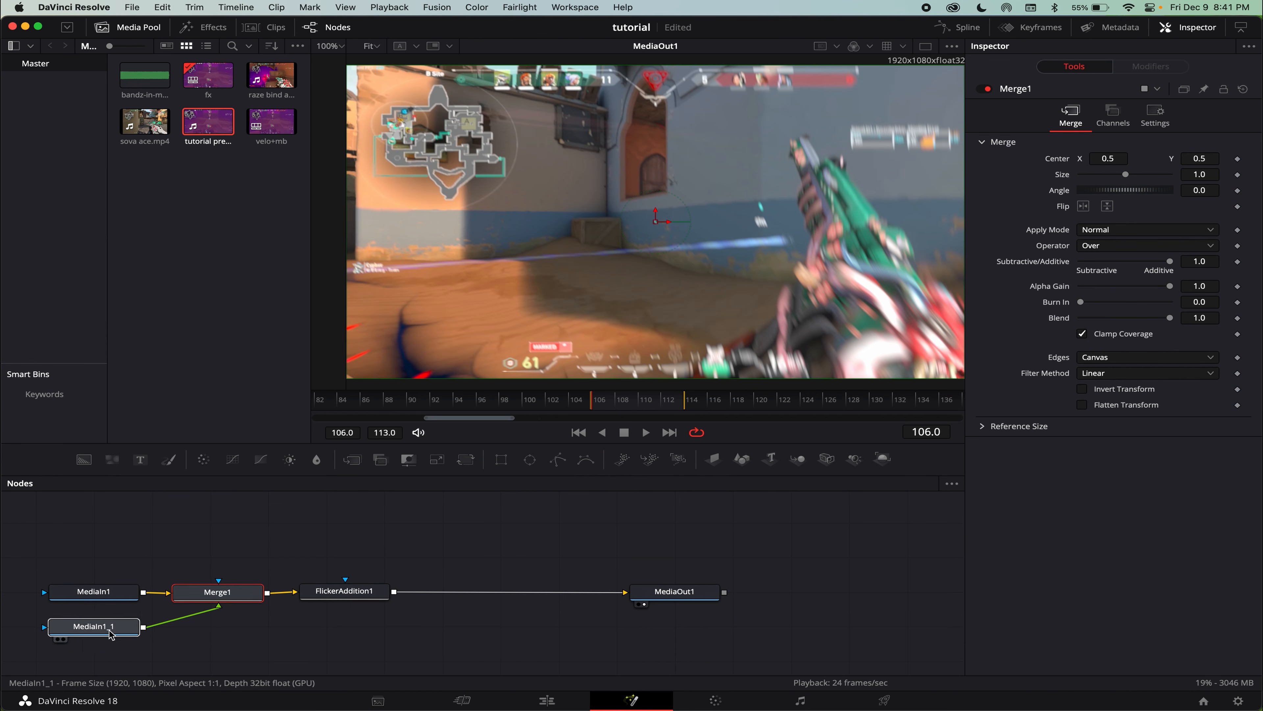
pyautogui.moveTo(111, 632); pyautogui.dragTo(175, 554)
pyautogui.scroll(2, 124, 534)
pyautogui.press('space')
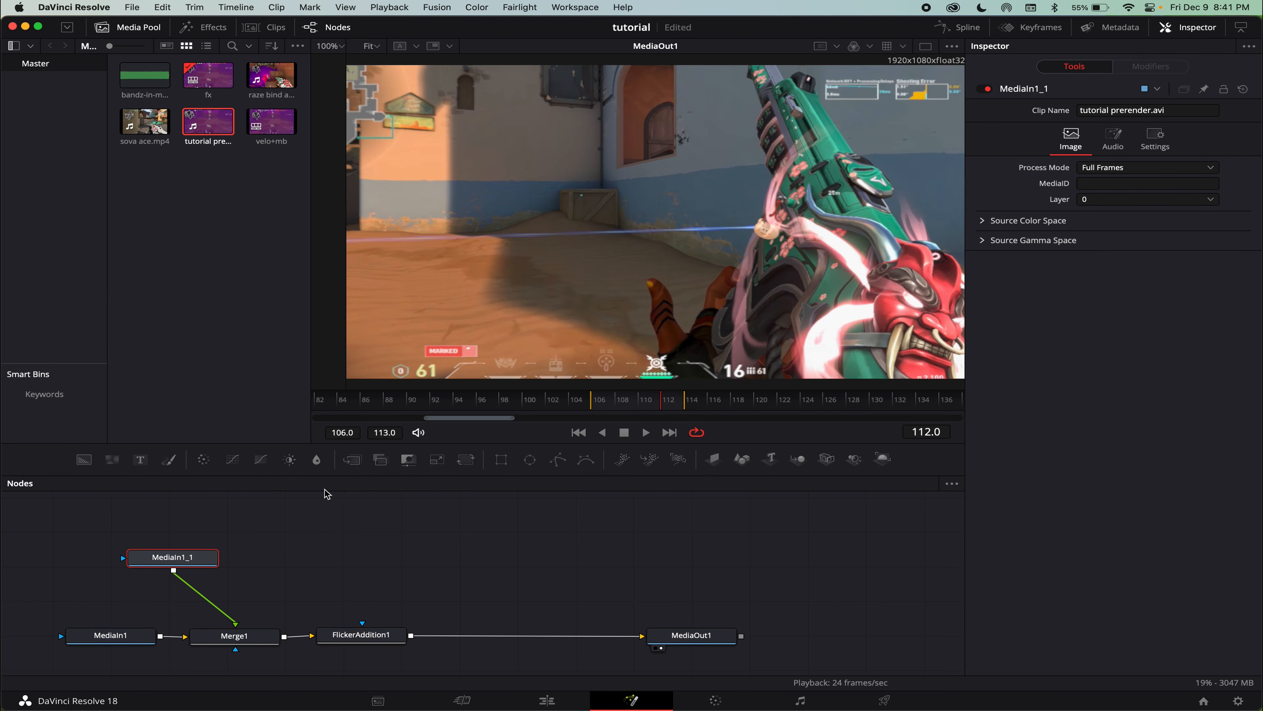
pyautogui.click(578, 432)
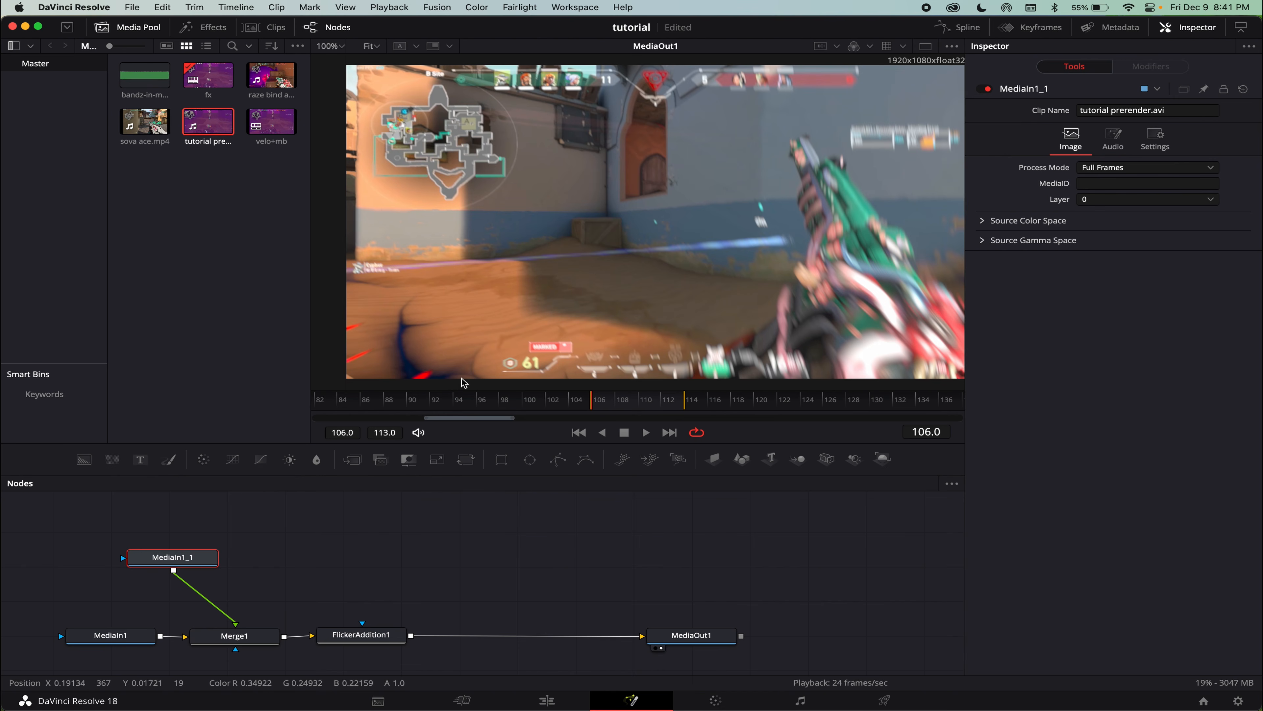
pyautogui.press('space')
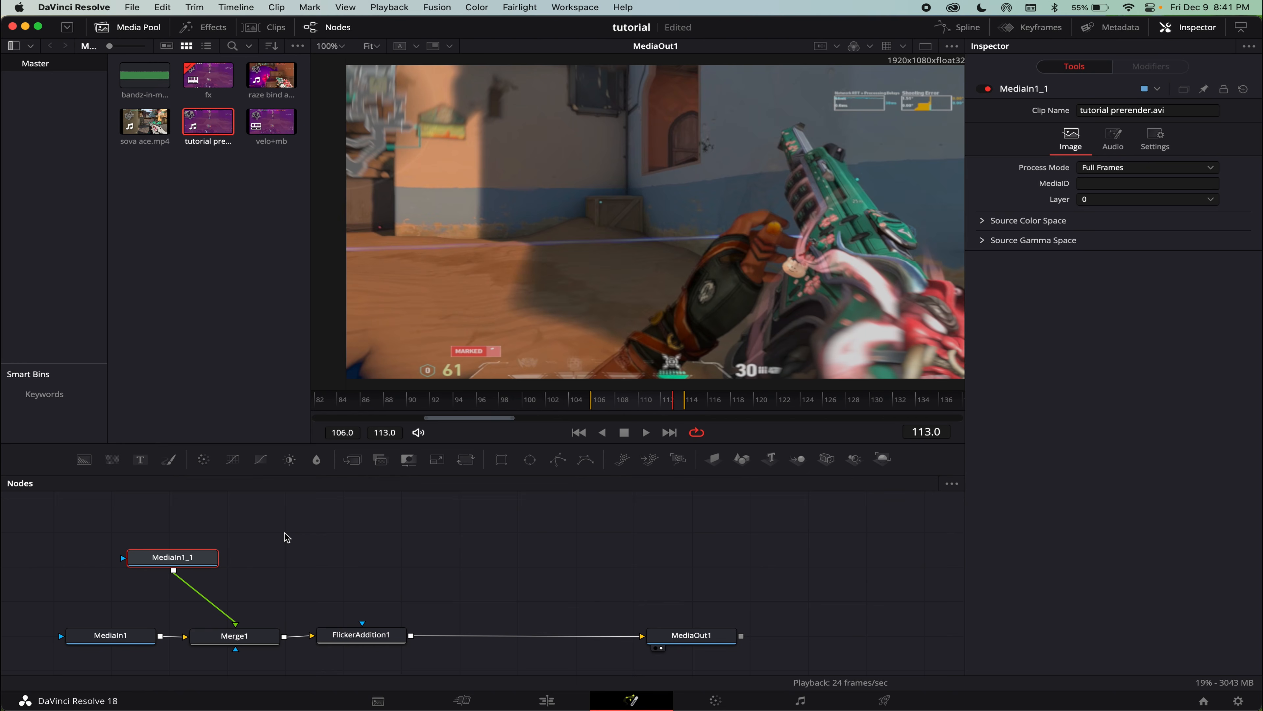
pyautogui.click(578, 432)
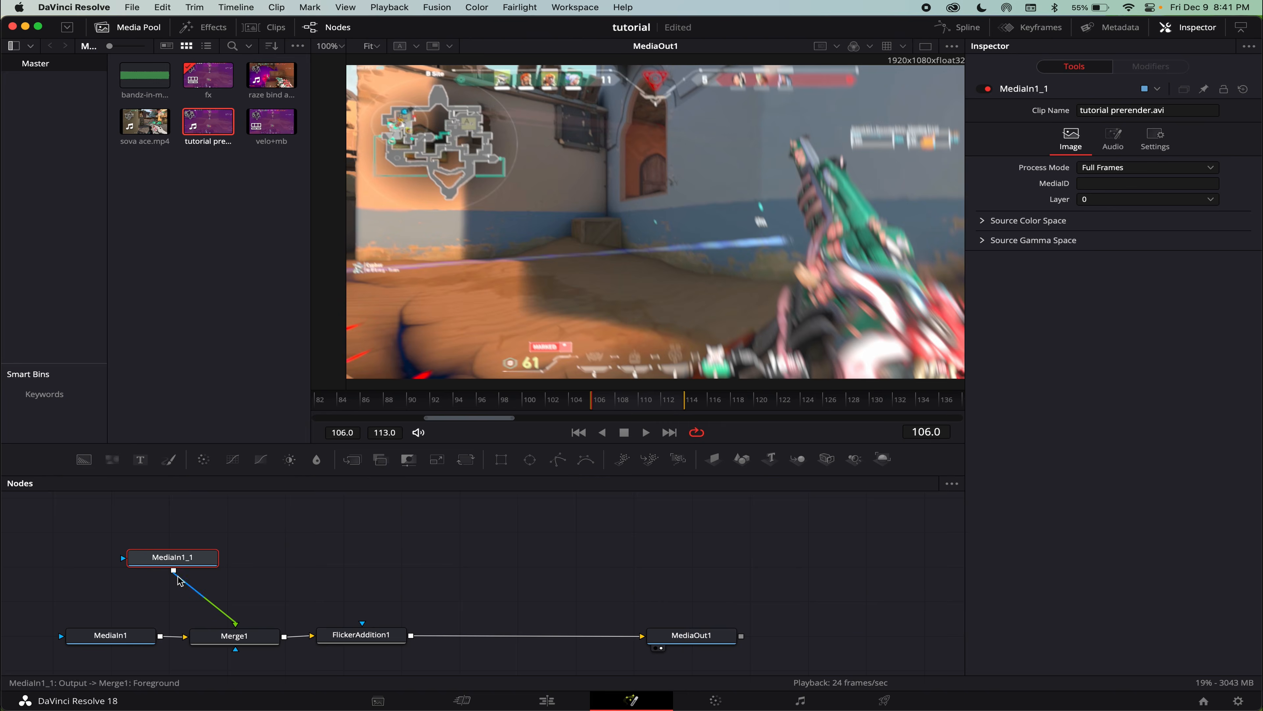
pyautogui.moveTo(167, 555); pyautogui.dragTo(229, 549)
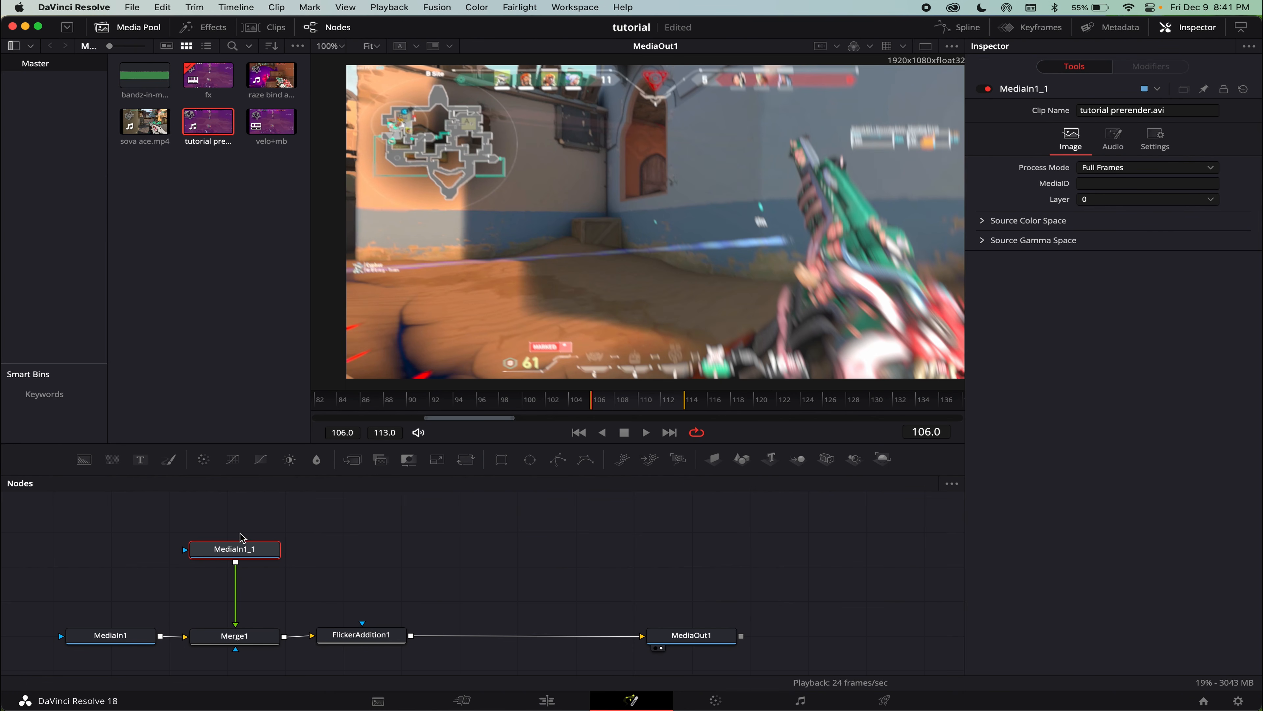
pyautogui.moveTo(239, 543); pyautogui.dragTo(240, 544)
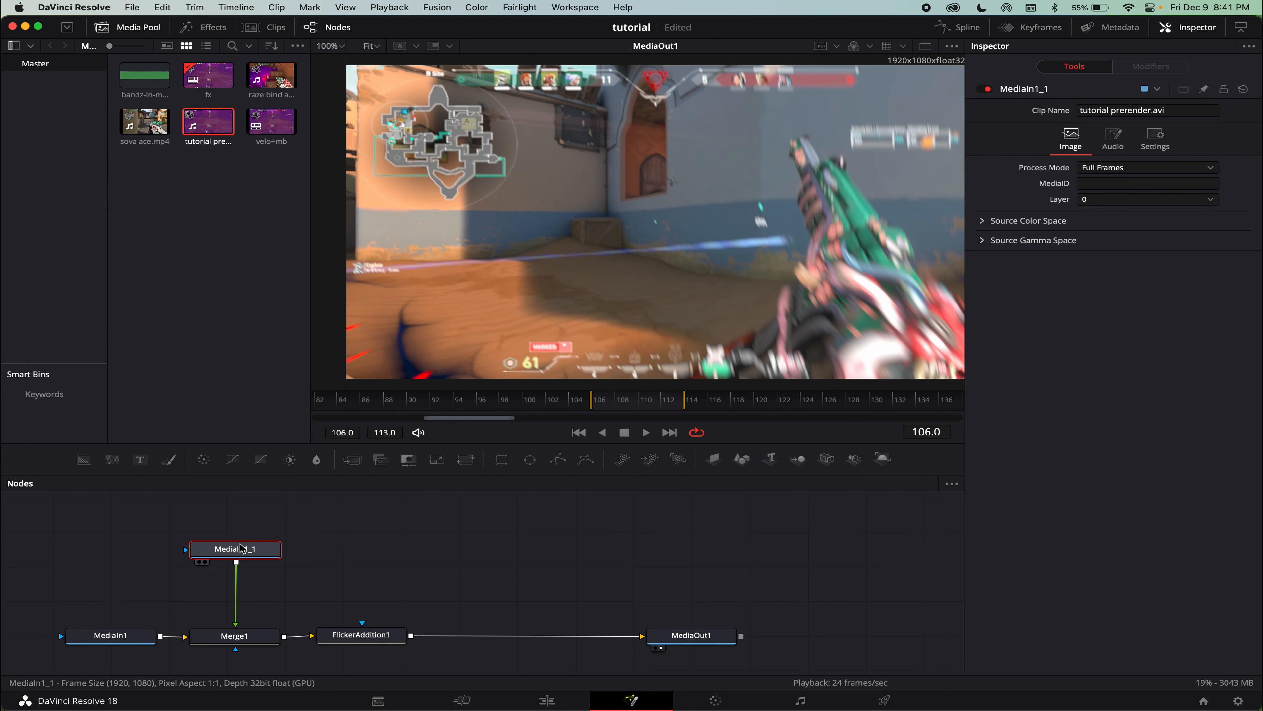
pyautogui.hscroll(-1, 229, 554)
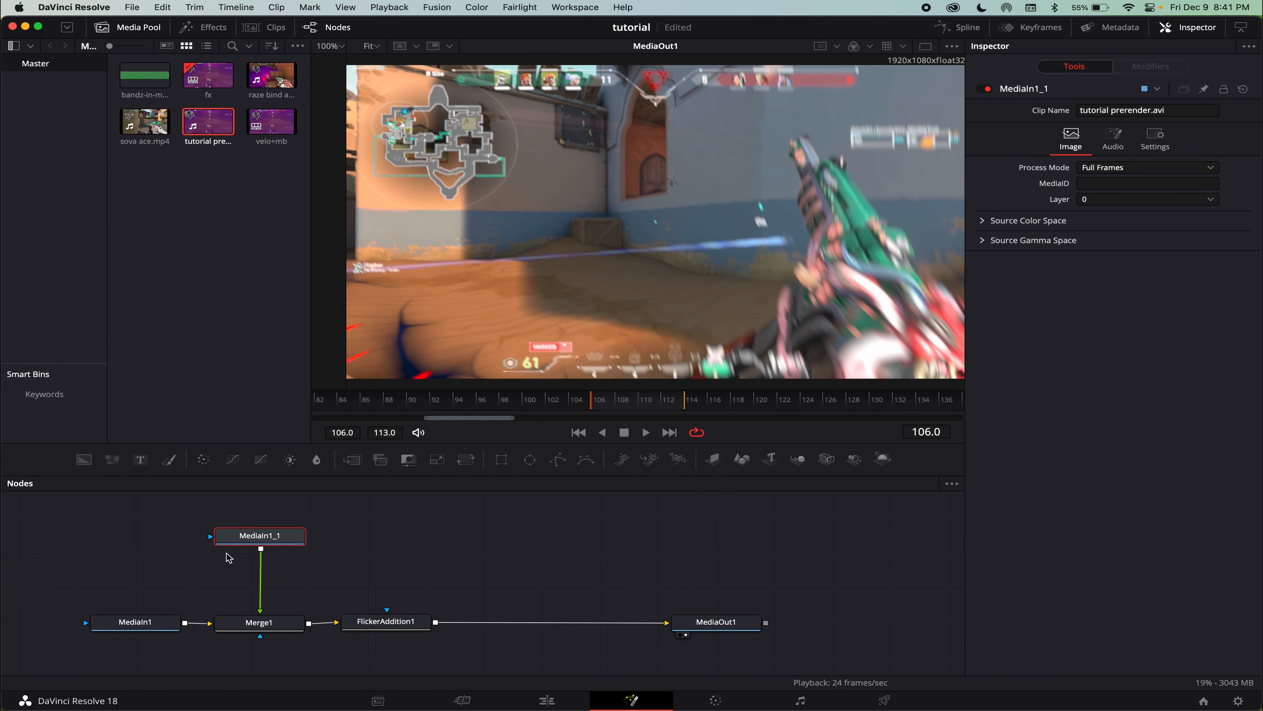
# Undo adding the duplicate MediaIn1_1 node and its merge.
pyautogui.press('super+z')
pyautogui.press('super+z')
pyautogui.scroll(-1, 201, 626)
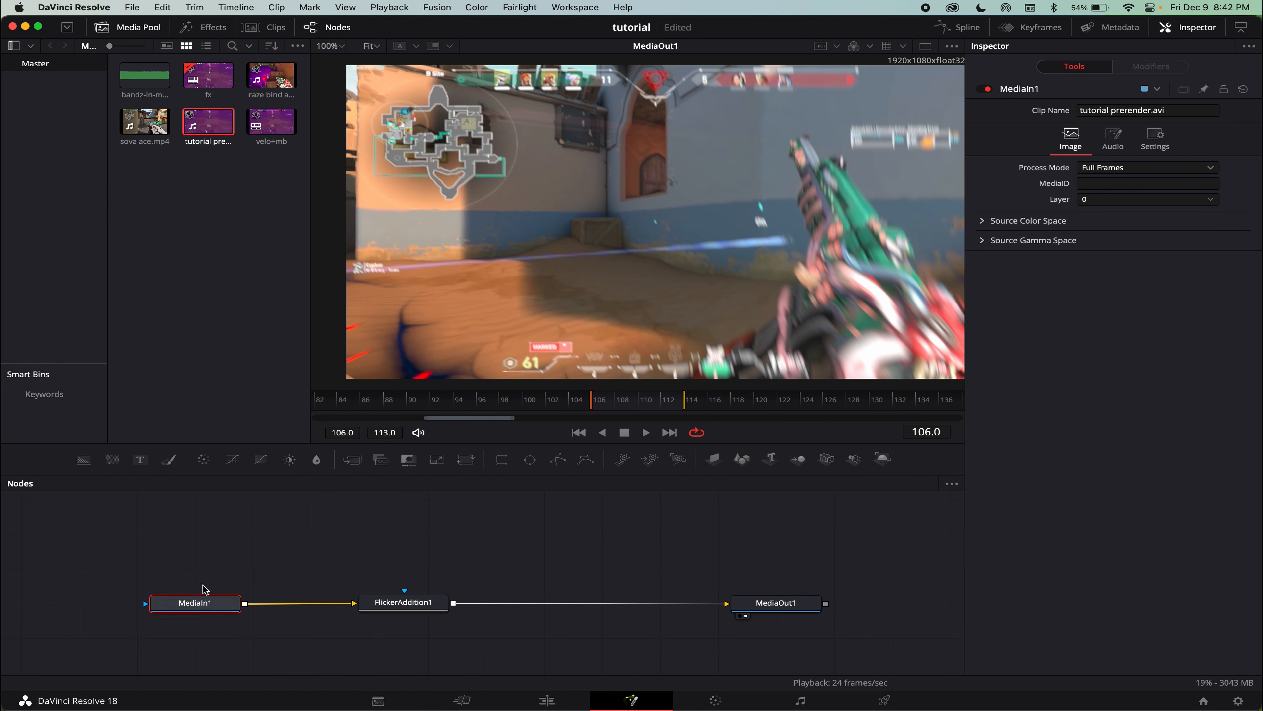
# Duplicate MediaIn1 and merge the copy as foreground over the original, ahead of FlickerAddition1.
pyautogui.moveTo(203, 605); pyautogui.dragTo(203, 606)
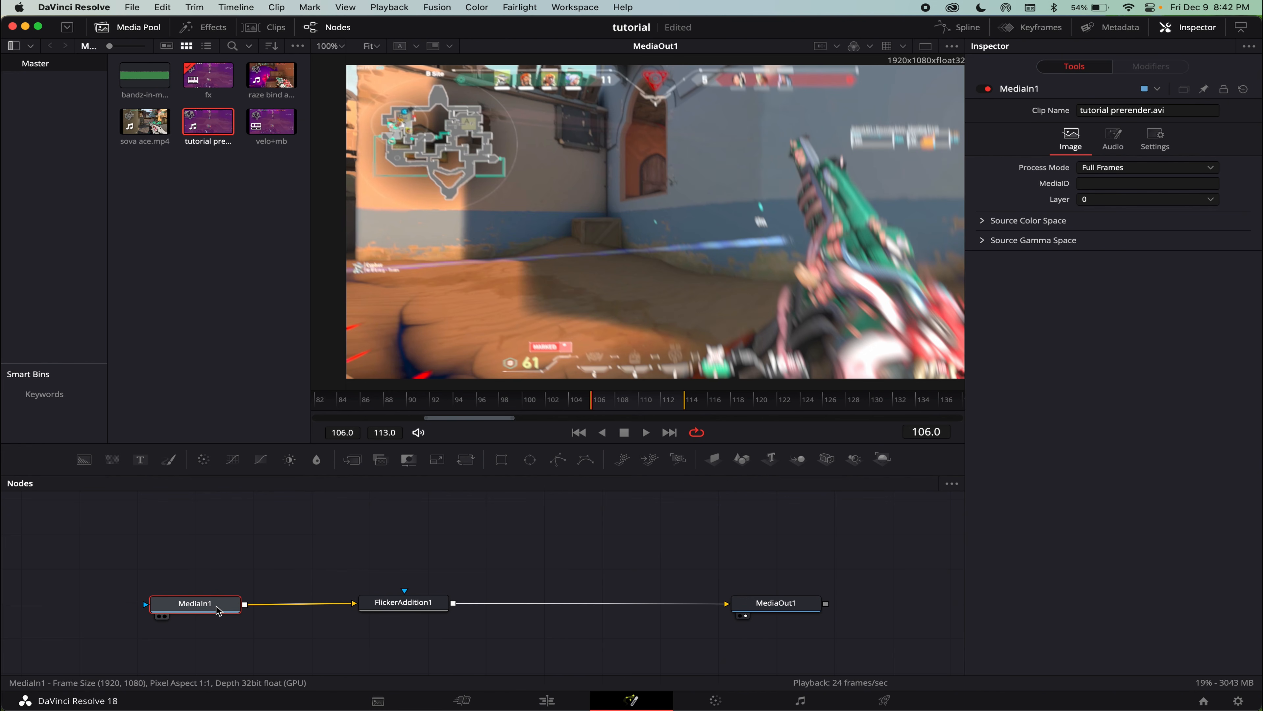
pyautogui.press('super+v')
pyautogui.moveTo(293, 642); pyautogui.dragTo(283, 612)
pyautogui.moveTo(369, 611); pyautogui.dragTo(390, 612)
pyautogui.moveTo(299, 611); pyautogui.dragTo(307, 611)
pyautogui.moveTo(199, 638); pyautogui.dragTo(280, 523)
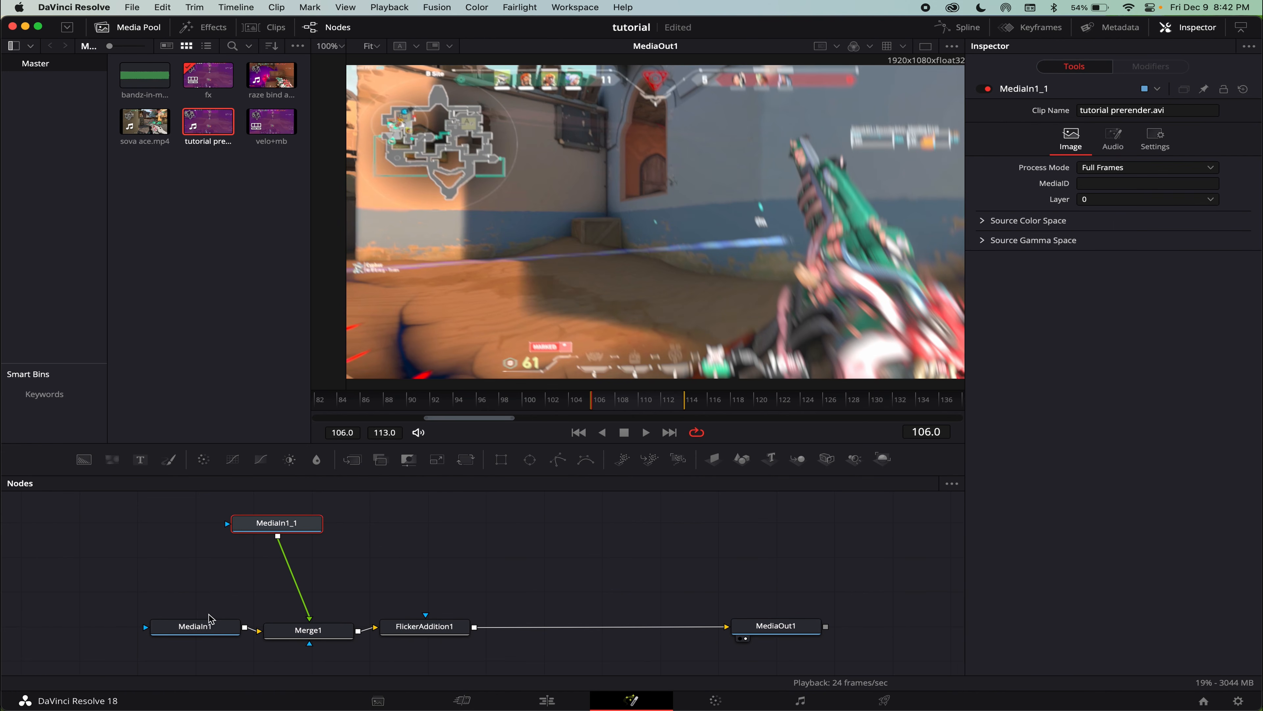
# Align the duplicate MediaIn1_1 node directly above Merge1 in the node graph and save the project.
pyautogui.click(309, 630)
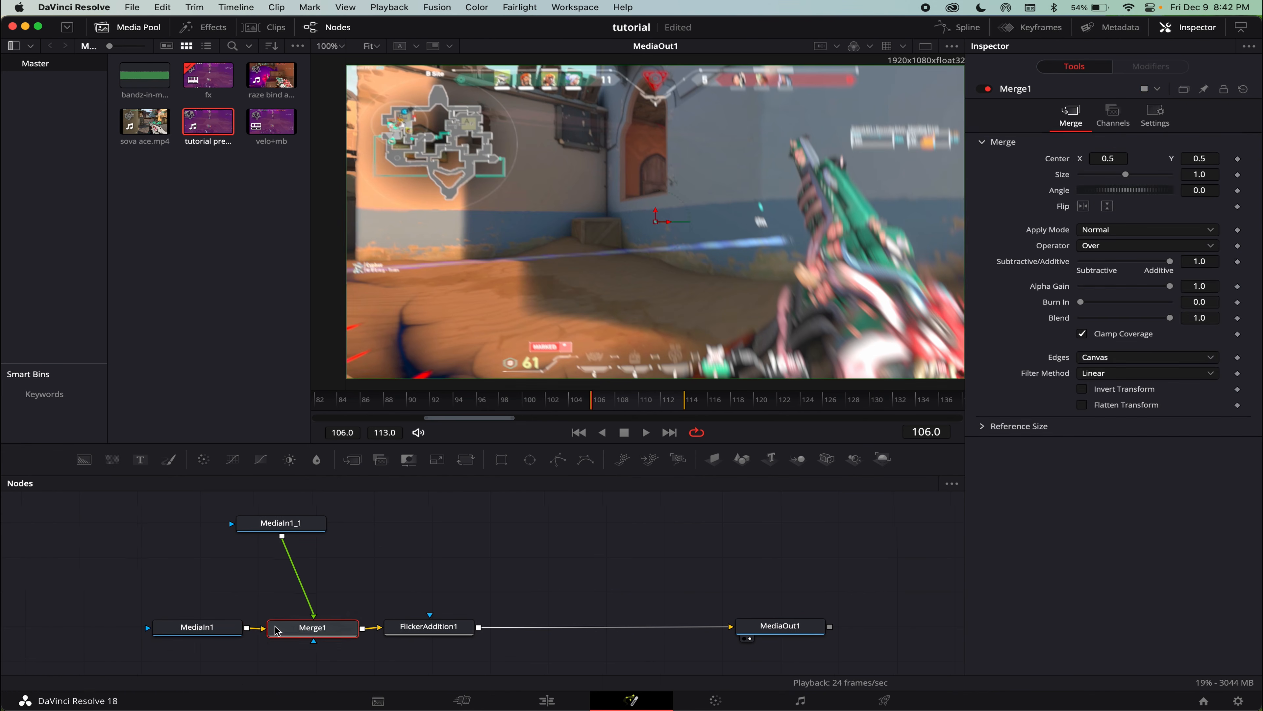
pyautogui.hscroll(-2, 295, 541)
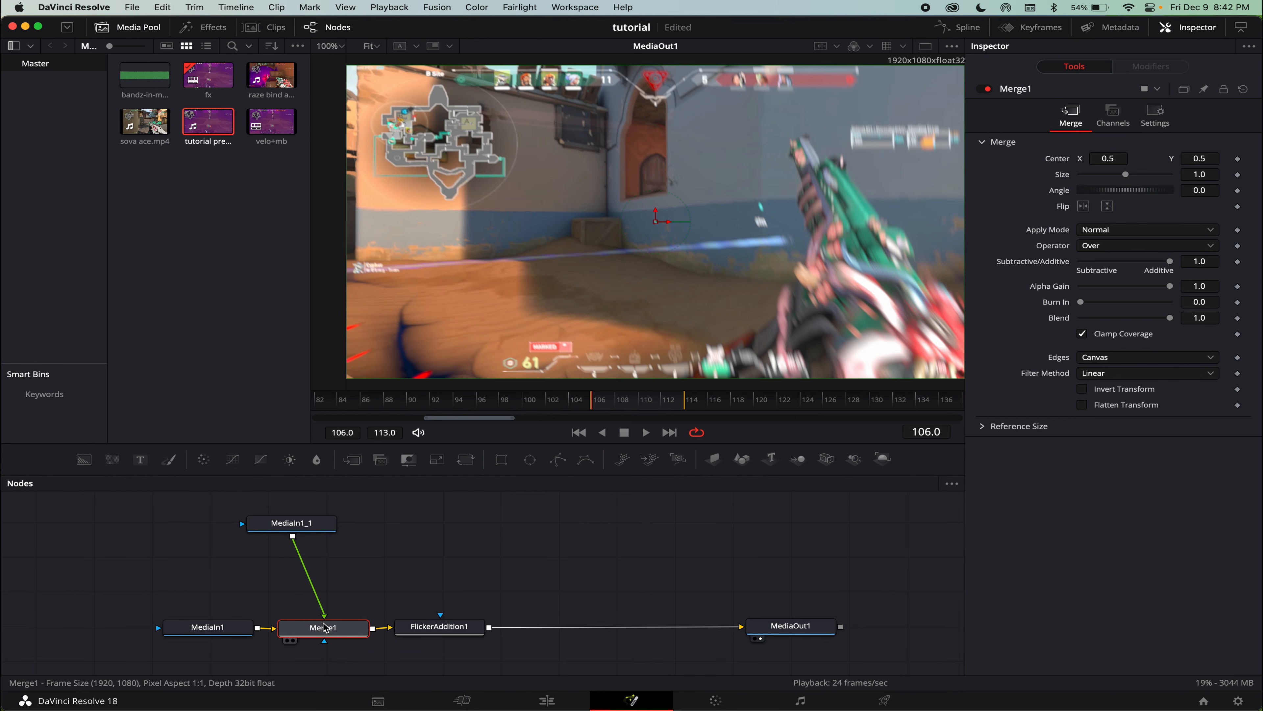
pyautogui.moveTo(299, 522); pyautogui.dragTo(380, 549)
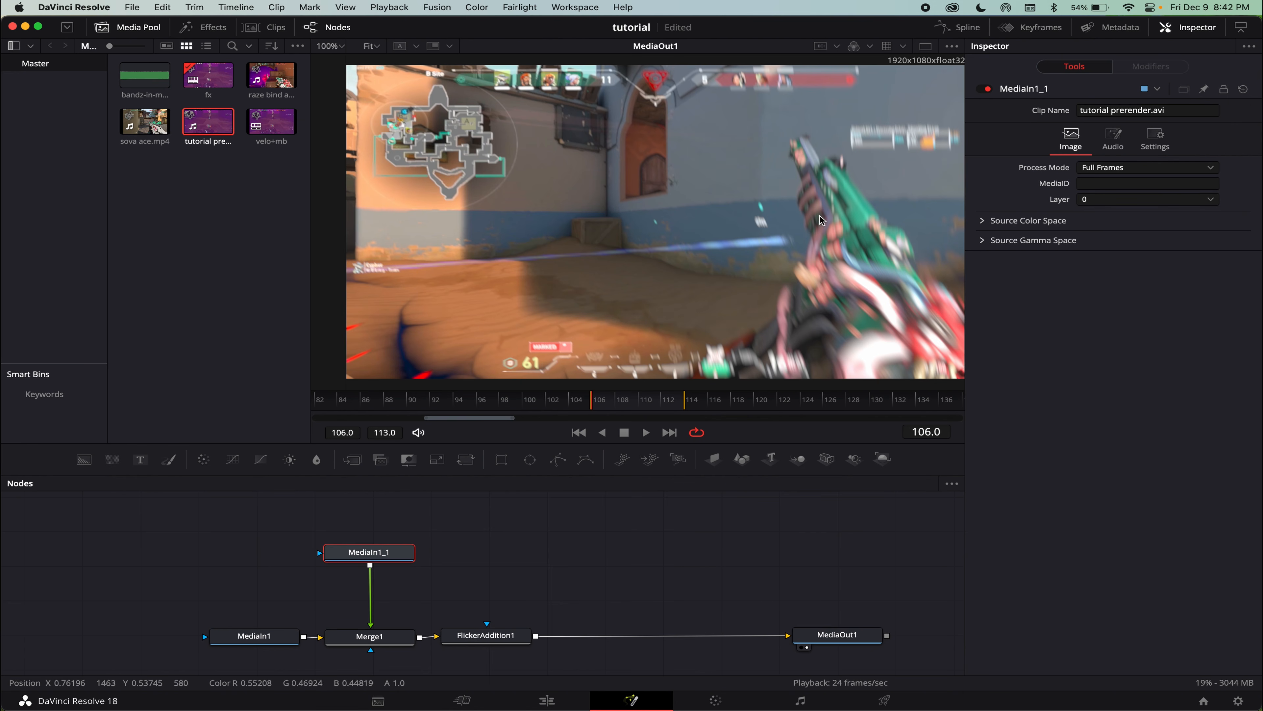
pyautogui.press('super+s')
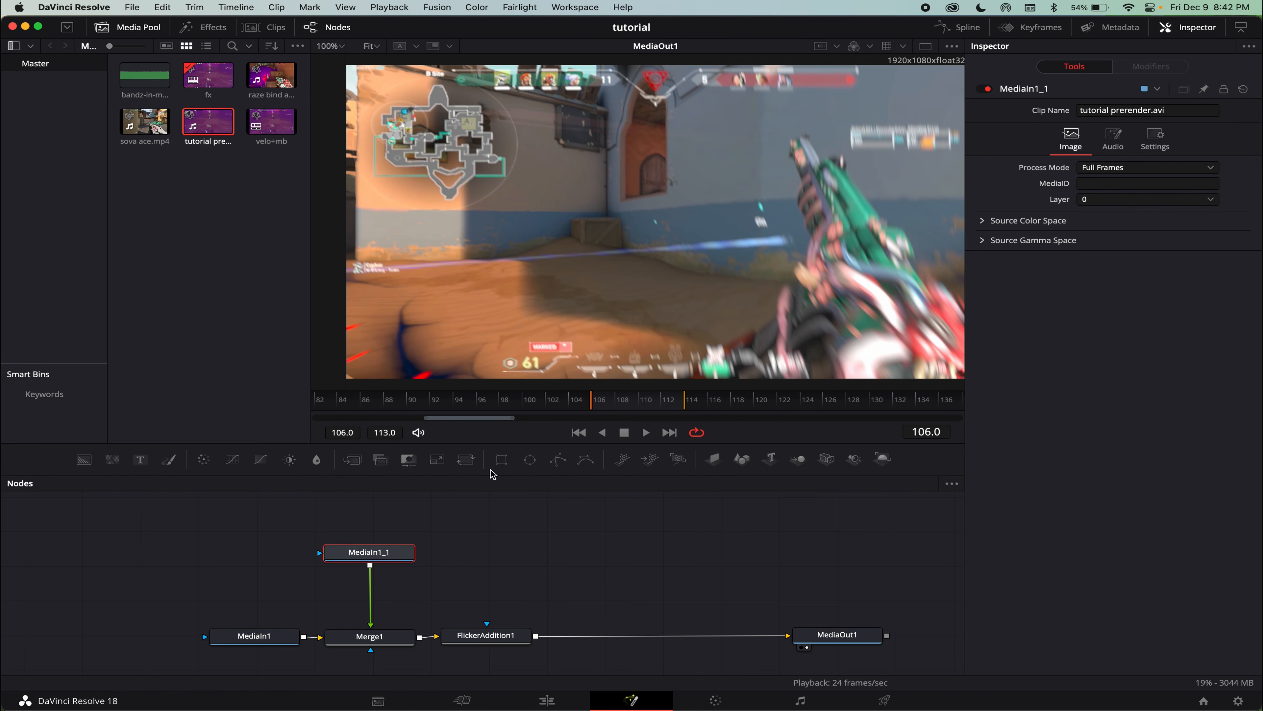
# Add a Polygon mask to MediaIn1_1 and trace a closed outline around the gun on frame 106.
pyautogui.click(559, 465)
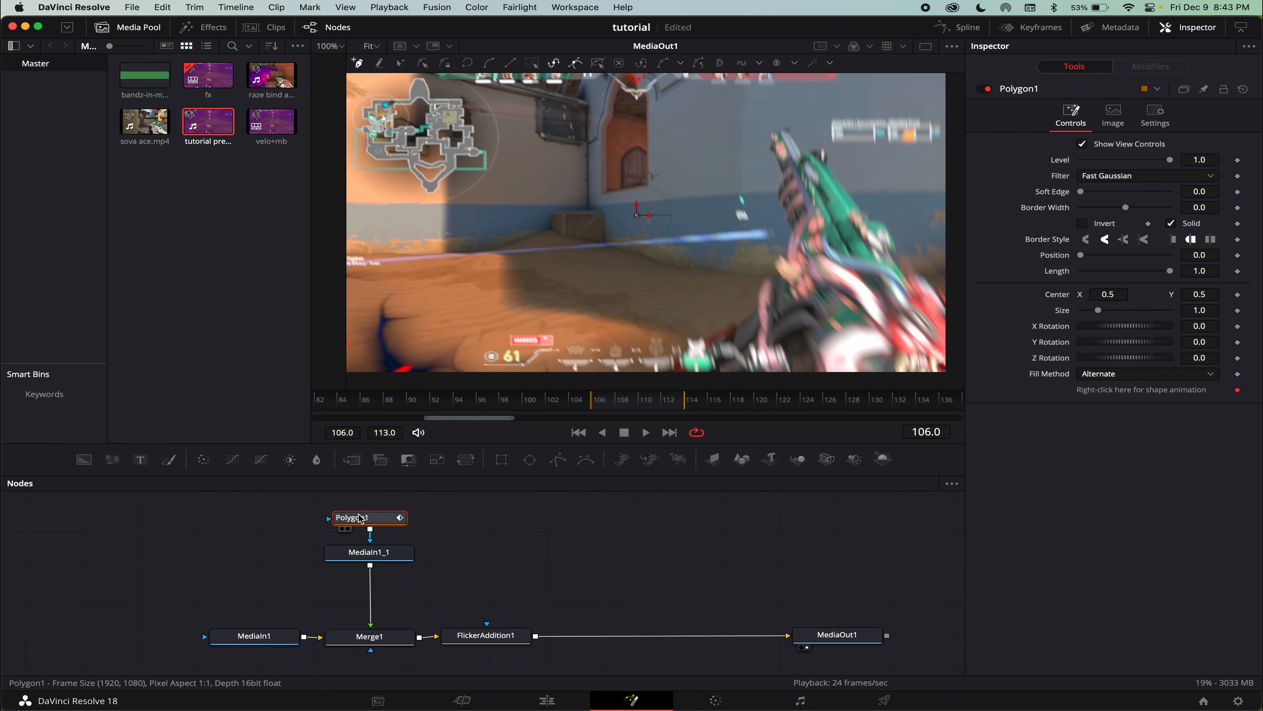
pyautogui.scroll(-1, 719, 300)
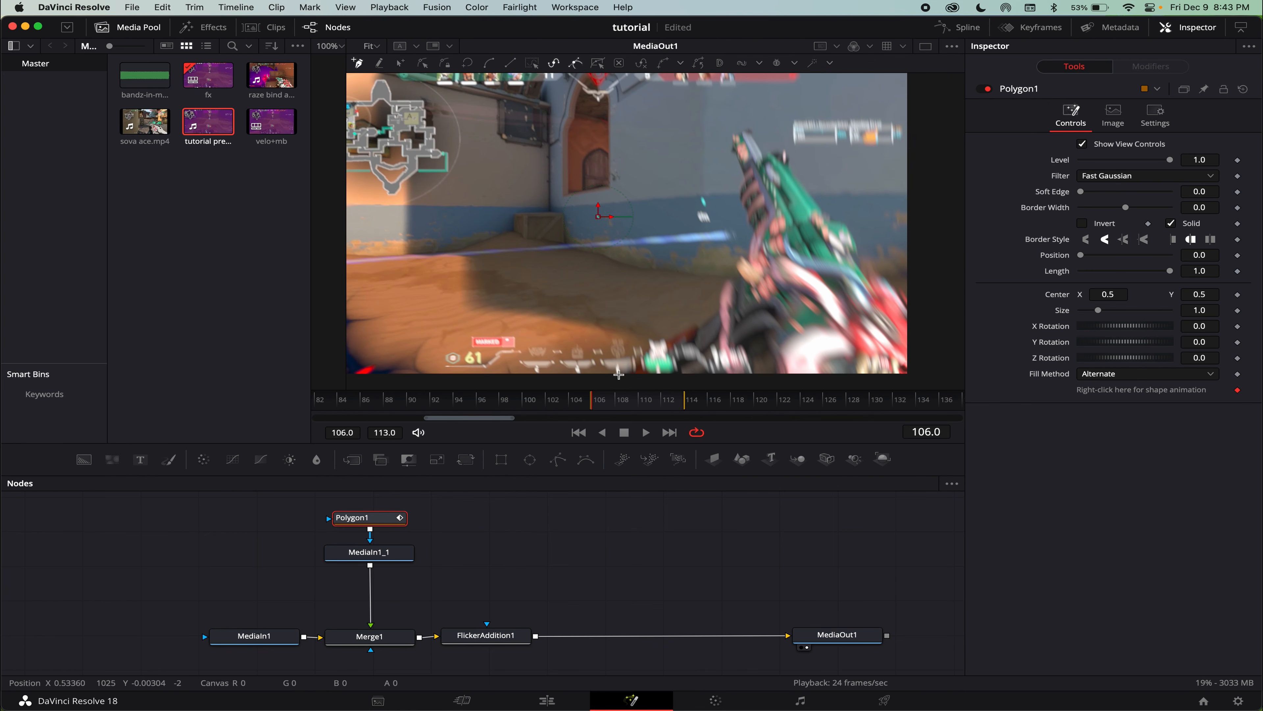
pyautogui.click(639, 353)
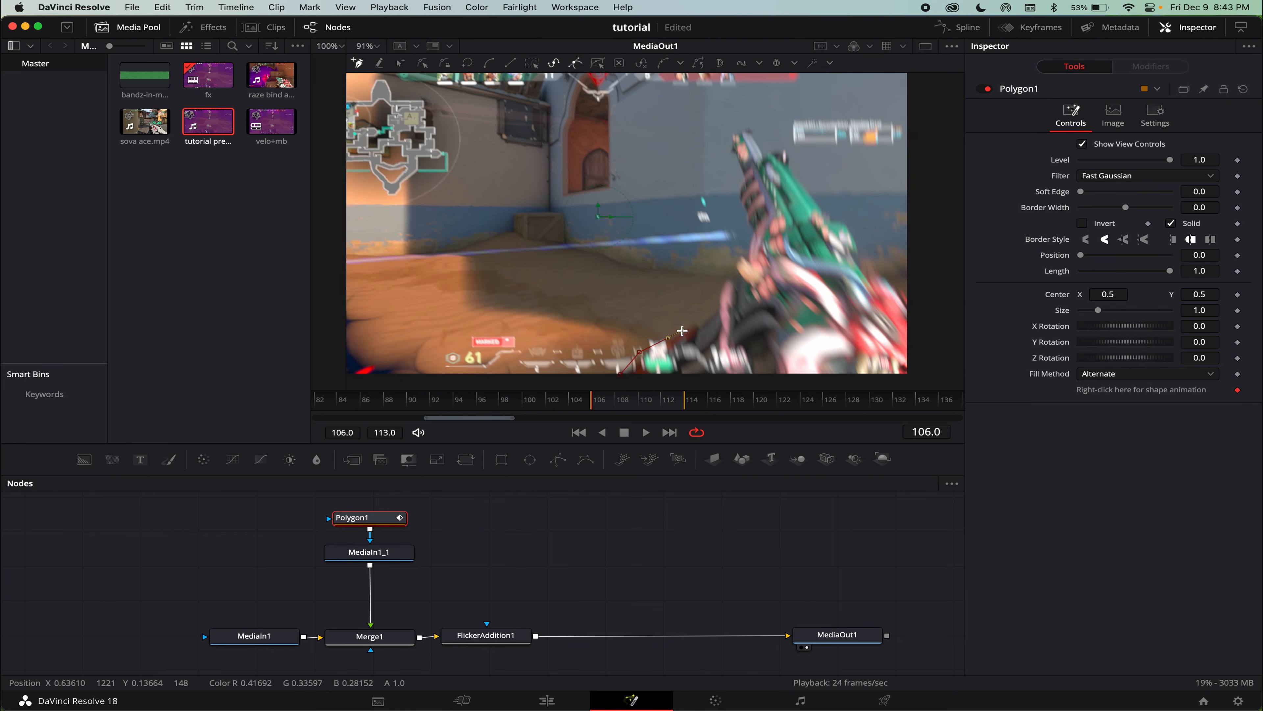
pyautogui.click(694, 323)
pyautogui.moveTo(710, 313); pyautogui.dragTo(730, 163)
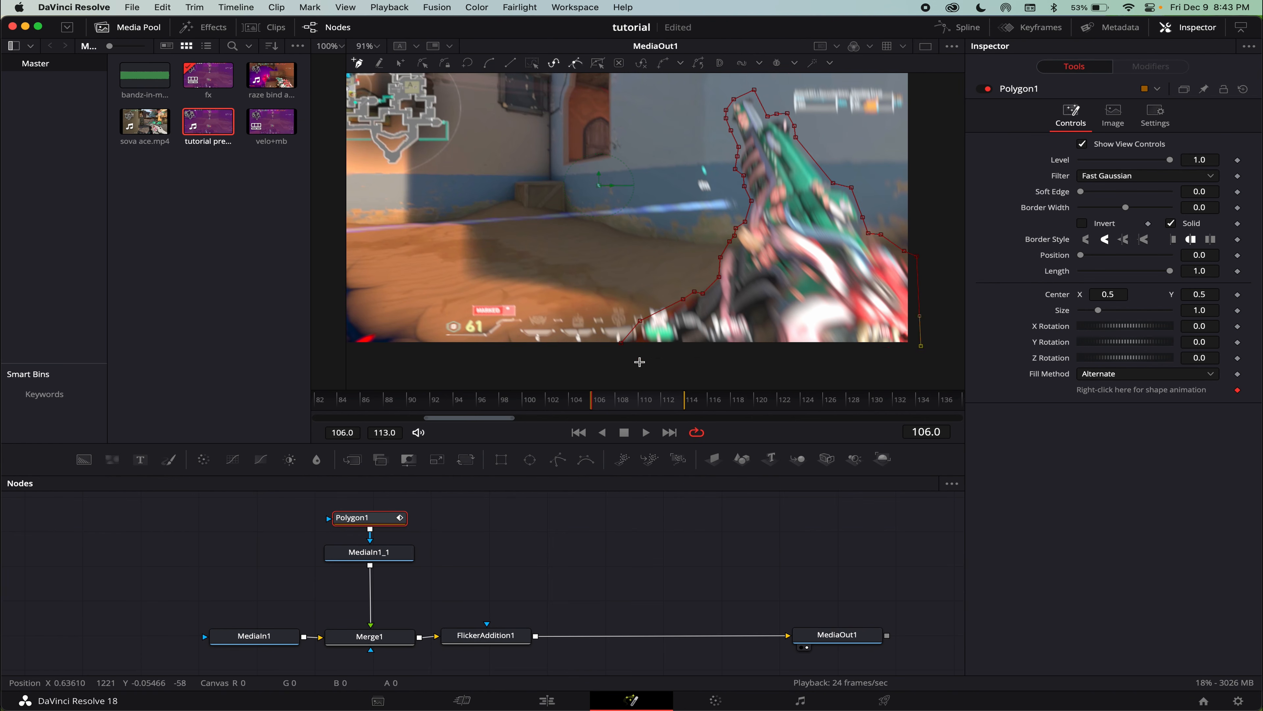
pyautogui.click(617, 361)
pyautogui.click(621, 343)
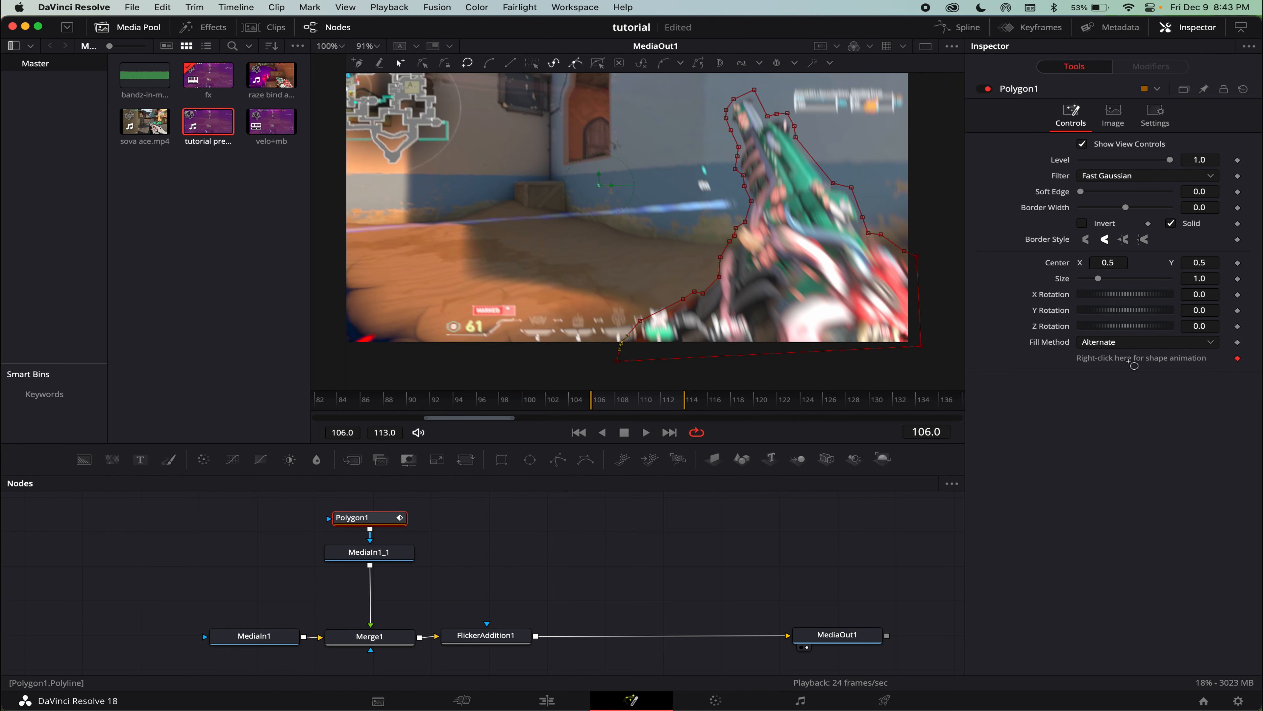
# Reshape the polygon mask on frame 107 by moving its lower points to follow the hand beside the gun.
pyautogui.scroll(5, 875, 322)
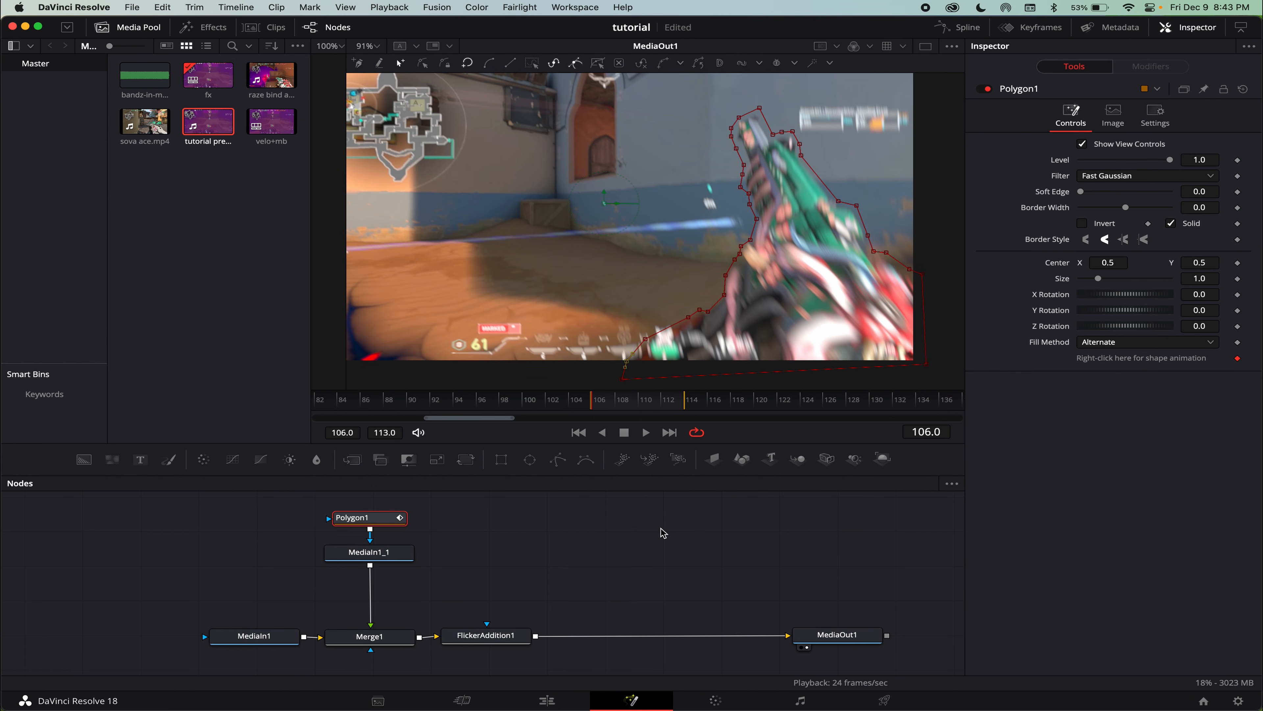
pyautogui.press('Right')
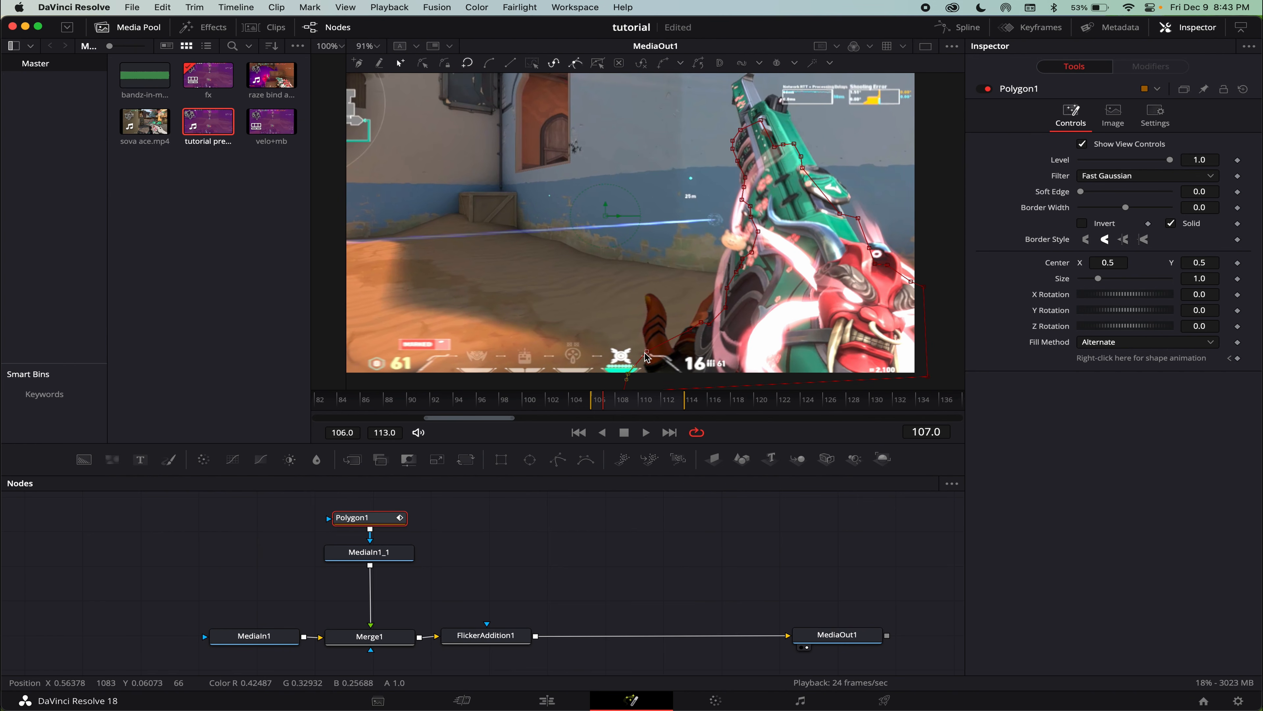
pyautogui.moveTo(647, 352); pyautogui.dragTo(648, 286)
pyautogui.moveTo(628, 373); pyautogui.dragTo(633, 318)
pyautogui.scroll(-2, 633, 319)
pyautogui.scroll(-1, 632, 318)
pyautogui.moveTo(624, 380); pyautogui.dragTo(638, 367)
pyautogui.click(636, 337)
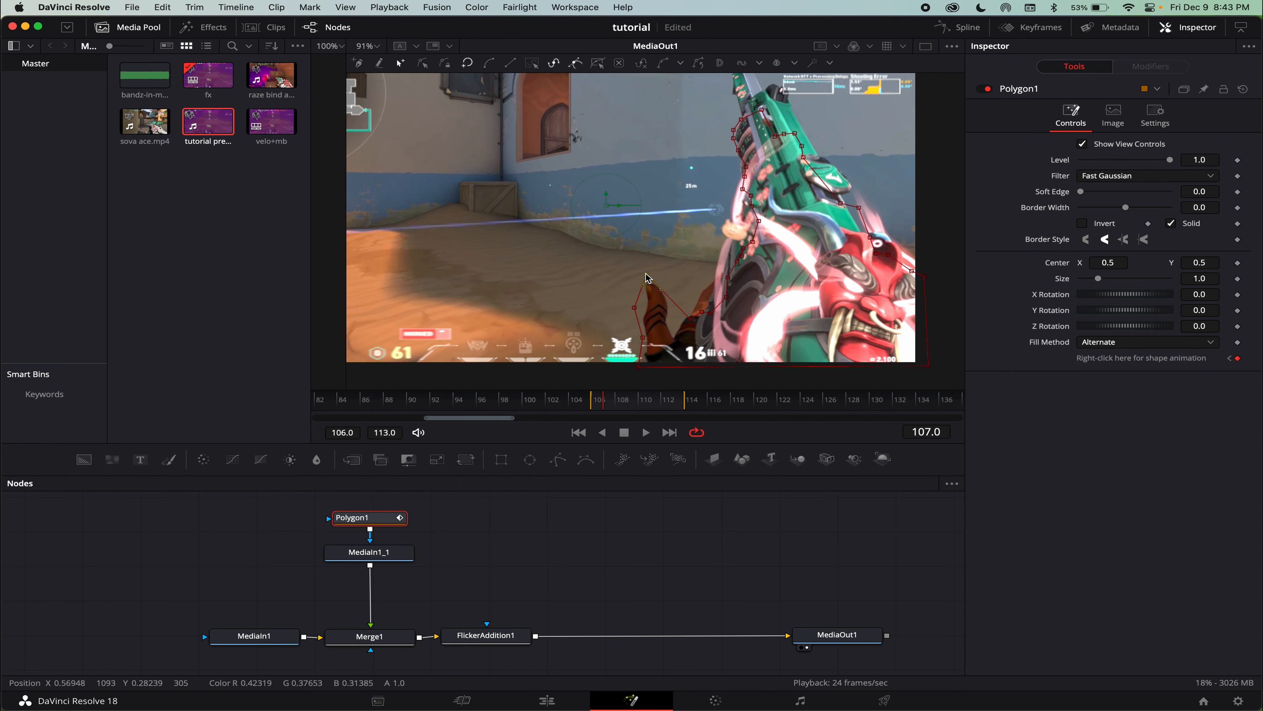
pyautogui.moveTo(664, 294); pyautogui.dragTo(657, 280)
pyautogui.scroll(2, 714, 269)
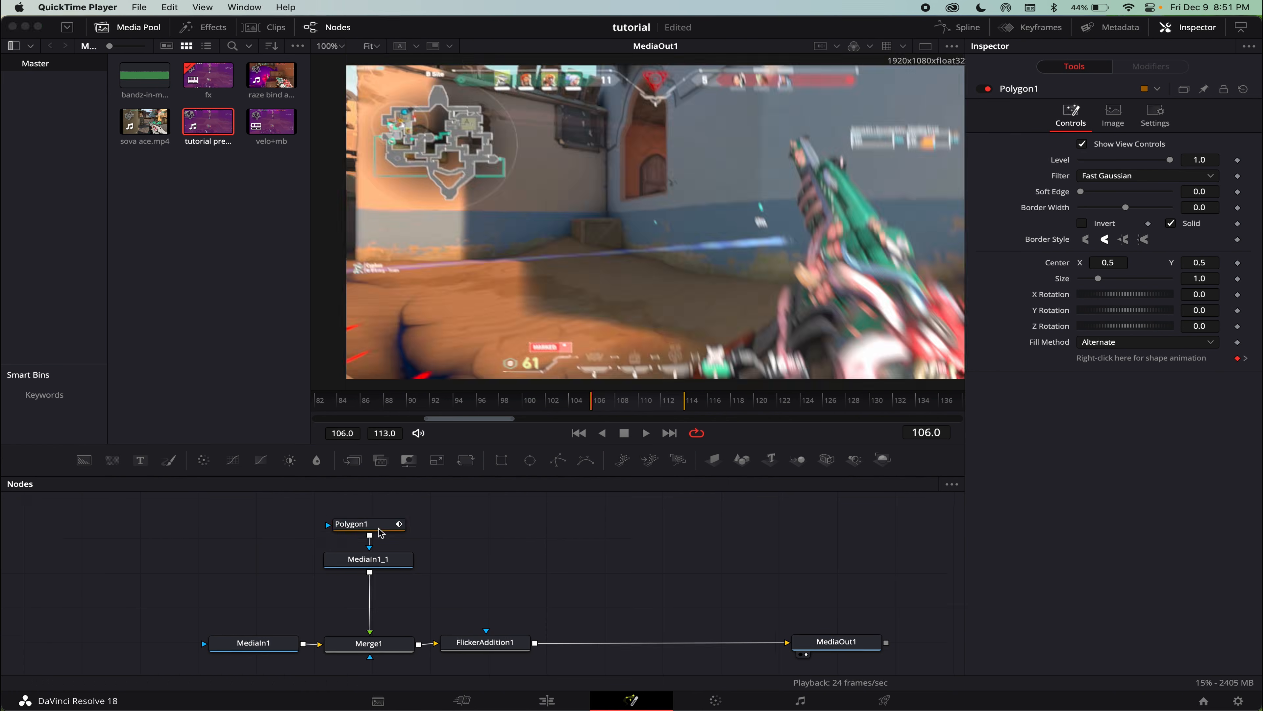
# Step through the clip's frames from 106 to check that the animated polygon mask follows the gun and hand.
pyautogui.click(500, 494)
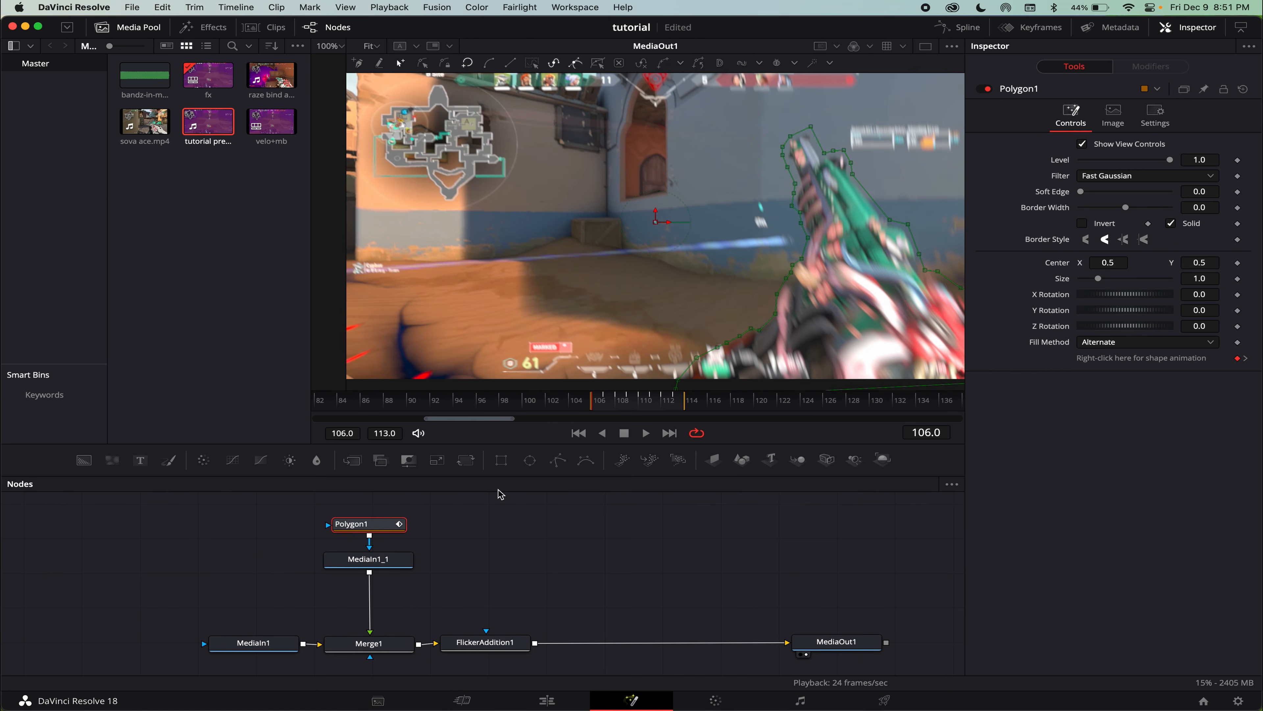
pyautogui.press('Right')
pyautogui.press('Right')
pyautogui.press('Right')
pyautogui.press('Right')
pyautogui.press('Right')
pyautogui.press('Right')
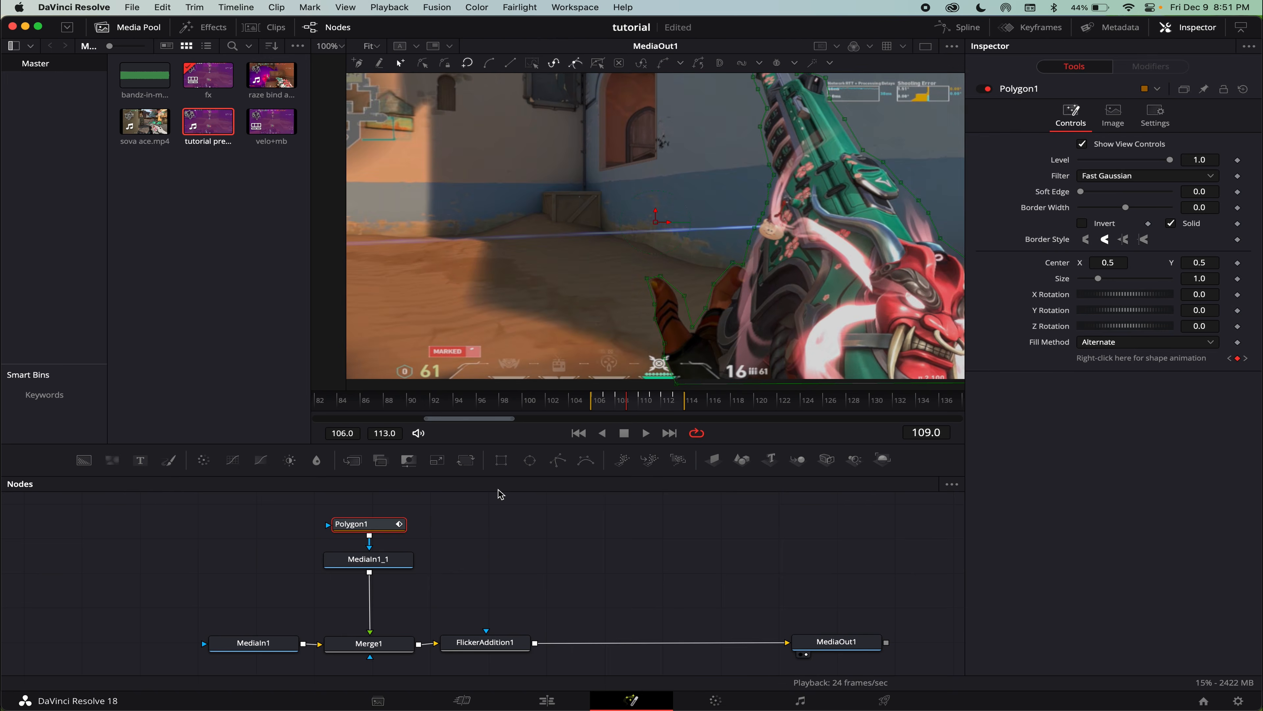
pyautogui.press('super+Left')
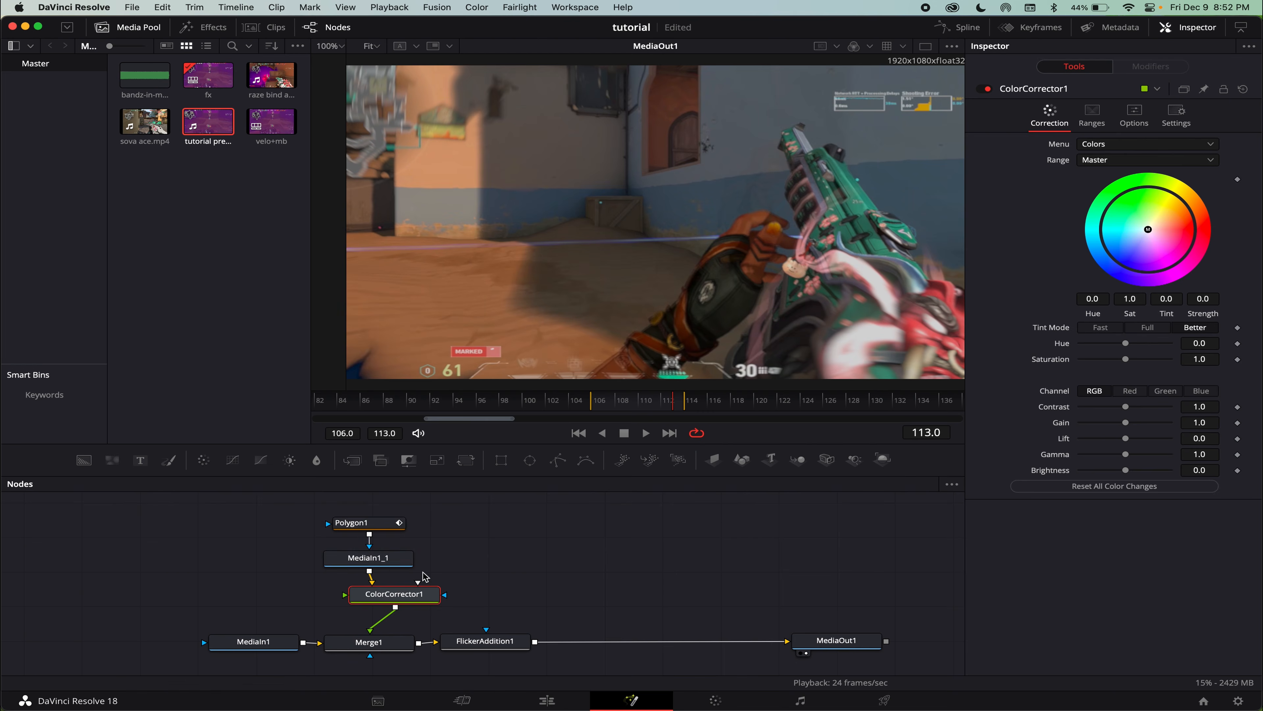
# Arrange MediaIn1_1 and its Polygon1 mask side by side with ColorCorrector1 above Merge1 in the node graph.
pyautogui.click(381, 558)
pyautogui.moveTo(381, 558); pyautogui.dragTo(290, 553)
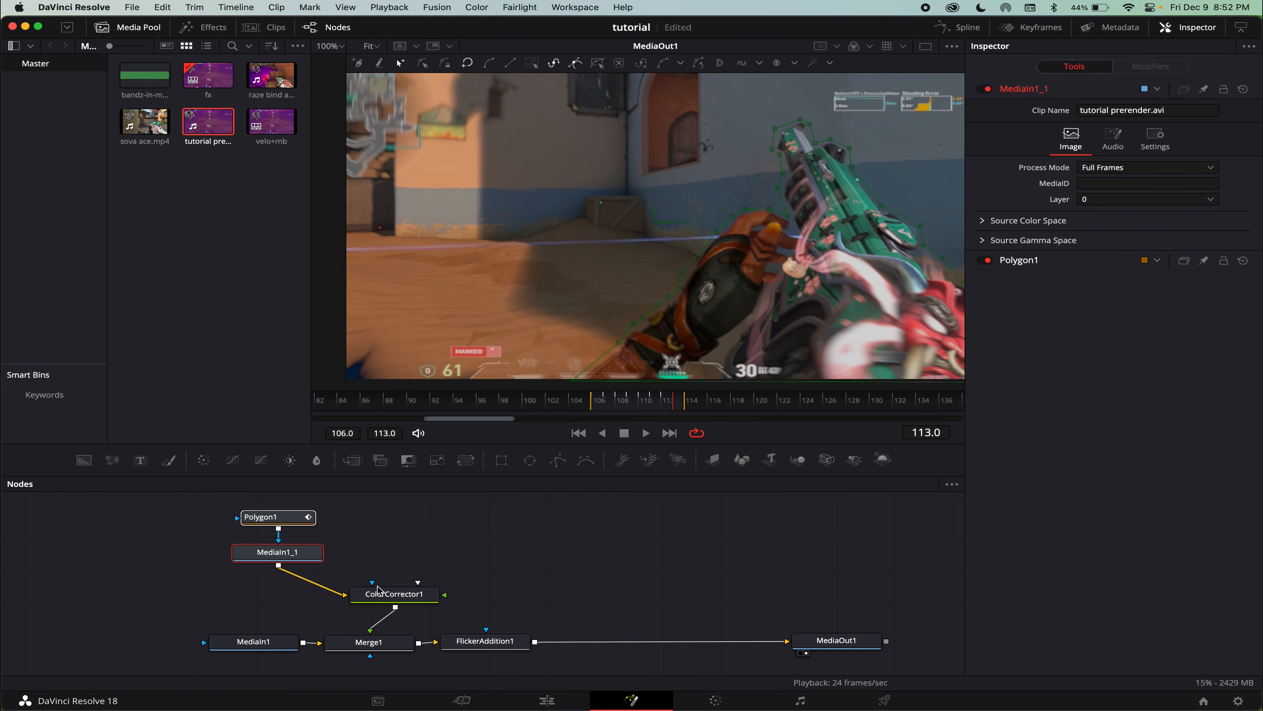
pyautogui.moveTo(388, 600); pyautogui.dragTo(390, 562)
pyautogui.click(390, 562)
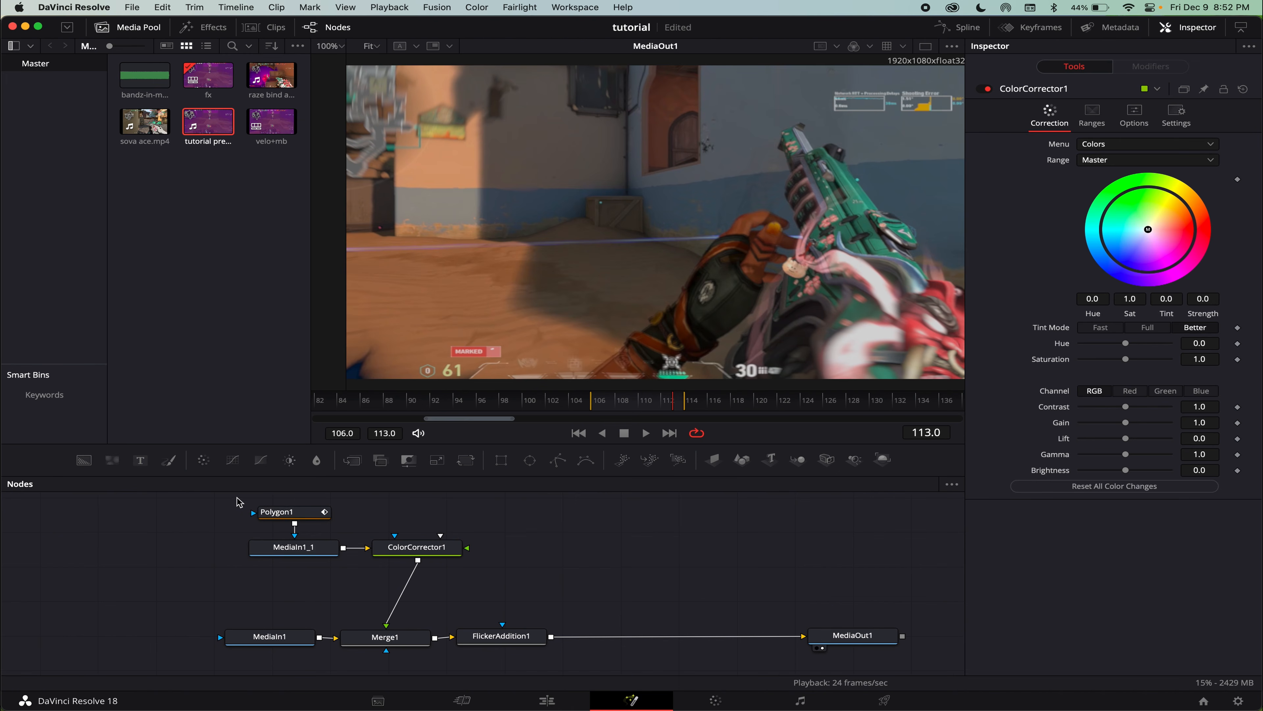
pyautogui.moveTo(237, 499); pyautogui.dragTo(311, 546)
pyautogui.moveTo(403, 545)
pyautogui.mouseDown()
pyautogui.moveTo(399, 580)
pyautogui.moveTo(405, 538)
pyautogui.moveTo(385, 582)
pyautogui.moveTo(408, 548)
pyautogui.mouseUp()
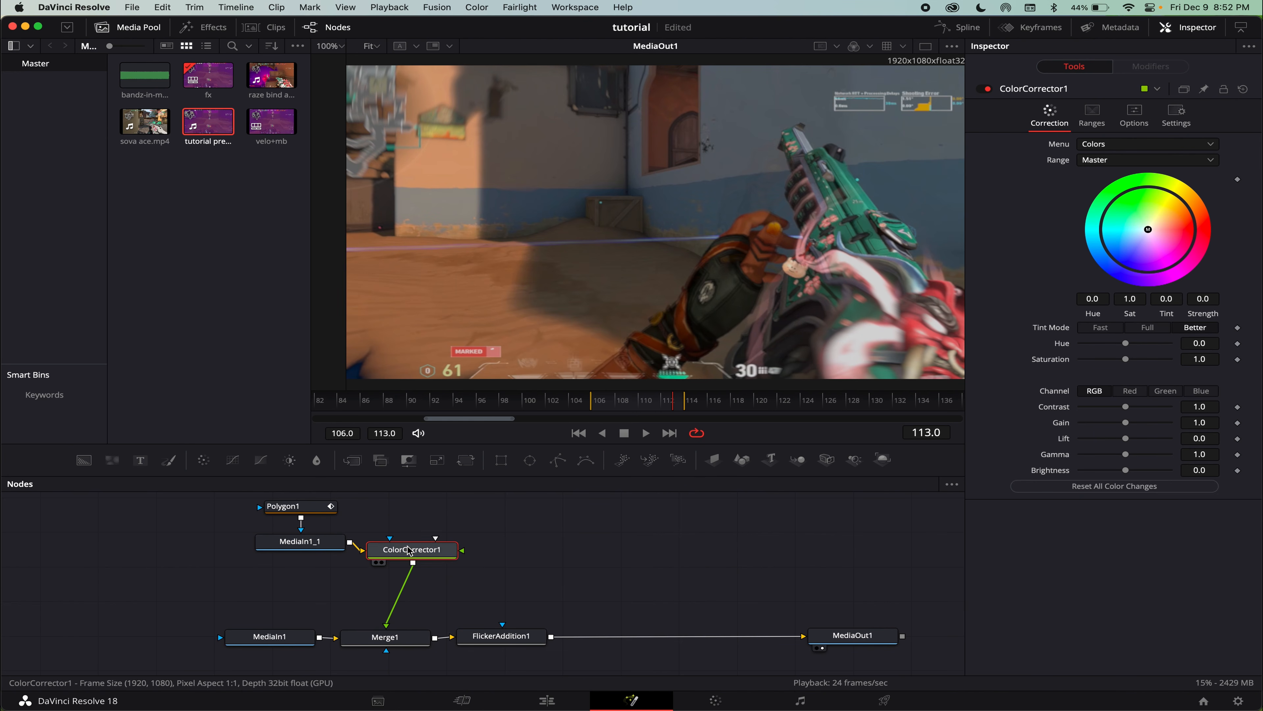
# Try a Gain of 2.59 on ColorCorrector1 and delete that color corrector node.
pyautogui.moveTo(1125, 422); pyautogui.dragTo(1145, 425)
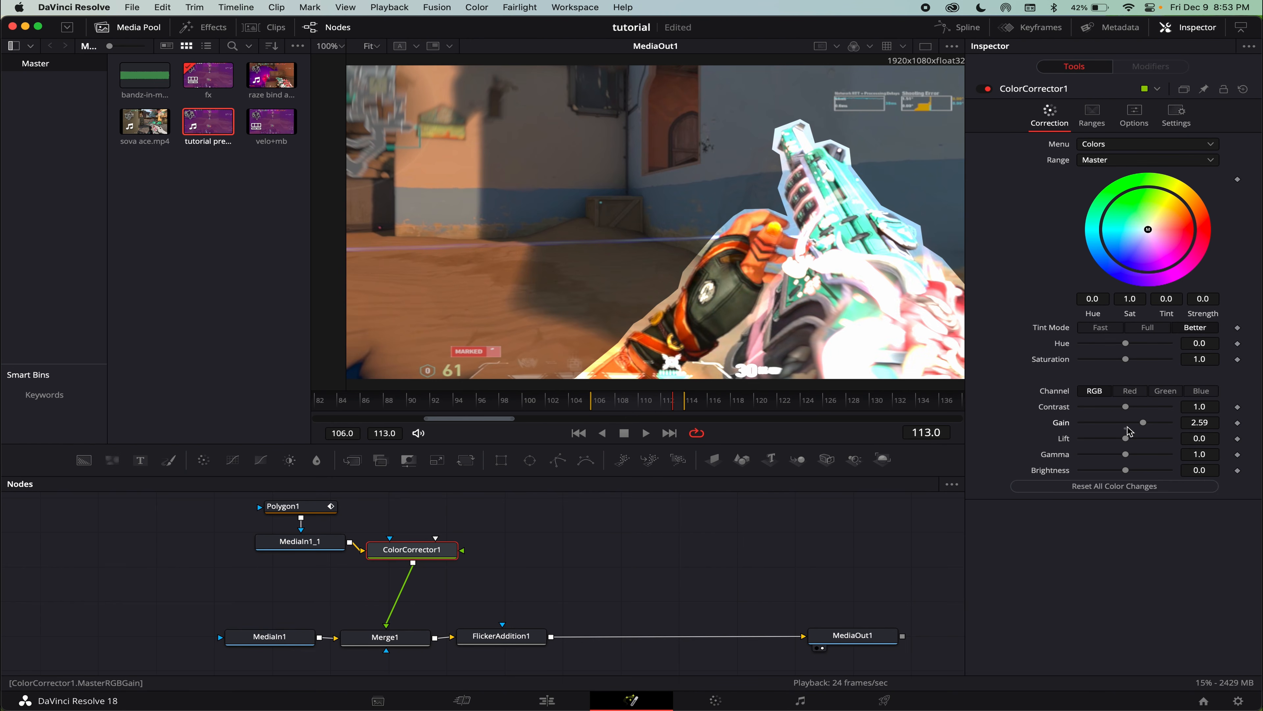
pyautogui.click(1125, 428)
pyautogui.press('BackSpace')
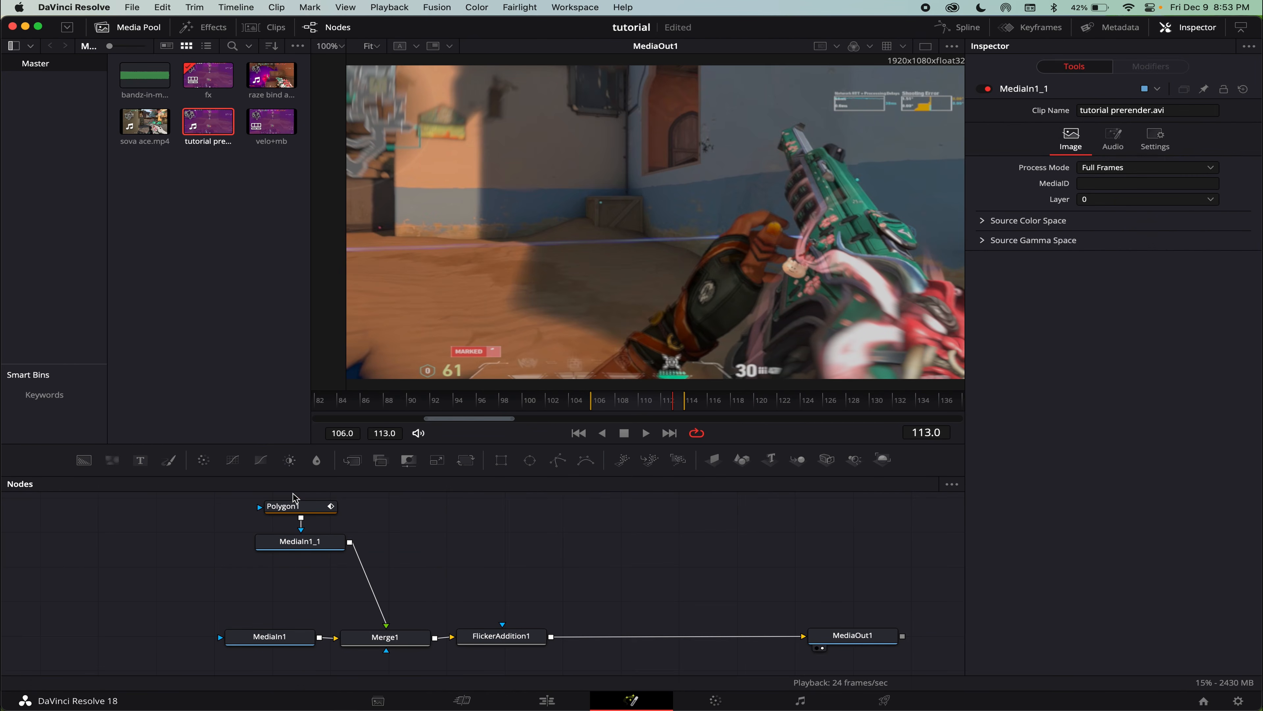
# Set Polygon1's Soft Edge to 0.011 and Border Width to -0.009, and move it with MediaIn1_1 to above Merge1.
pyautogui.click(293, 504)
pyautogui.moveTo(1084, 192); pyautogui.dragTo(1088, 201)
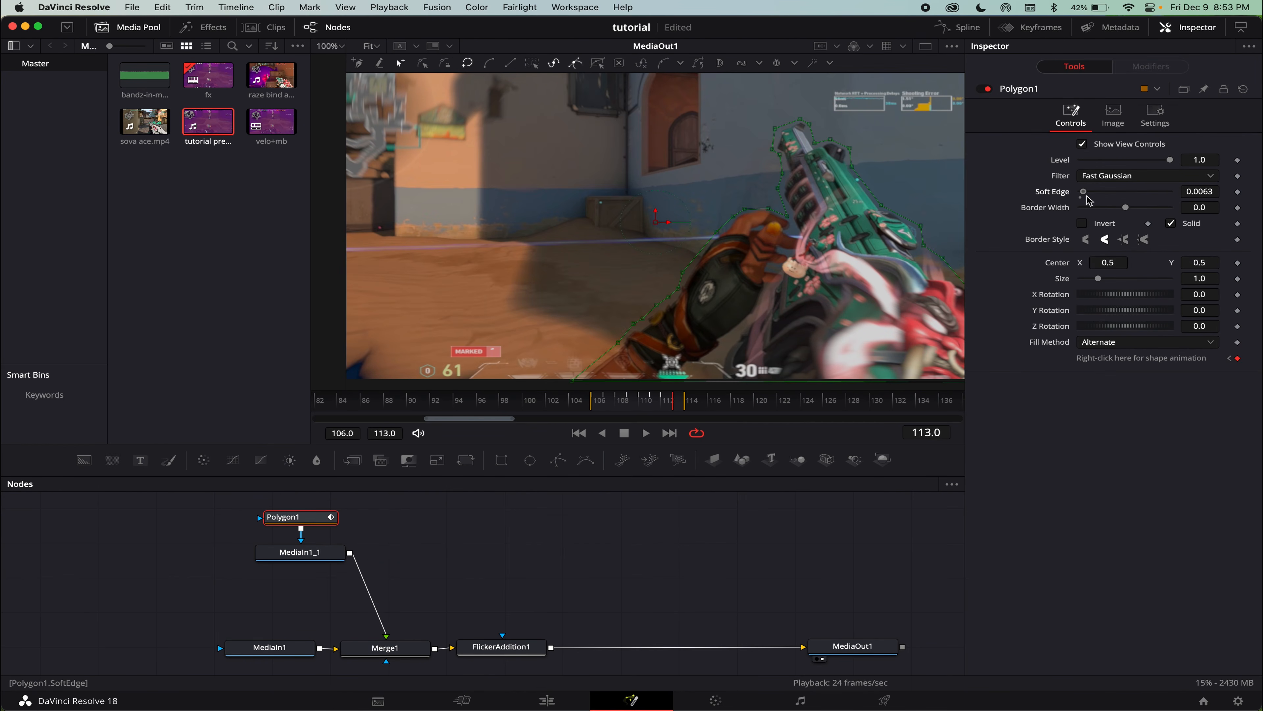
pyautogui.keyDown('super'); pyautogui.click(294, 556); pyautogui.keyUp('super')
pyautogui.moveTo(294, 557); pyautogui.dragTo(389, 559)
# Copy the Polygon1 mask onto MediaIn1, place the copy beside MediaIn1 and invert it.
pyautogui.click(392, 520)
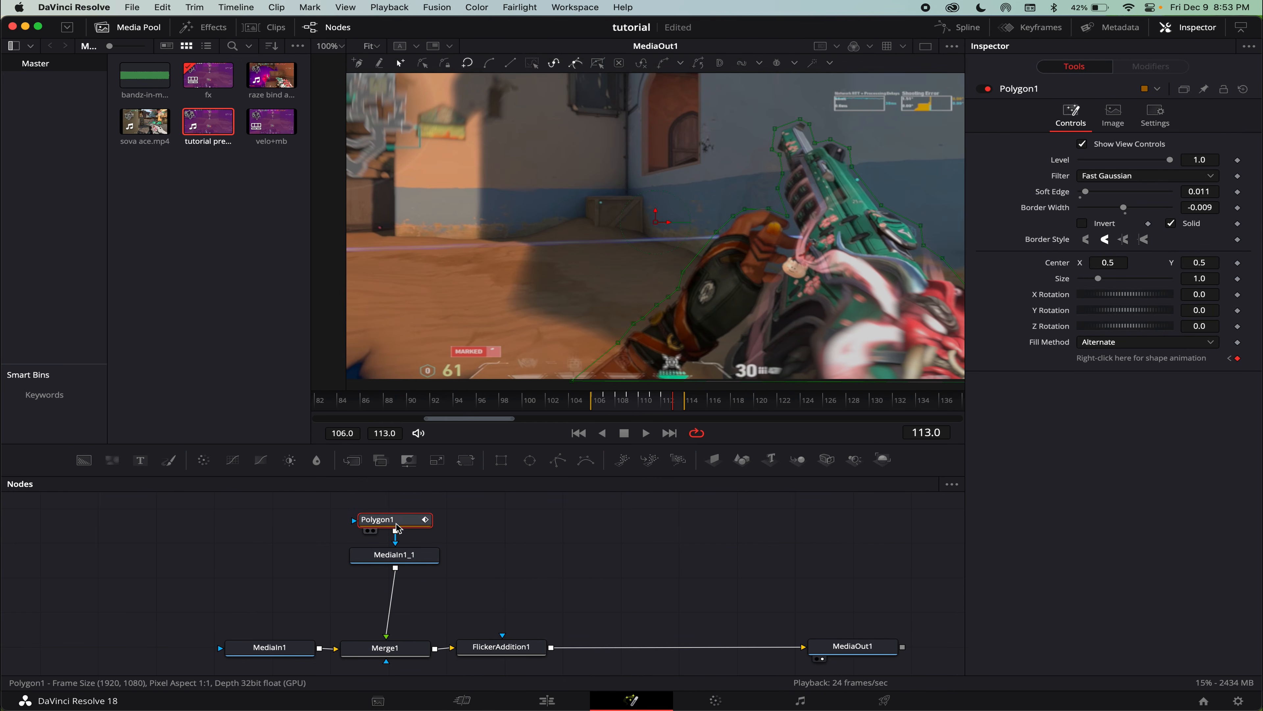
pyautogui.scroll(-3, 347, 561)
pyautogui.click(293, 620)
pyautogui.press('super+v')
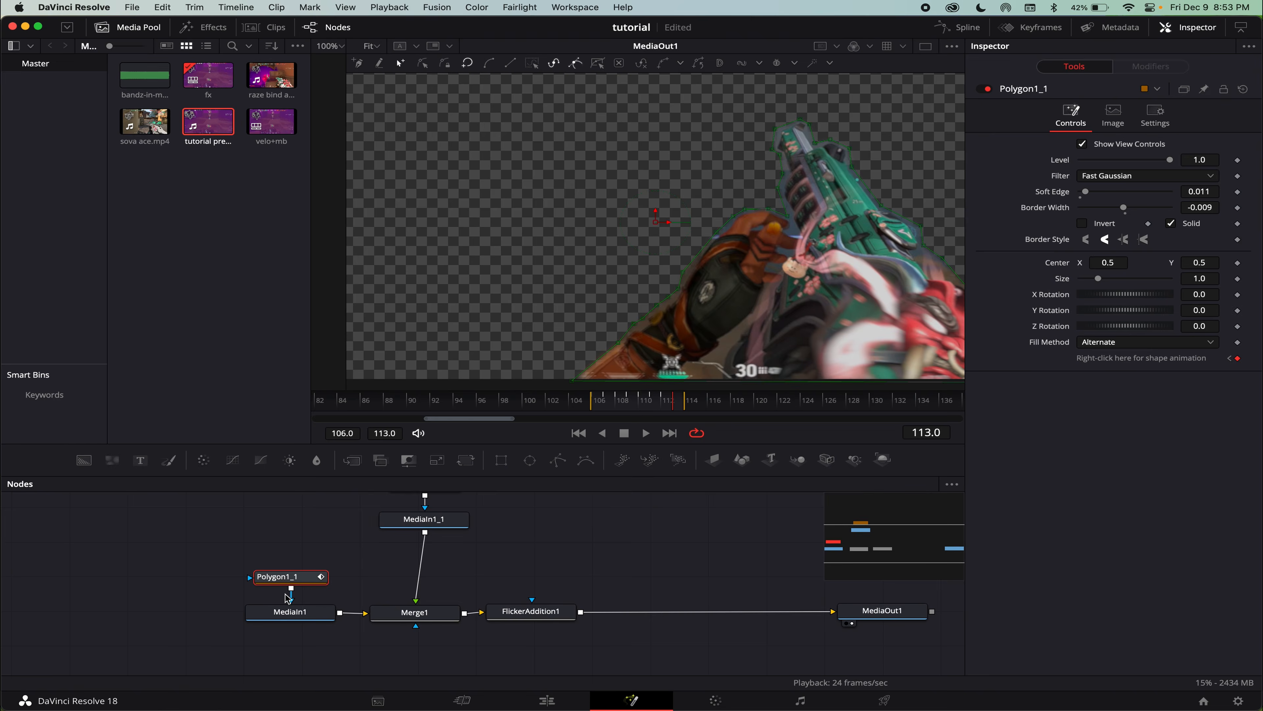
pyautogui.moveTo(252, 582); pyautogui.dragTo(210, 614)
pyautogui.click(1083, 223)
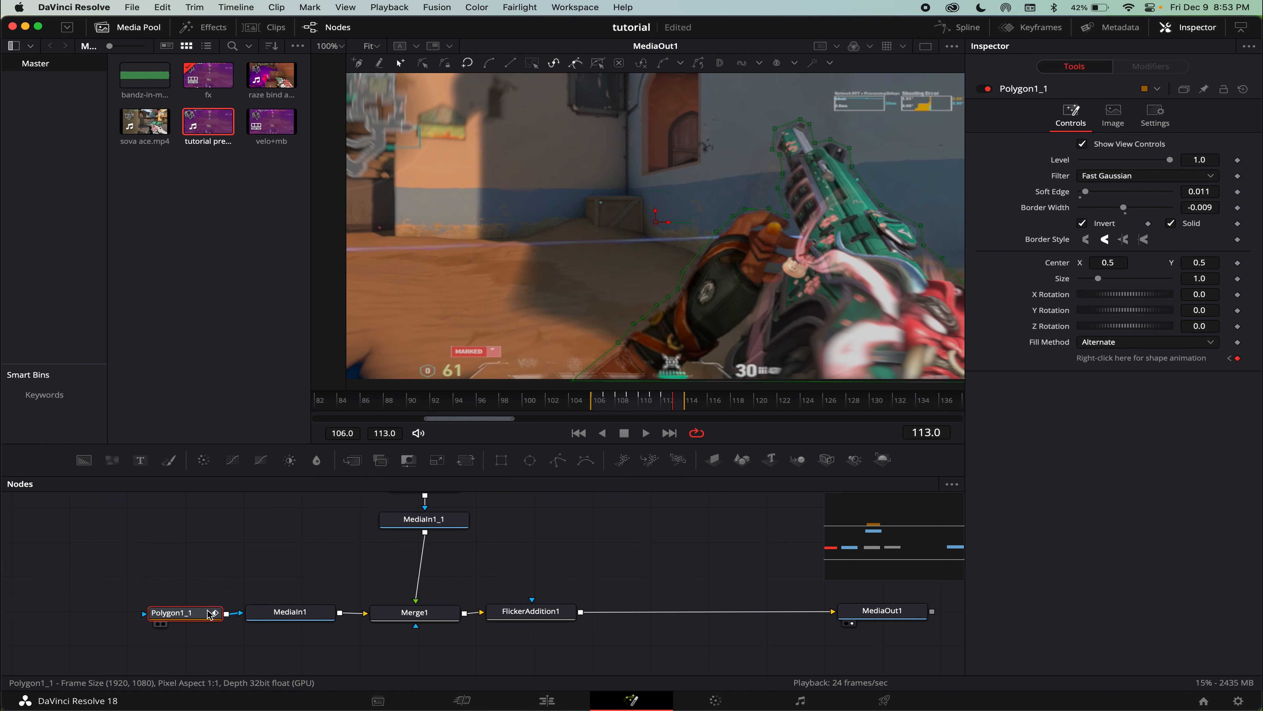
# Set Polygon1's Border Width to 0.013 and move MediaIn1 with its Polygon1_1 mask further away from Merge1.
pyautogui.click(415, 603)
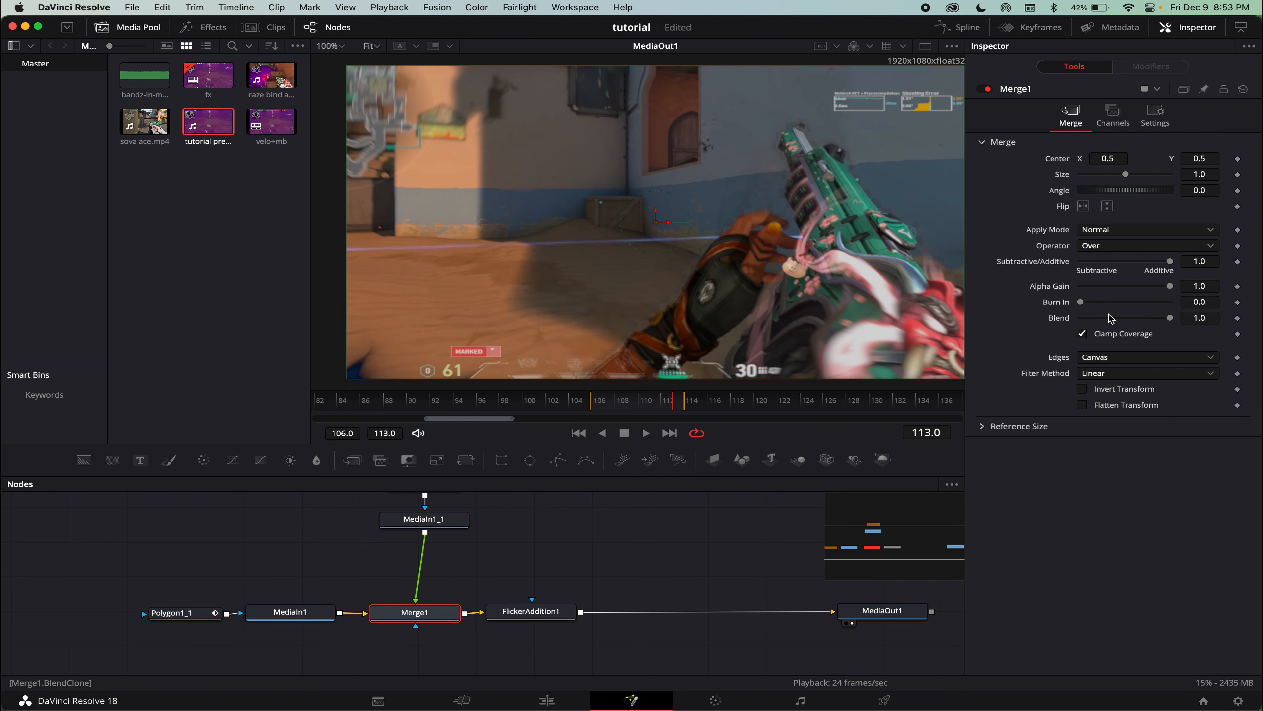
pyautogui.moveTo(1161, 321); pyautogui.dragTo(1253, 324)
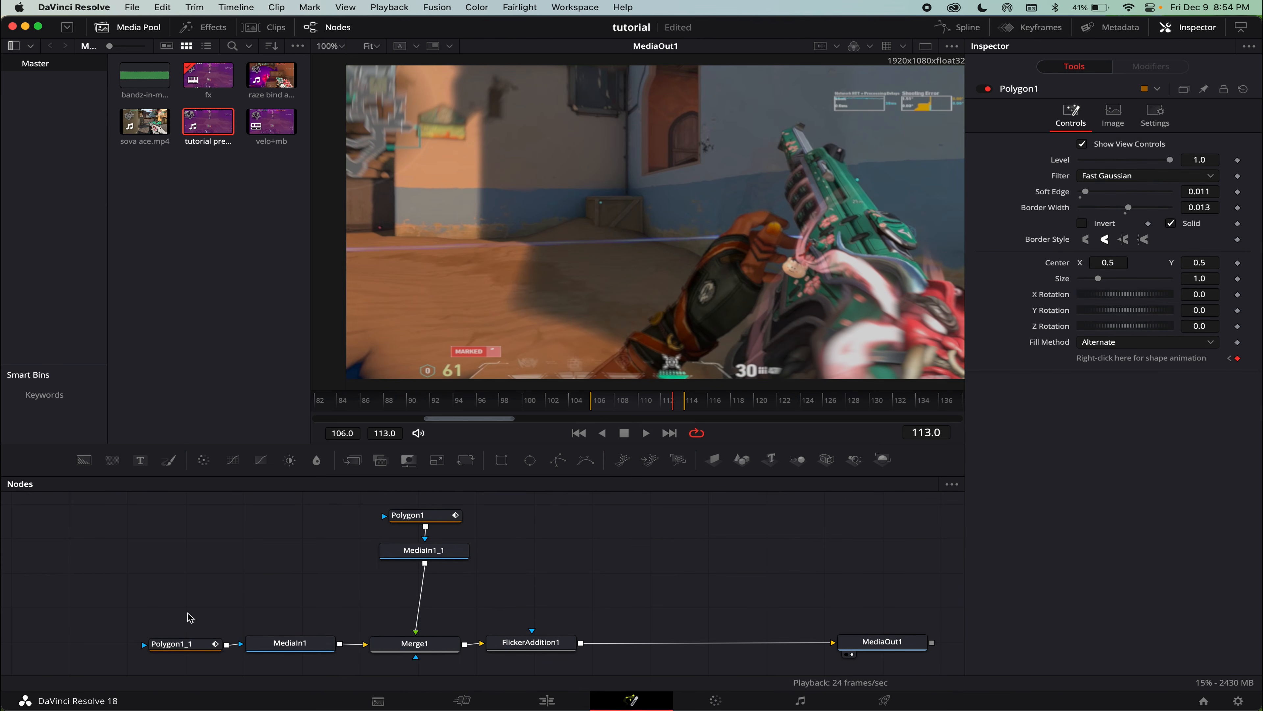
pyautogui.moveTo(184, 614); pyautogui.dragTo(185, 648)
pyautogui.hscroll(-2, 193, 652)
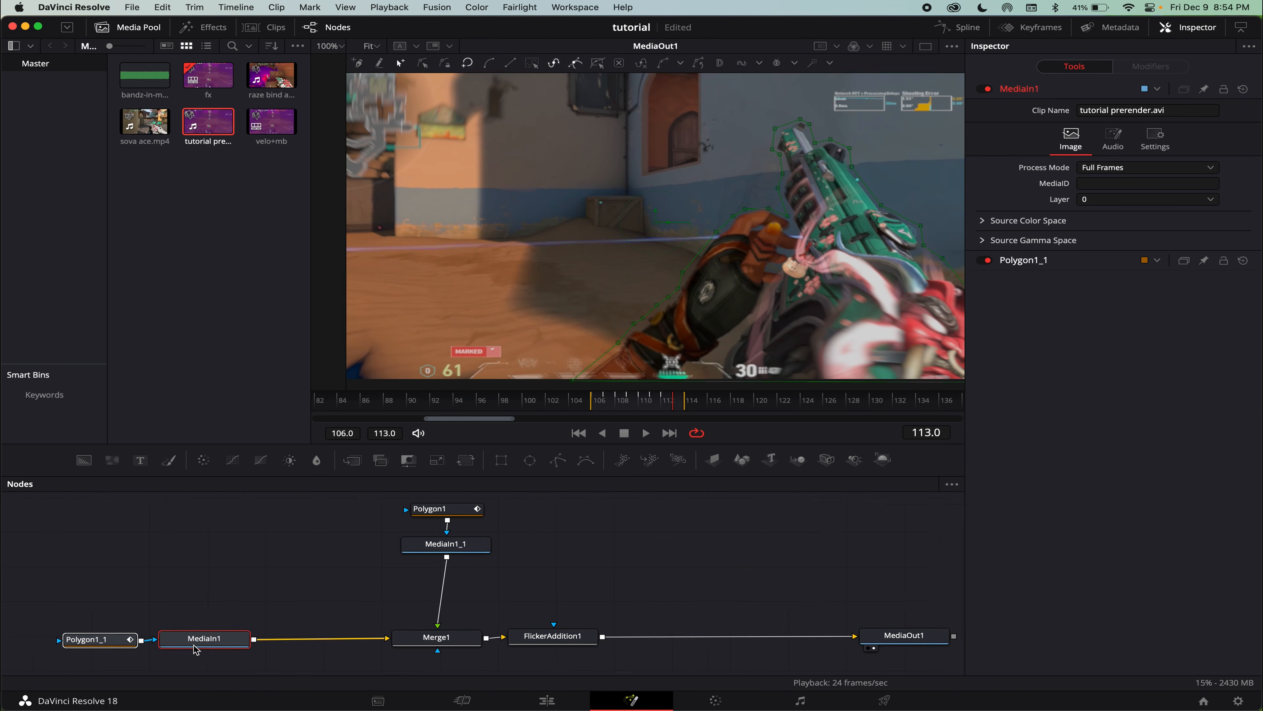
pyautogui.click(253, 589)
# Add a DefocusGamma node between MediaIn1 and Merge1 and set its Defocus Size to 6.3.
pyautogui.click(230, 639)
pyautogui.hotkey('shift', 'space')
pyautogui.write('d')
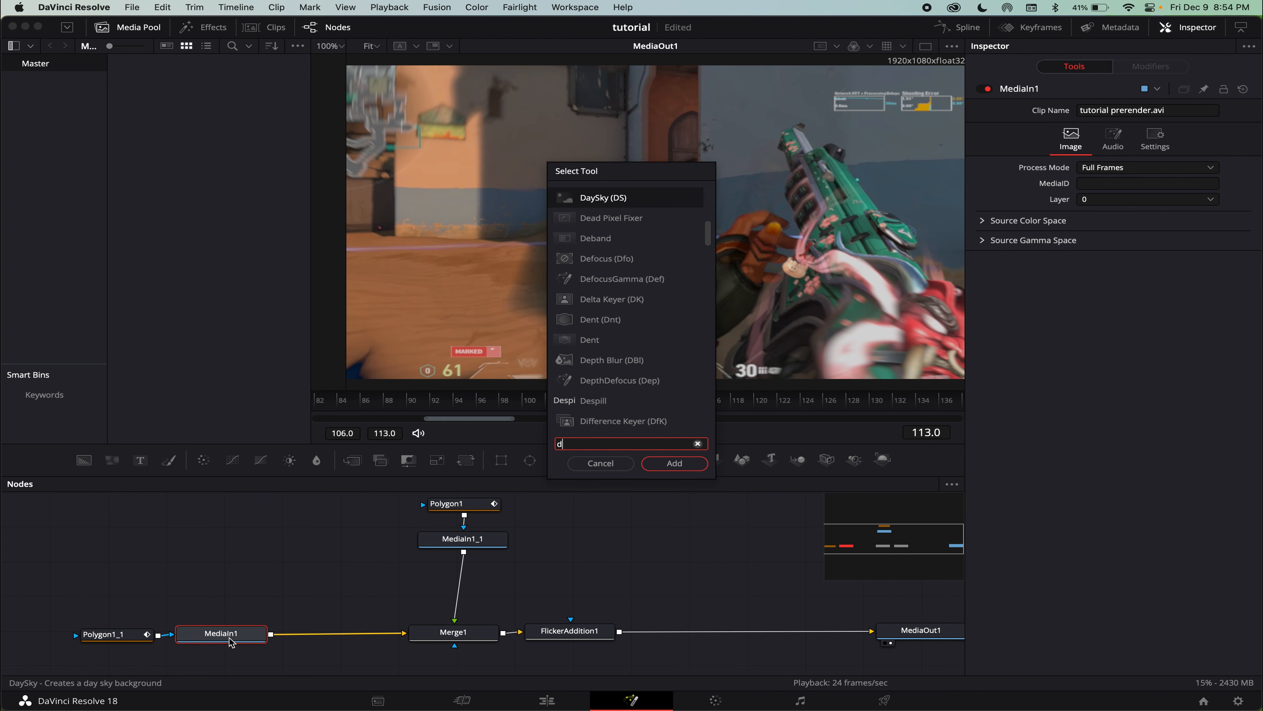
pyautogui.write('efoc')
pyautogui.press('Down')
pyautogui.press('Return')
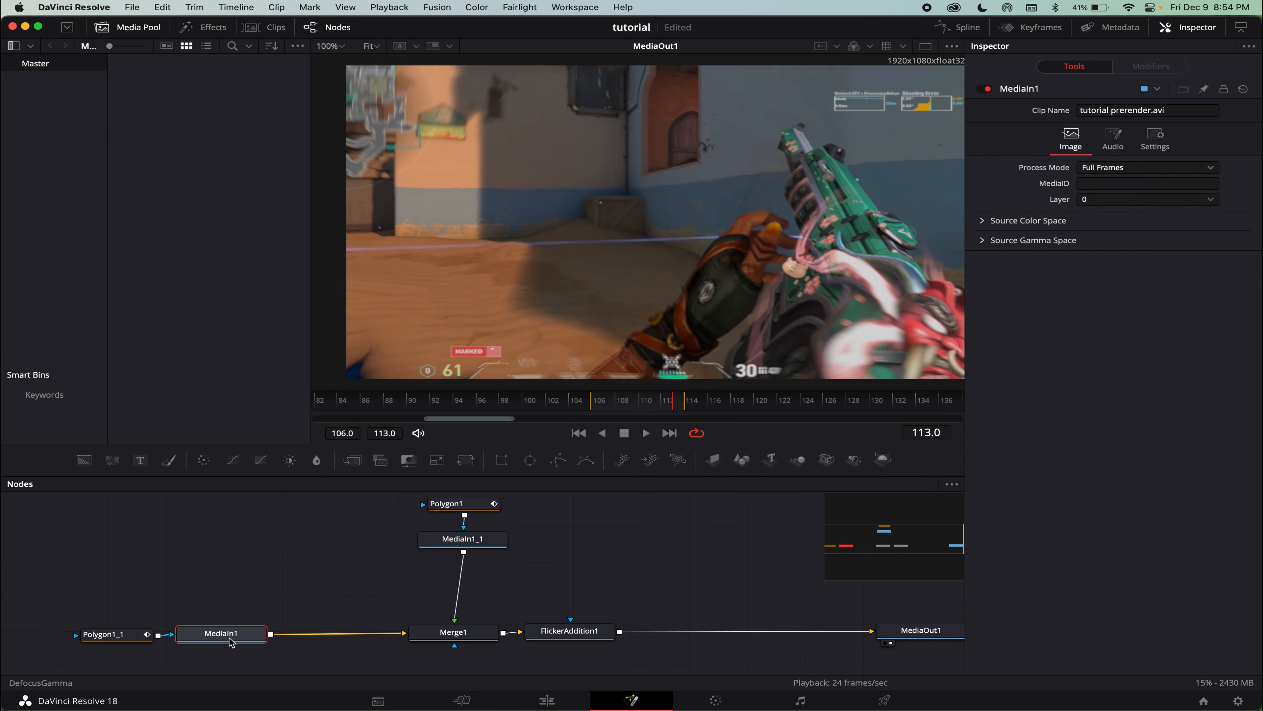
pyautogui.moveTo(1098, 160); pyautogui.dragTo(1141, 160)
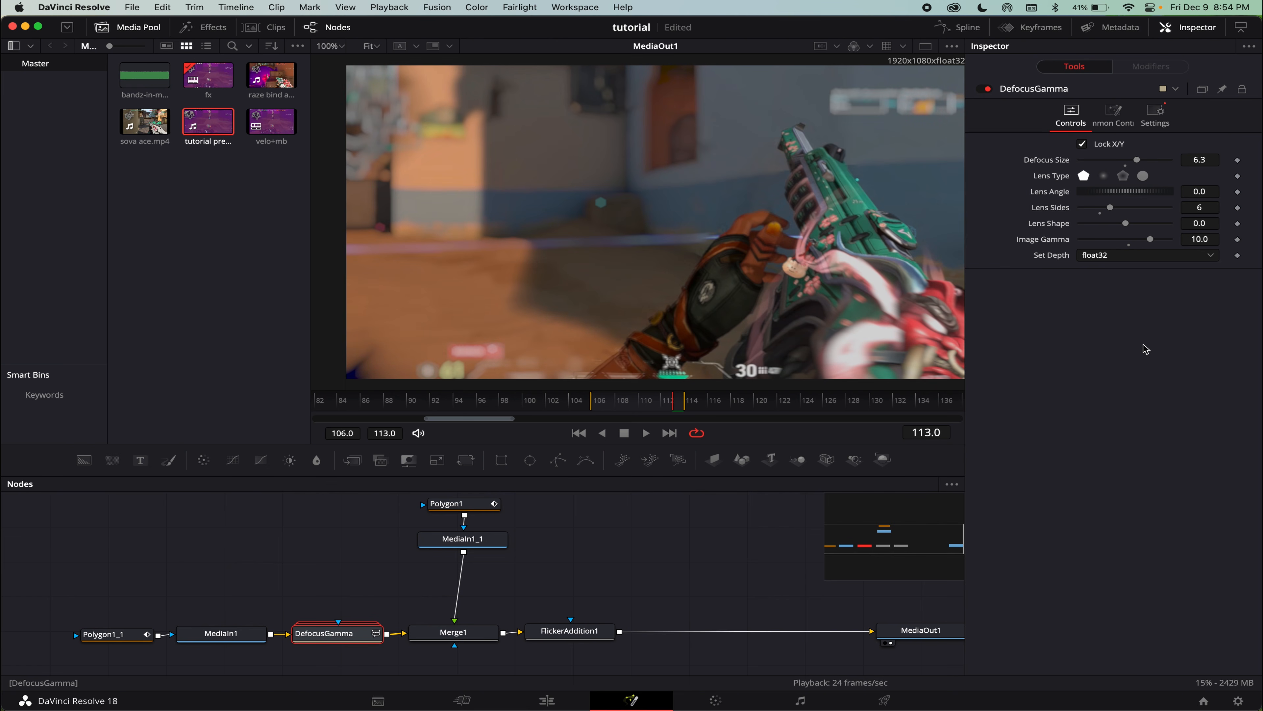
# Step past frame 113 and play the clip to check the defocused background behind the gun.
pyautogui.press('Right')
pyautogui.press('Right')
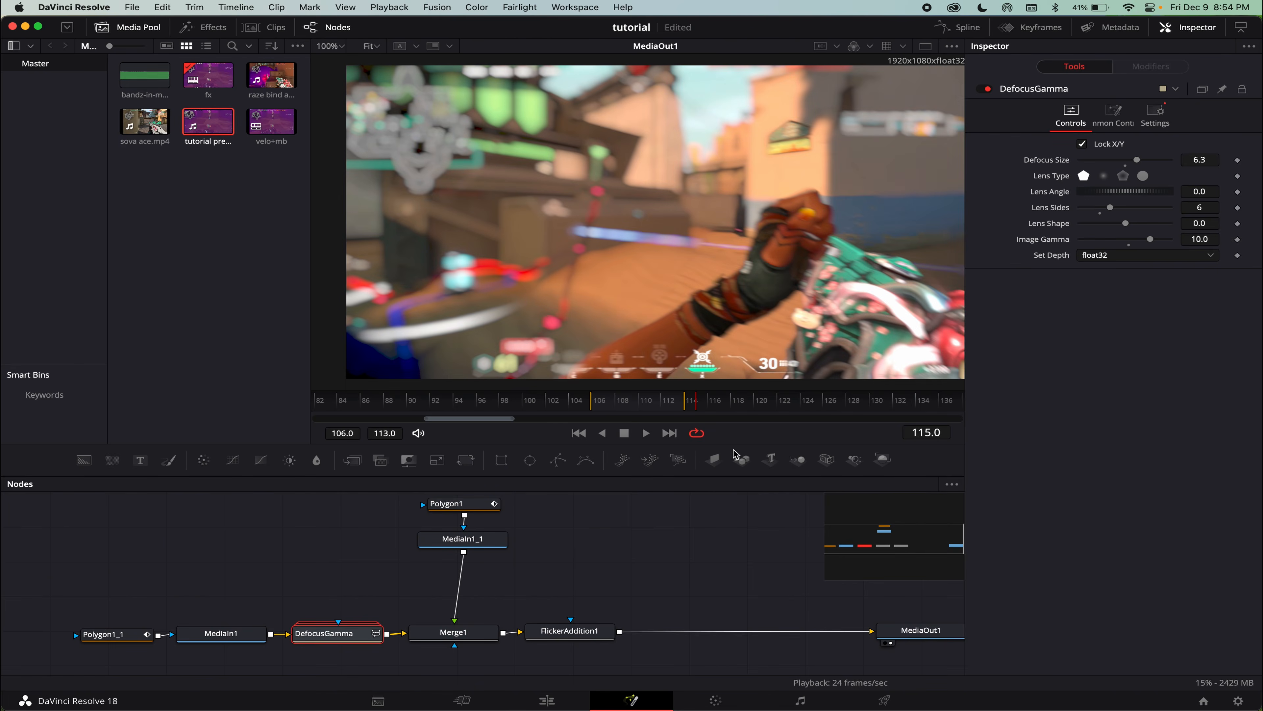
pyautogui.press('space')
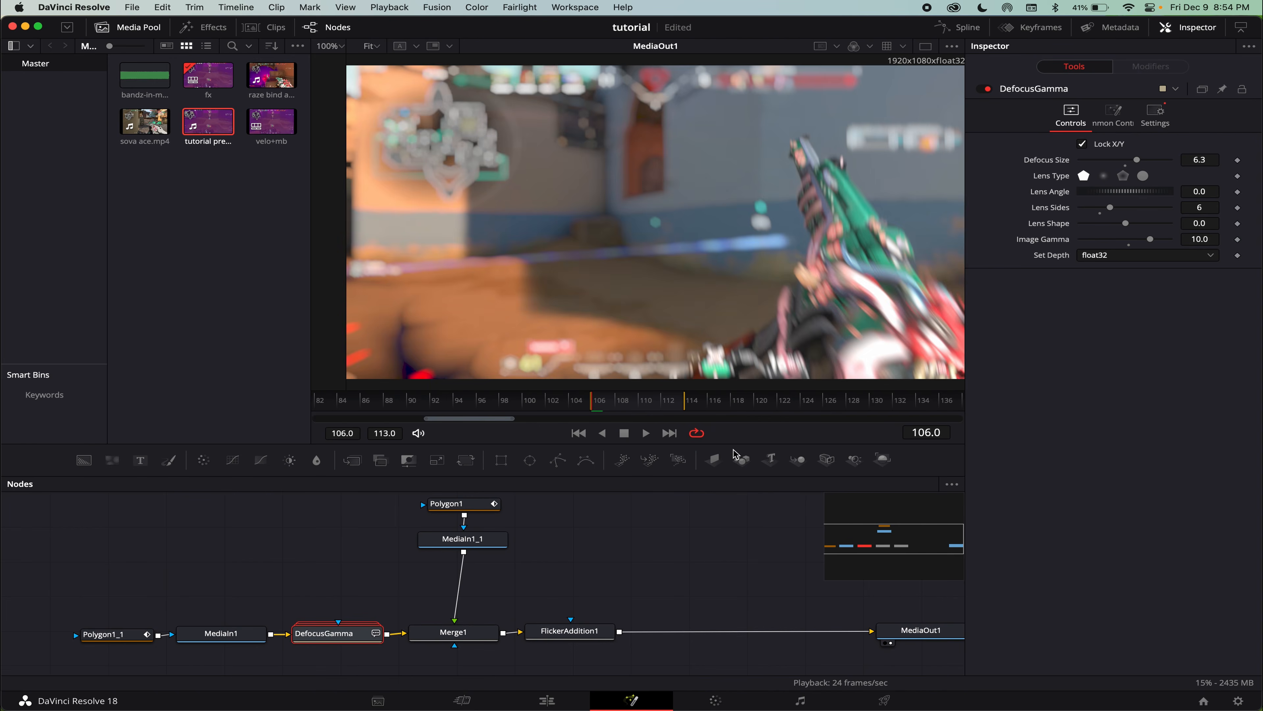
# Try DefocusGamma between MediaIn1_1 and Merge1 with Polygon1's Border Width at 0.022 and Soft Edge at 0.0, and play the clip.
pyautogui.moveTo(334, 636); pyautogui.dragTo(457, 586)
pyautogui.click(464, 503)
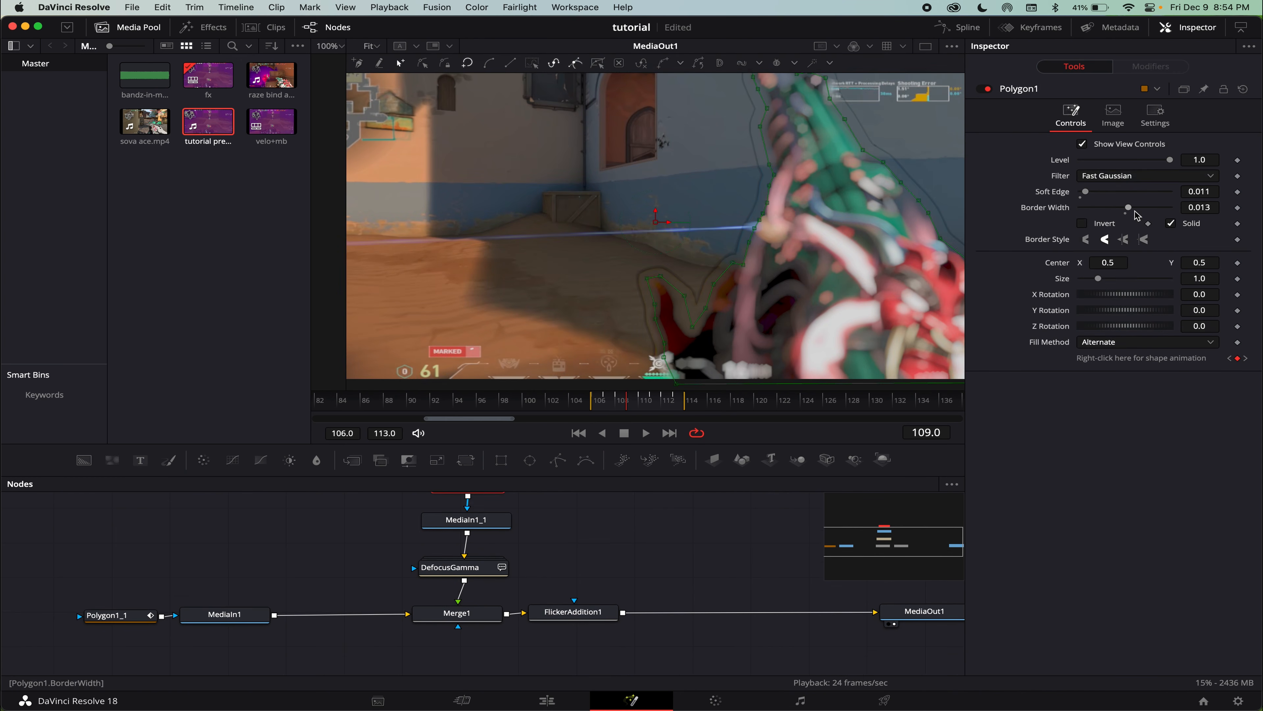
pyautogui.moveTo(1129, 208); pyautogui.dragTo(1079, 192)
pyautogui.press('space')
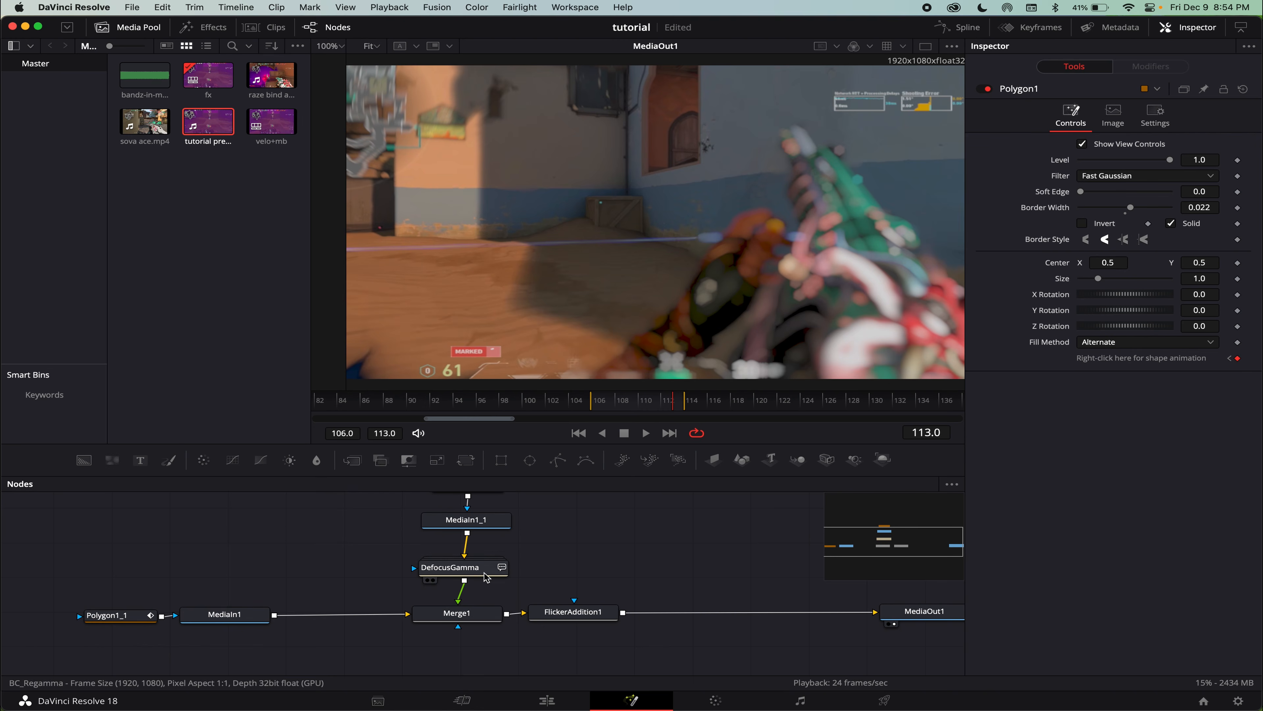
# Undo the last Polygon1 edge changes and the move of DefocusGamma to the gun branch.
pyautogui.press('super+z')
pyautogui.press('super+z')
pyautogui.press('super+z')
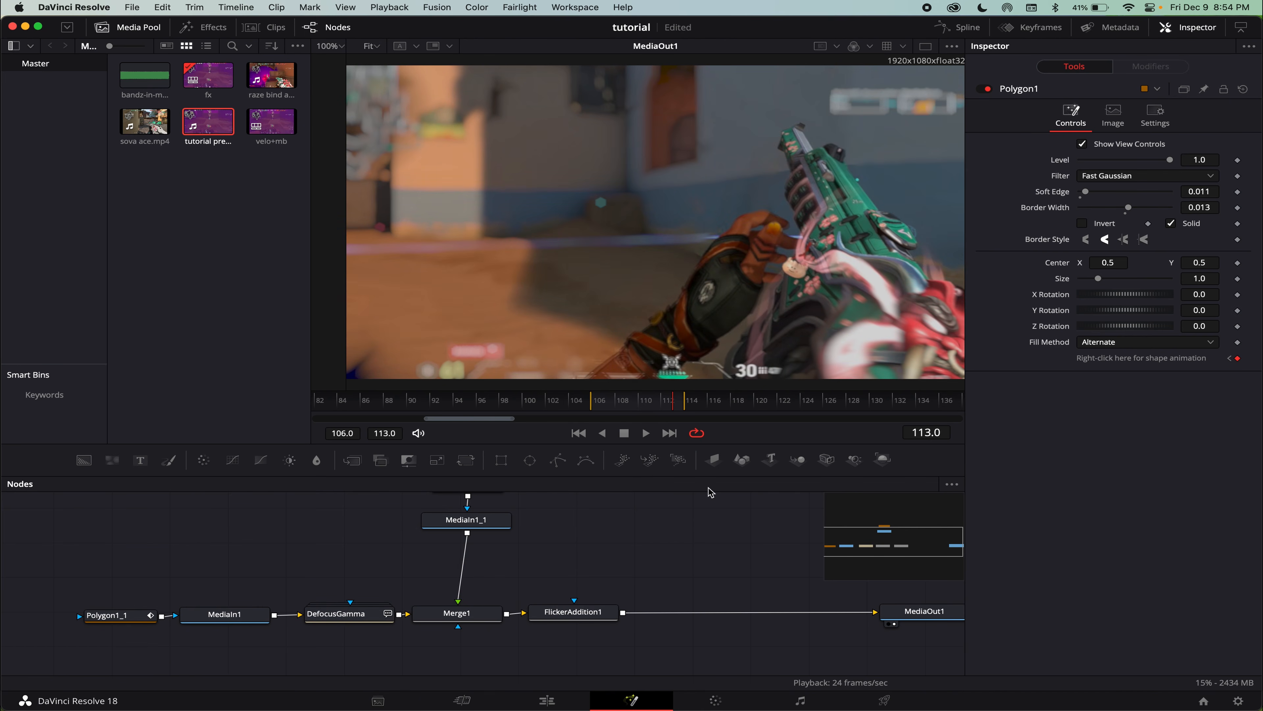
pyautogui.scroll(5, 447, 583)
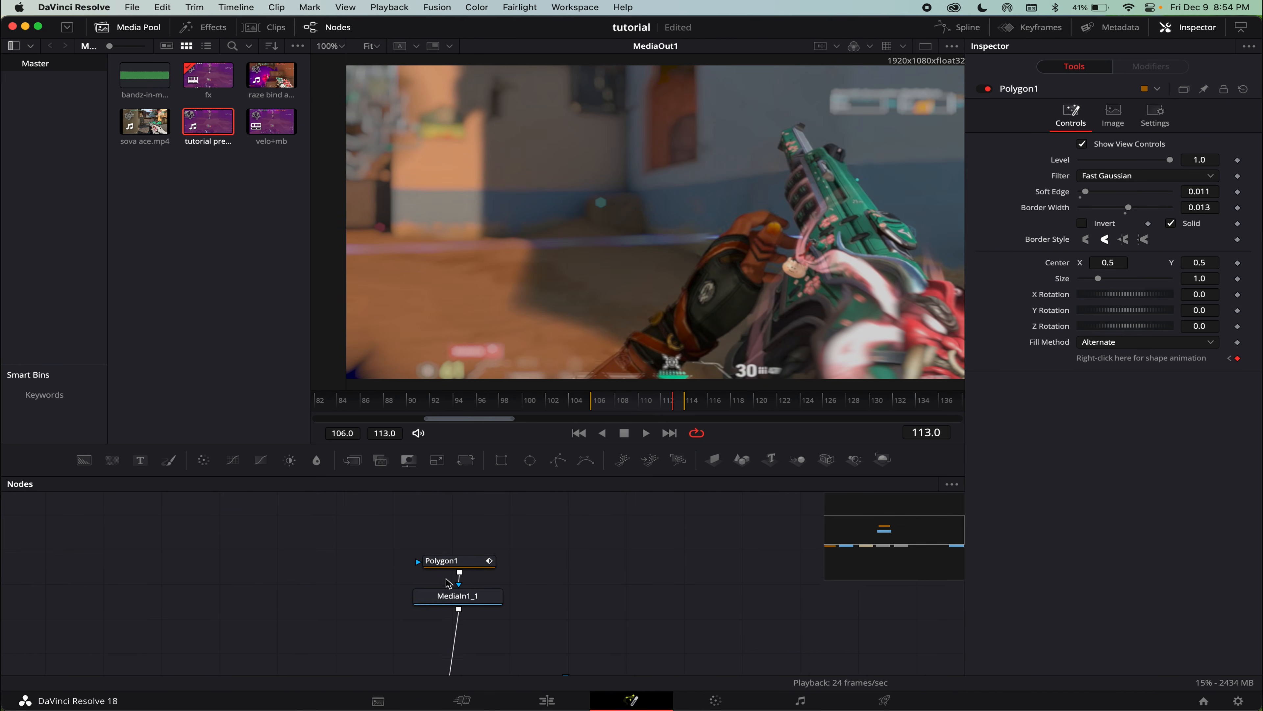
pyautogui.scroll(-4, 468, 569)
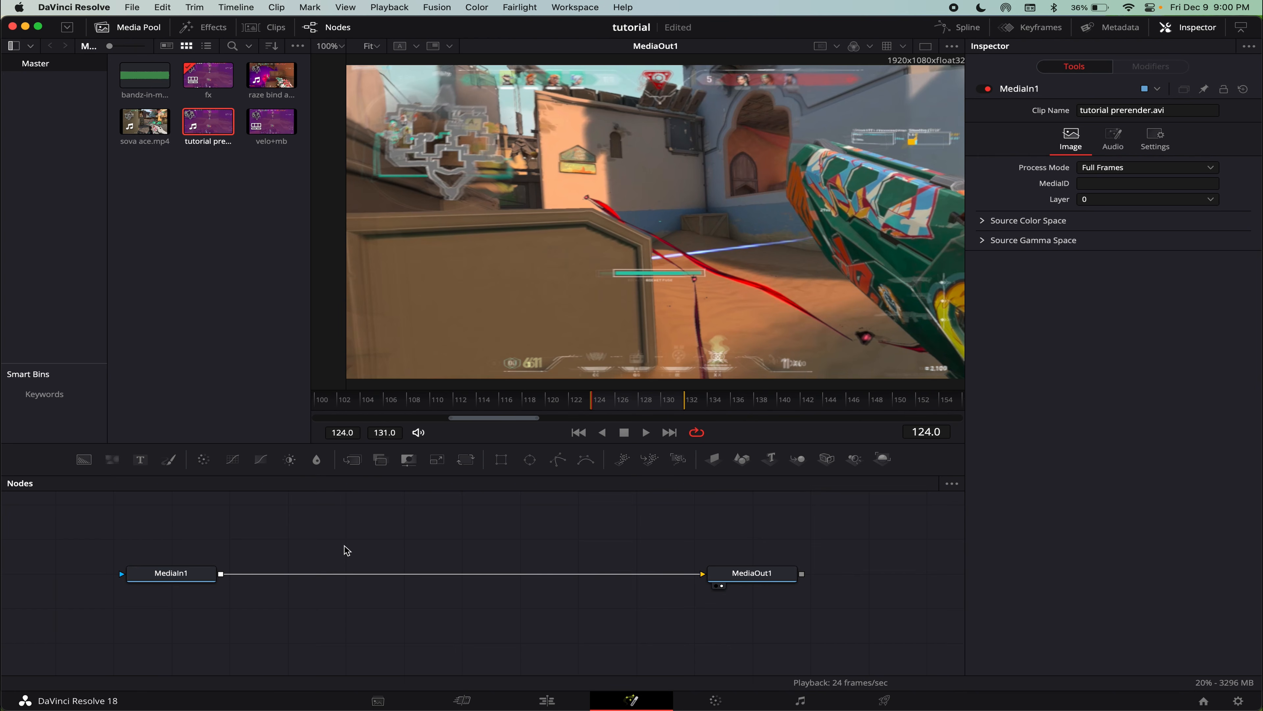
# Add a Mosaic Blur node after MediaIn1 in the composition starting at frame 124.
pyautogui.click(183, 577)
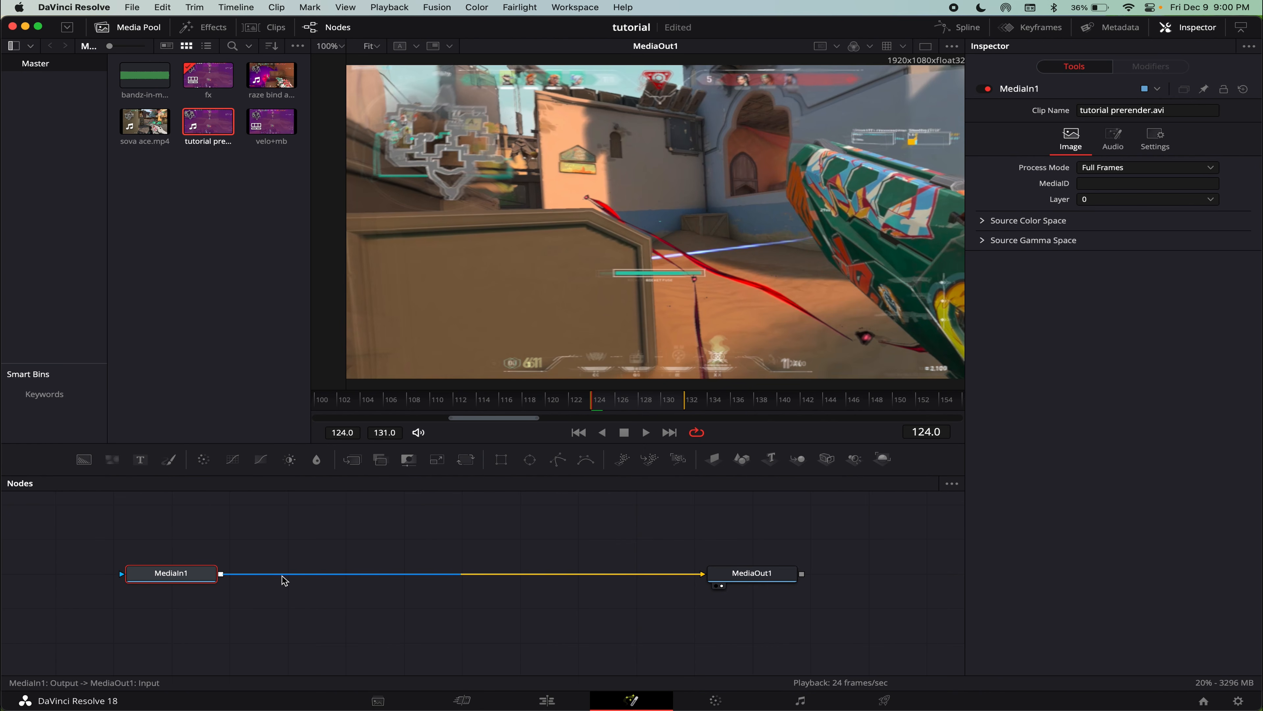
pyautogui.hotkey('shift', 'space')
pyautogui.write('mosaic')
pyautogui.press('Return')
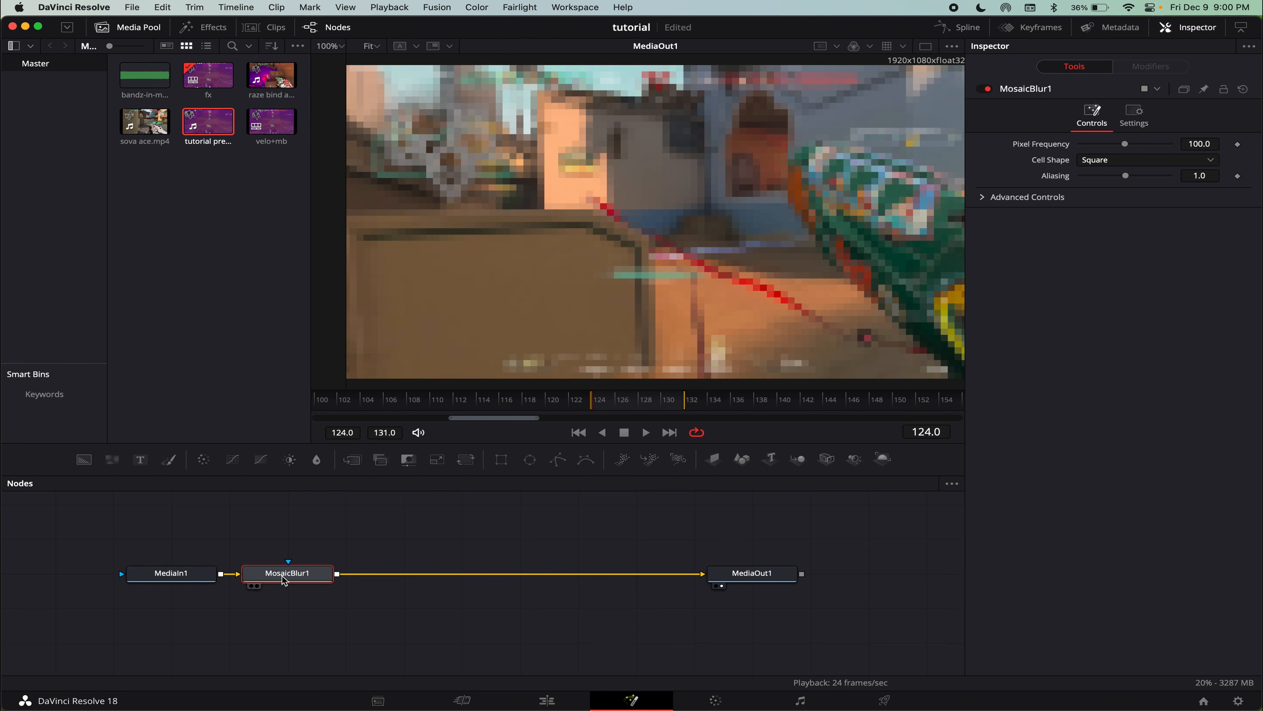
# Try the Hexagon and Triangle cell shapes on MosaicBlur1 and set the Cell Shape back to Square.
pyautogui.click(1112, 163)
pyautogui.click(1101, 190)
pyautogui.click(1106, 165)
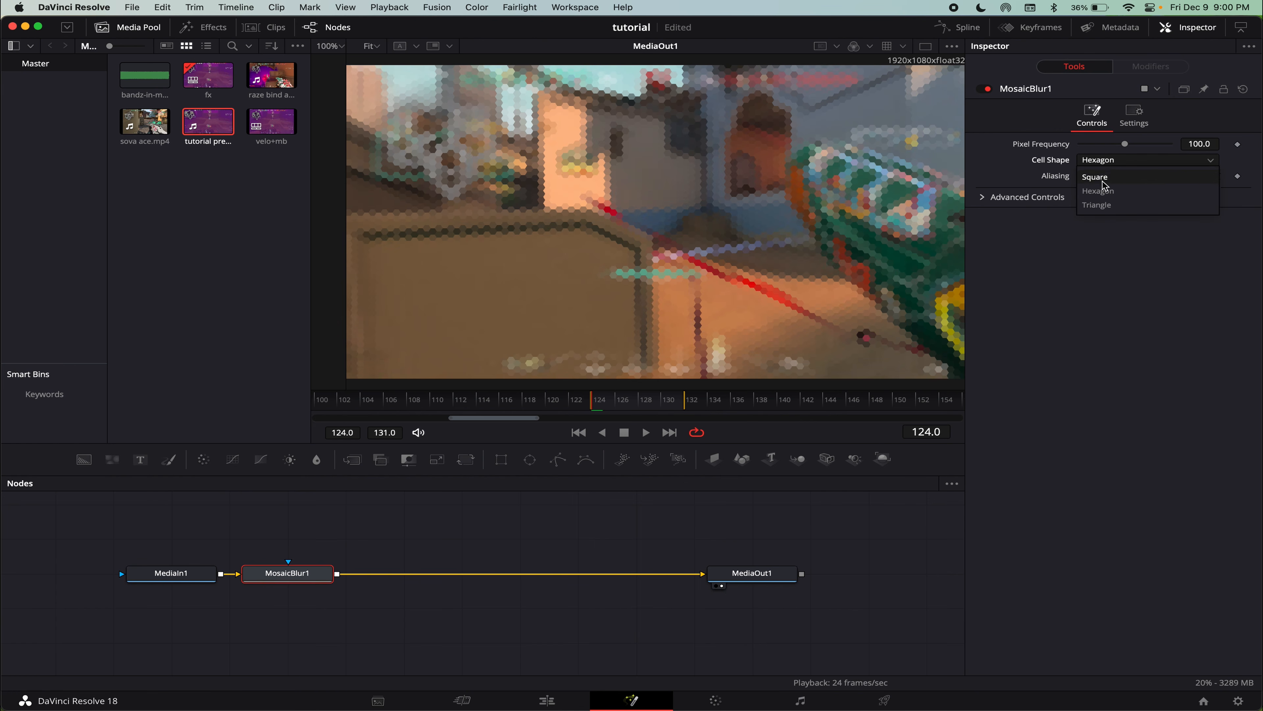
pyautogui.click(1104, 205)
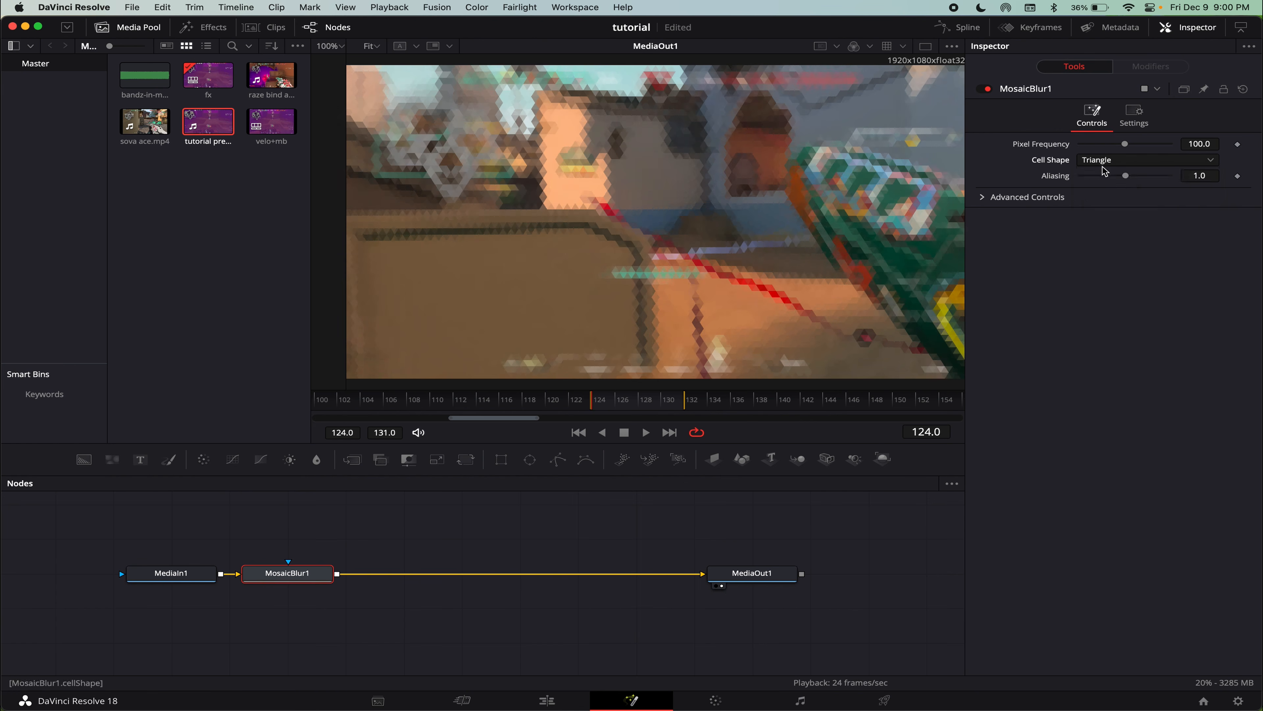
pyautogui.click(1106, 162)
pyautogui.click(1099, 177)
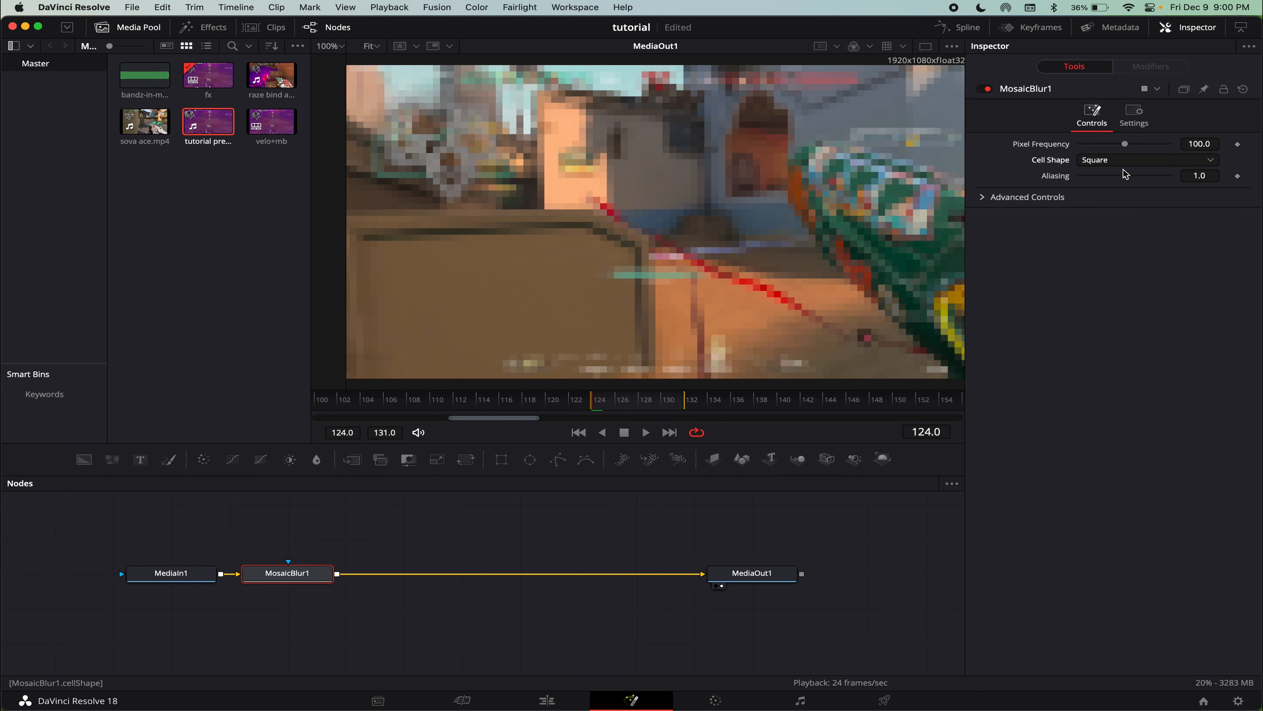
# Set MosaicBlur1's Aliasing to 0.0 and adjust its Pixel Frequency.
pyautogui.moveTo(1125, 178); pyautogui.dragTo(1055, 177)
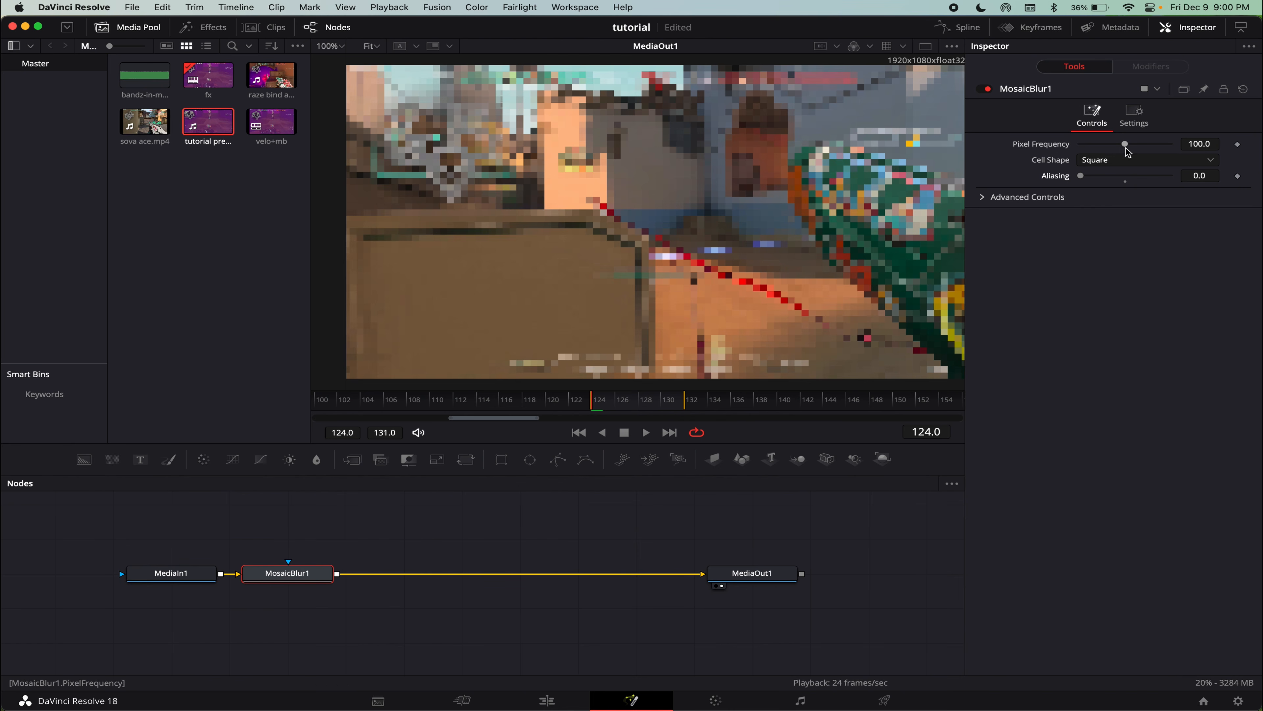
pyautogui.moveTo(1125, 144); pyautogui.dragTo(1127, 144)
pyautogui.moveTo(1125, 152); pyautogui.dragTo(1123, 147)
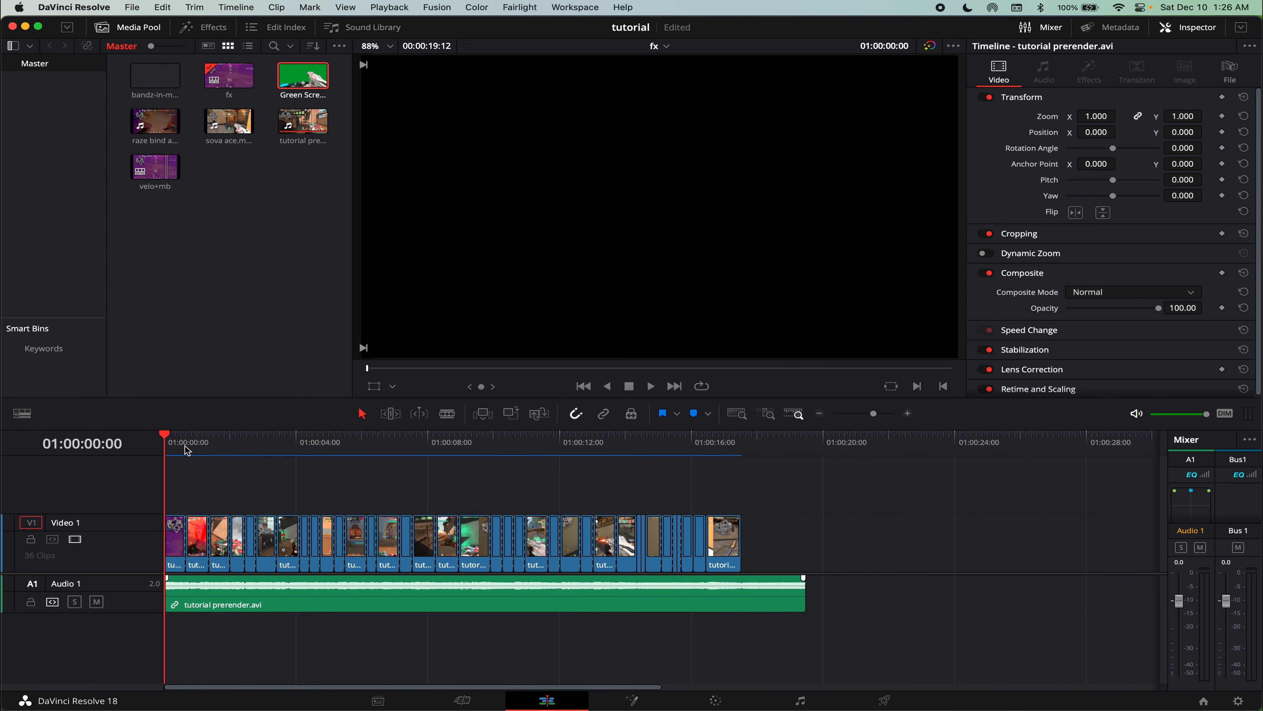
# Play the whole fx timeline from its start to review the edit and return the playhead to the beginning.
pyautogui.moveTo(180, 440); pyautogui.dragTo(130, 436)
pyautogui.press('space')
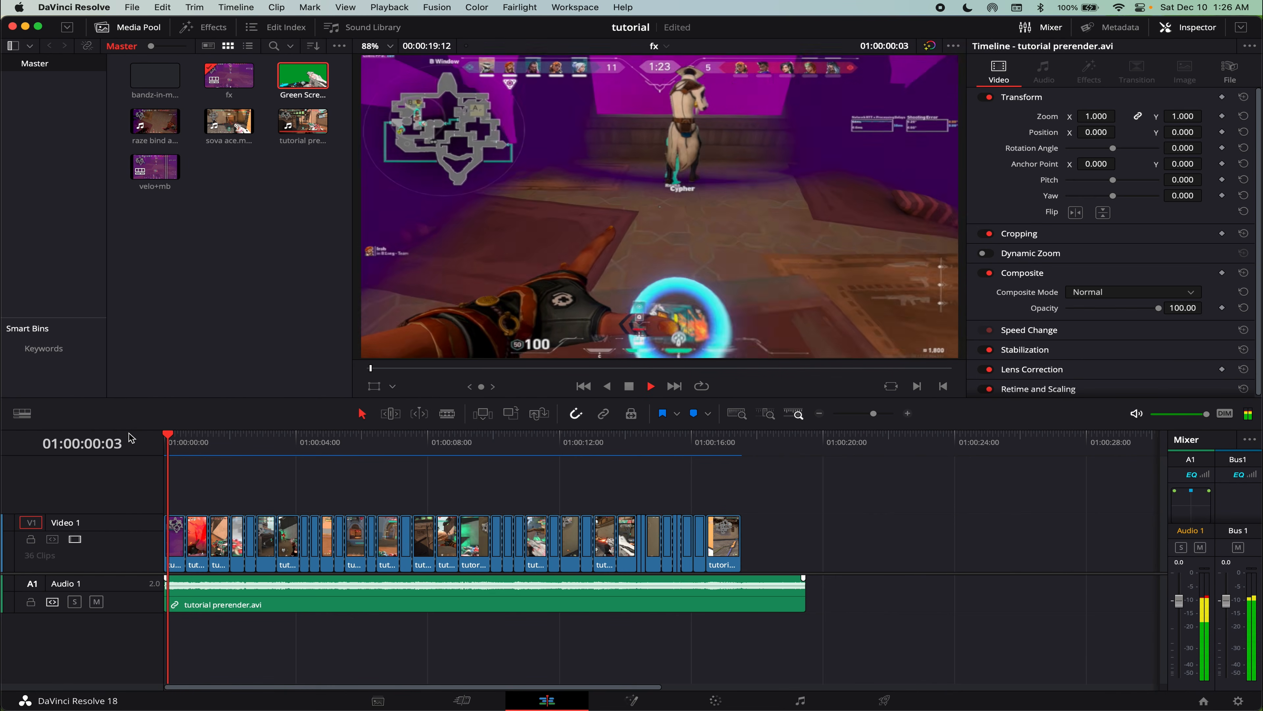
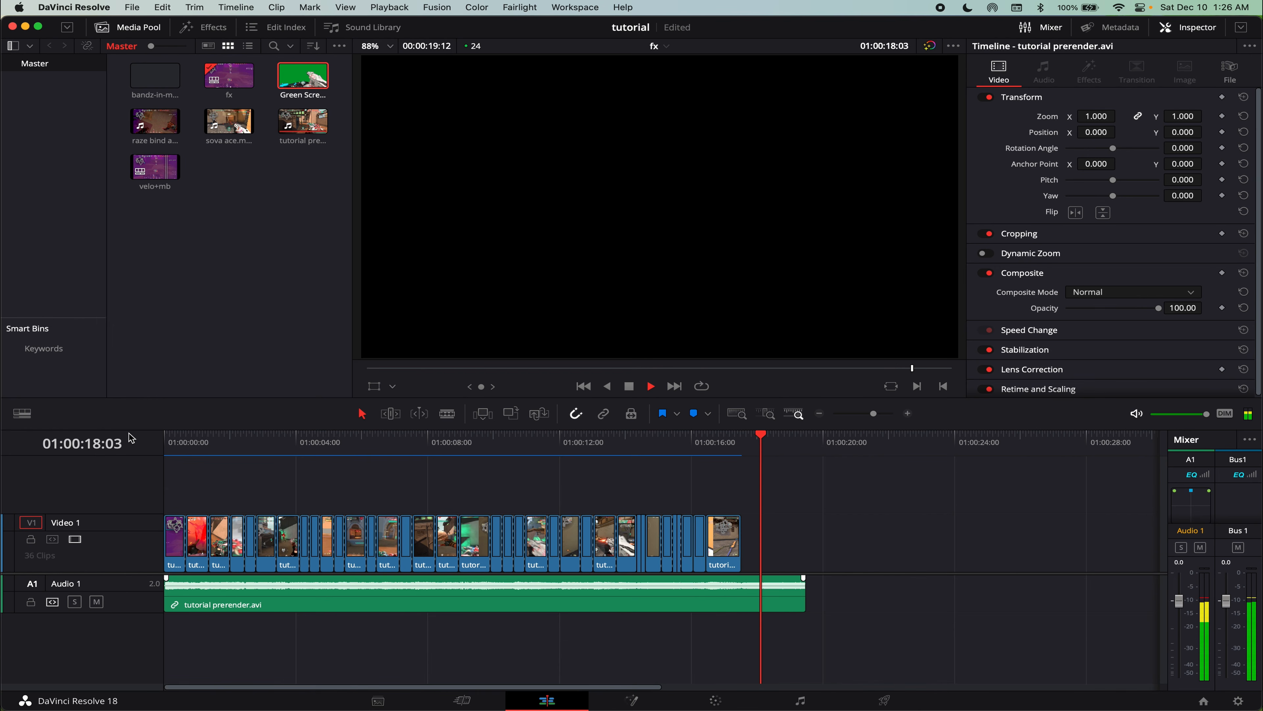
pyautogui.press('Home')
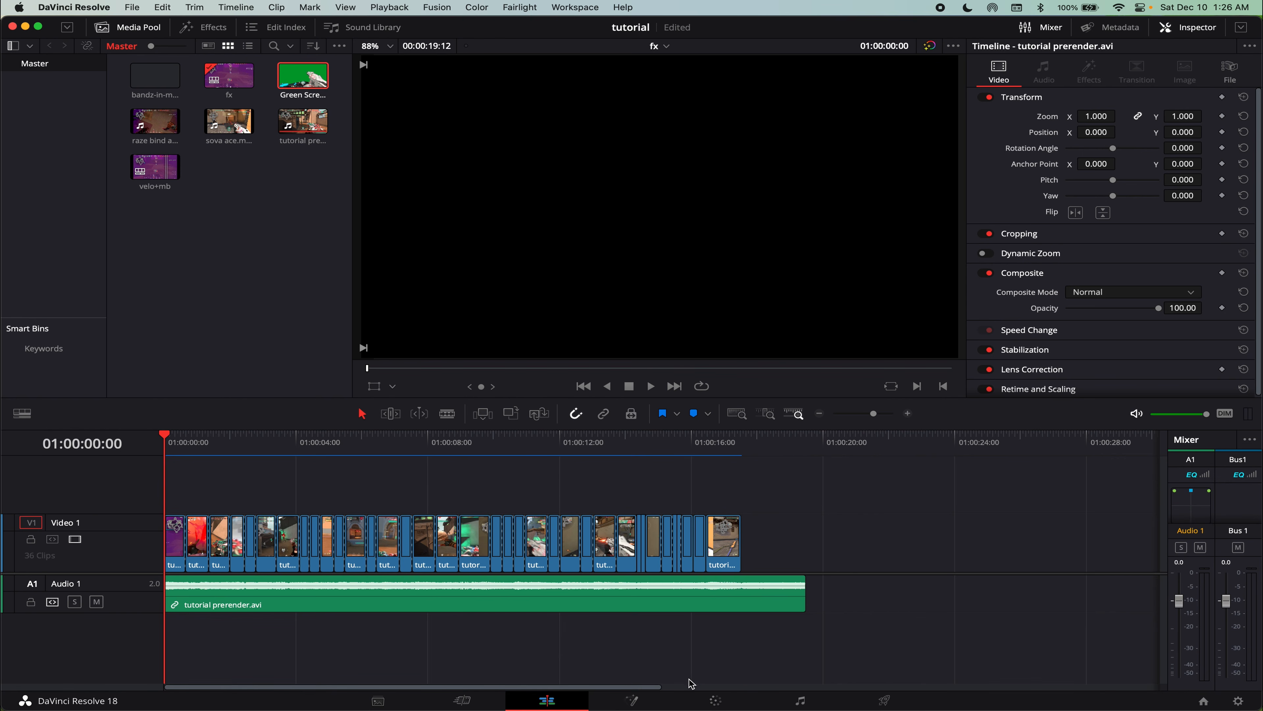
# Visit the Color page, return to the Edit page and magnify the timeline around the first clips.
pyautogui.click(711, 697)
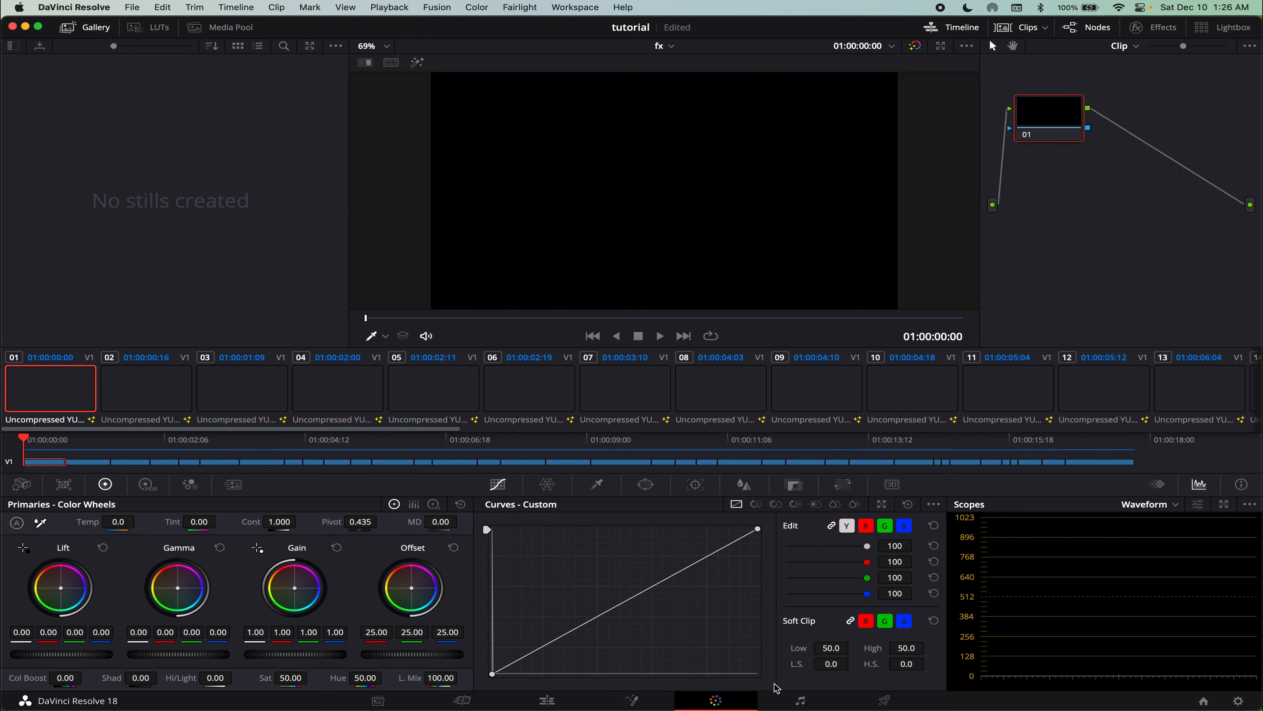
pyautogui.click(549, 699)
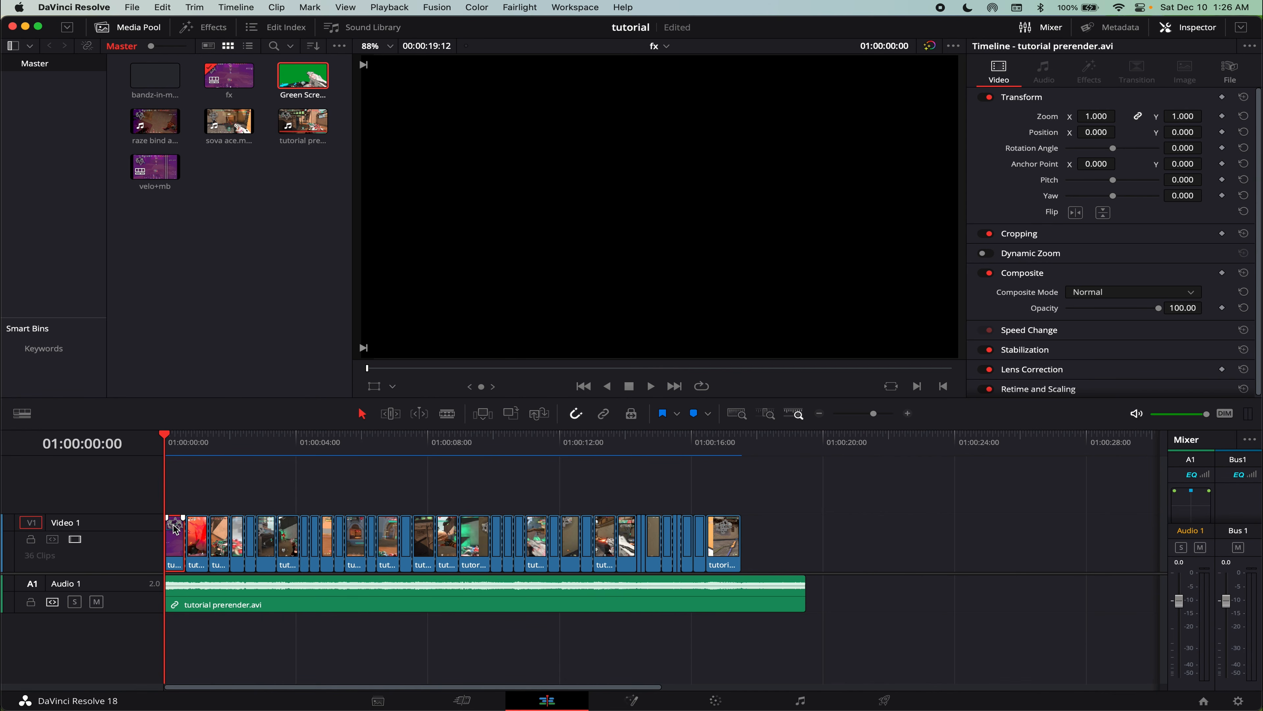
pyautogui.press('super+equal')
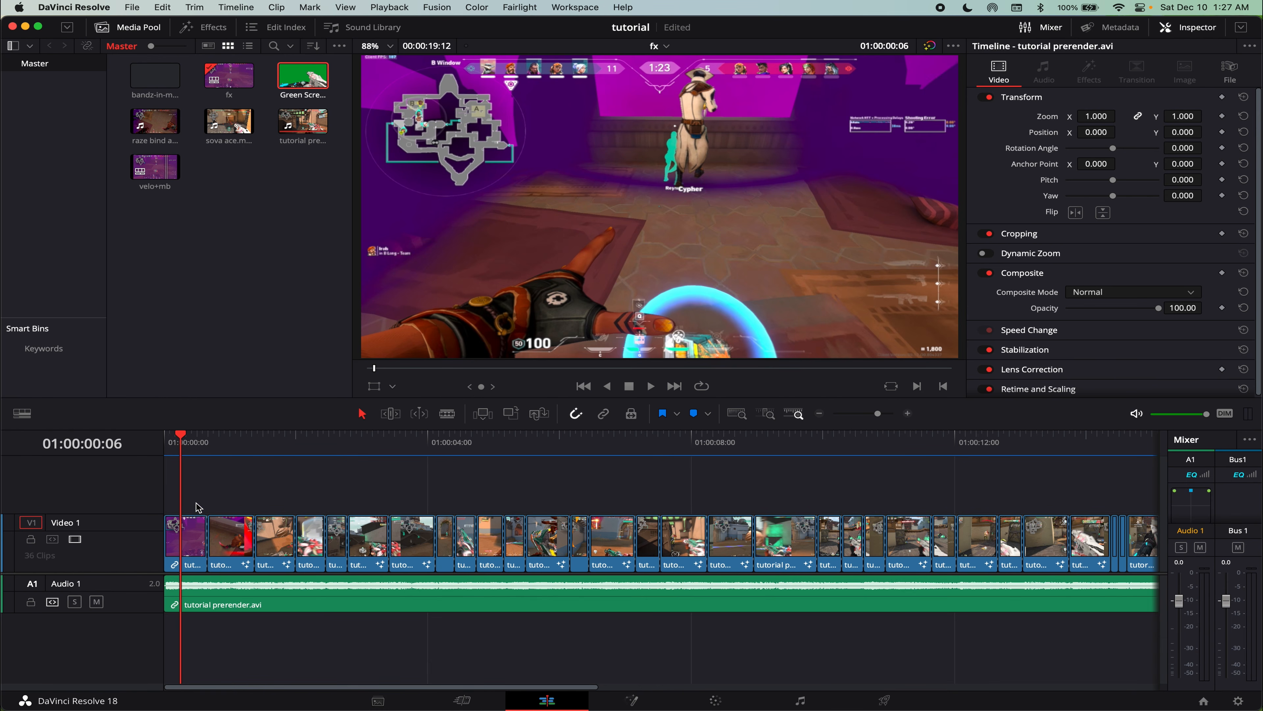
# Open the first clip in Fusion, make room after MediaIn1 and insert a Hot Spot node there.
pyautogui.hotkey('shift', '5')
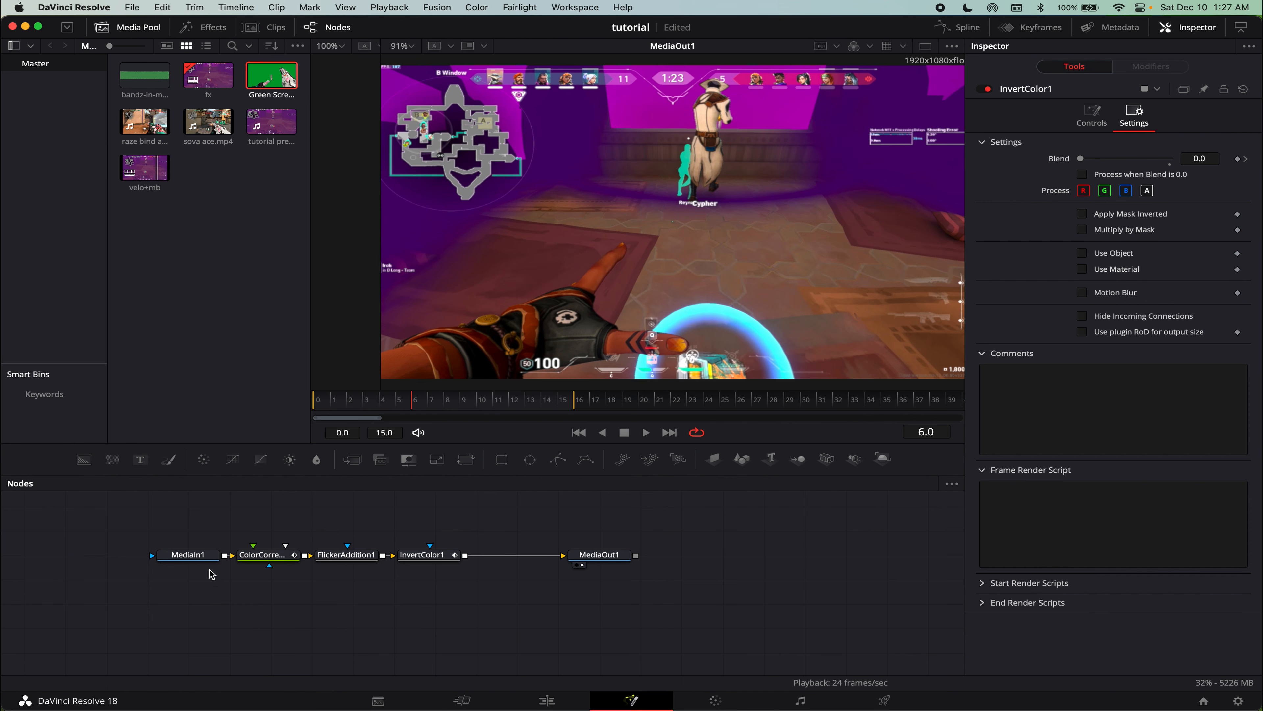
pyautogui.hscroll(-3, 180, 559)
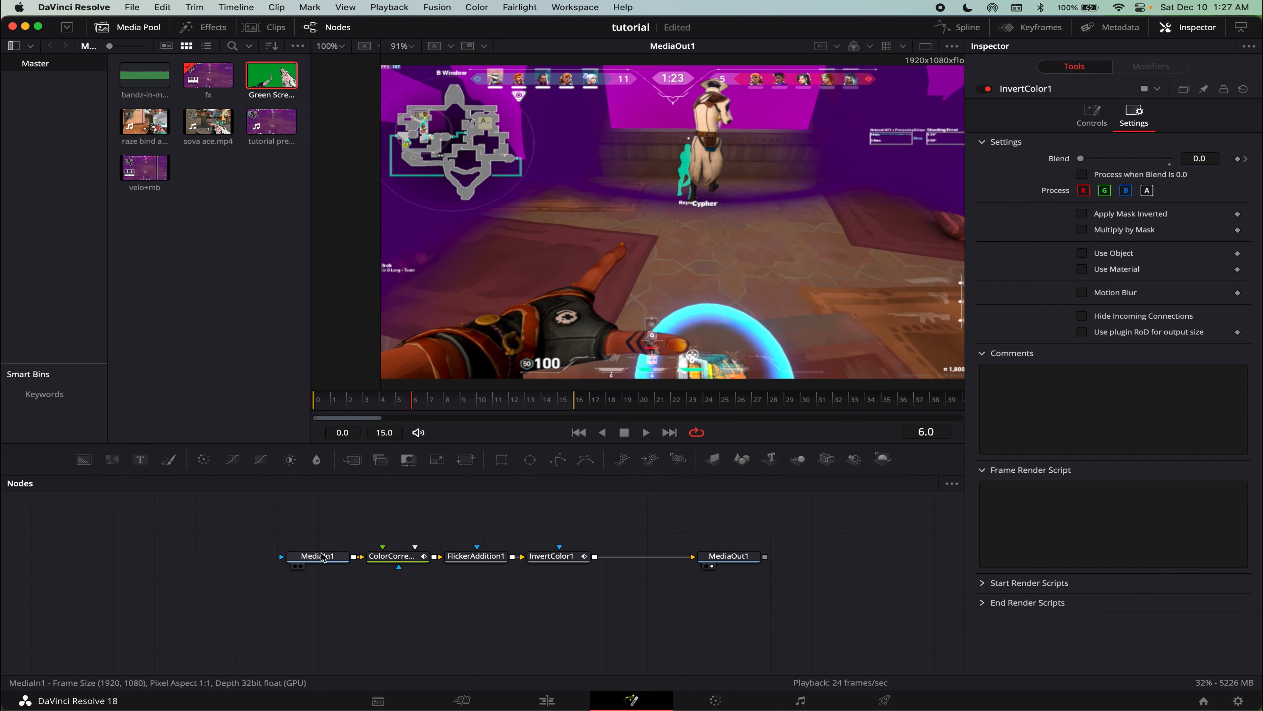
pyautogui.moveTo(320, 558); pyautogui.dragTo(196, 559)
pyautogui.hscroll(-1, 164, 559)
pyautogui.hotkey('shift', 'space')
pyautogui.write('hot')
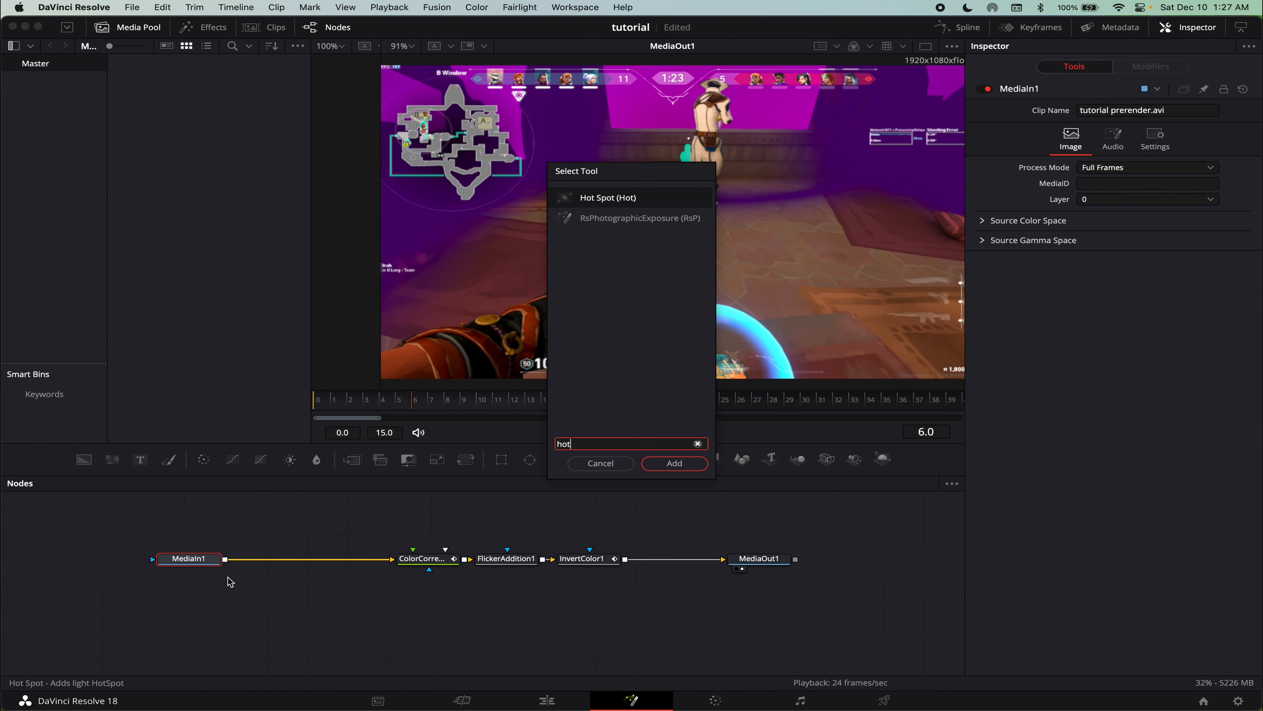
pyautogui.press('Return')
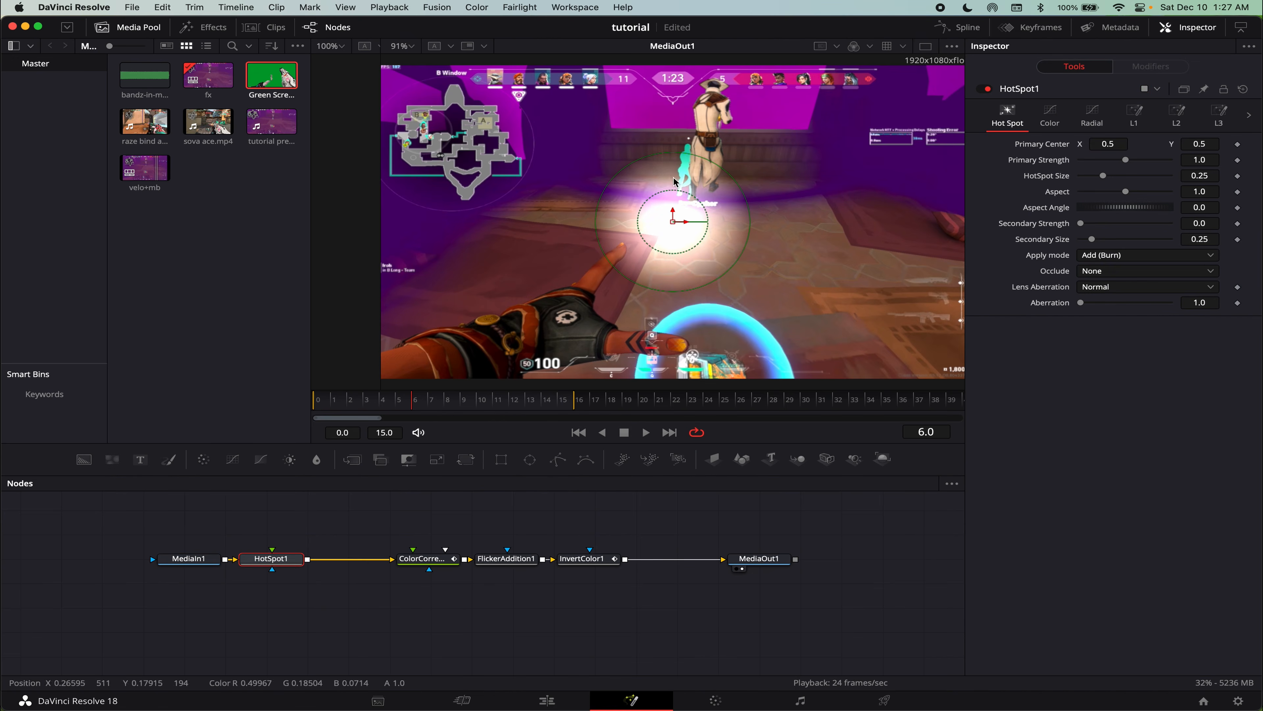
# Set HotSpot1's HotSpot Size to about 1.296, Primary Center Y to 1.571 and Primary Strength to 0.52.
pyautogui.moveTo(1103, 175); pyautogui.dragTo(1142, 175)
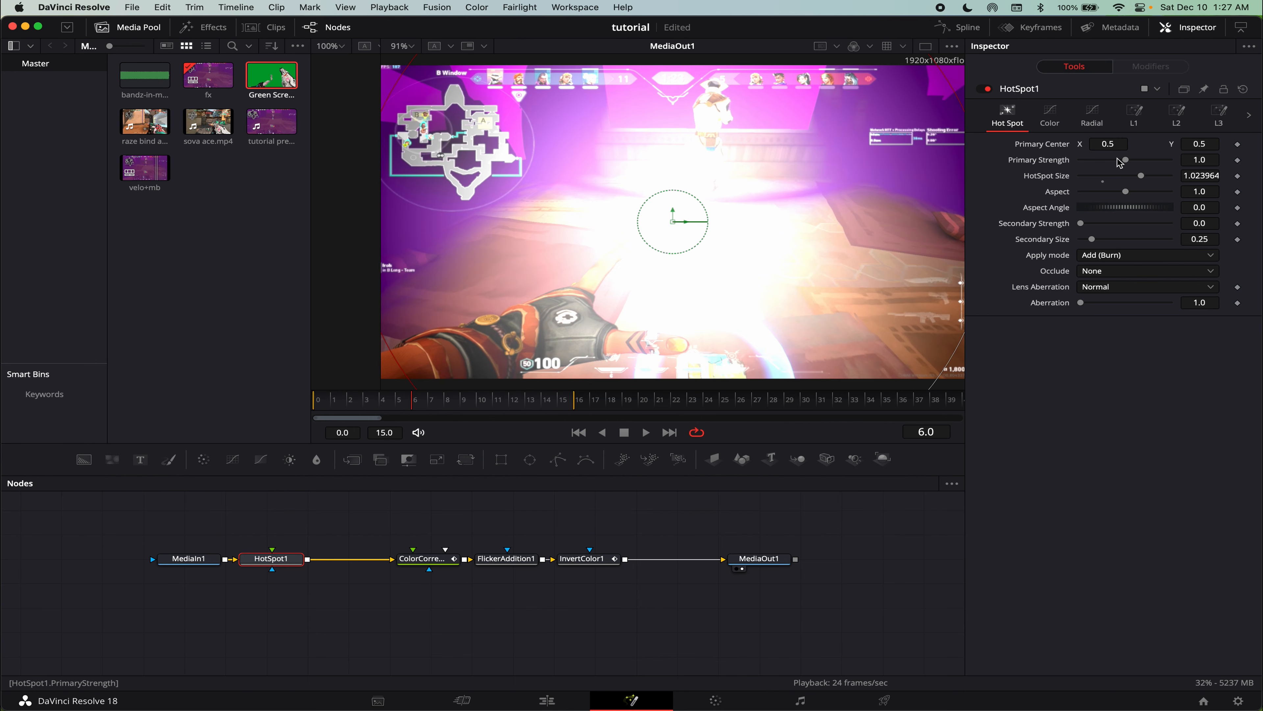
pyautogui.moveTo(1128, 160)
pyautogui.mouseDown()
pyautogui.moveTo(1170, 159)
pyautogui.moveTo(1149, 159)
pyautogui.mouseUp()
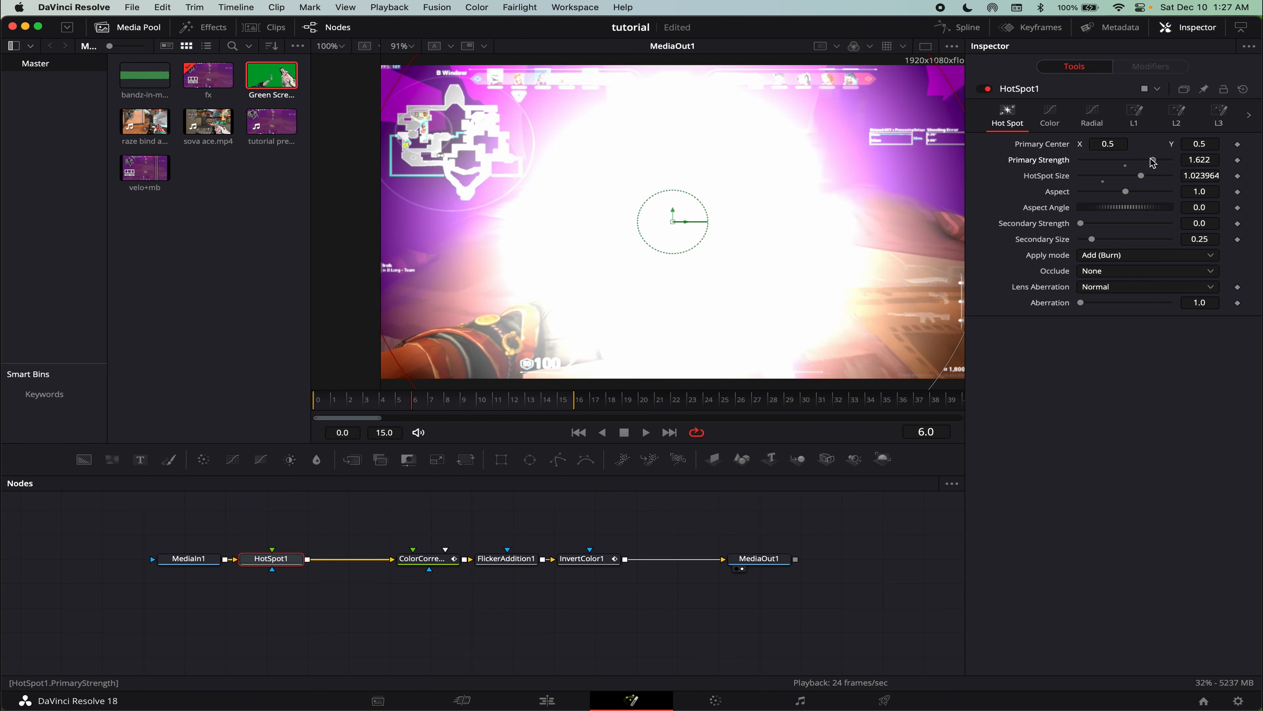
pyautogui.moveTo(1194, 145); pyautogui.dragTo(1218, 145)
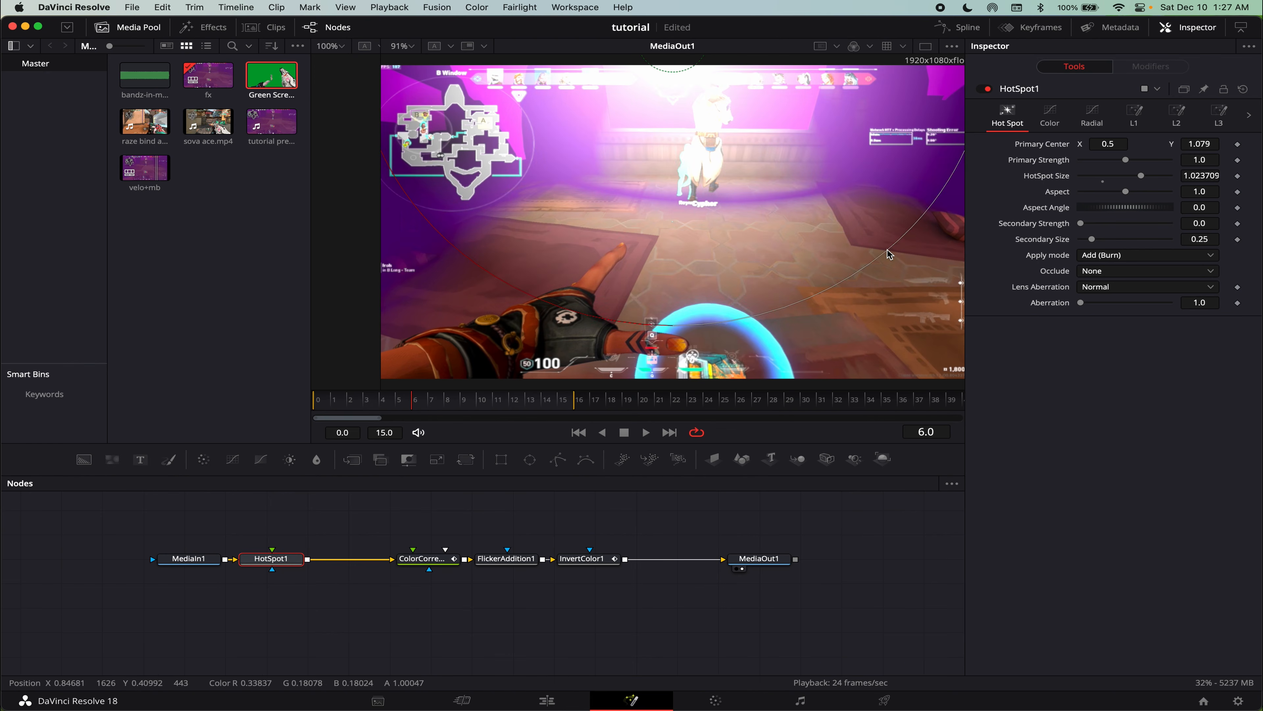
pyautogui.moveTo(888, 254); pyautogui.dragTo(955, 286)
pyautogui.moveTo(1192, 145); pyautogui.dragTo(1238, 147)
pyautogui.moveTo(911, 164); pyautogui.dragTo(919, 175)
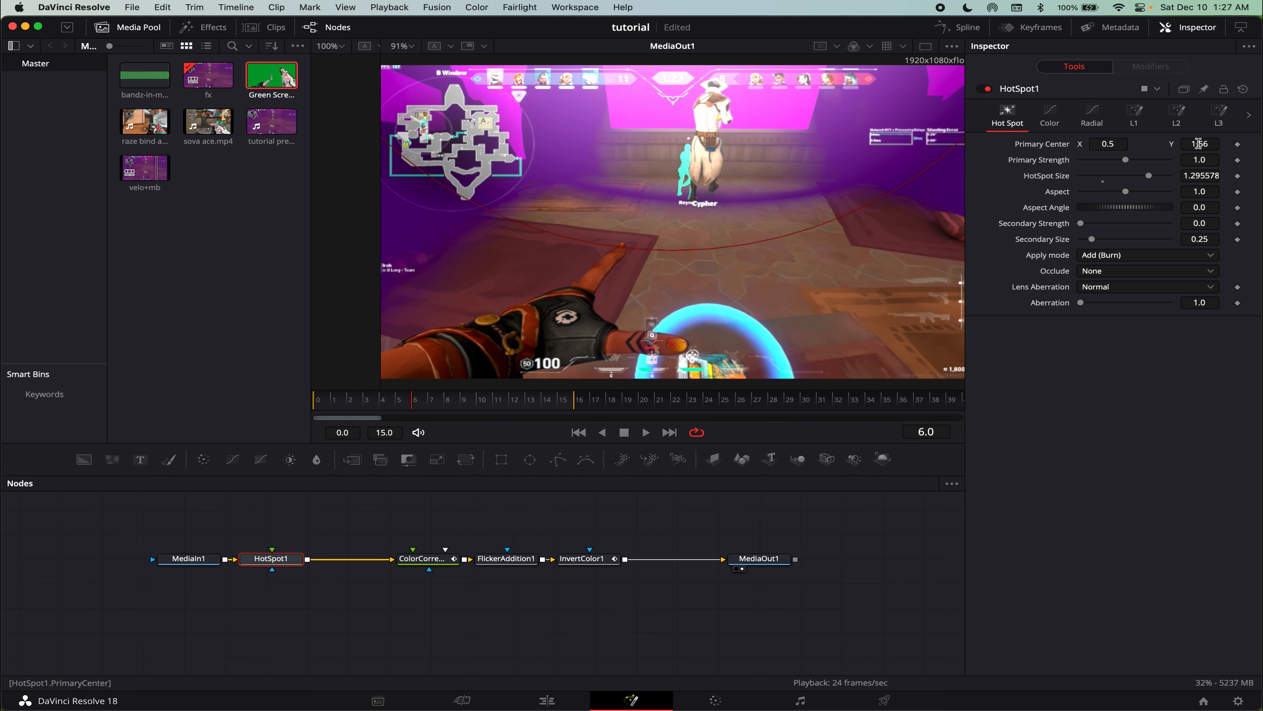
pyautogui.moveTo(1197, 143); pyautogui.dragTo(1202, 143)
pyautogui.moveTo(1126, 160); pyautogui.dragTo(1101, 164)
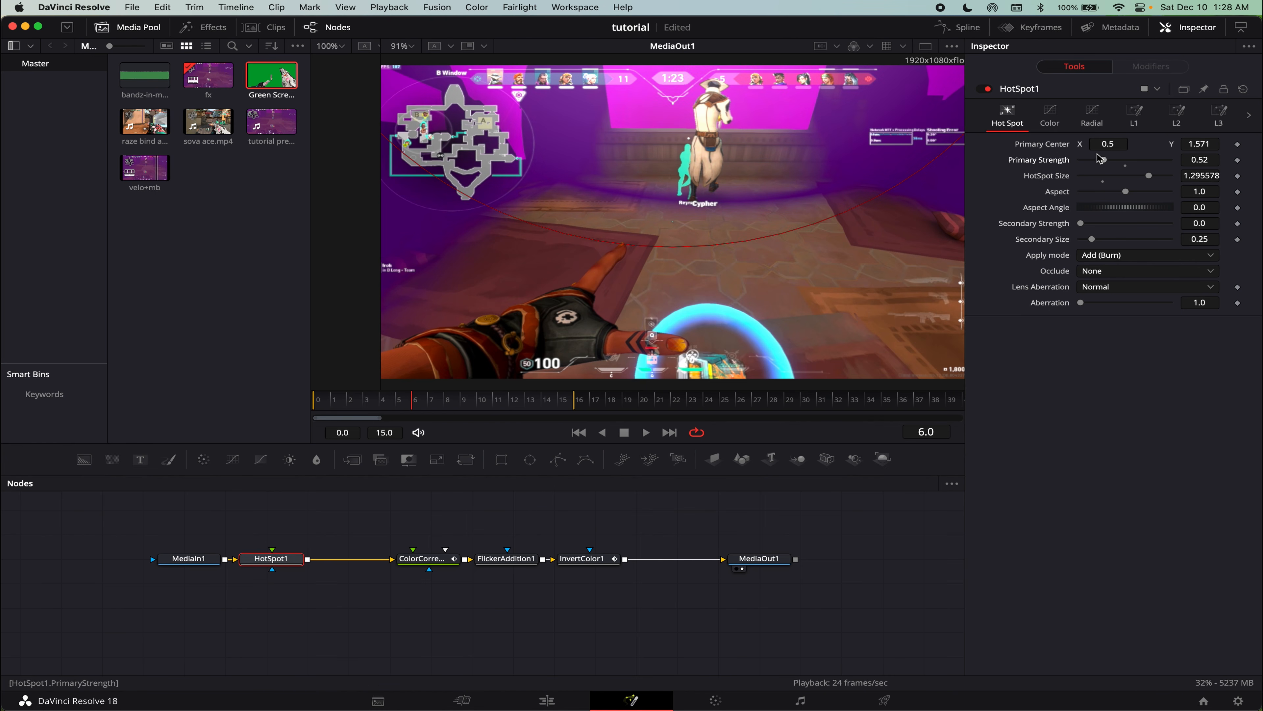
# Lower the upper end of HotSpot1's green and blue color curves to about 0.6, leaving only Green and Blue enabled.
pyautogui.click(1050, 114)
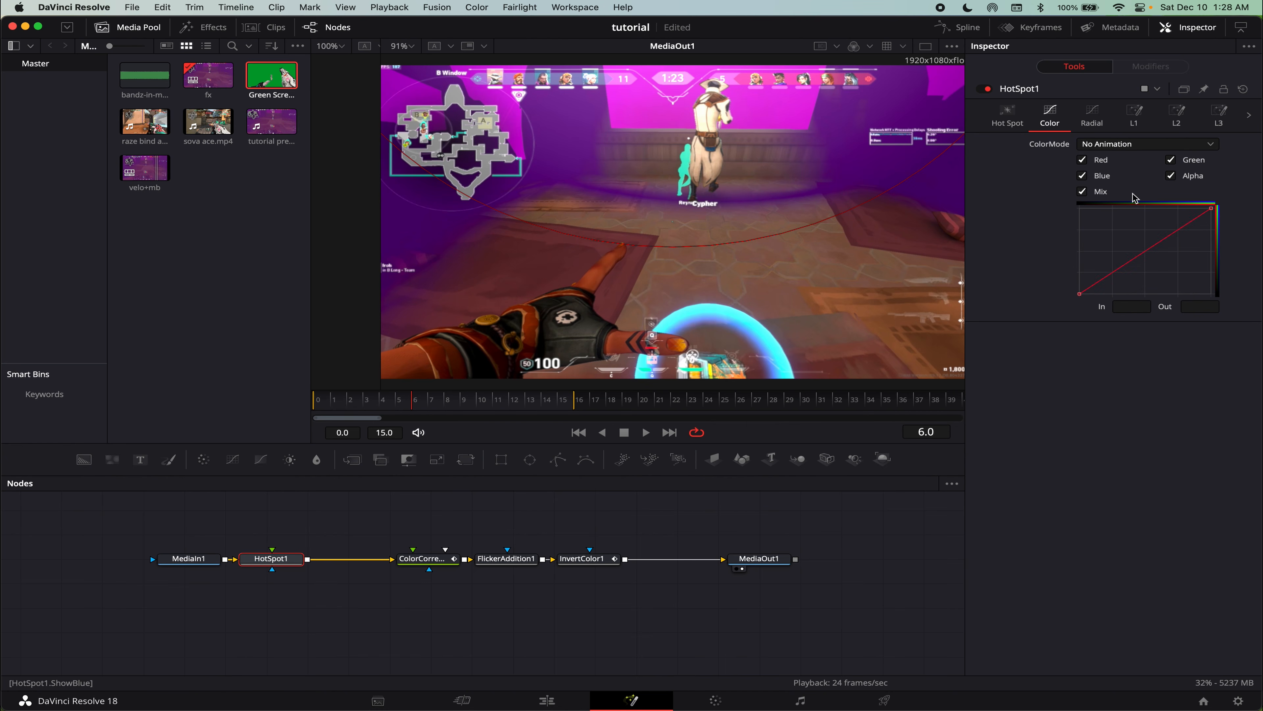
pyautogui.click(1082, 175)
pyautogui.moveTo(1211, 207); pyautogui.dragTo(1215, 250)
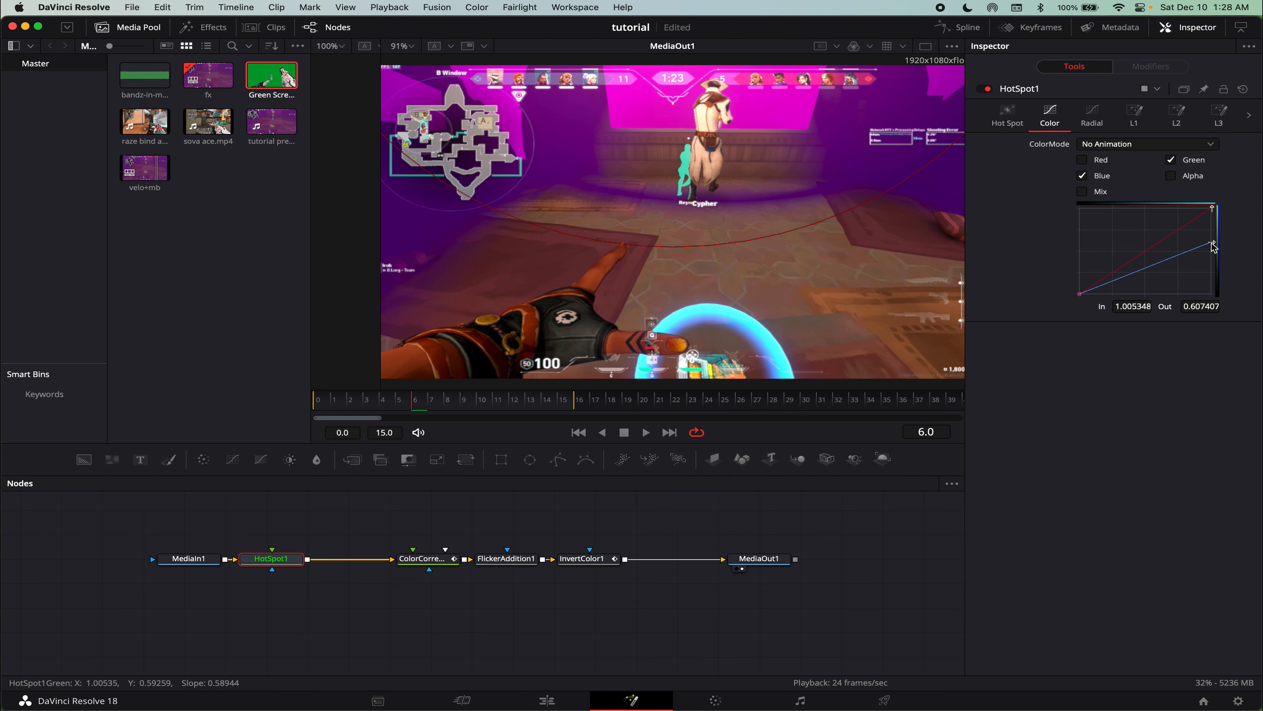
pyautogui.click(1007, 111)
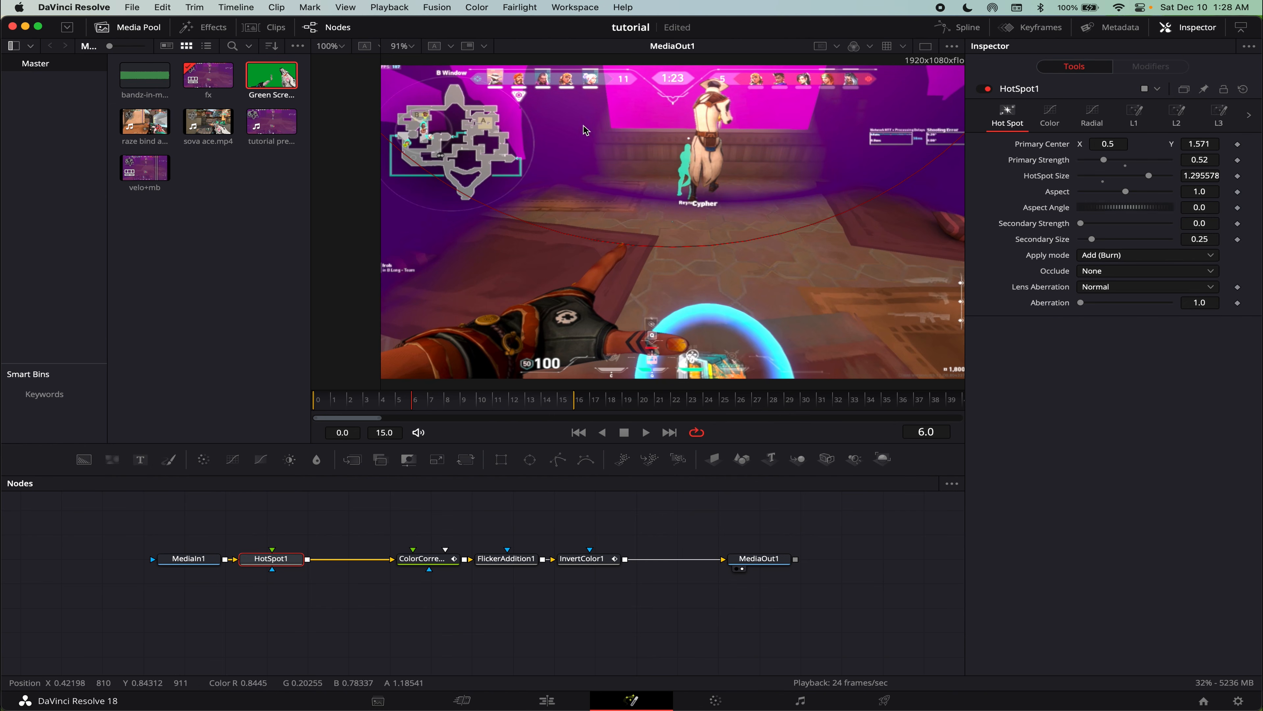
pyautogui.click(1049, 114)
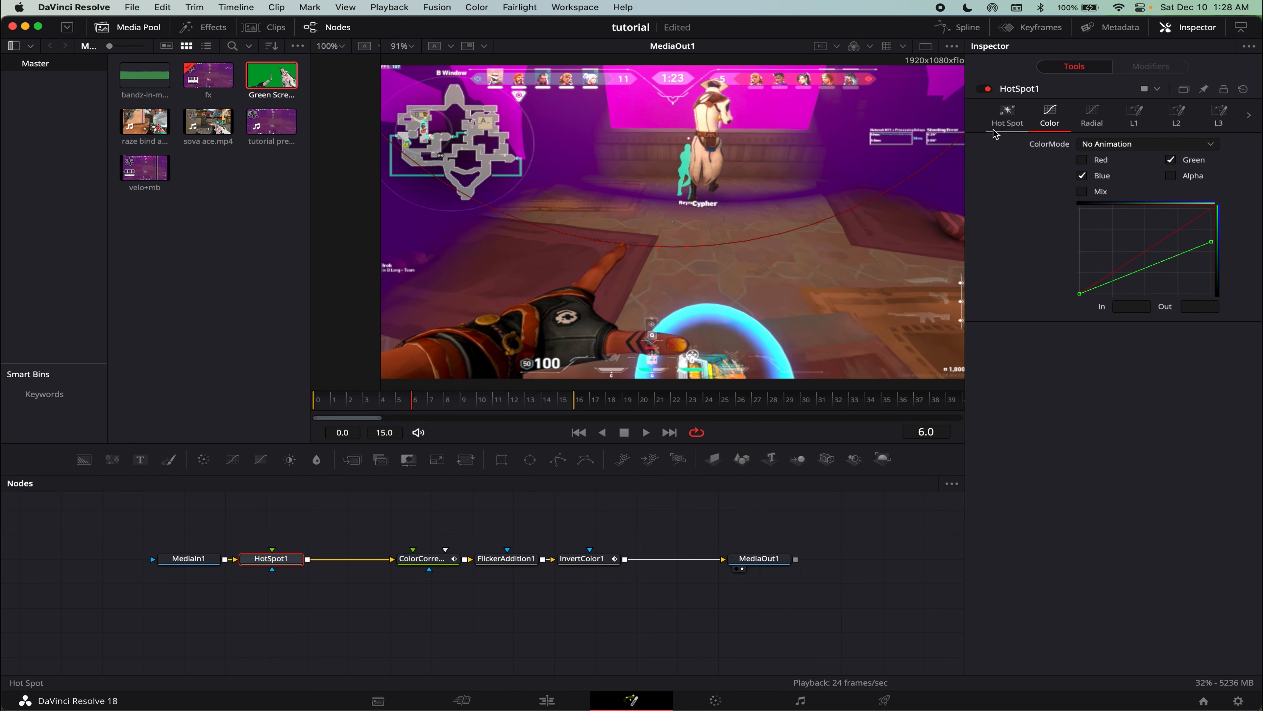
pyautogui.click(1007, 113)
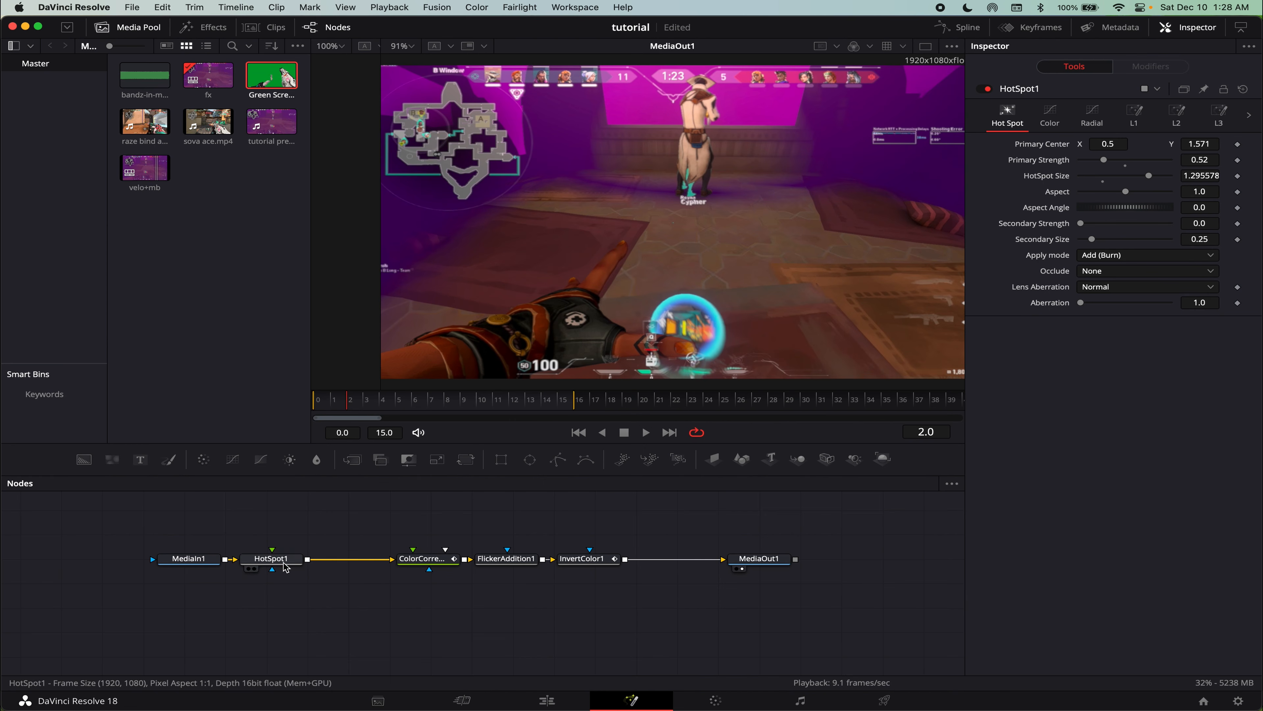
# Open the clip at 01:00:03:02 of the fx timeline in Fusion and save the project.
pyautogui.hotkey('shift', '4')
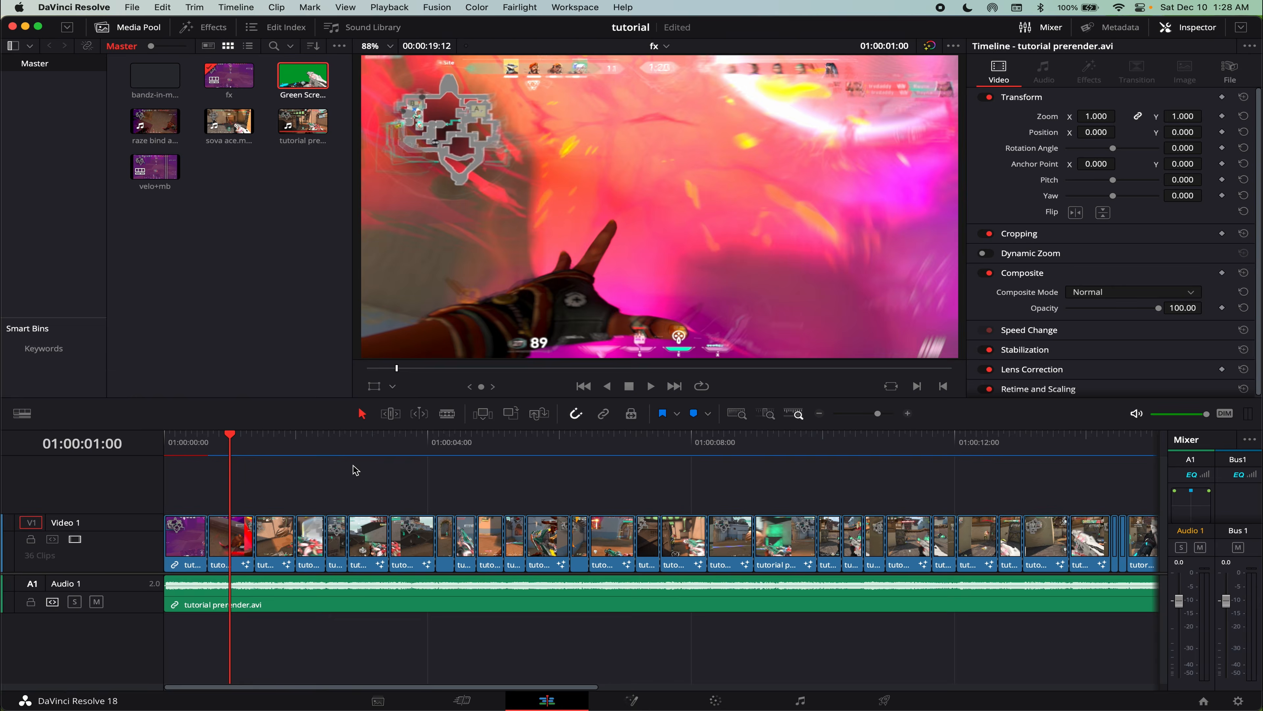
pyautogui.click(365, 456)
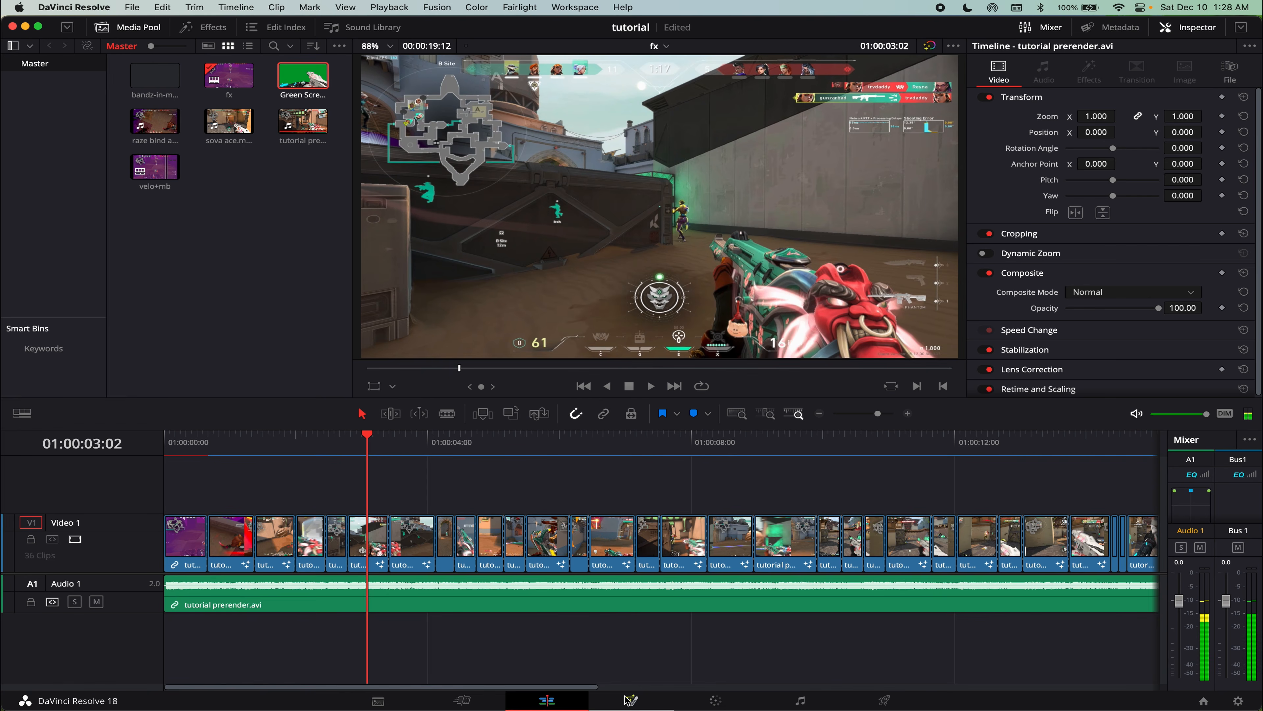
pyautogui.hotkey('shift', '5')
pyautogui.press('super+s')
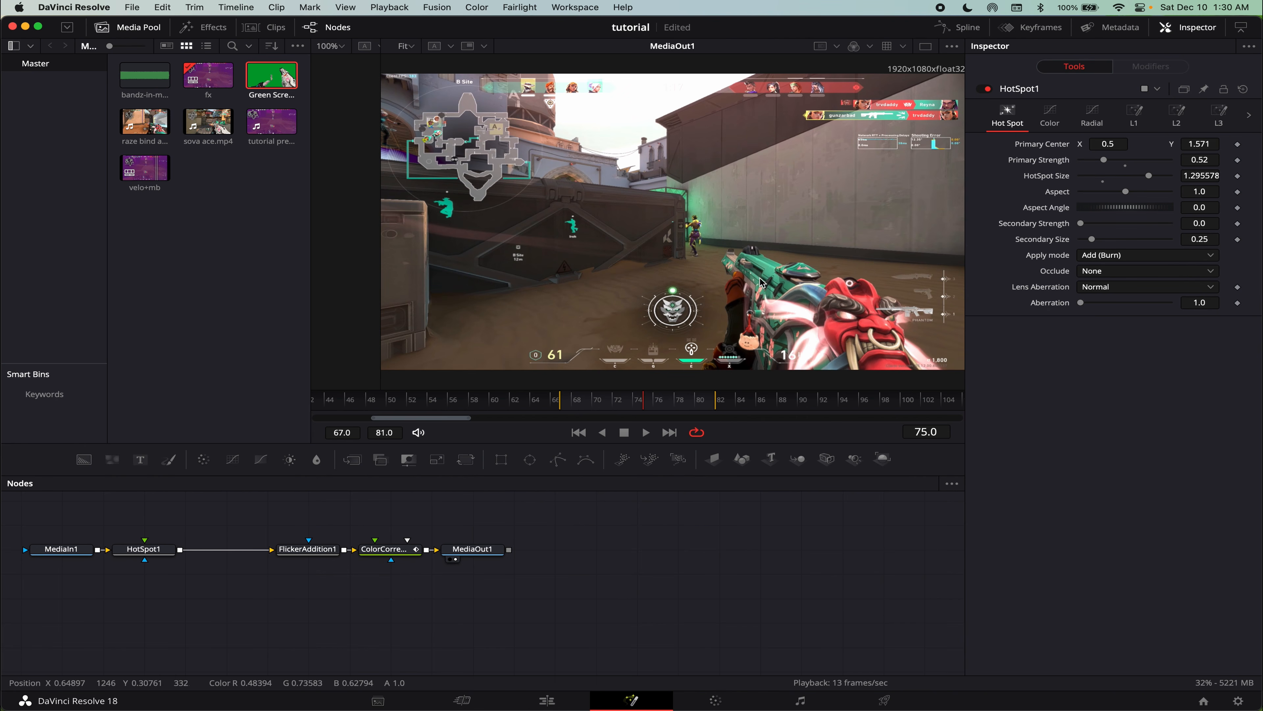
# Insert the plain Glow tool, not Glow (Glo), directly after HotSpot1 in this clip's node chain.
pyautogui.click(155, 555)
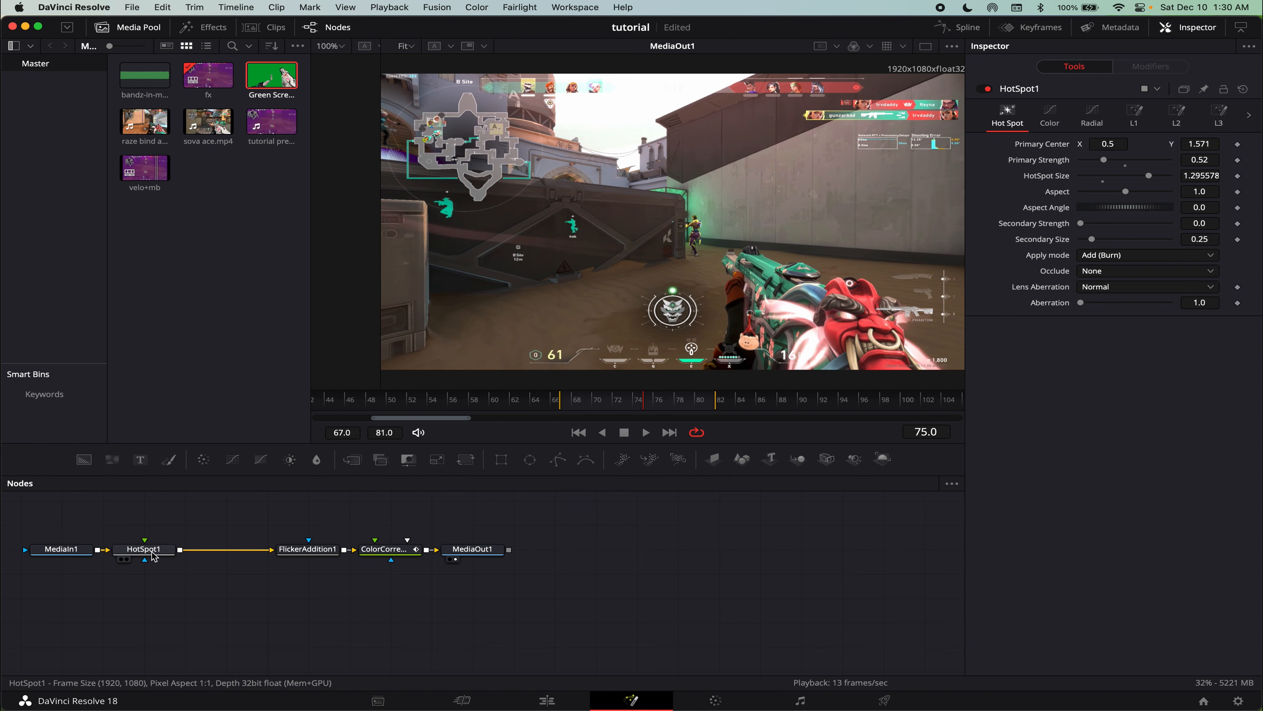
pyautogui.hotkey('shift', 'space')
pyautogui.write('glow')
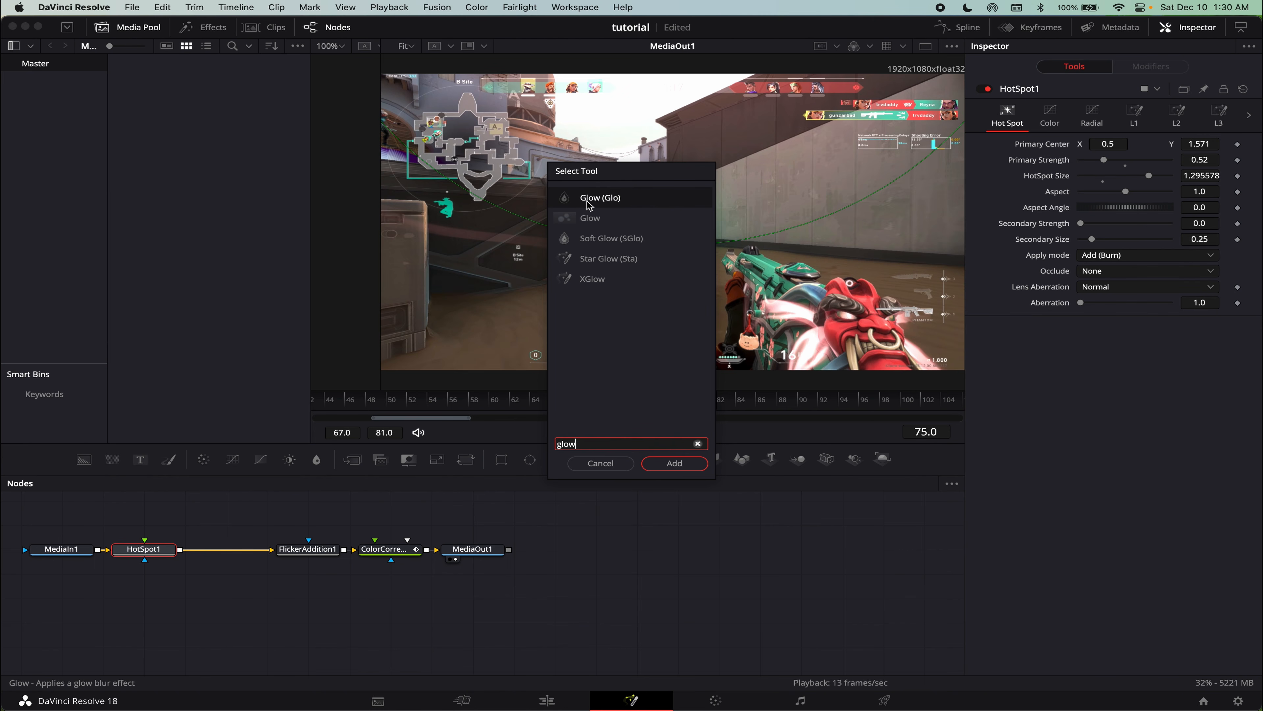
pyautogui.click(590, 219)
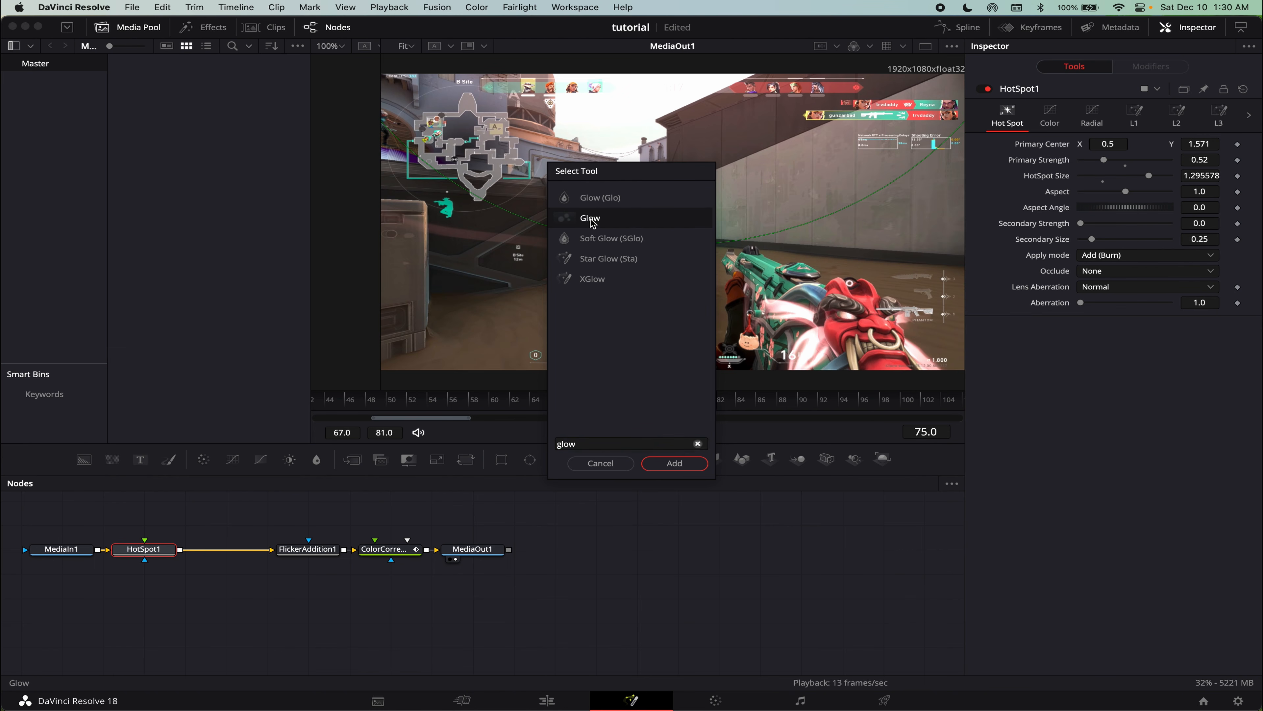
pyautogui.click(592, 216)
pyautogui.press('Return')
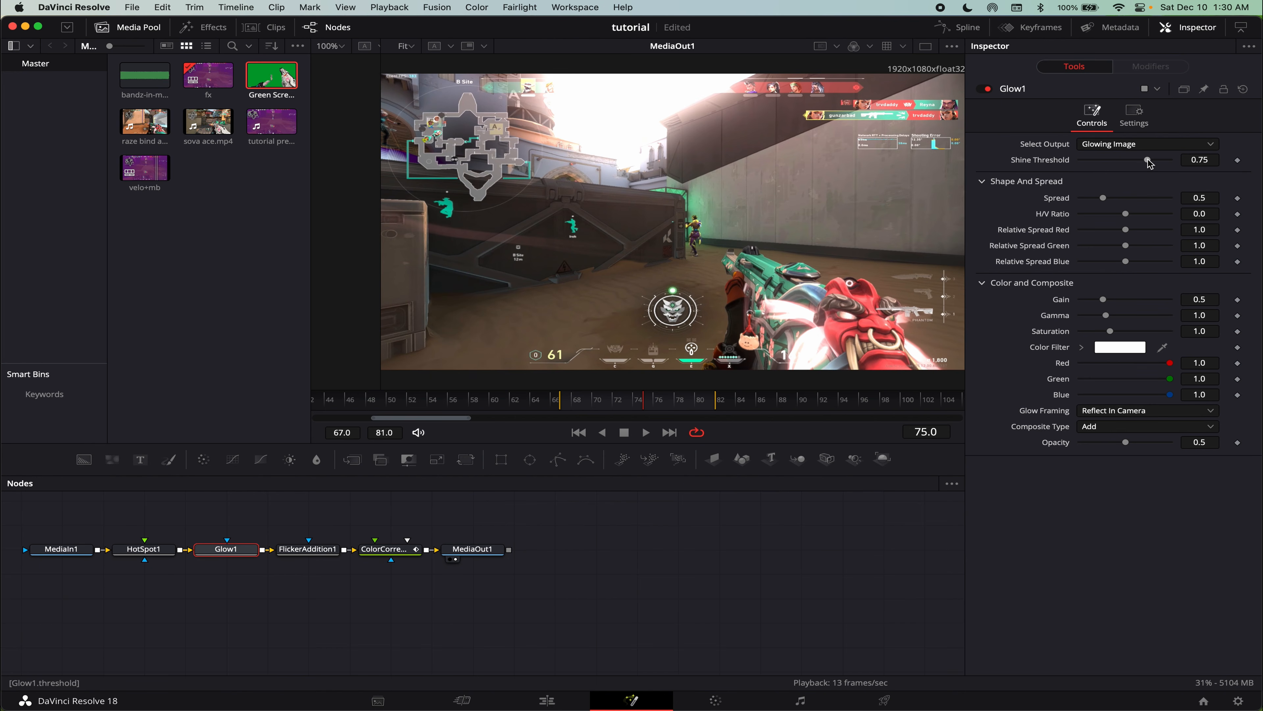
# Set Glow1's Shine Threshold to 0.512, Spread 0.866, Relative Spread Green 0.772 and Blue 0.598, Gain 0.157, Gamma 1.699 and Opacity 0.425.
pyautogui.moveTo(1147, 160); pyautogui.dragTo(1134, 236)
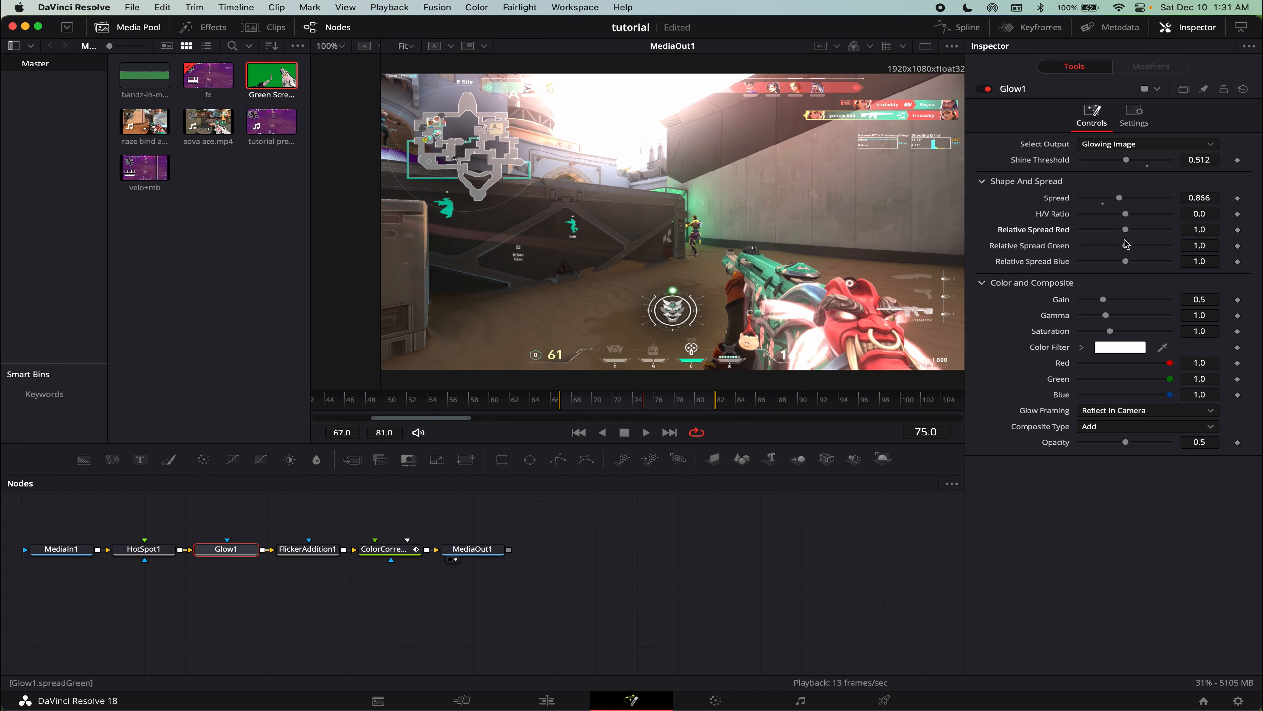
pyautogui.moveTo(1126, 232); pyautogui.dragTo(1105, 234)
pyautogui.press('super+z')
pyautogui.moveTo(1126, 262)
pyautogui.mouseDown()
pyautogui.moveTo(1110, 266)
pyautogui.moveTo(1114, 246)
pyautogui.mouseUp()
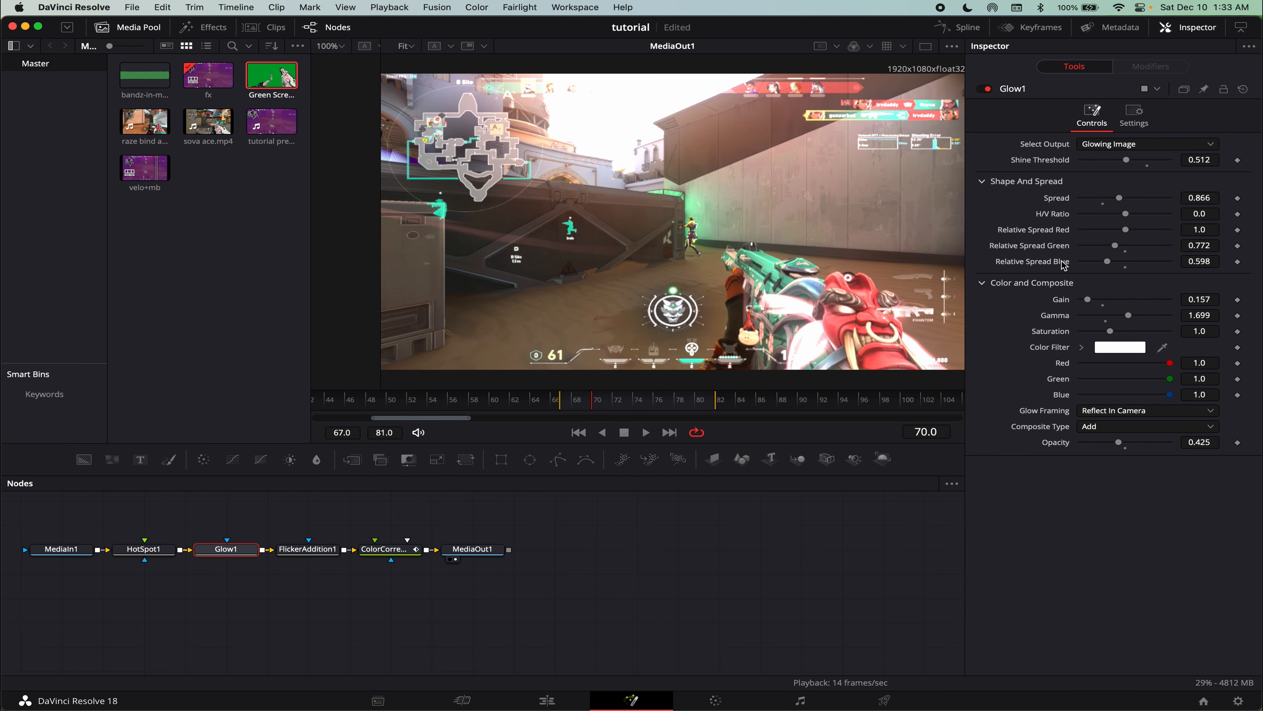
# Toggle Glow1 off and on repeatedly to compare the image with and without the glow.
pyautogui.click(987, 89)
pyautogui.click(986, 89)
pyautogui.click(986, 89)
pyautogui.click(986, 89)
pyautogui.click(986, 90)
pyautogui.click(987, 89)
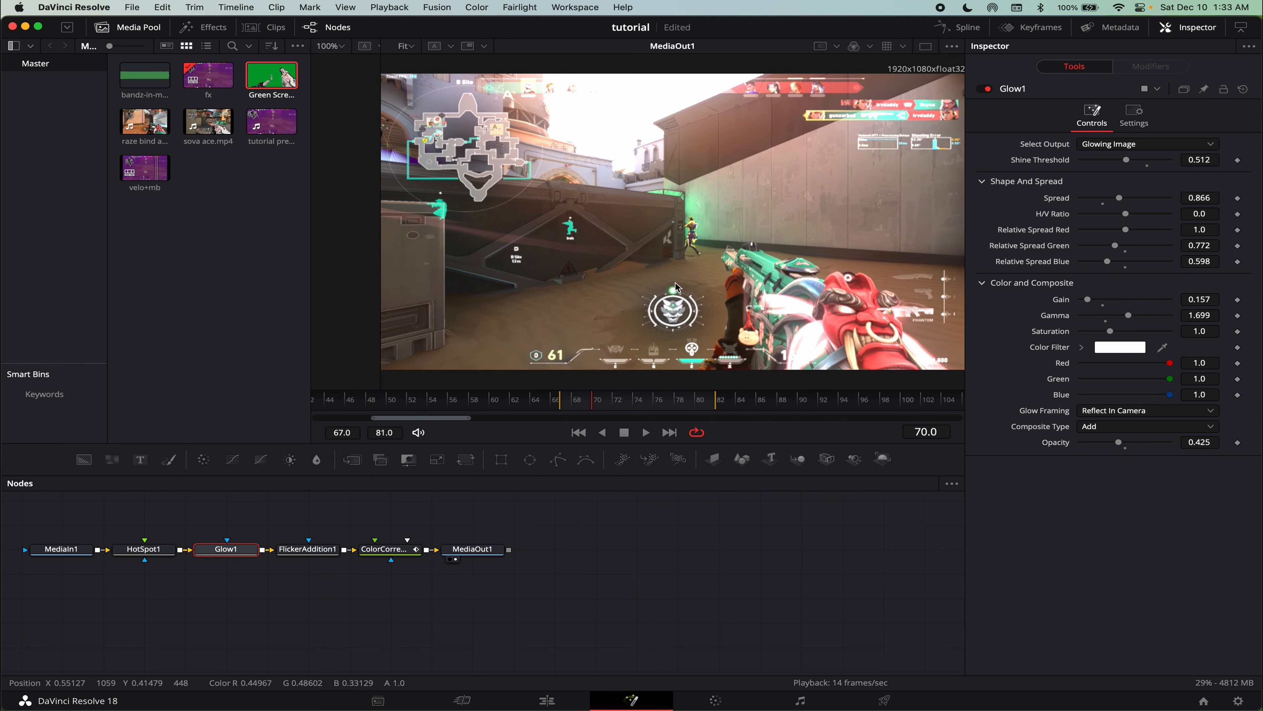
# Select HotSpot1 and Glow1 together for reuse and return to the opening clips of the fx timeline.
pyautogui.moveTo(236, 570); pyautogui.dragTo(166, 535)
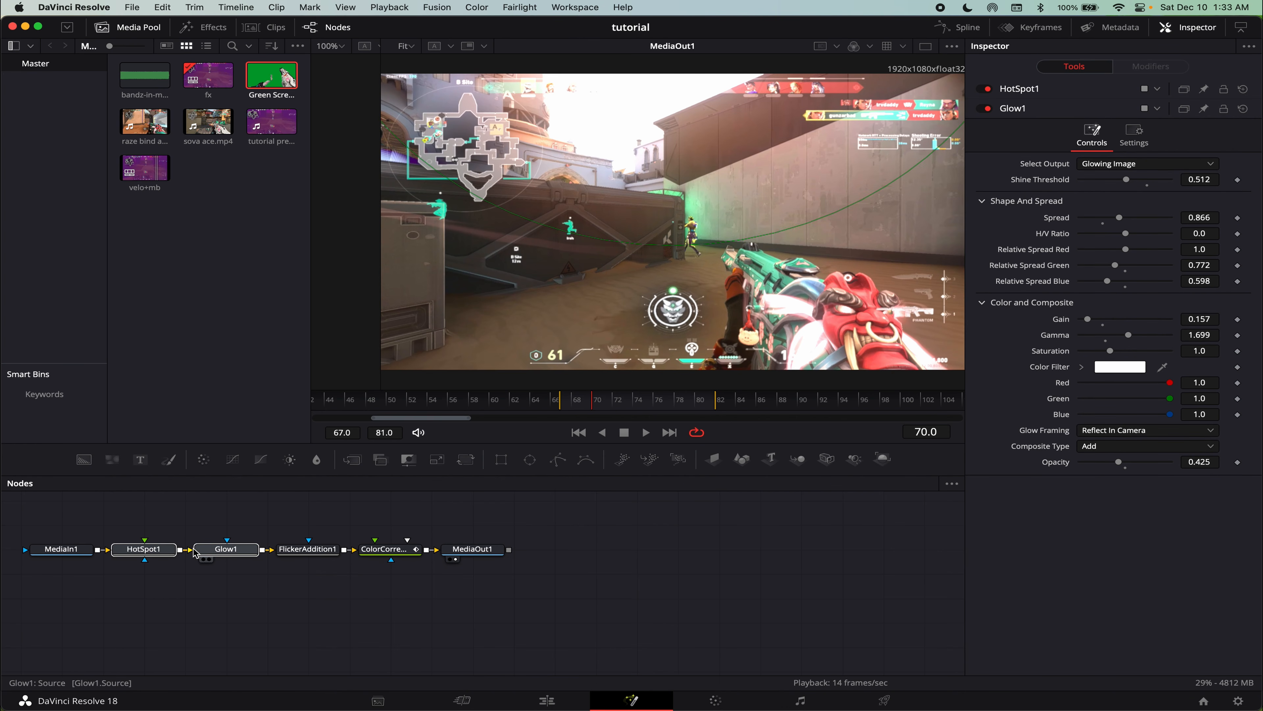
pyautogui.click(547, 700)
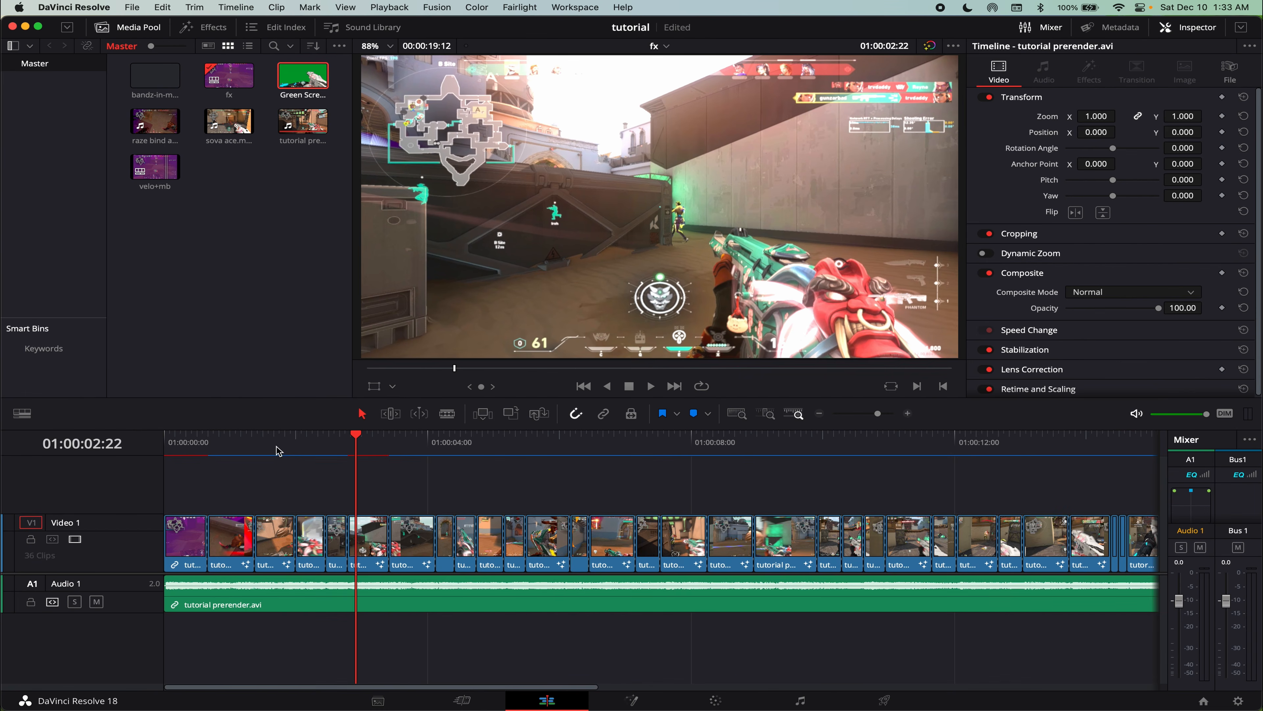
pyautogui.click(224, 444)
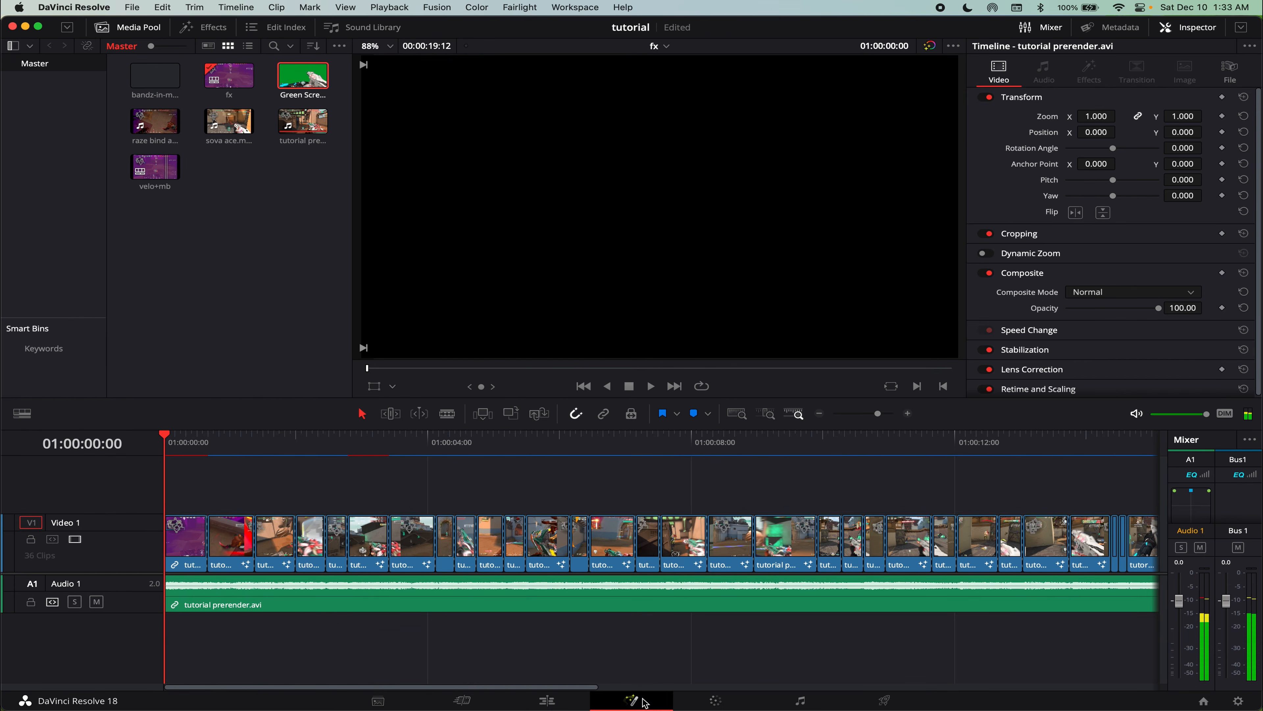
pyautogui.click(631, 700)
pyautogui.click(569, 700)
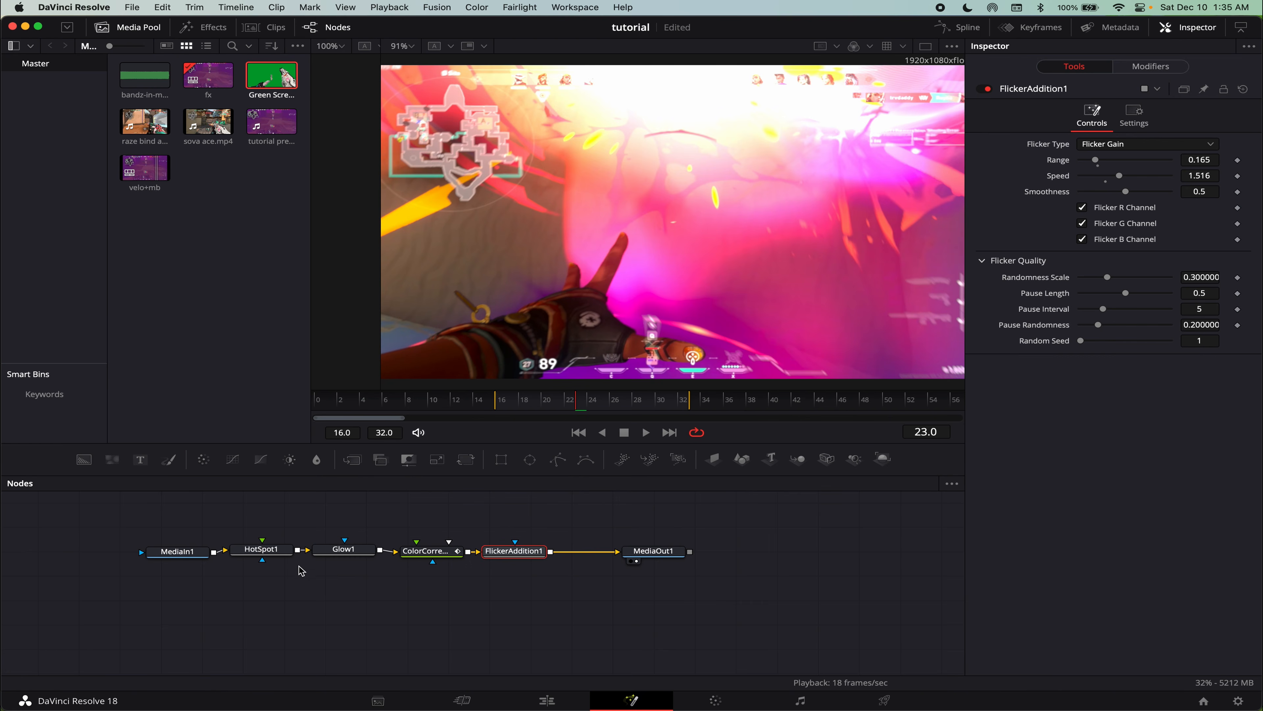
# Raise Glow1's Shine Threshold slightly in the second clip's node chain.
pyautogui.click(273, 551)
pyautogui.click(337, 551)
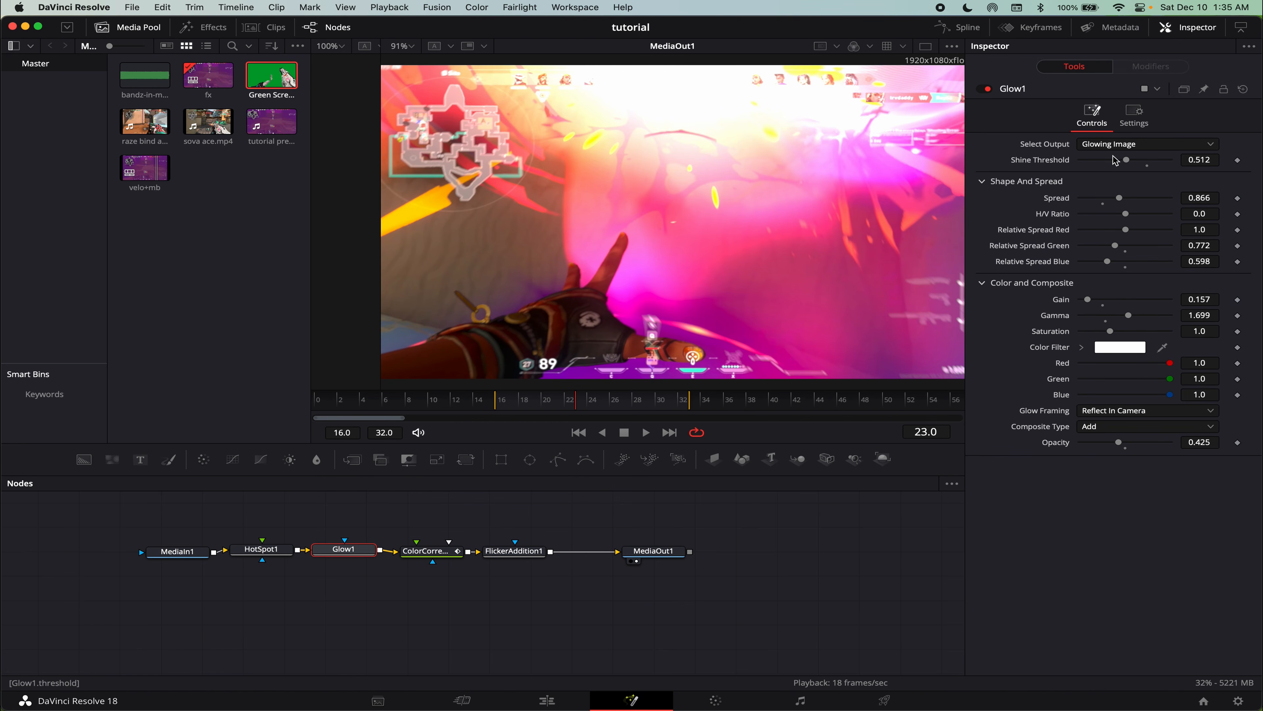
pyautogui.moveTo(1127, 160); pyautogui.dragTo(1141, 164)
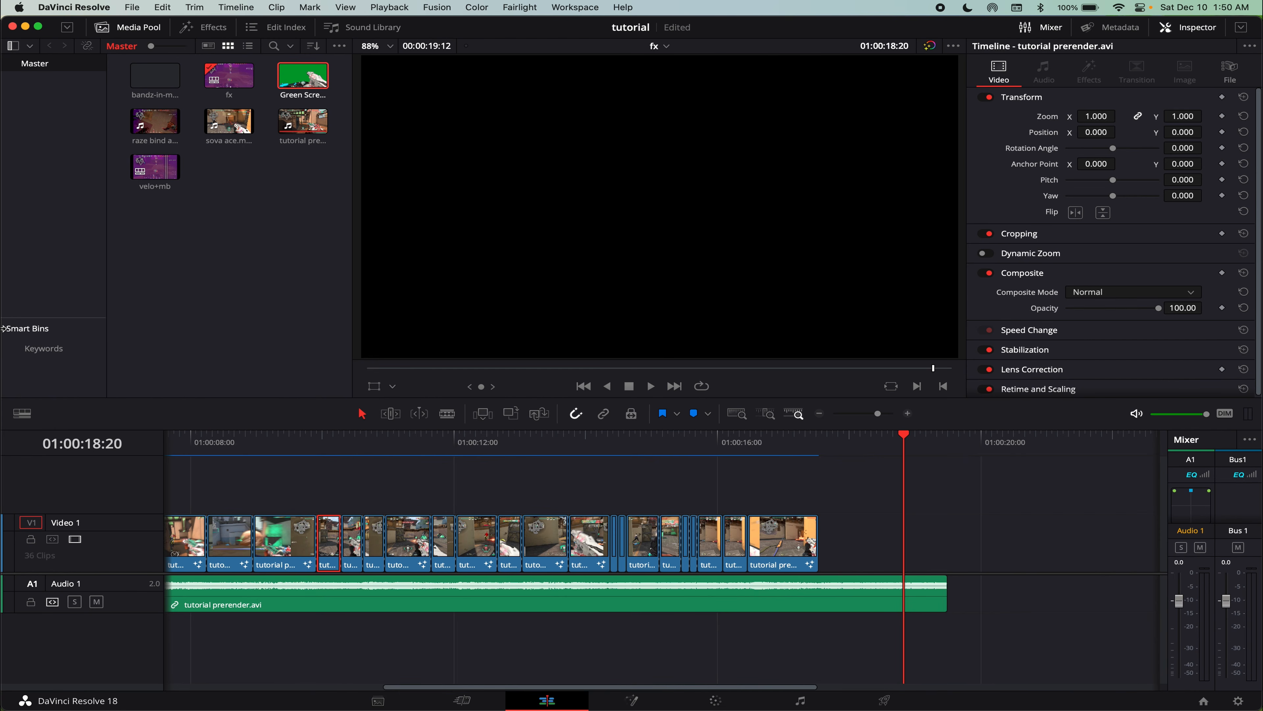
# Play the later part of the fx timeline to check the added effects.
pyautogui.click(411, 442)
pyautogui.press('space')
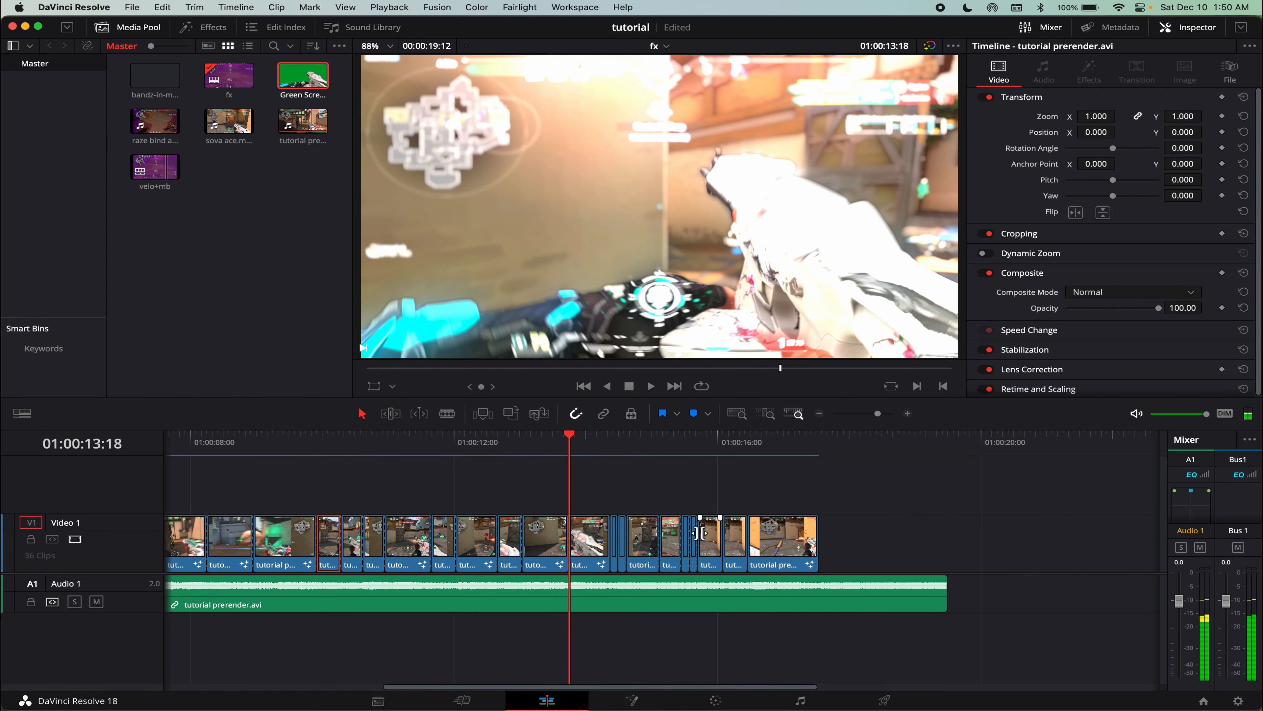
# Go to the Color page and examine the fx timeline's clips one after another, starting with clip 04.
pyautogui.click(728, 703)
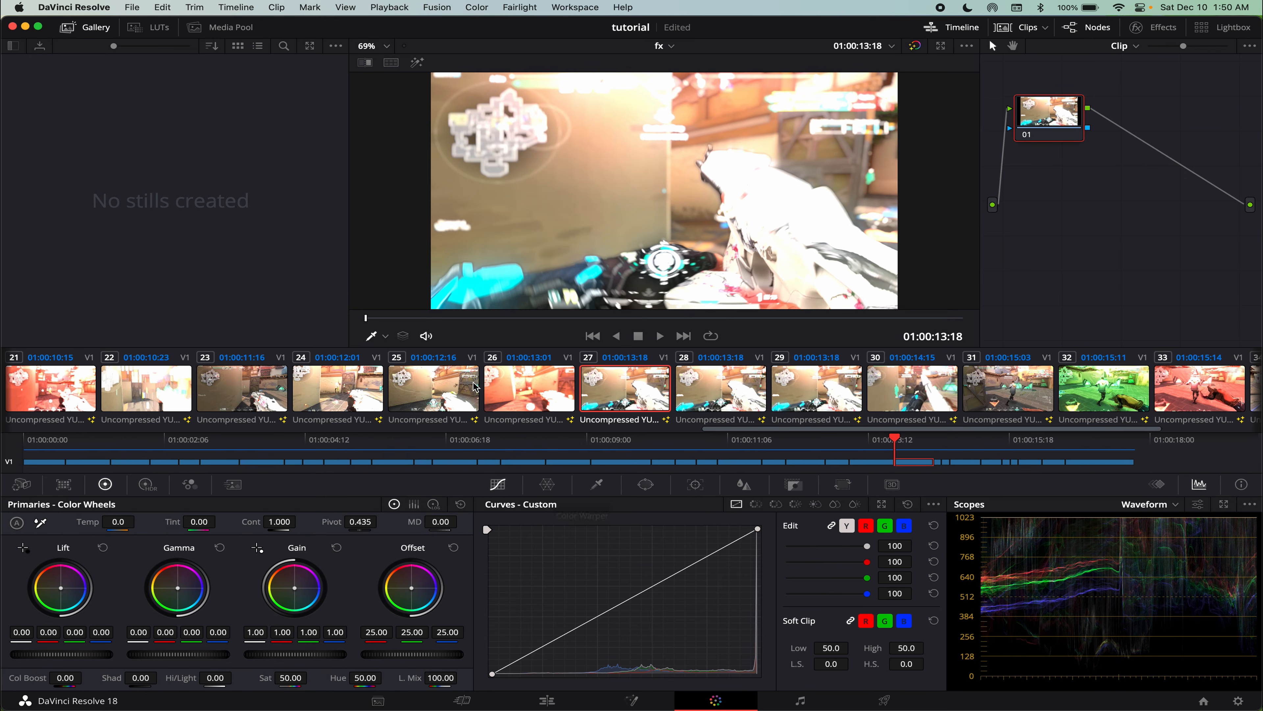
pyautogui.hscroll(-10, 280, 392)
pyautogui.click(319, 393)
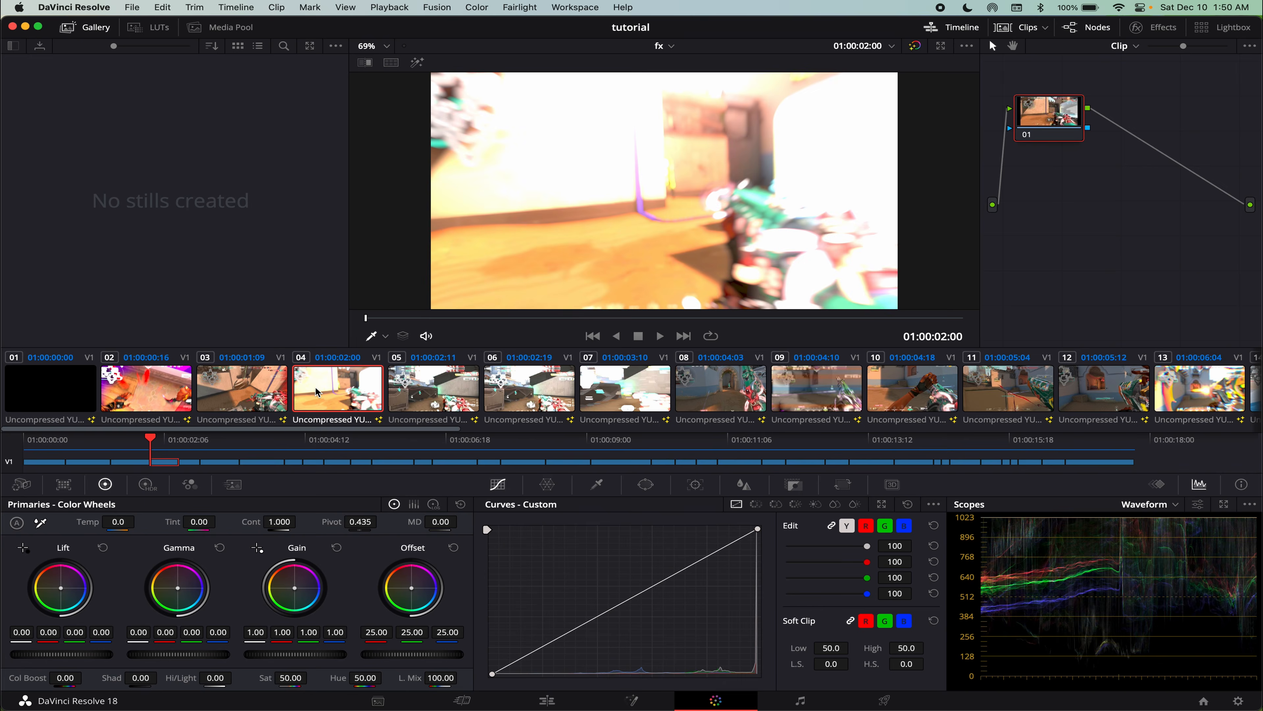
pyautogui.click(412, 396)
pyautogui.click(591, 393)
pyautogui.click(899, 389)
pyautogui.click(901, 389)
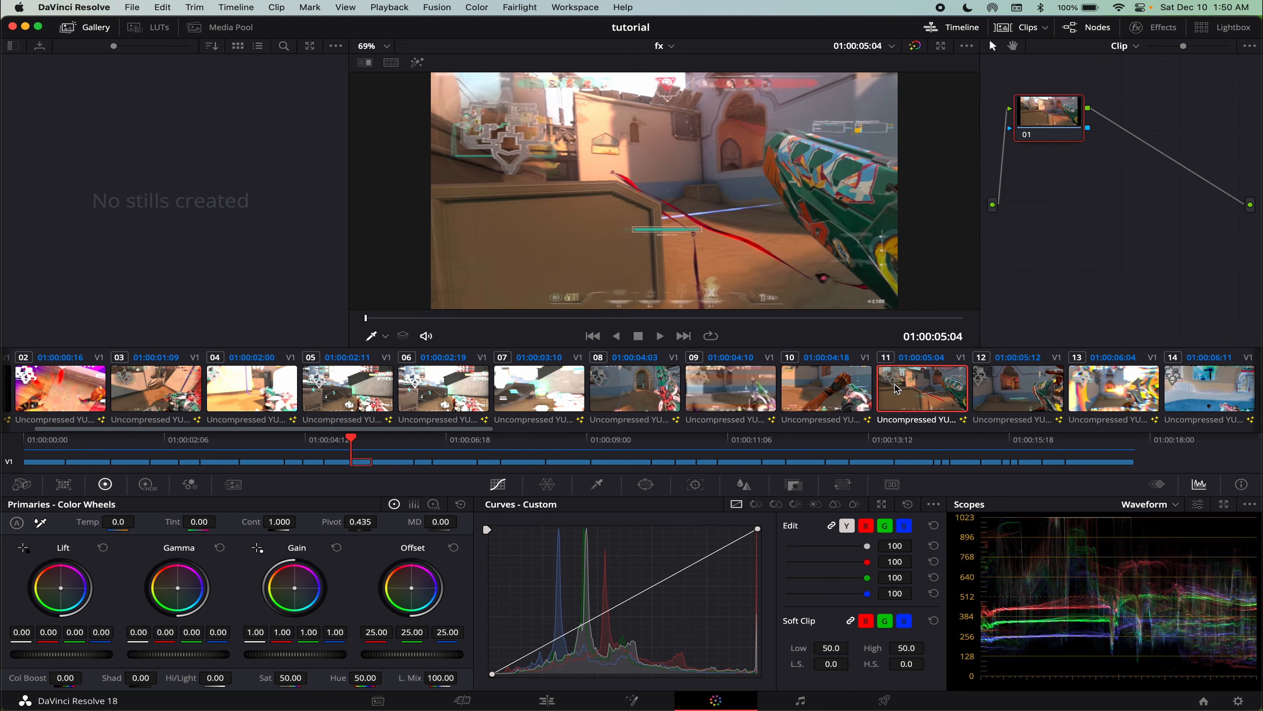
pyautogui.click(903, 389)
pyautogui.click(917, 390)
pyautogui.hscroll(3, 918, 390)
pyautogui.click(898, 389)
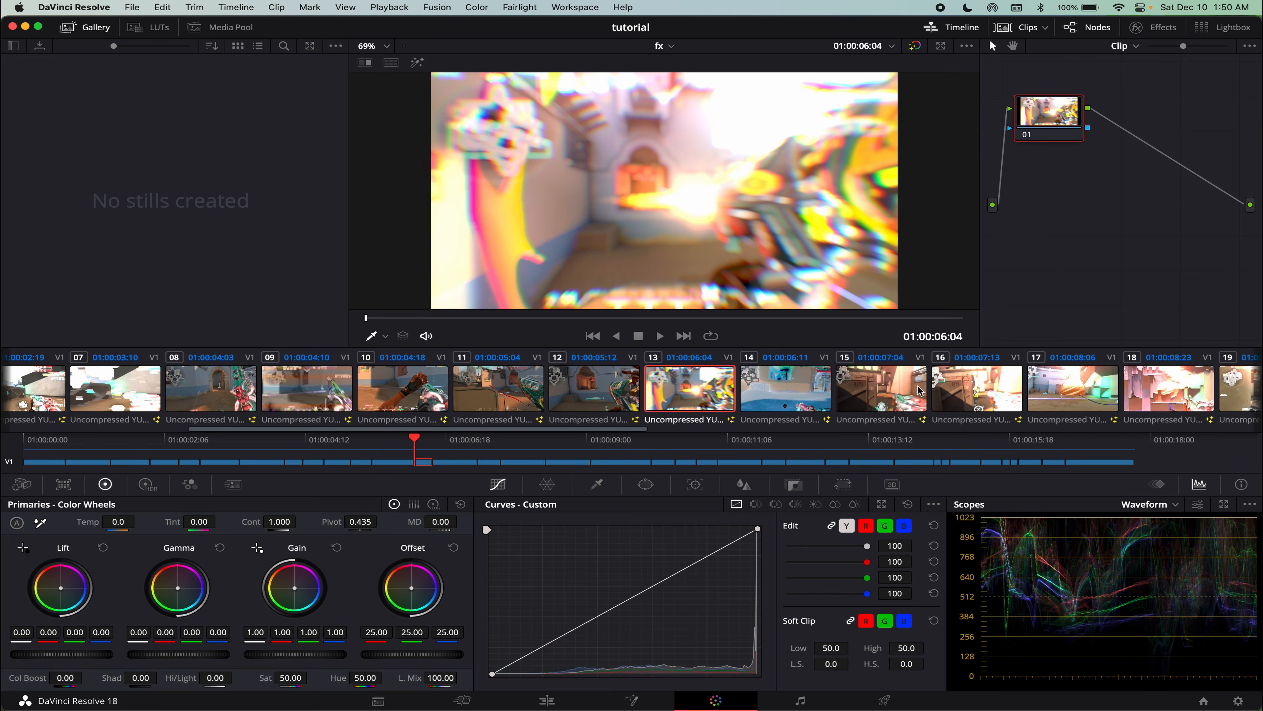
# On clip 22 of the fx timeline, shape the custom curve with a slightly lowered shadow point and a slightly raised highlight point.
pyautogui.hscroll(2, 918, 390)
pyautogui.click(924, 389)
pyautogui.click(978, 386)
pyautogui.click(661, 318)
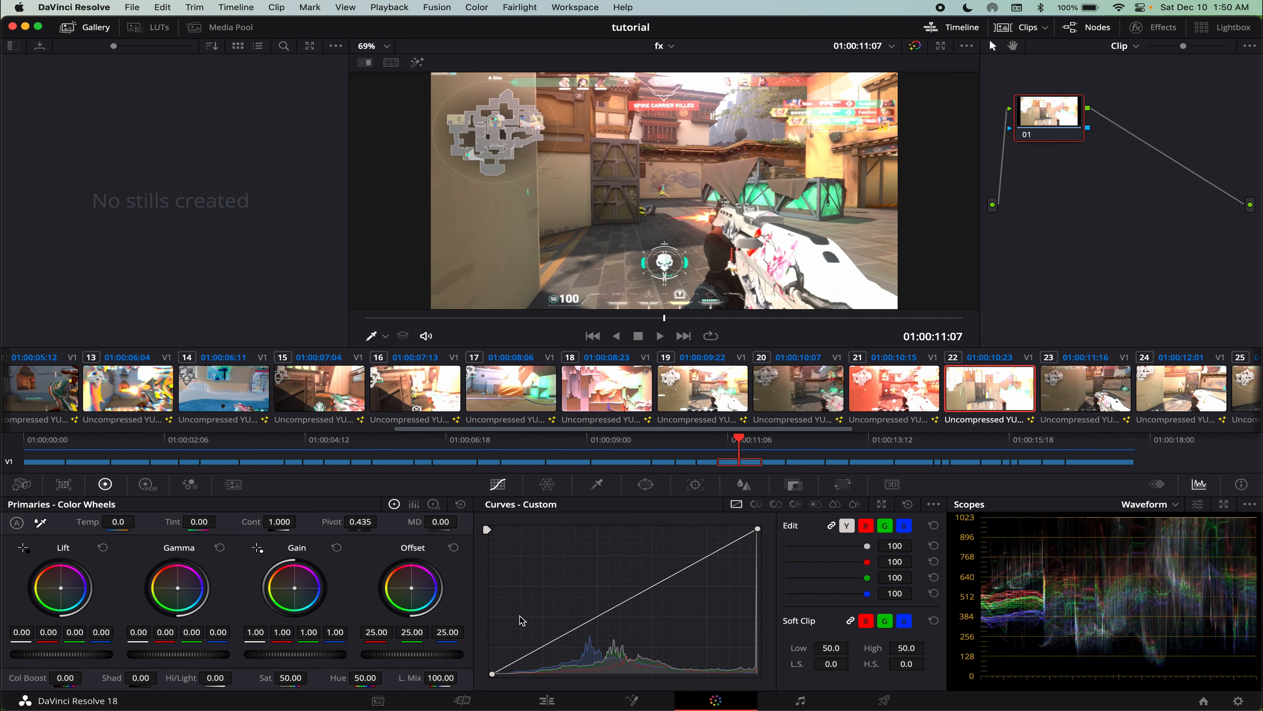
pyautogui.click(510, 661)
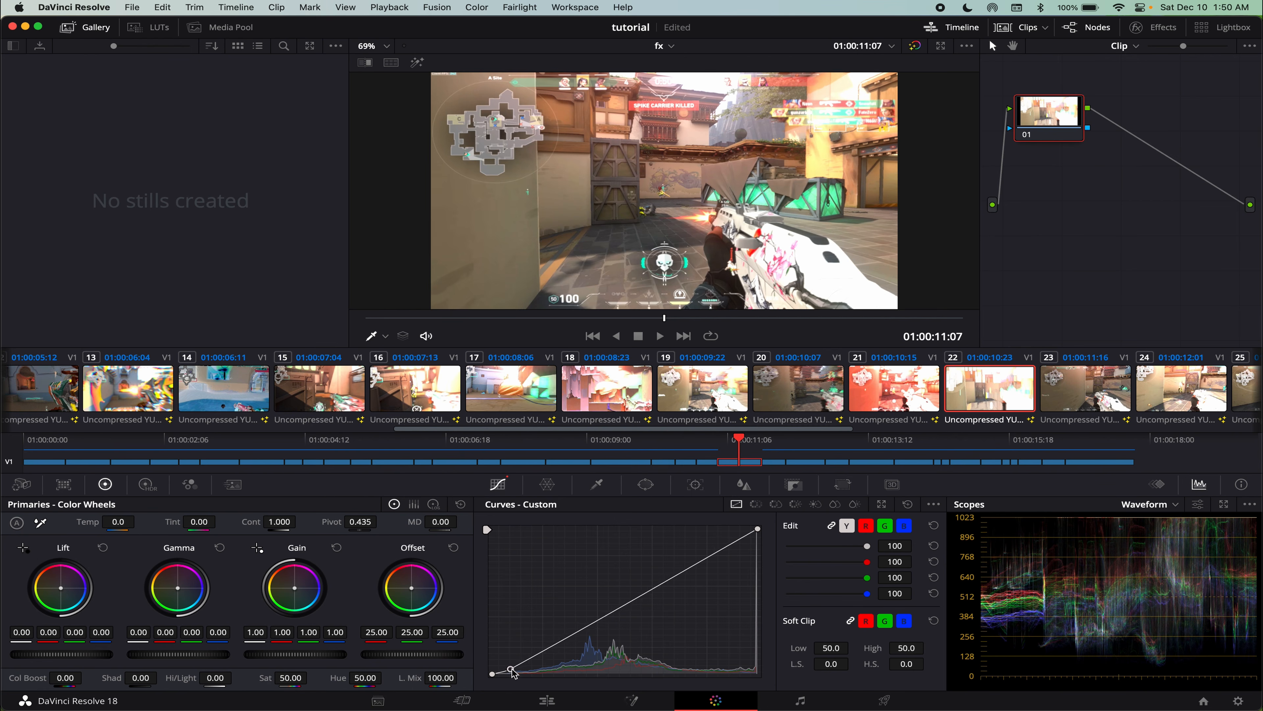
pyautogui.moveTo(512, 666); pyautogui.dragTo(545, 591)
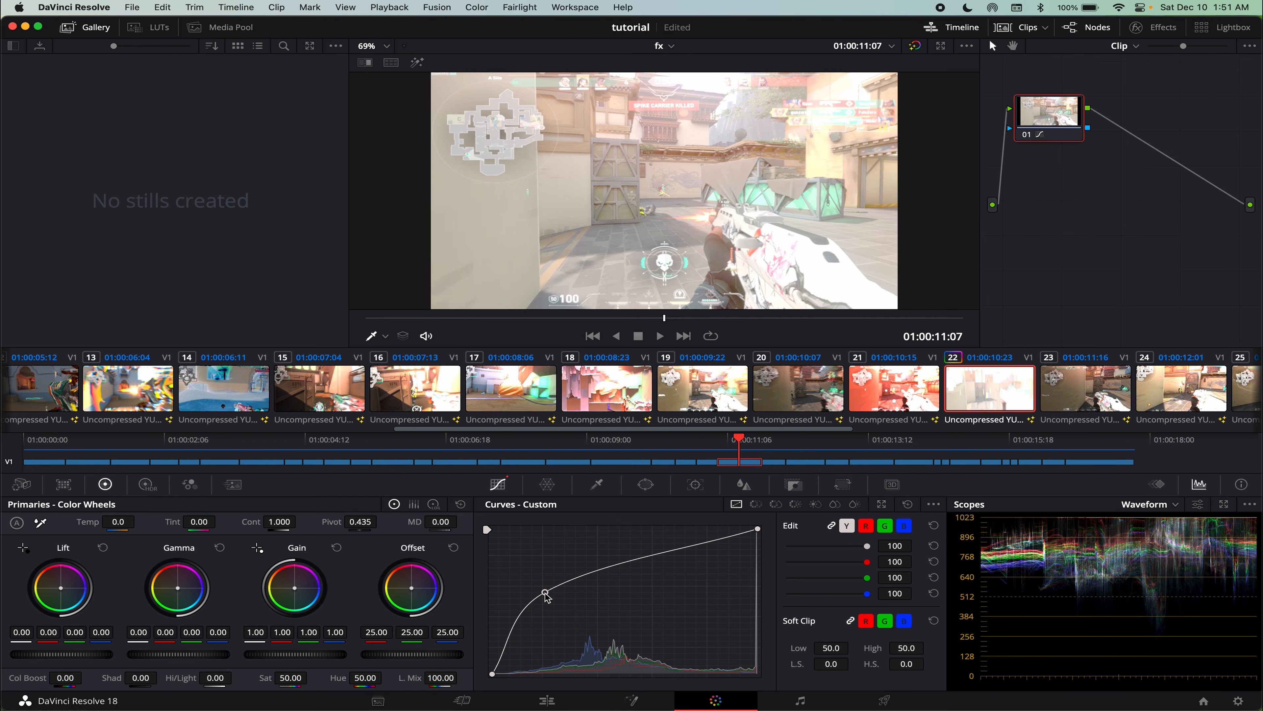
pyautogui.moveTo(545, 592); pyautogui.dragTo(517, 670)
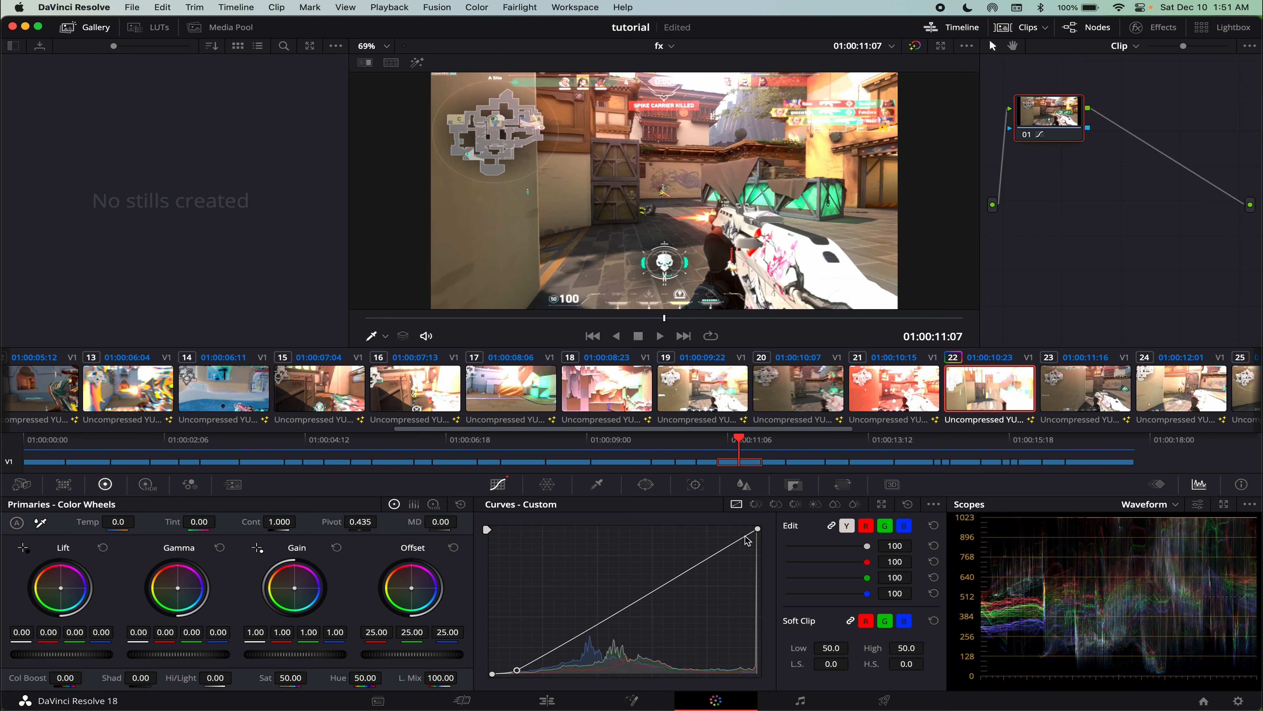
pyautogui.moveTo(726, 547); pyautogui.dragTo(652, 584)
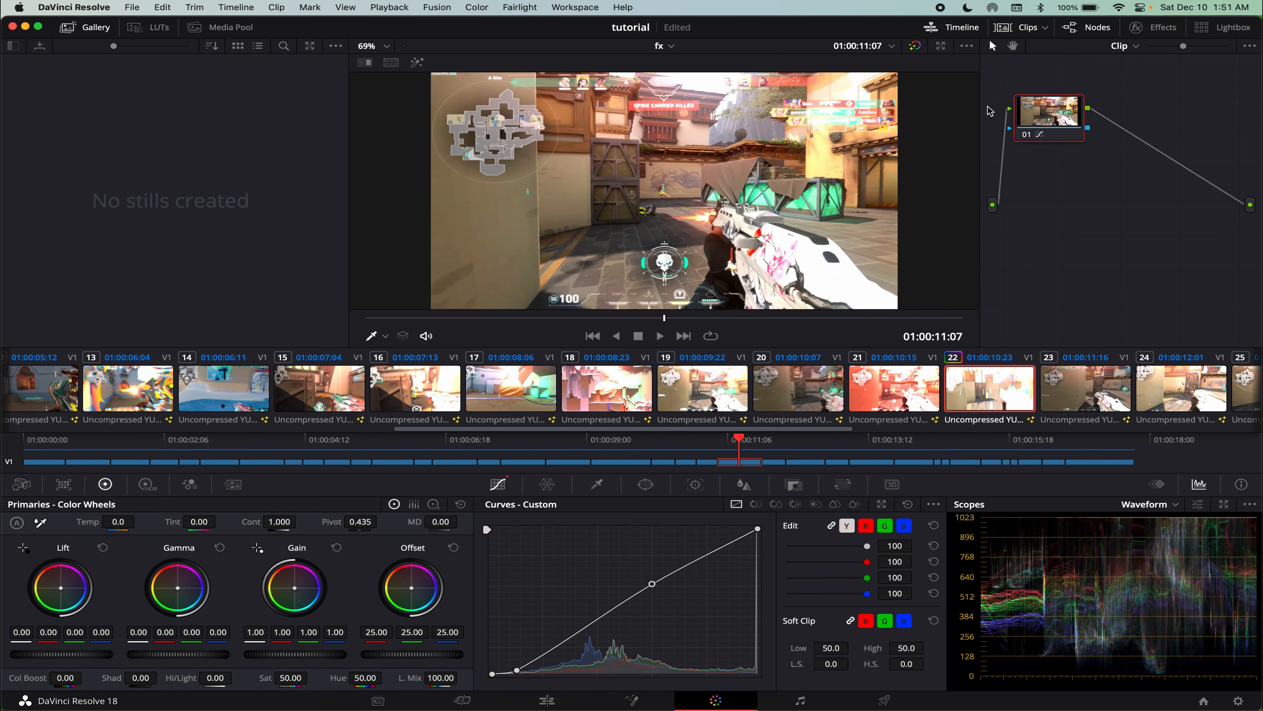
# Toggle node 01 of clip 22 off and on to compare the image with and without the curve adjustment.
pyautogui.press('super+z')
pyautogui.click(1028, 136)
pyautogui.click(1027, 135)
pyautogui.click(1026, 135)
pyautogui.rightClick(1026, 134)
pyautogui.click(1026, 135)
pyautogui.click(1026, 134)
pyautogui.click(1026, 134)
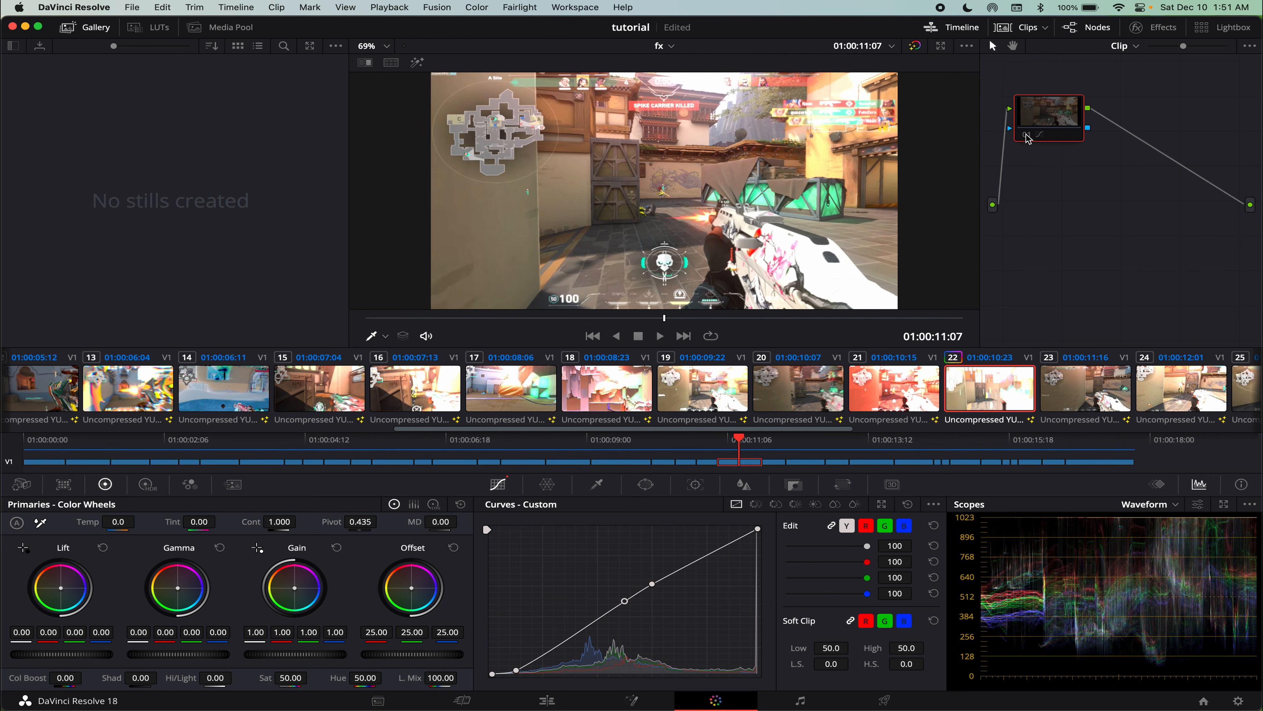
pyautogui.click(1028, 136)
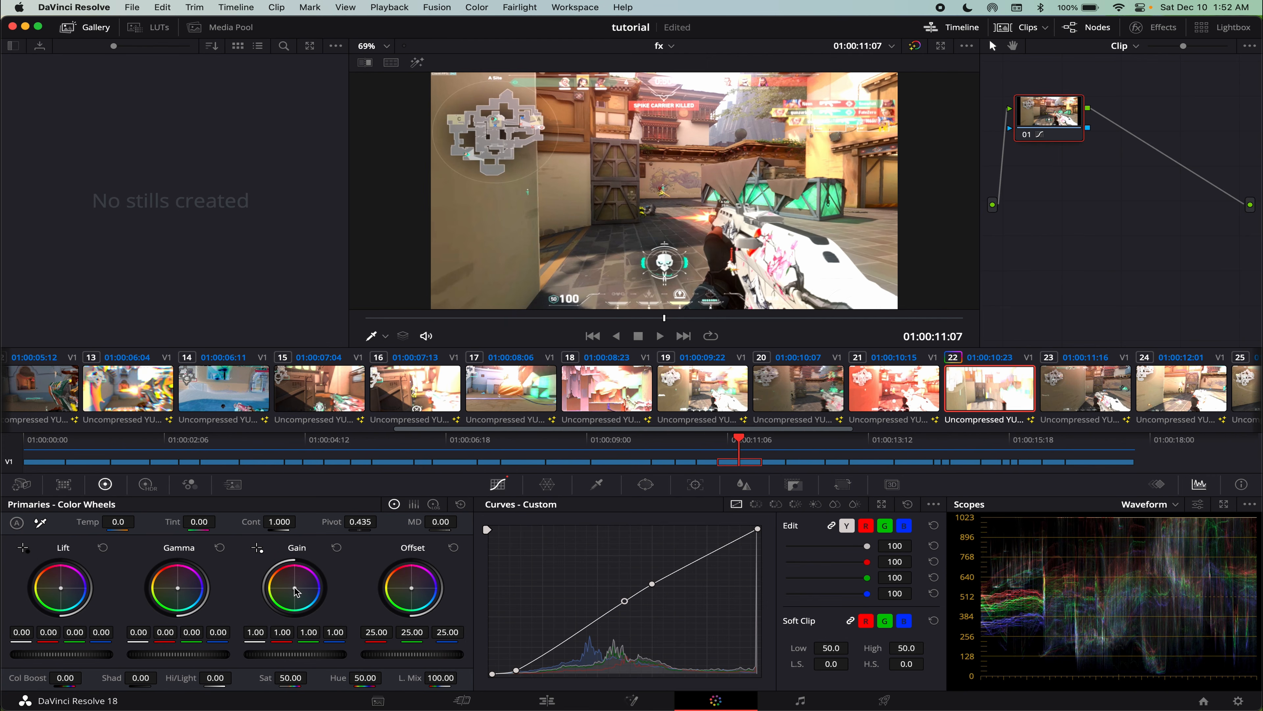
# Warm clip 22's Gain to red 1.08, green 0.99 and blue 0.91, and compare it with node 01 disabled.
pyautogui.moveTo(297, 591); pyautogui.dragTo(285, 586)
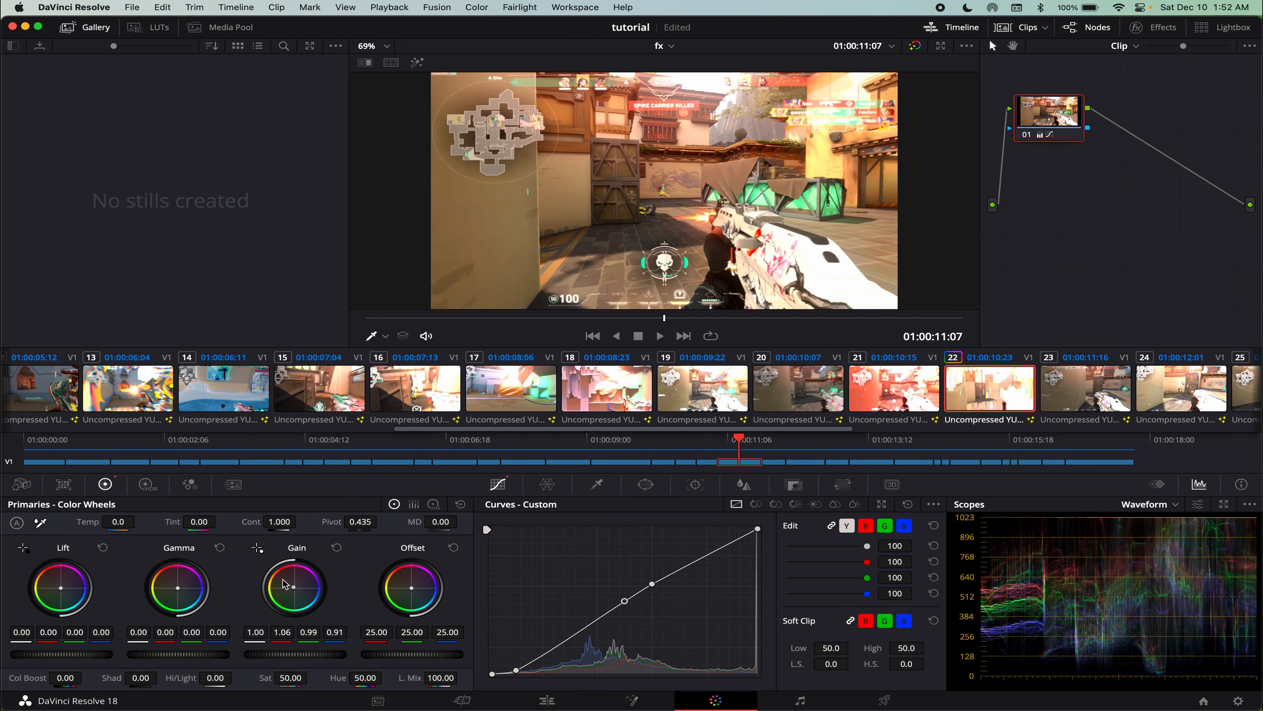
pyautogui.moveTo(285, 585); pyautogui.dragTo(295, 590)
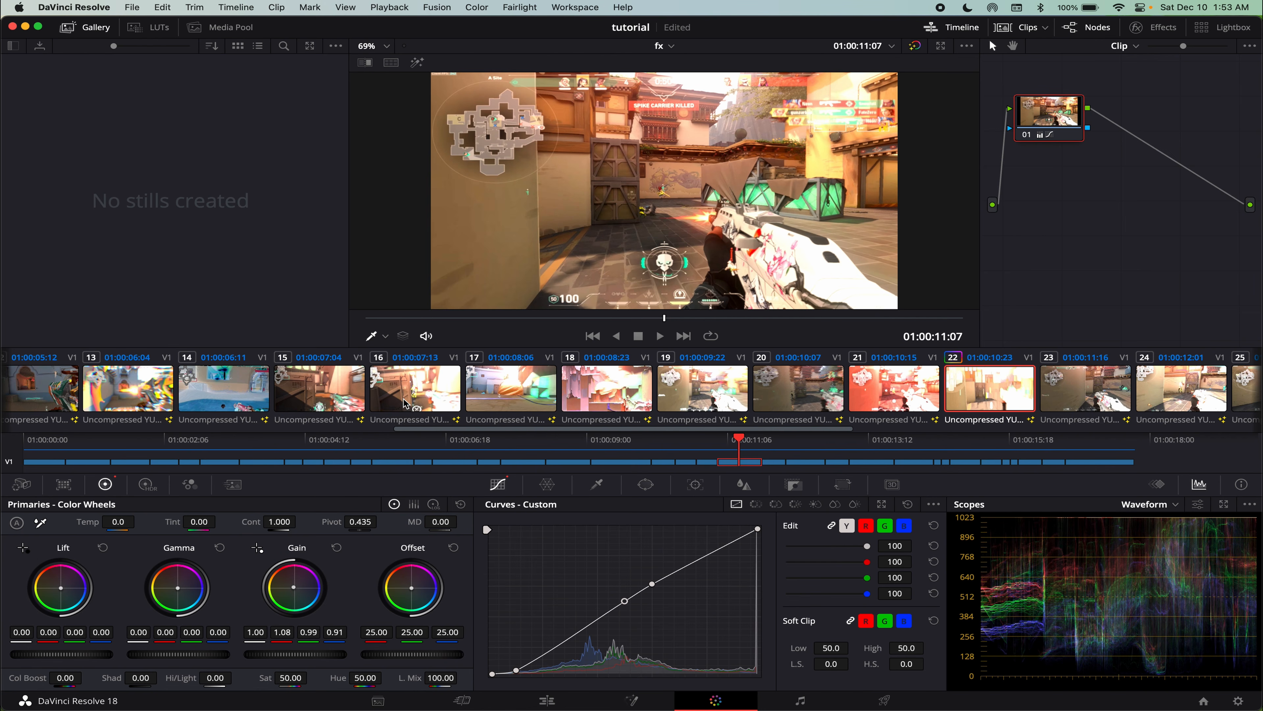
pyautogui.click(1025, 135)
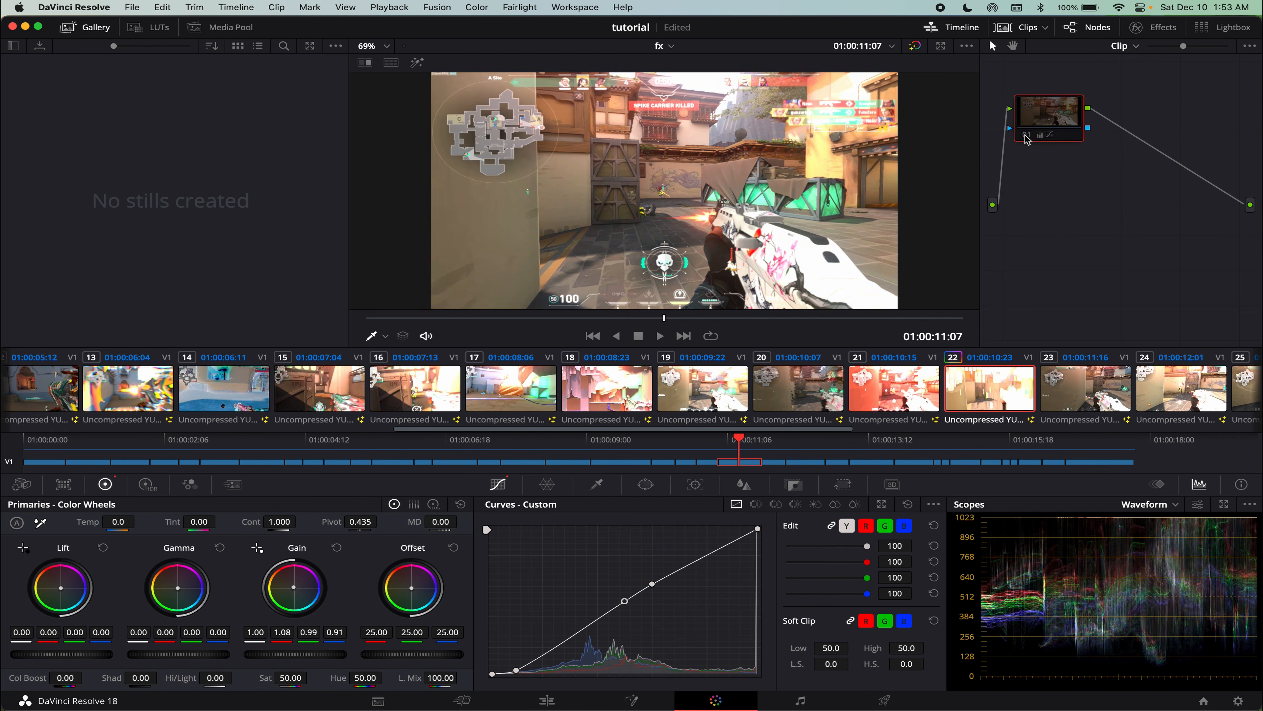
pyautogui.click(1025, 135)
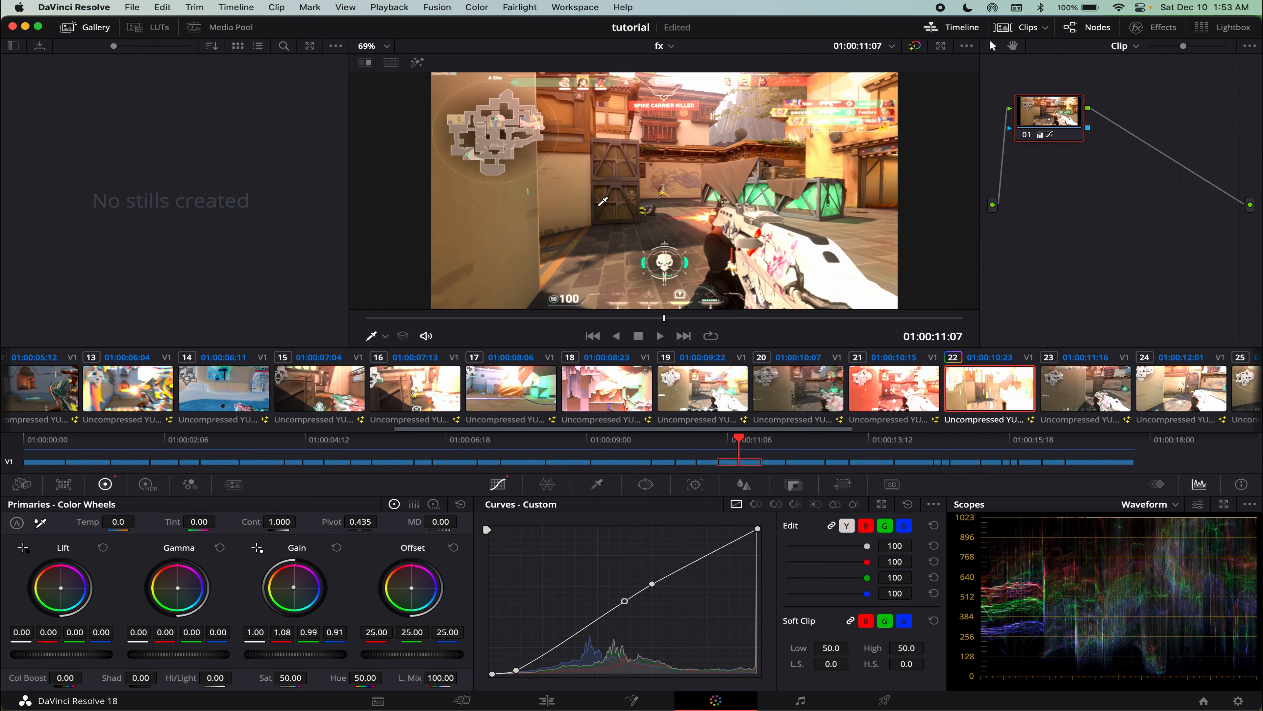
# Grab a still of the graded clip 22, apply its grade to clip 01, and check the result partway through that clip.
pyautogui.rightClick(612, 210)
pyautogui.click(636, 216)
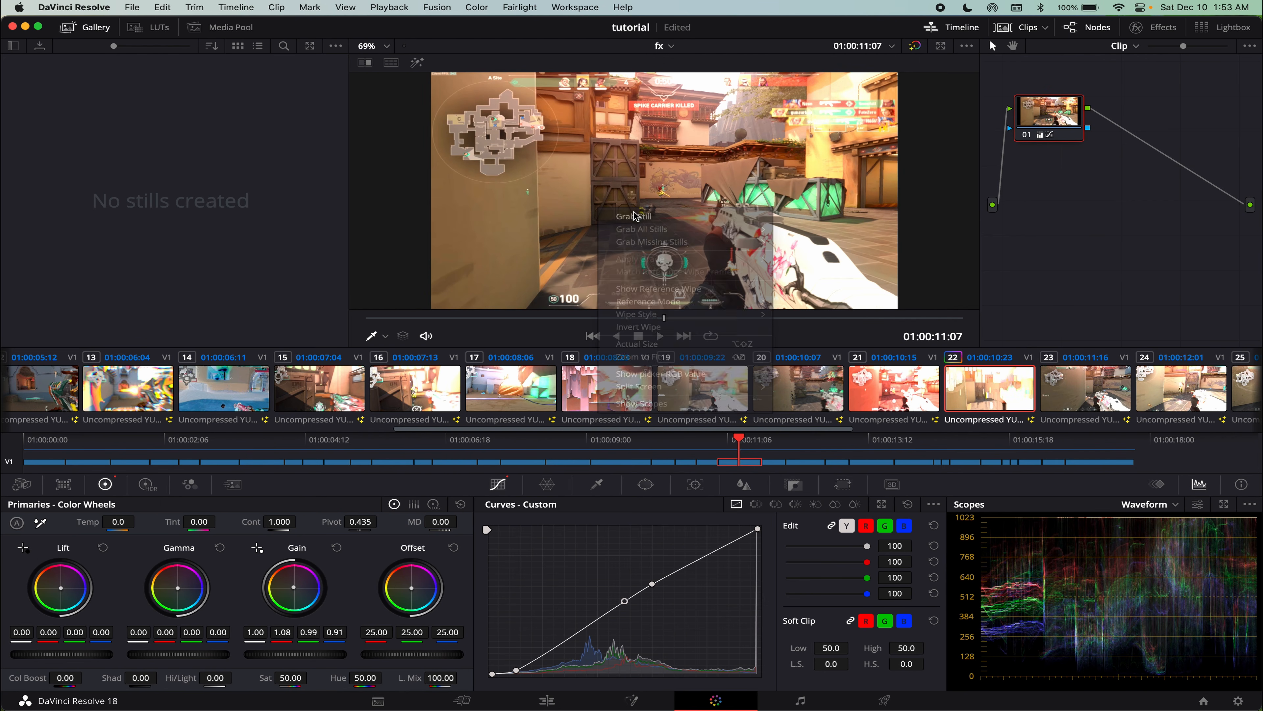
pyautogui.hscroll(-10, 268, 412)
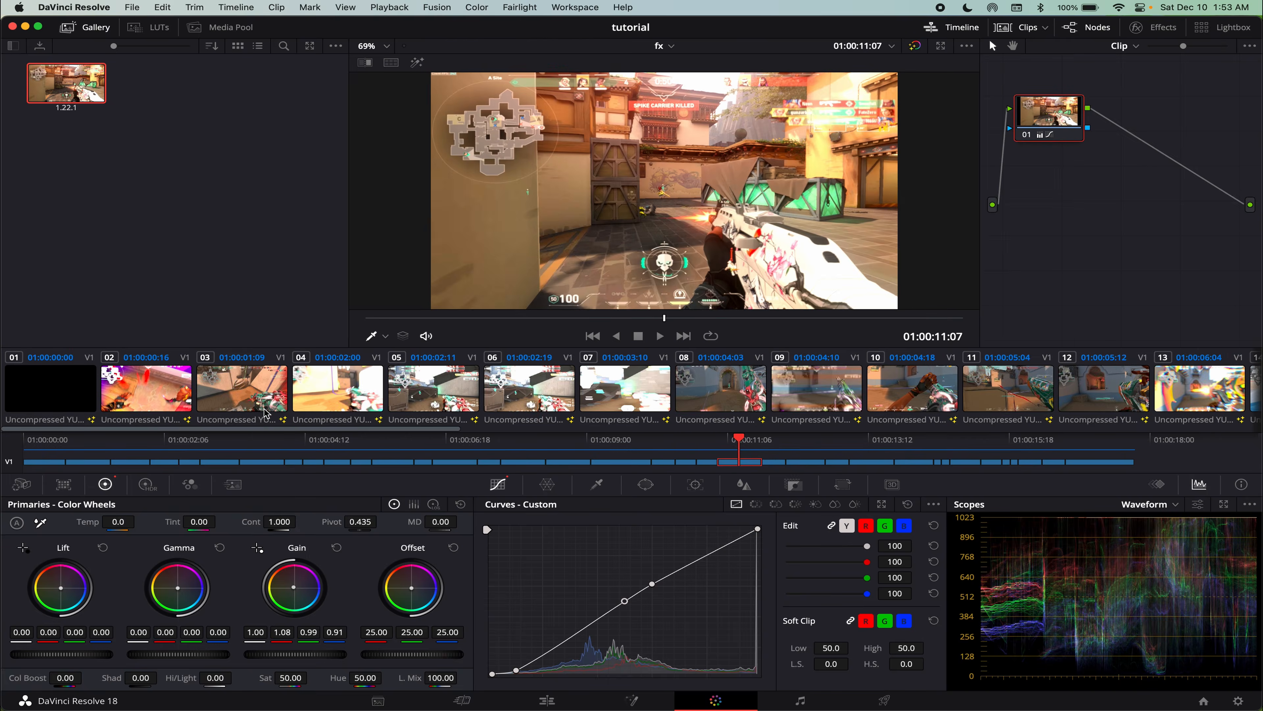
pyautogui.click(63, 373)
pyautogui.rightClick(65, 377)
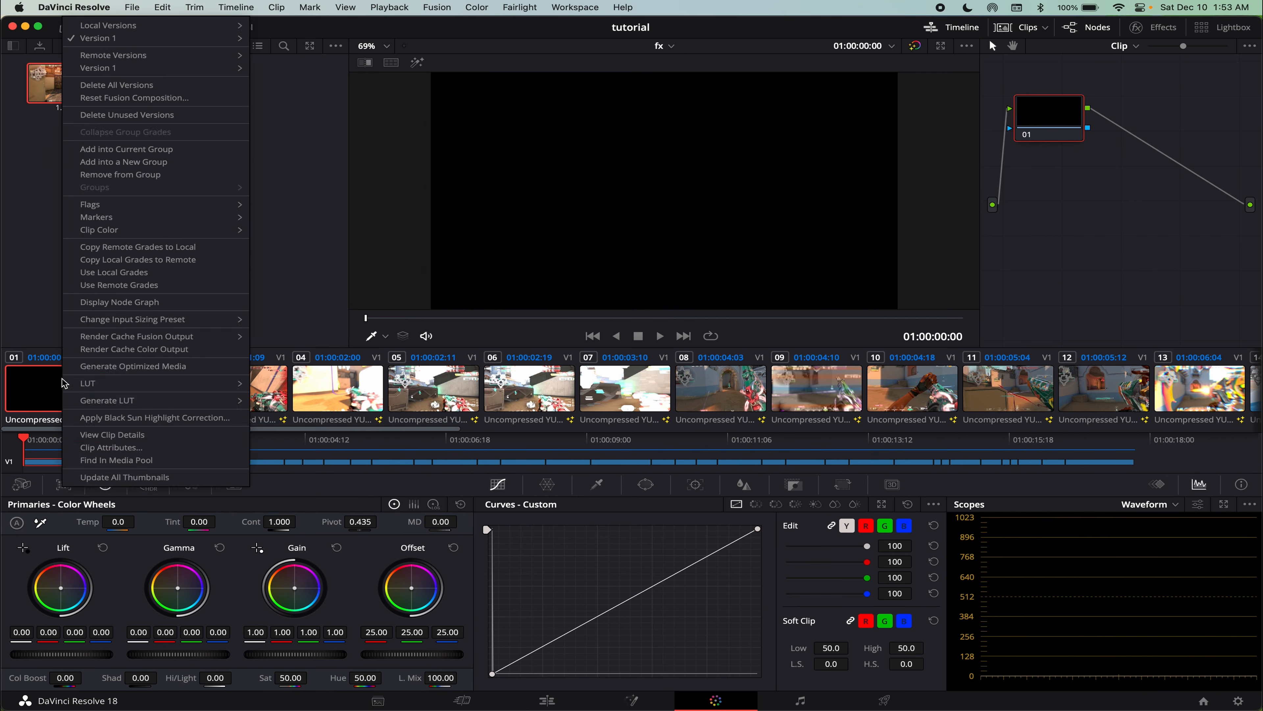
pyautogui.rightClick(70, 84)
pyautogui.click(110, 120)
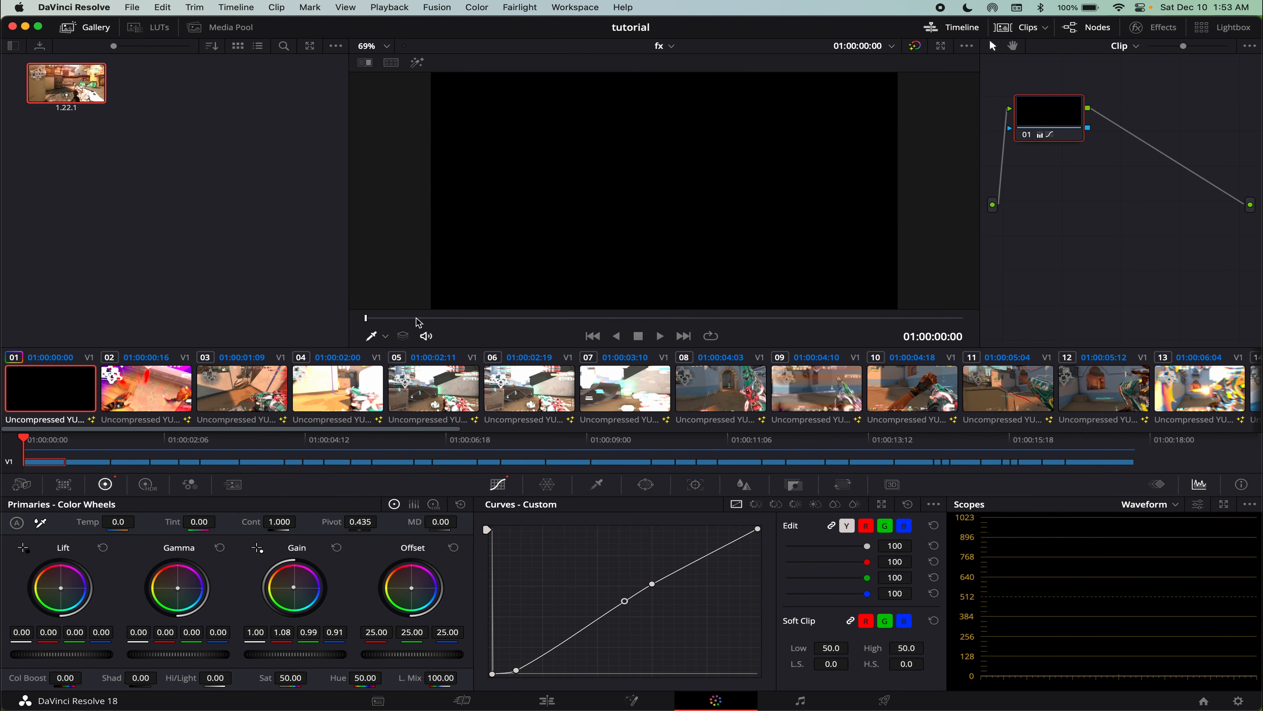
pyautogui.click(482, 318)
pyautogui.moveTo(476, 319); pyautogui.dragTo(565, 321)
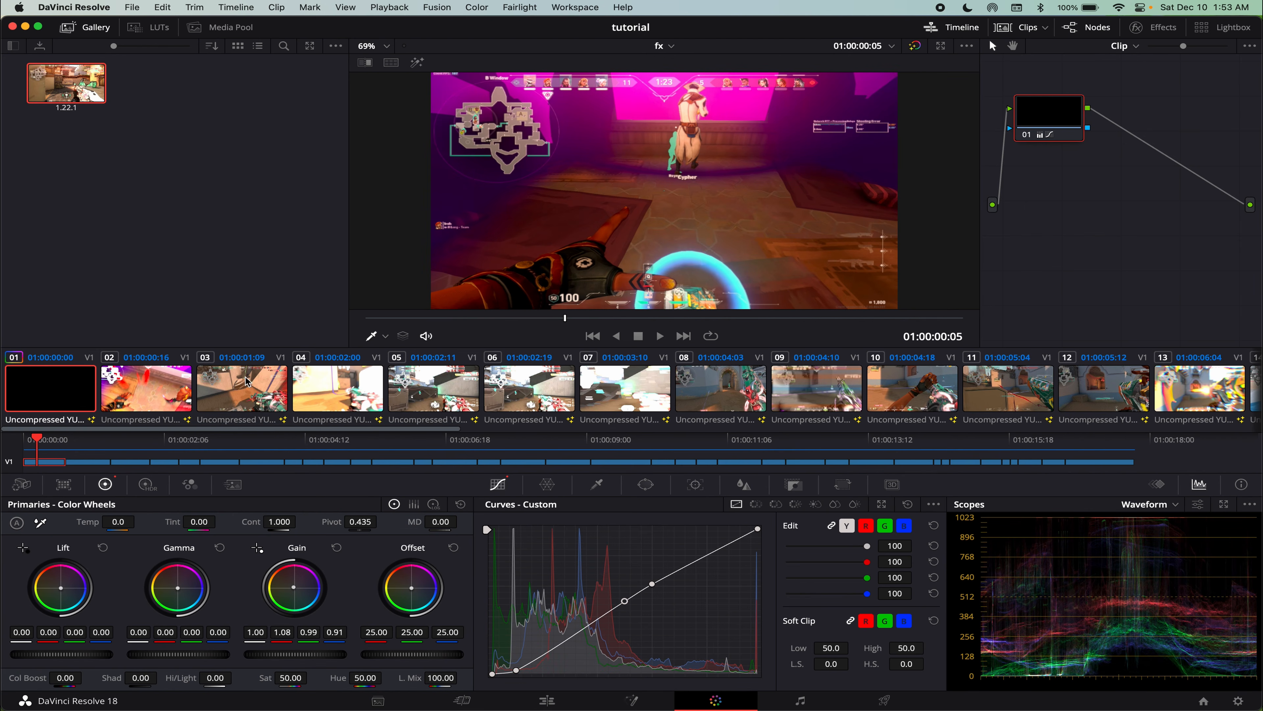
# Apply the grabbed still's grade to clip 02 of the fx timeline.
pyautogui.rightClick(162, 388)
pyautogui.click(162, 388)
pyautogui.rightClick(75, 97)
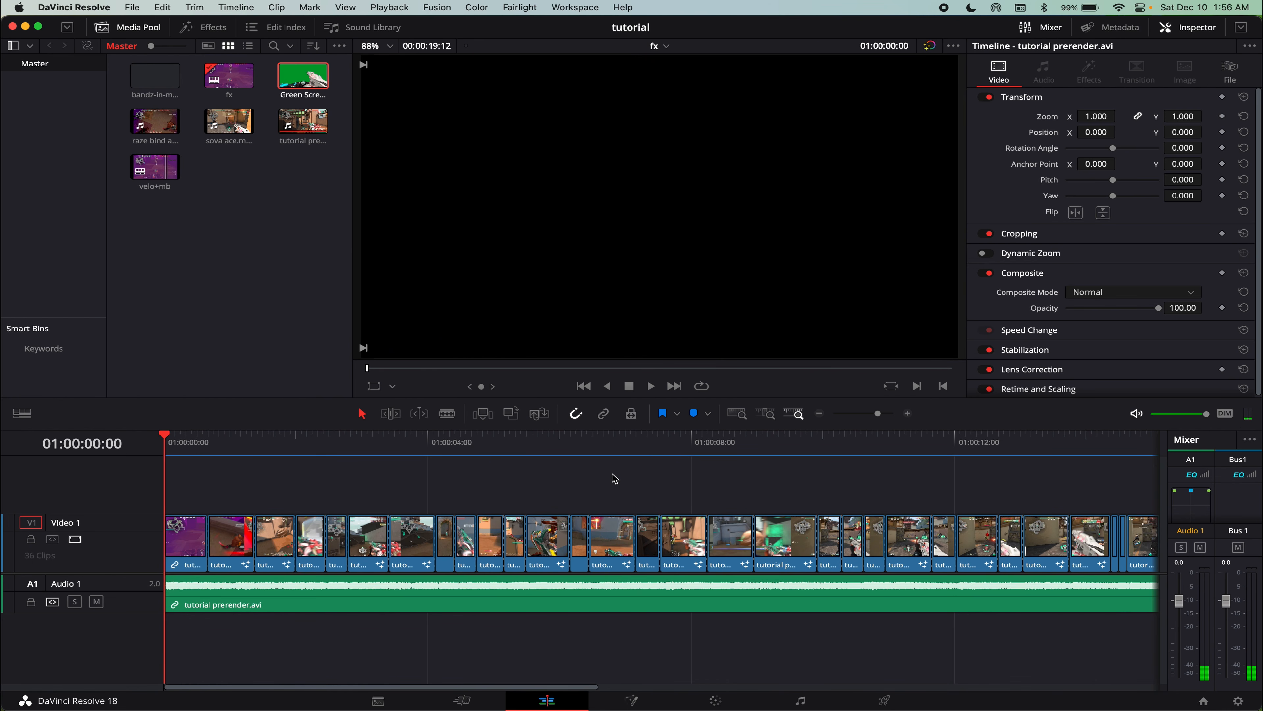
# Play the graded fx timeline from the start to review it and stop on the last clip.
pyautogui.press('space')
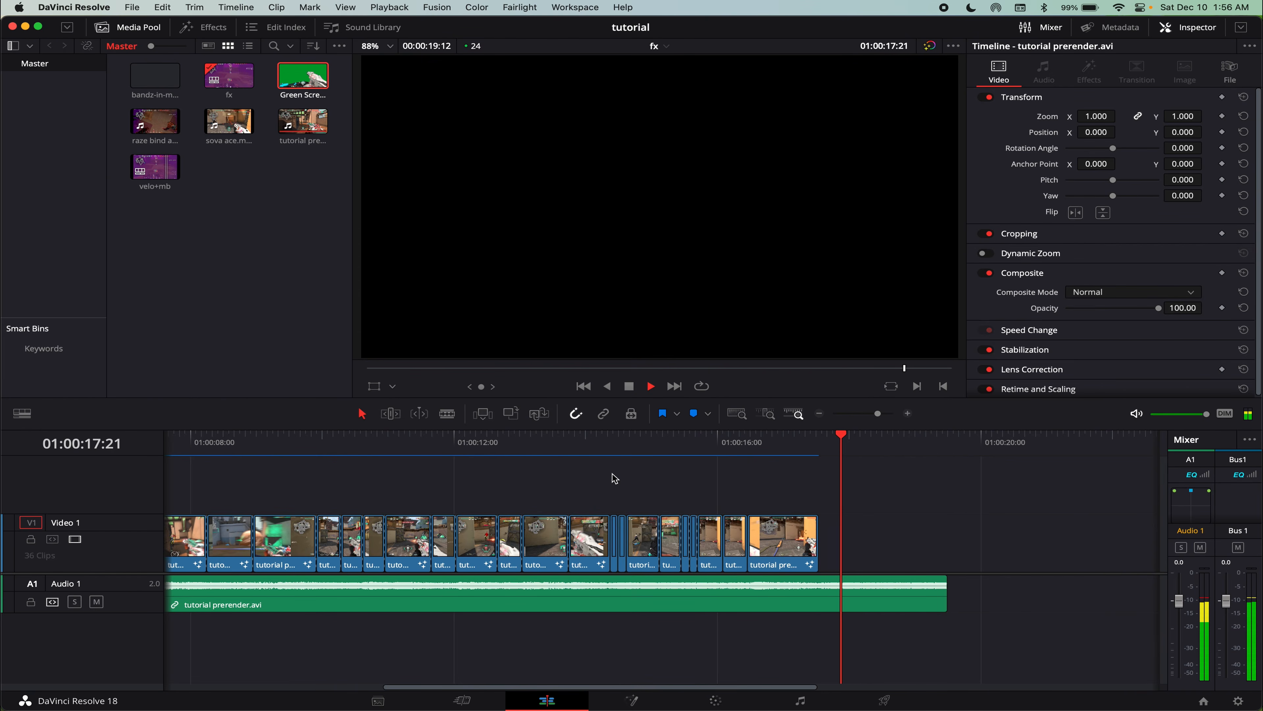
pyautogui.click(778, 457)
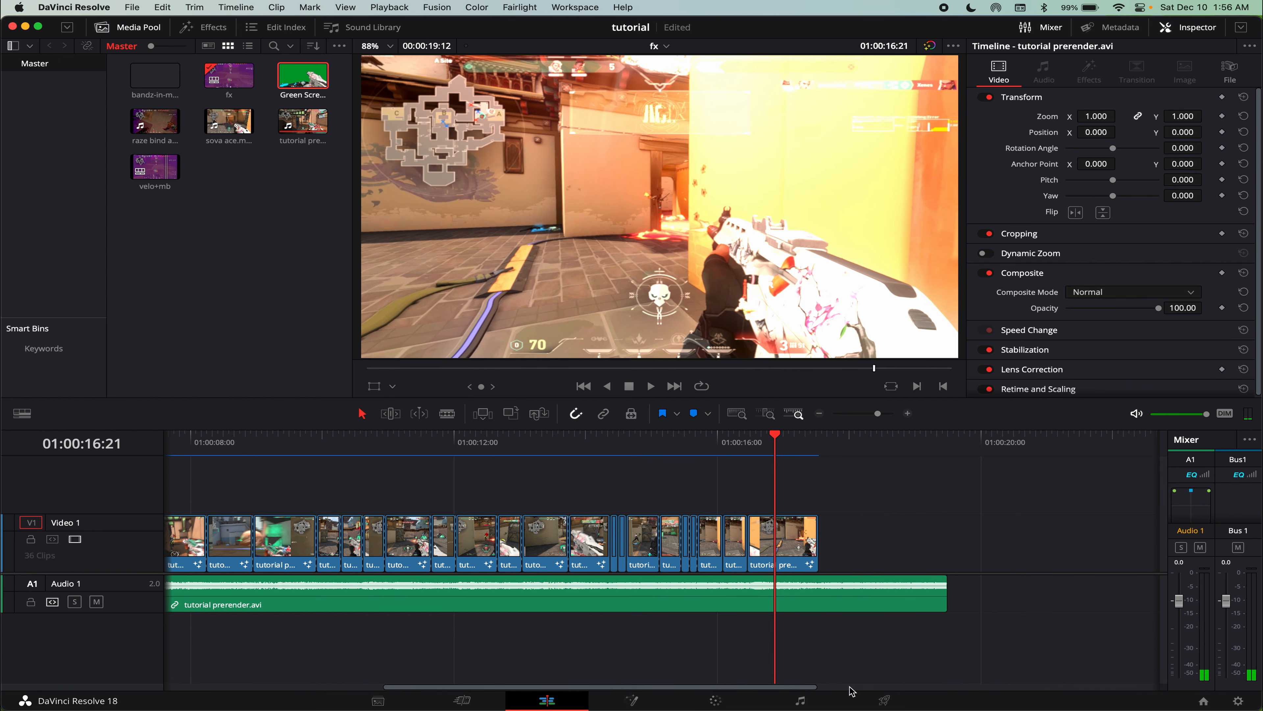
# Go to the Deliver page and remove both completed velo+mb jobs from the render queue.
pyautogui.click(884, 700)
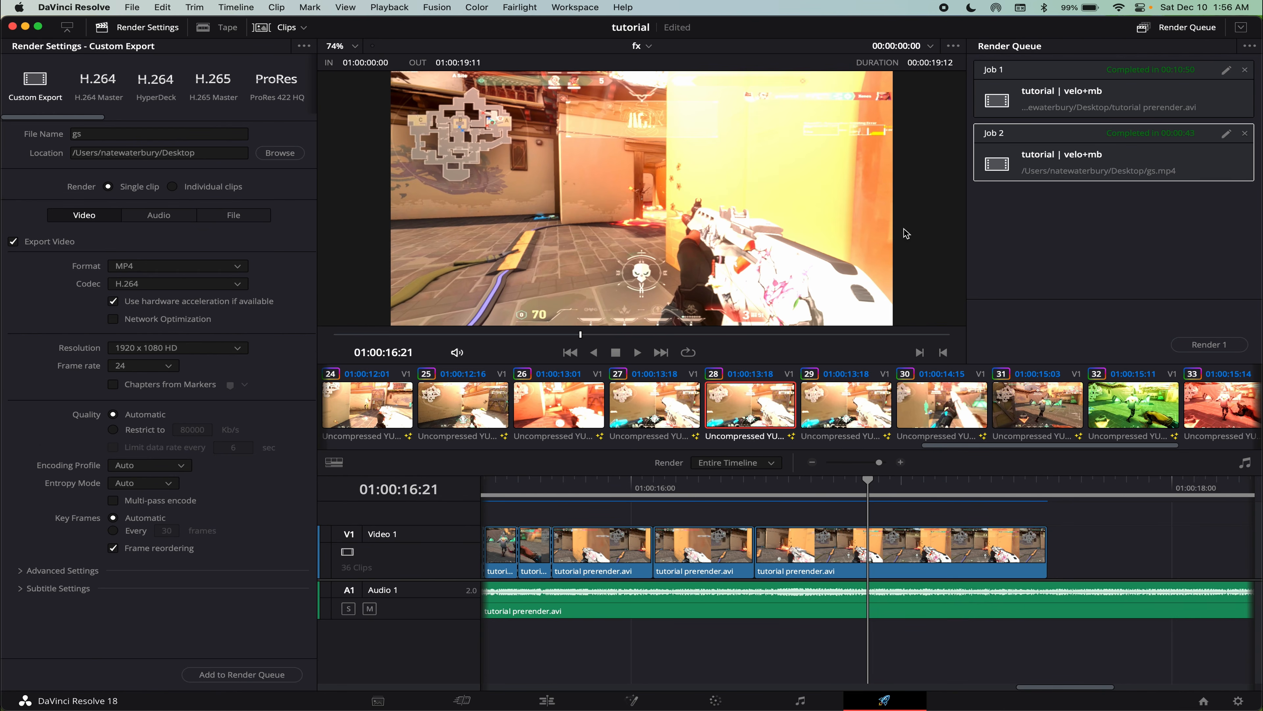
pyautogui.click(1245, 69)
pyautogui.click(1245, 69)
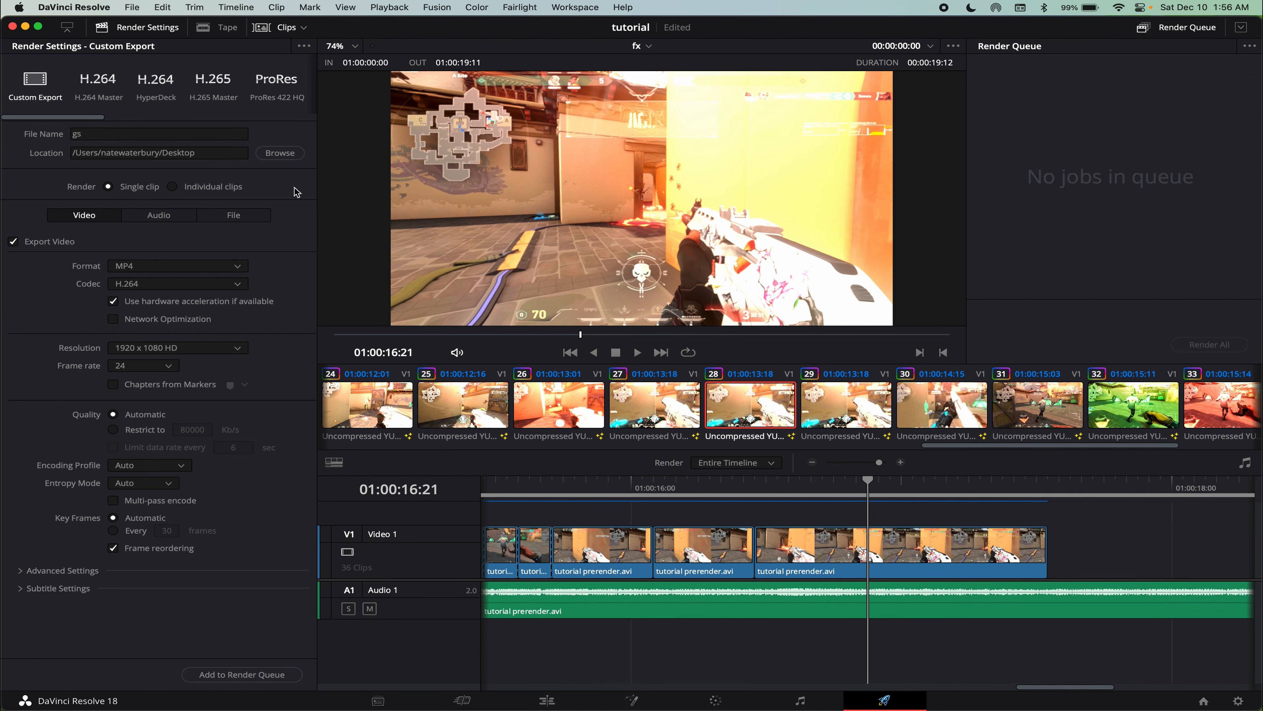
# Name the export "tutorial prerender 2" and set its format to AVI with the Uncompressed codec.
pyautogui.click(103, 135)
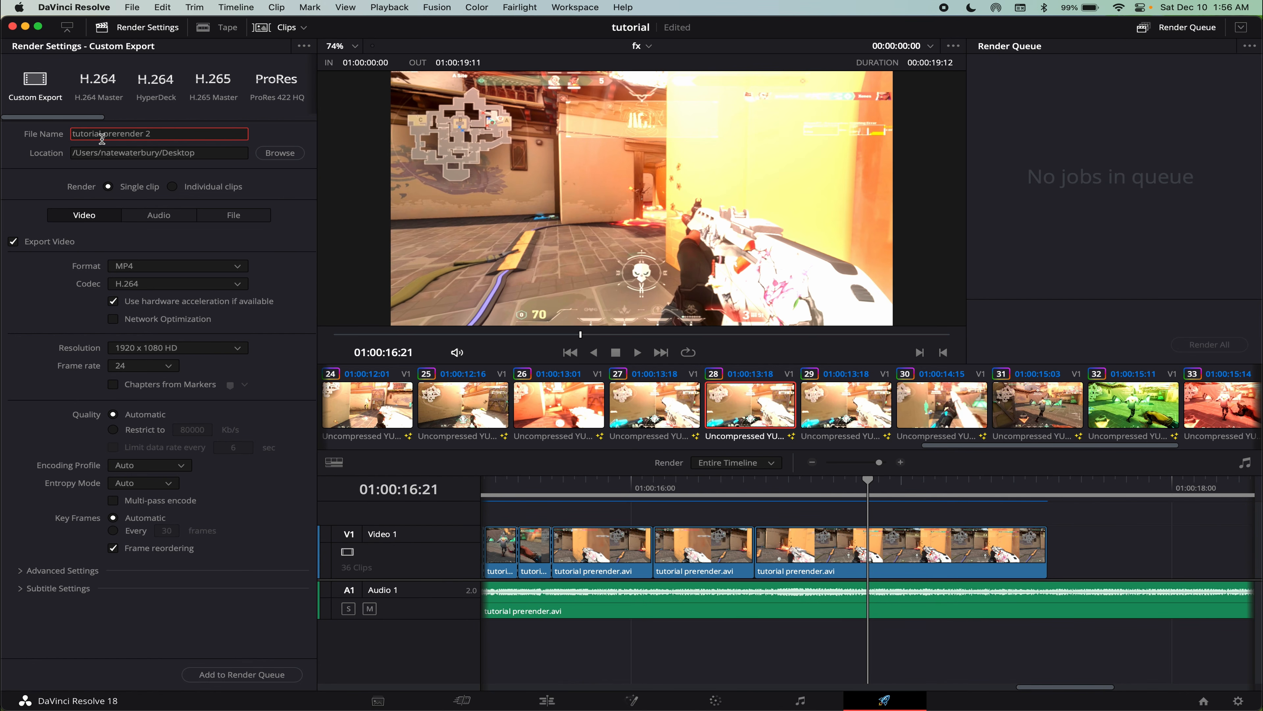
pyautogui.click(88, 239)
pyautogui.click(122, 263)
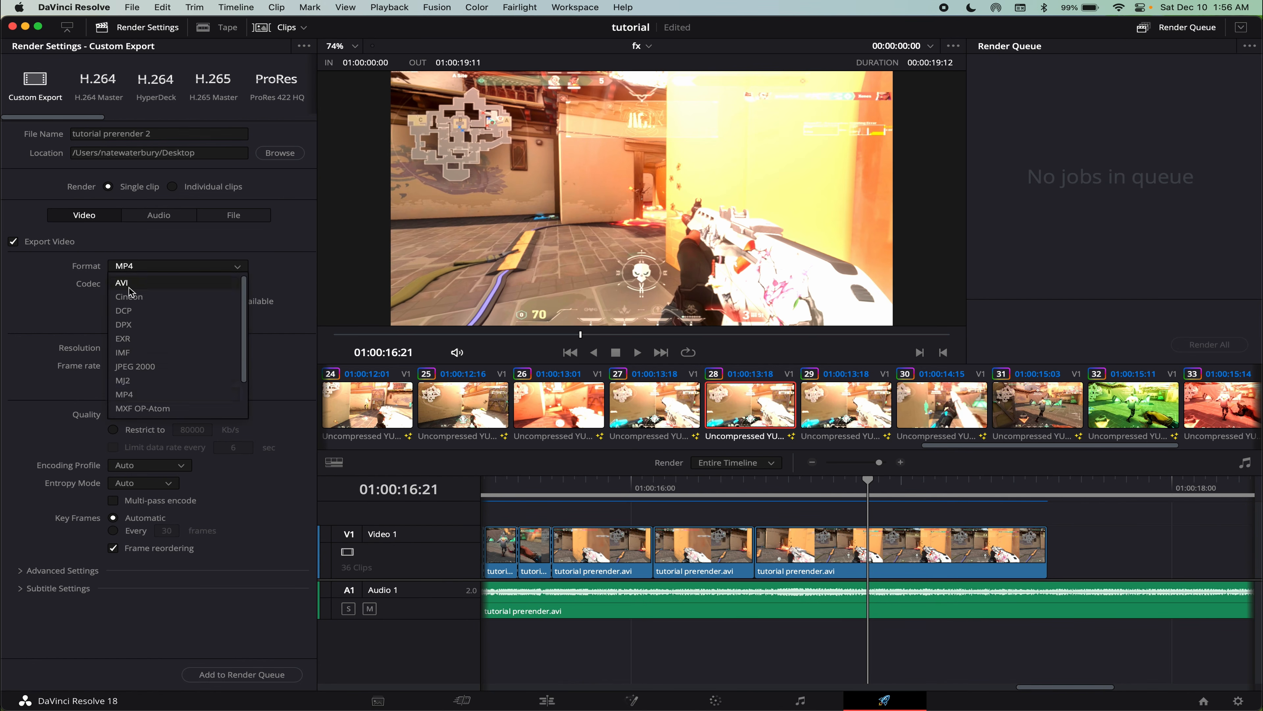
pyautogui.click(127, 284)
pyautogui.click(134, 285)
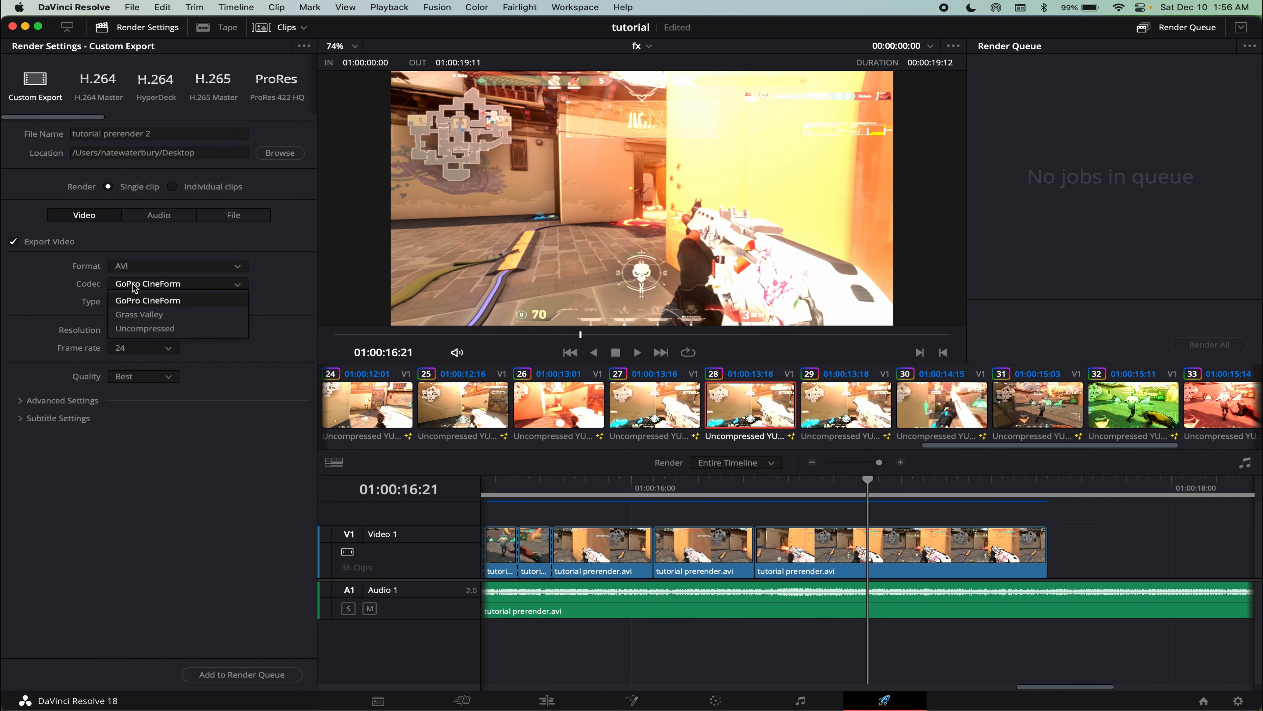
pyautogui.click(134, 328)
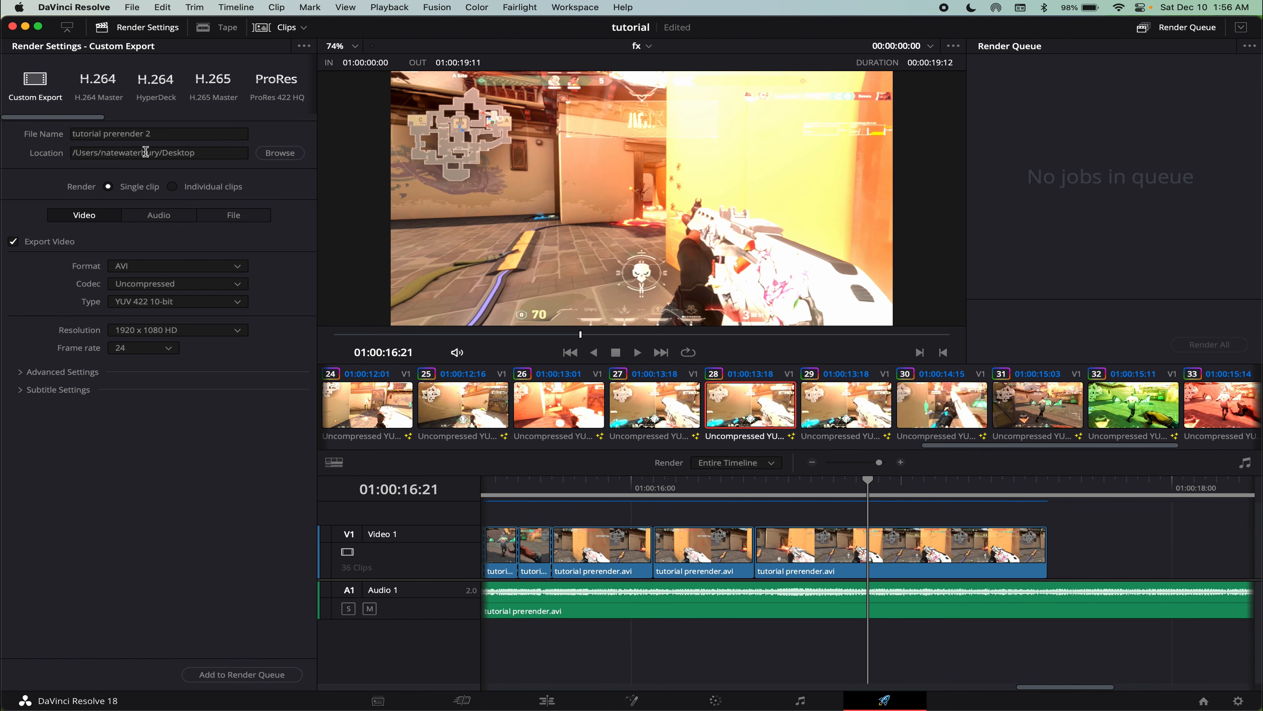
# Add the fx timeline export to the render queue and render it.
pyautogui.click(147, 219)
pyautogui.click(87, 224)
pyautogui.click(237, 678)
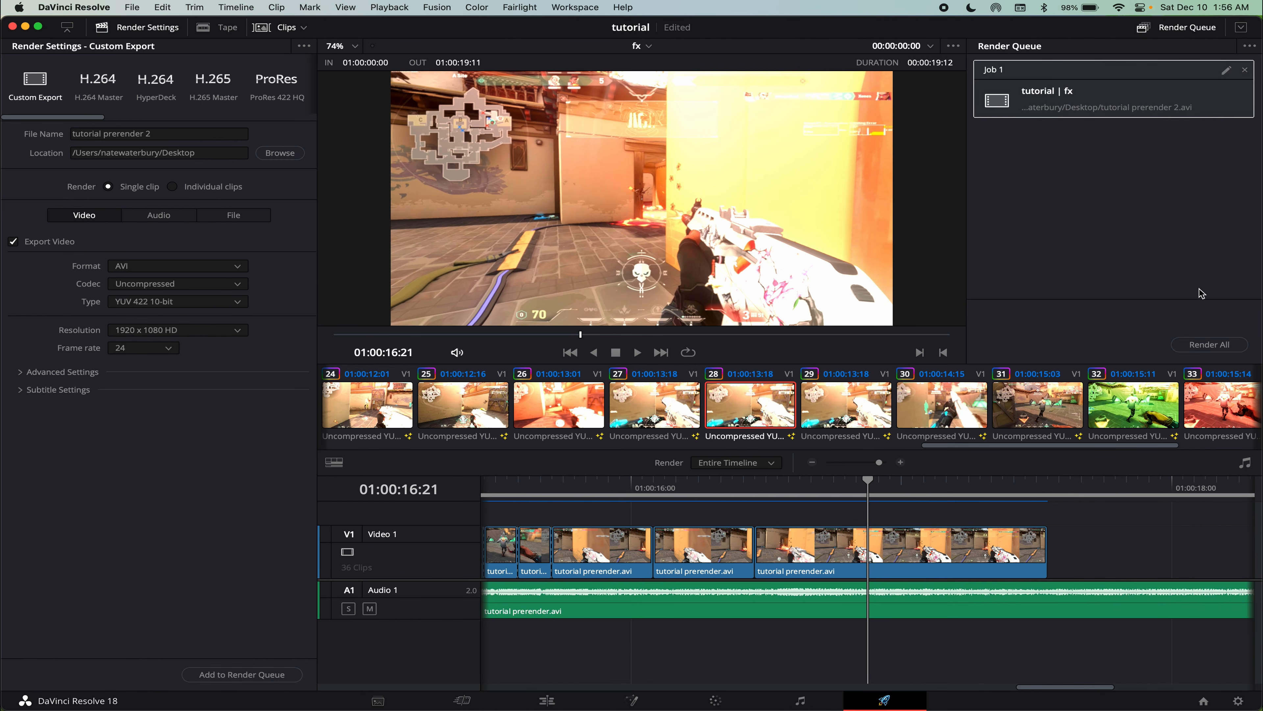
pyautogui.click(1200, 345)
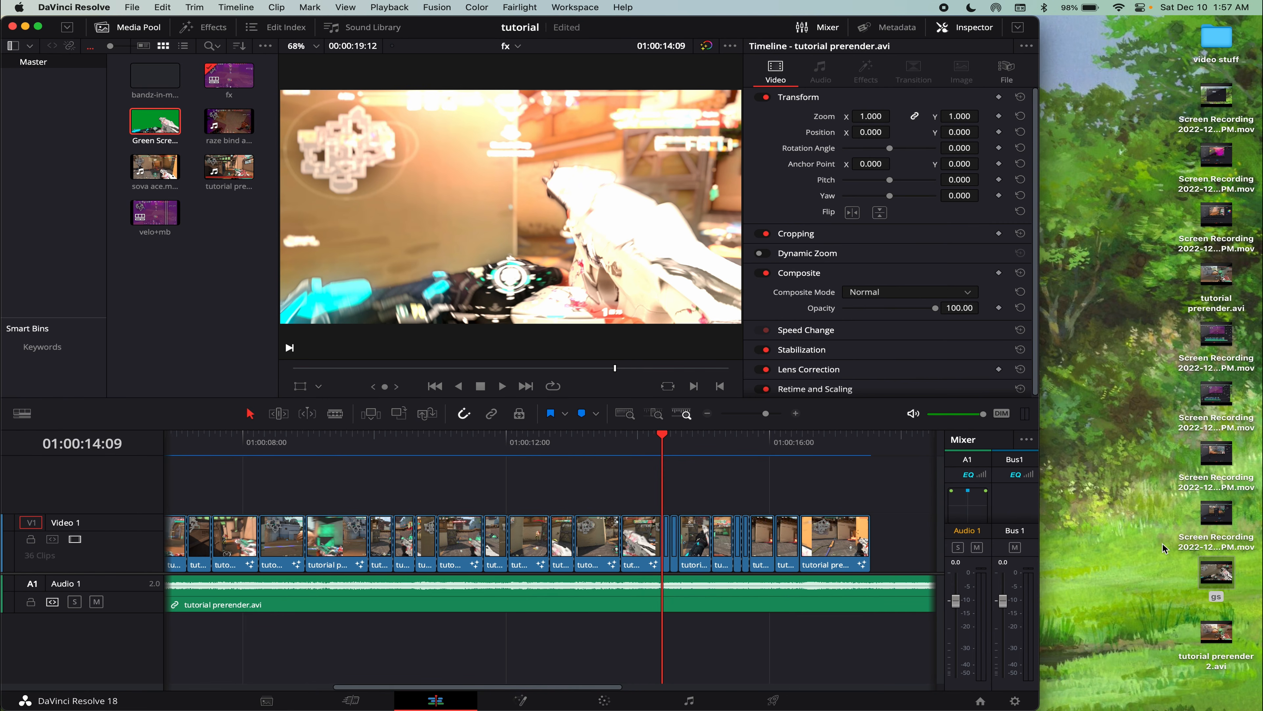
# Import "tutorial prerender 2.avi" from the desktop into the media pool and widen the program window to fill the screen.
pyautogui.moveTo(1232, 641); pyautogui.dragTo(197, 263)
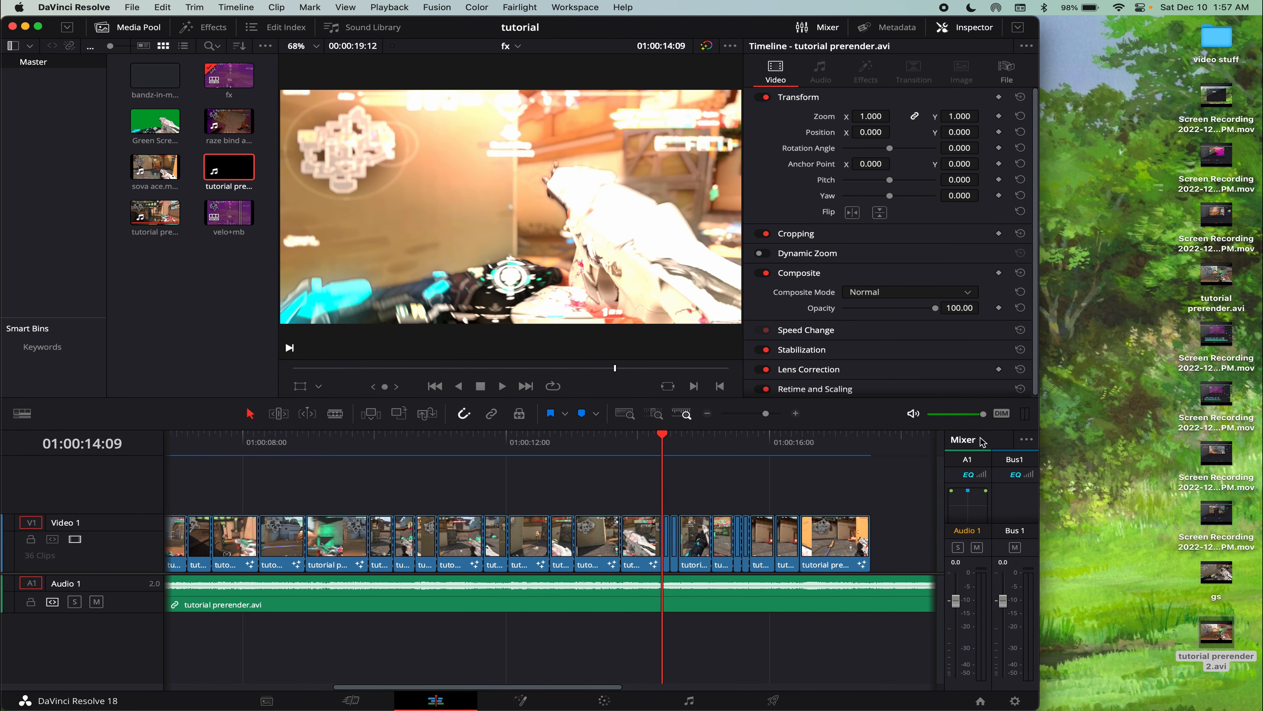
pyautogui.moveTo(1041, 438); pyautogui.dragTo(1259, 432)
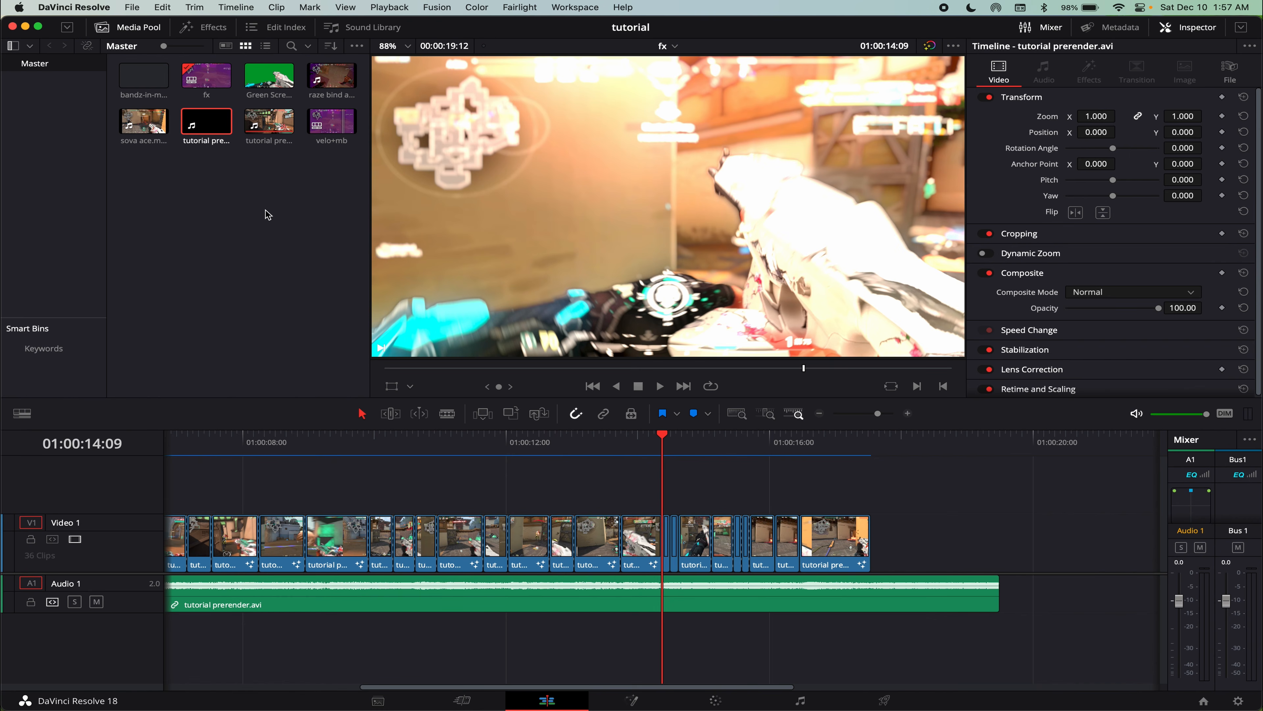
# Create a new empty timeline named "final" in the Master bin.
pyautogui.click(249, 210)
pyautogui.rightClick(205, 180)
pyautogui.moveTo(226, 189)
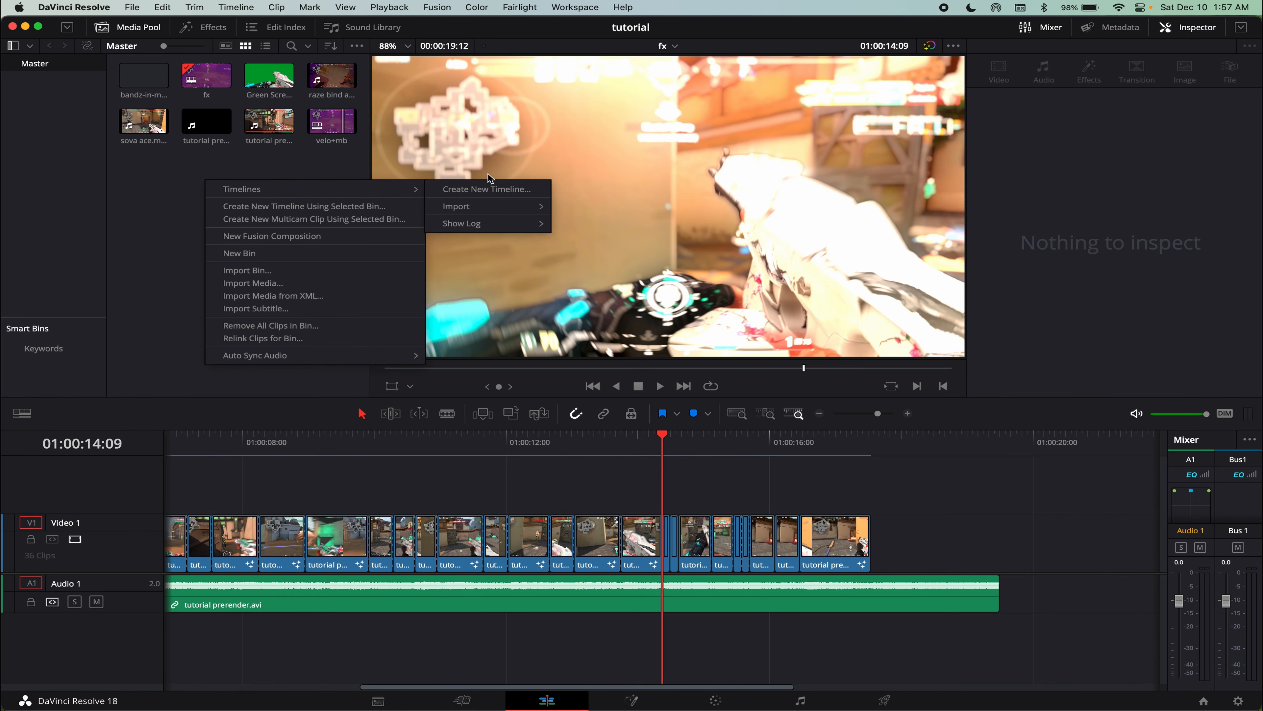
pyautogui.click(452, 192)
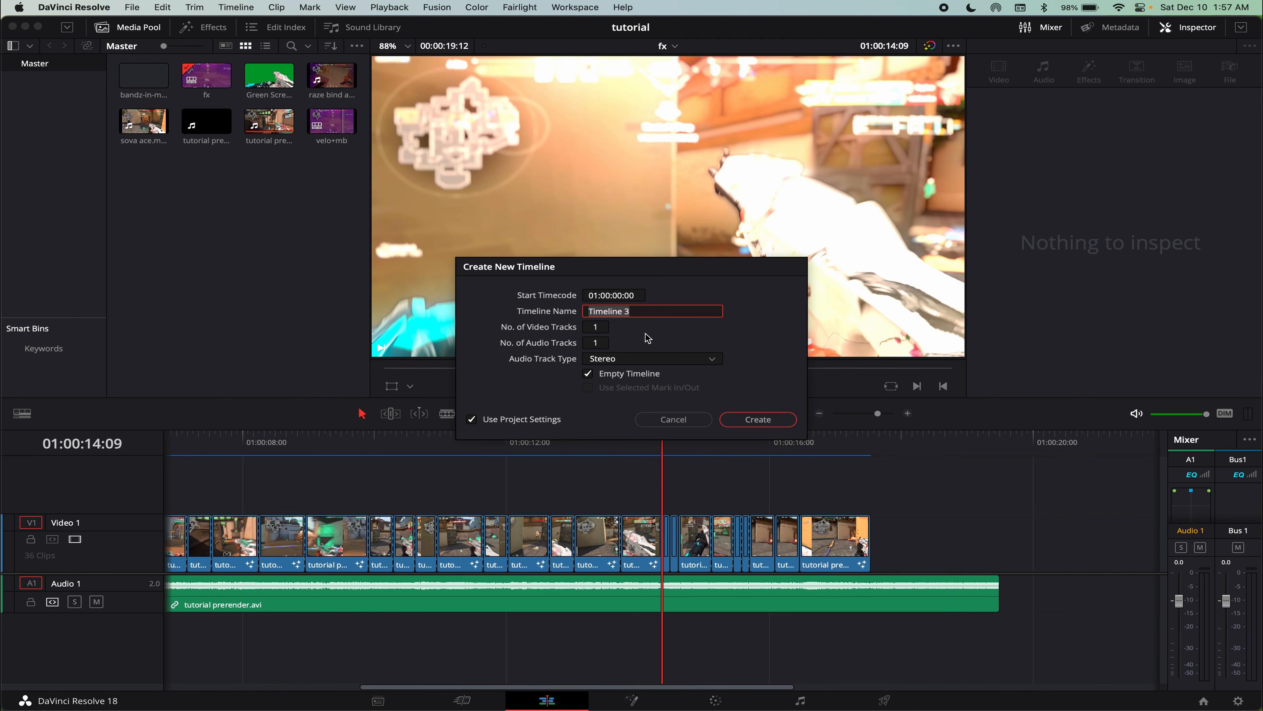
pyautogui.write('final')
pyautogui.press('Return')
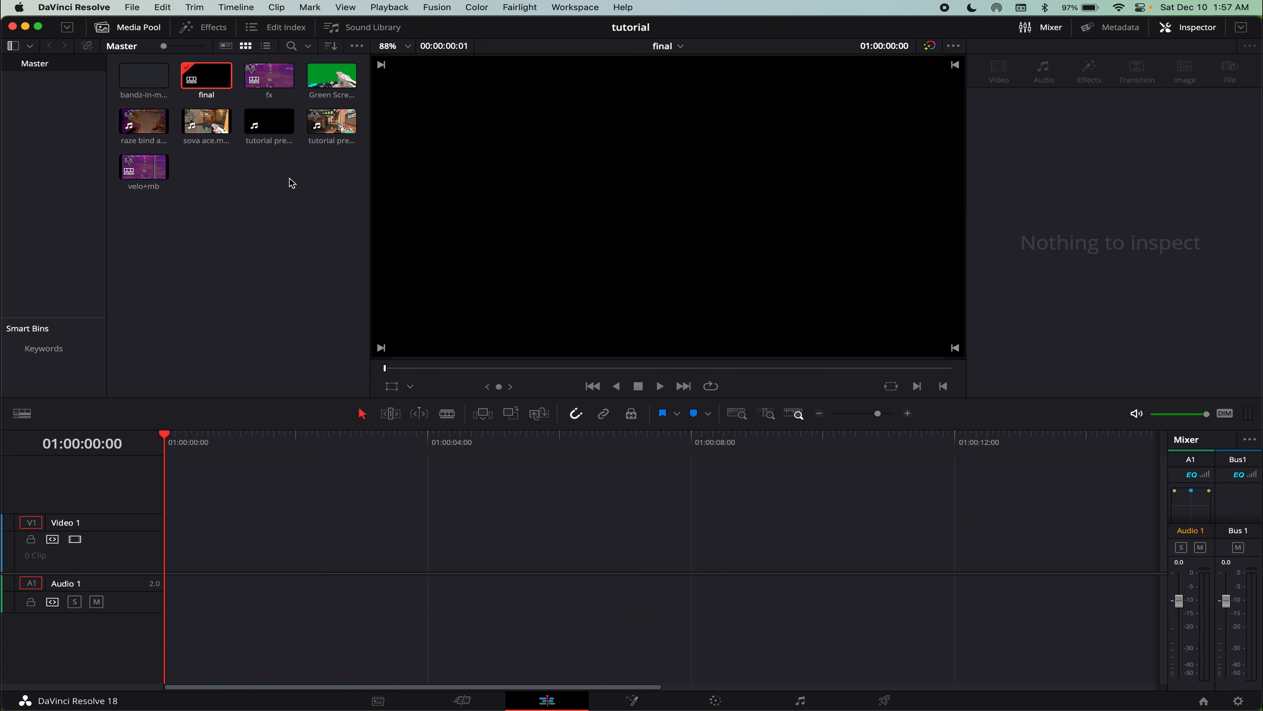
# Exempt the "final" timeline from the project settings and choose the 3840 x 2160 Ultra HD resolution for it.
pyautogui.rightClick(208, 71)
pyautogui.moveTo(234, 79)
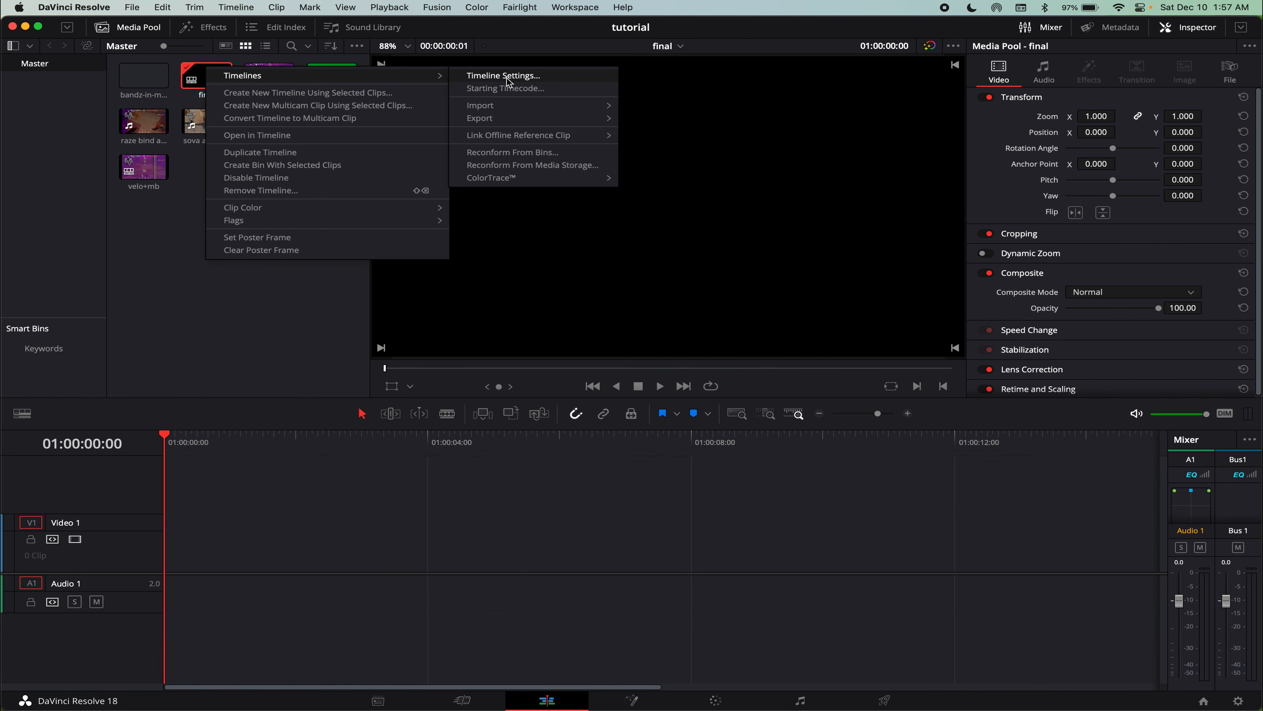
pyautogui.click(489, 80)
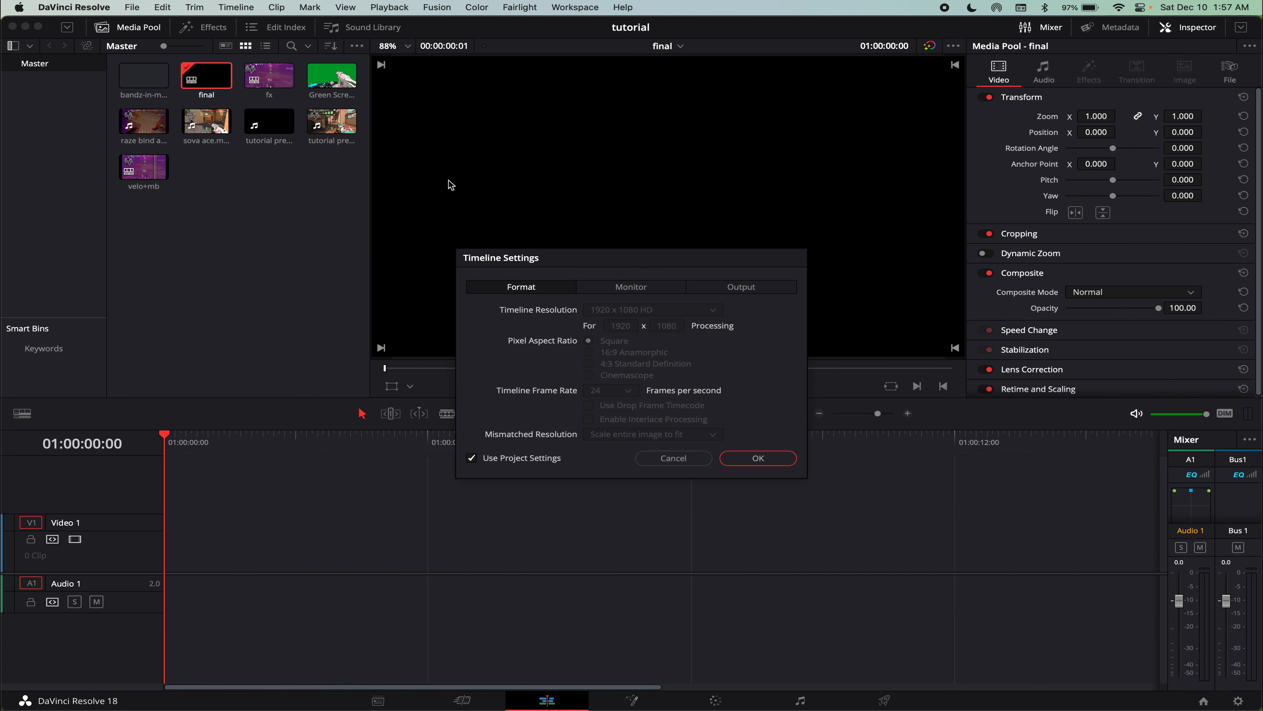
pyautogui.click(473, 457)
pyautogui.click(622, 311)
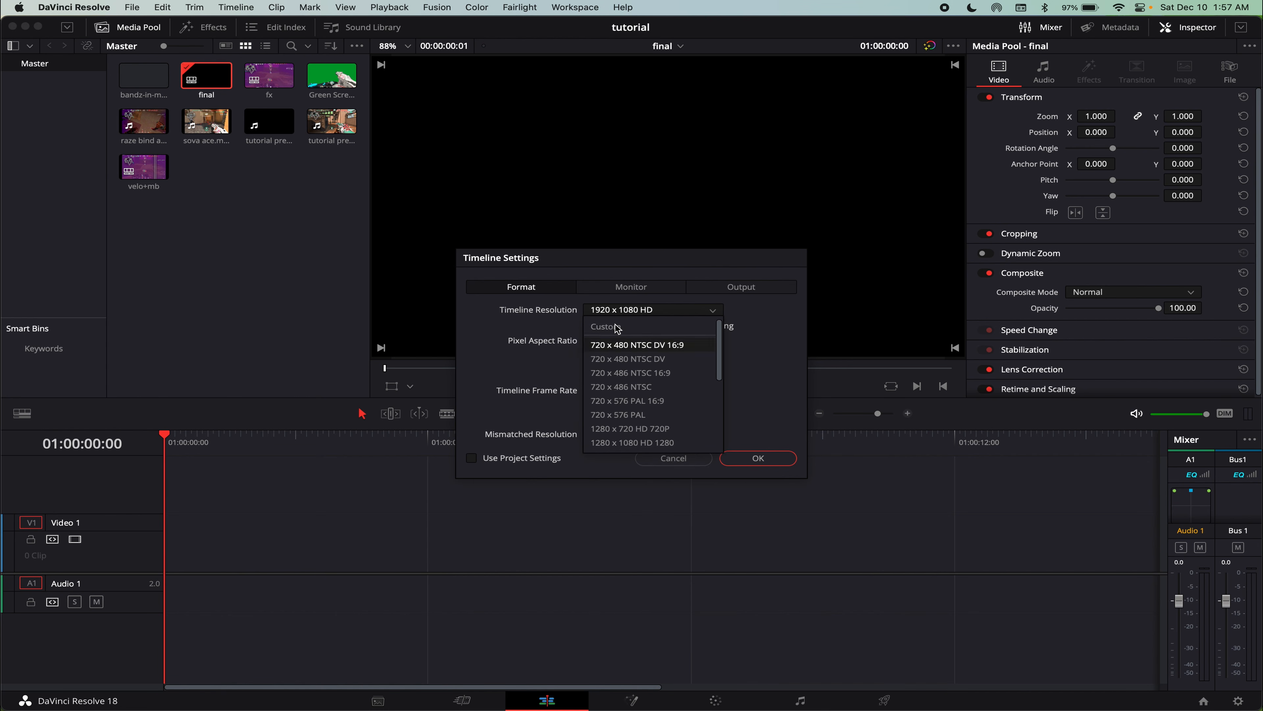
pyautogui.click(626, 438)
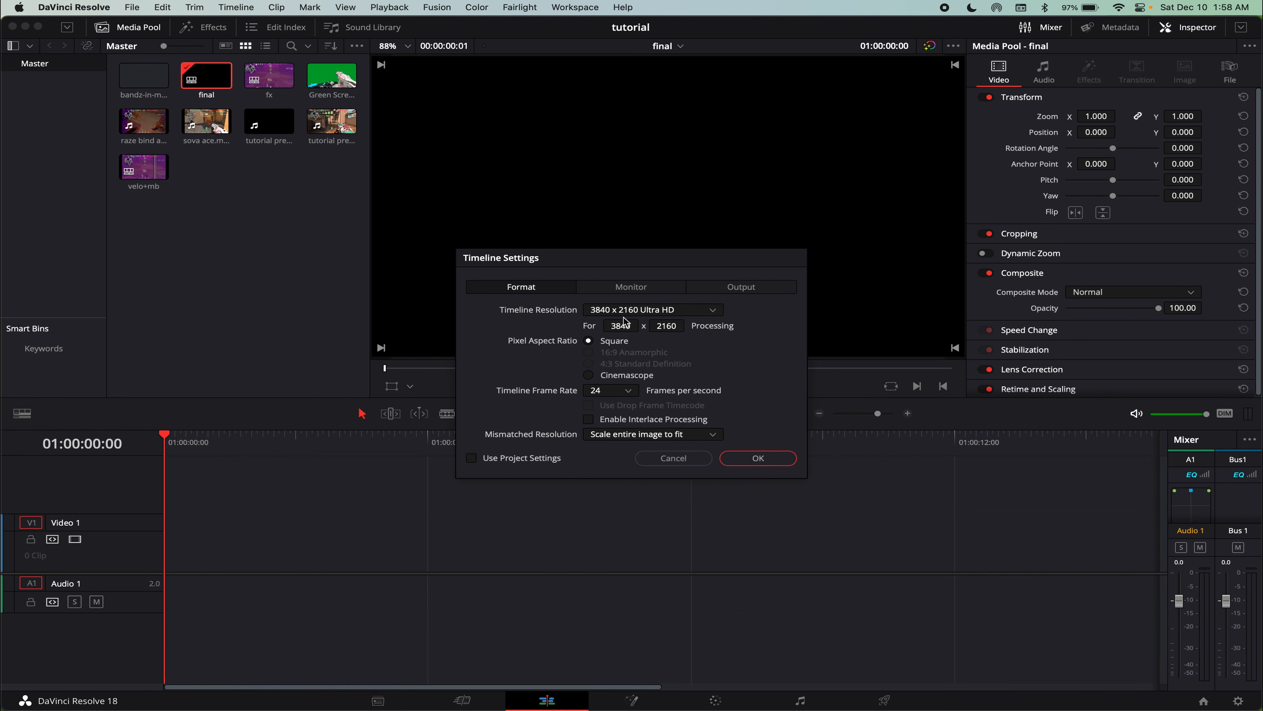
pyautogui.click(675, 329)
pyautogui.write('16')
pyautogui.click(698, 346)
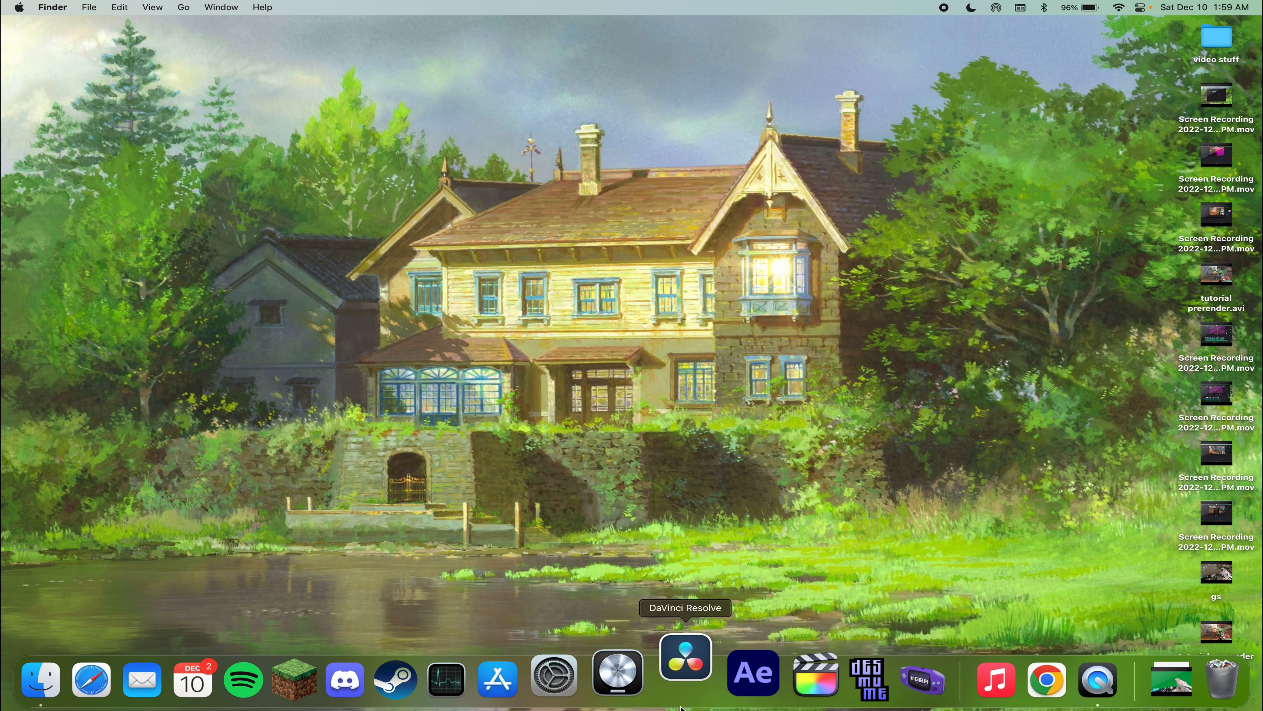
# Reopen DaVinci Resolve and set the "final" timeline's resolution to 3840 x 1606, starting from the 3840 x 2160 Ultra HD preset.
pyautogui.click(667, 669)
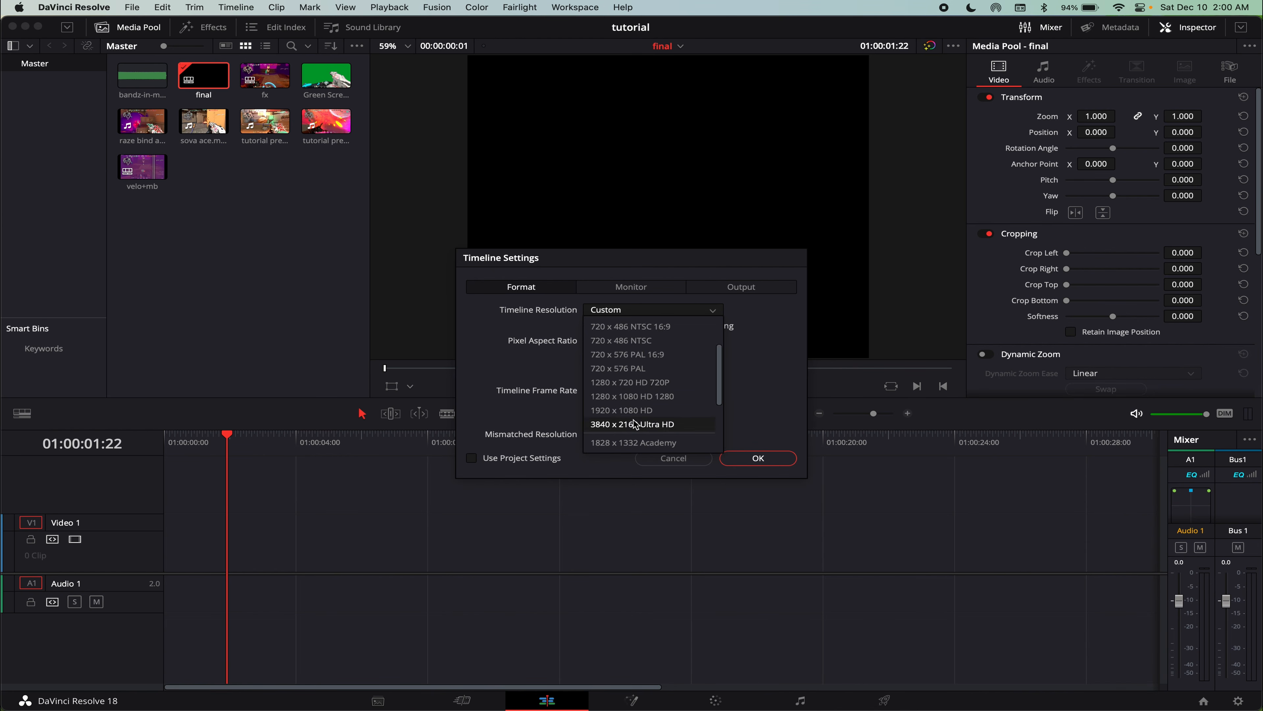
pyautogui.click(636, 423)
pyautogui.doubleClick(664, 326)
pyautogui.write('1606')
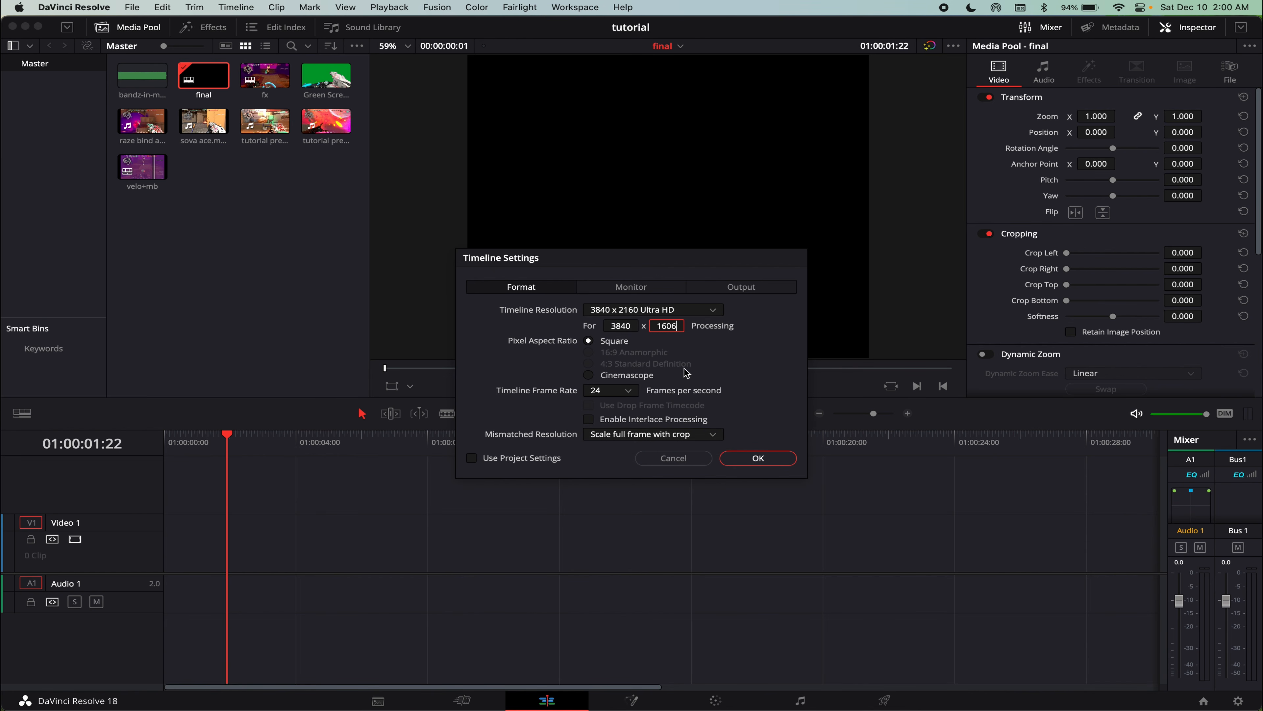
pyautogui.click(758, 458)
# Place "tutorial prerender 2.avi" at the start of the "final" timeline and check a few of its frames.
pyautogui.moveTo(264, 122); pyautogui.dragTo(166, 557)
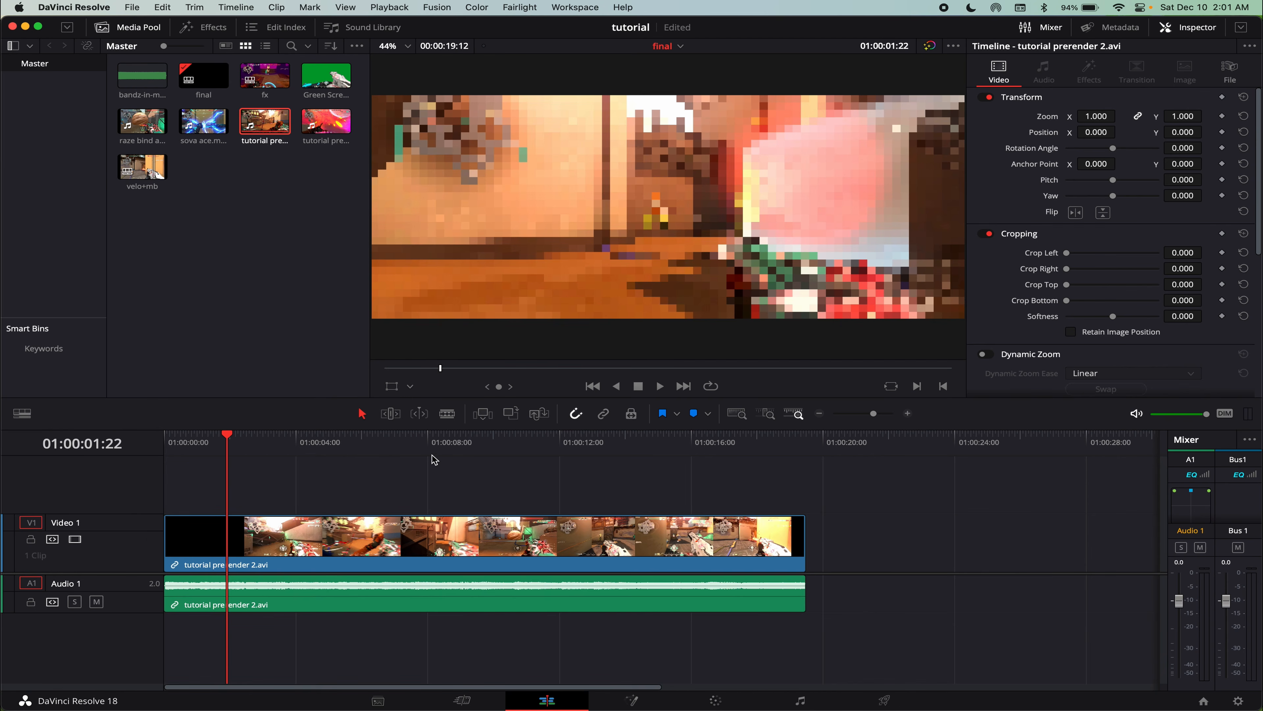
pyautogui.moveTo(388, 448); pyautogui.dragTo(427, 442)
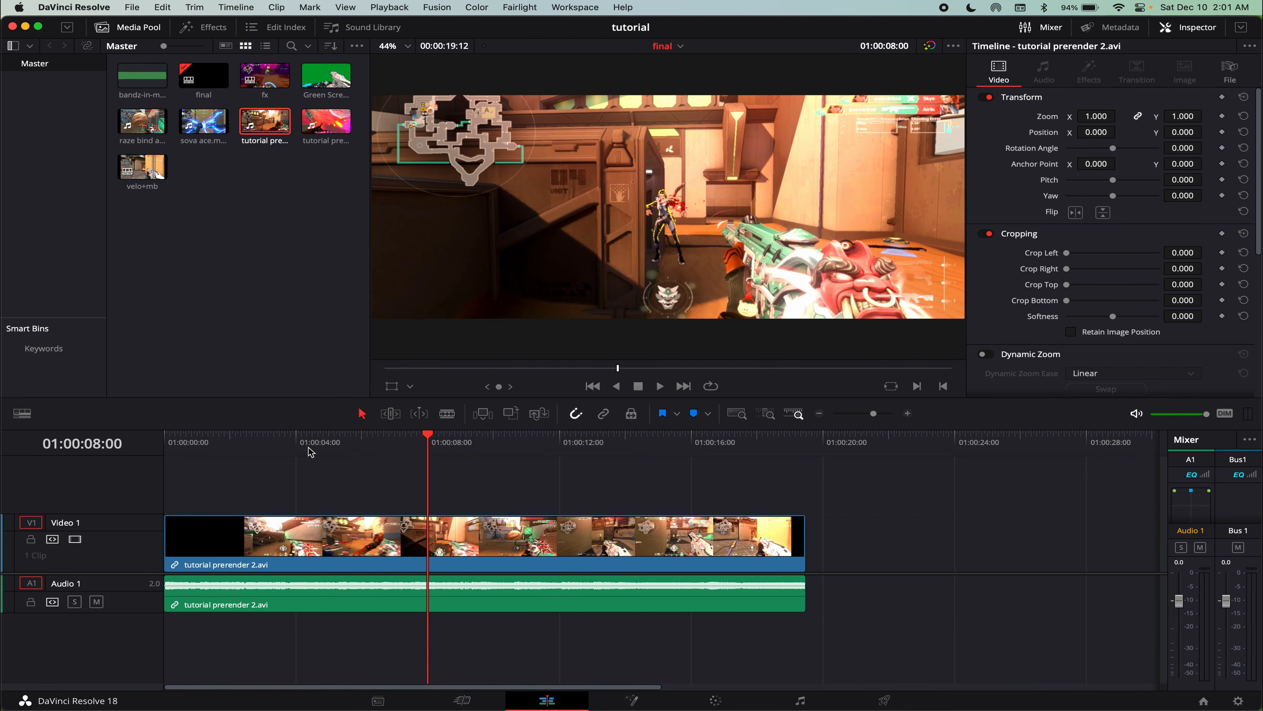
pyautogui.click(231, 445)
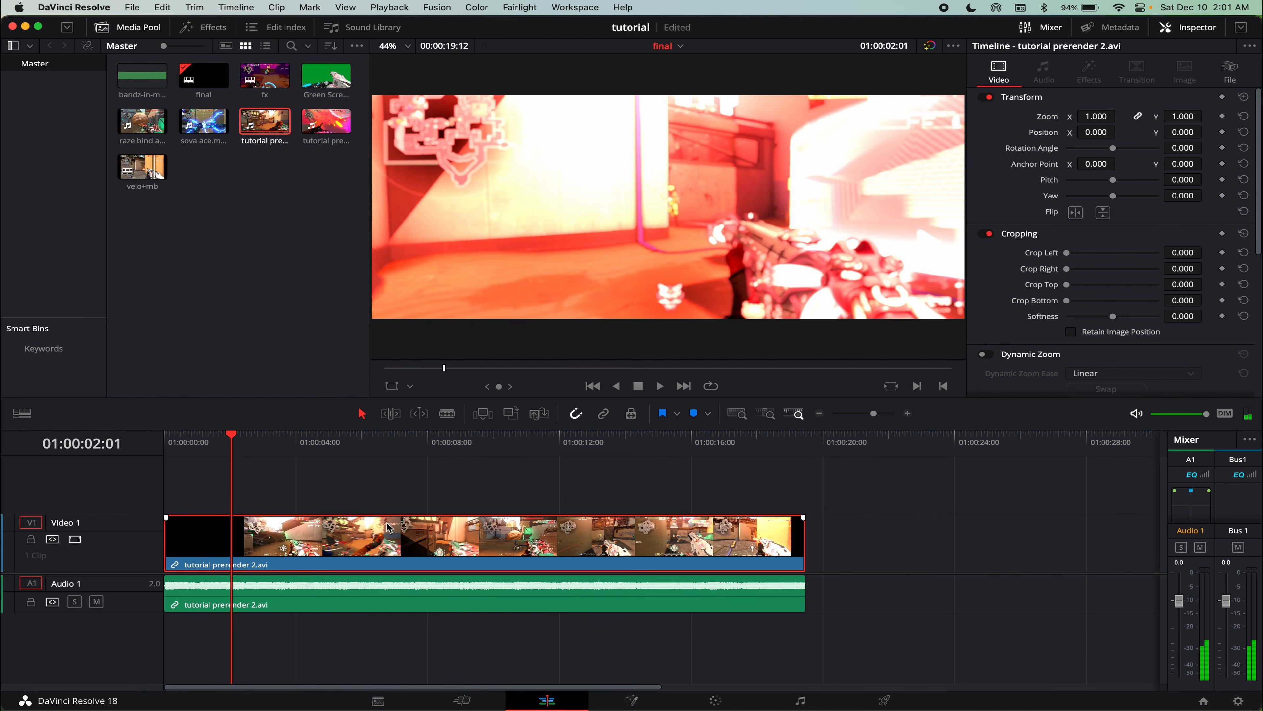
# Open the prerender clip in Fusion and add a Film Grain node directly after MediaIn1.
pyautogui.click(422, 527)
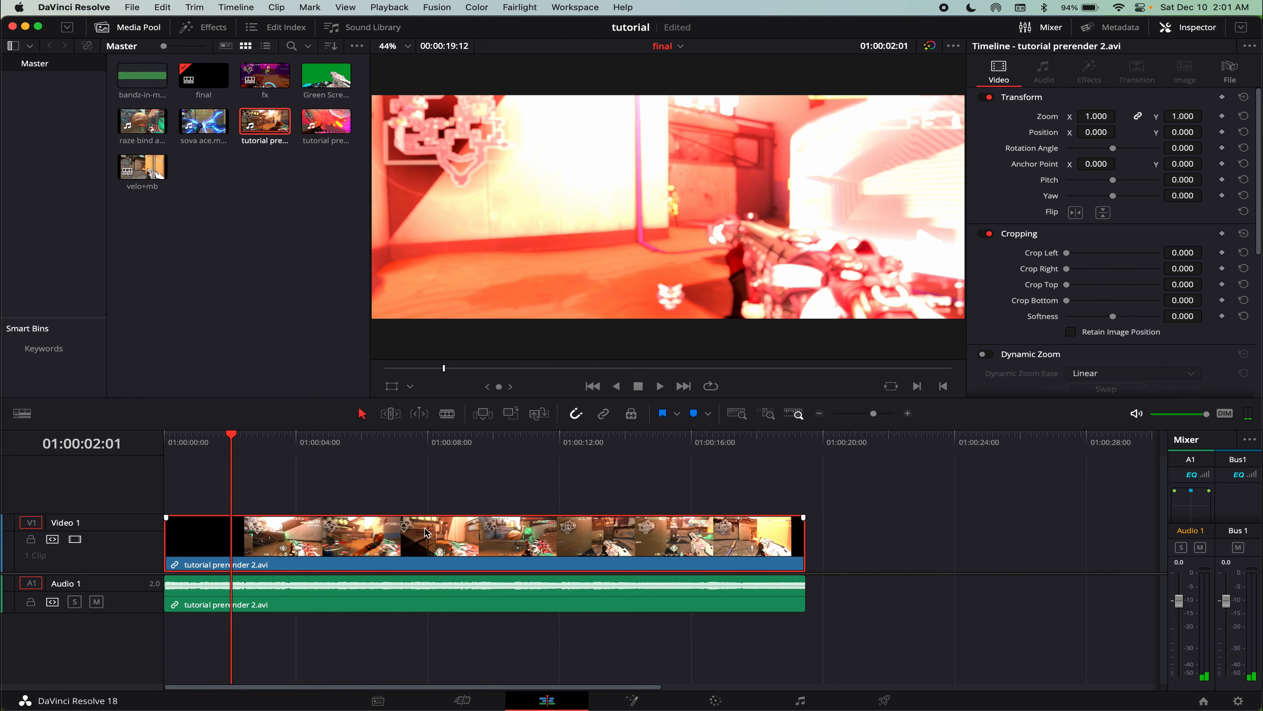
pyautogui.click(632, 699)
pyautogui.click(90, 576)
pyautogui.hotkey('shift', 'space')
pyautogui.write('grain')
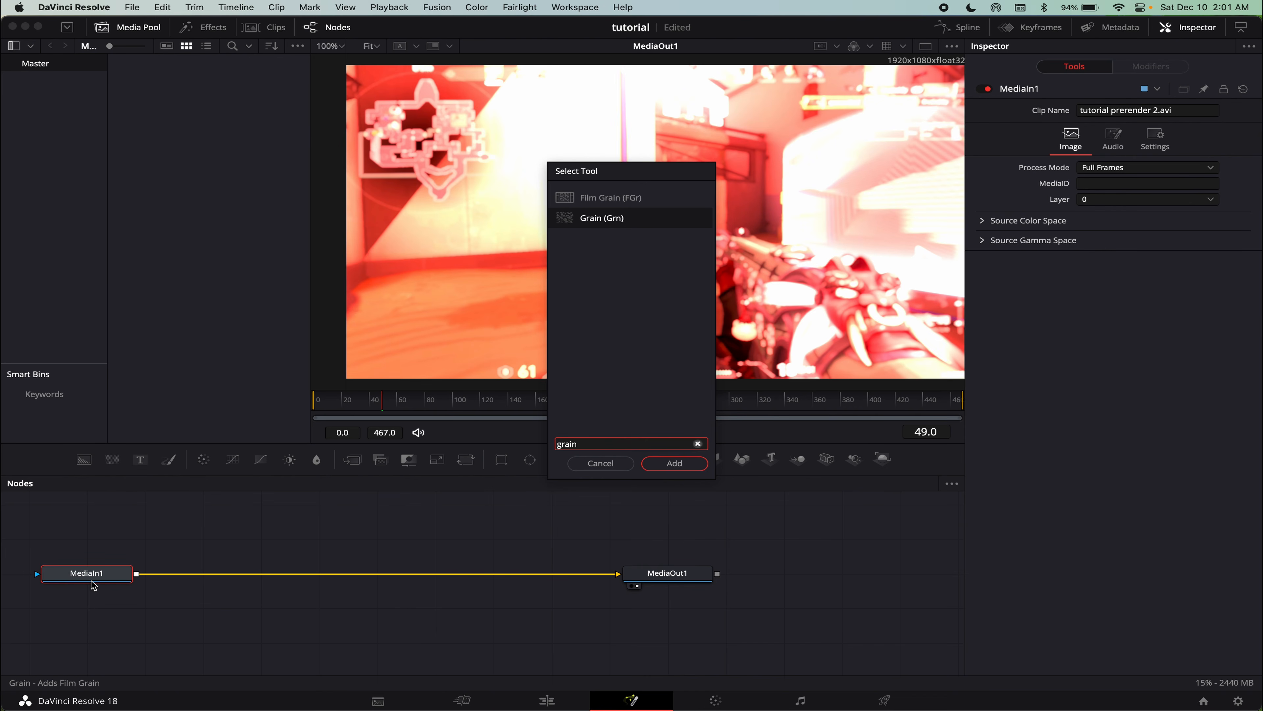
pyautogui.press('Up')
pyautogui.press('Return')
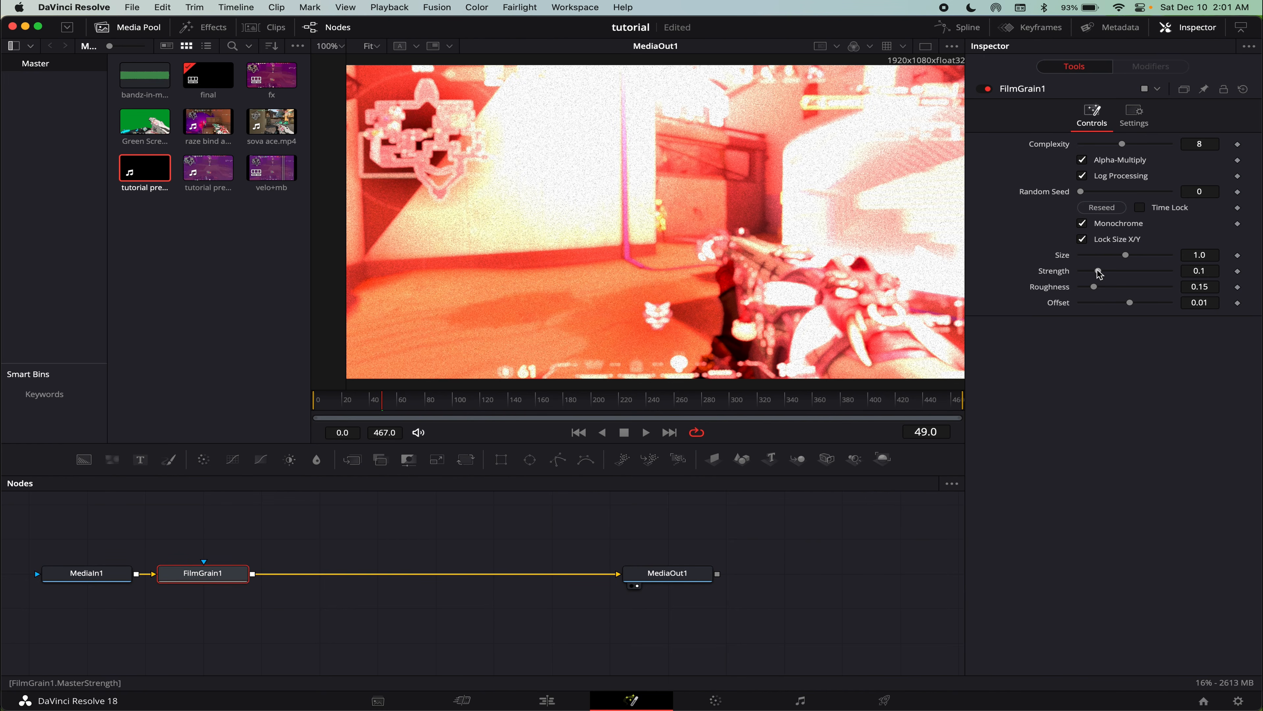
# Turn off Monochrome for the film grain, lower Master Strength to 0.0354, and preview the result.
pyautogui.click(1082, 223)
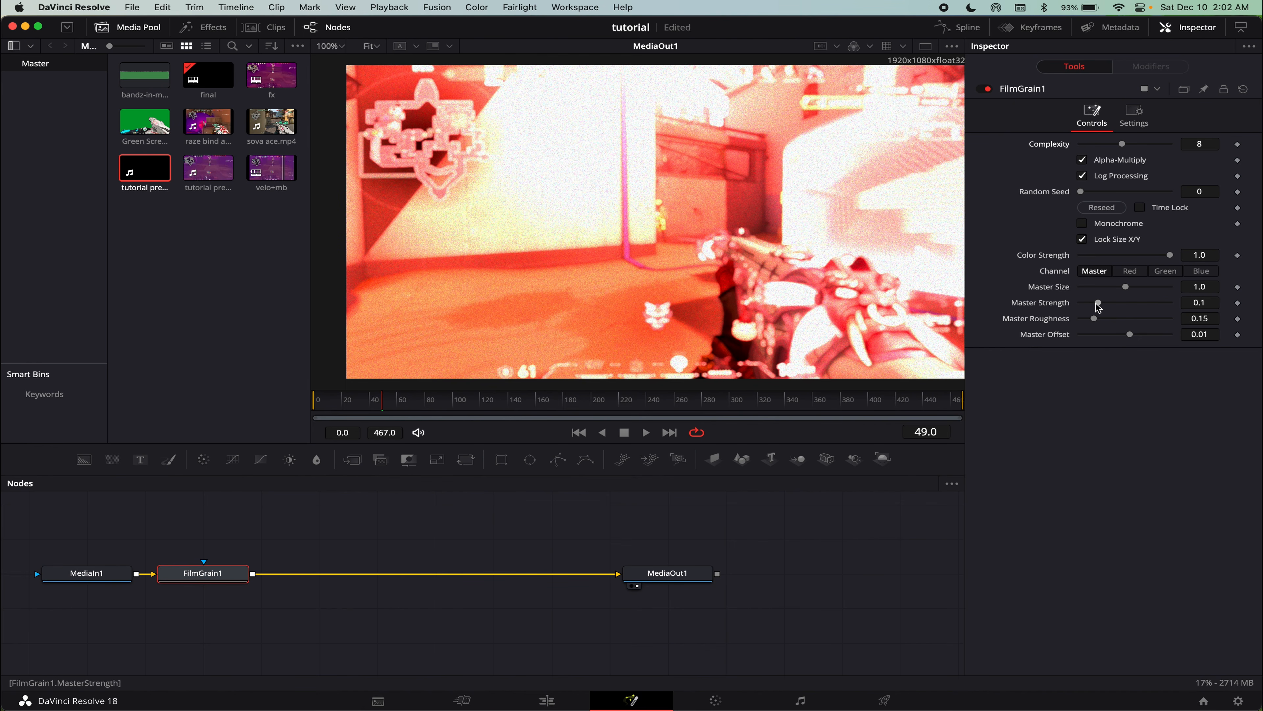
pyautogui.moveTo(1099, 307); pyautogui.dragTo(1089, 309)
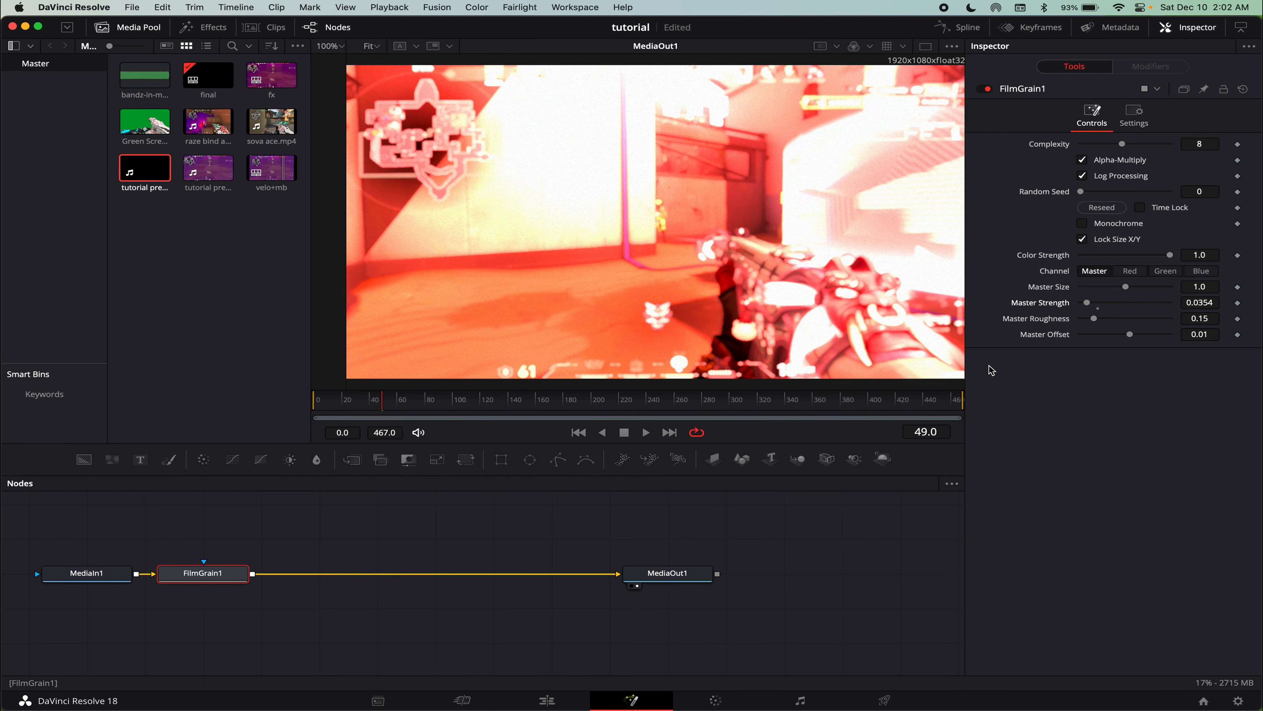
pyautogui.press('space')
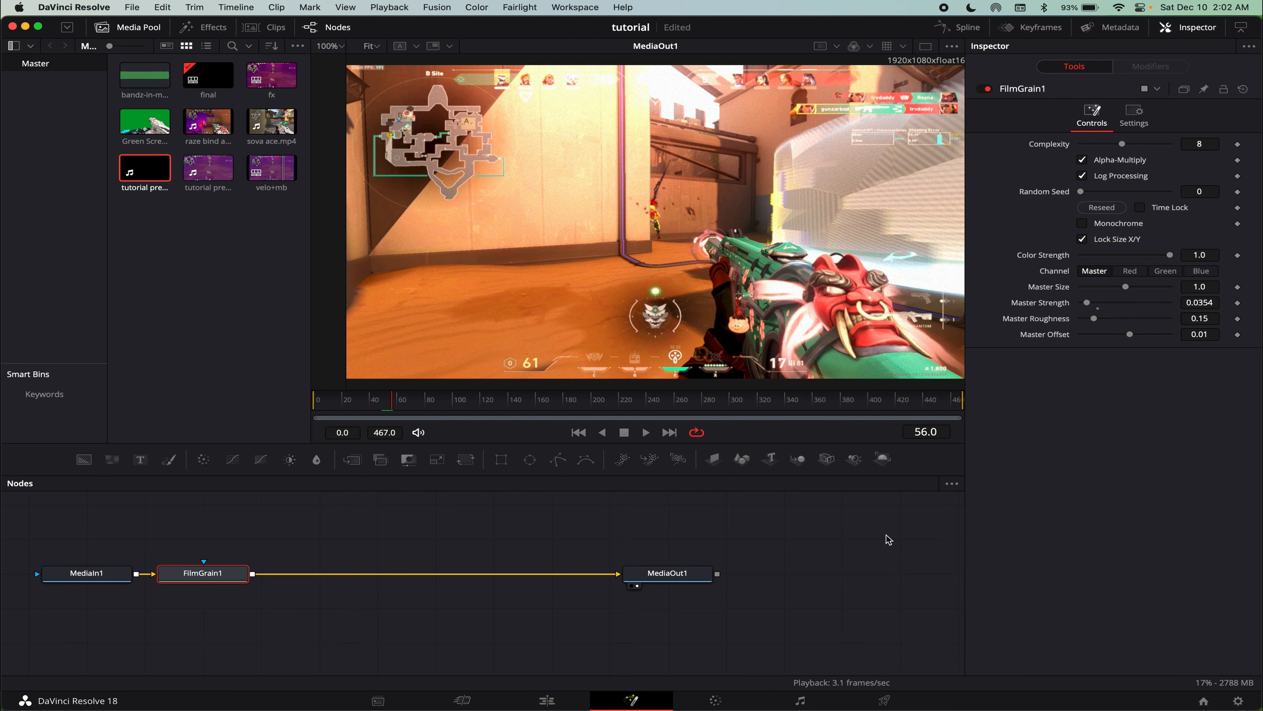
pyautogui.click(885, 539)
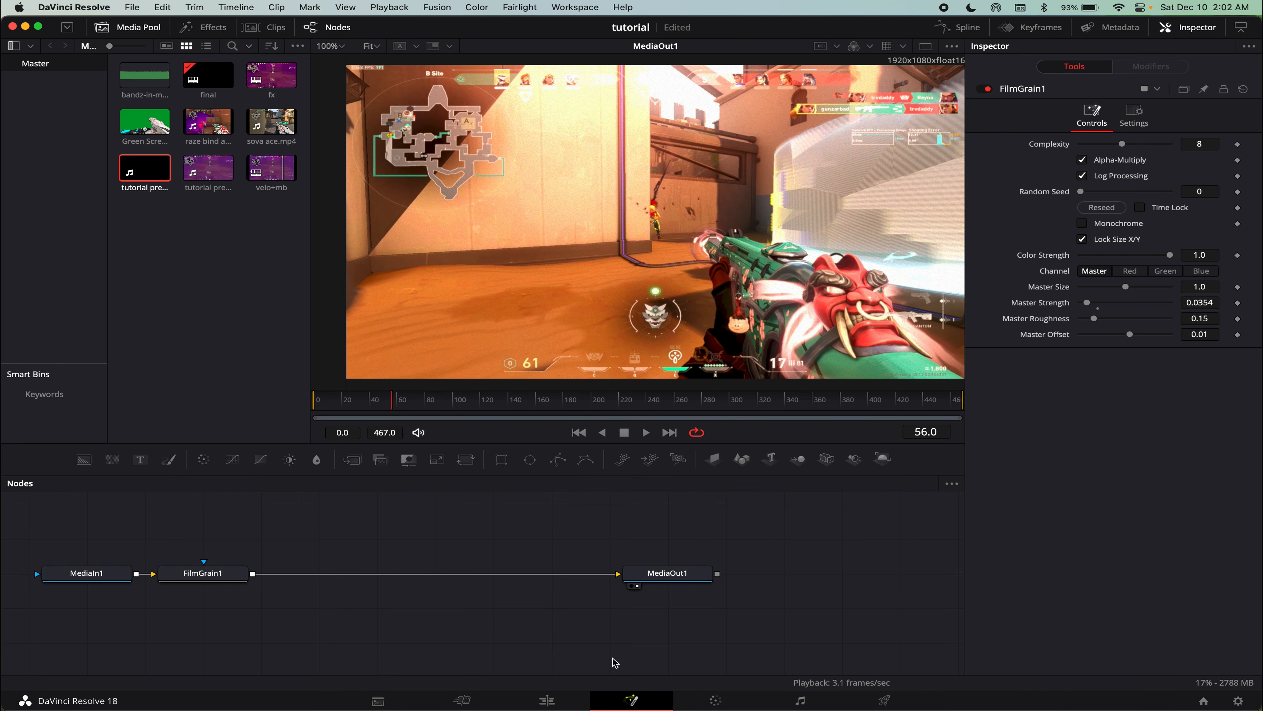
# Review the opening seconds of the grained clip on the edit page.
pyautogui.click(551, 699)
pyautogui.click(267, 441)
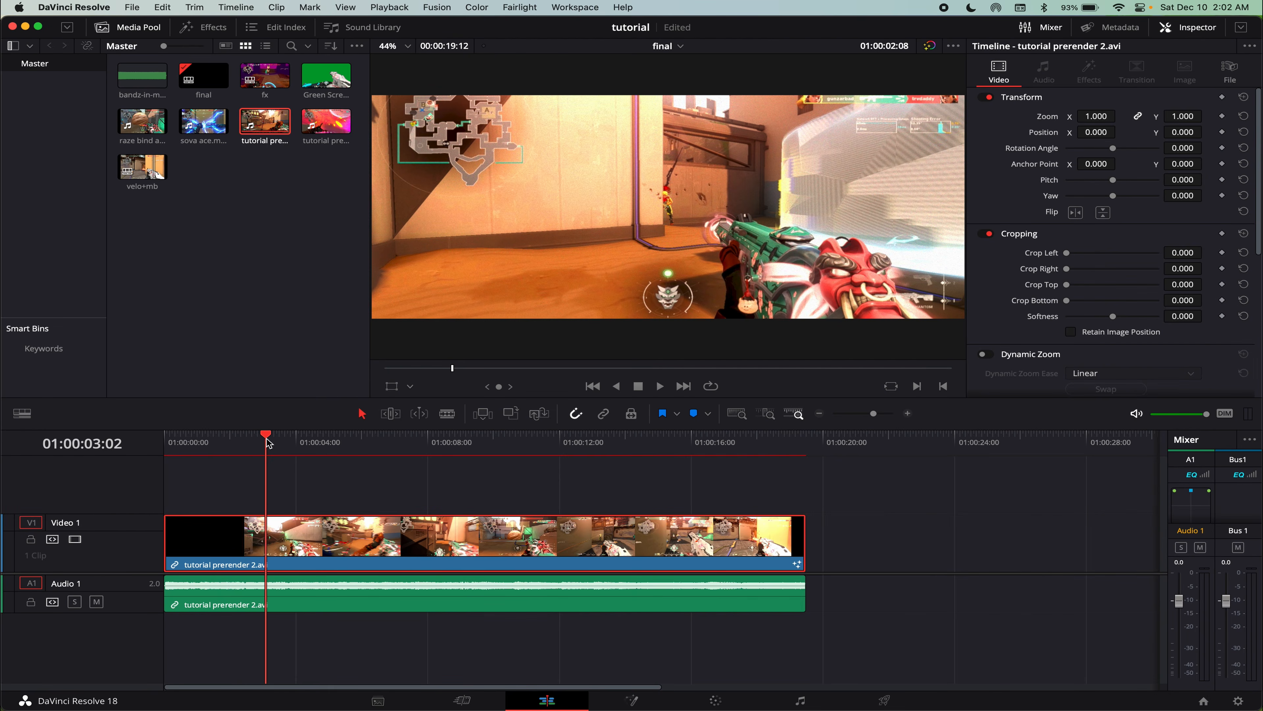
pyautogui.moveTo(266, 439); pyautogui.dragTo(120, 443)
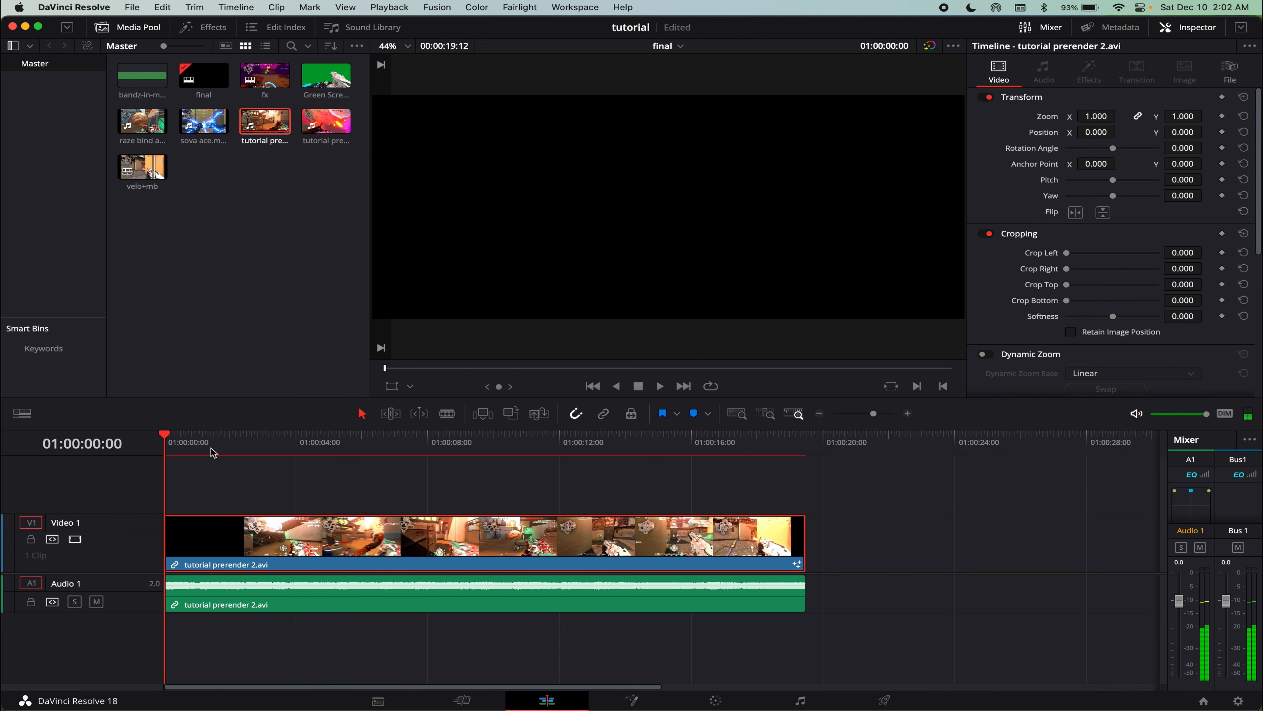
pyautogui.click(211, 451)
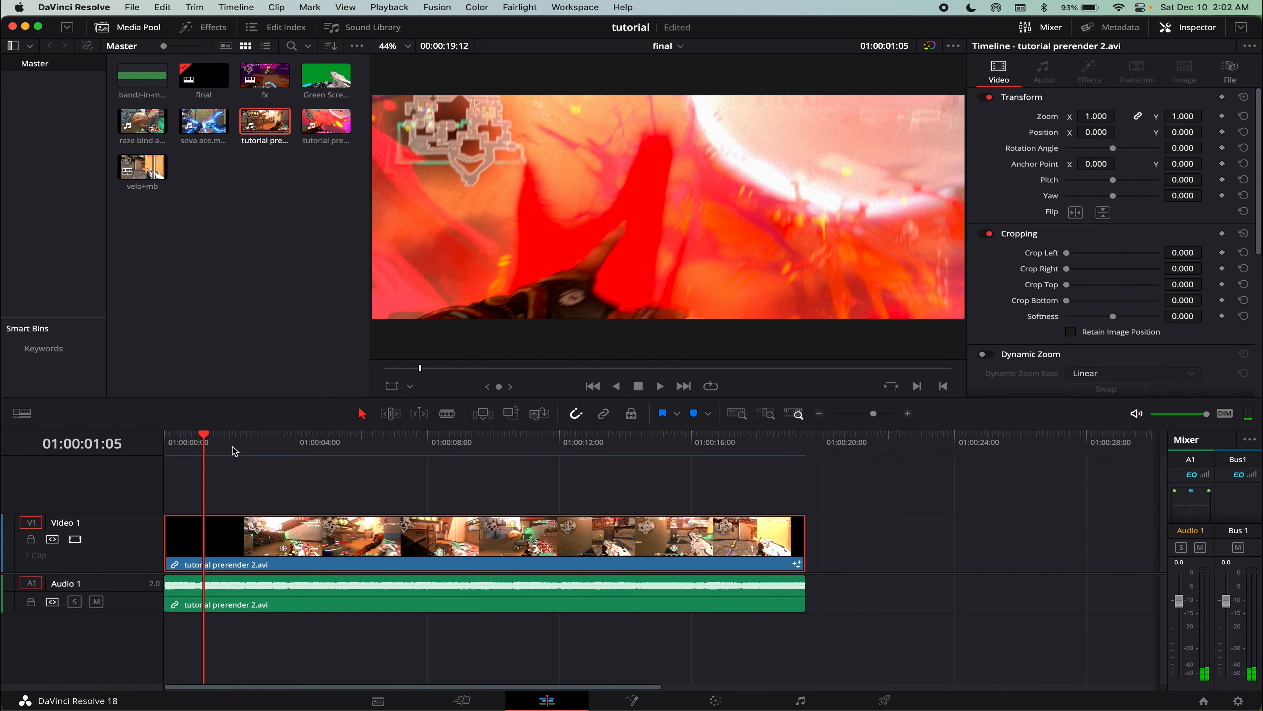
pyautogui.moveTo(213, 447); pyautogui.dragTo(120, 443)
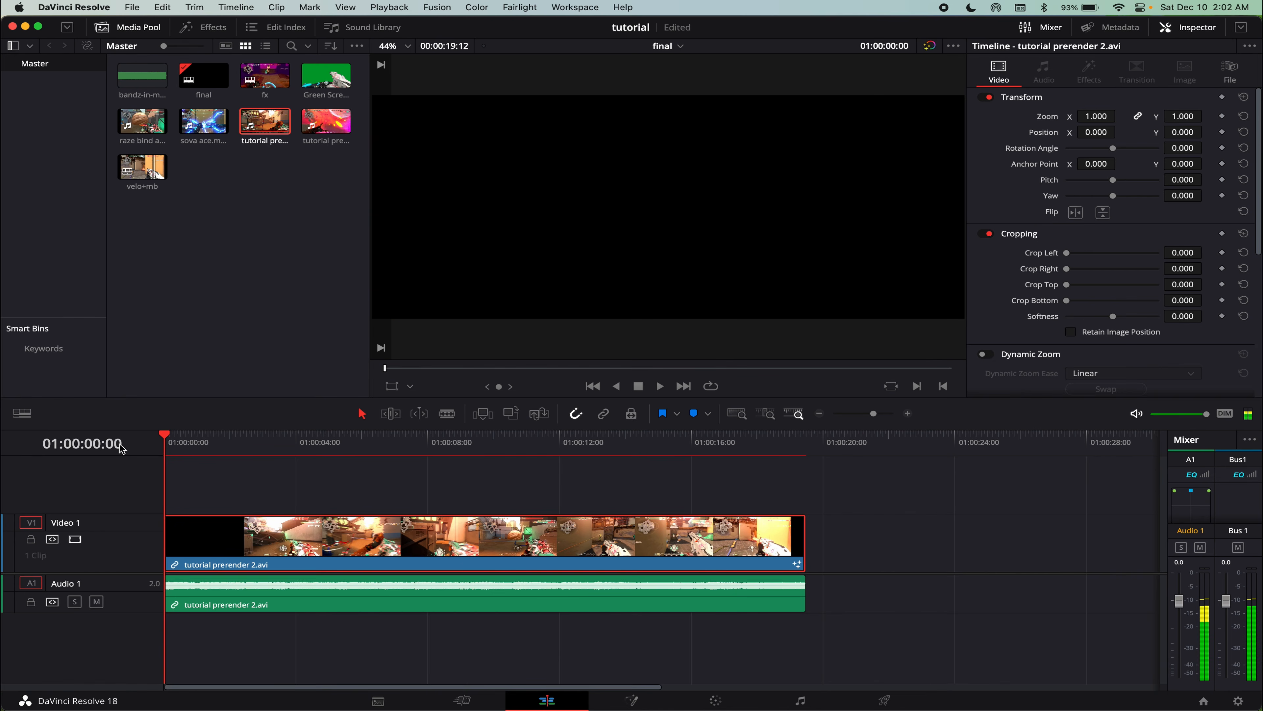
# Return to the clip's Fusion composition and add a Sharpen node between MediaIn1 and FilmGrain1.
pyautogui.hotkey('shift', '5')
pyautogui.click(102, 576)
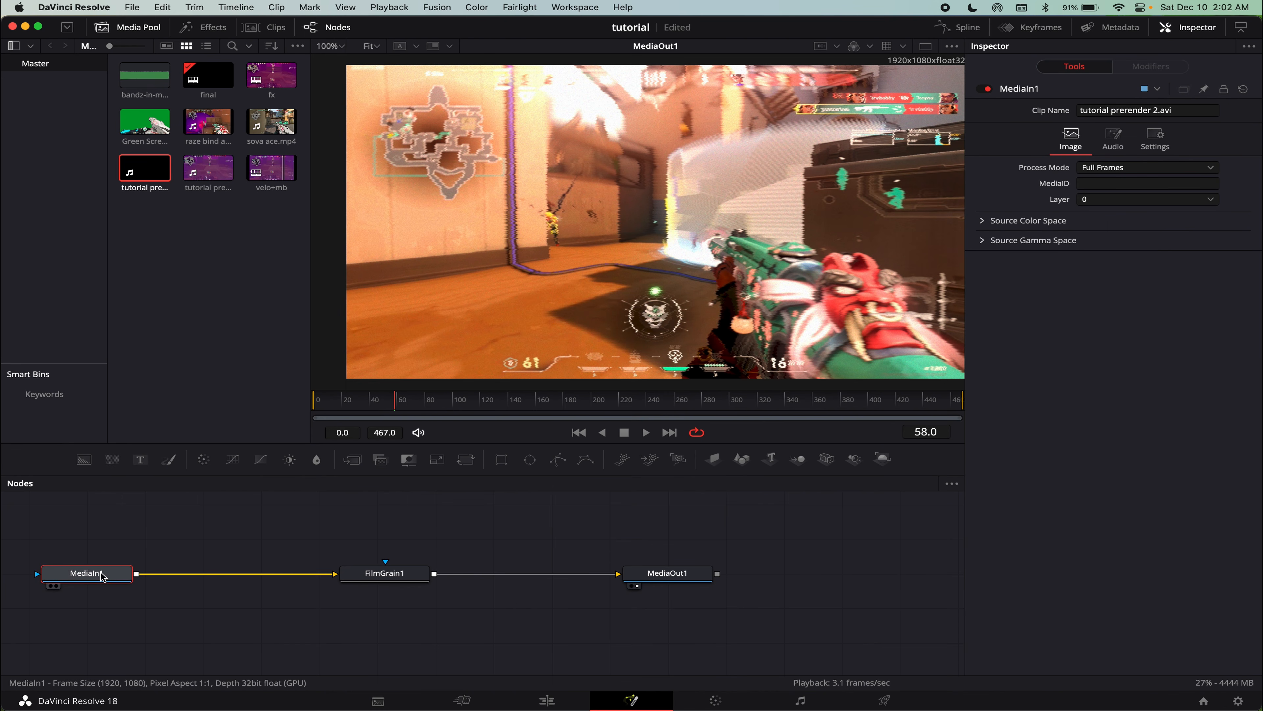
pyautogui.hotkey('shift', 'space')
pyautogui.write('sharp')
pyautogui.press('Return')
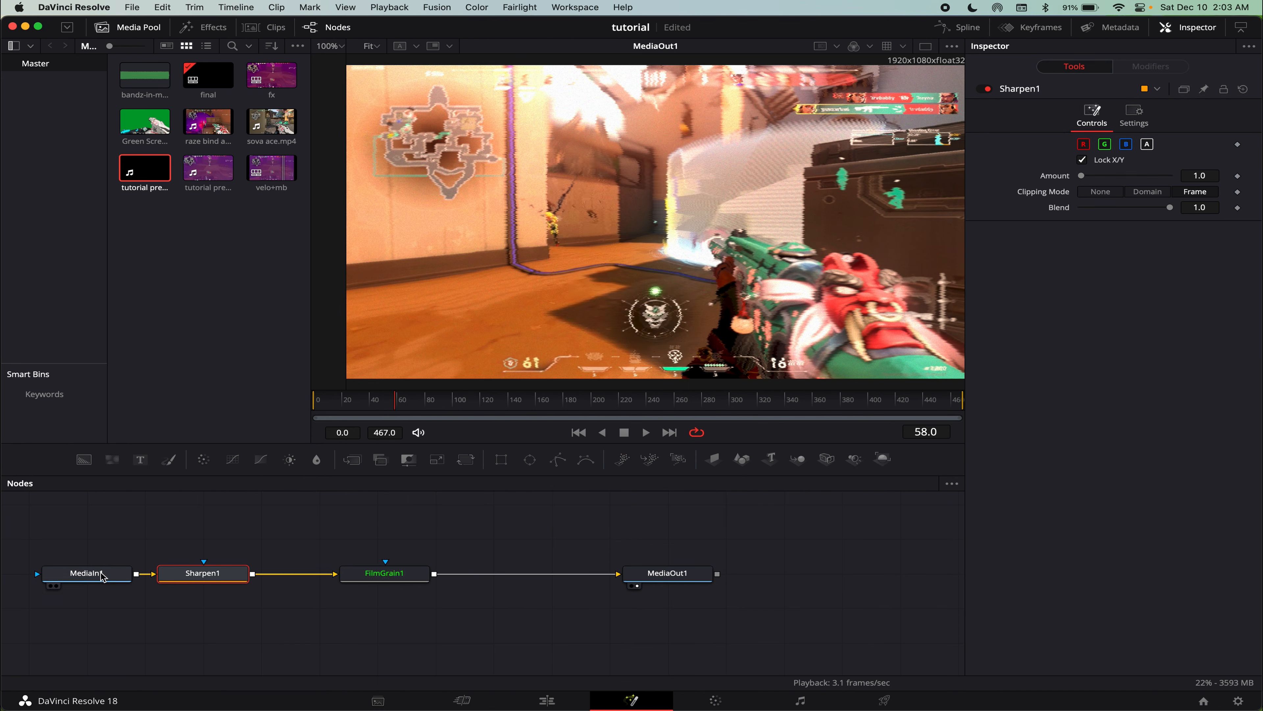
# Set the Sharpen node's Blend to 0.2 and toggle the node to compare its effect.
pyautogui.click(1188, 208)
pyautogui.write('.3')
pyautogui.press('Return')
pyautogui.click(1204, 207)
pyautogui.write('.2')
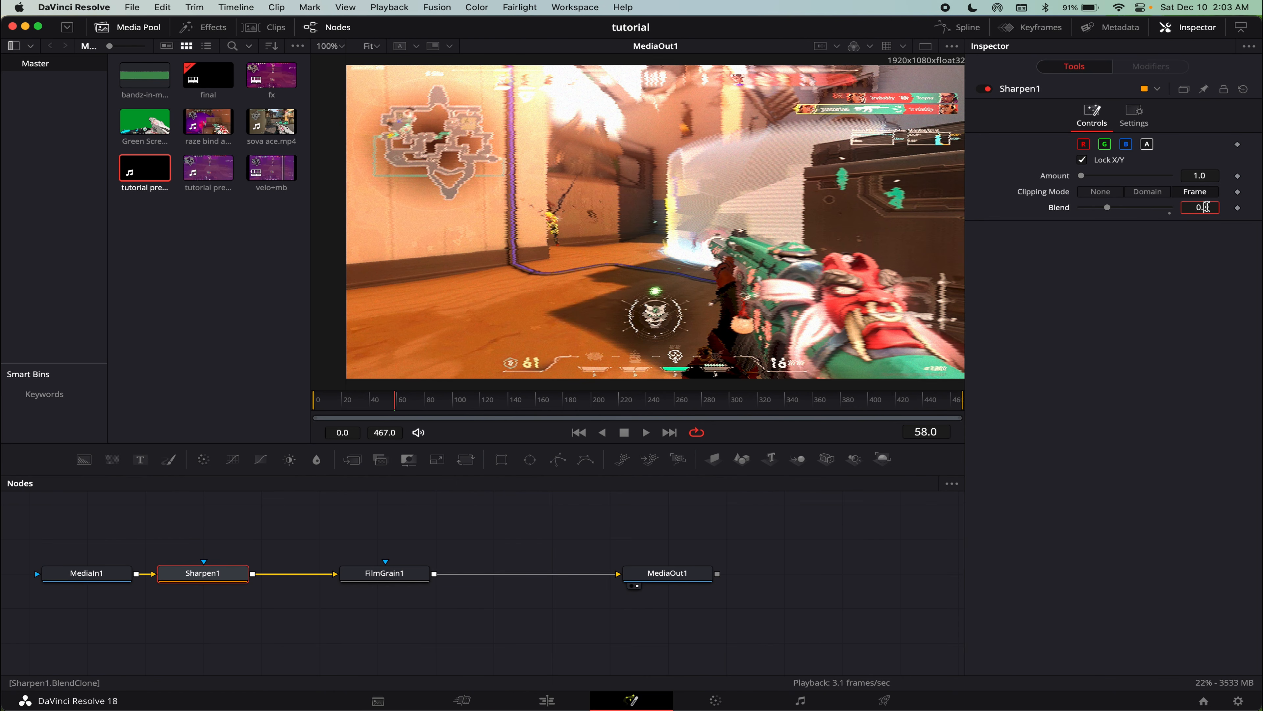
pyautogui.press('Tab')
pyautogui.click(1142, 289)
pyautogui.click(1205, 208)
pyautogui.click(986, 90)
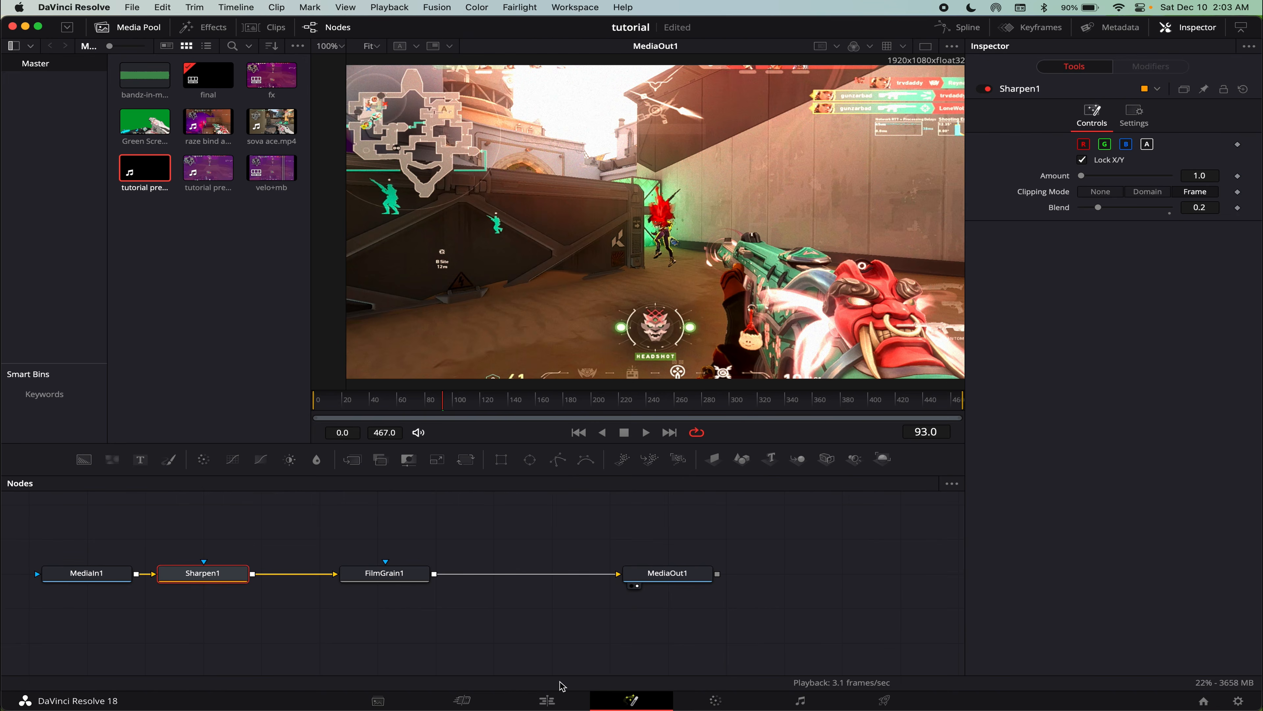
# Set the "tutorial final" export format to MP4 and review its audio and video render settings.
pyautogui.click(547, 700)
pyautogui.press('Home')
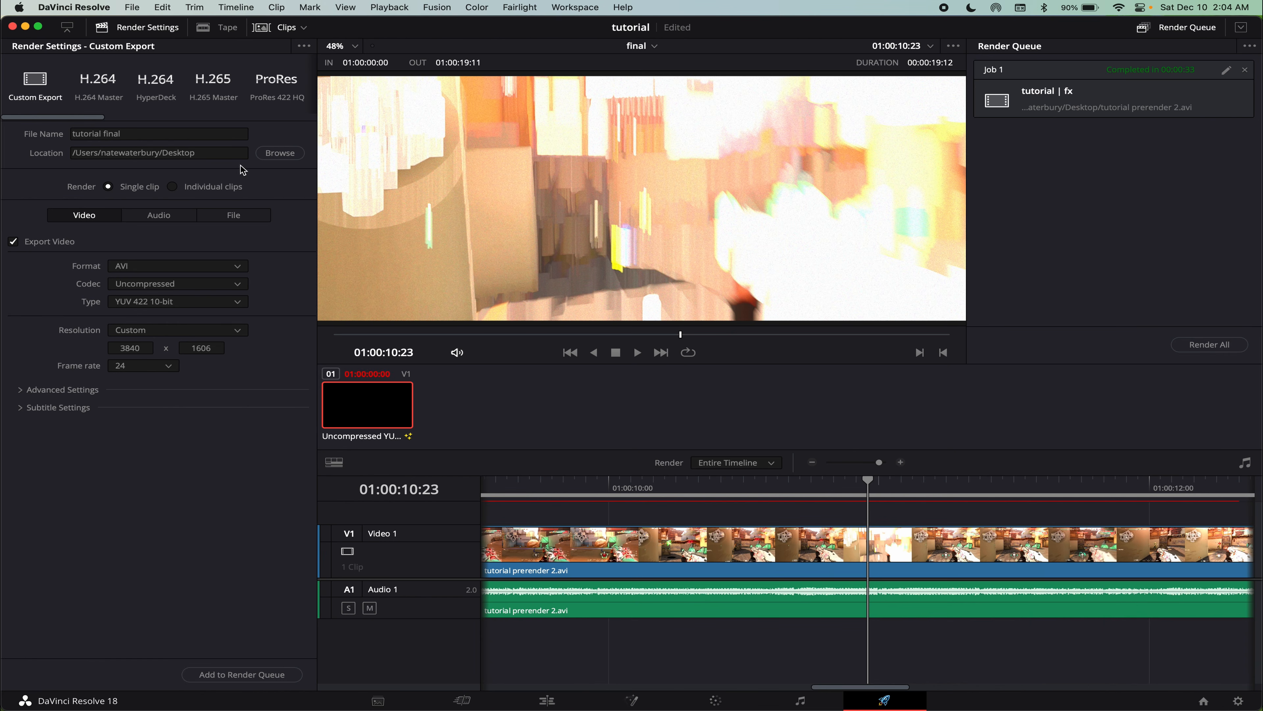
pyautogui.click(150, 265)
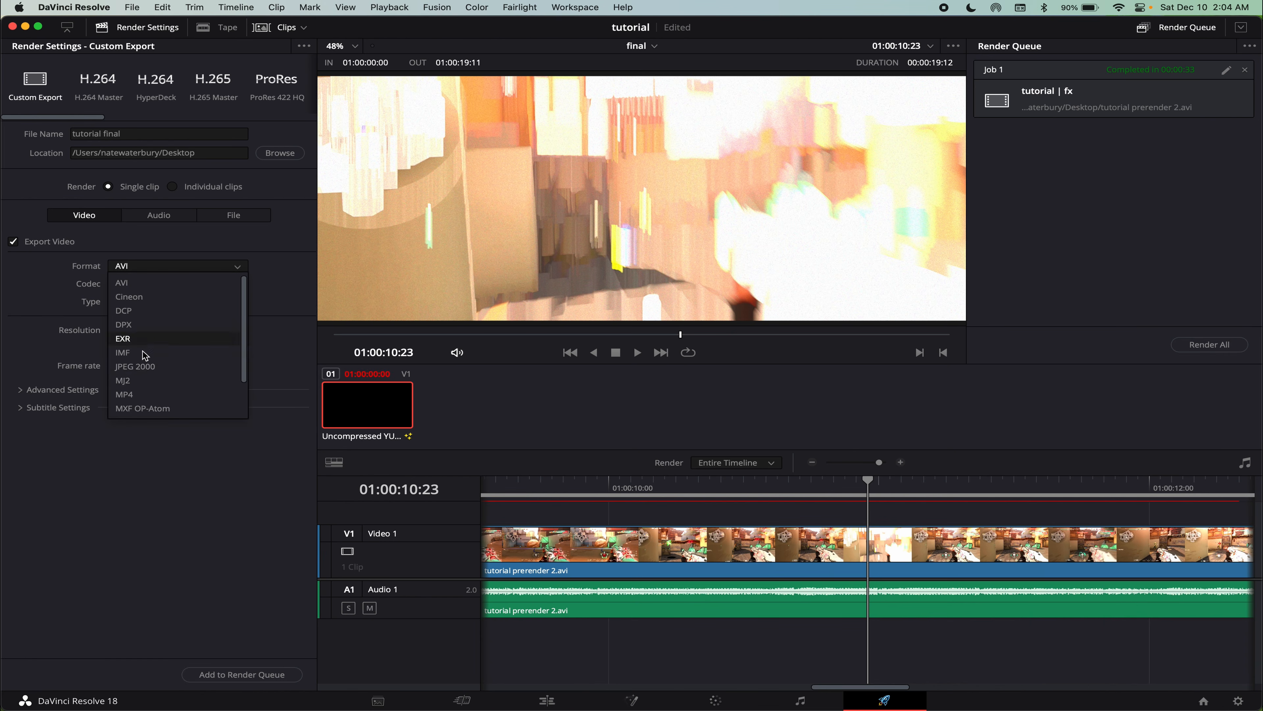
pyautogui.click(147, 395)
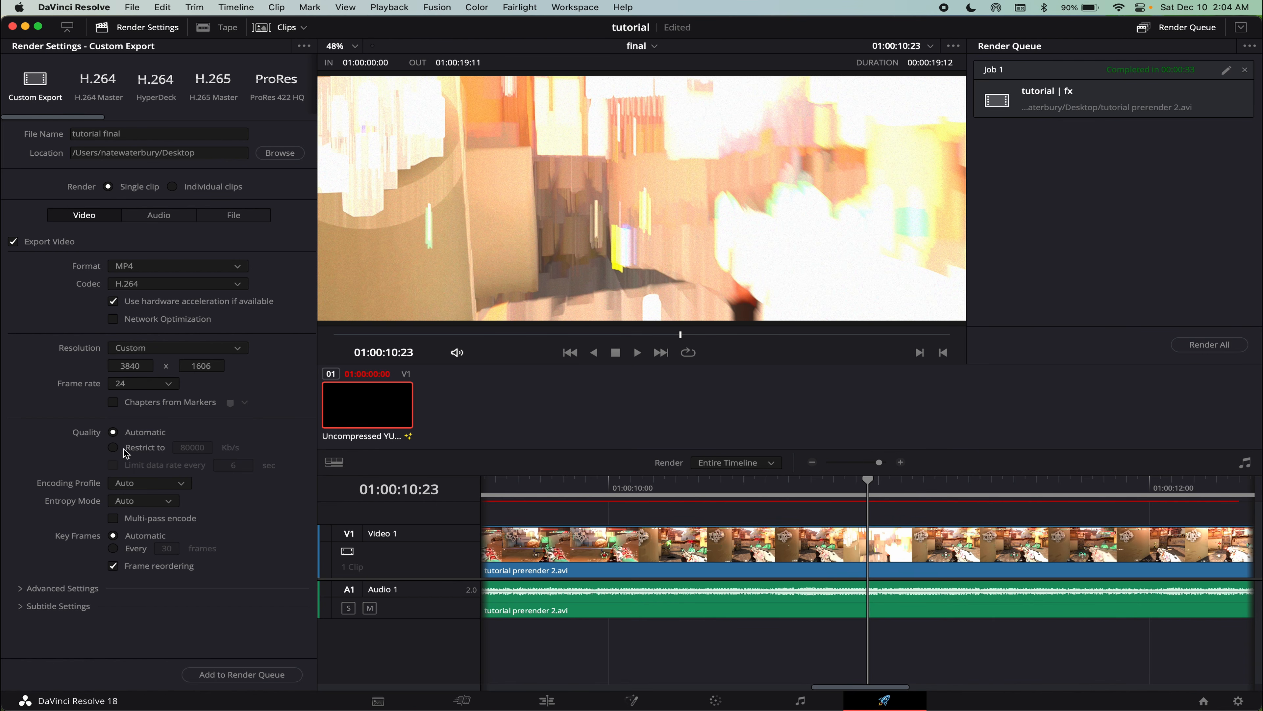
pyautogui.click(152, 219)
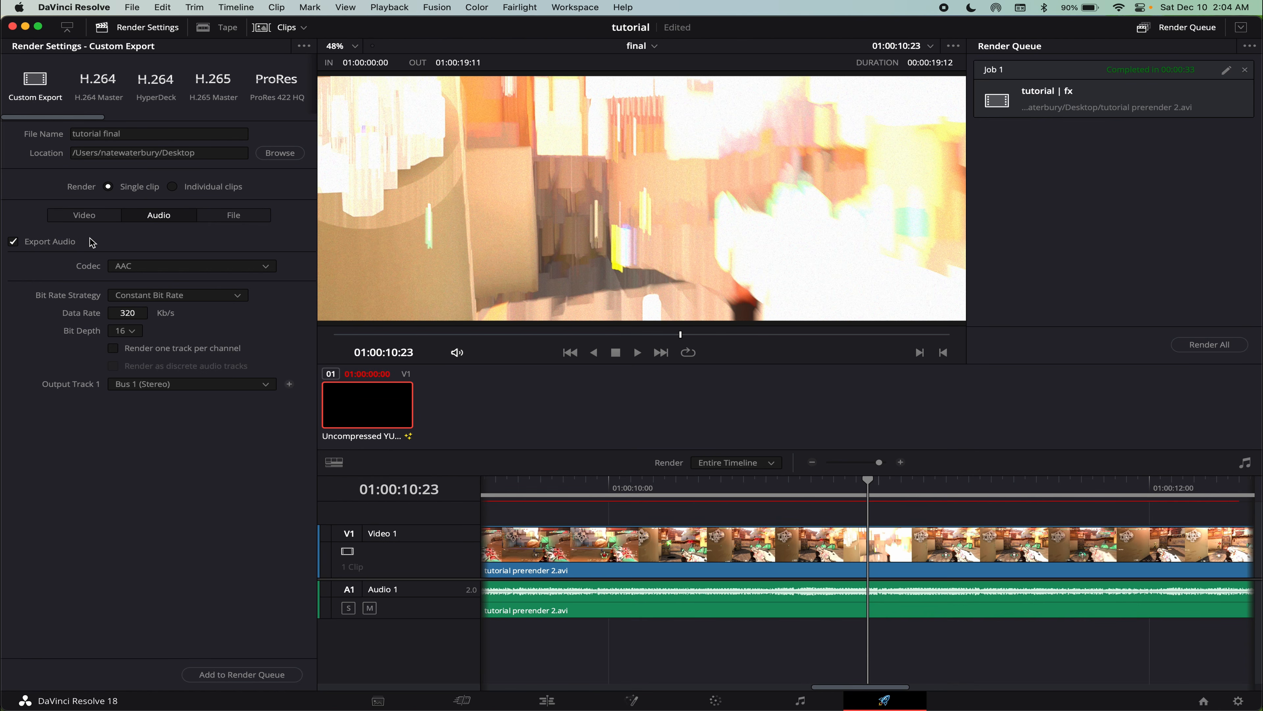
pyautogui.click(104, 219)
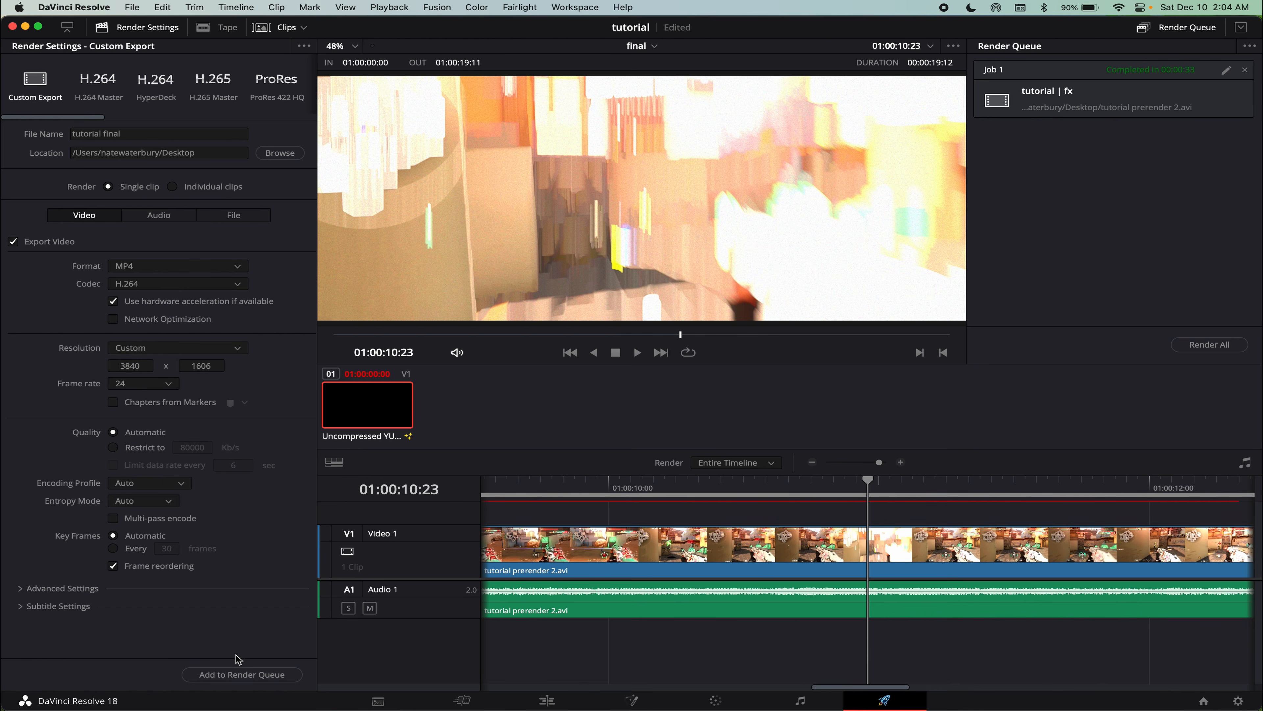
# Add the "tutorial final" export to the render queue, render it, and play the finished video in QuickTime Player.
pyautogui.click(241, 674)
pyautogui.click(1210, 344)
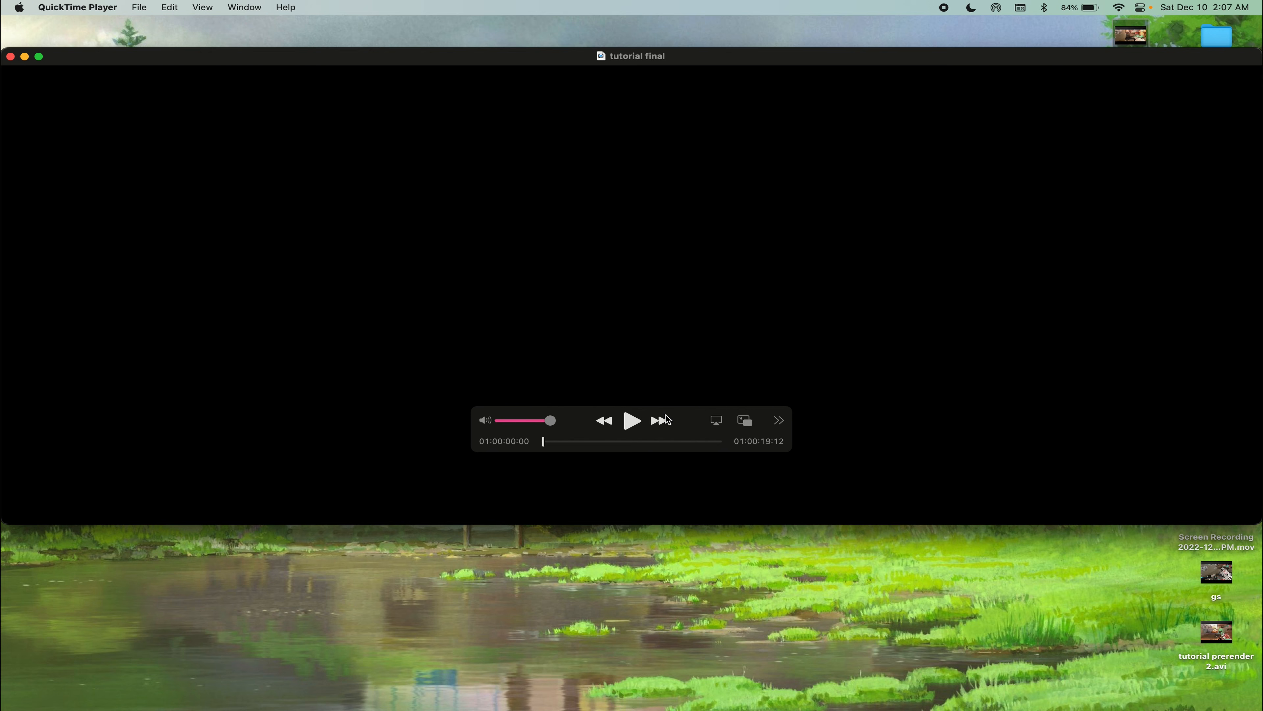
pyautogui.click(632, 422)
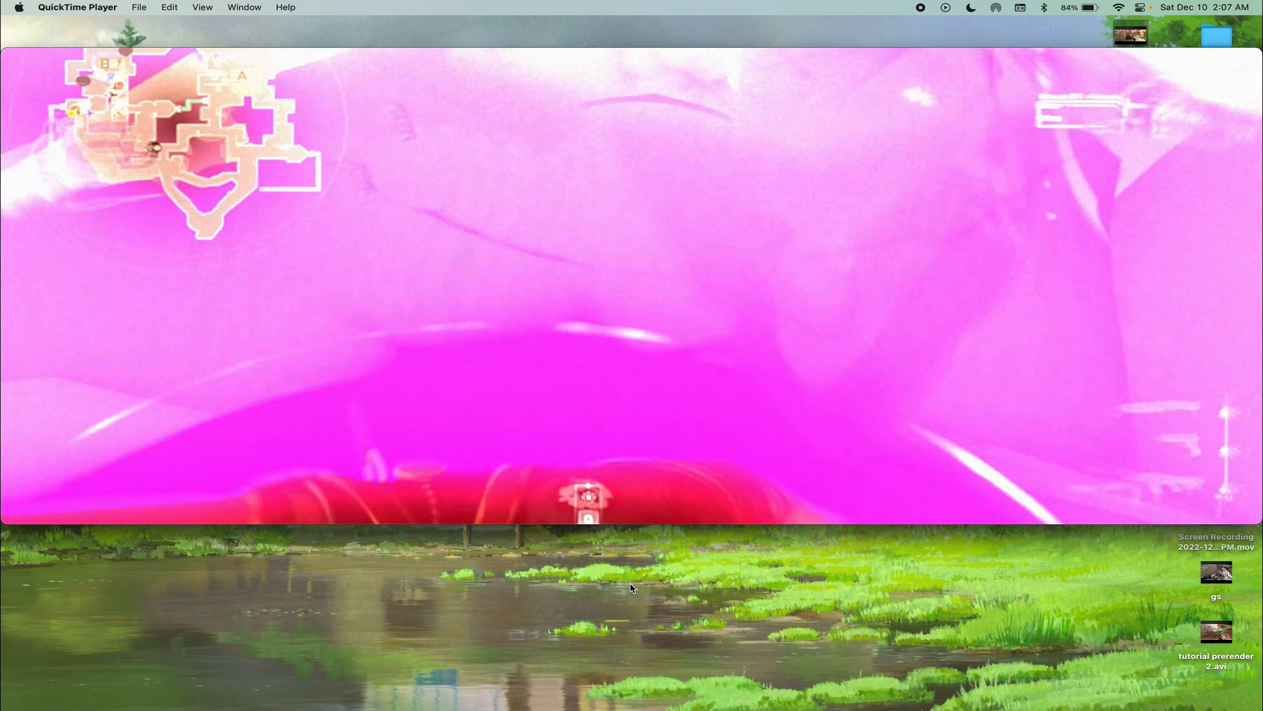